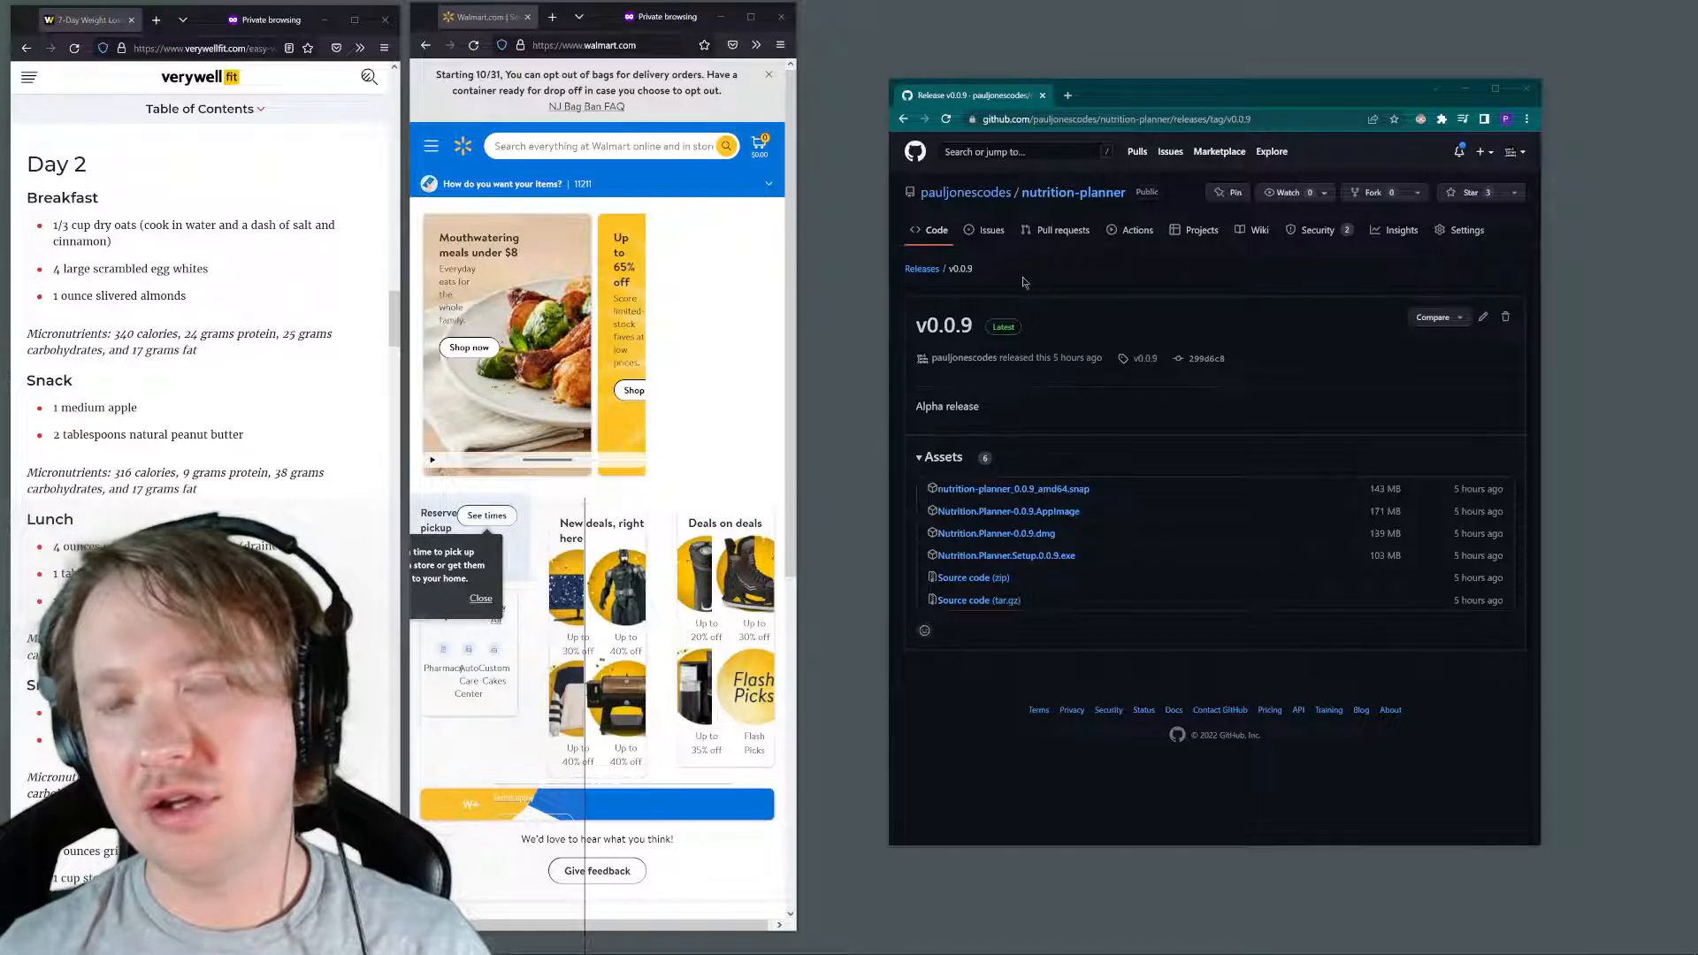
Download Nutrition.Planner.Setup.0.0.9.exe from the v0.0.9 release assets
drag(1026, 329, 884, 171)
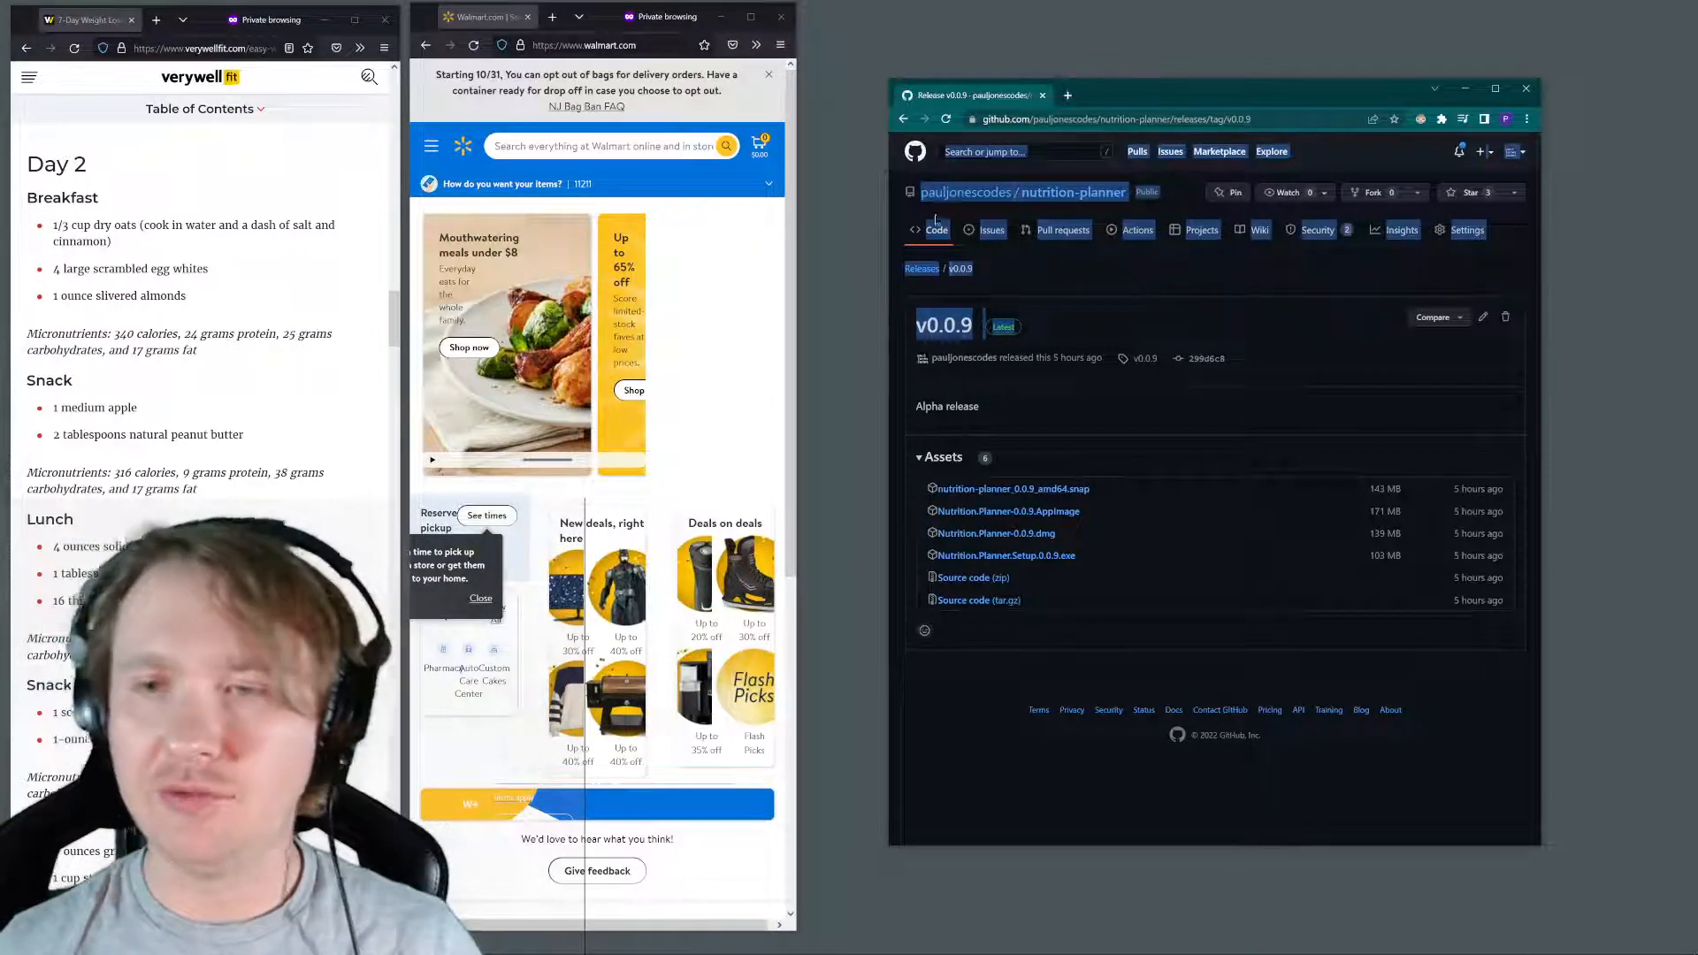
click(997, 256)
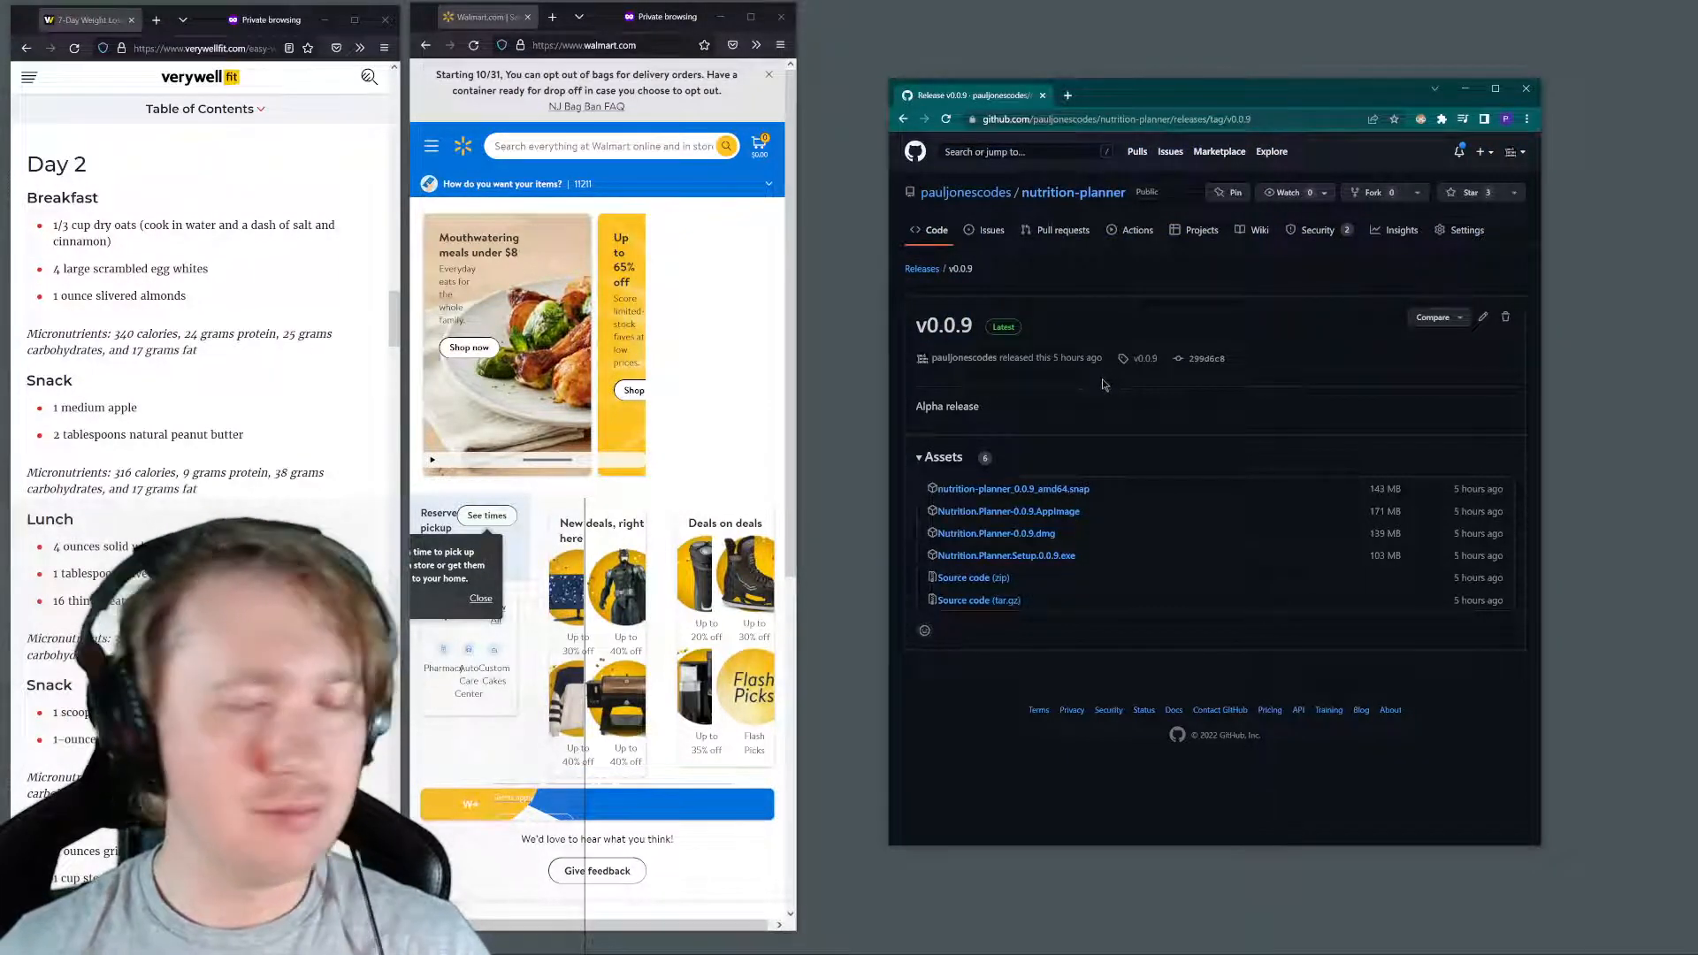
click(1050, 560)
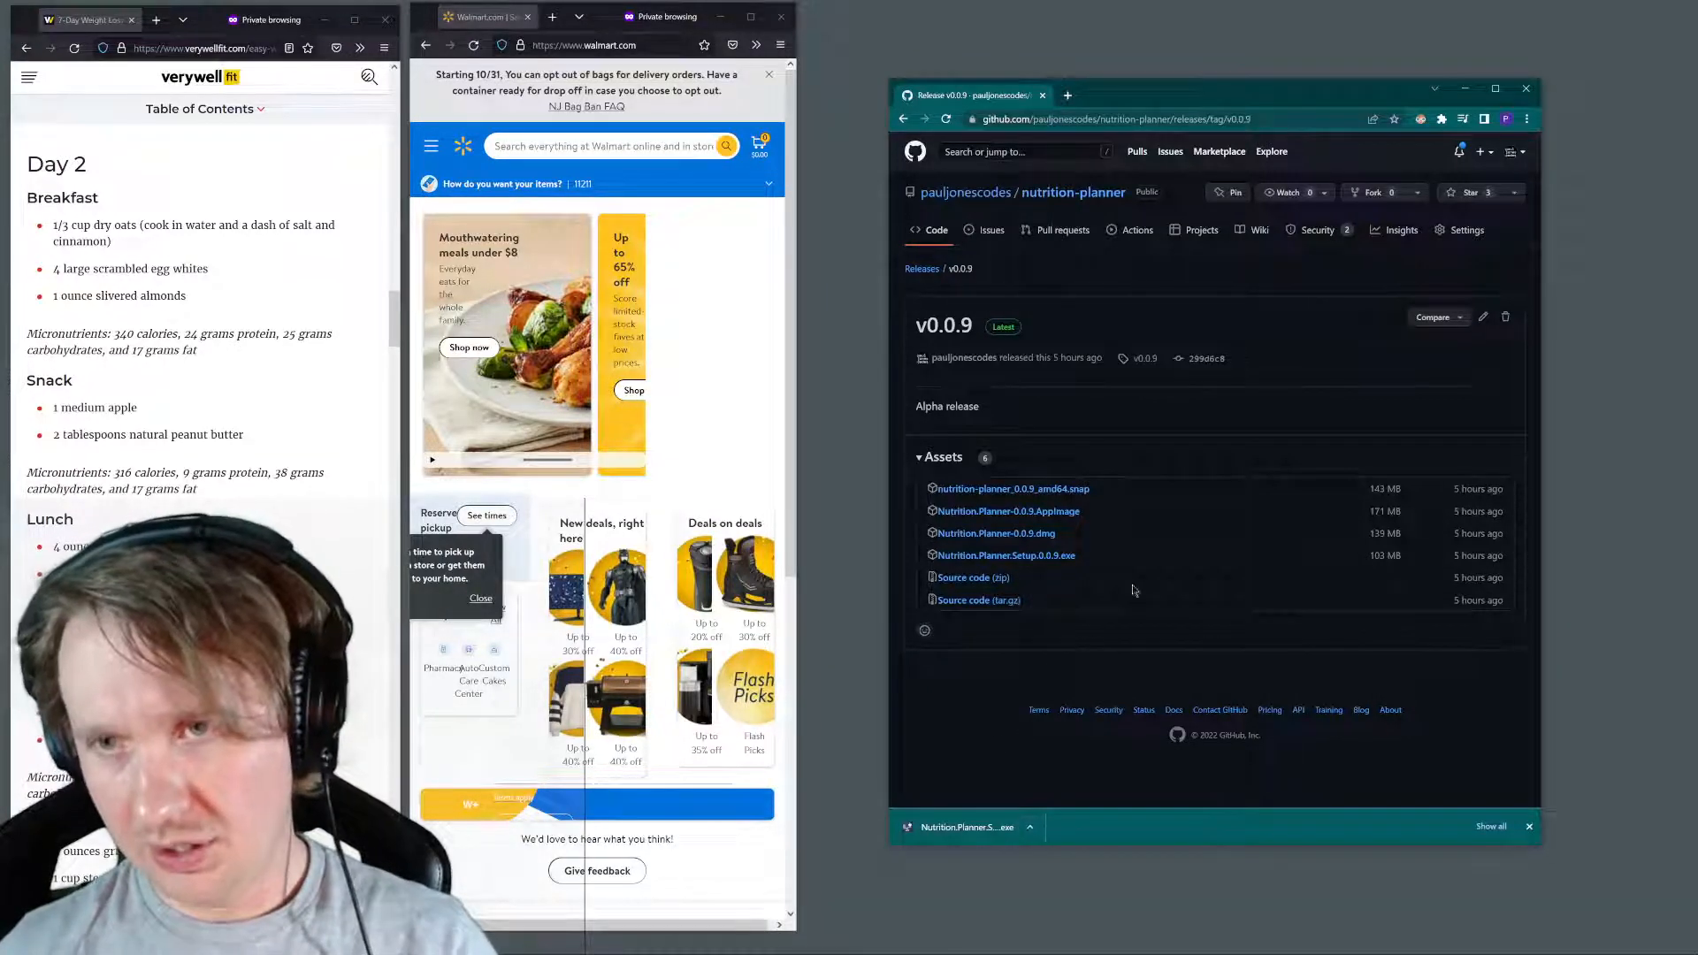
click(1278, 118)
drag(1279, 118, 966, 119)
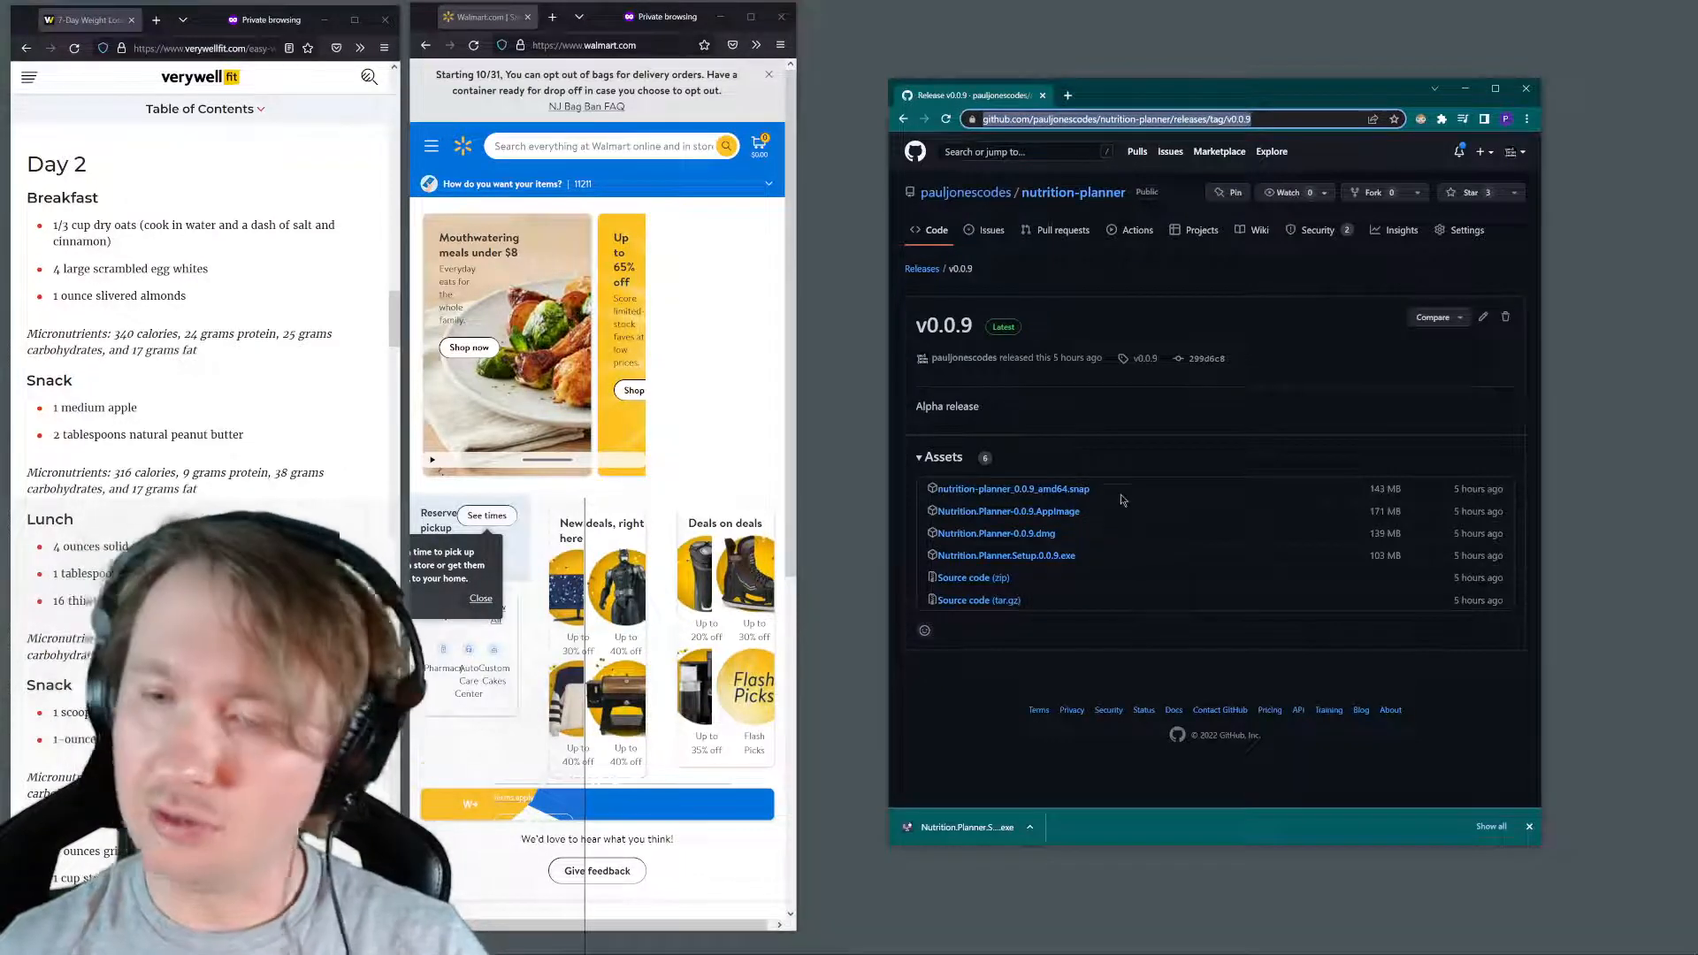
drag(1122, 487, 935, 492)
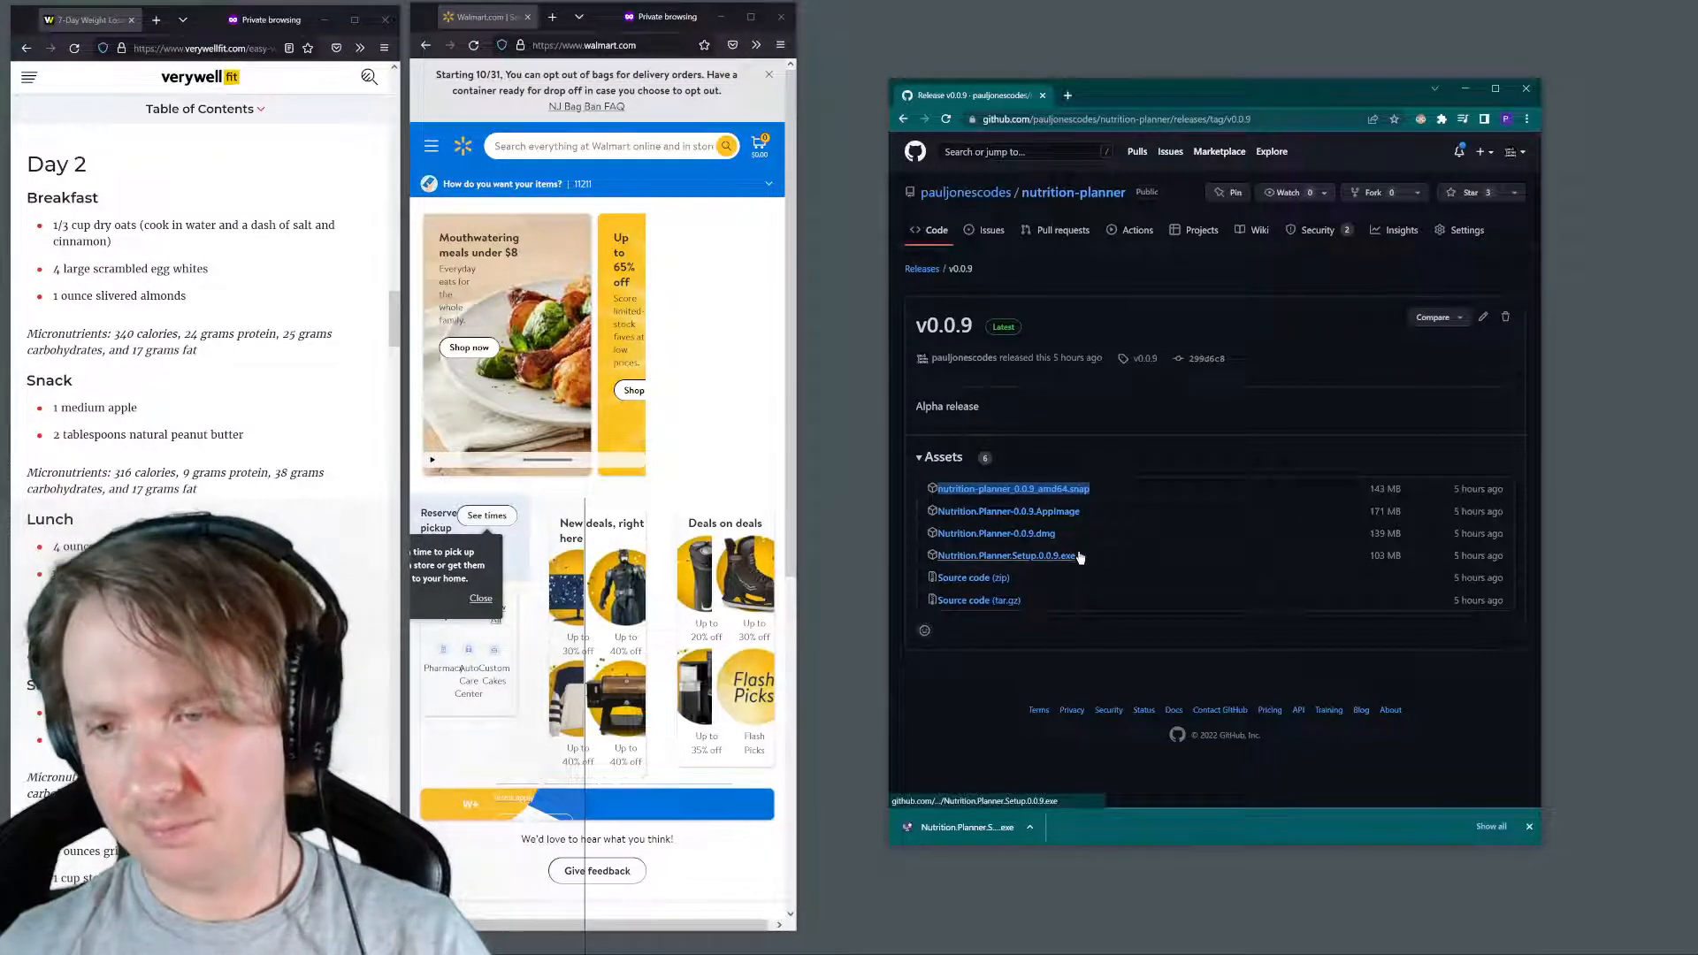
Open nutritionplanner.app in a new browser tab
click(1068, 96)
text(nut)
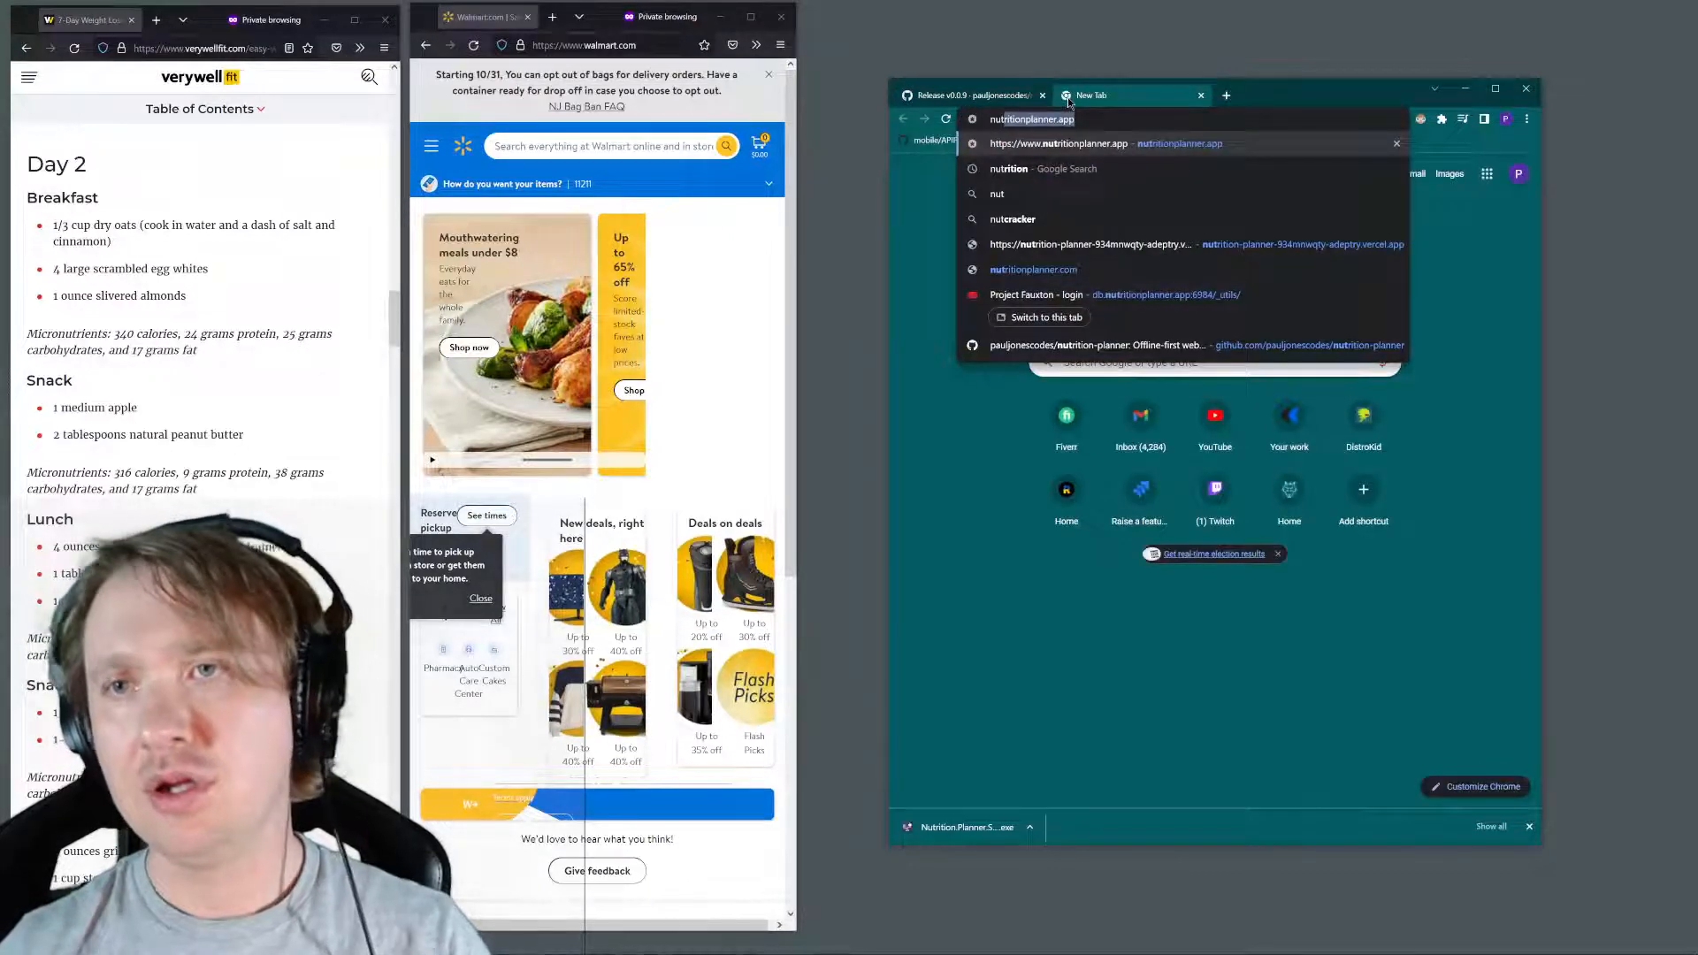
key(Return)
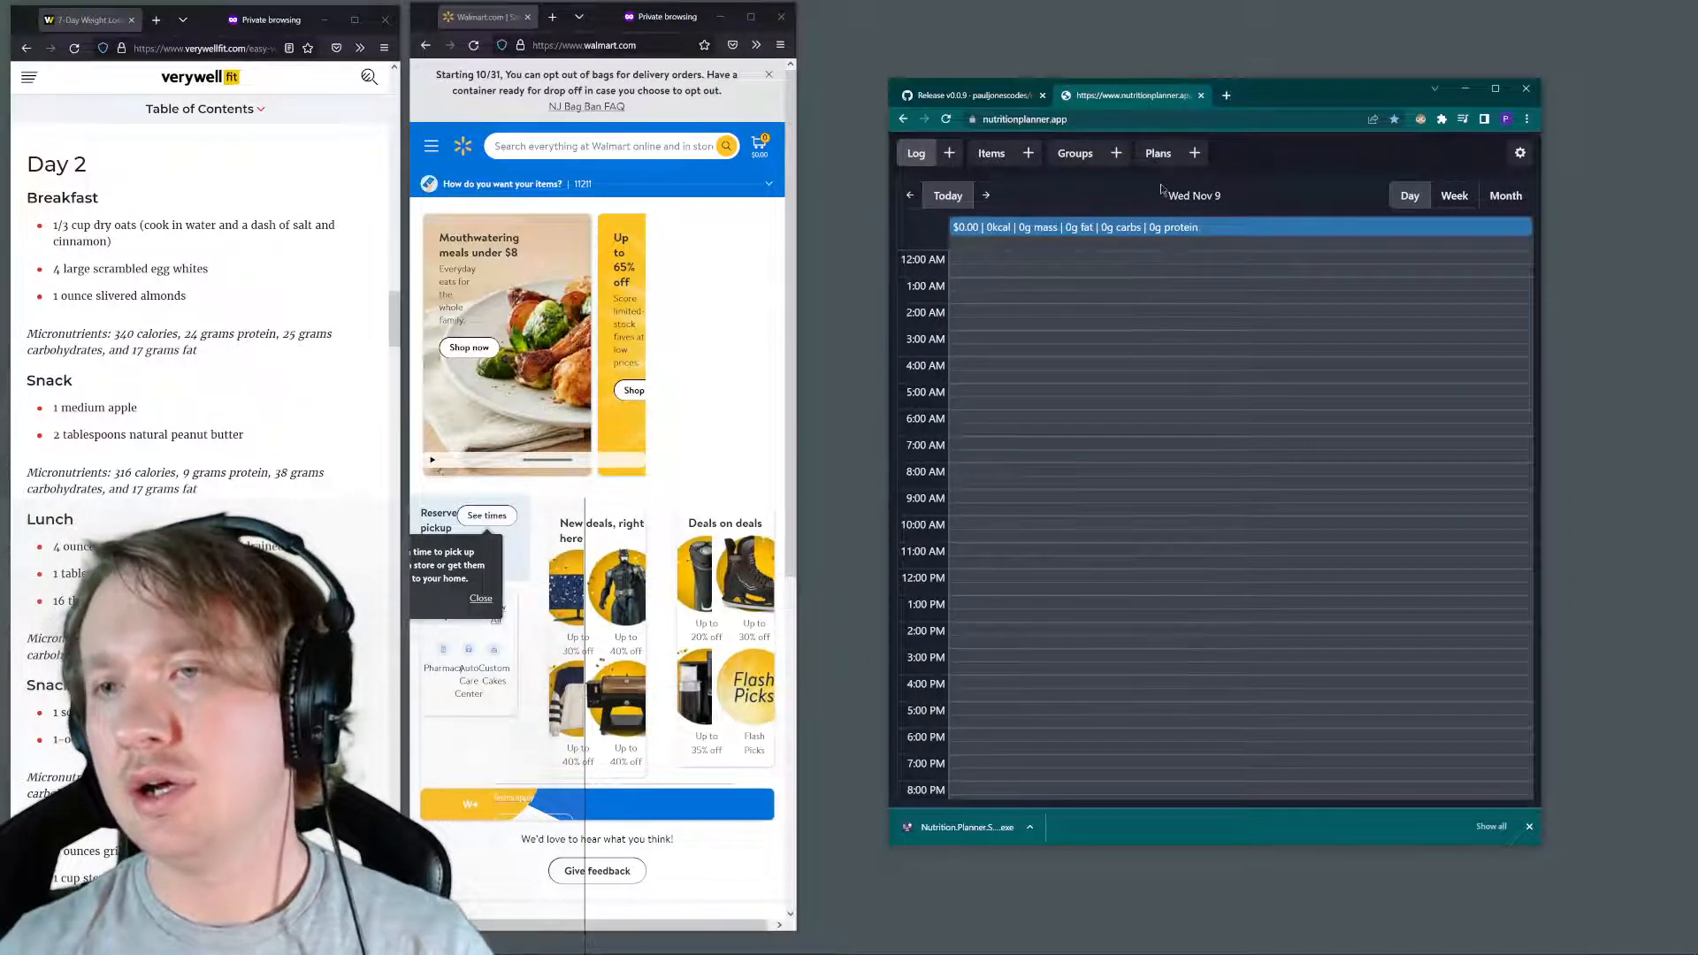
Look over the web version's log, settings and Items page, and close its tab
drag(1161, 190, 1344, 332)
click(966, 152)
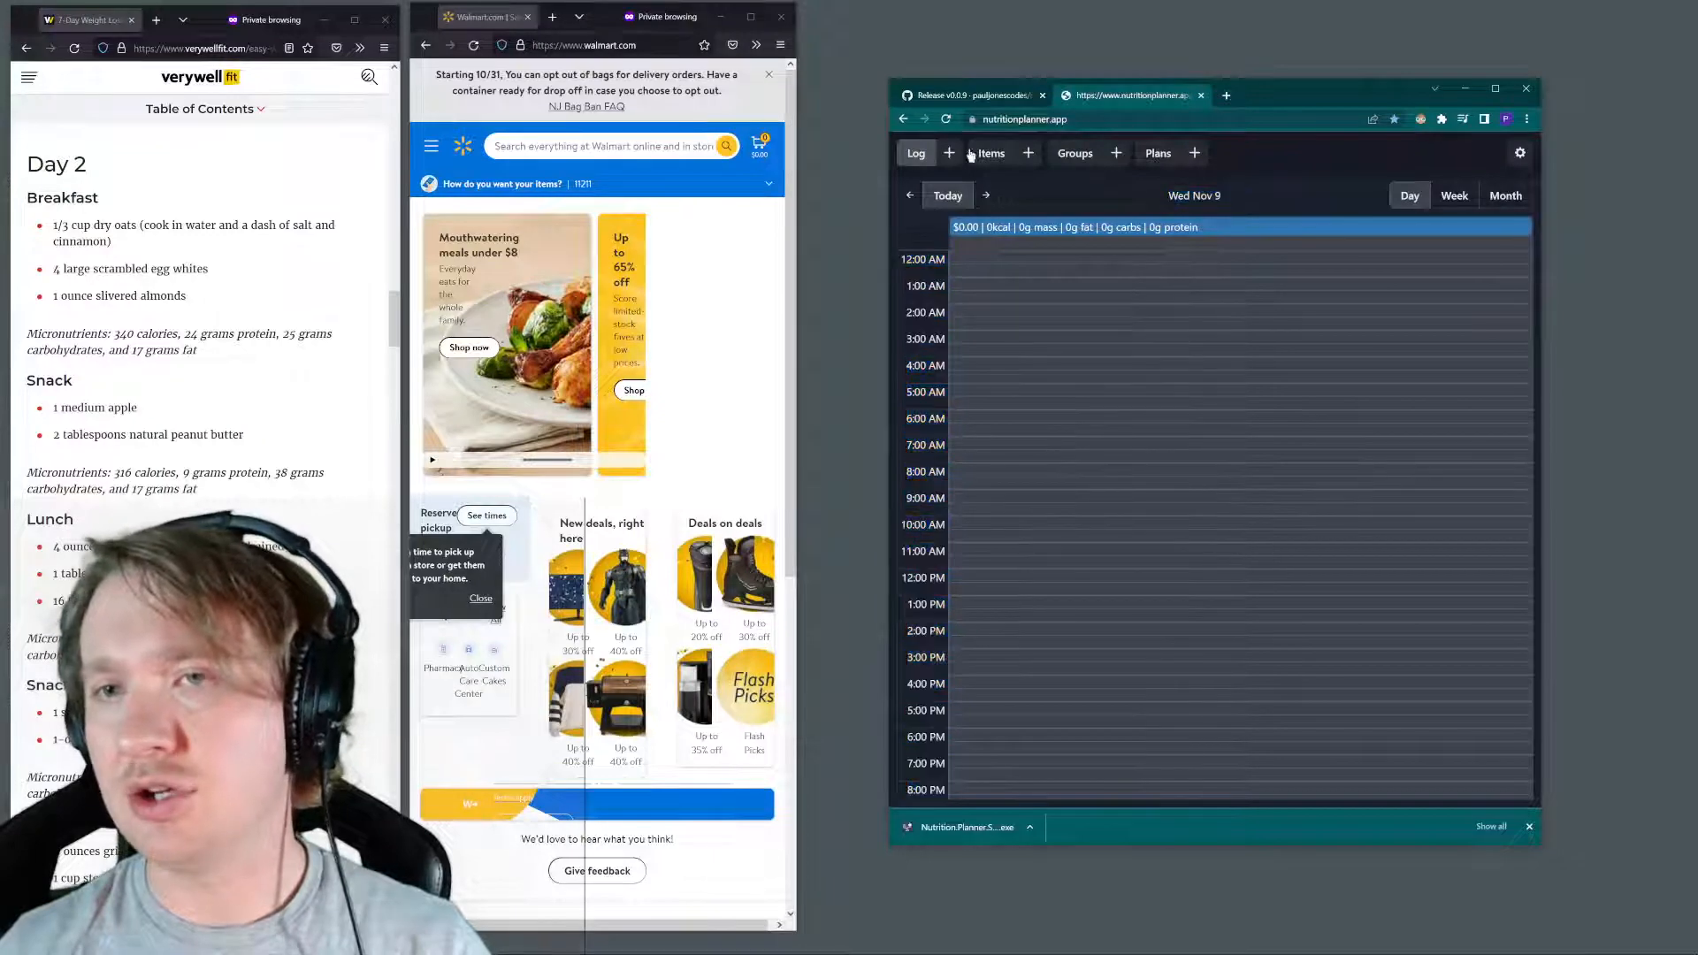
click(1520, 154)
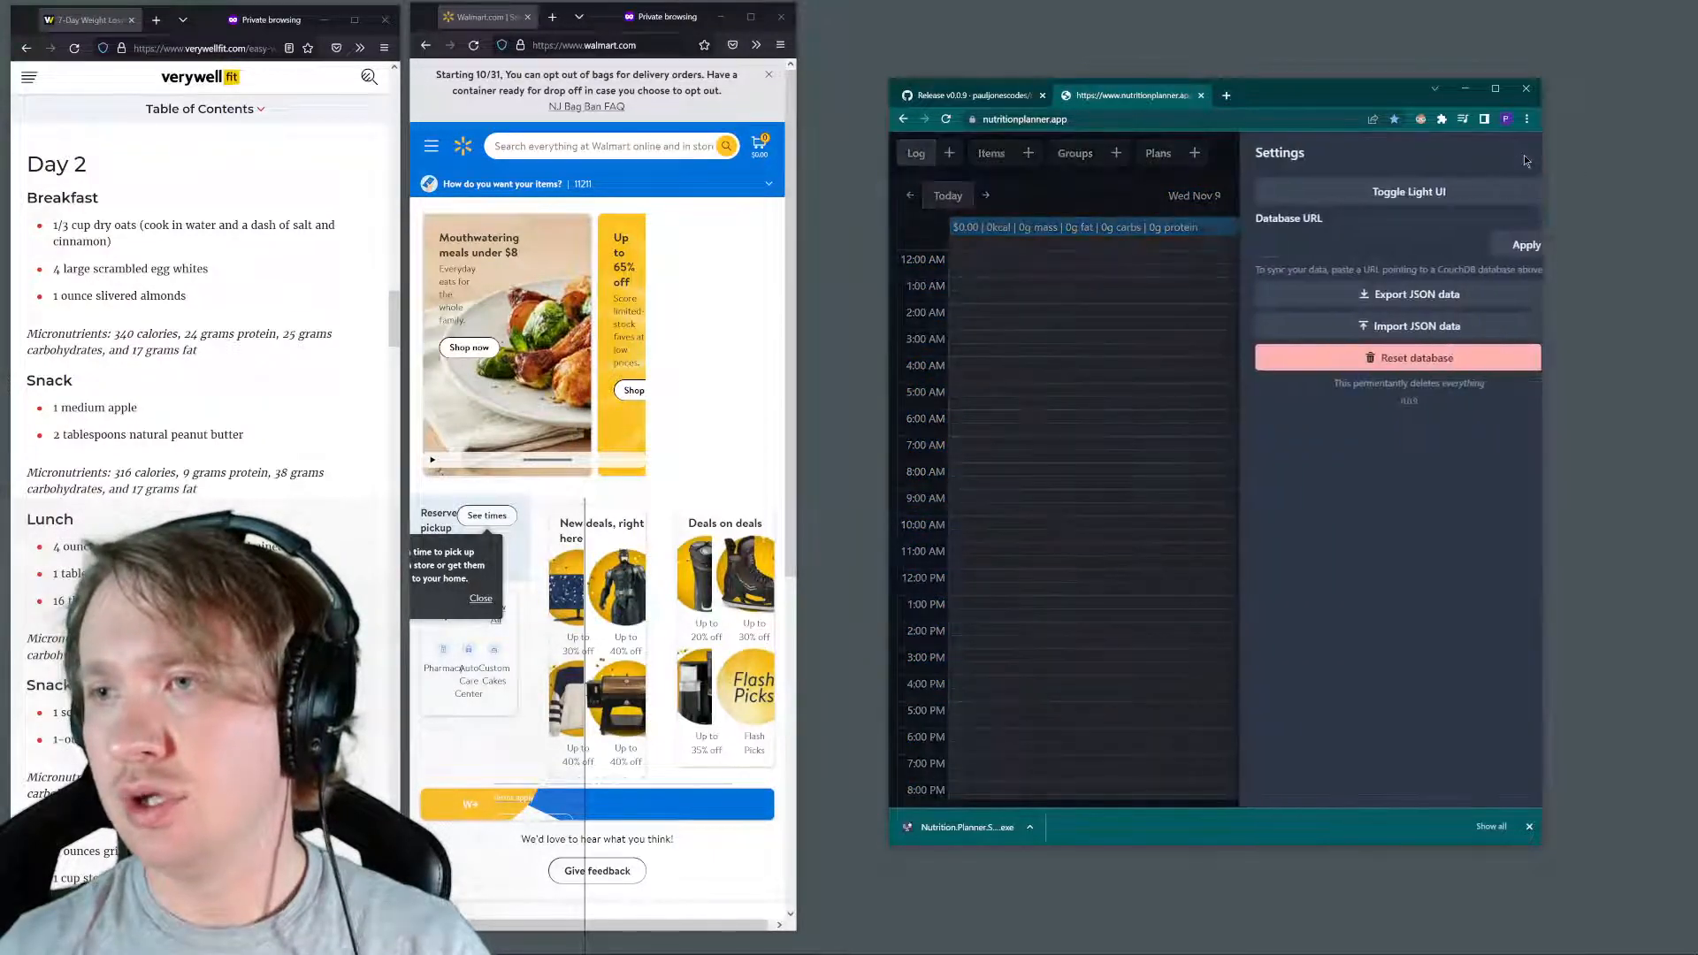
click(983, 161)
click(990, 154)
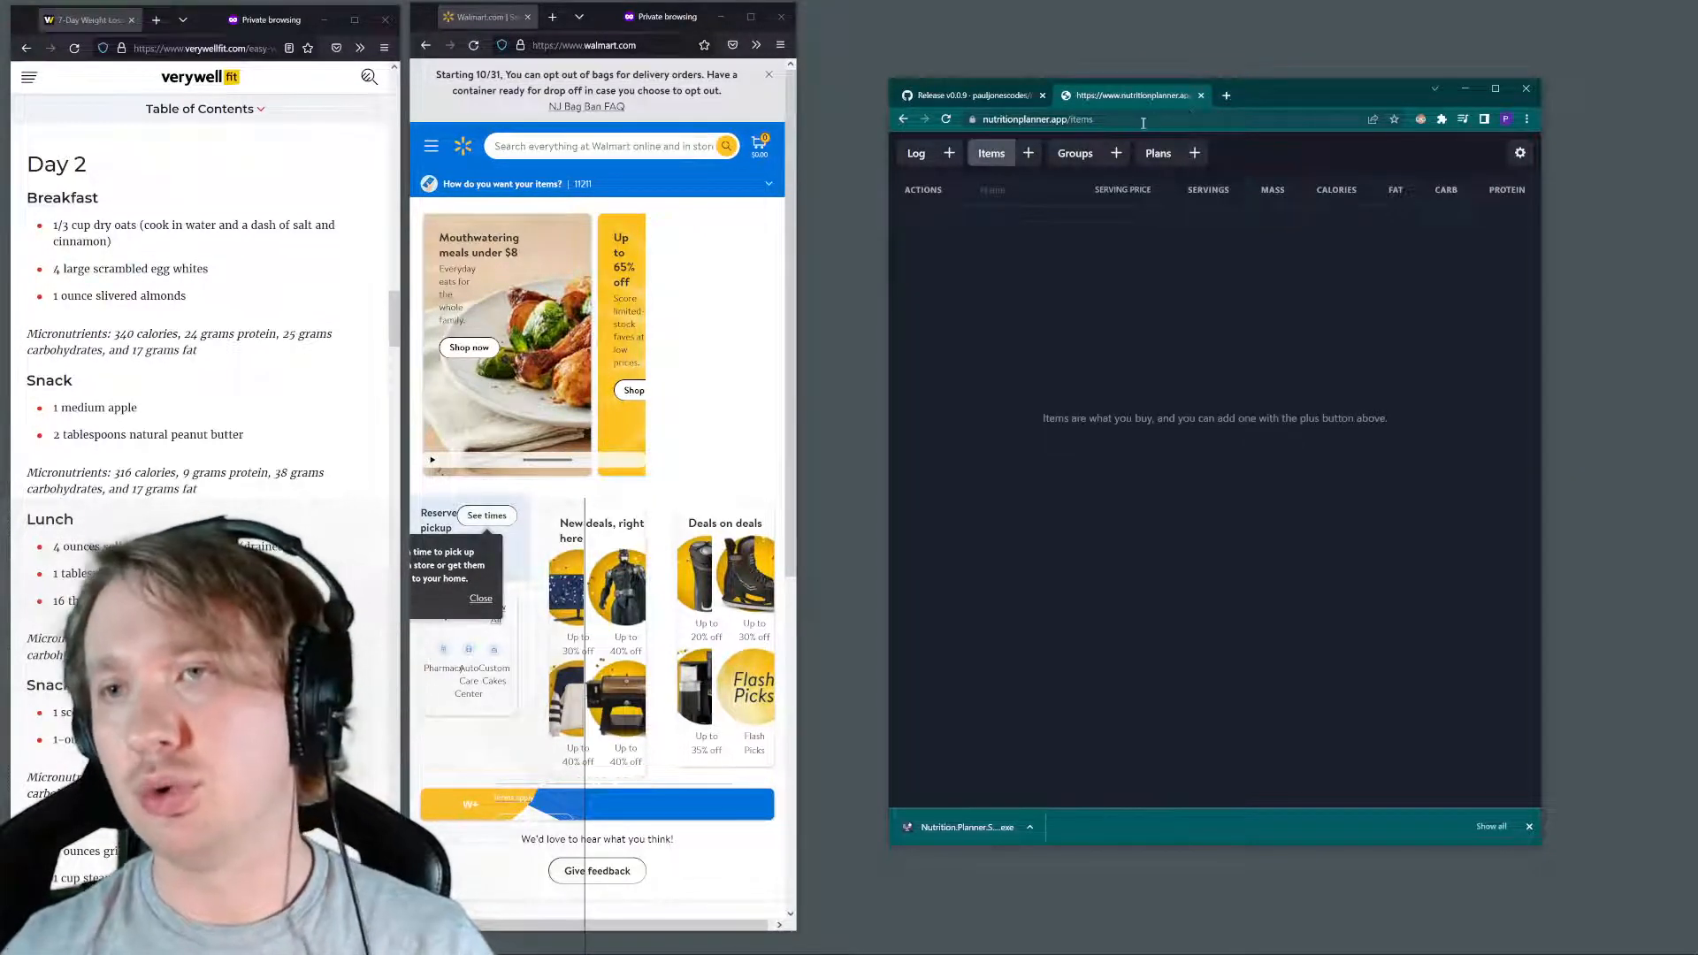
click(1201, 95)
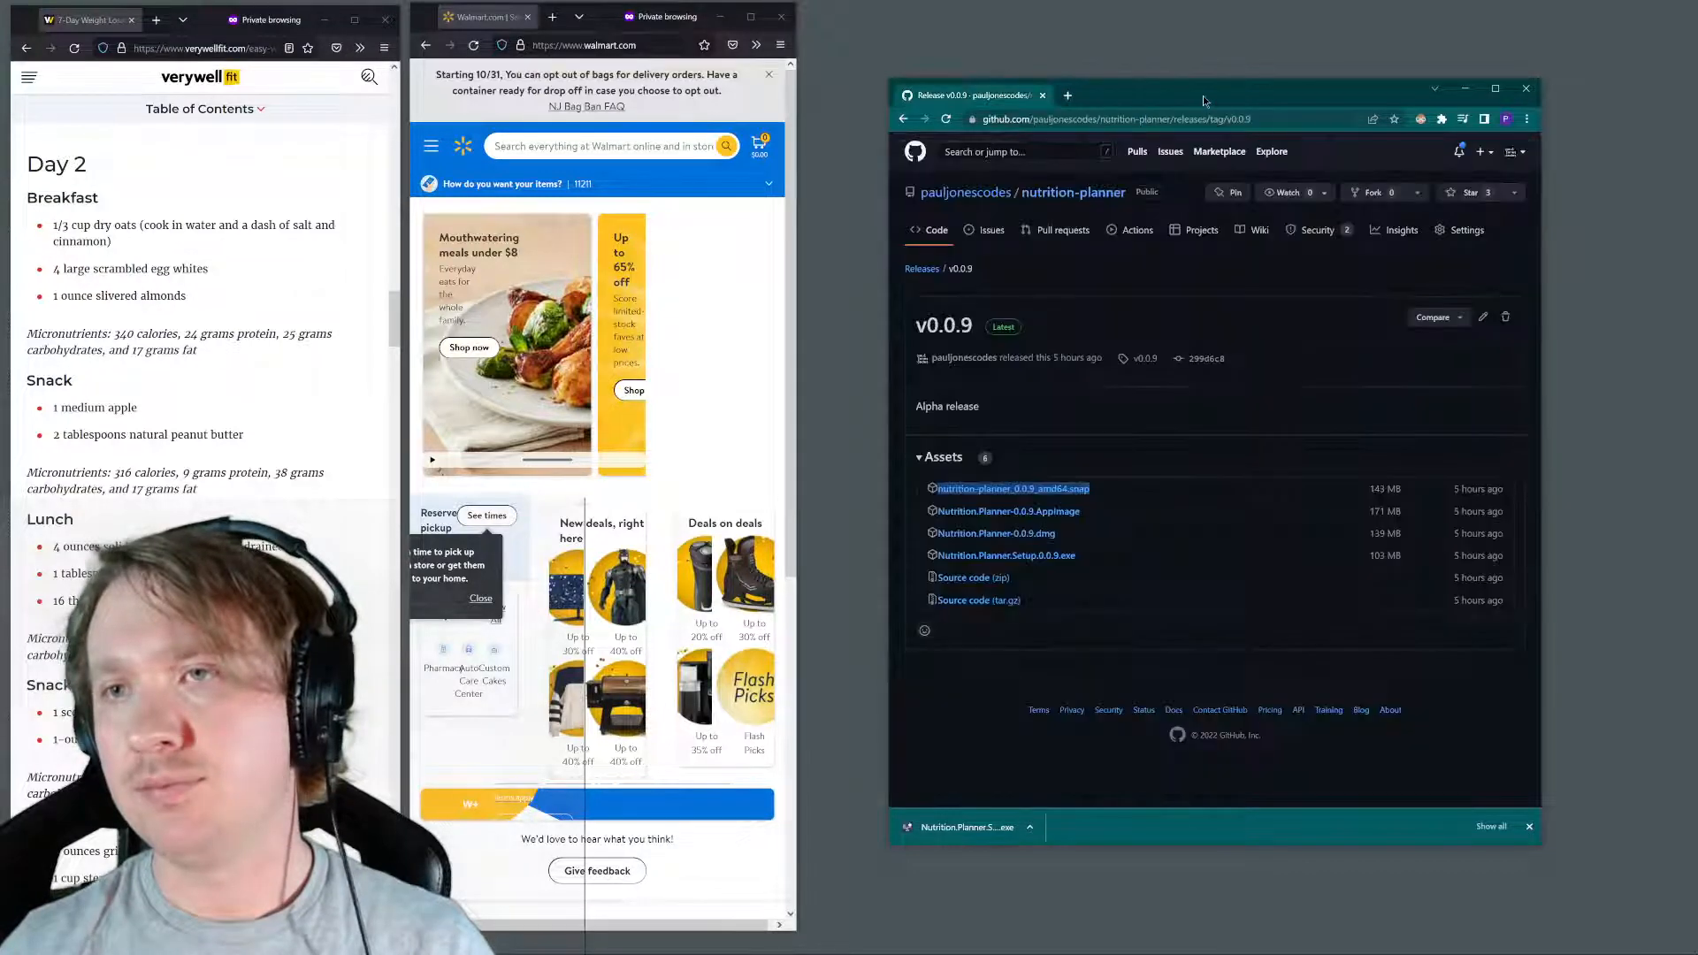
Show the downloaded Nutrition Planner installer in the Downloads folder
click(1029, 827)
click(1075, 890)
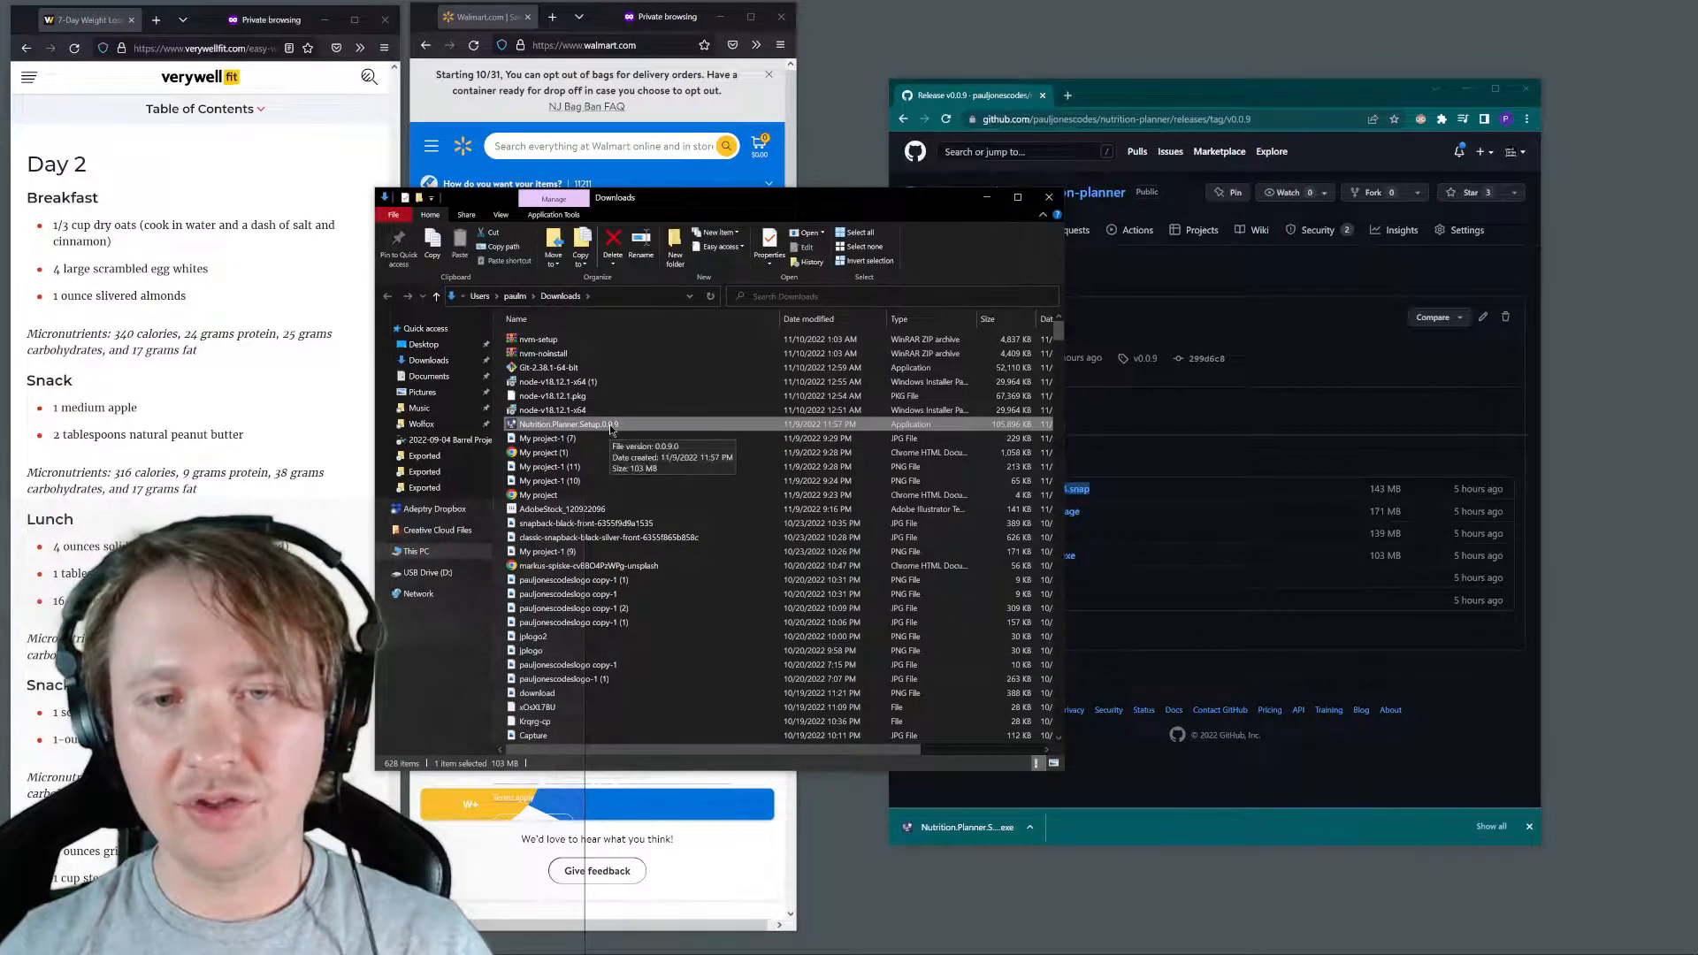
click(1194, 446)
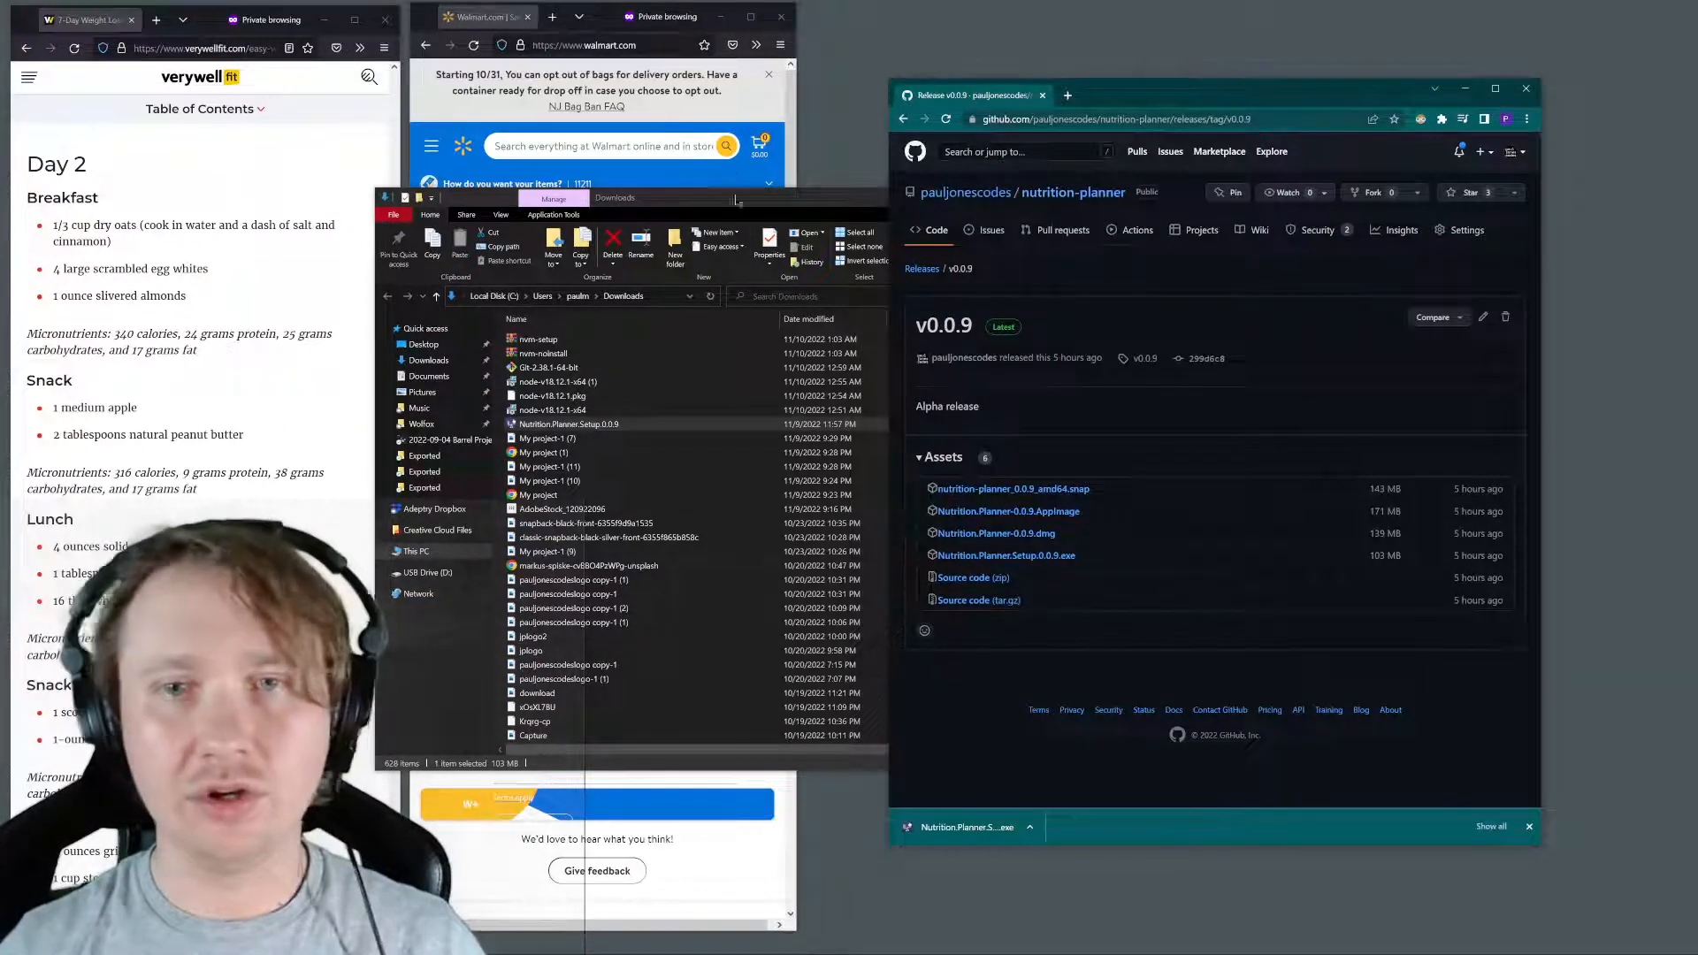
click(768, 217)
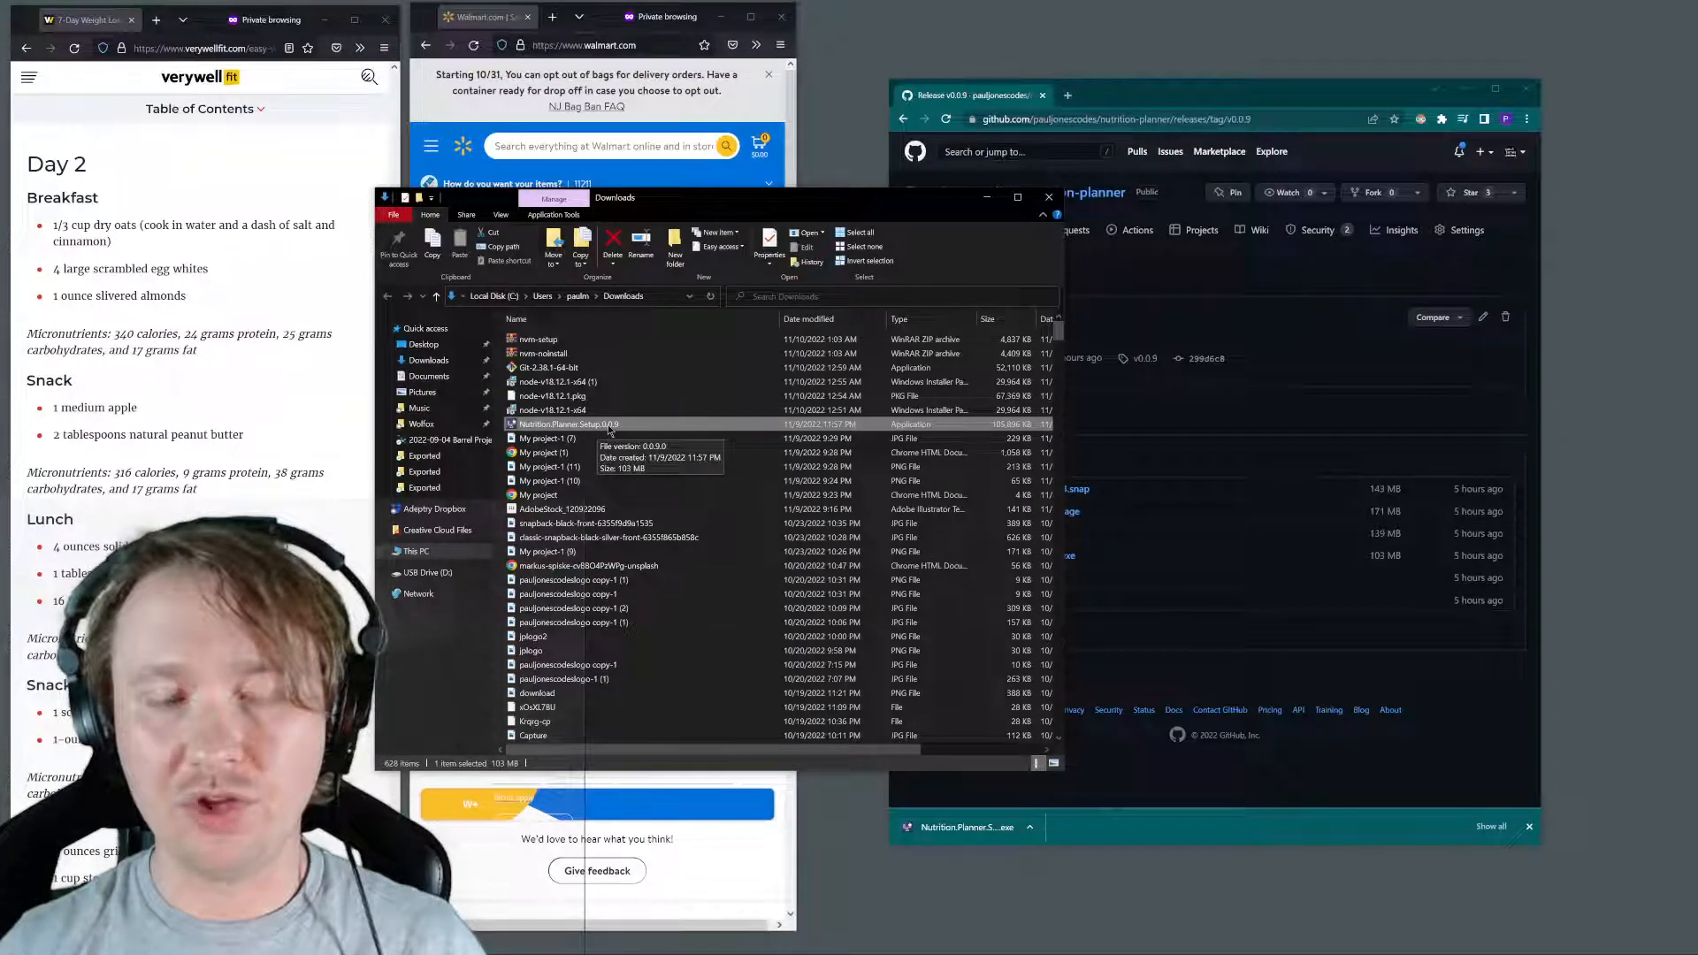
drag(608, 429, 628, 428)
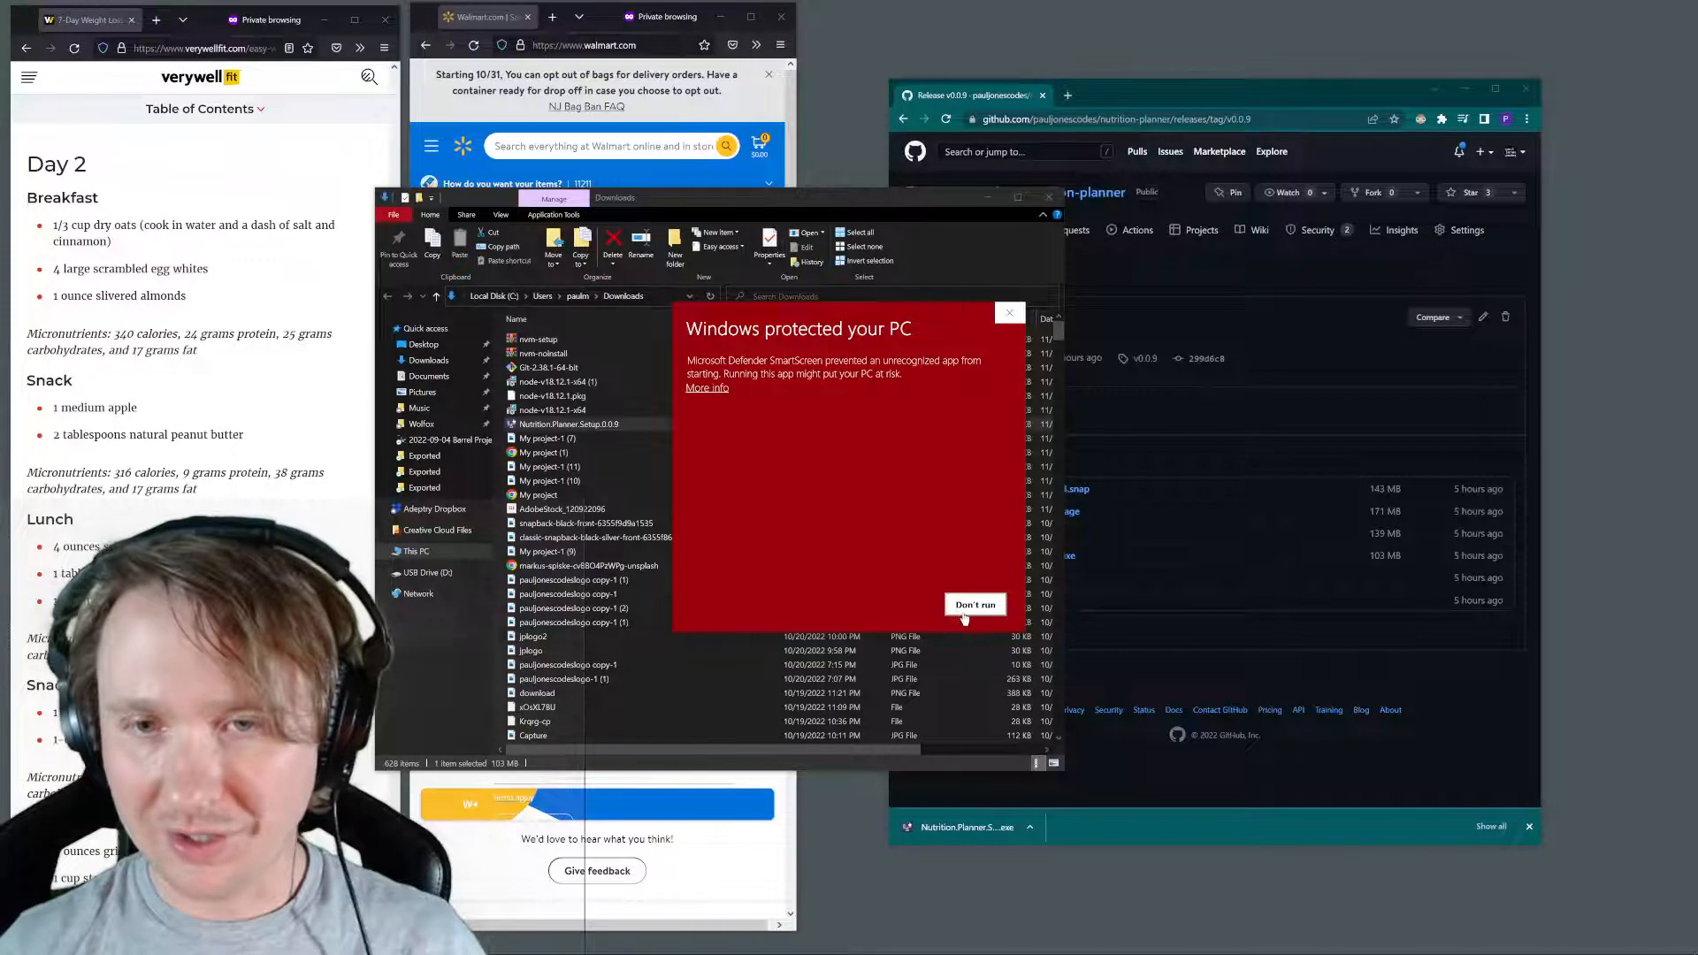
click(1009, 312)
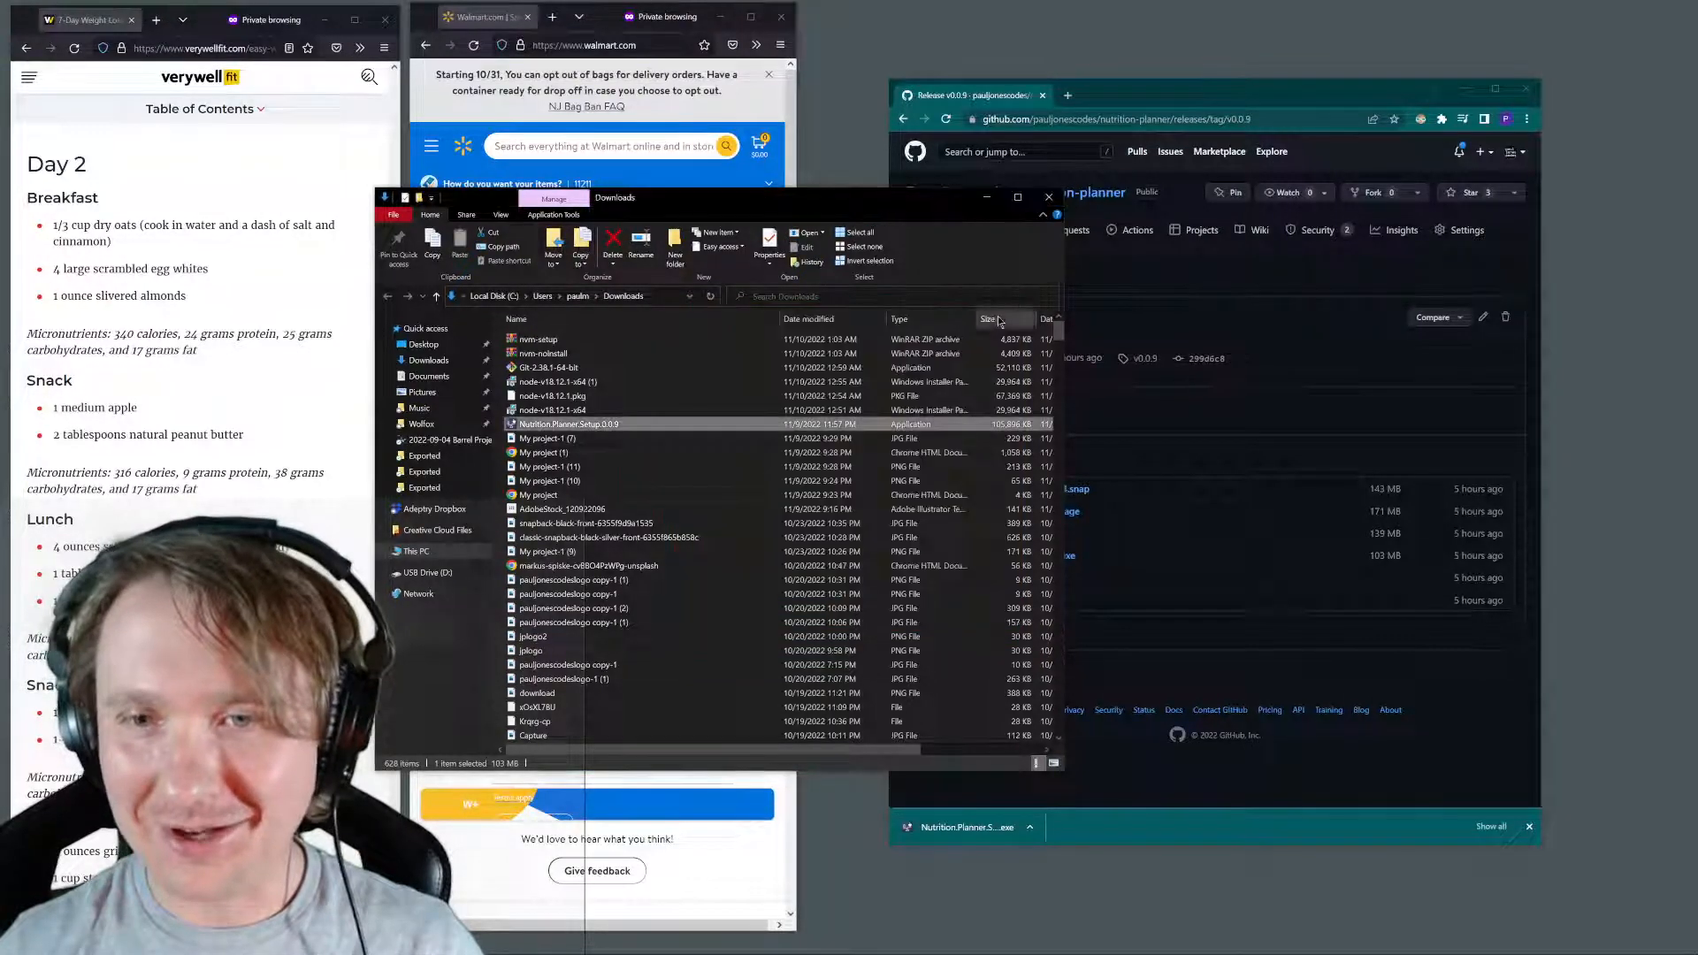
right_click(612, 426)
click(661, 451)
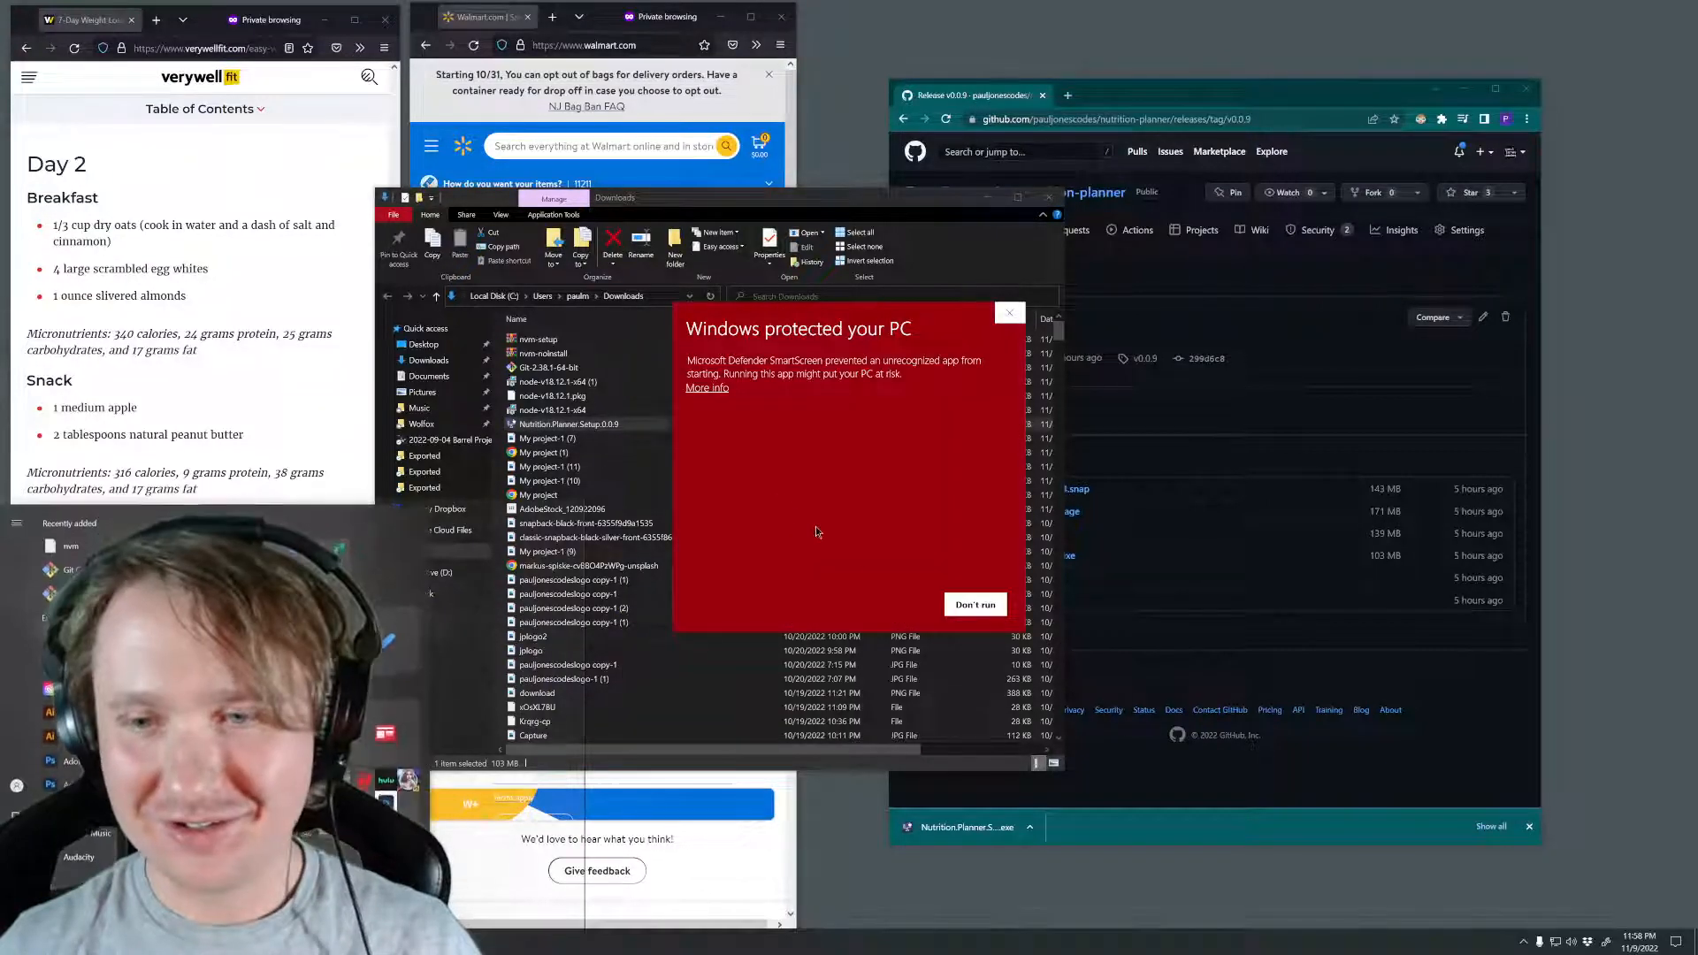
click(976, 605)
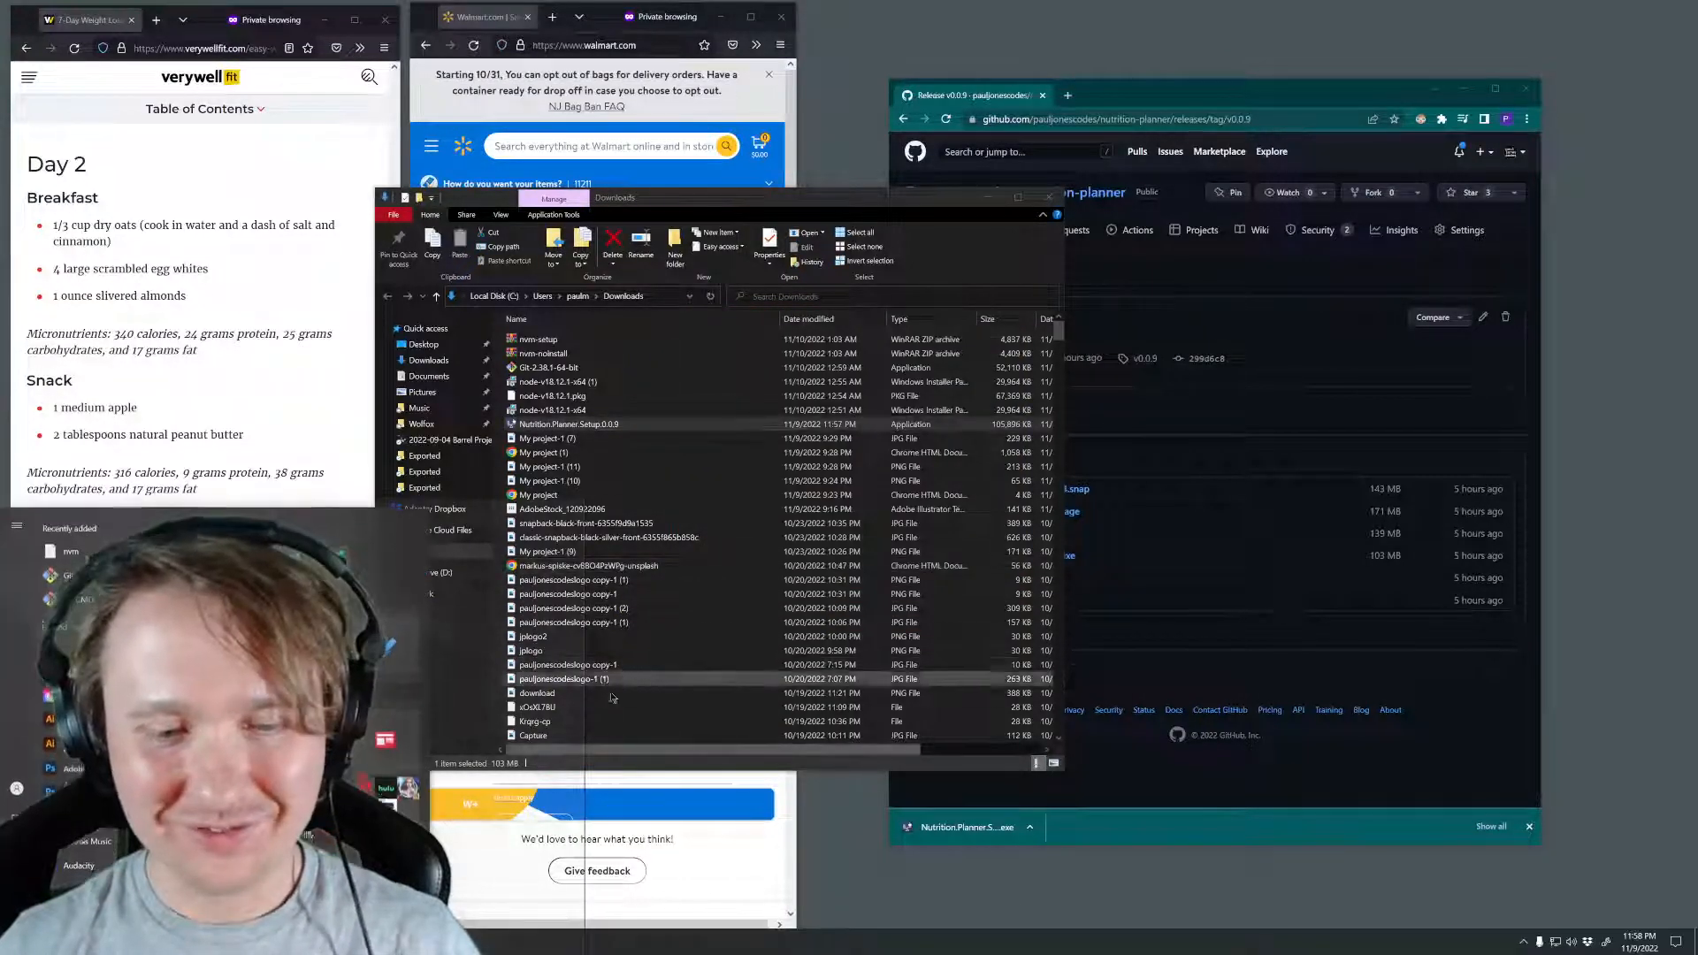
Run Nutrition.Planner.Setup.0.0.9 as administrator and allow it to run anyway despite the SmartScreen warning
right_click(614, 423)
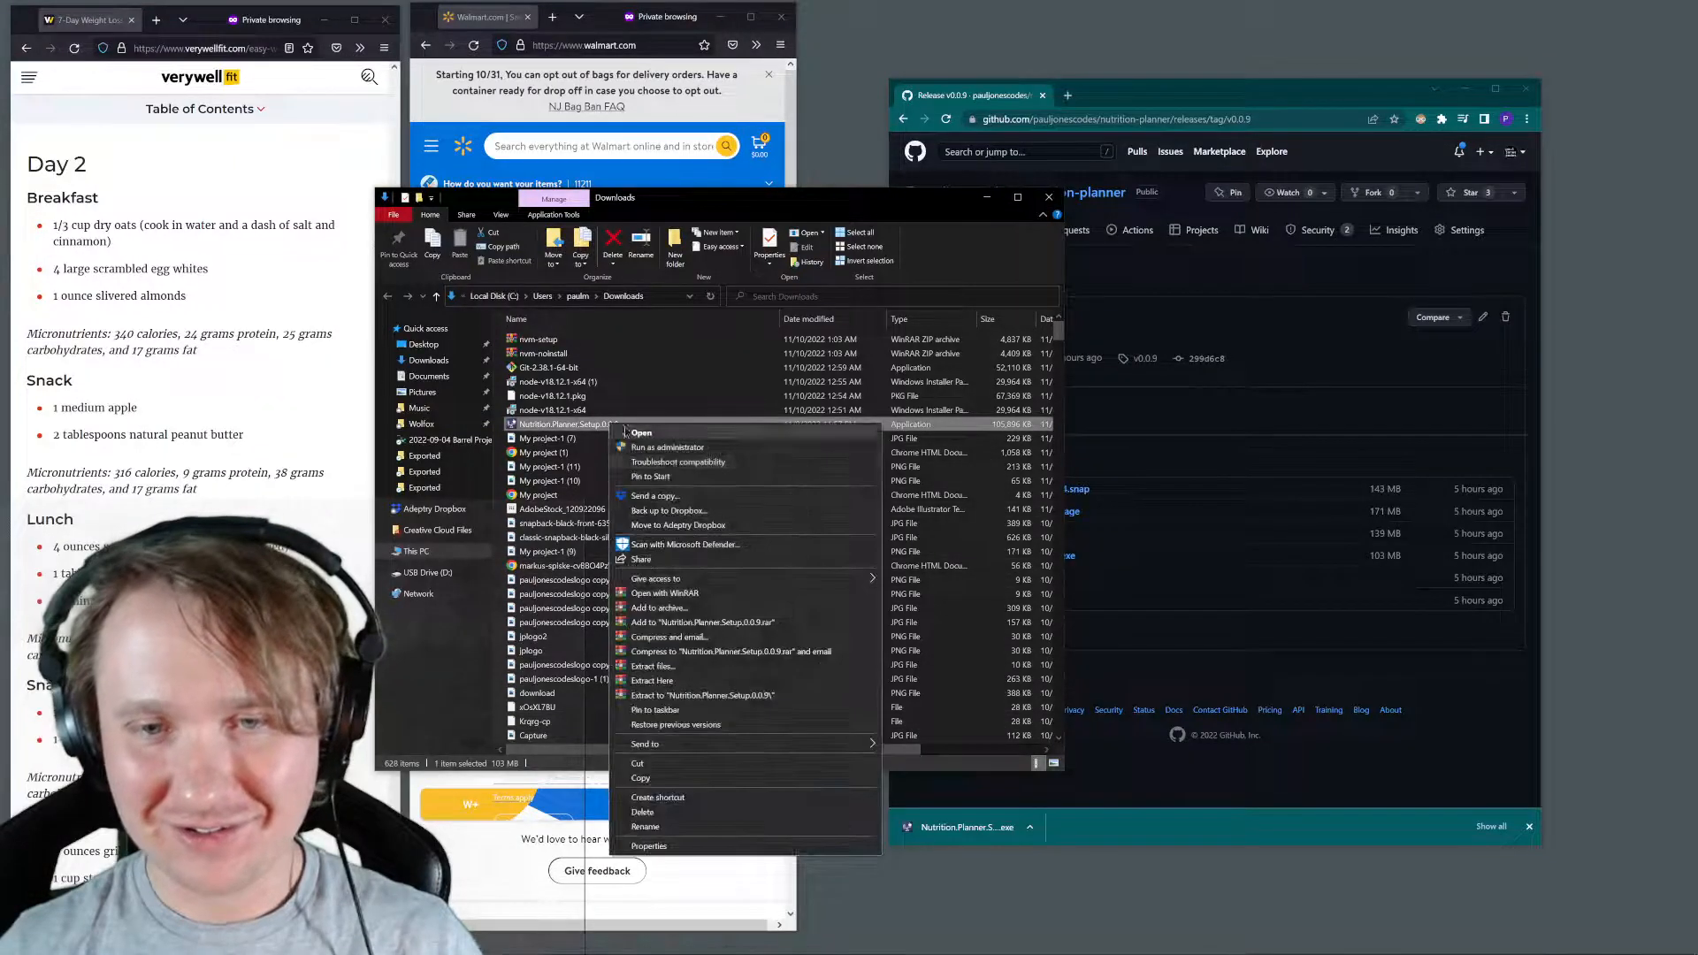
click(690, 451)
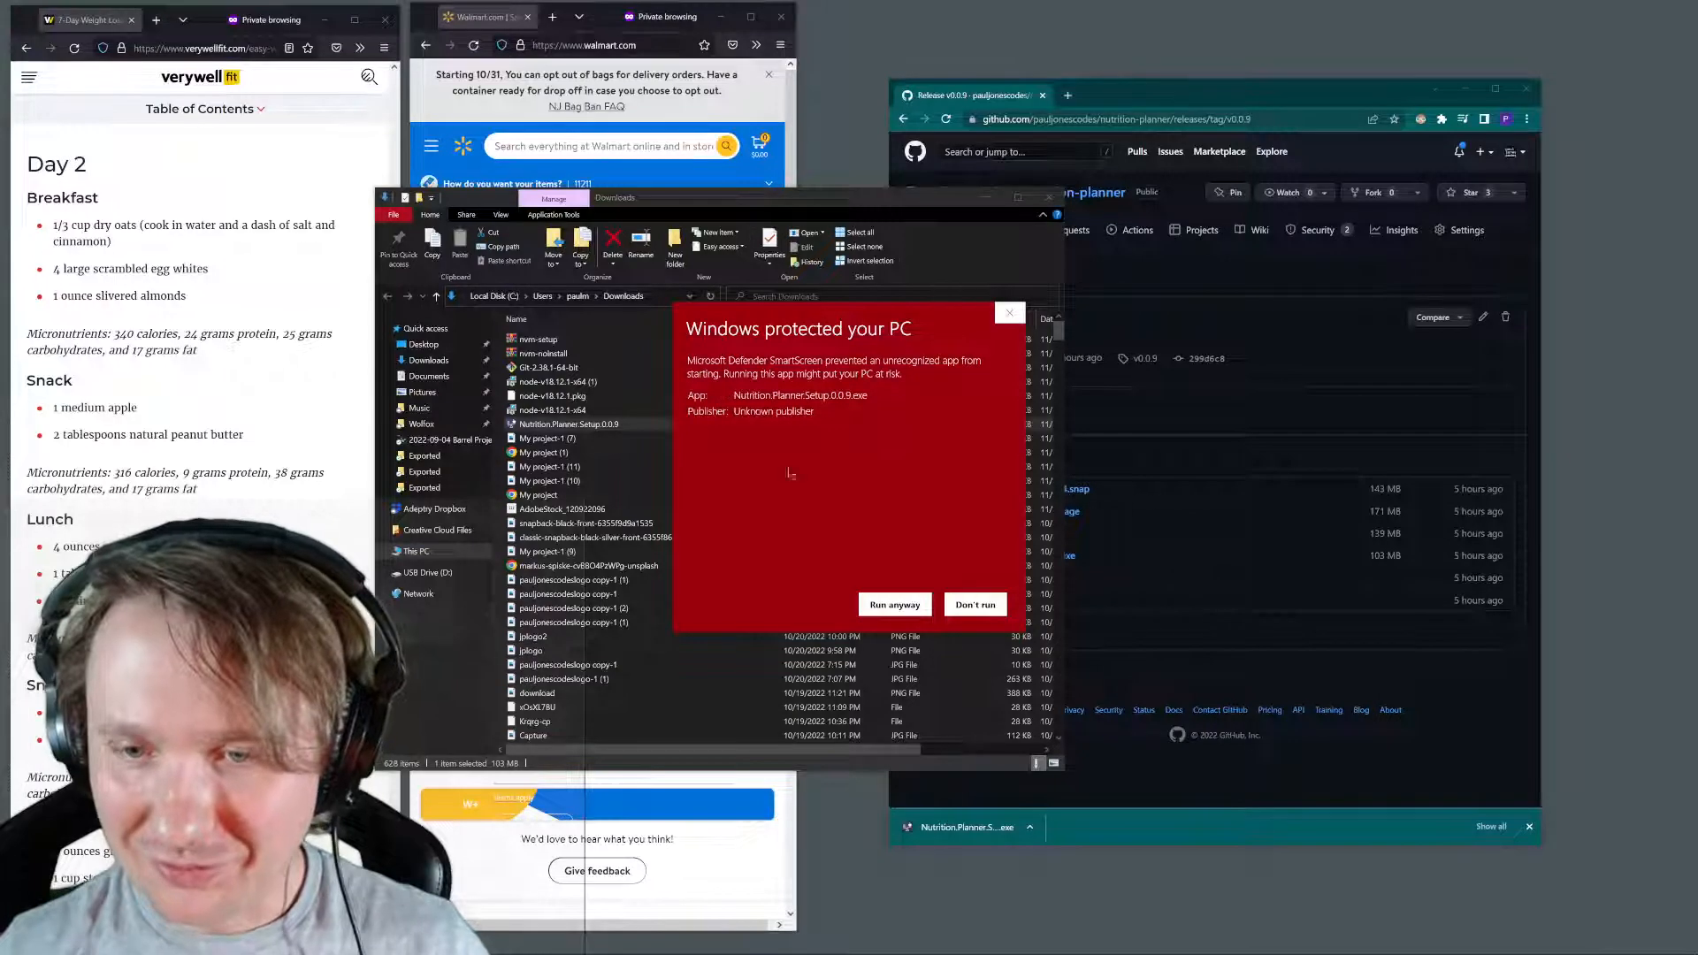
click(894, 605)
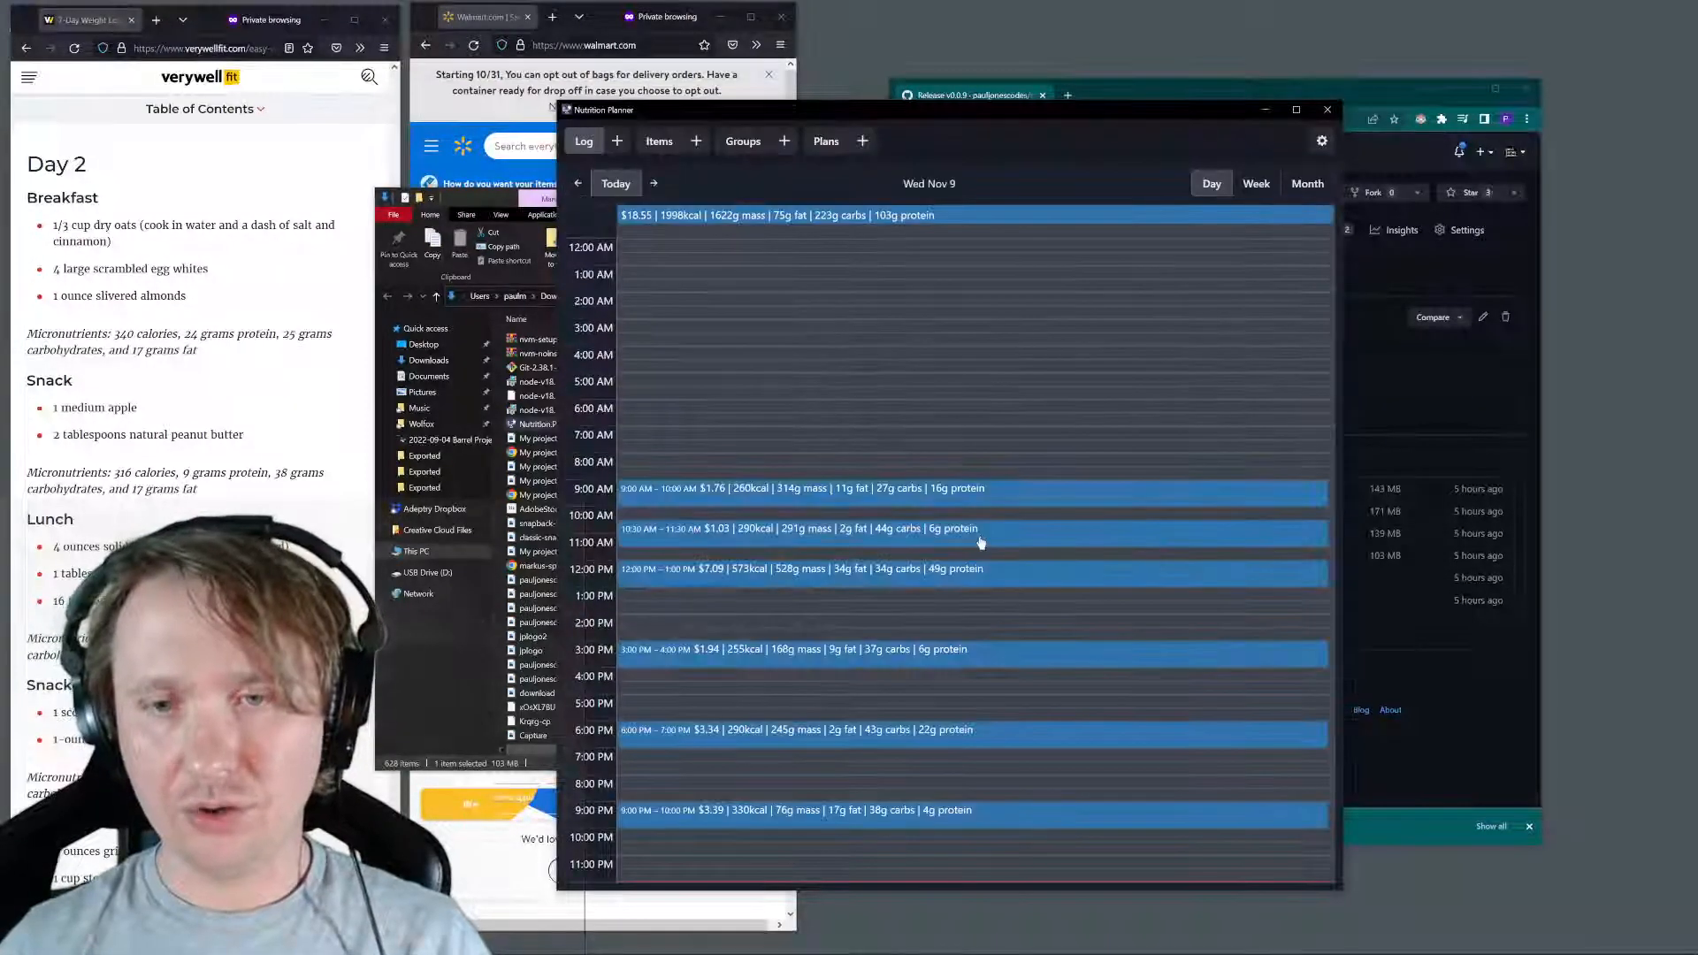
Clear the database URL in the Nutrition Planner settings, apply the empty value and reload the app
click(1323, 141)
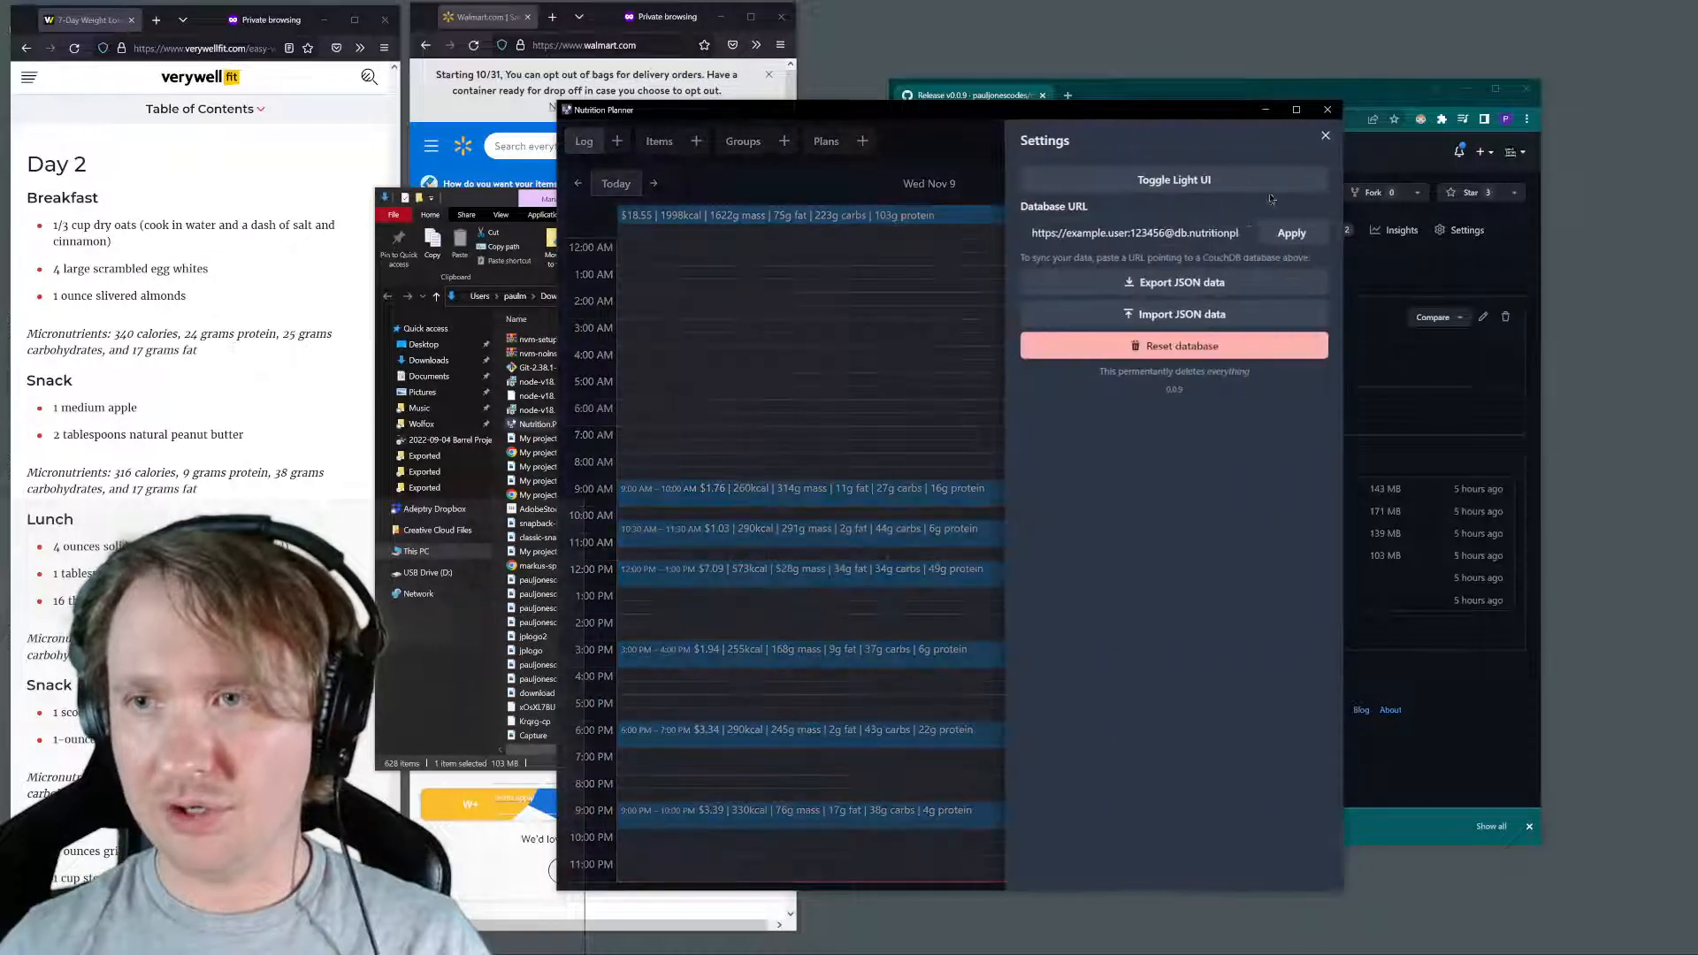
triple_click(1214, 235)
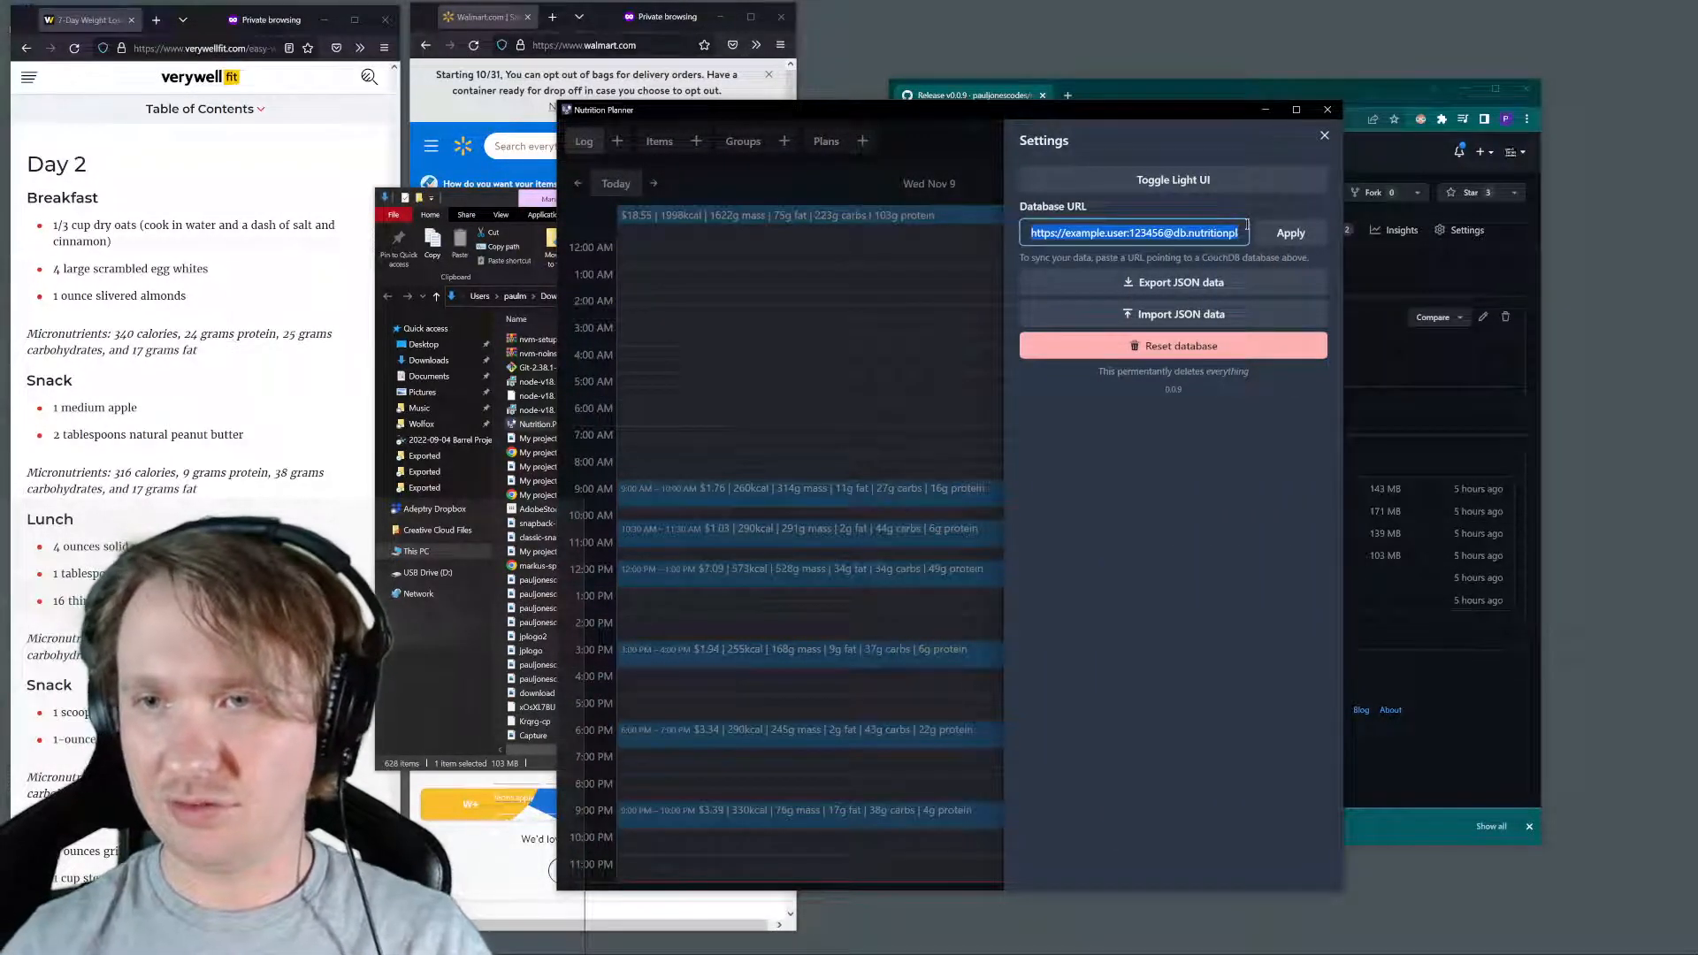
key(BackSpace)
click(1289, 239)
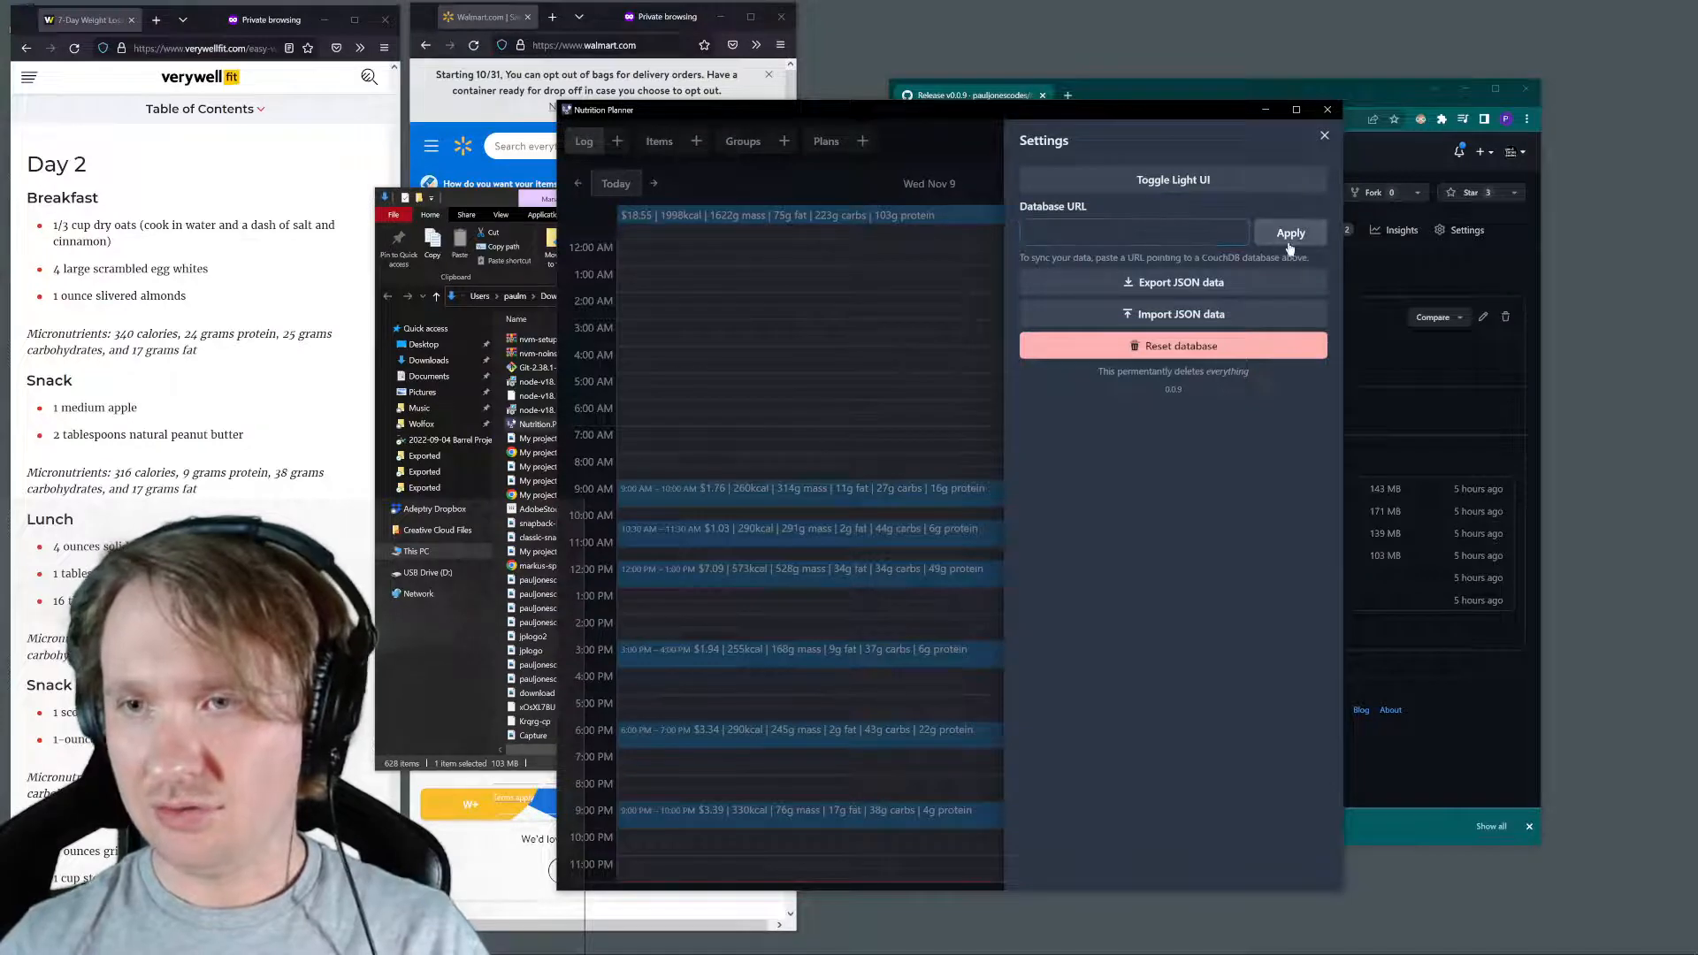
click(876, 294)
key(ctrl+r)
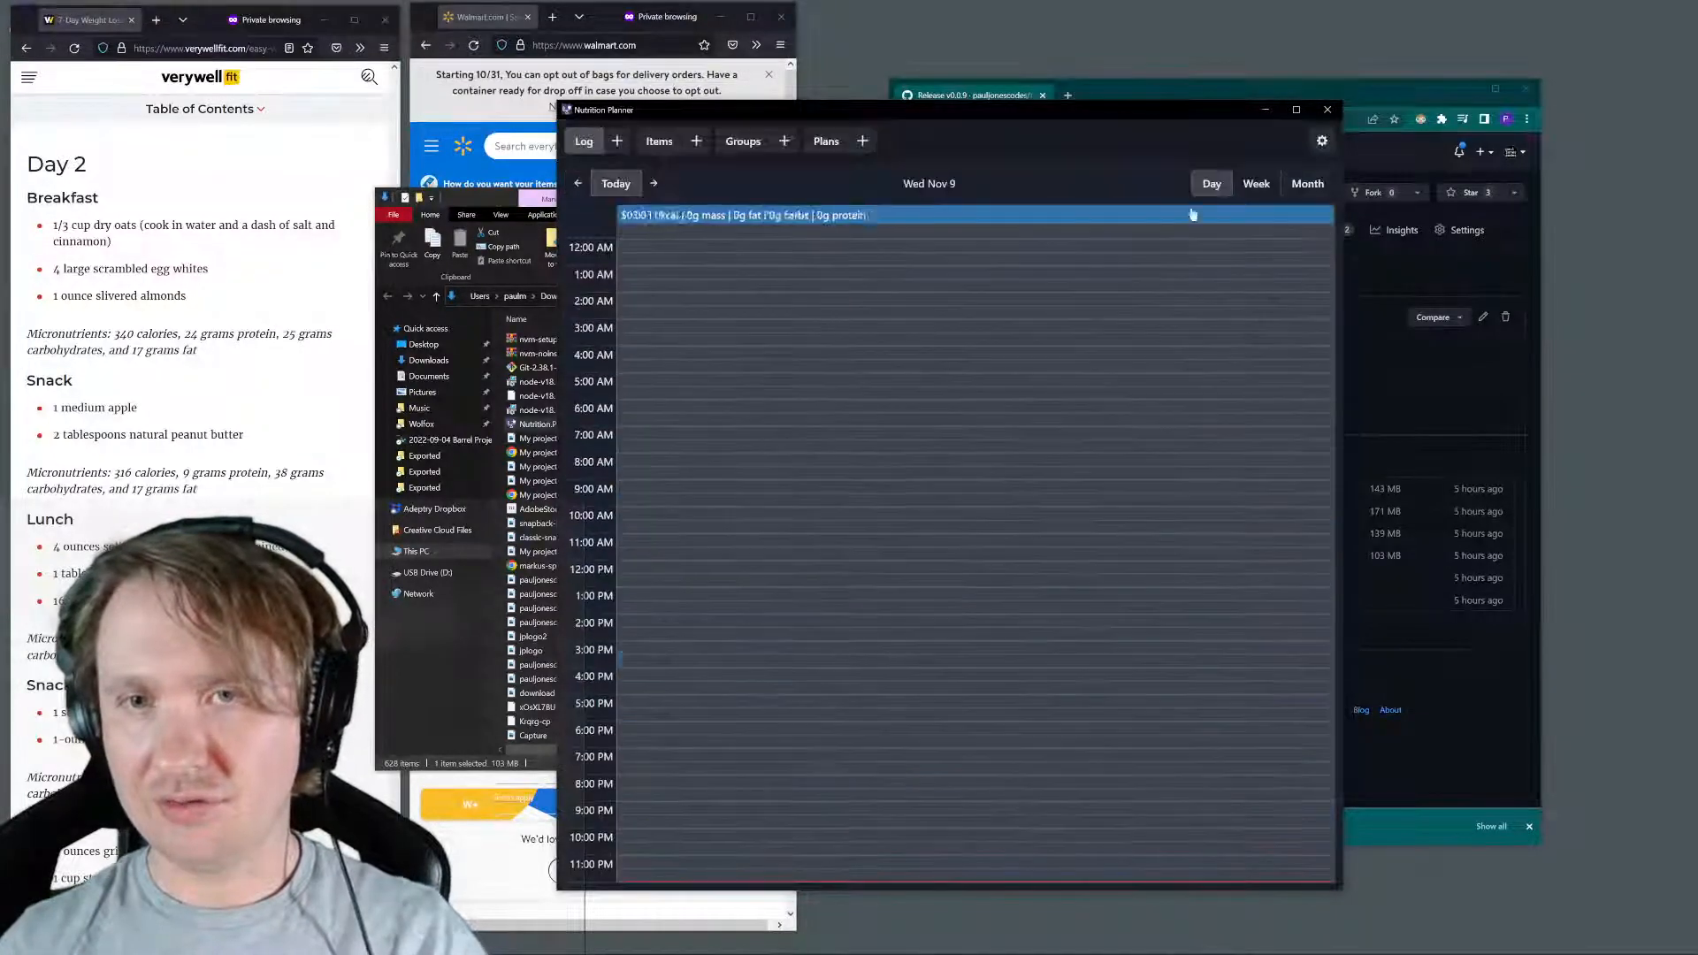
Reset the Nutrition Planner database, confirm the deletion and leave the settings
click(1321, 144)
click(1185, 346)
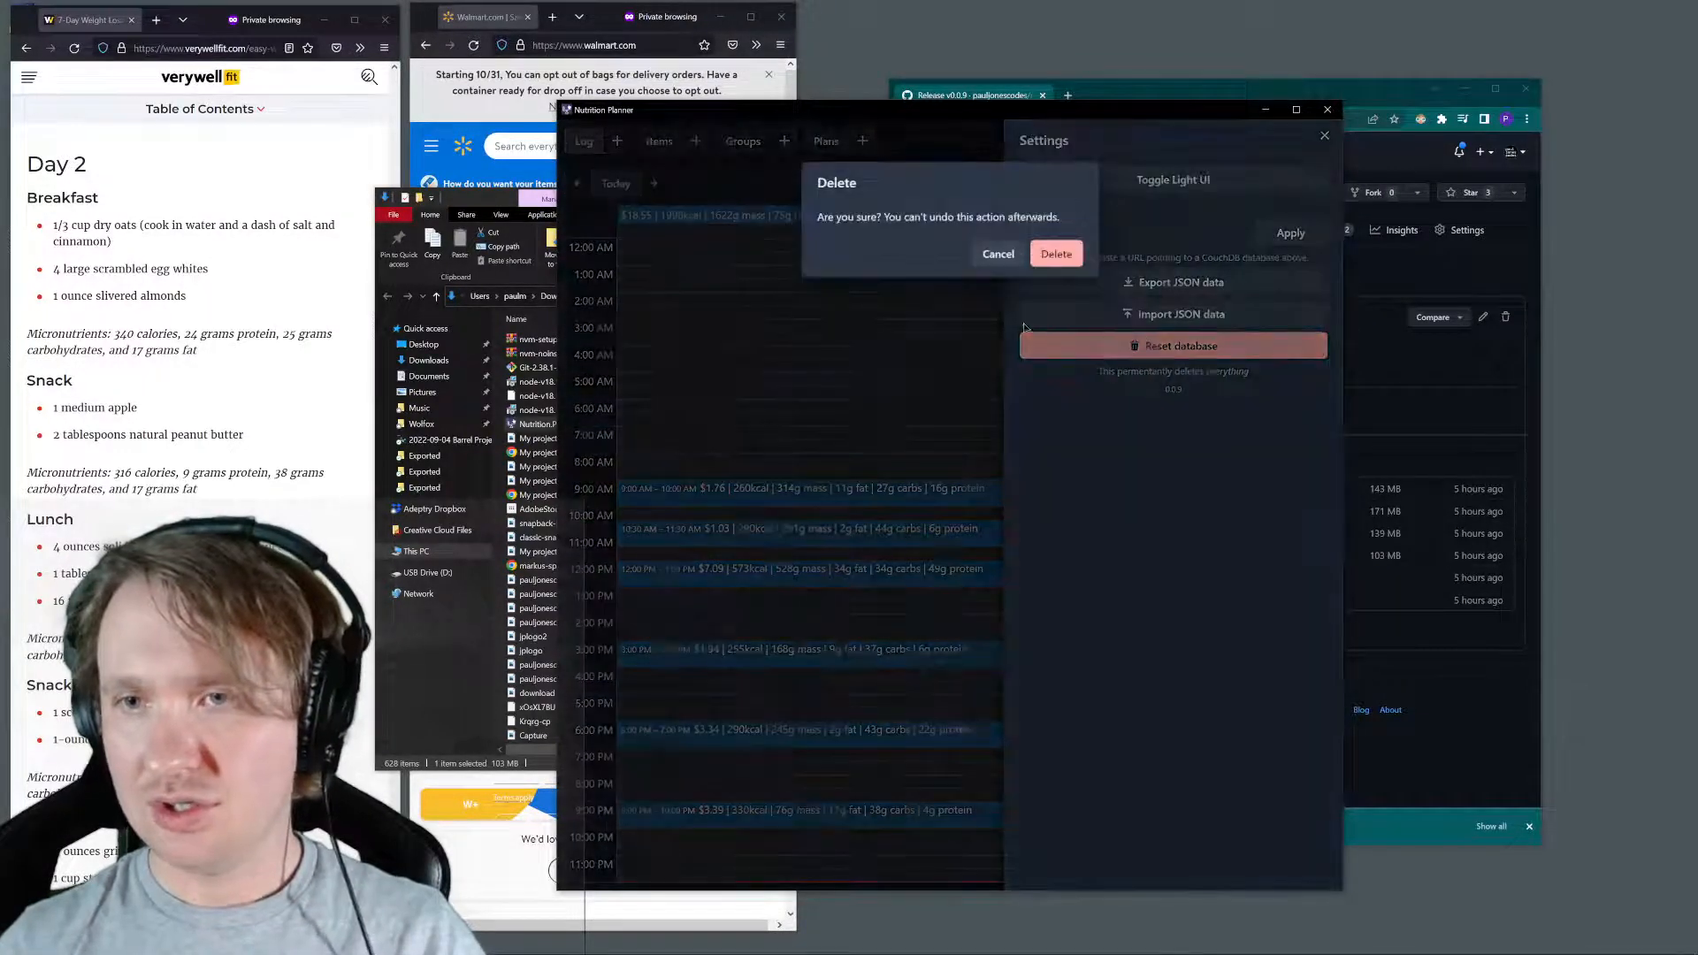
click(1056, 254)
click(920, 324)
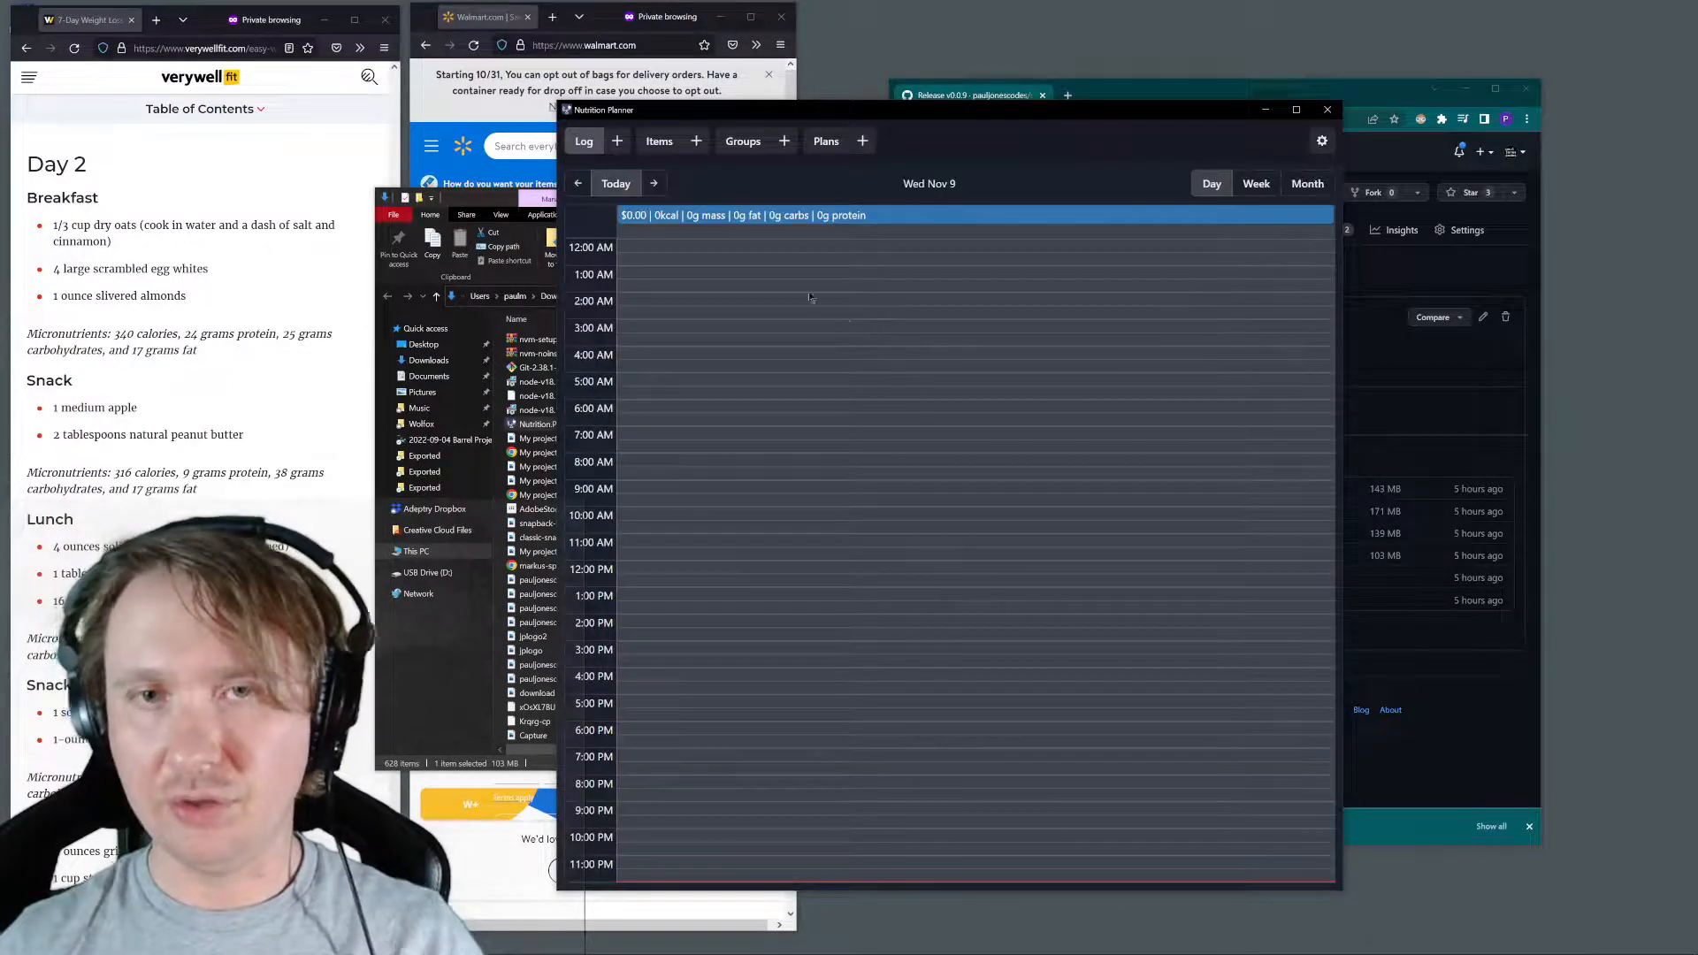
Move the Nutrition Planner window aside and close the Downloads folder window
drag(904, 115, 988, 104)
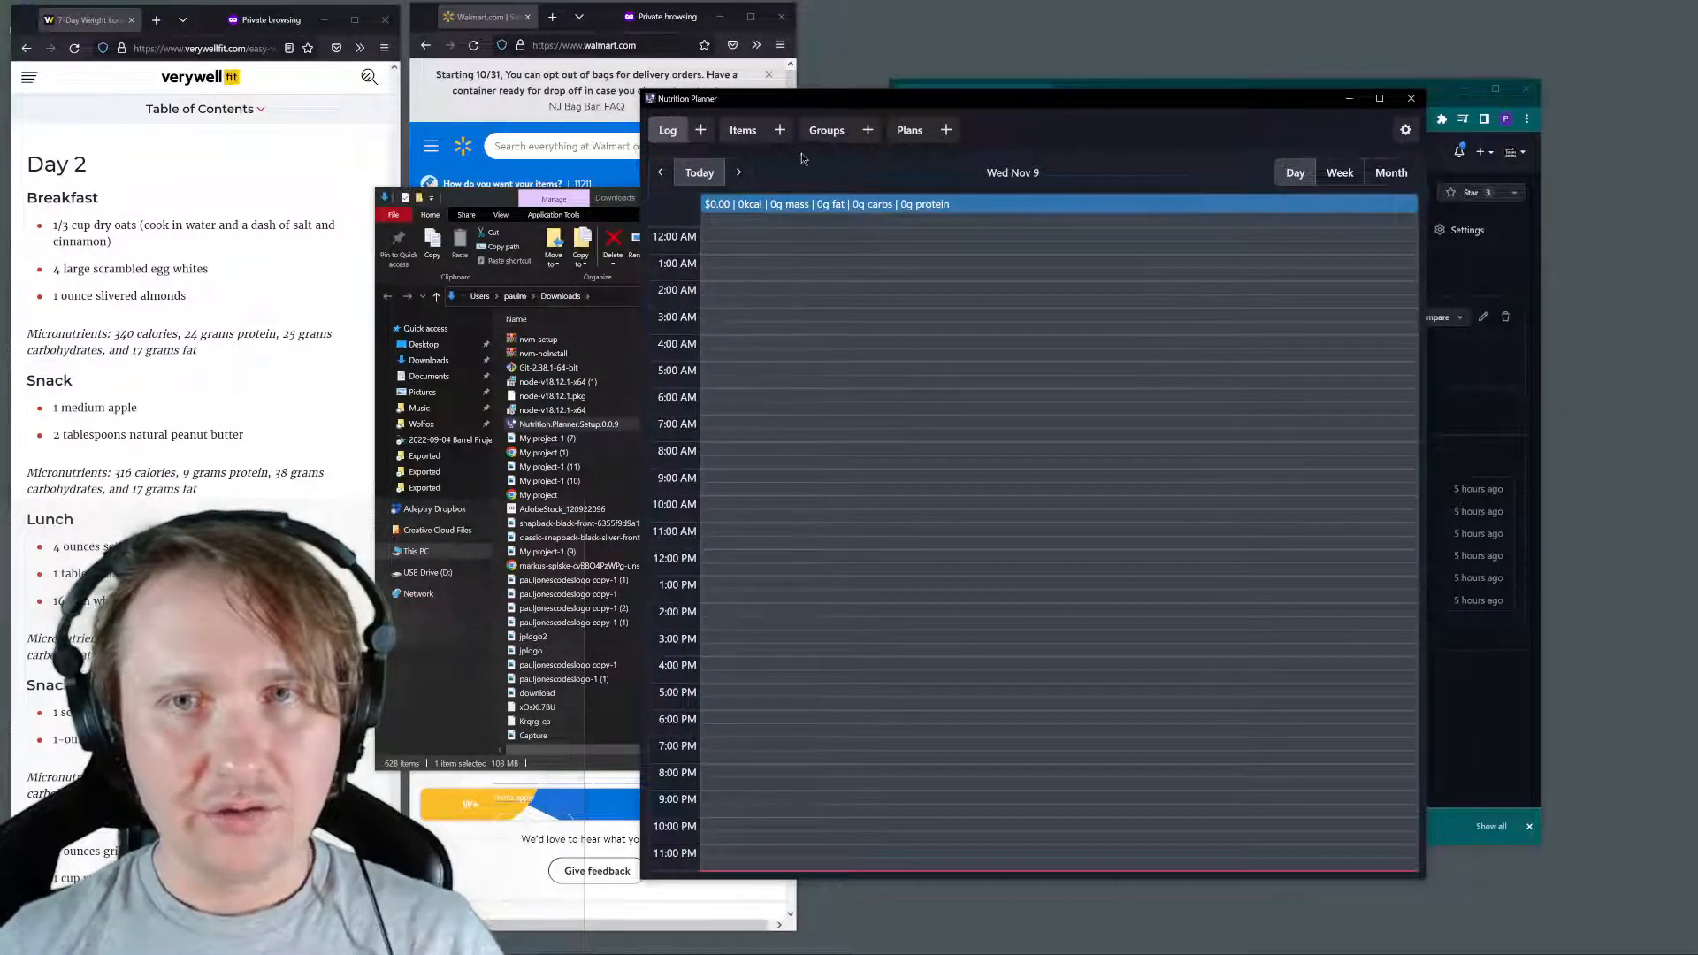
click(748, 134)
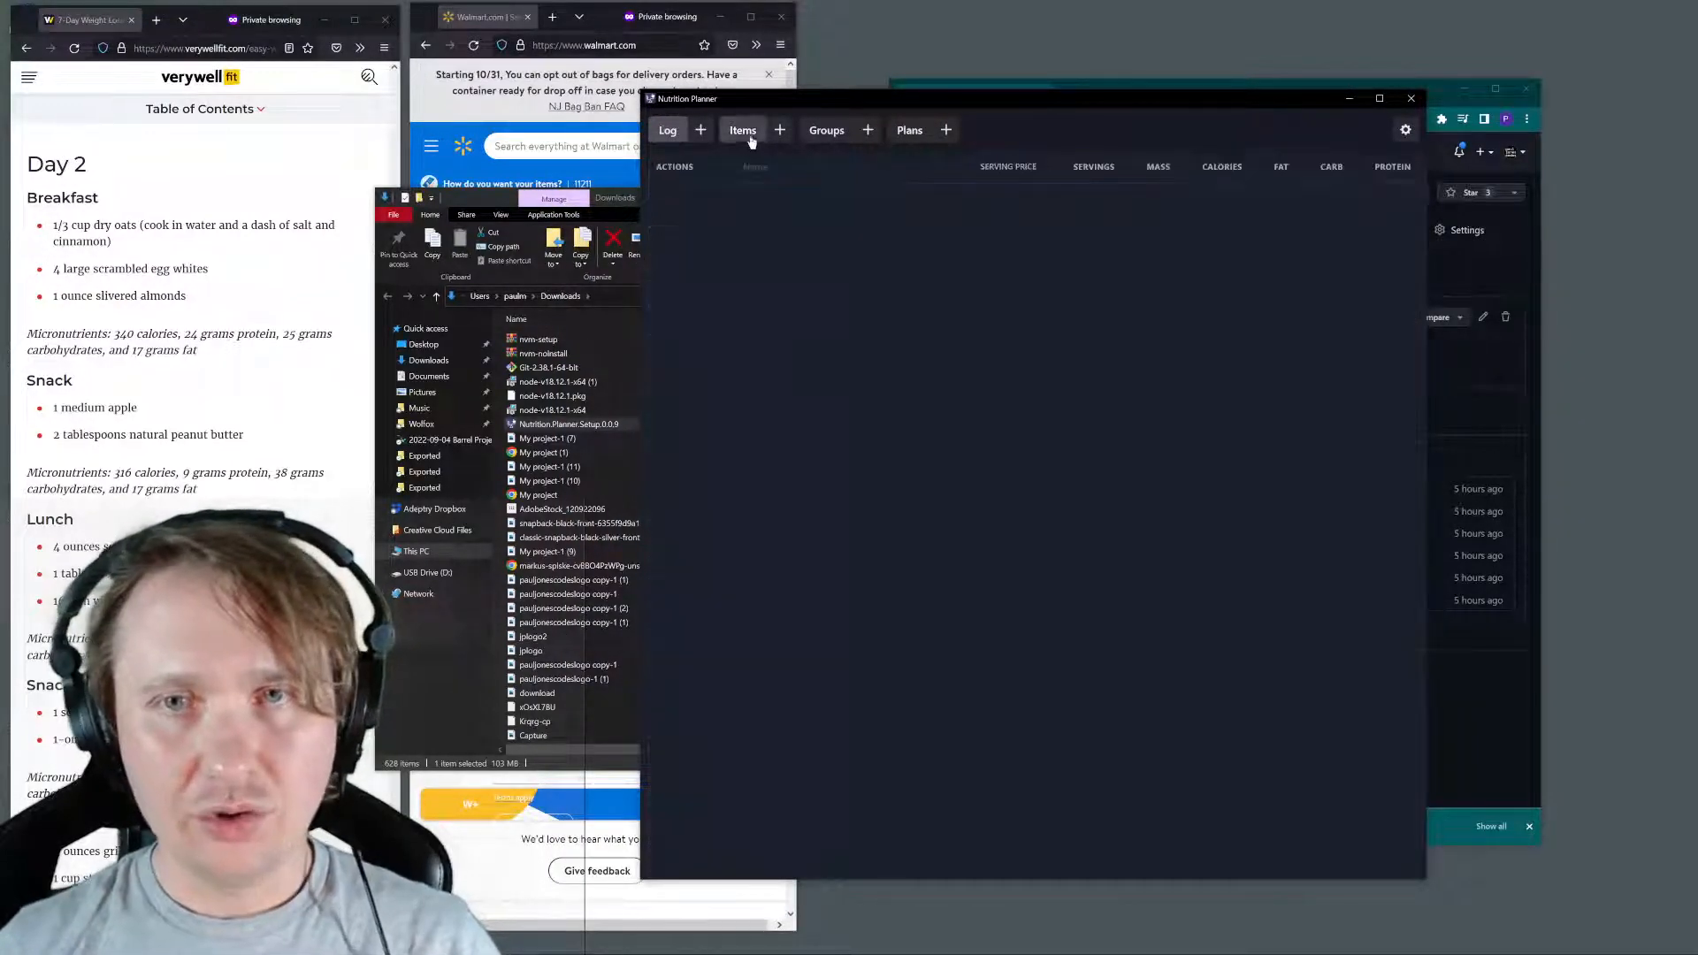
click(667, 130)
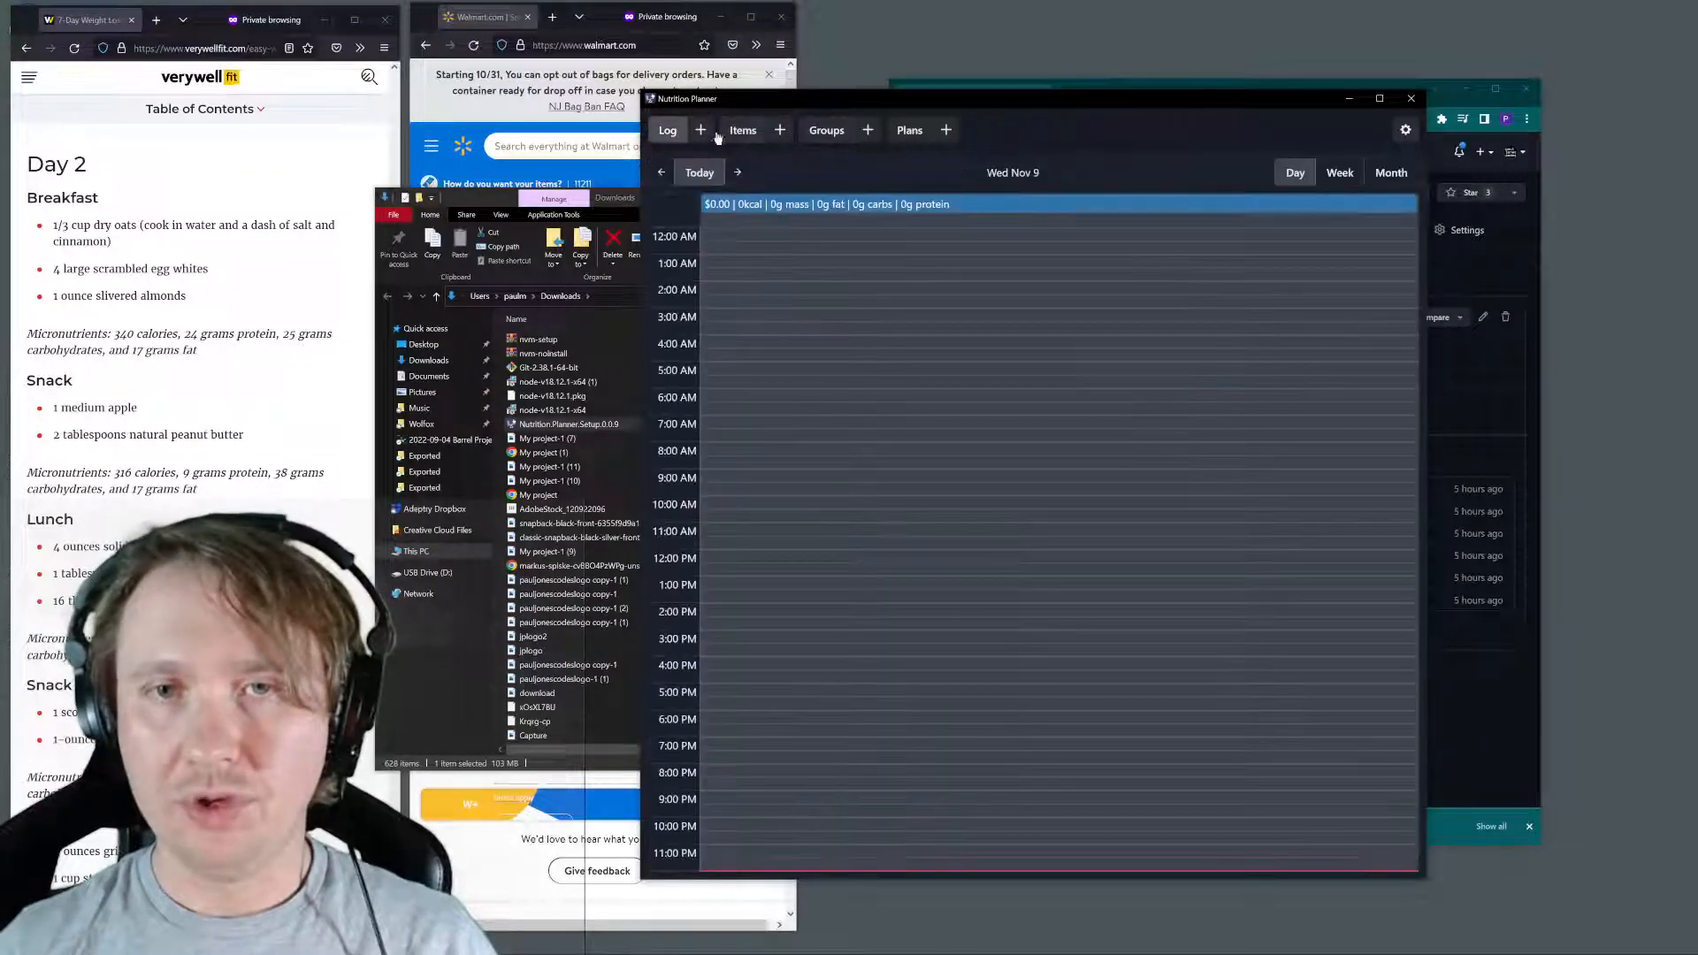
click(495, 201)
click(1045, 200)
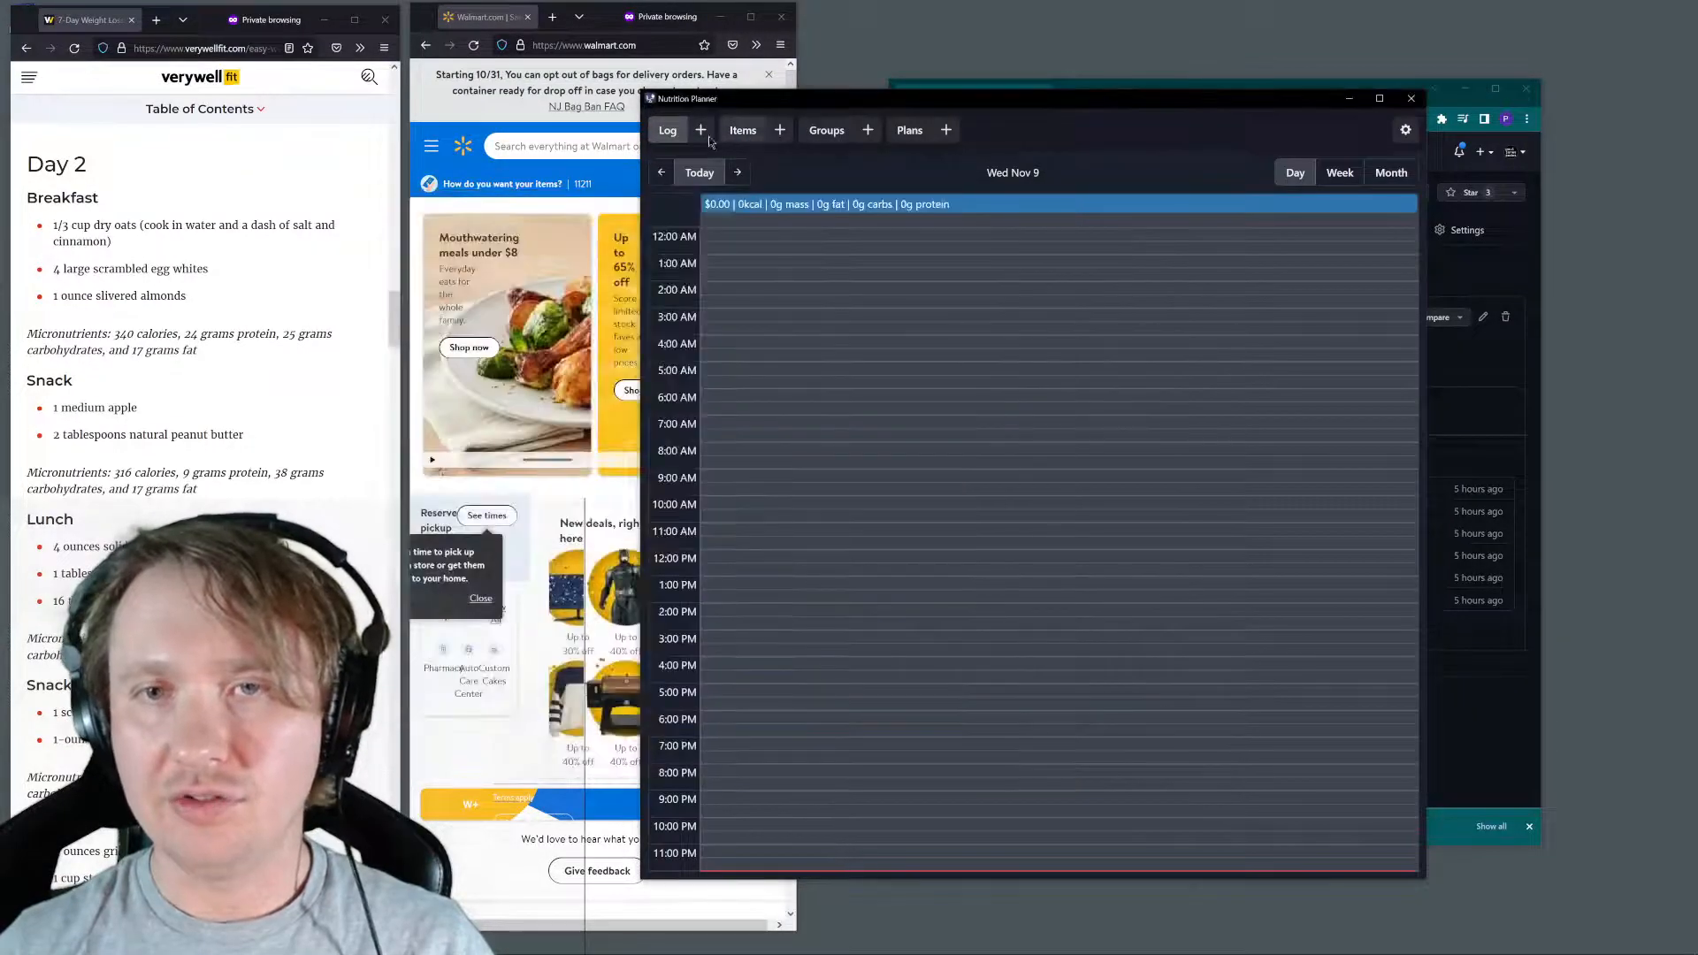
Examine the empty Items, Groups and Plans pages, and the log's day navigation and daily summary
click(743, 131)
click(827, 132)
click(909, 130)
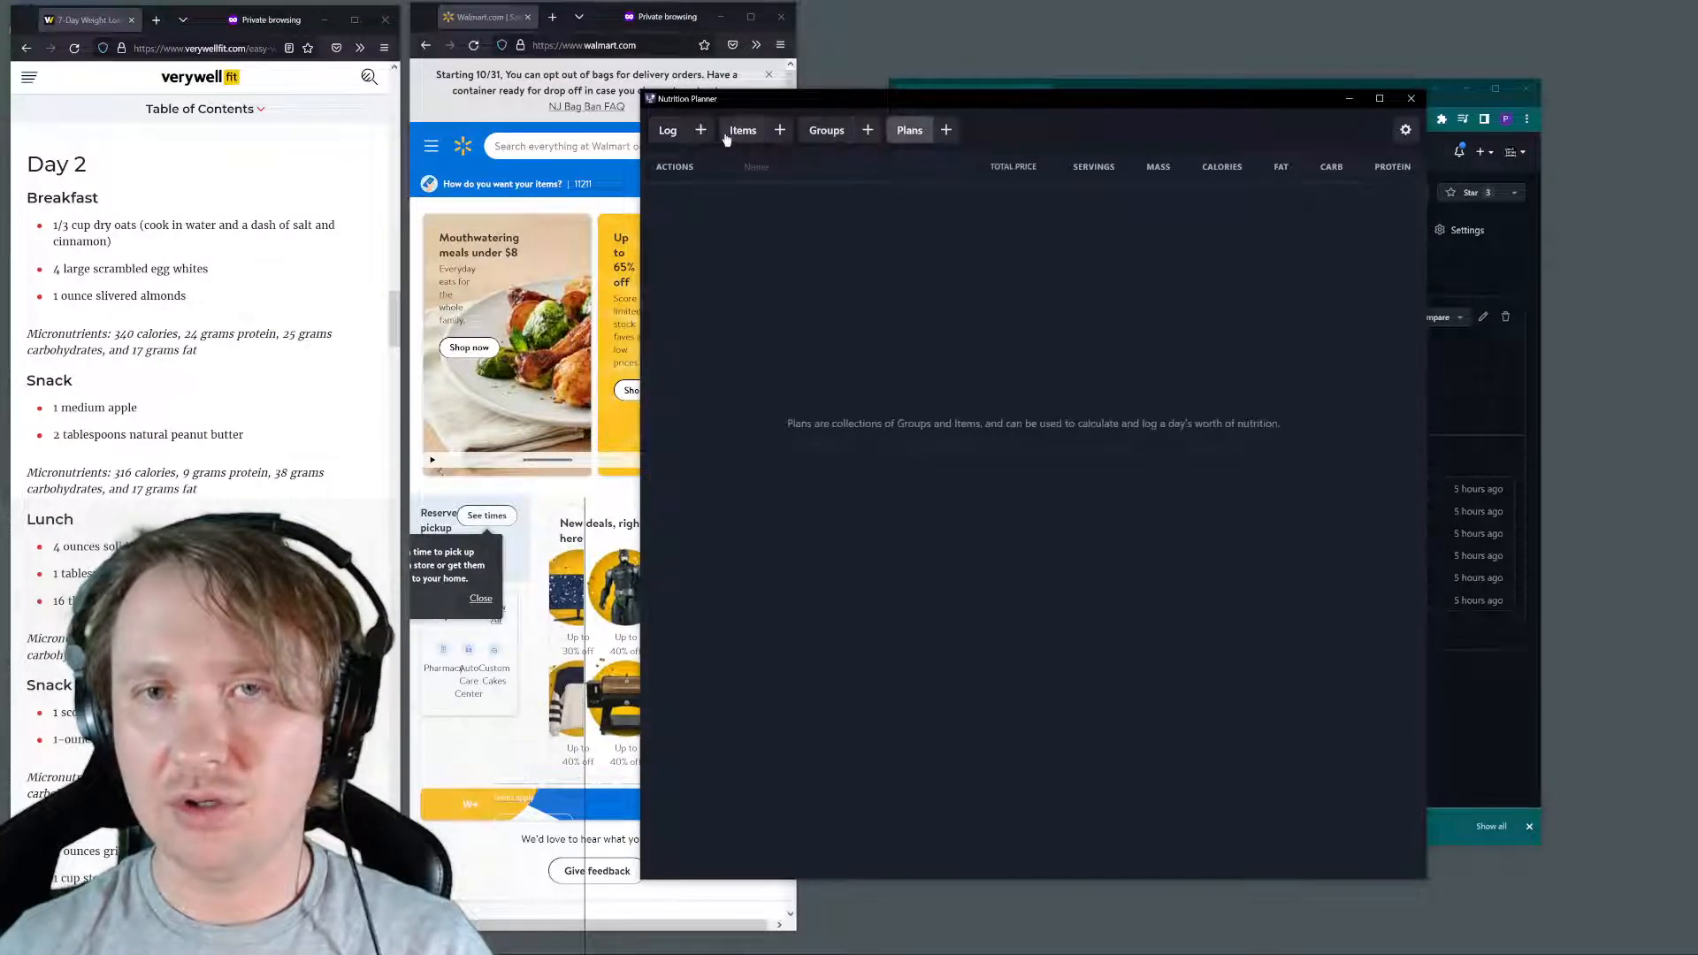
click(668, 130)
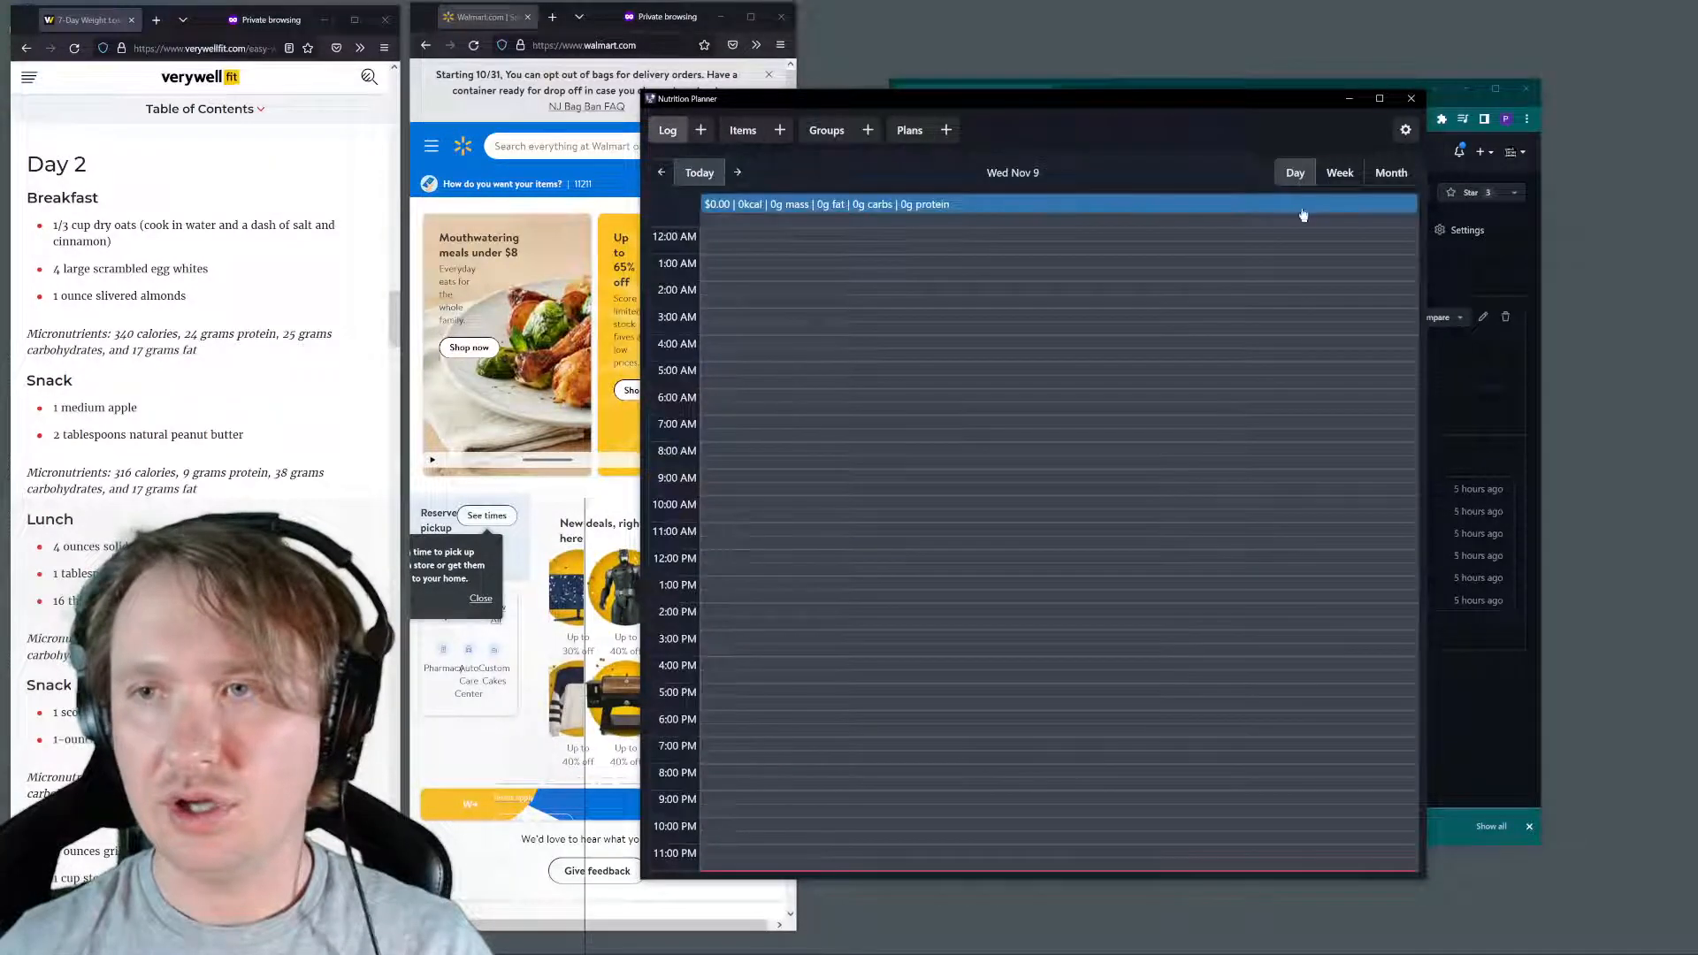
click(738, 172)
click(662, 172)
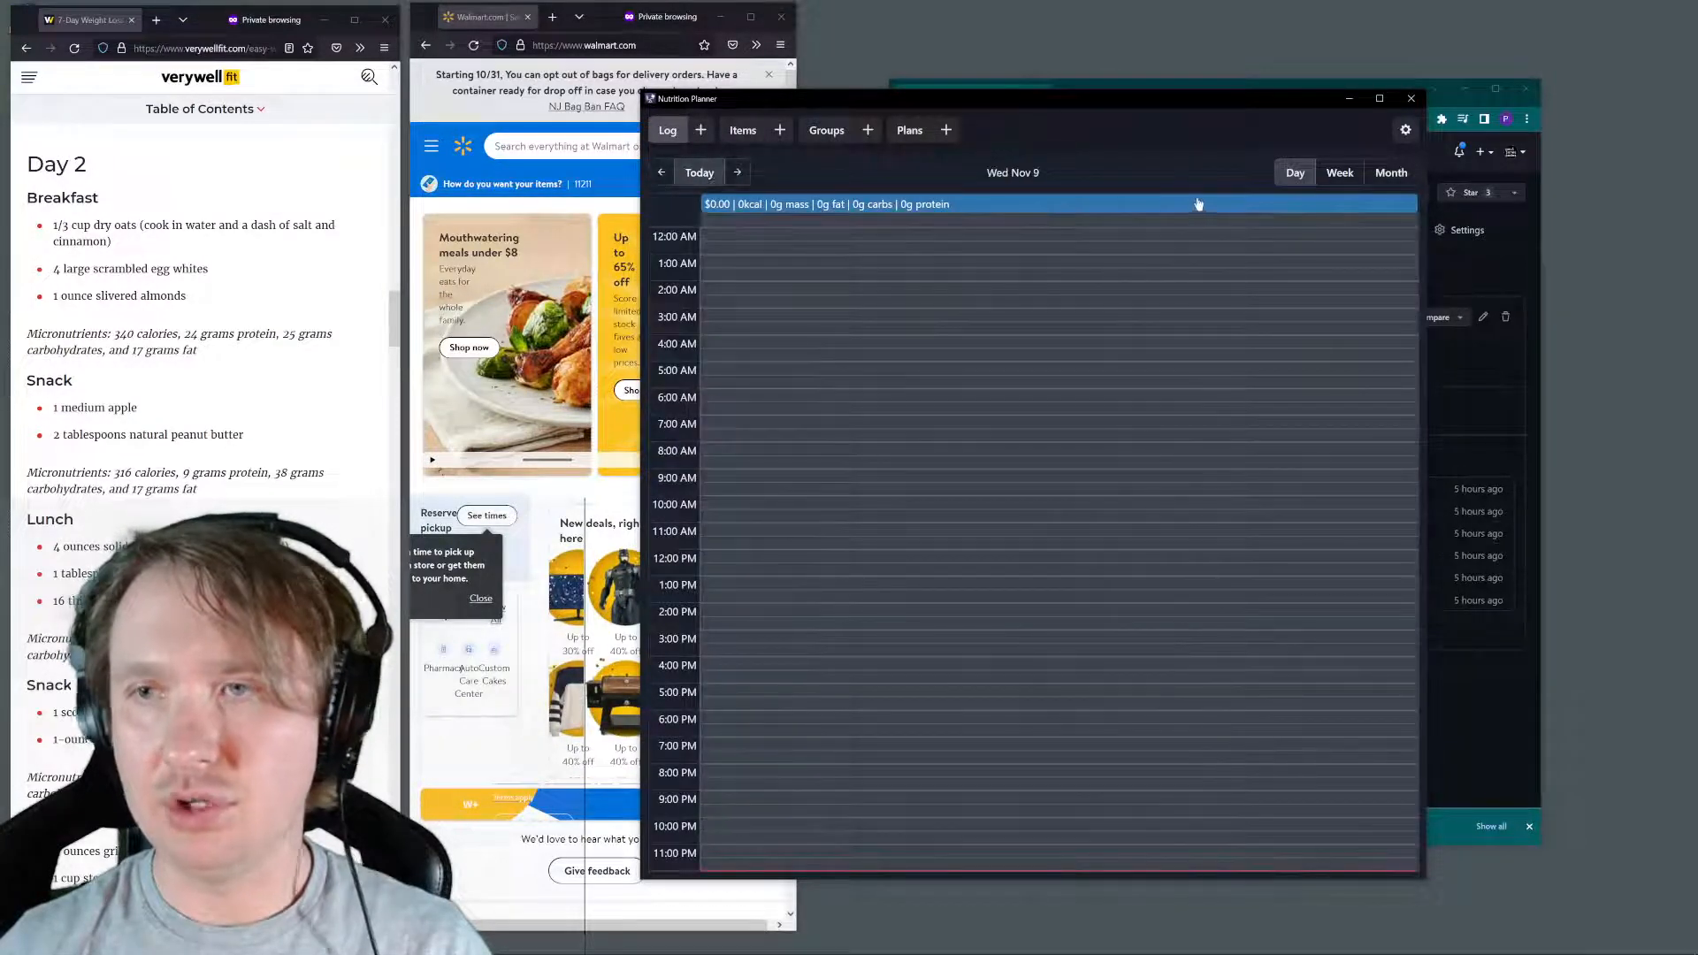
click(872, 206)
click(874, 286)
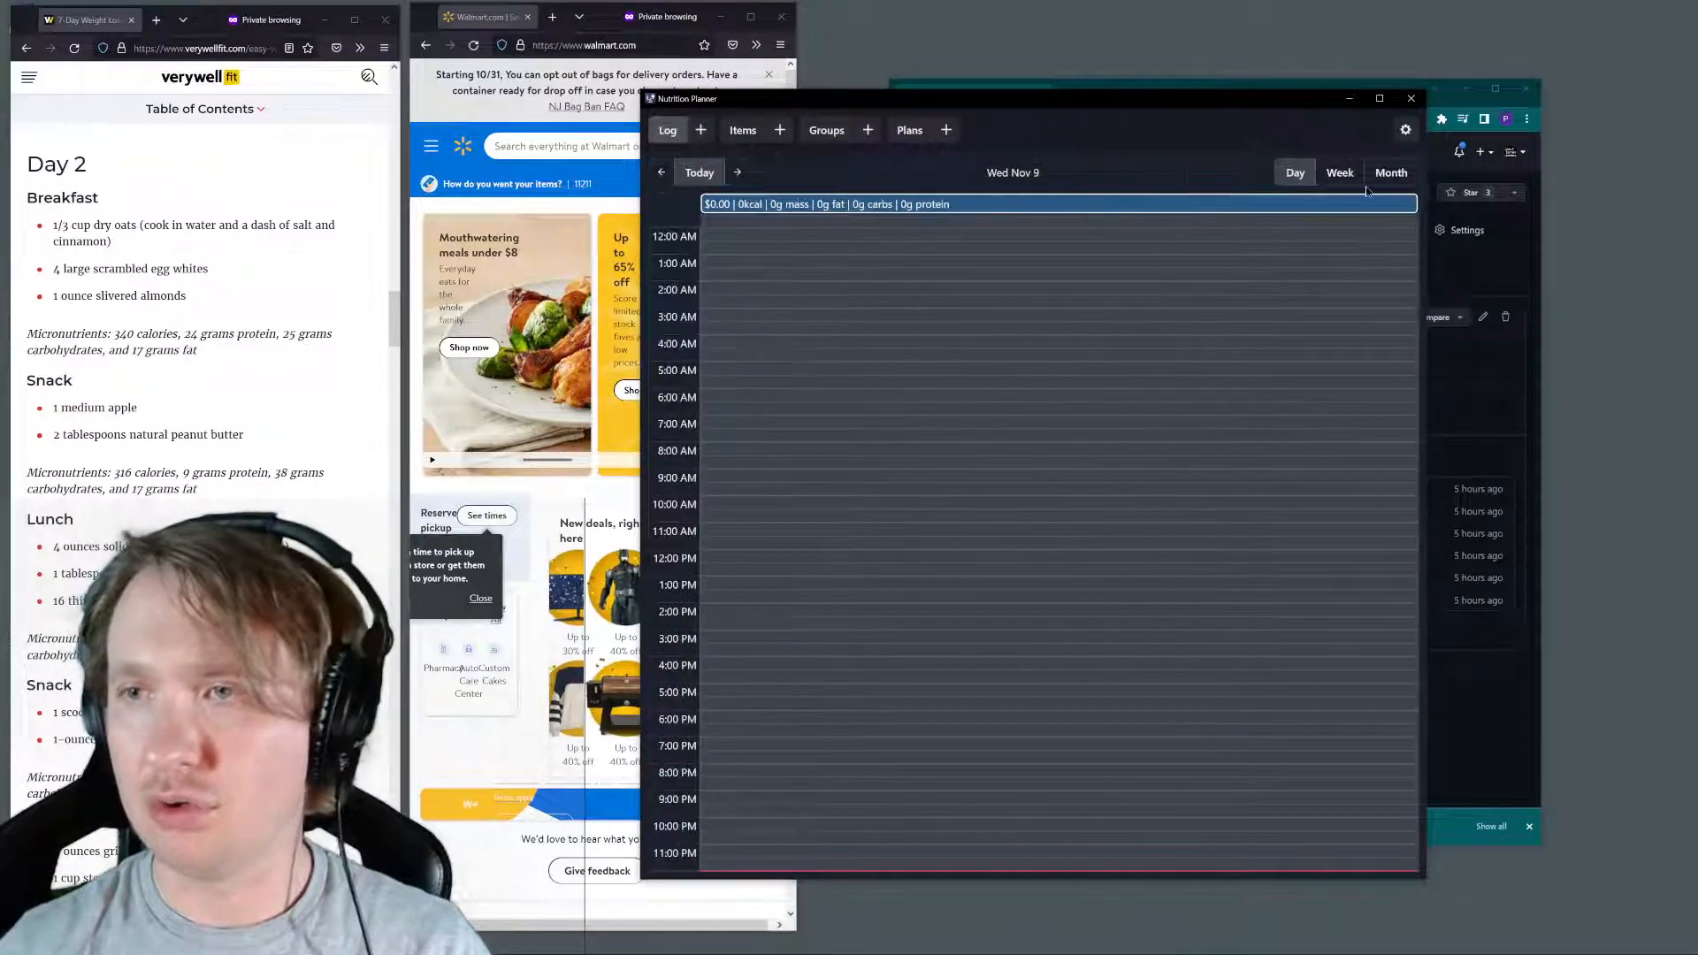
Examine the log's week and month views, then return it to the day view
click(1340, 173)
click(1397, 181)
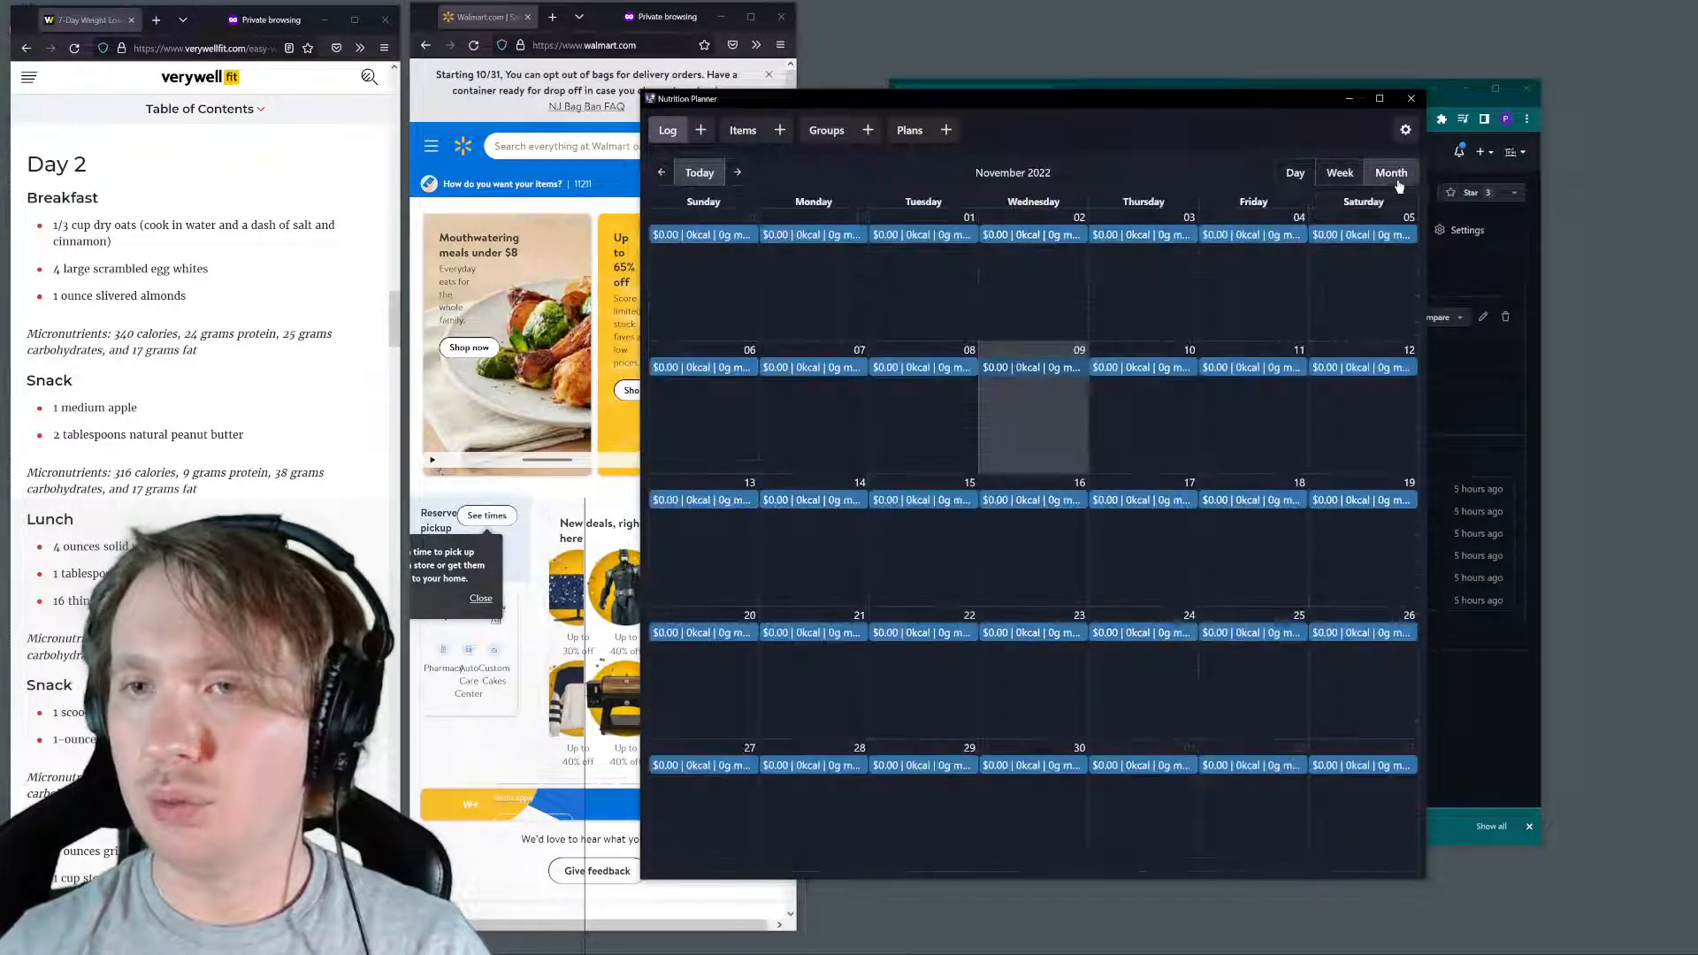
click(1340, 173)
click(1296, 173)
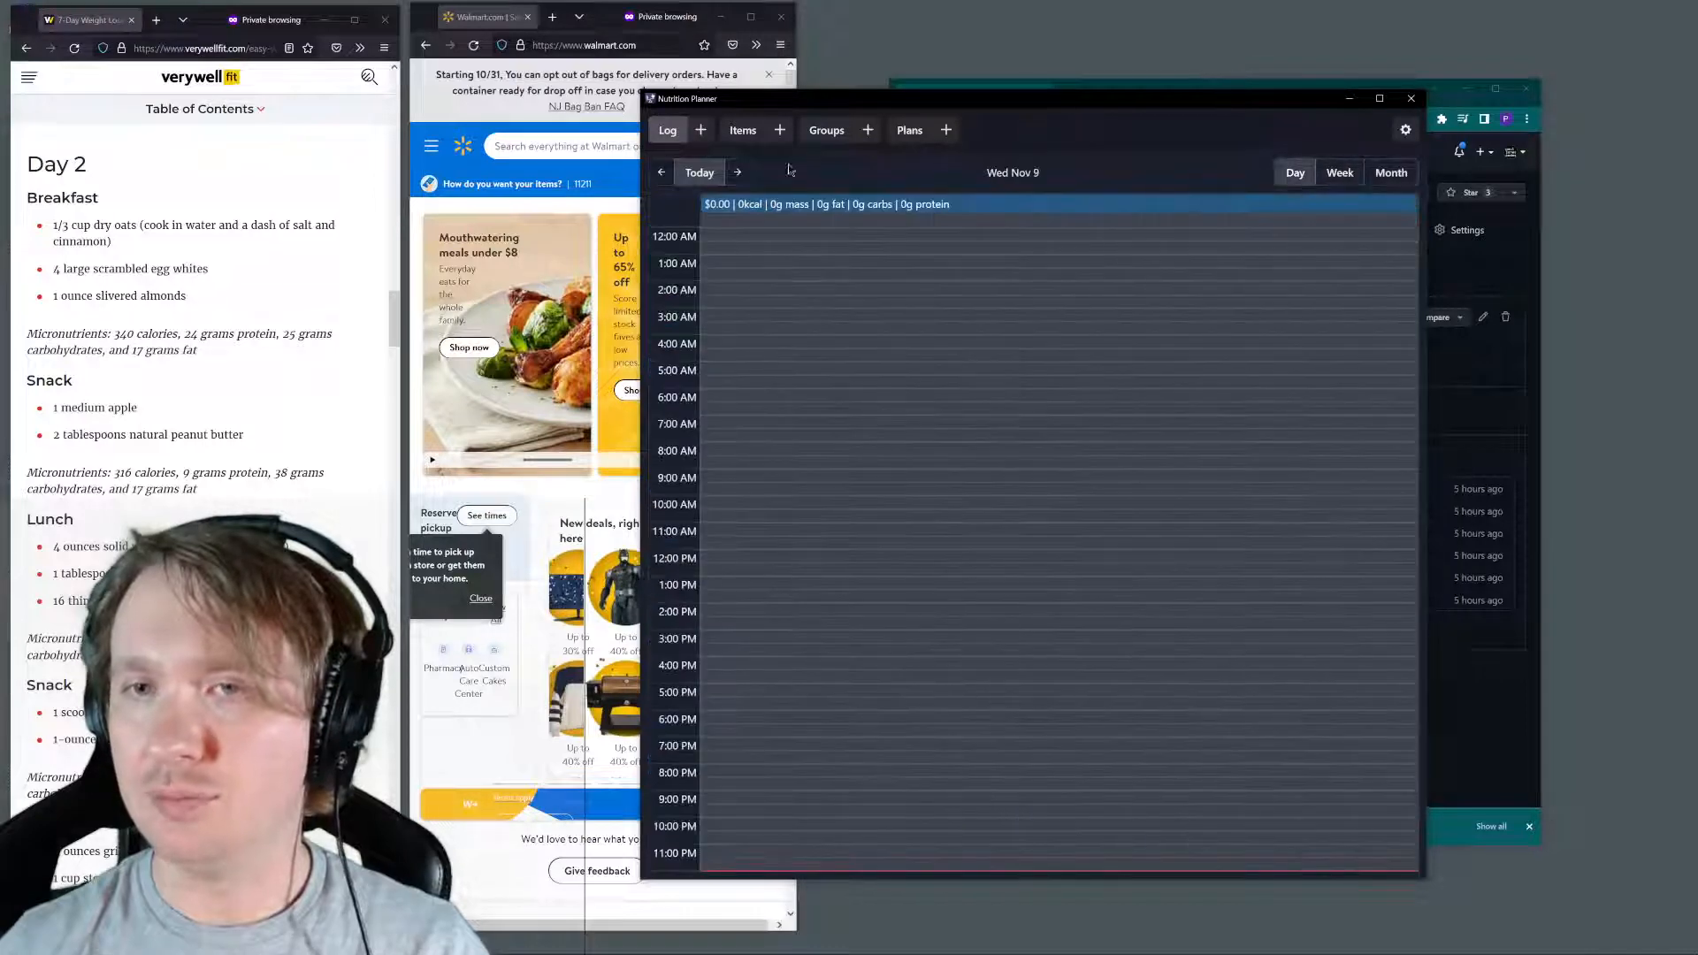
Look over the add form, the empty Items page and the day log, ending on the Items page
click(776, 130)
click(961, 124)
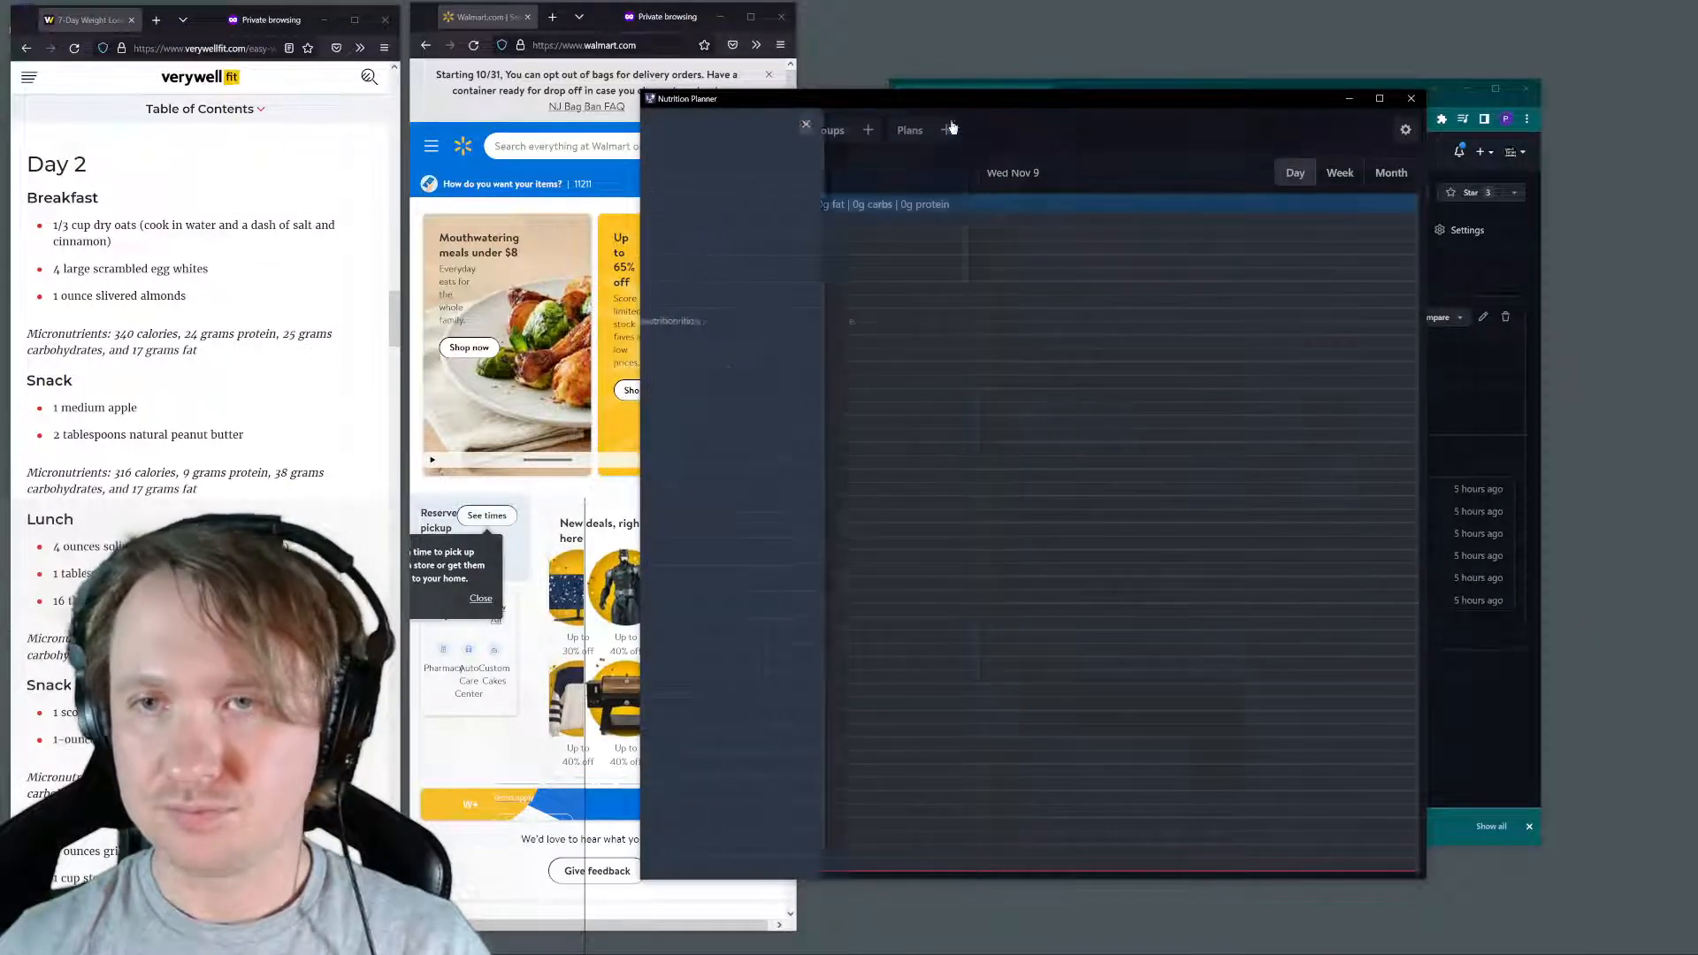
click(743, 131)
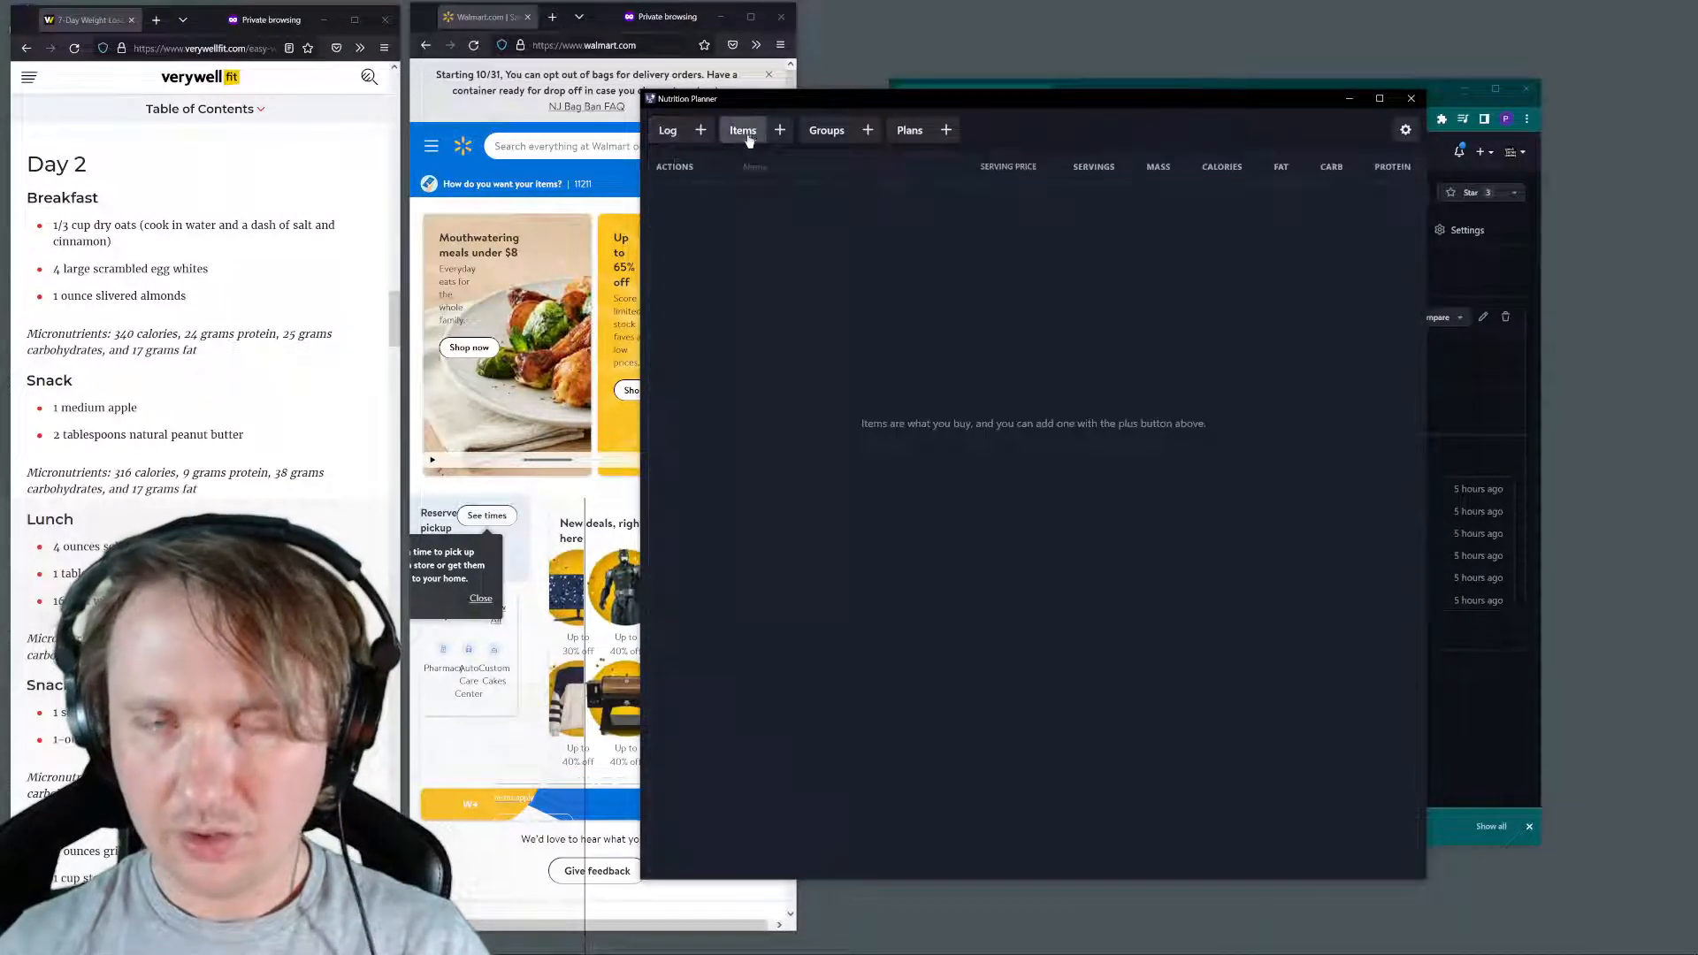
click(670, 132)
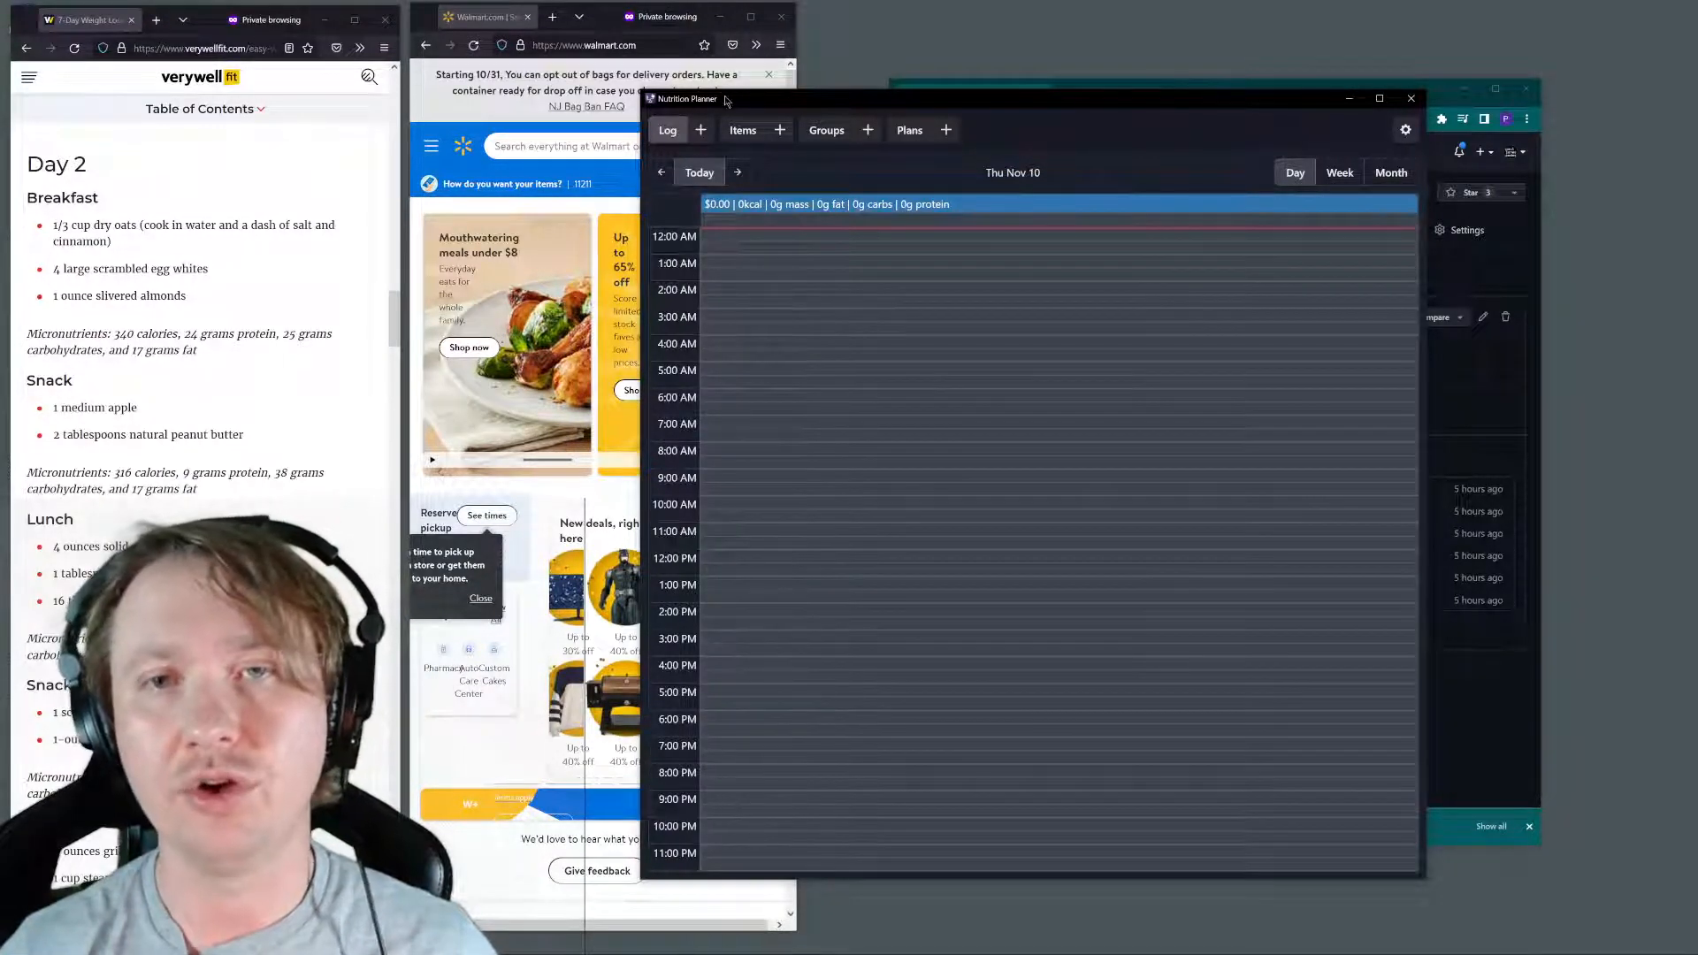
click(745, 131)
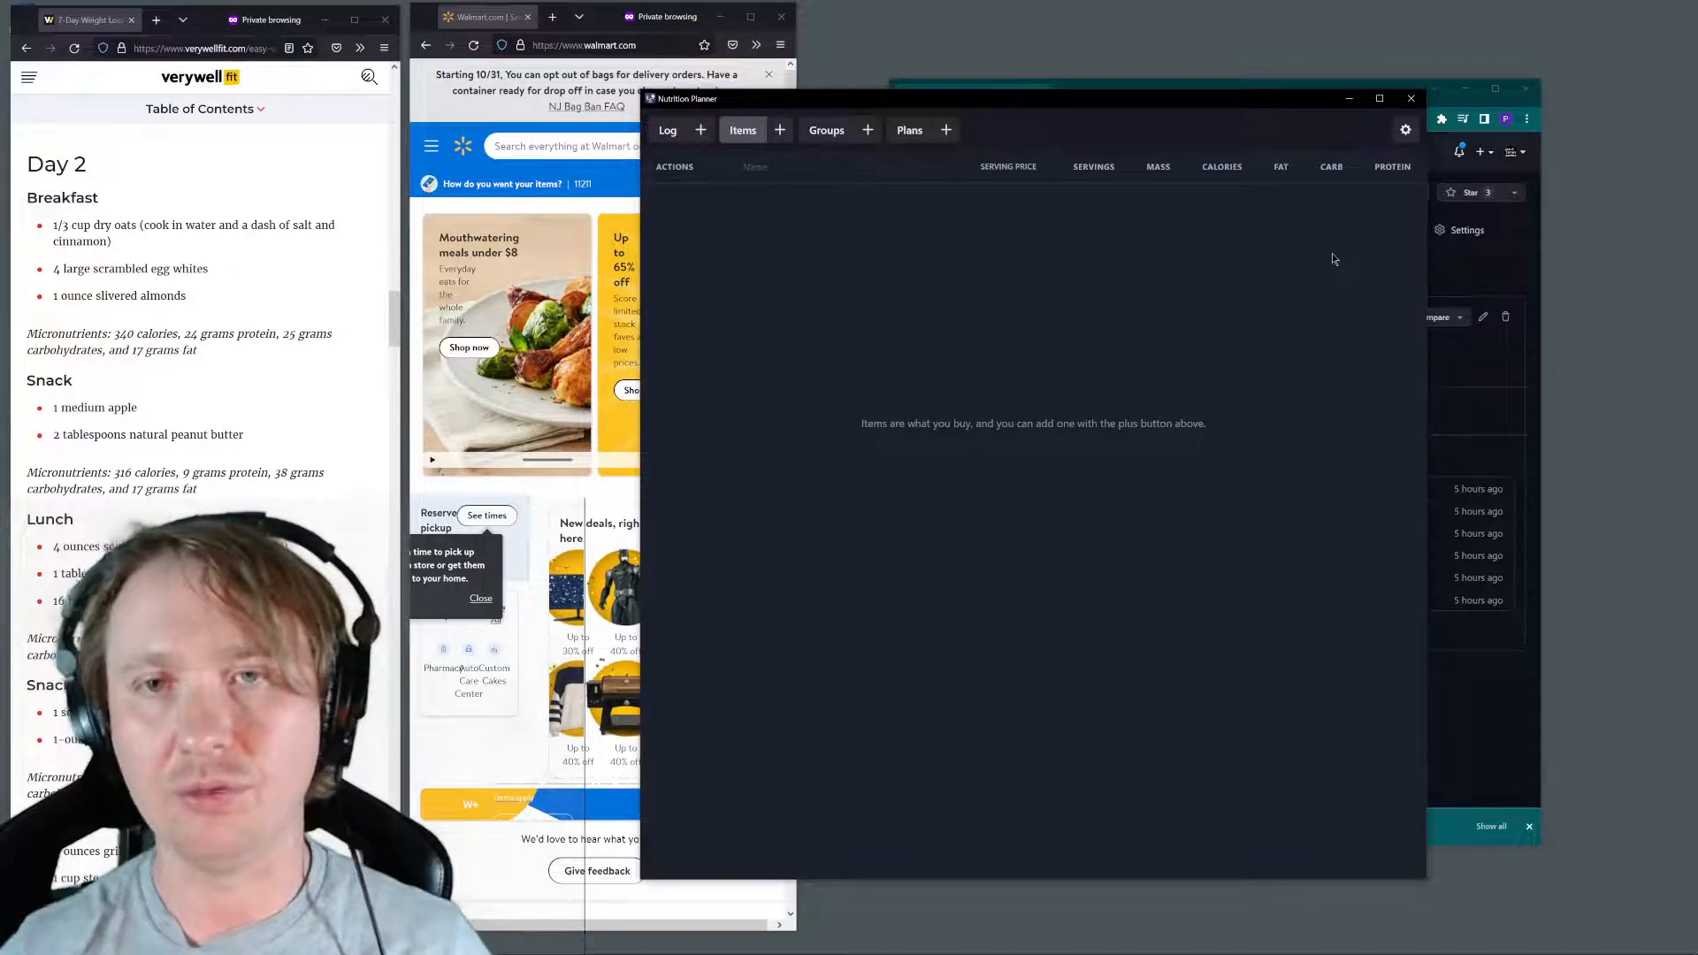
Close the browser window with the v0.0.9 GitHub release and move the Nutrition Planner window clear of the Walmart page
drag(1116, 102, 1102, 103)
drag(905, 104, 941, 146)
drag(1176, 104, 1148, 104)
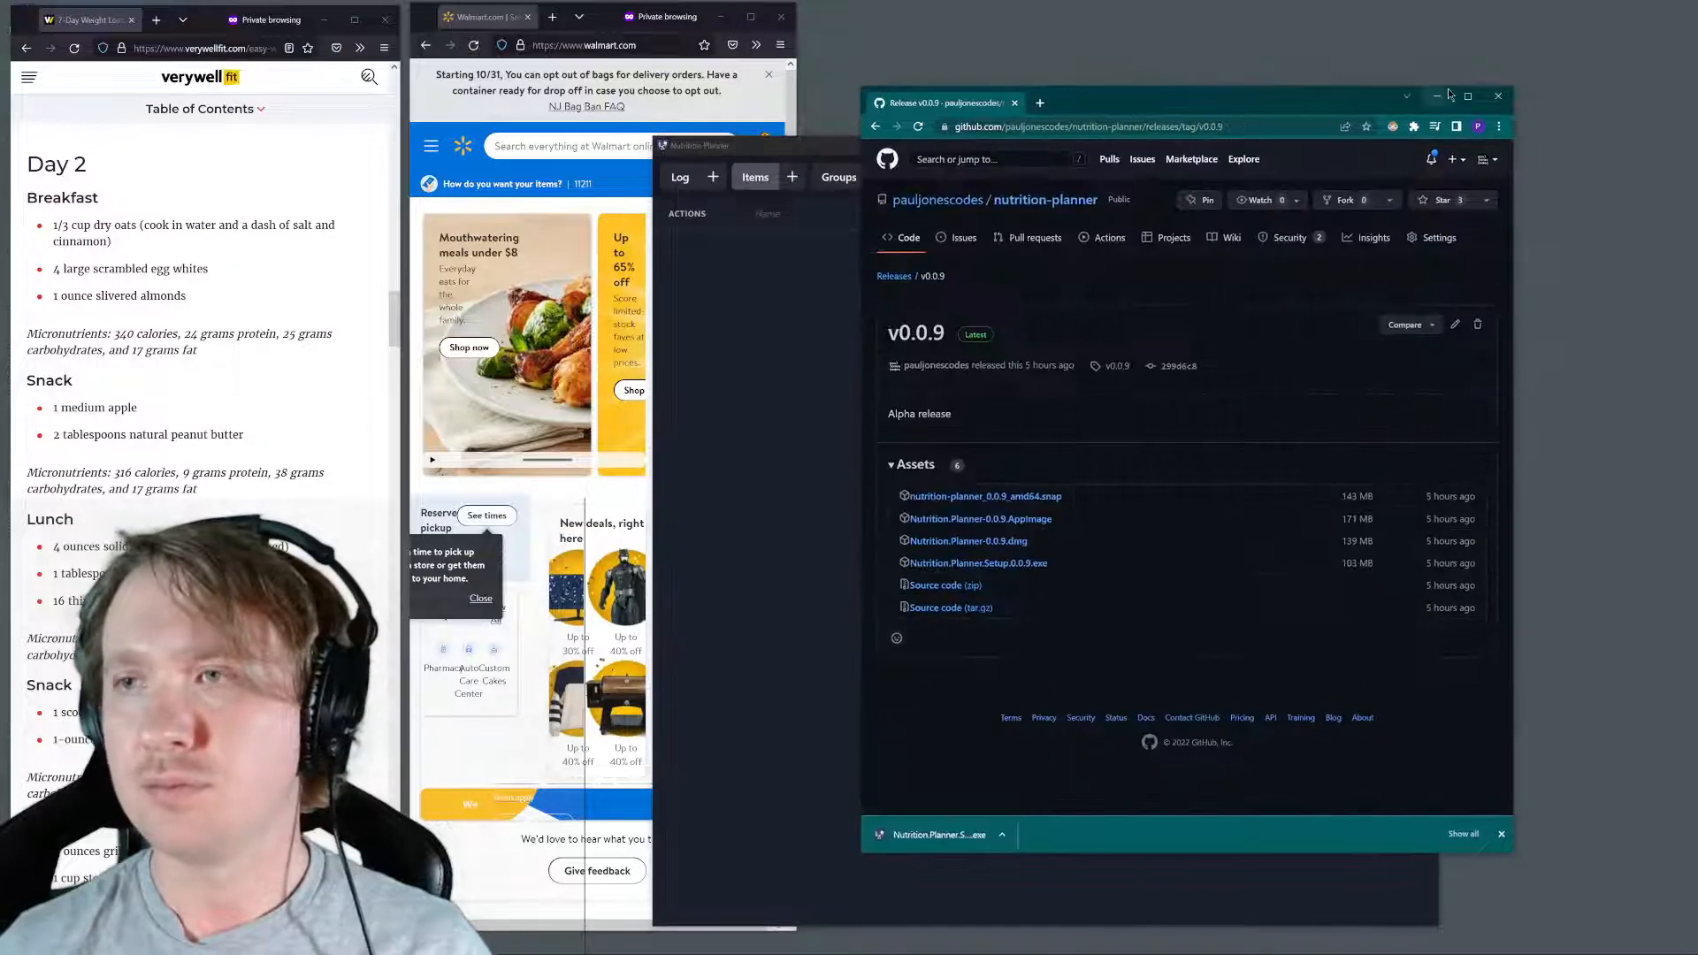
click(1498, 96)
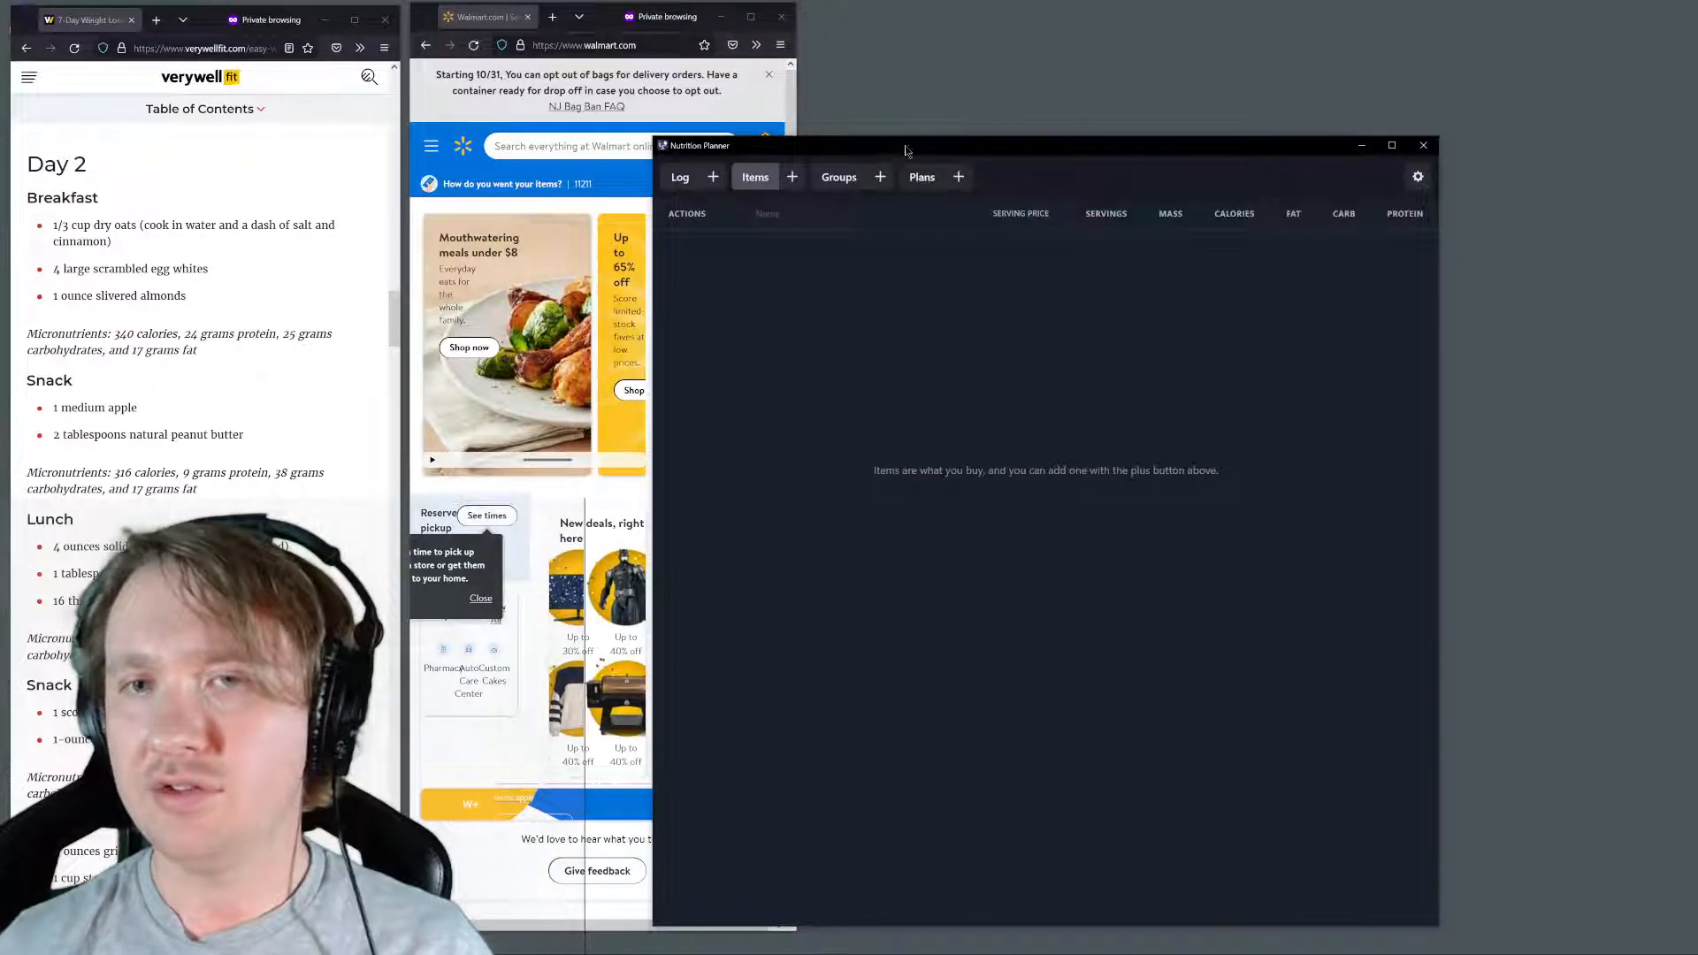
drag(902, 145, 1101, 89)
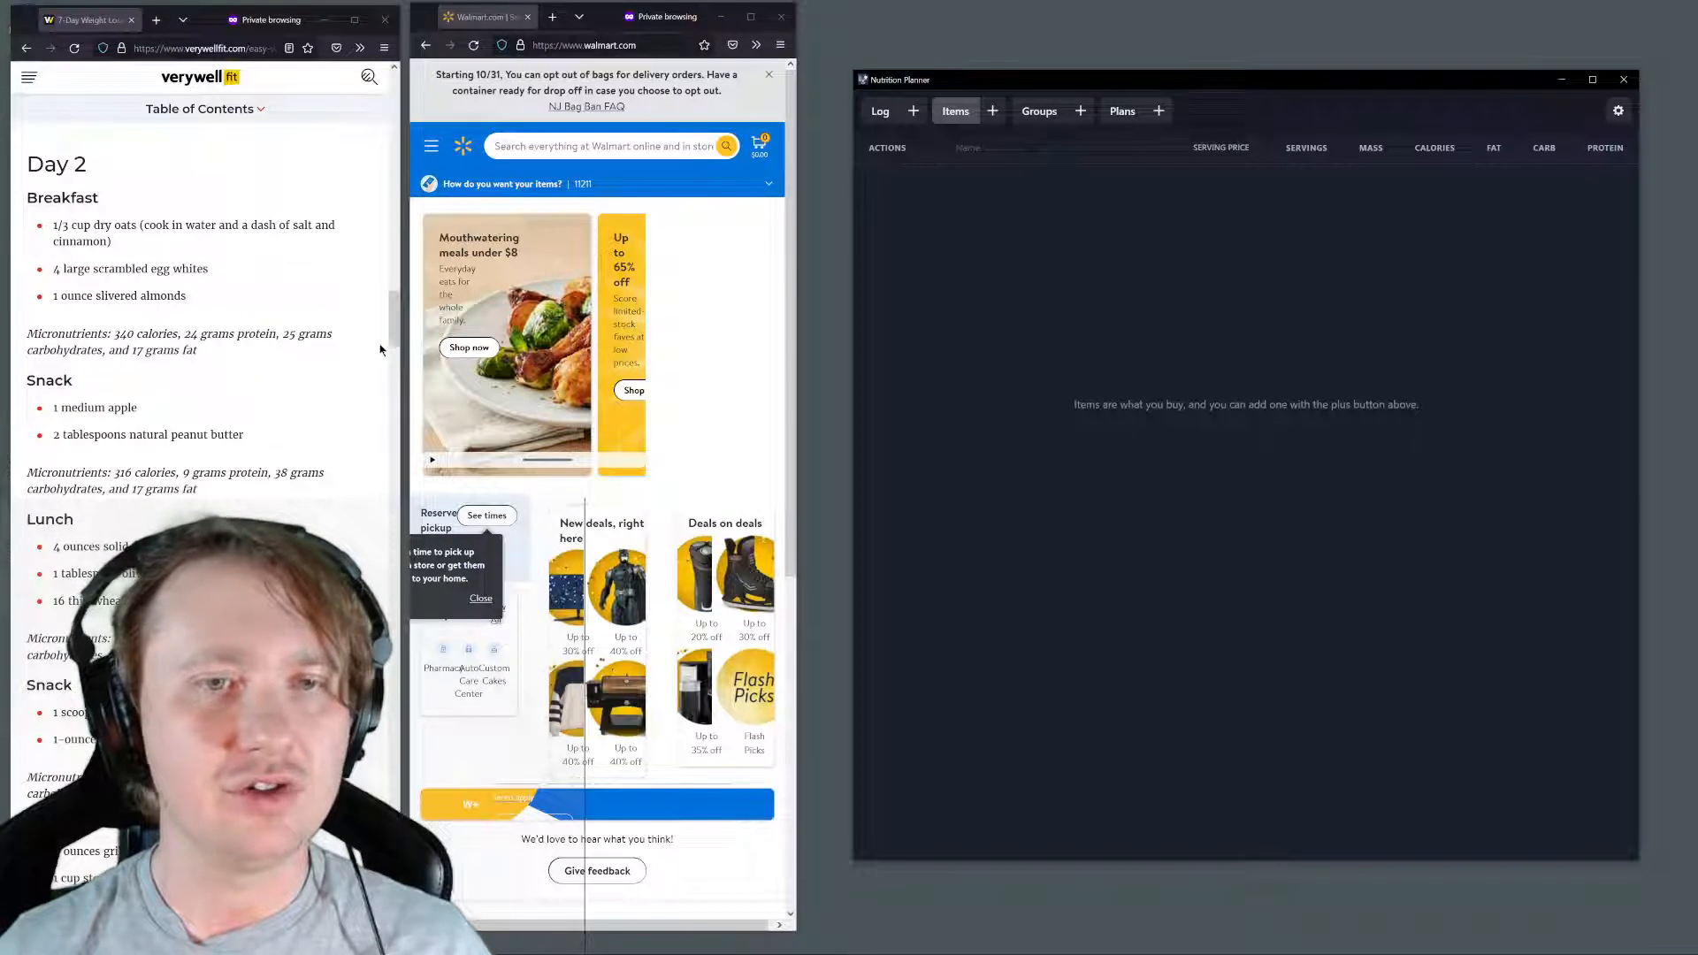
Read through the Day 2 breakfast, snack, lunch and dinner foods in the Verywell Fit meal plan
drag(394, 324, 391, 320)
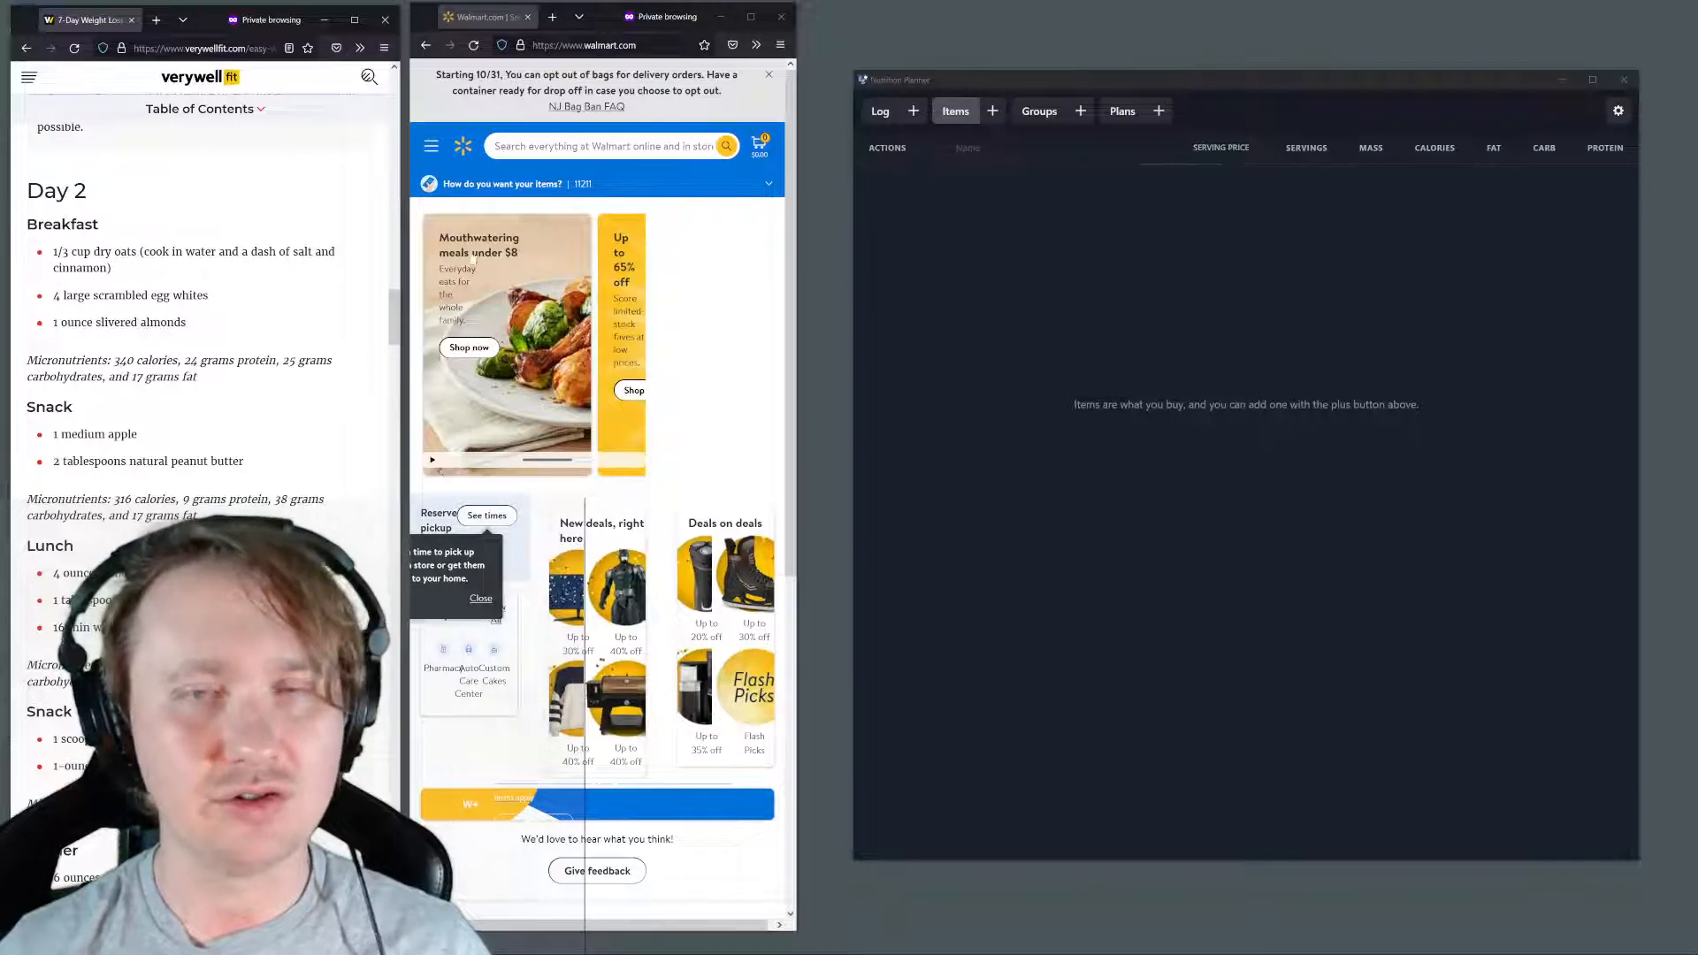
scroll(203, 250, down, 3)
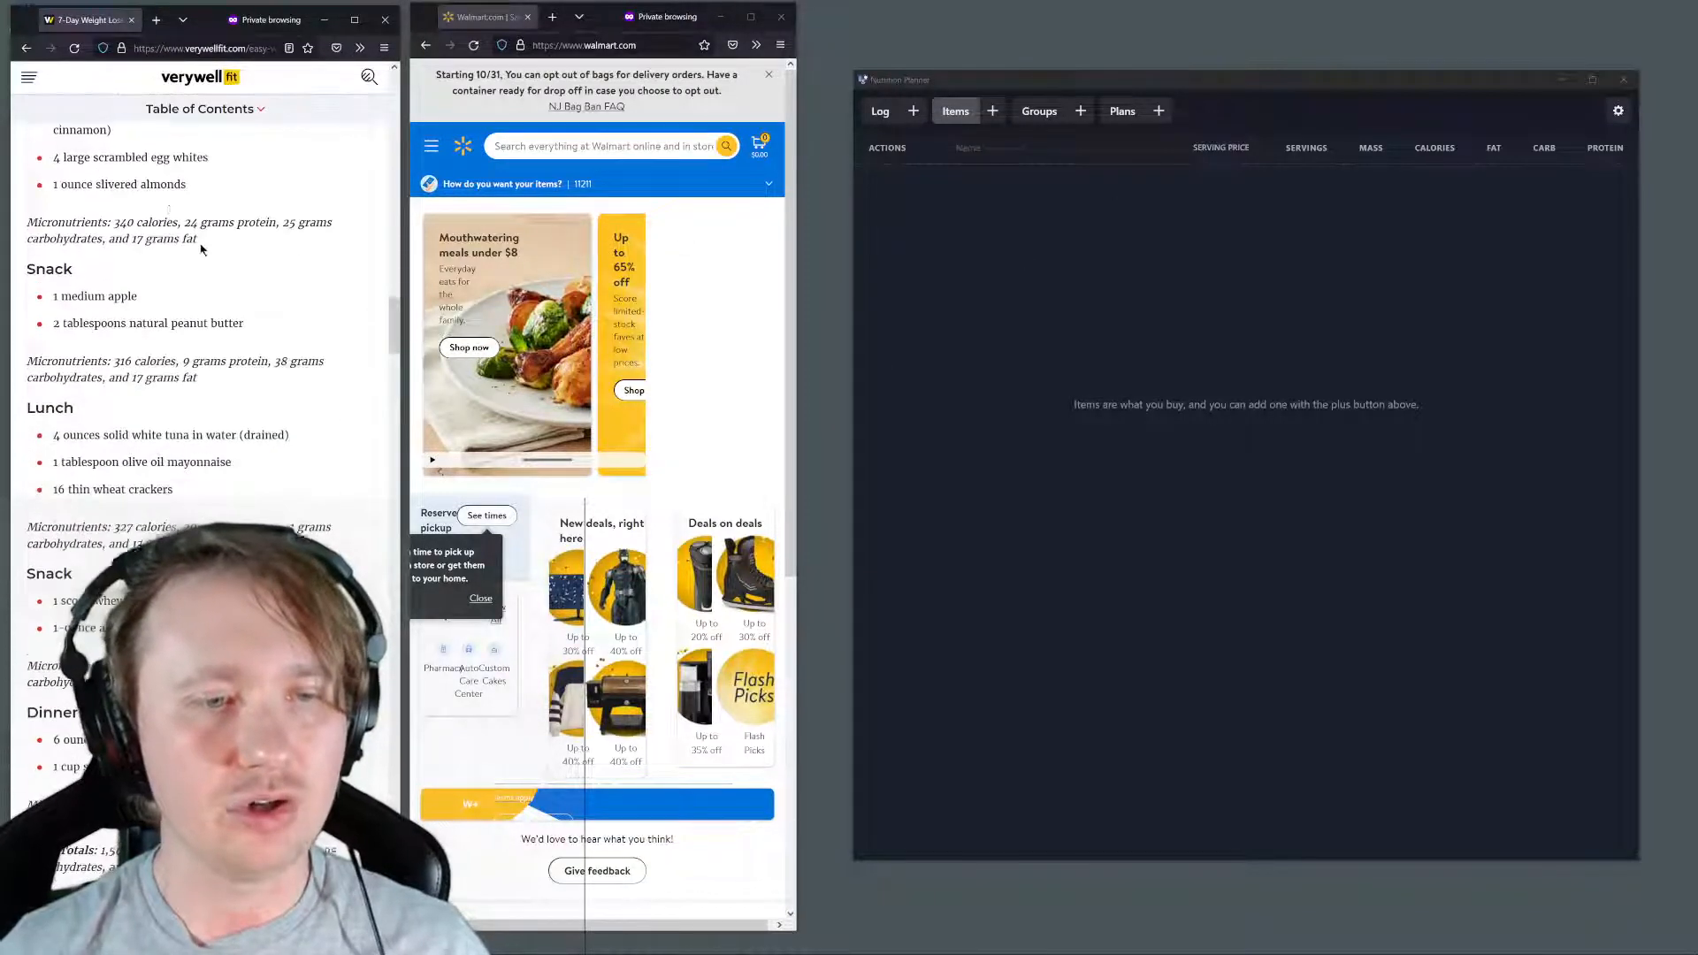
scroll(170, 212, down, 3)
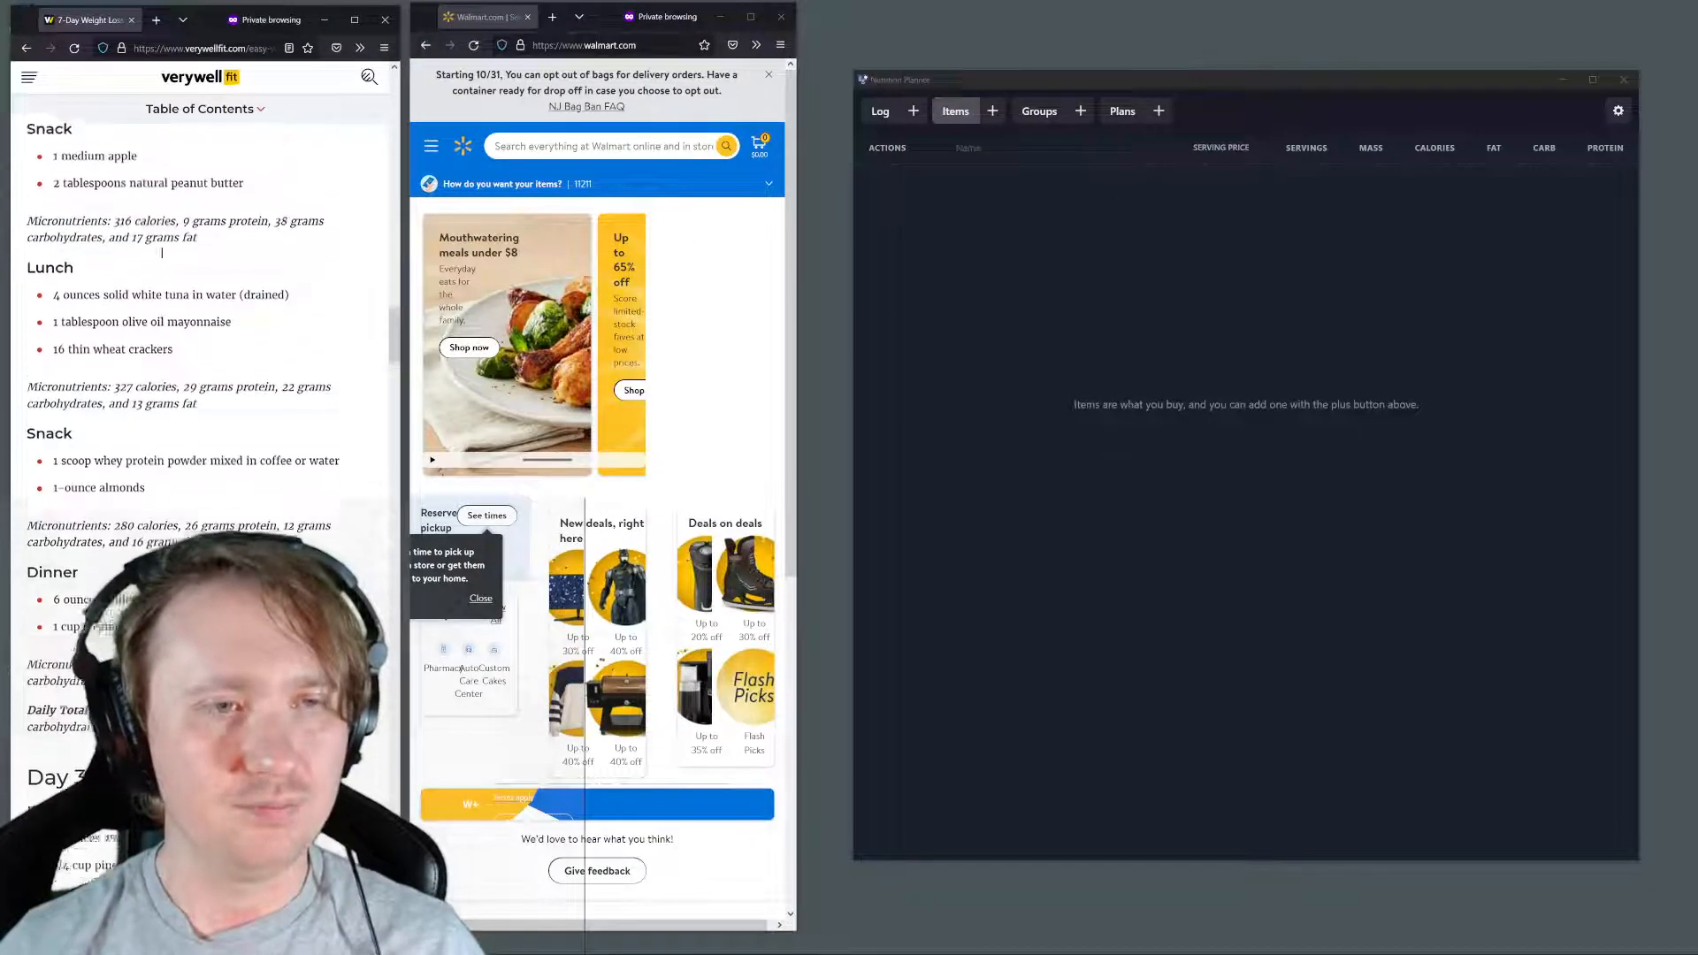
scroll(162, 252, up, 3)
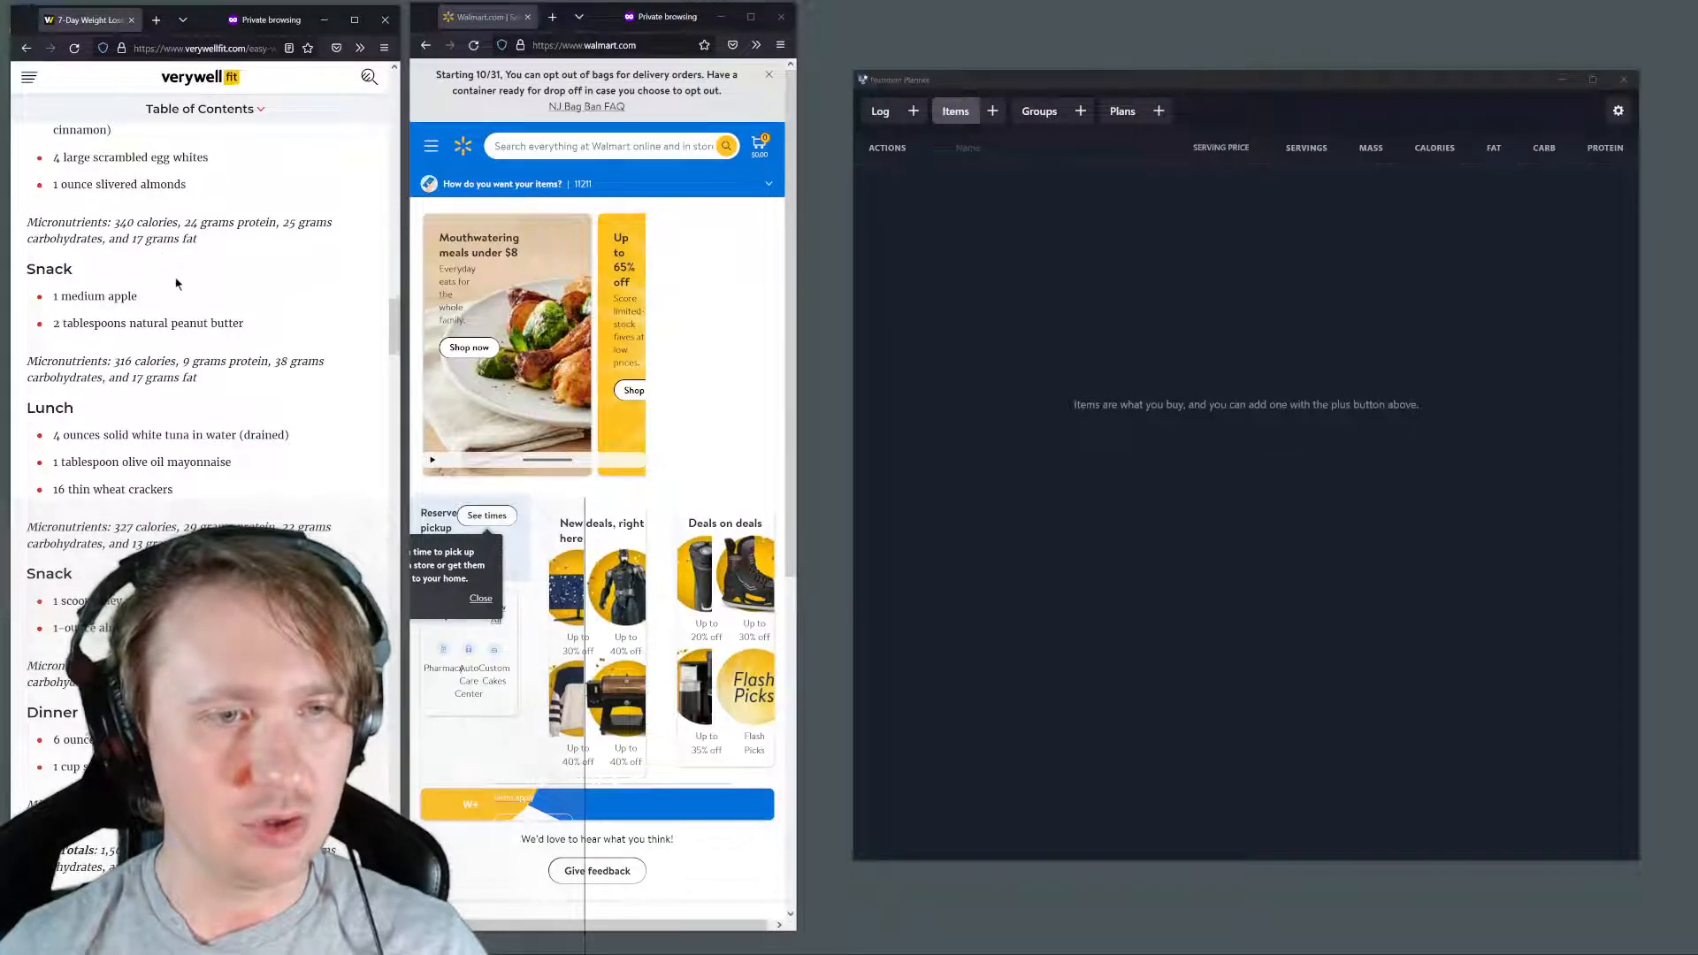
scroll(162, 258, up, 2)
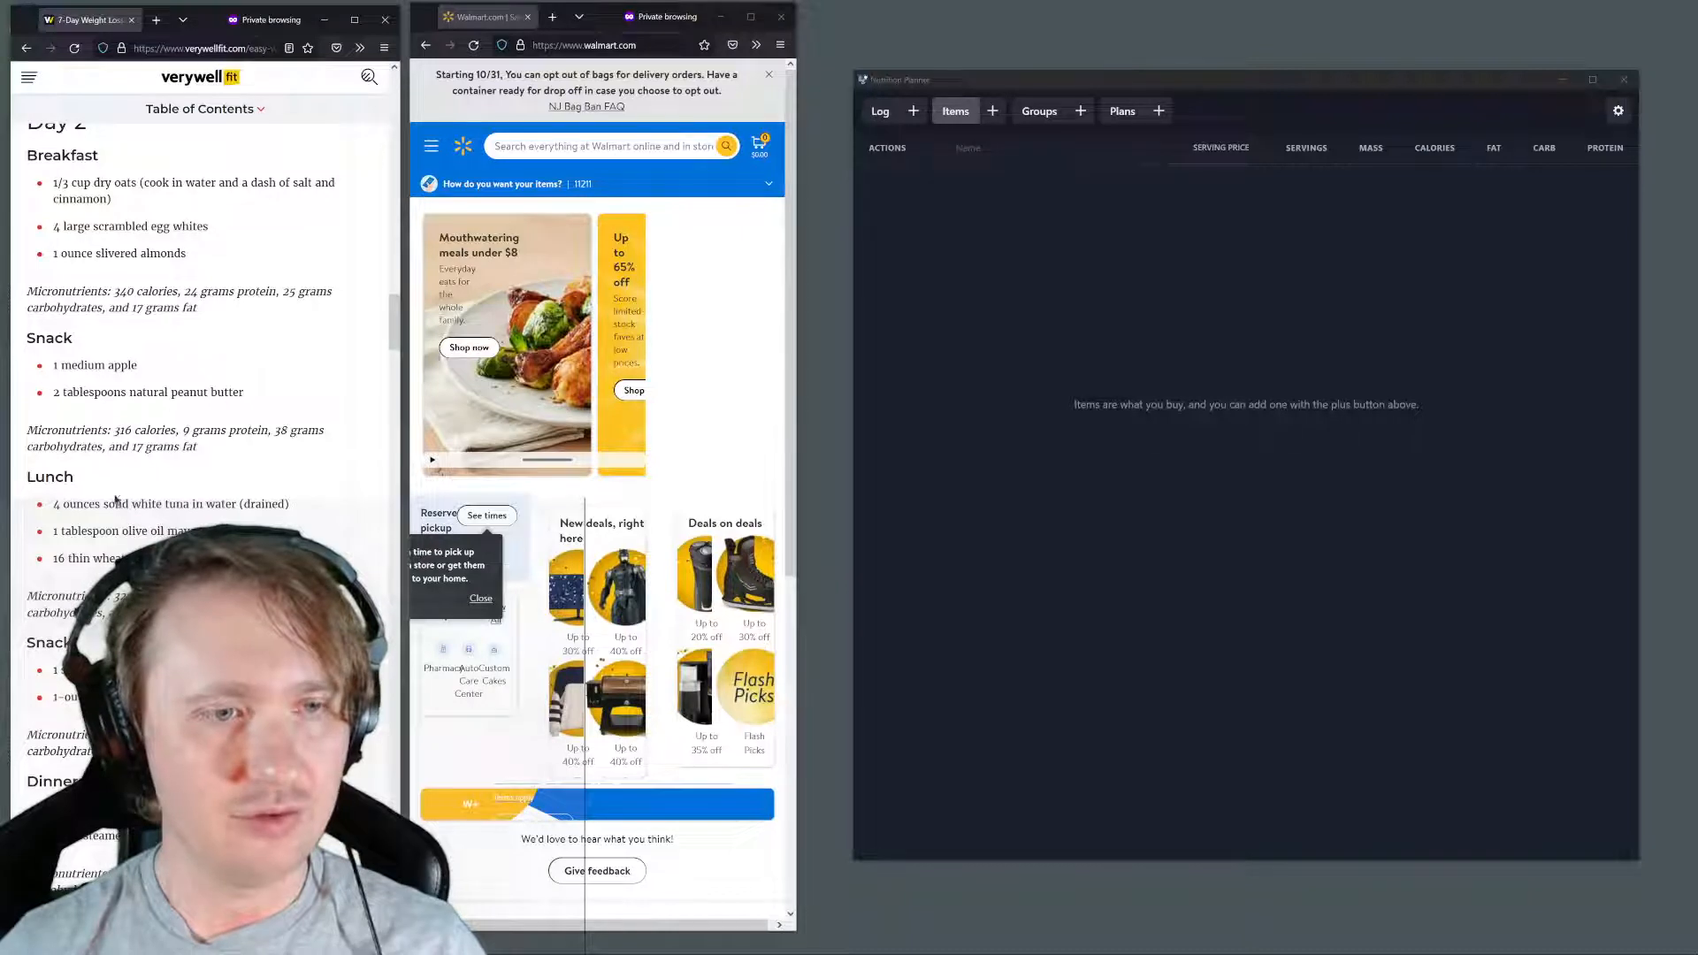
scroll(194, 354, up, 2)
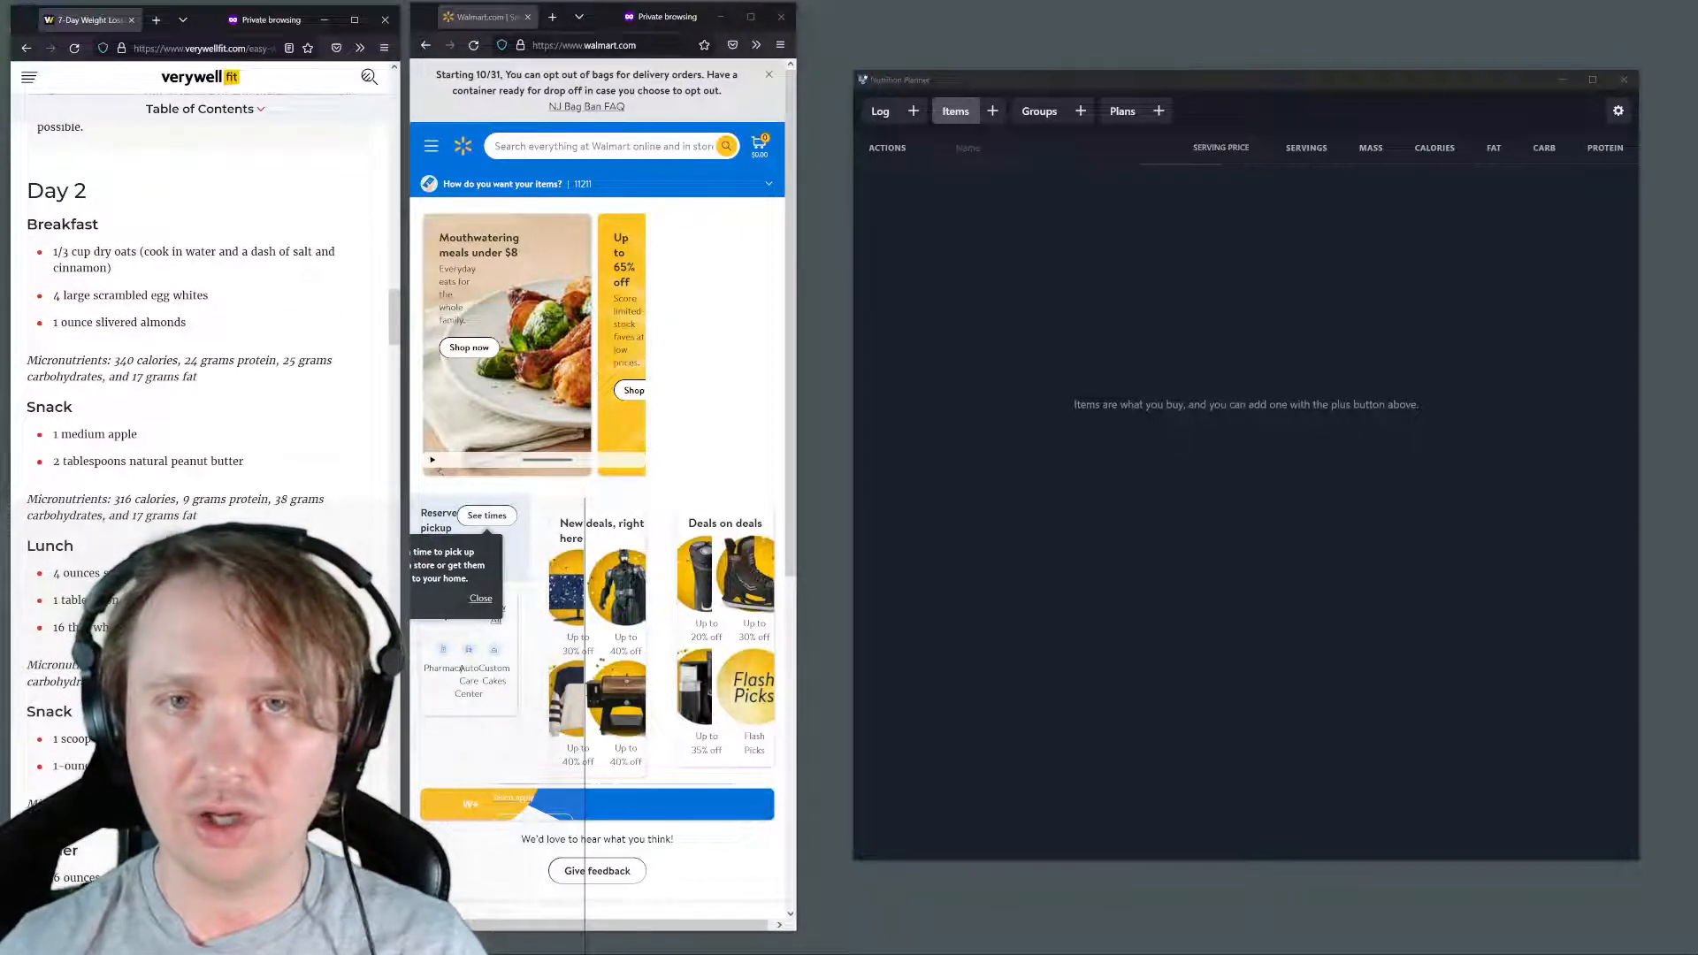
Search Walmart for "dry oats" copied from the Day 2 breakfast and open the Great Value Old Fashioned Oats, 18 oz product page
click(674, 109)
scroll(674, 109, down, 1)
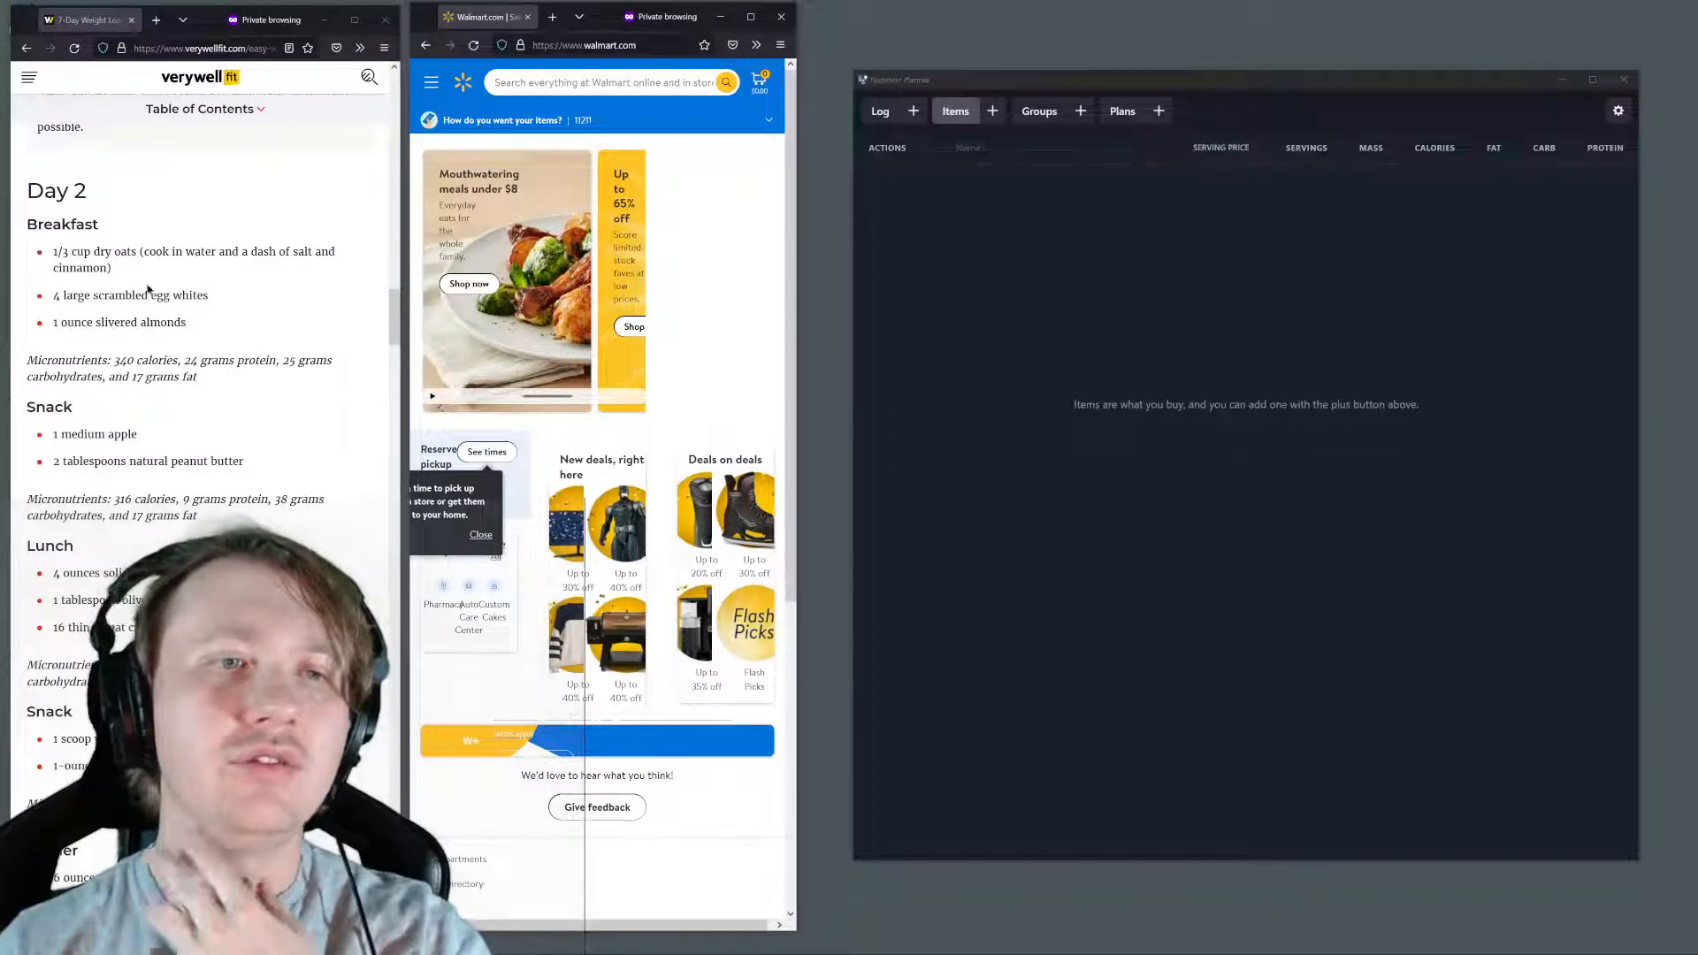
drag(139, 251, 95, 251)
key(ctrl+c)
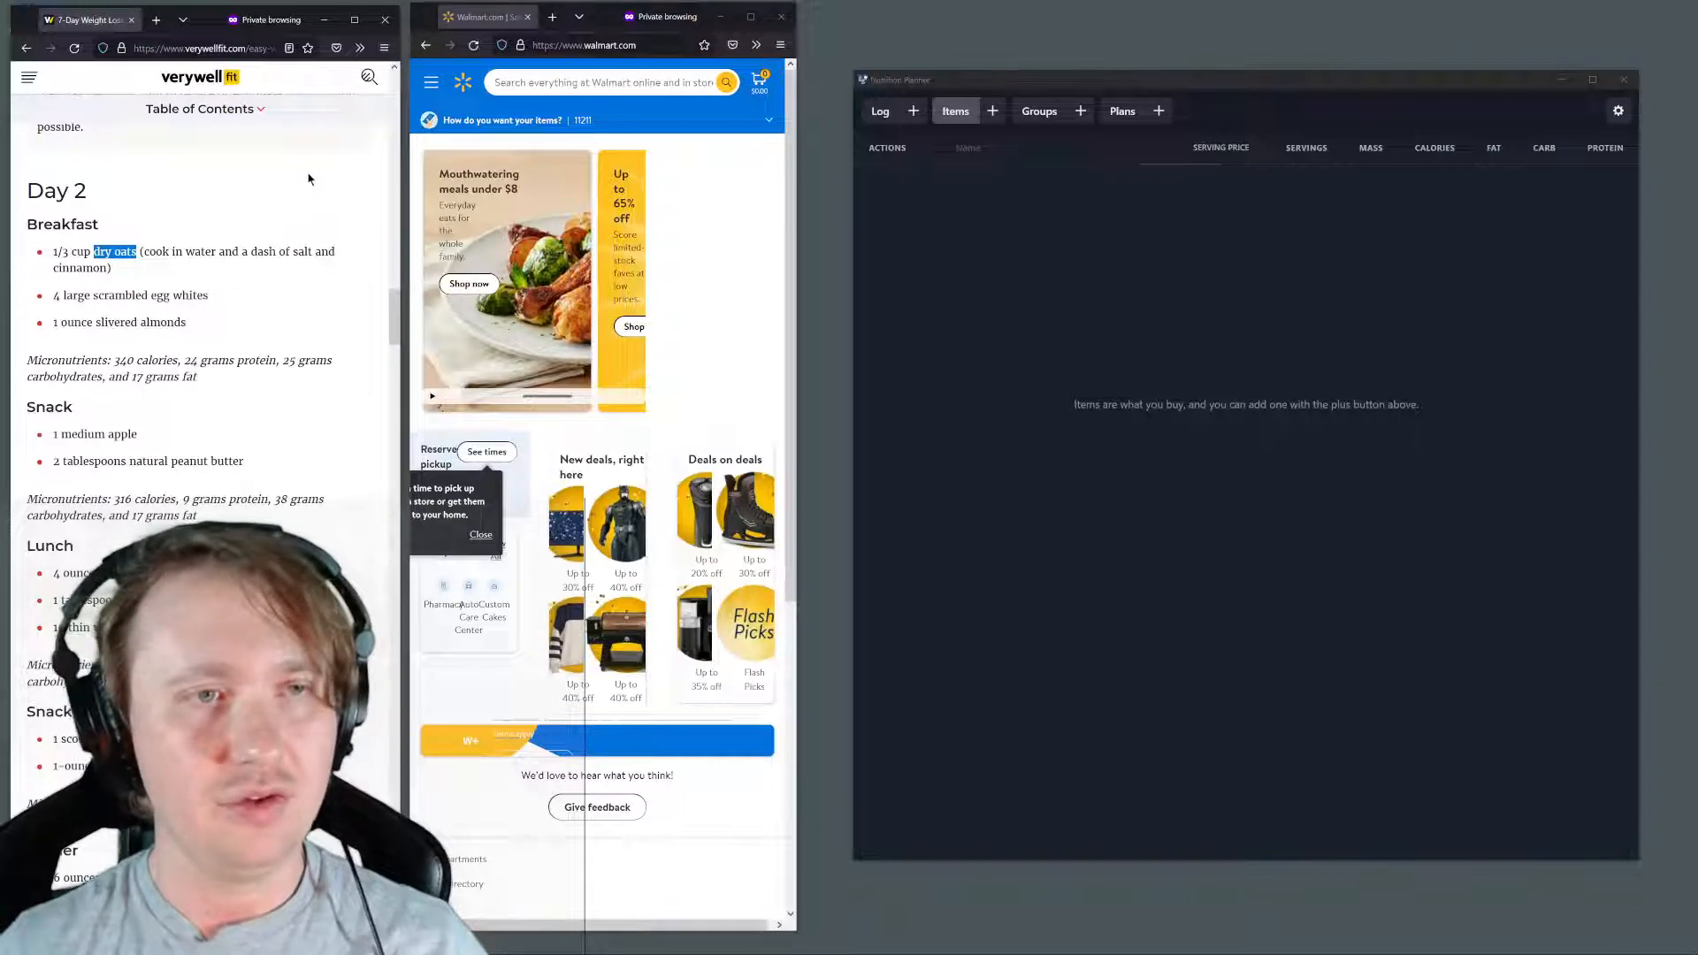
click(533, 84)
key(ctrl+v)
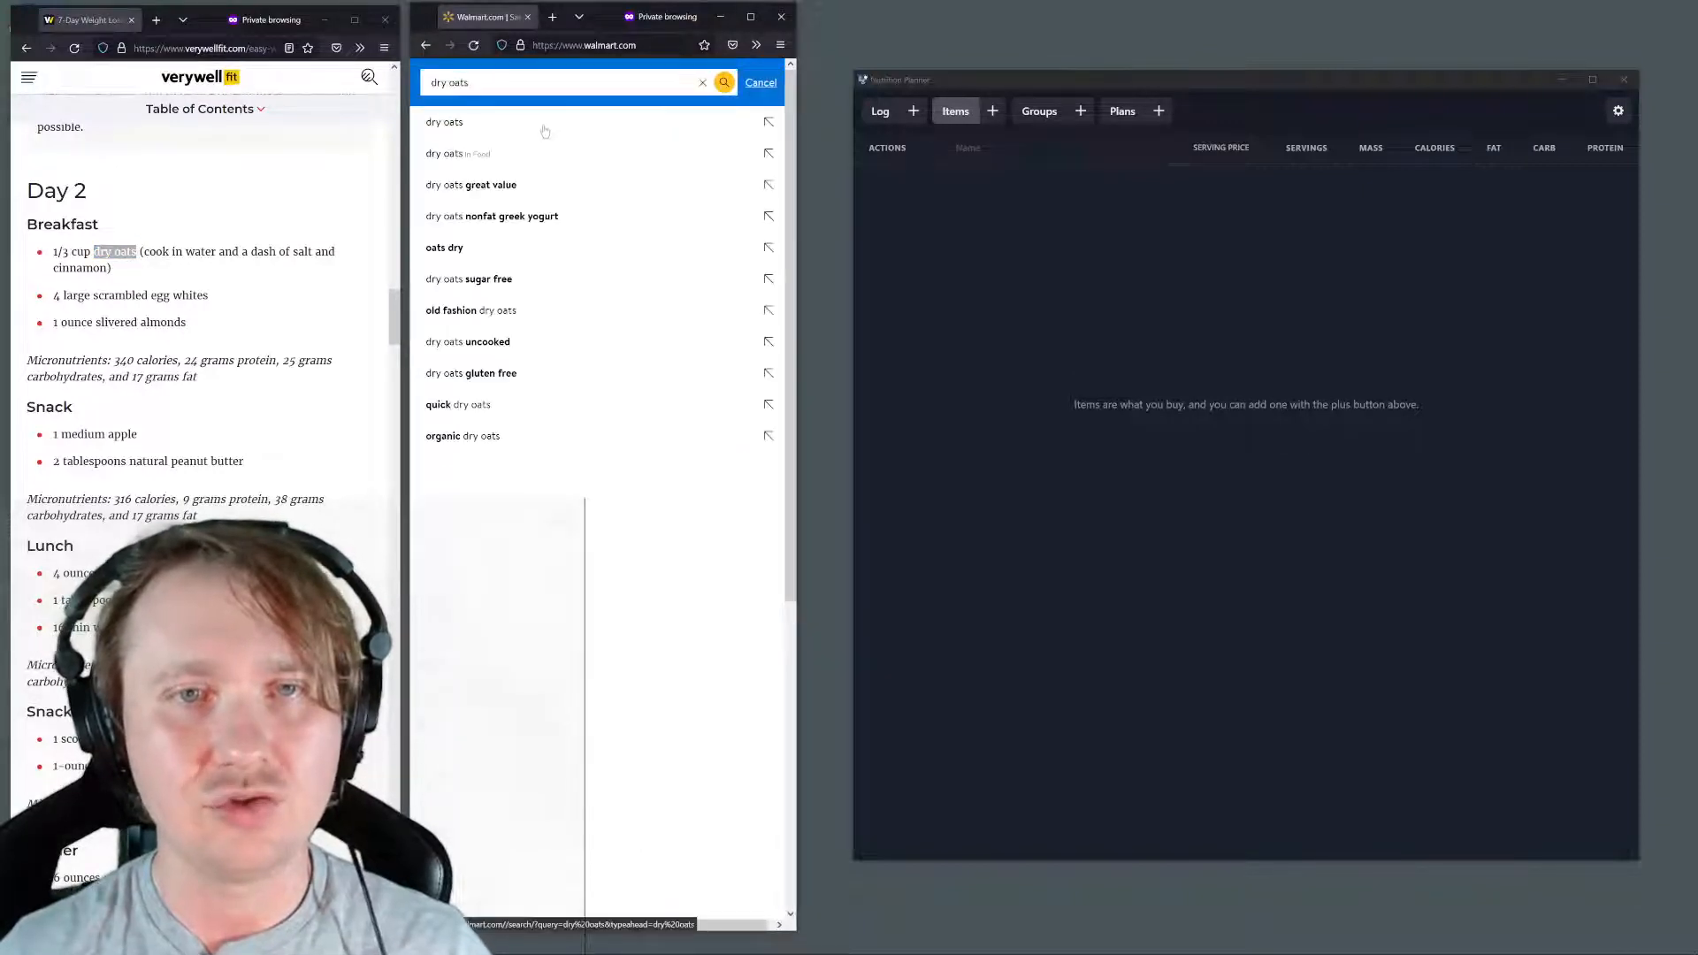
key(Return)
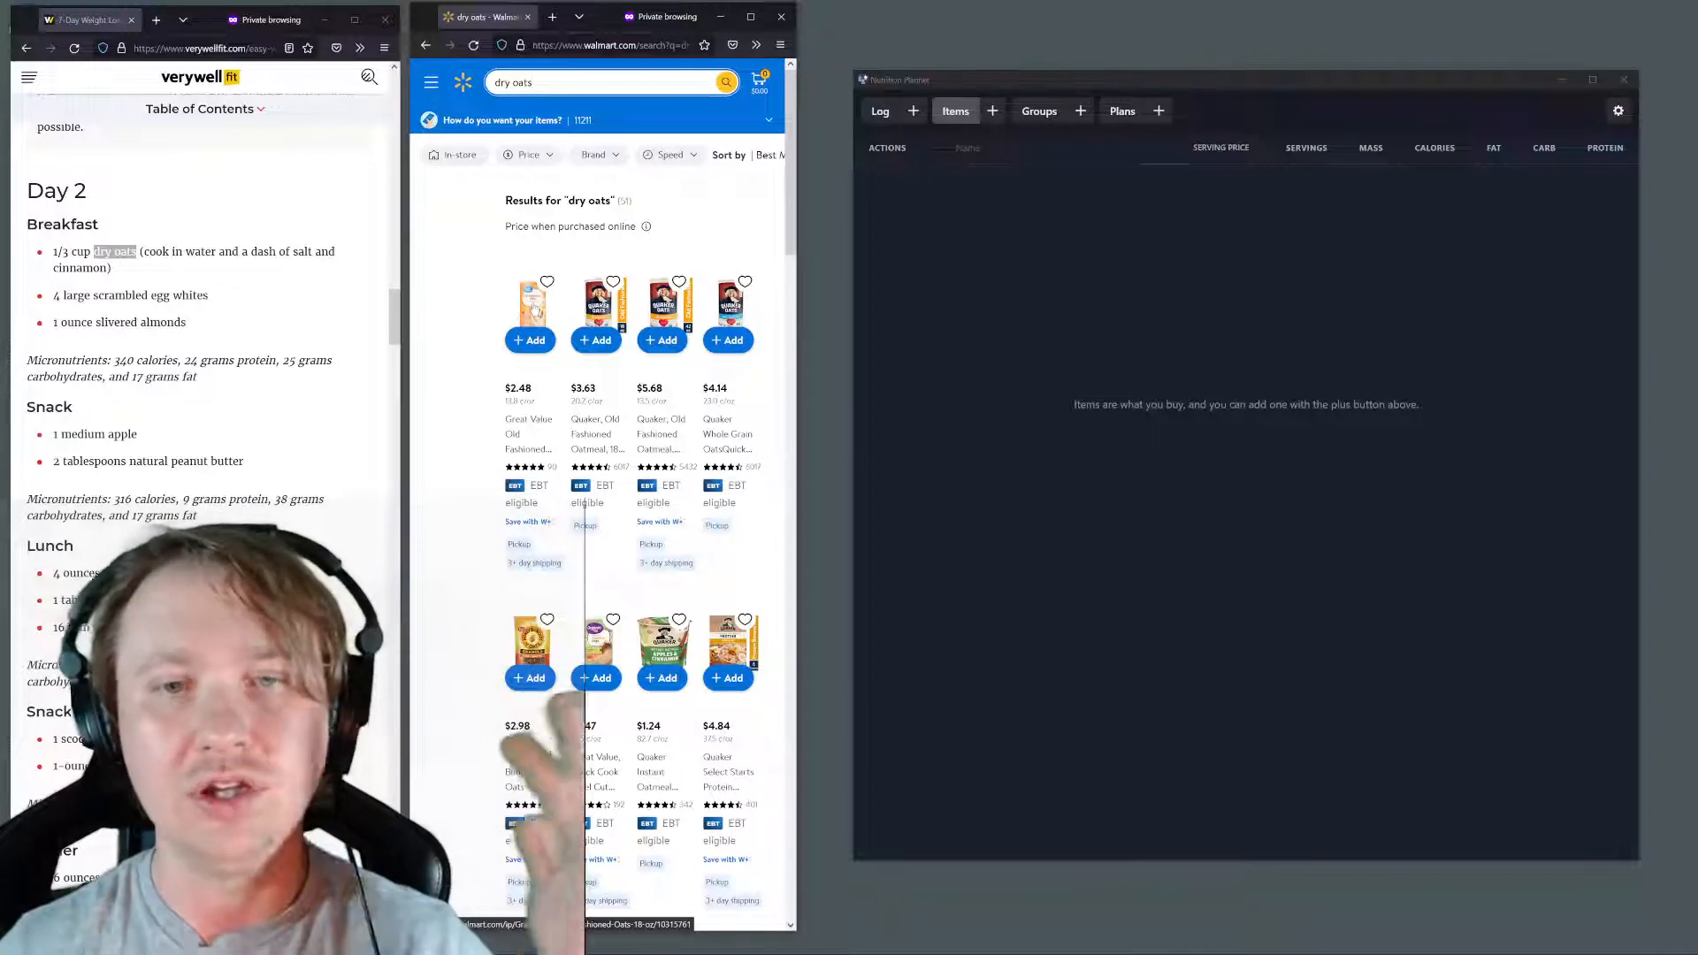
click(534, 308)
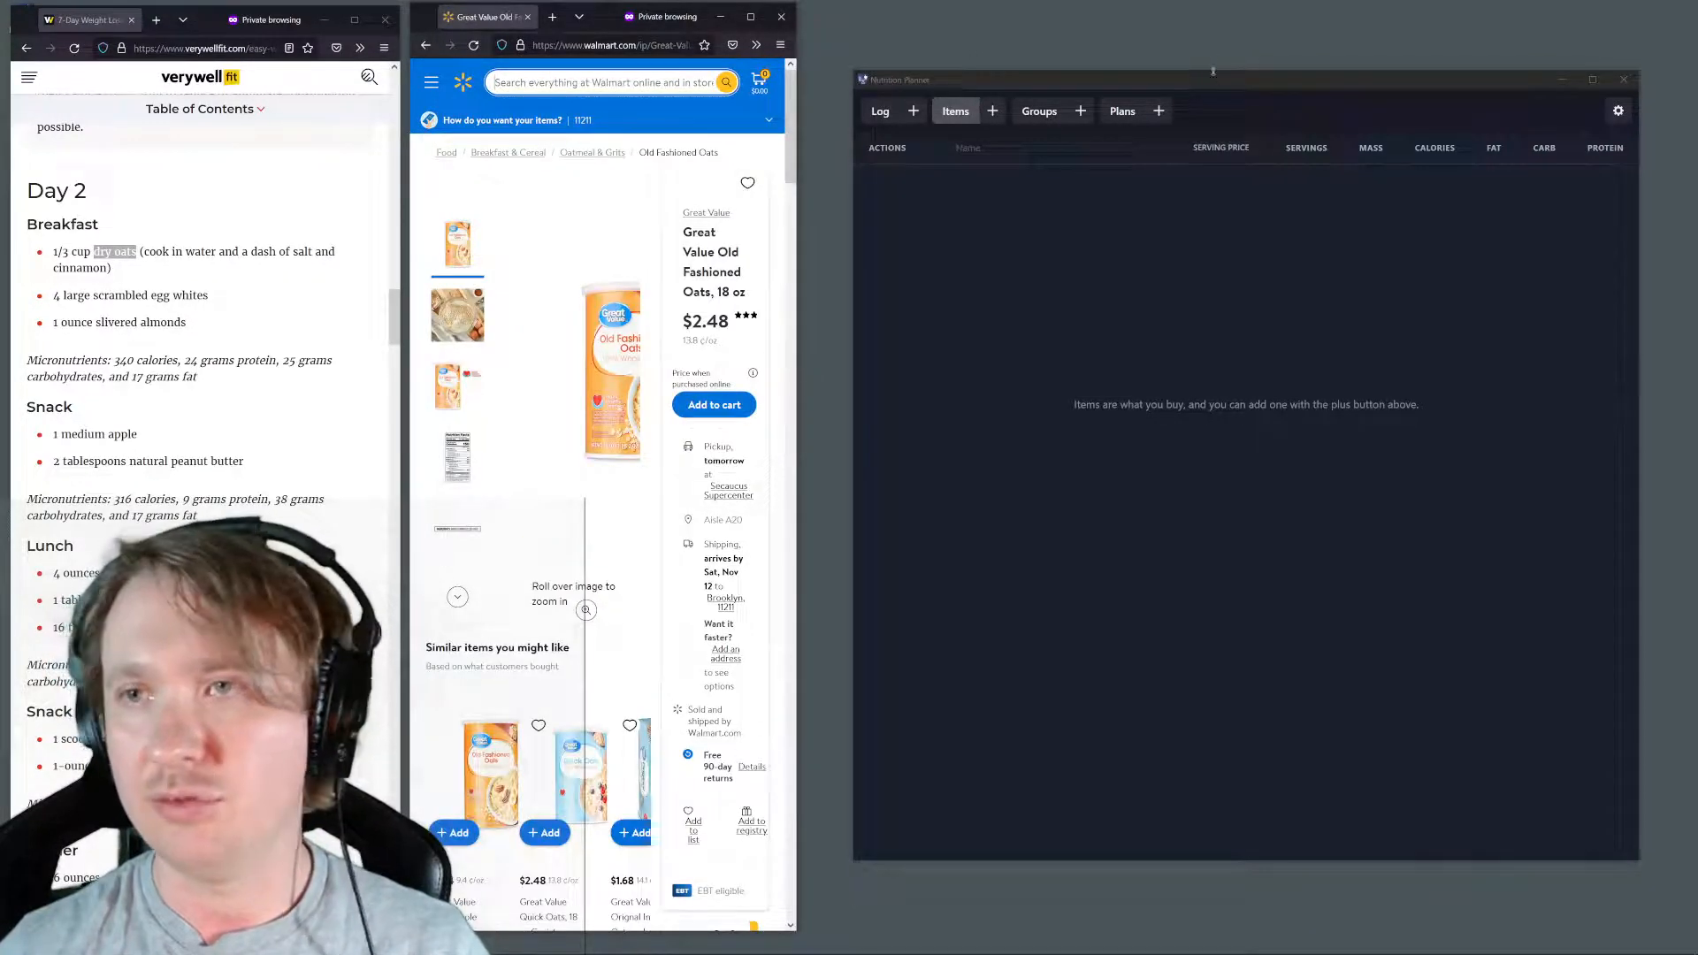
Move the Nutrition Planner window farther aside and widen the Walmart window to show more of the oats product page
drag(1213, 72, 1252, 14)
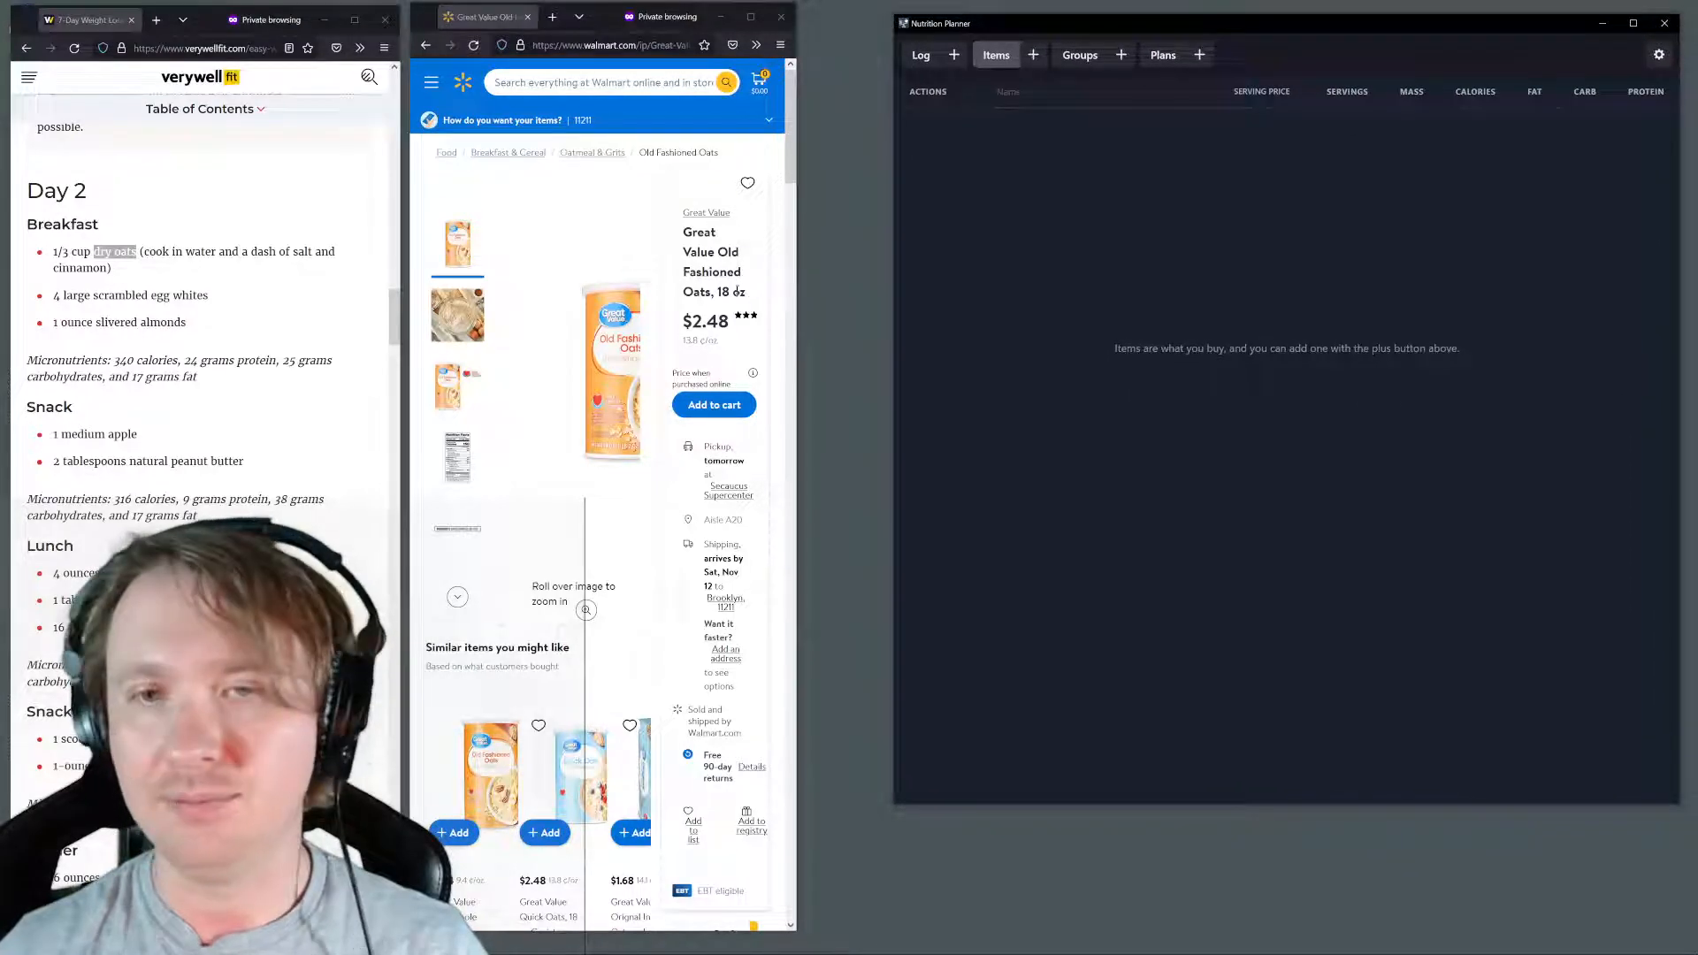
drag(801, 288, 875, 298)
scroll(804, 330, down, 8)
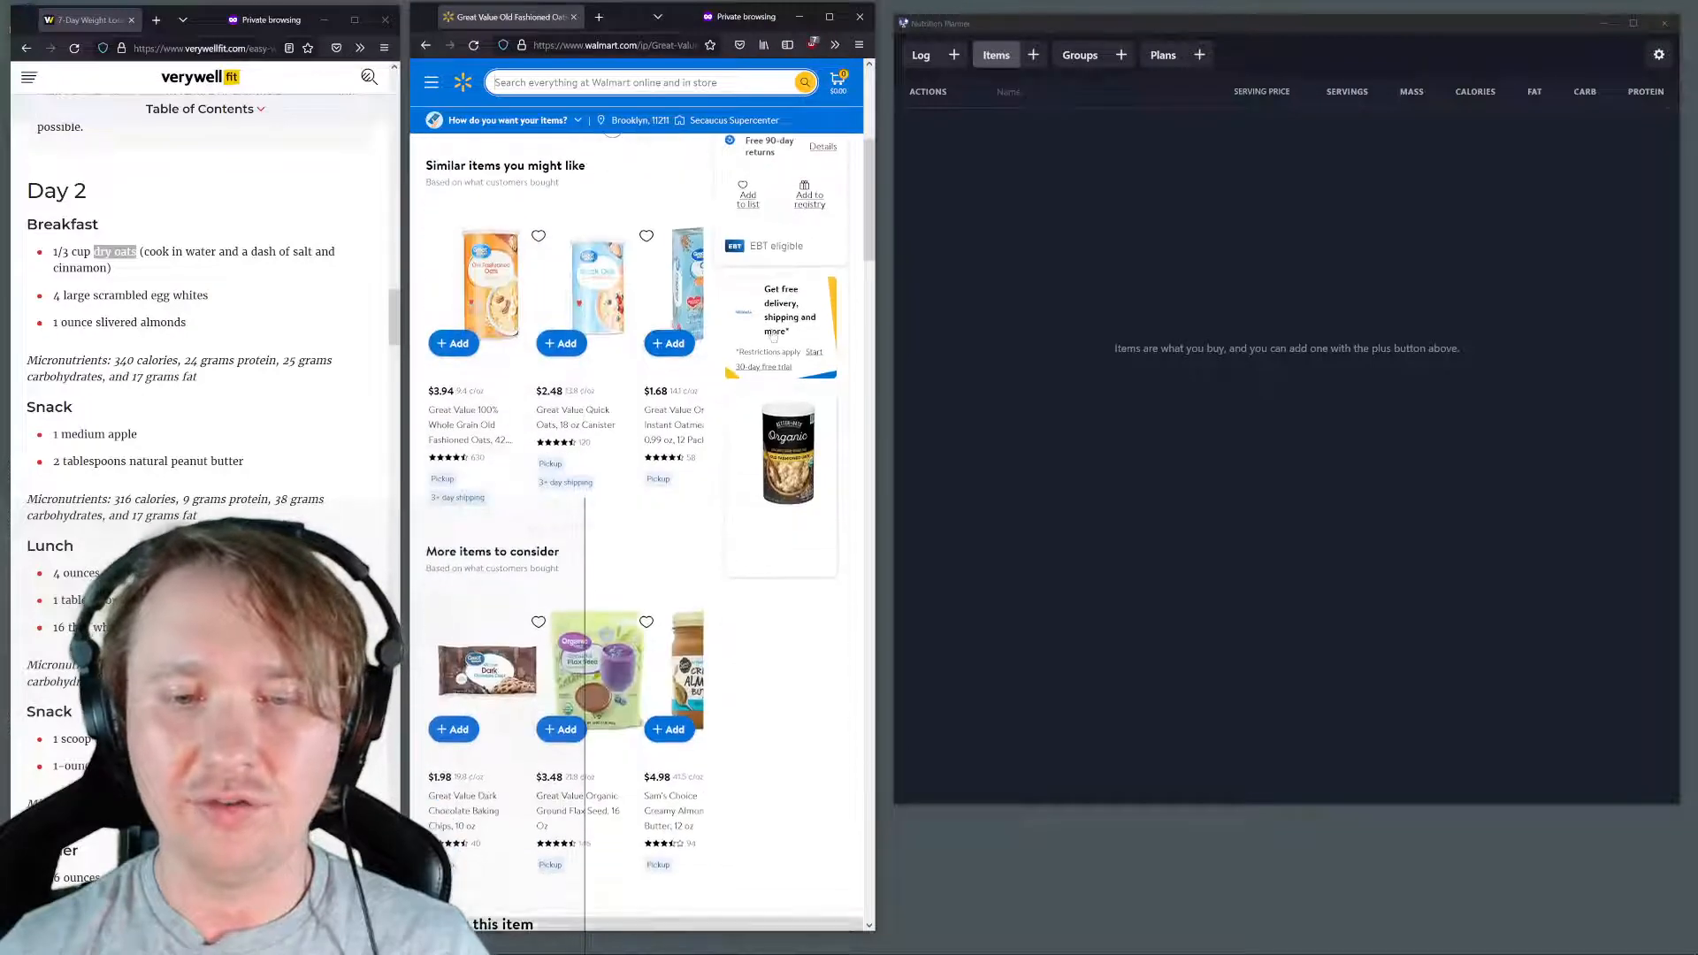
scroll(767, 333, up, 8)
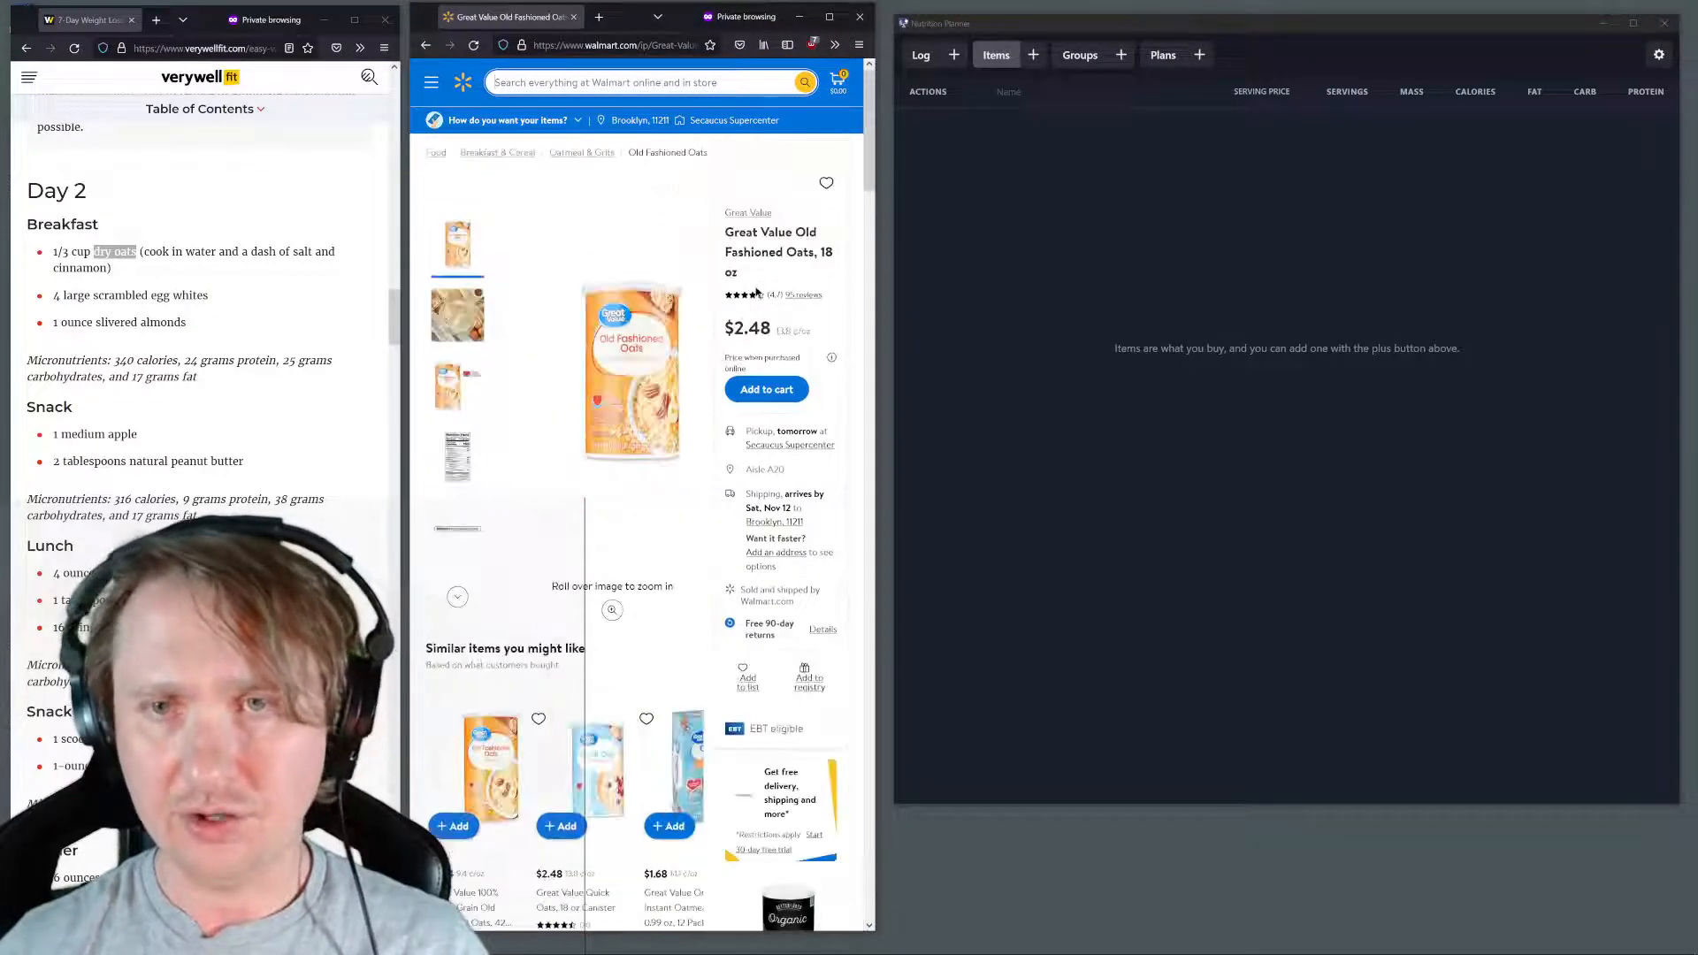
click(989, 241)
click(1033, 56)
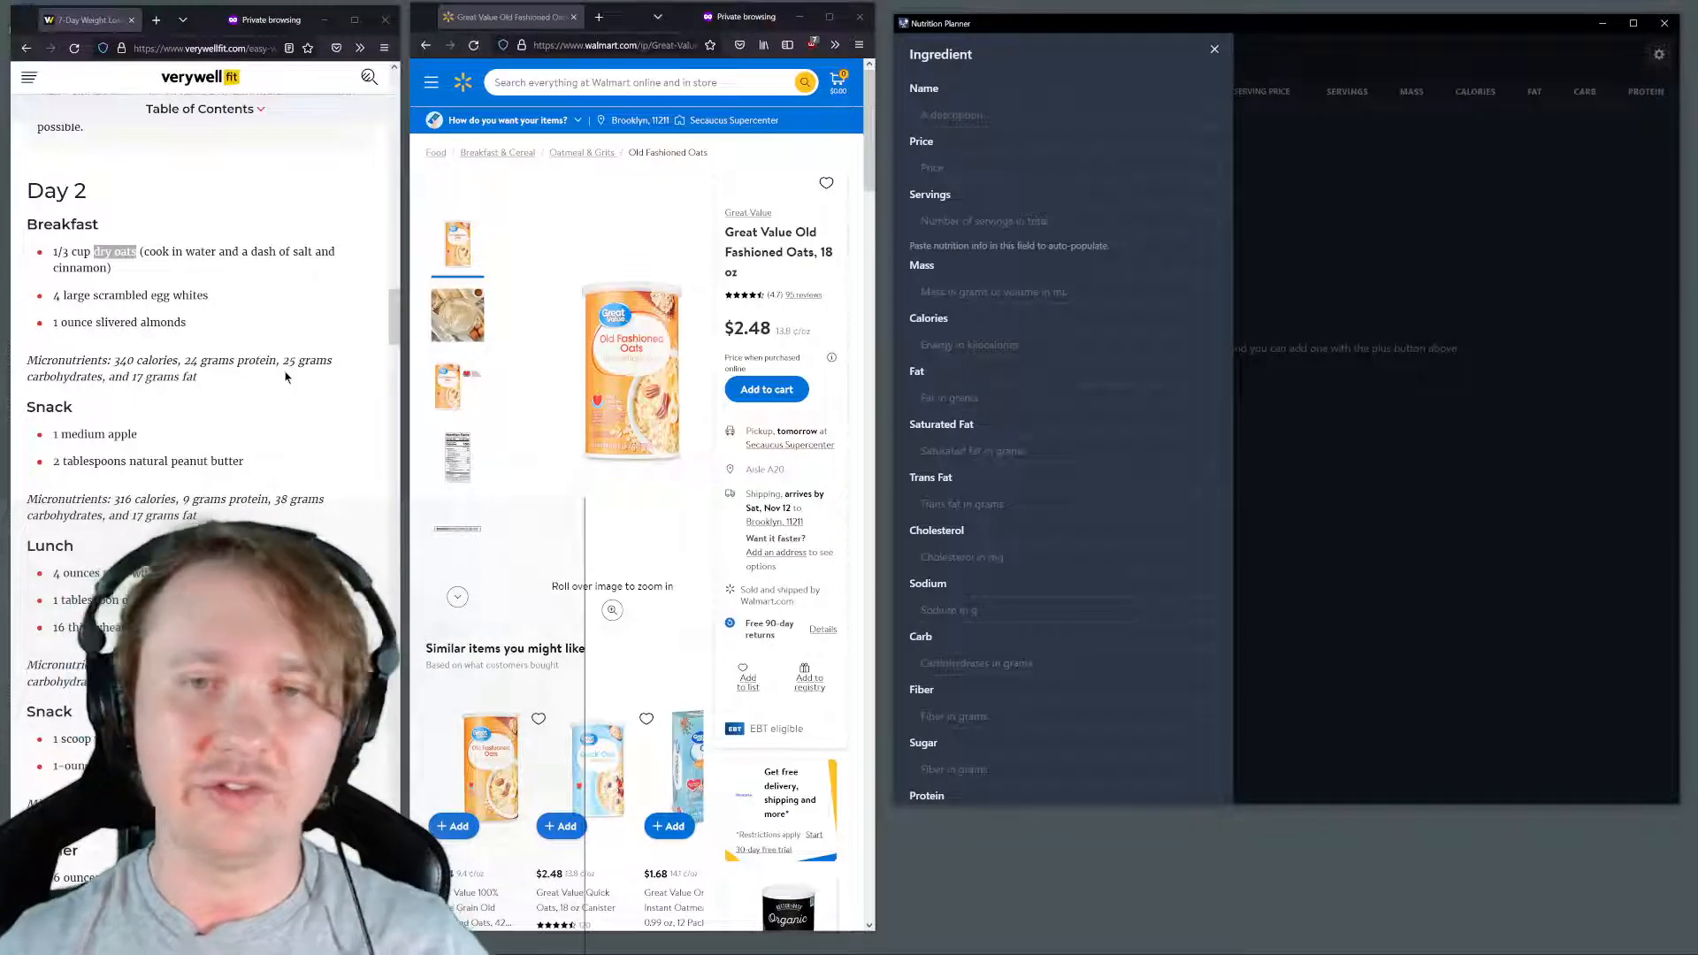
drag(816, 254, 772, 237)
click(798, 252)
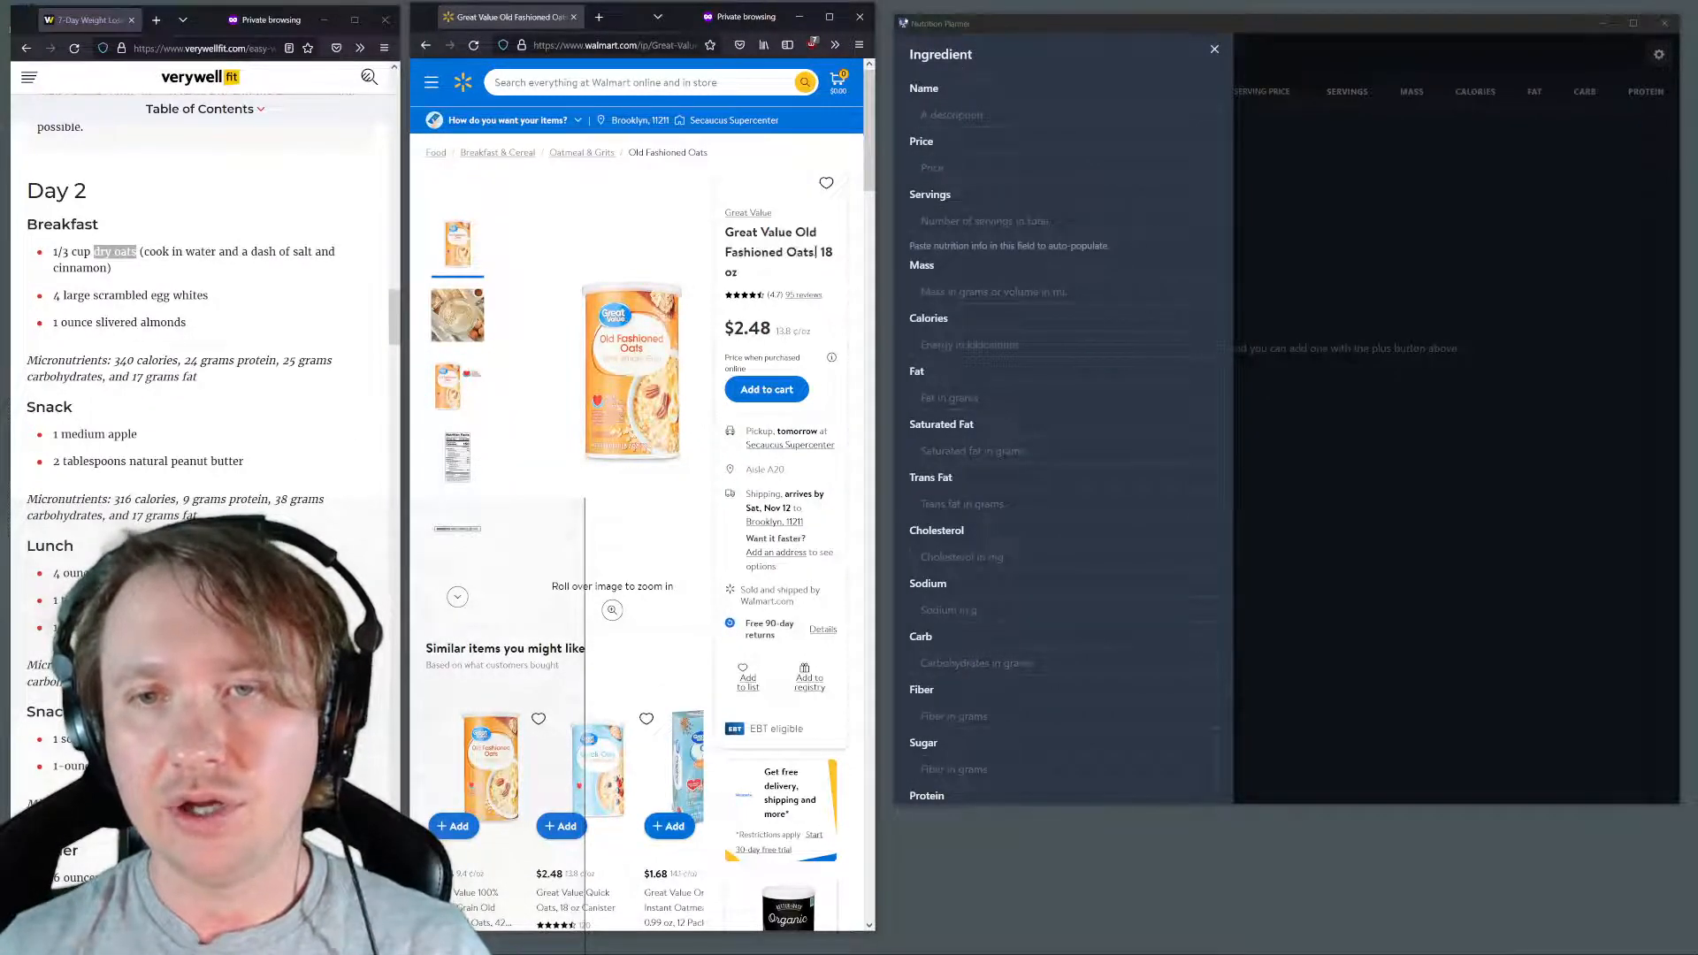
click(1323, 189)
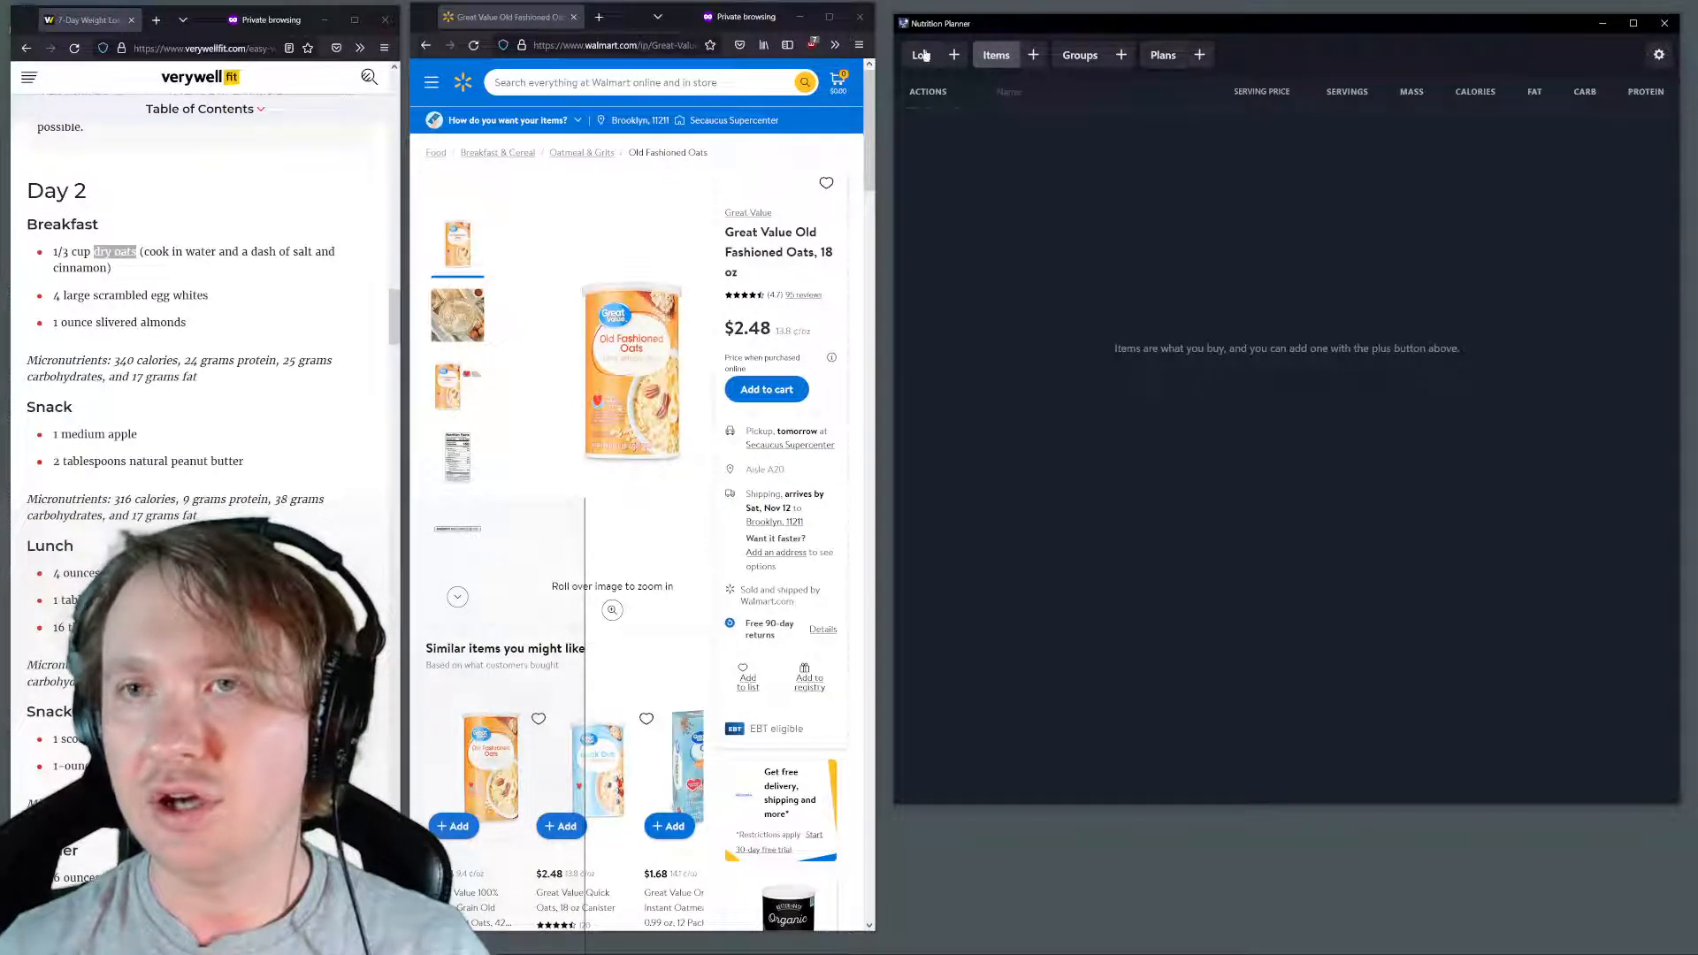
Switch Nutrition Planner from the dark to the light theme and leave its settings
click(1659, 54)
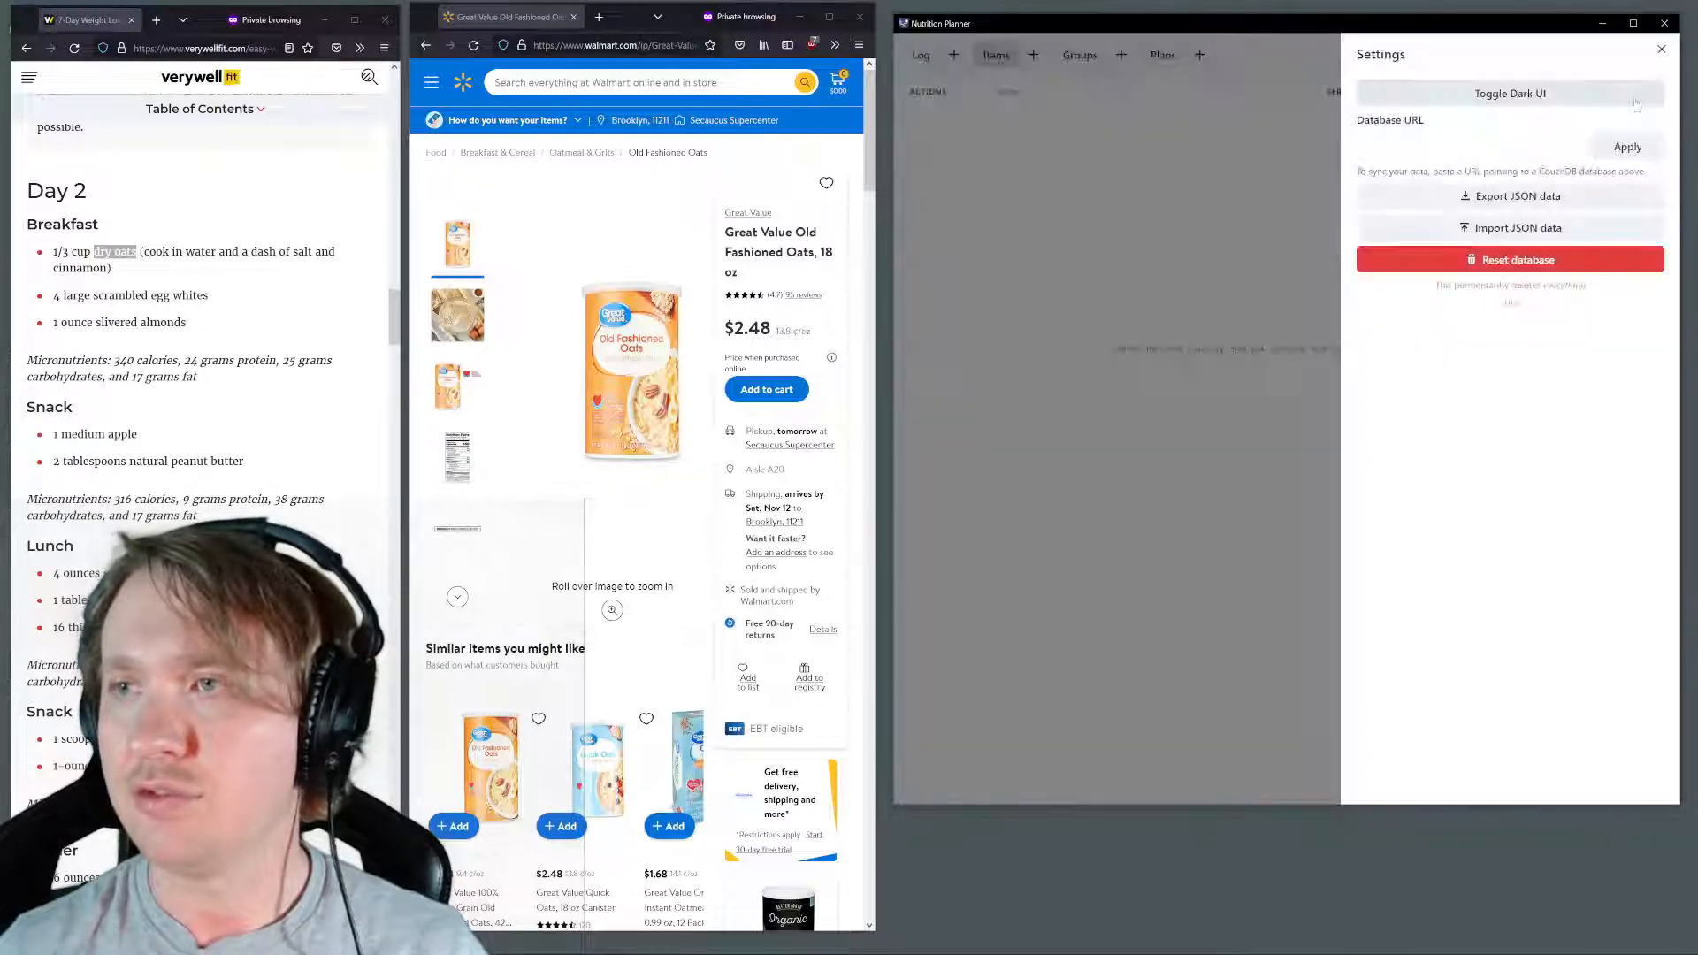
click(1661, 50)
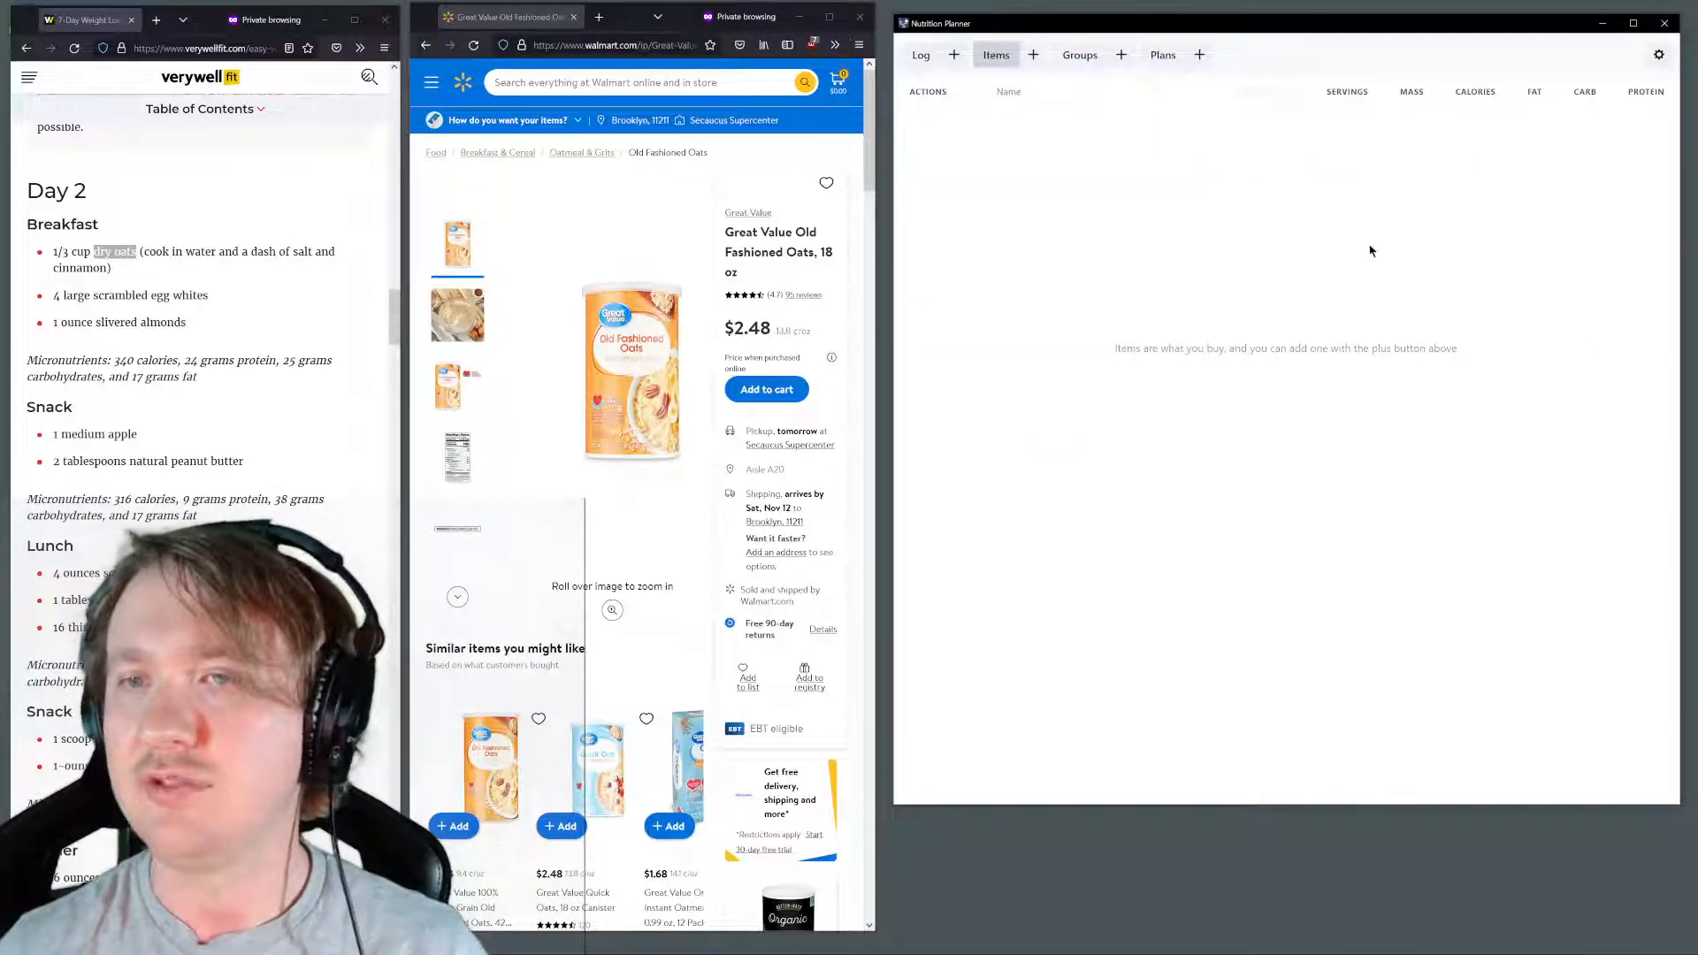
click(1660, 54)
click(1250, 214)
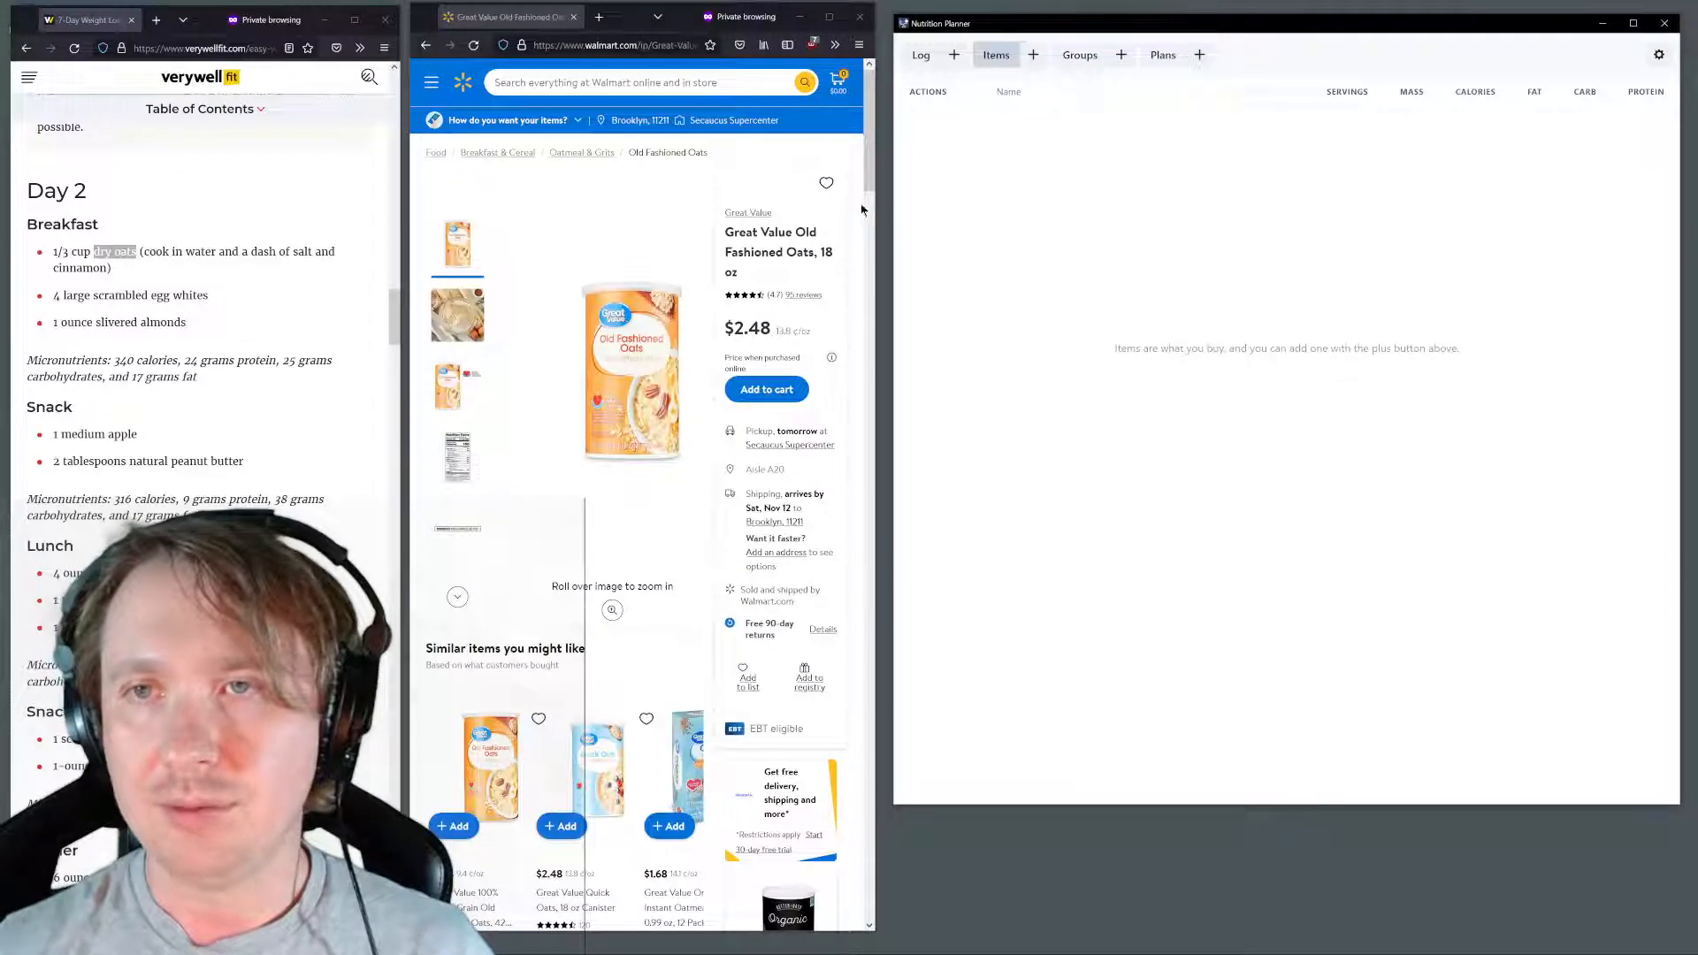
Copy the product name "Great Value Old Fashioned Oats" from the Walmart page, without its package size
drag(811, 253, 719, 241)
key(ctrl+c)
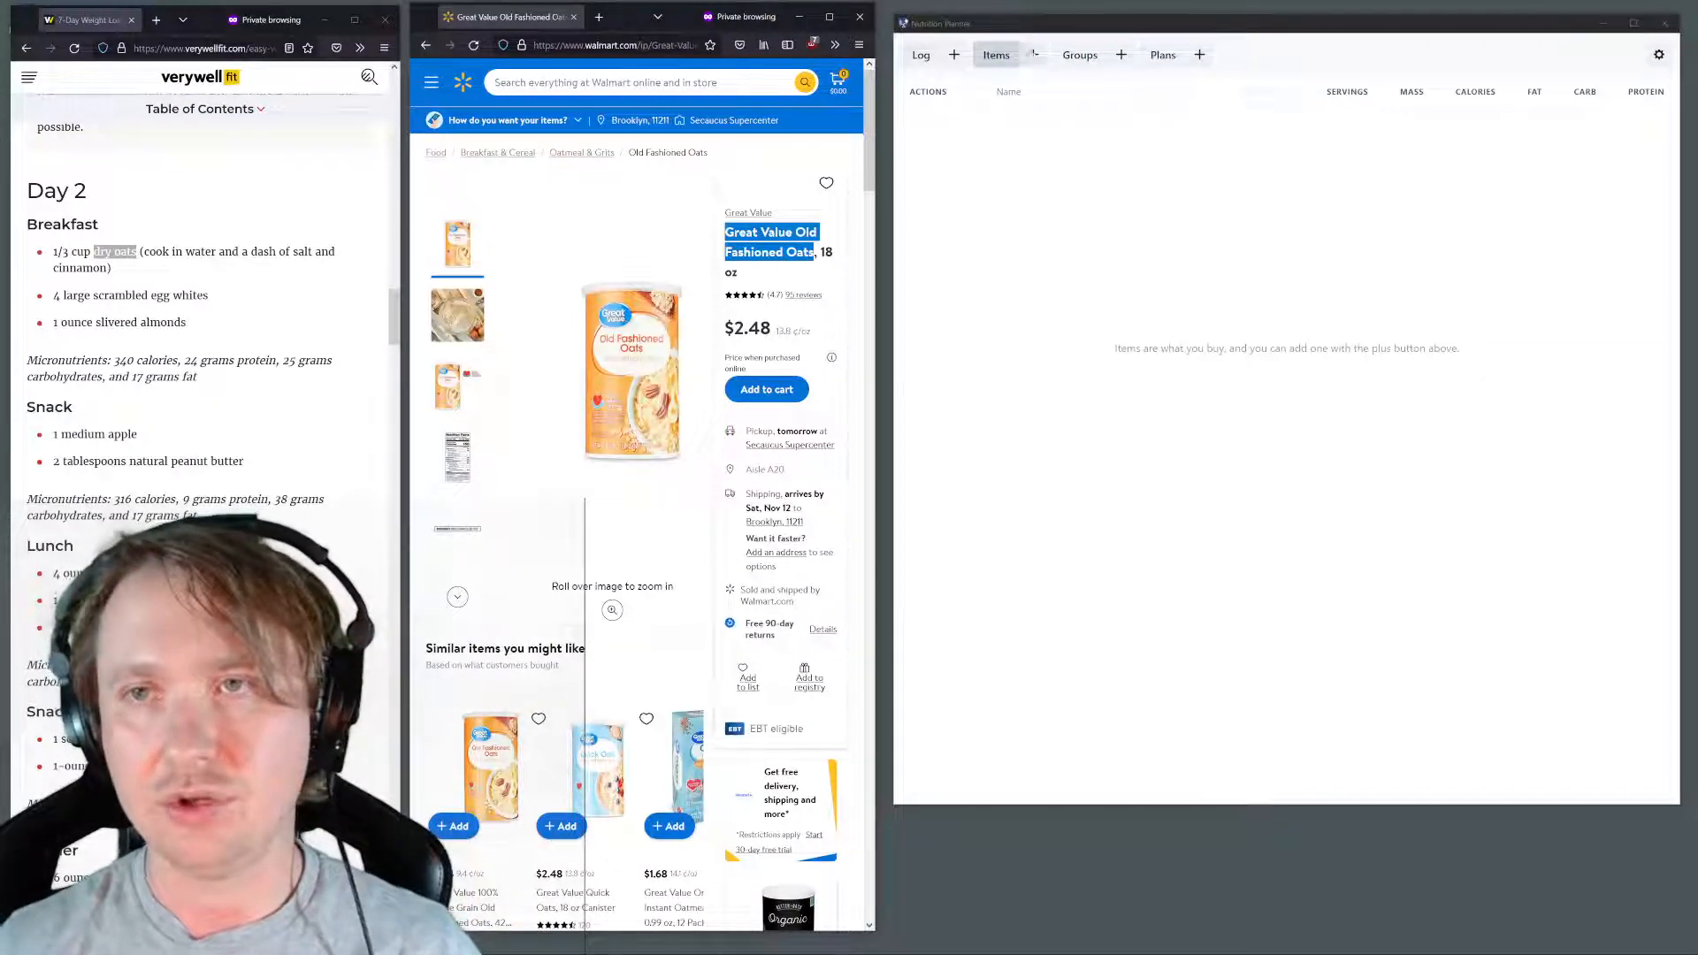
click(1035, 56)
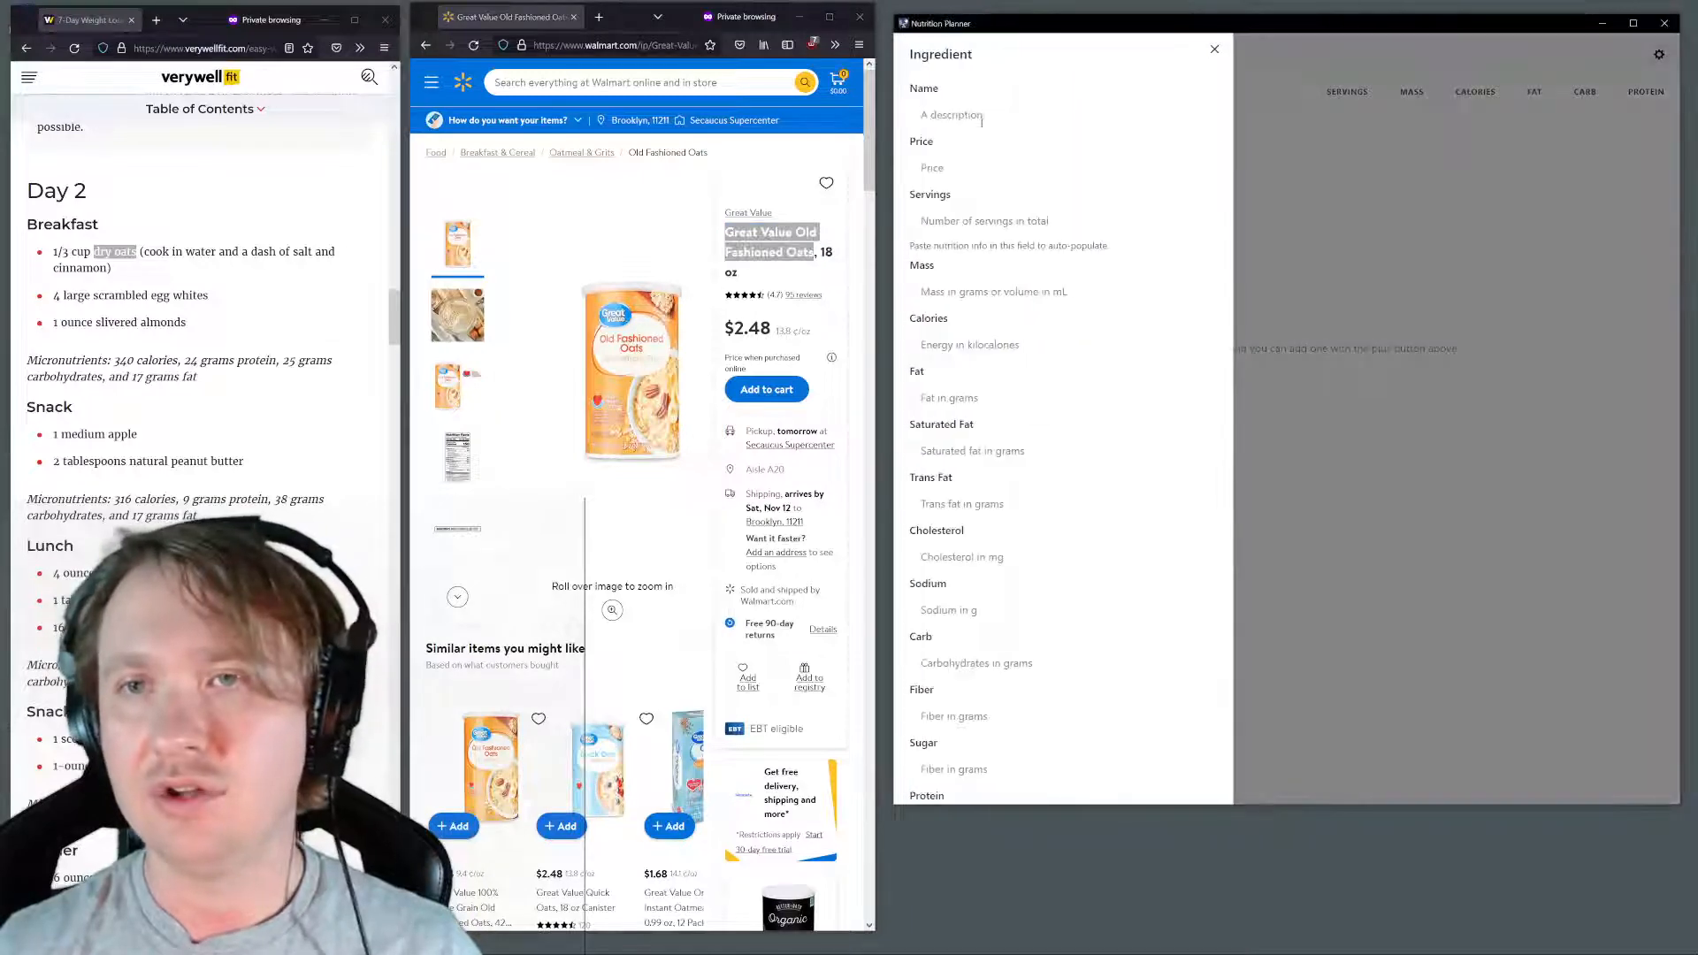
click(983, 114)
key(ctrl+v)
click(1213, 50)
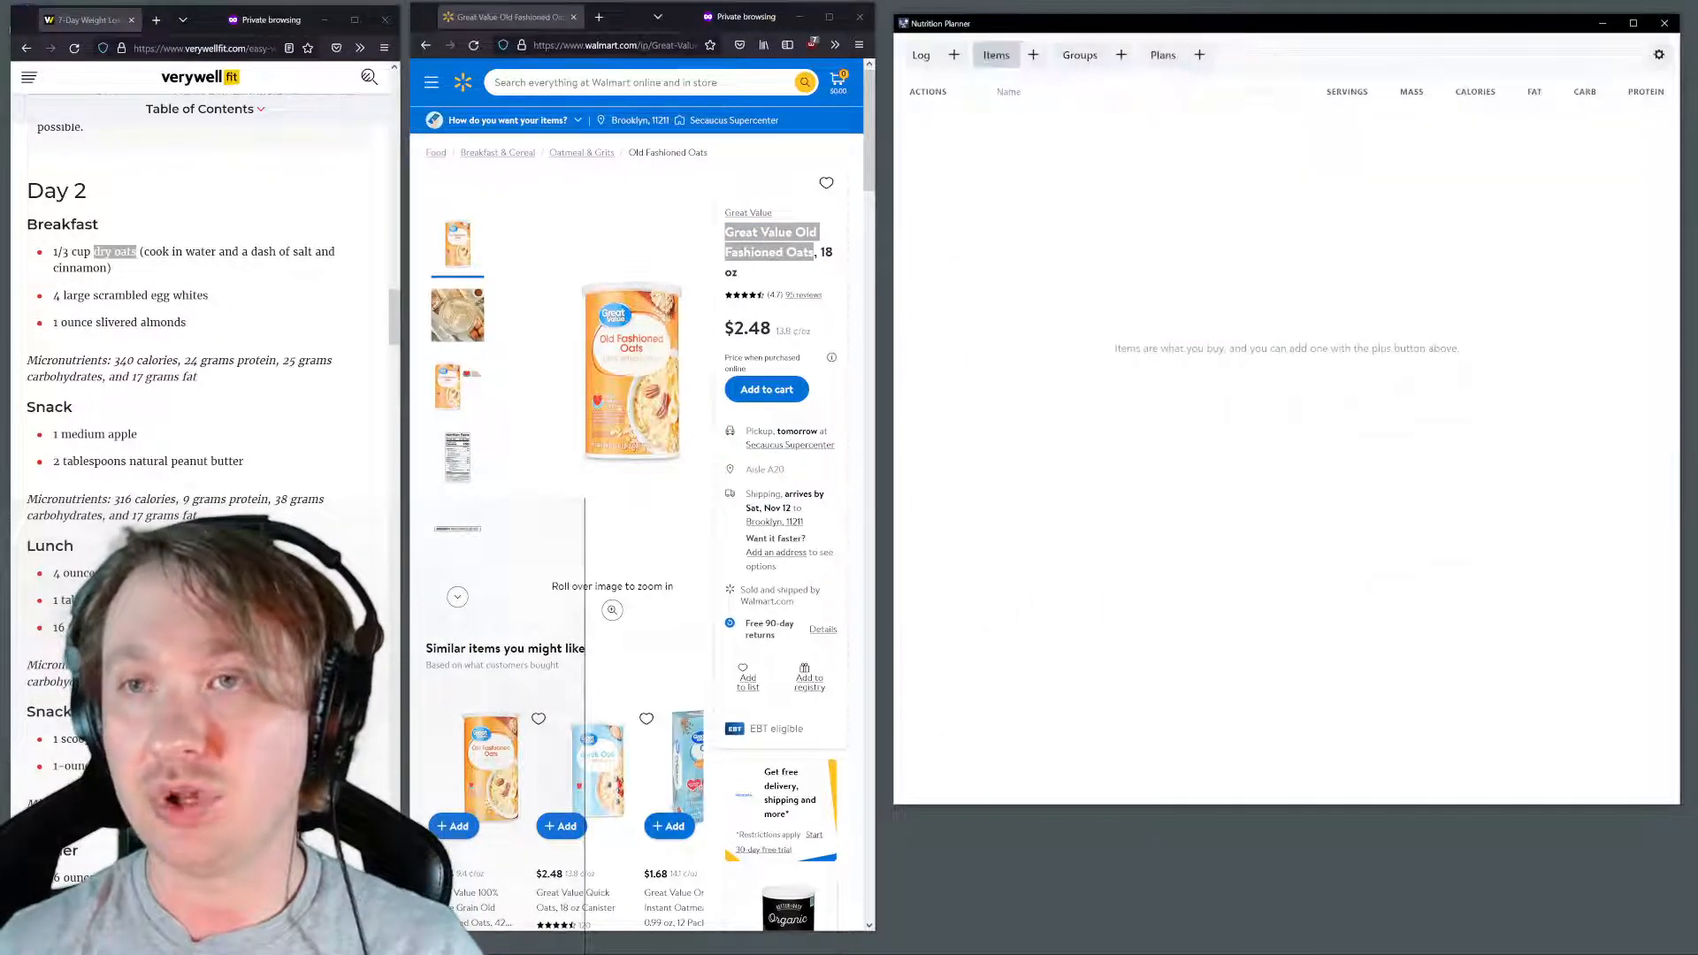
Start a new item in Nutrition Planner with the copied name "Great Value Old Fashioned Oats" and a price of 2.48
click(1035, 56)
click(1019, 114)
key(ctrl+v)
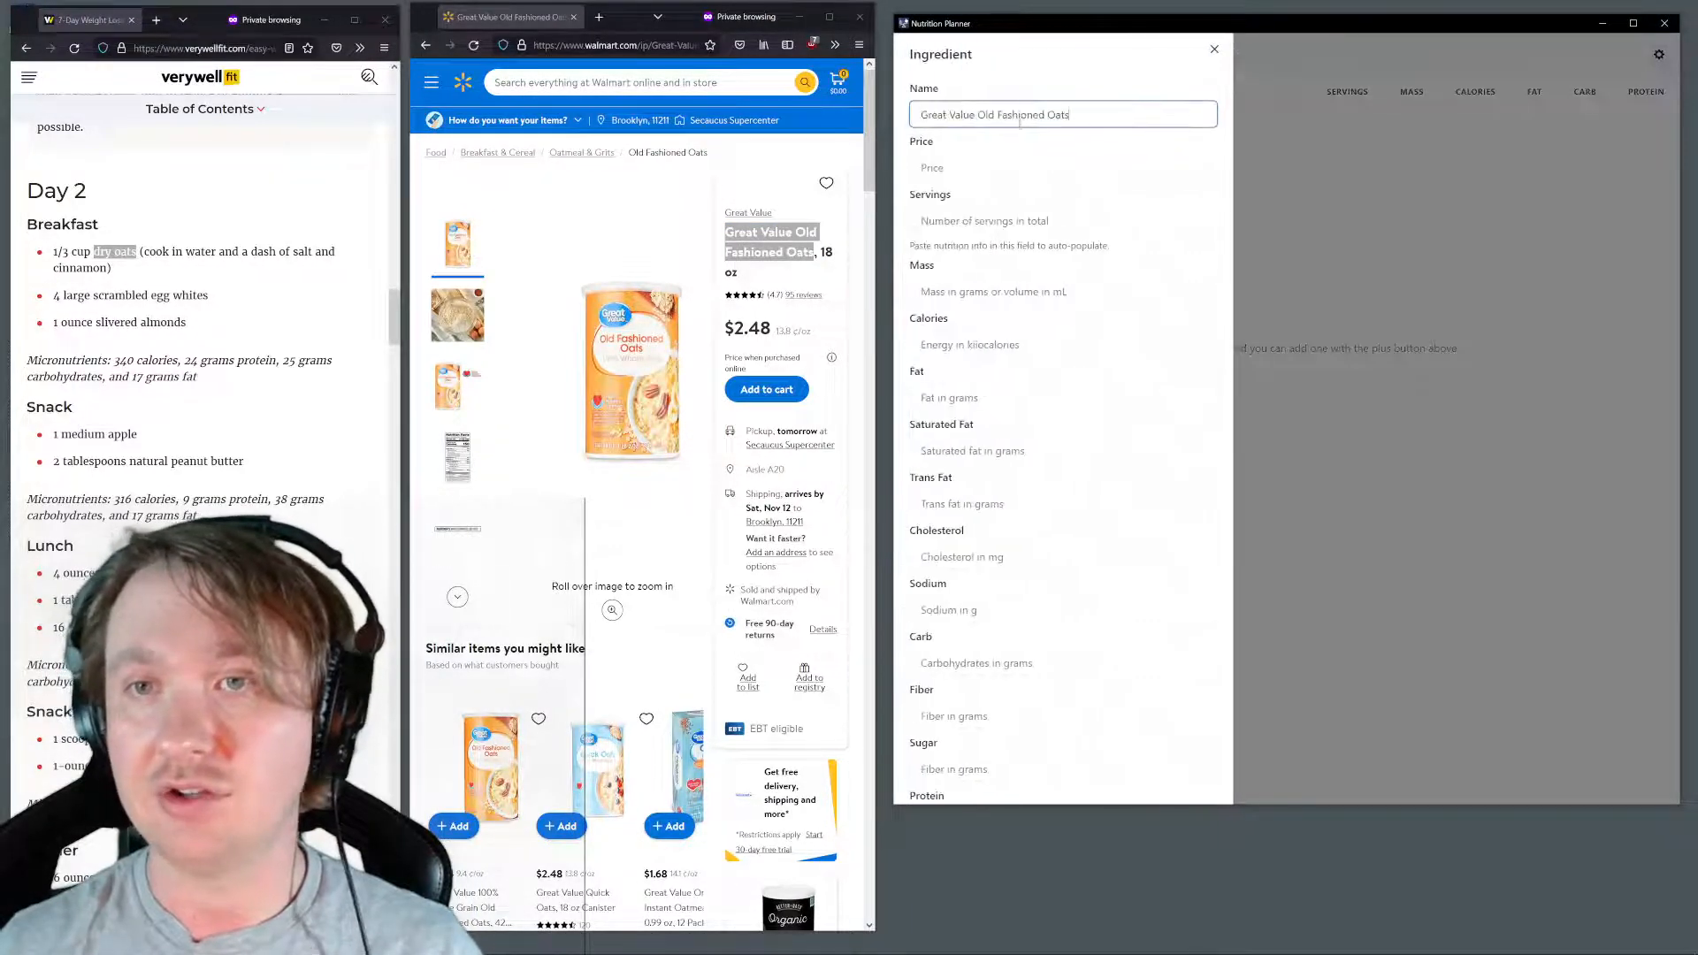
click(967, 166)
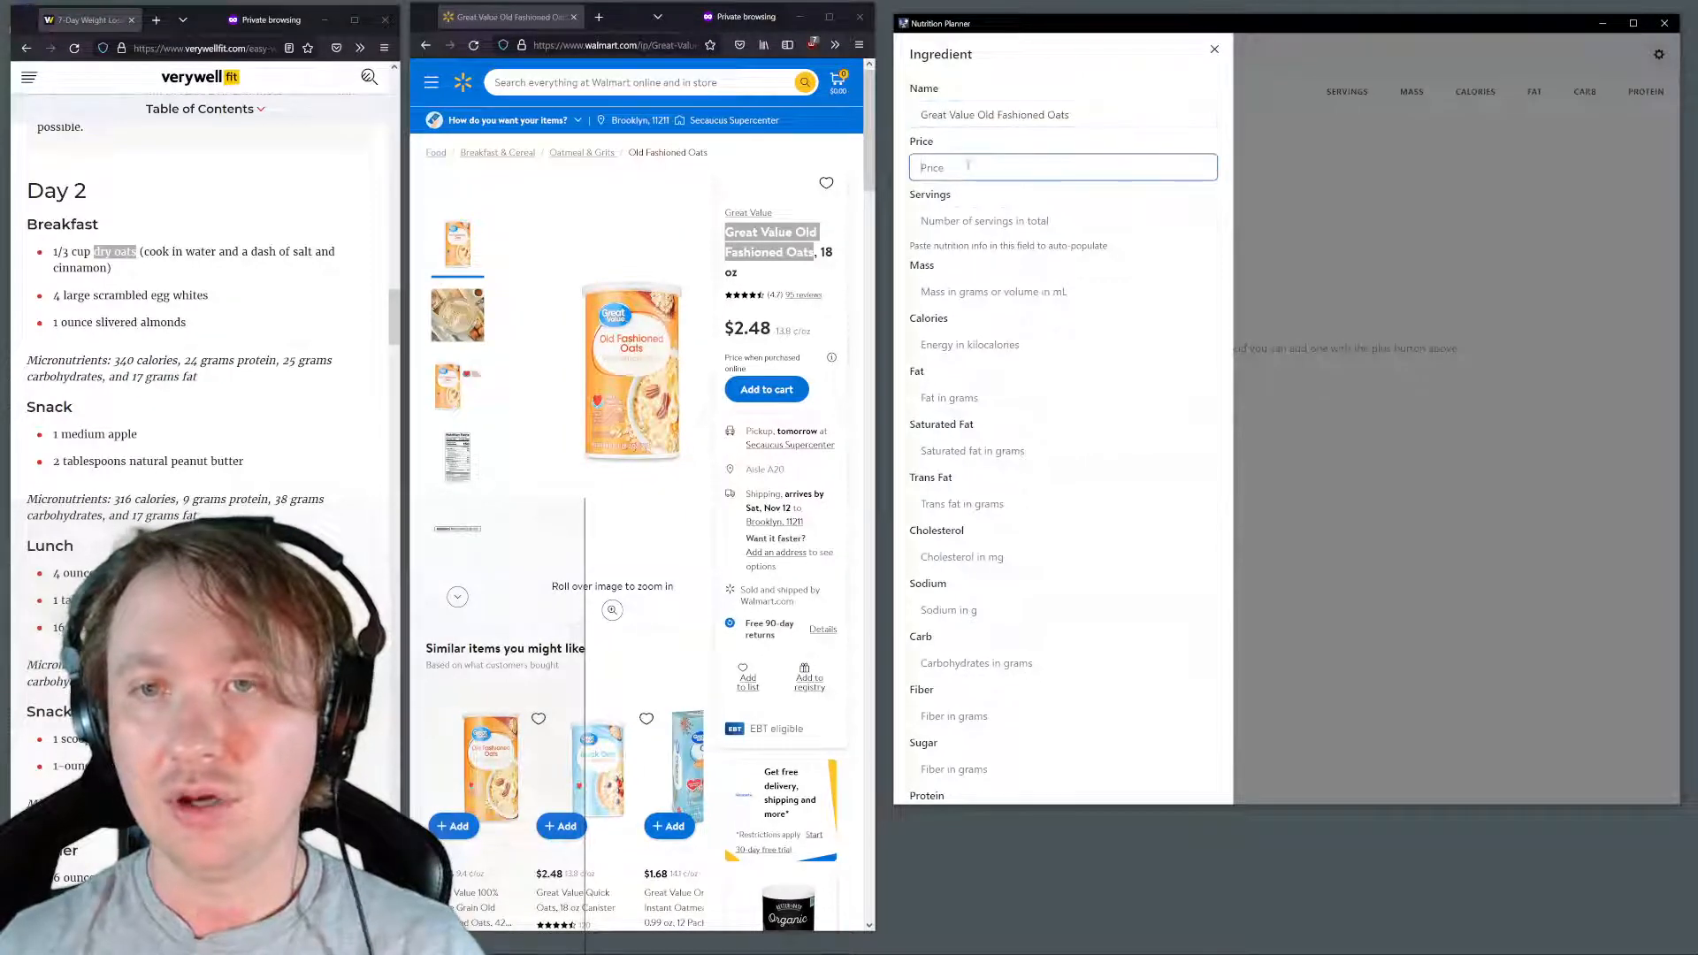
text(2.)
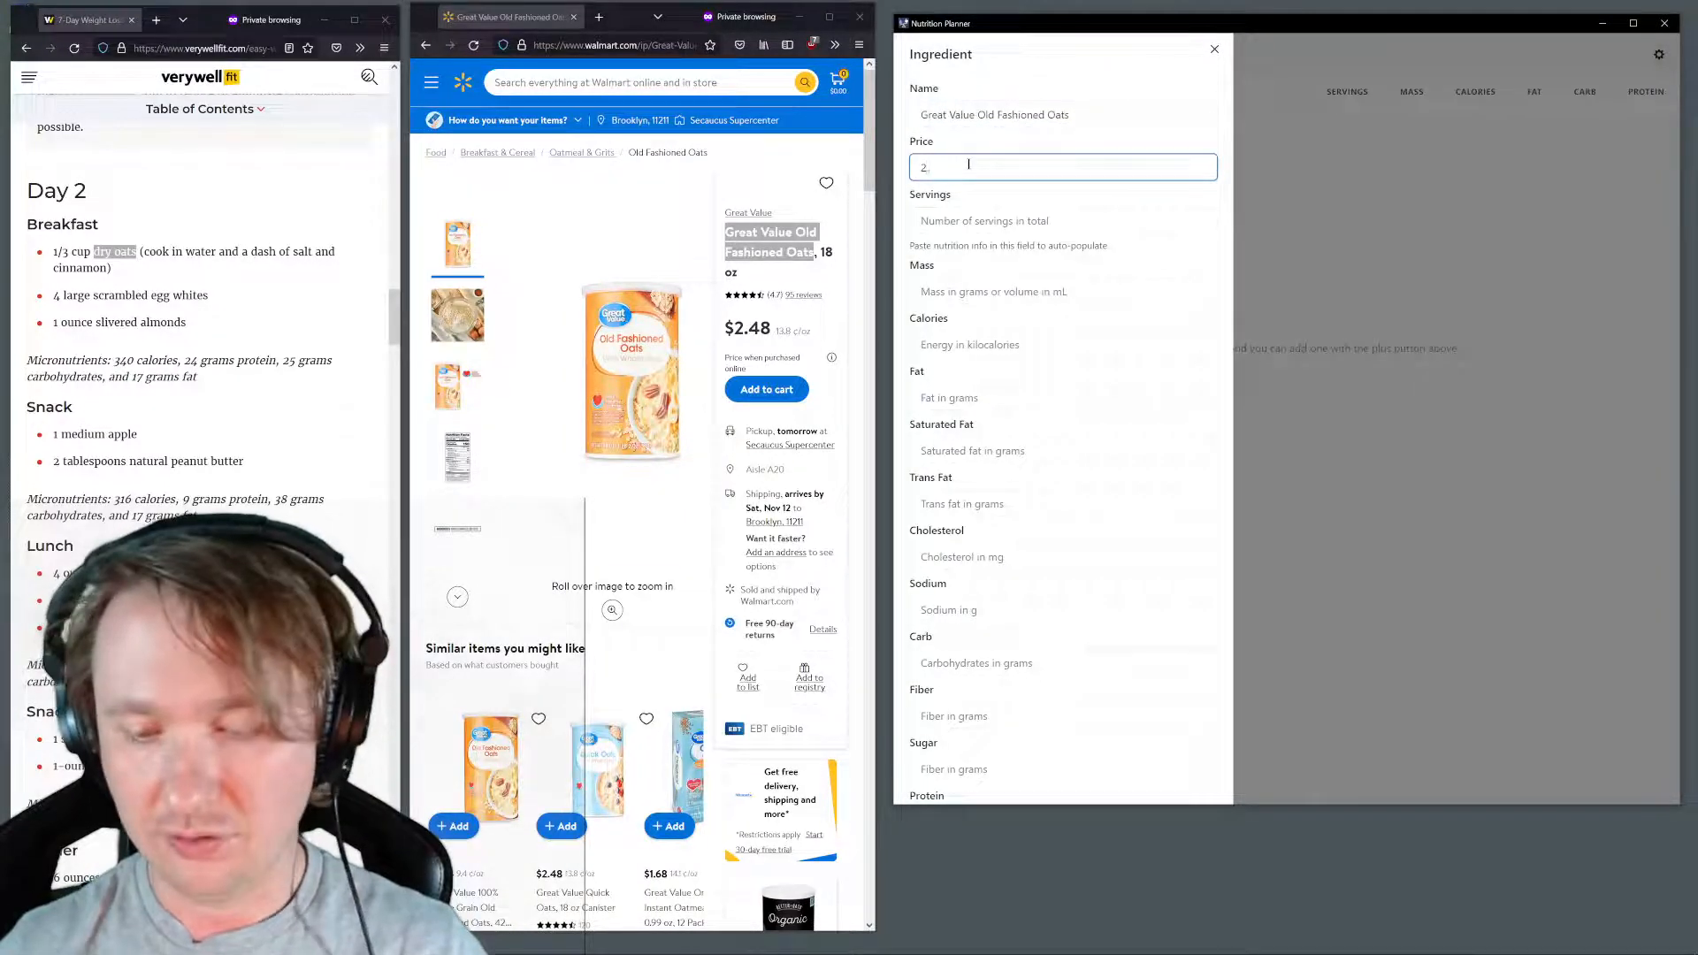
text(48)
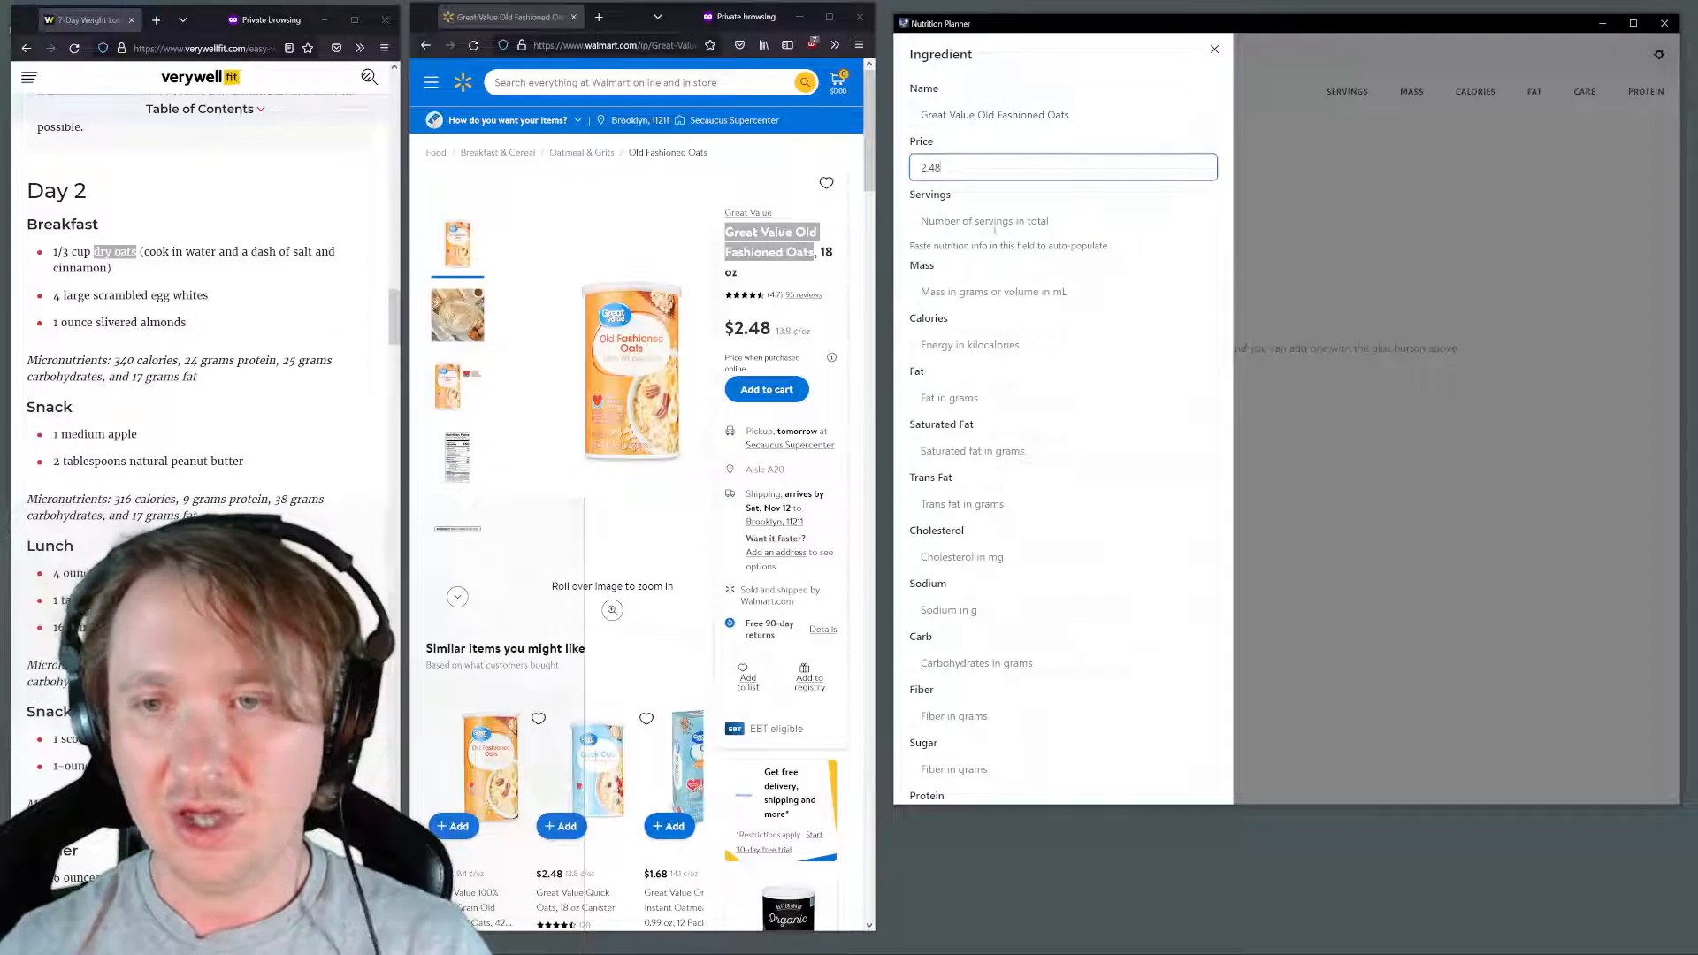
scroll(1047, 329, down, 2)
scroll(1047, 329, up, 2)
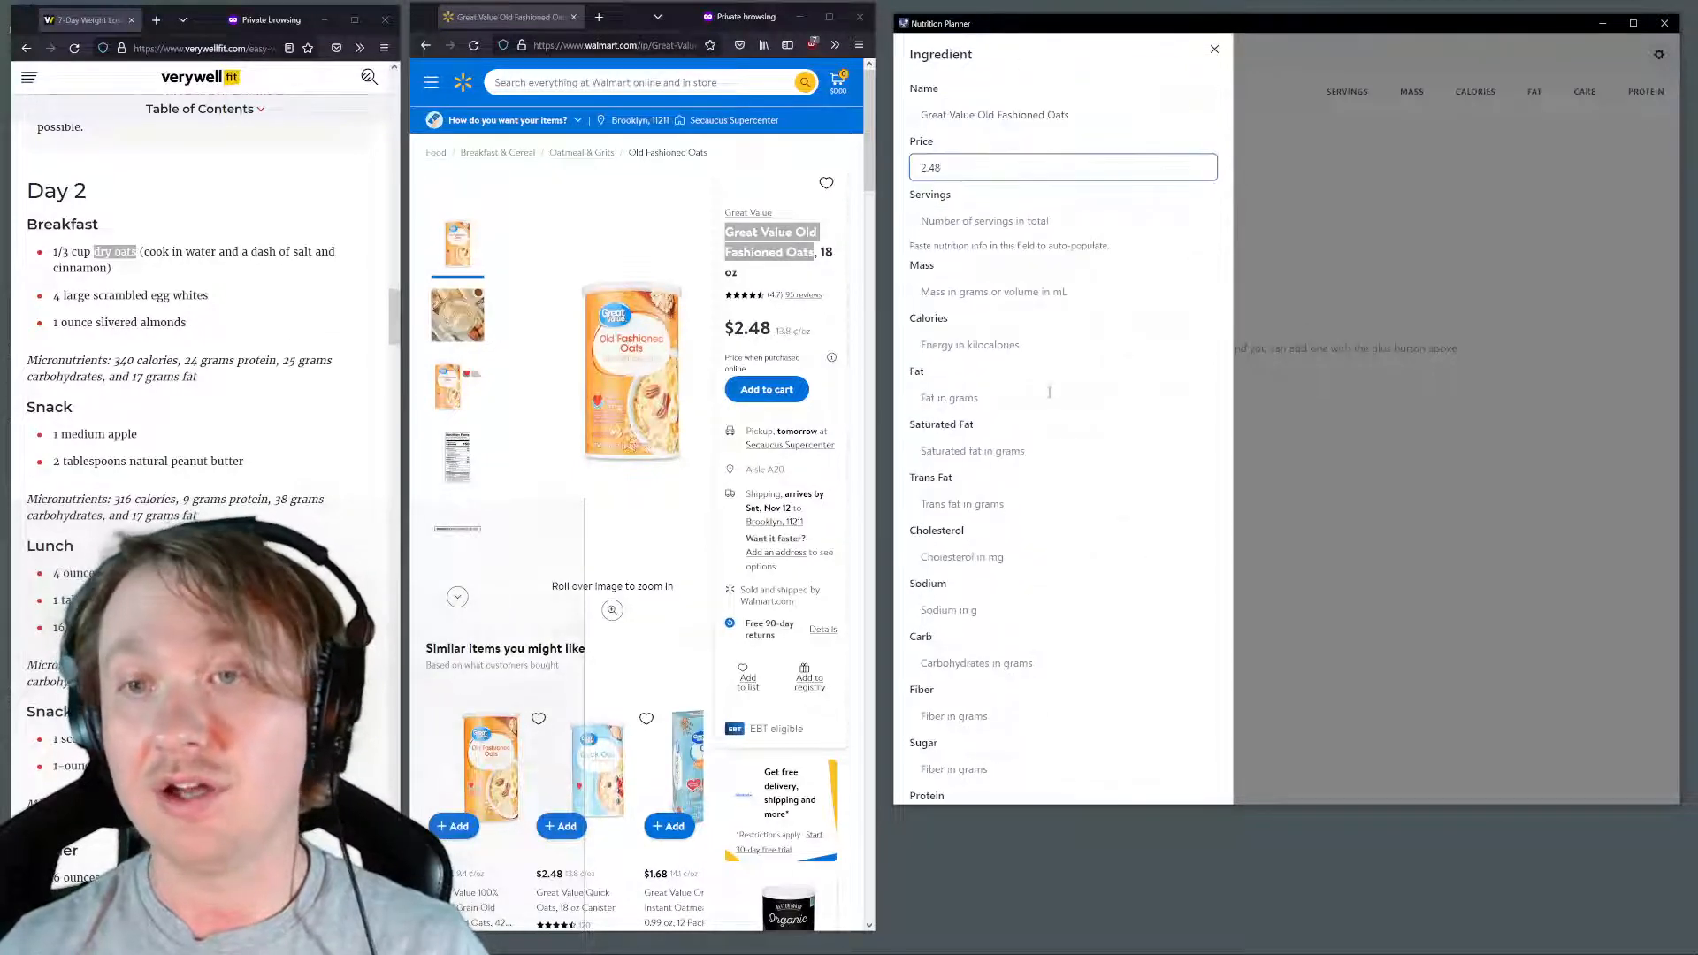
Copy the oats' nutrition facts from the servings line through protein on Walmart and paste them into the item's Servings field to auto-populate it
scroll(1049, 392, down, 2)
scroll(636, 531, down, 10)
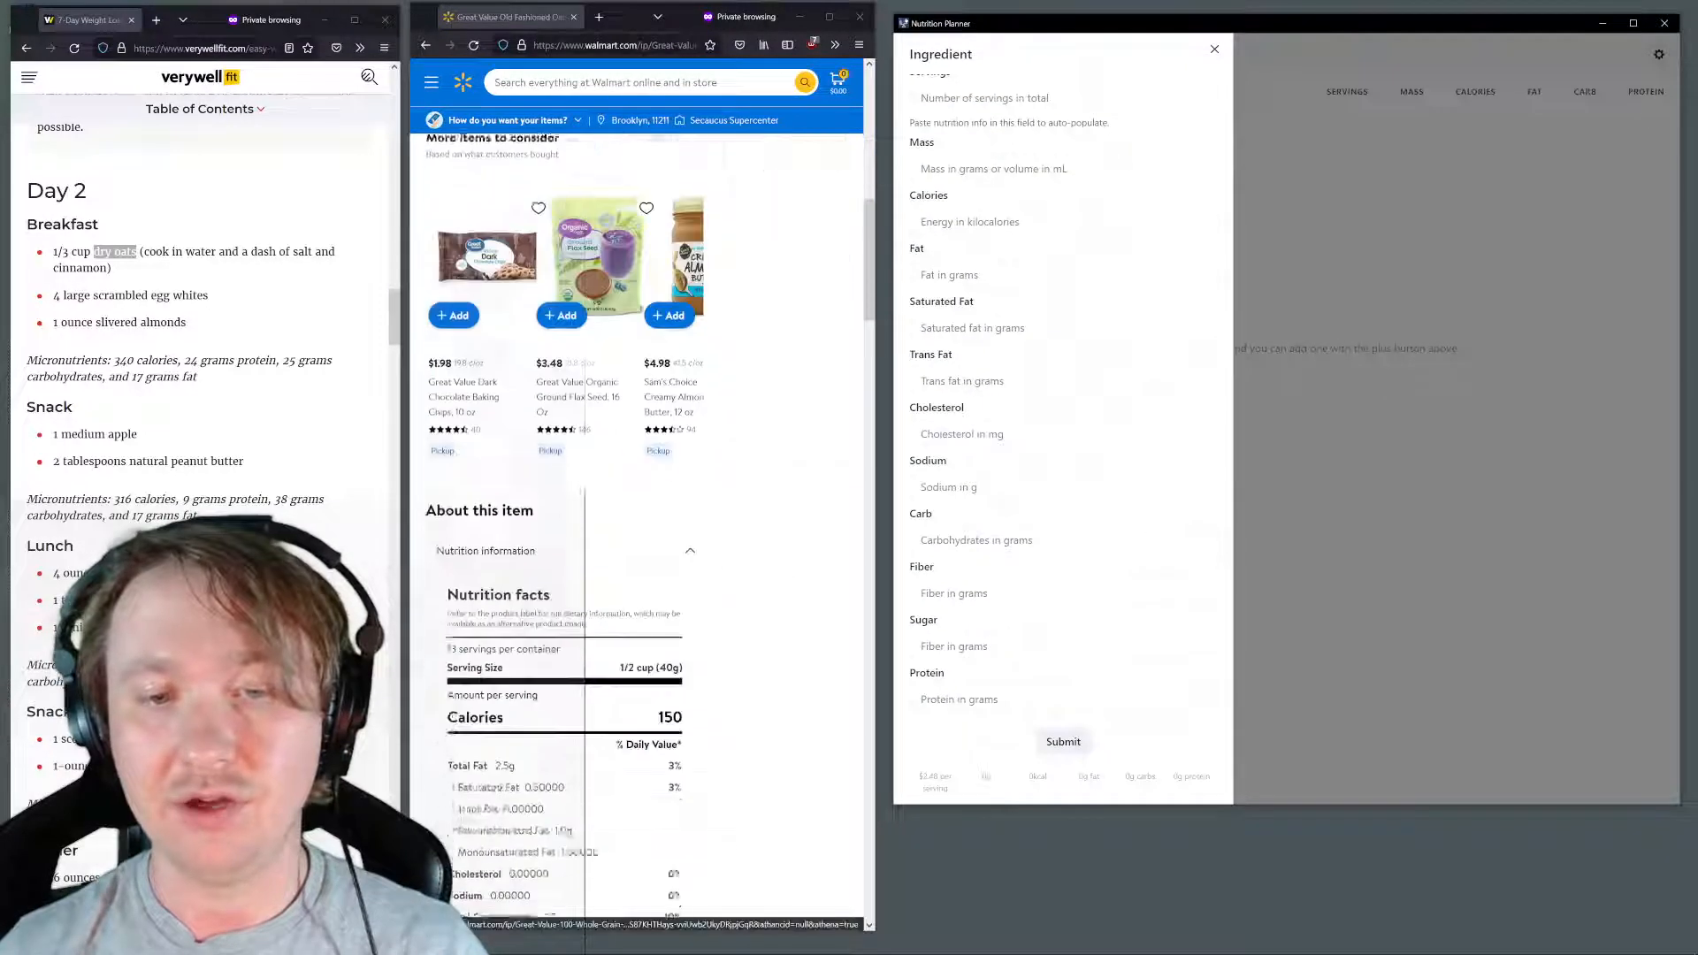
scroll(629, 418, down, 5)
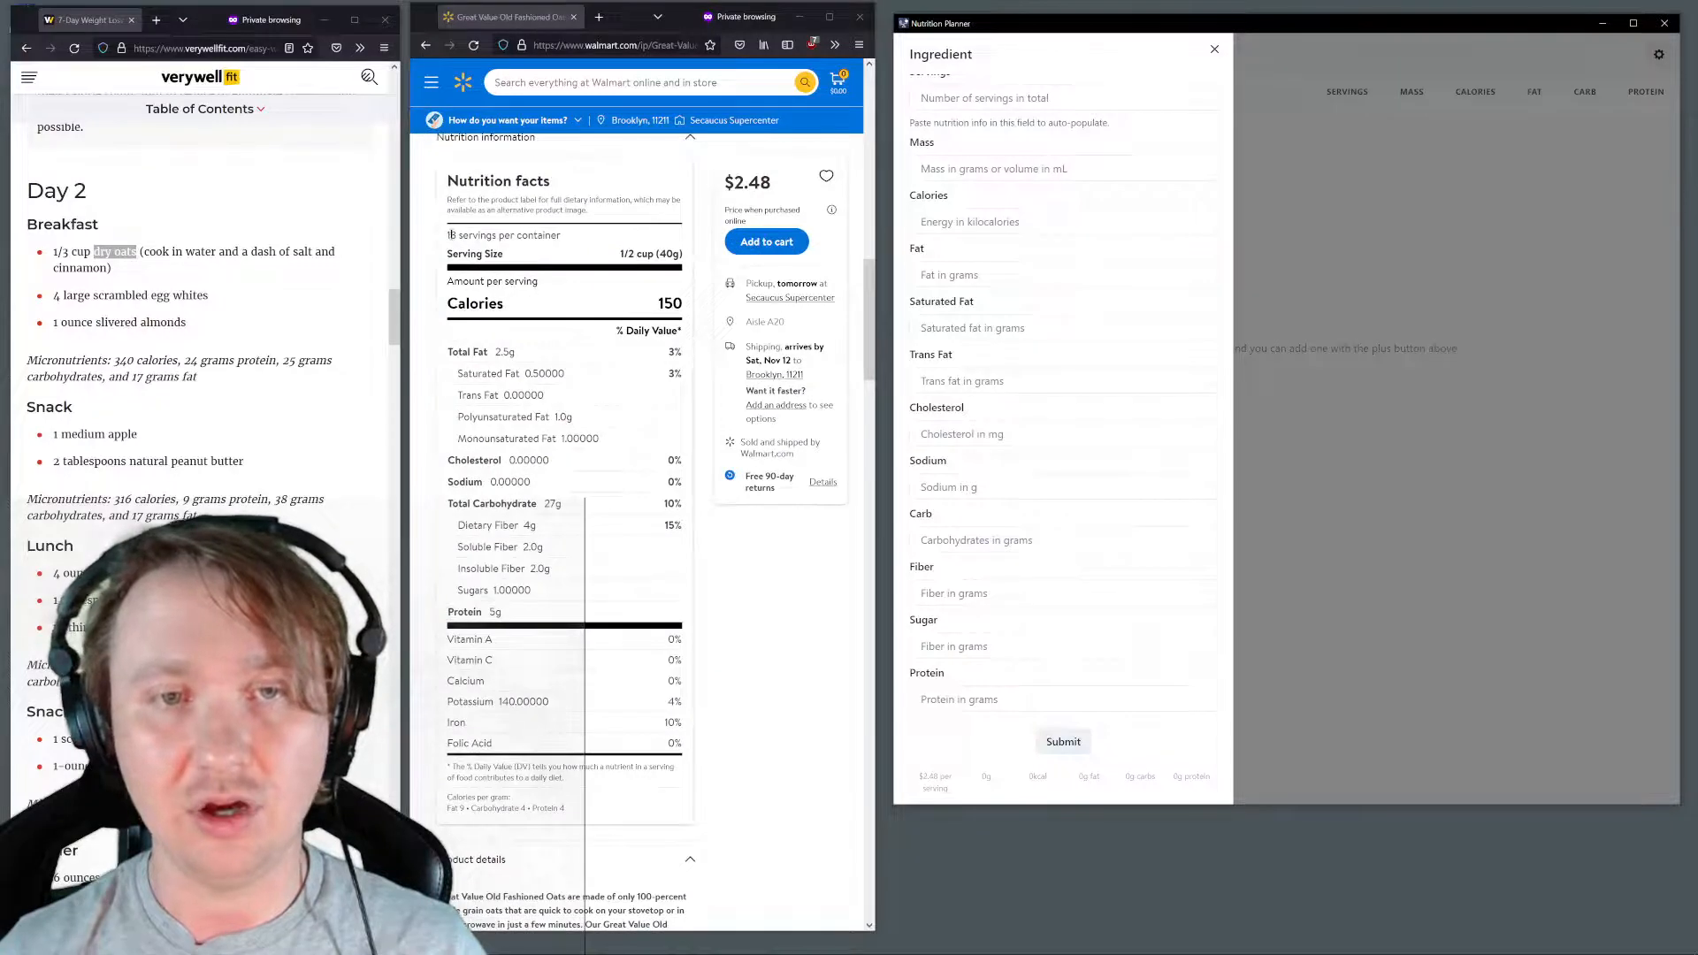
drag(450, 235, 631, 627)
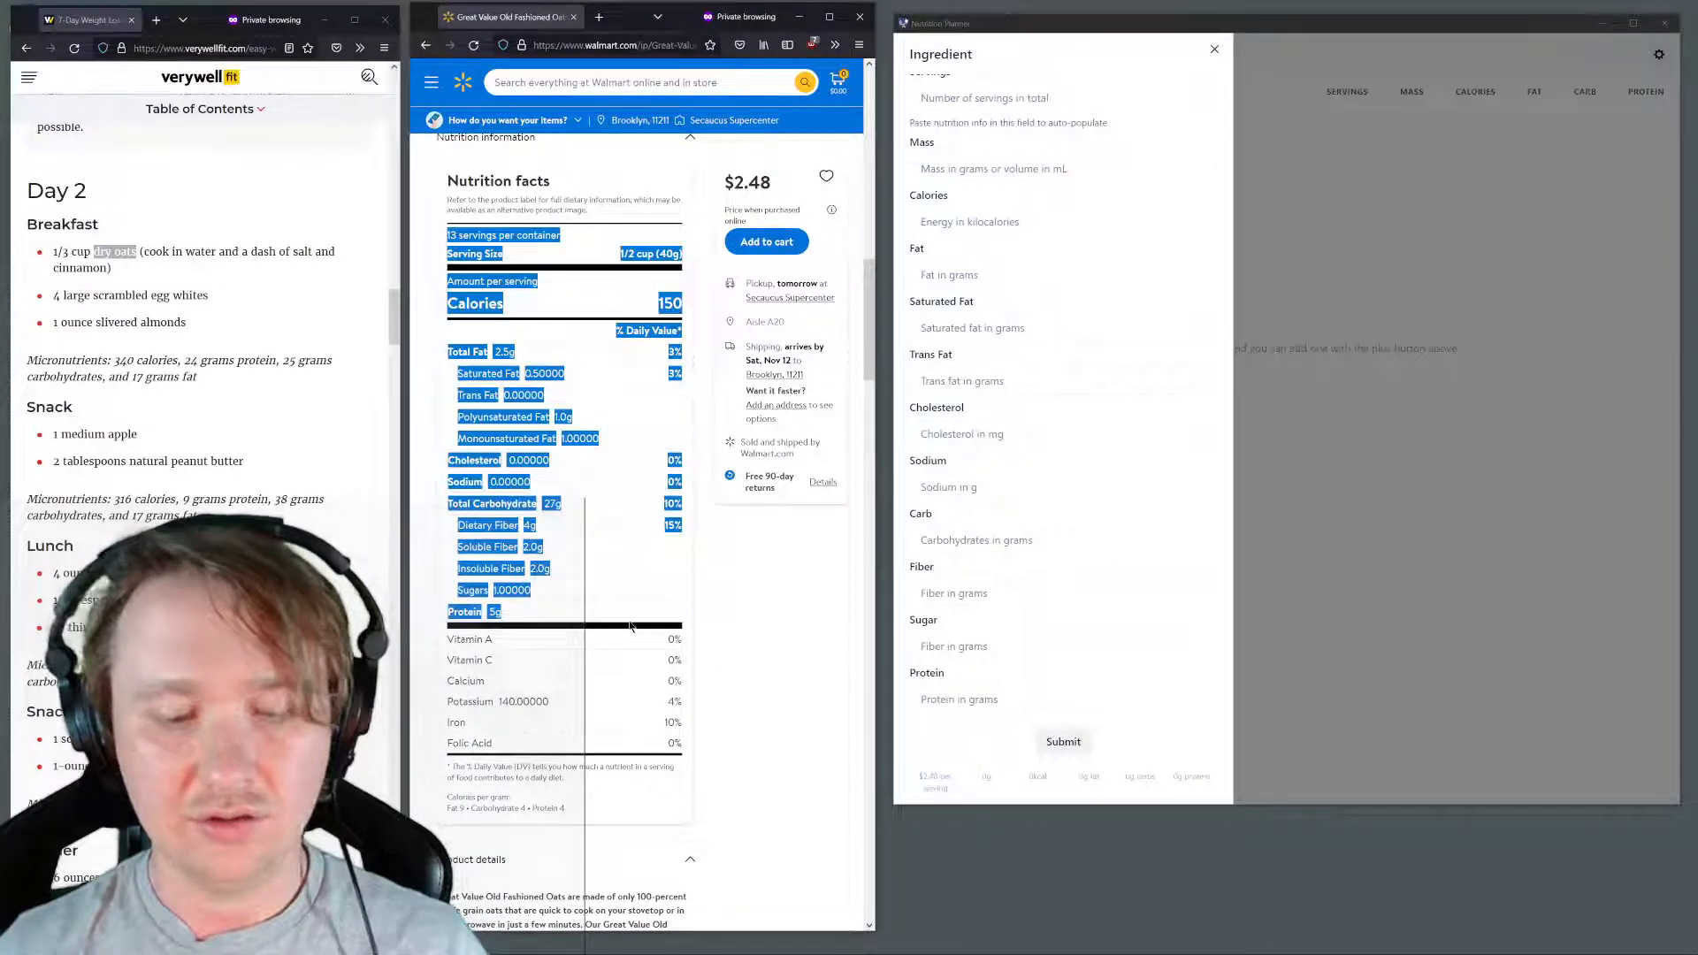
scroll(987, 266, up, 2)
click(986, 221)
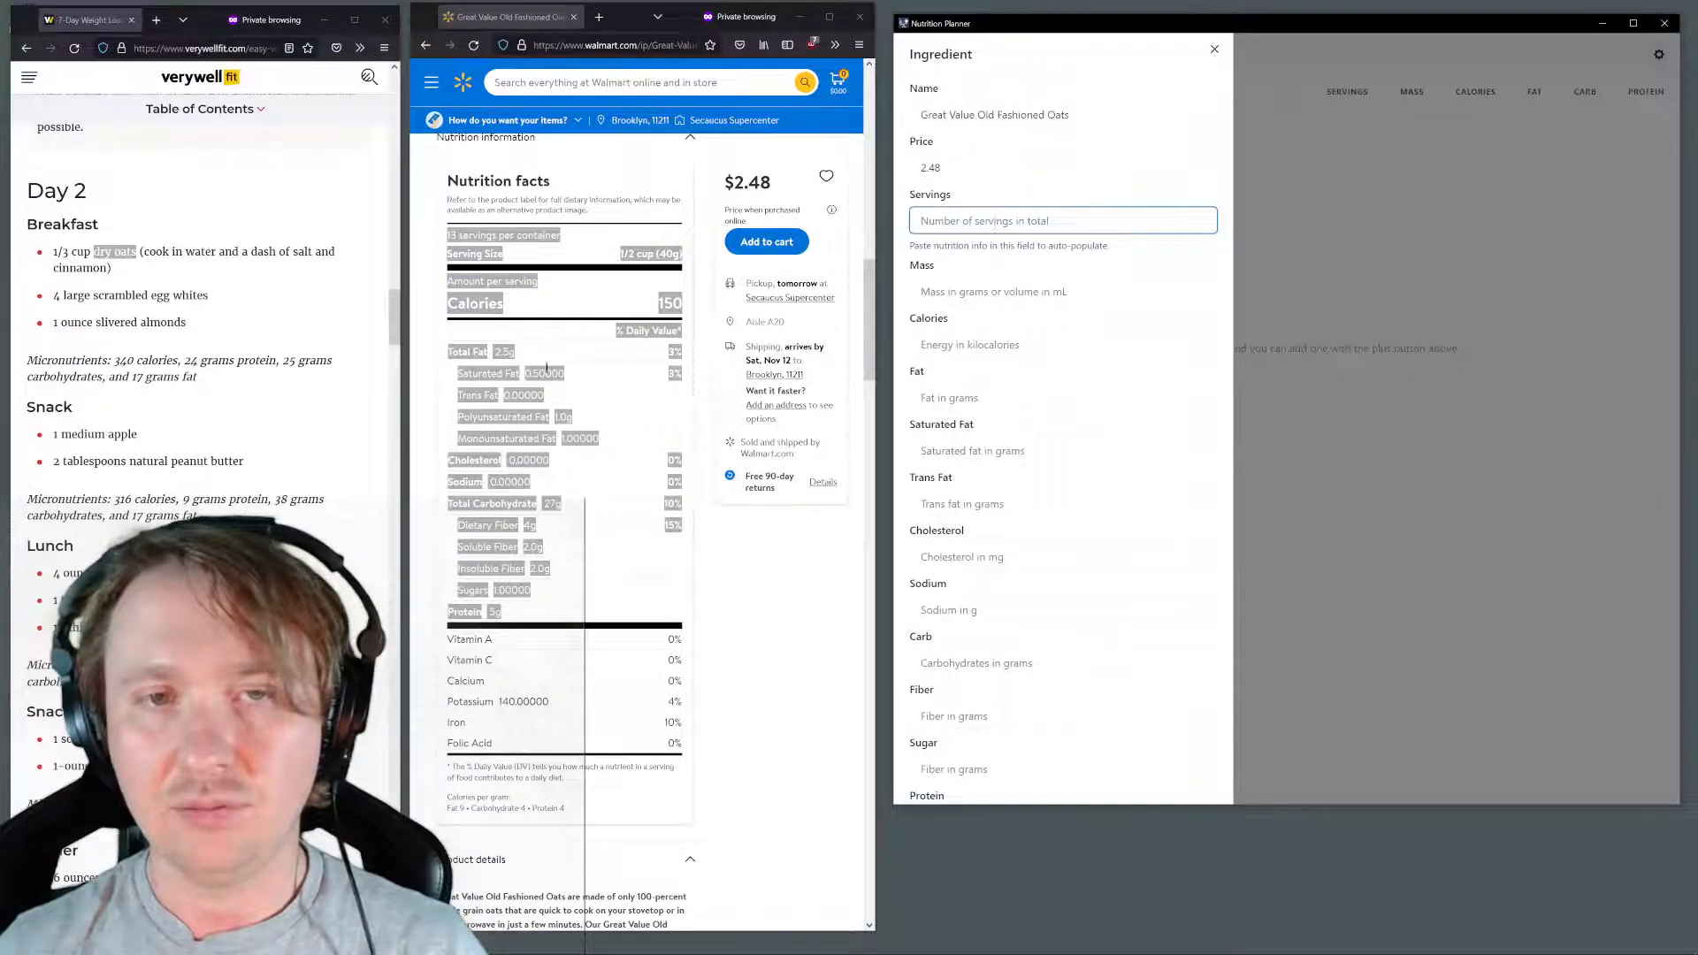
right_click(477, 282)
click(513, 295)
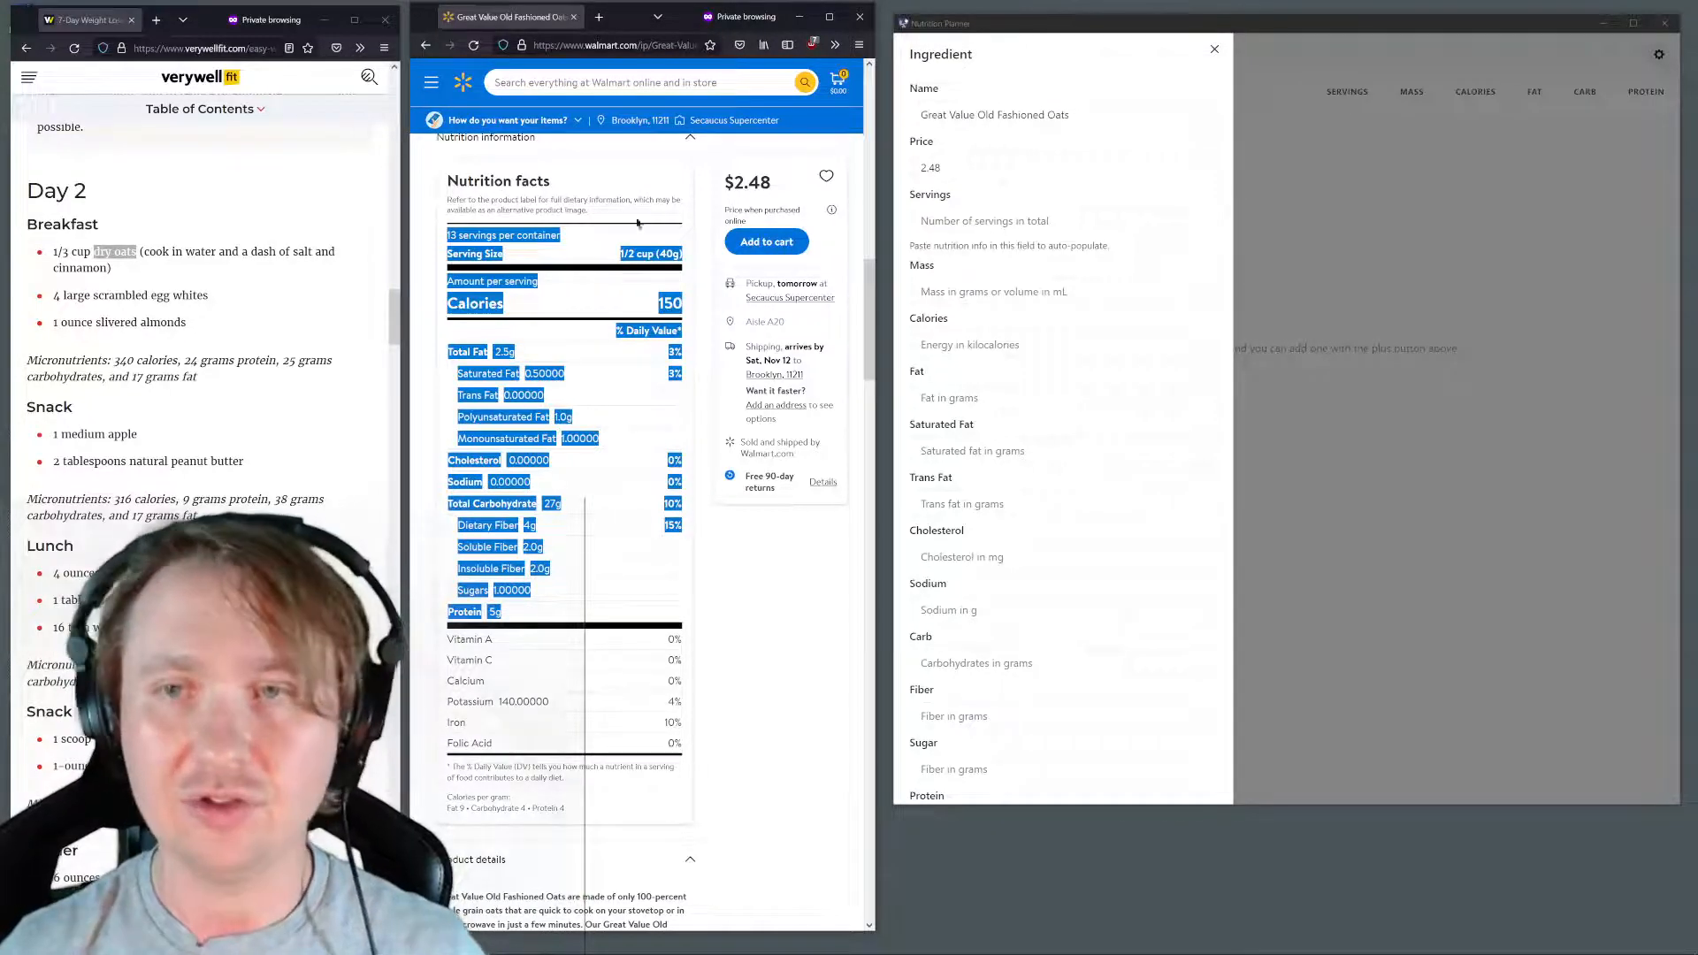
click(949, 220)
key(ctrl+v)
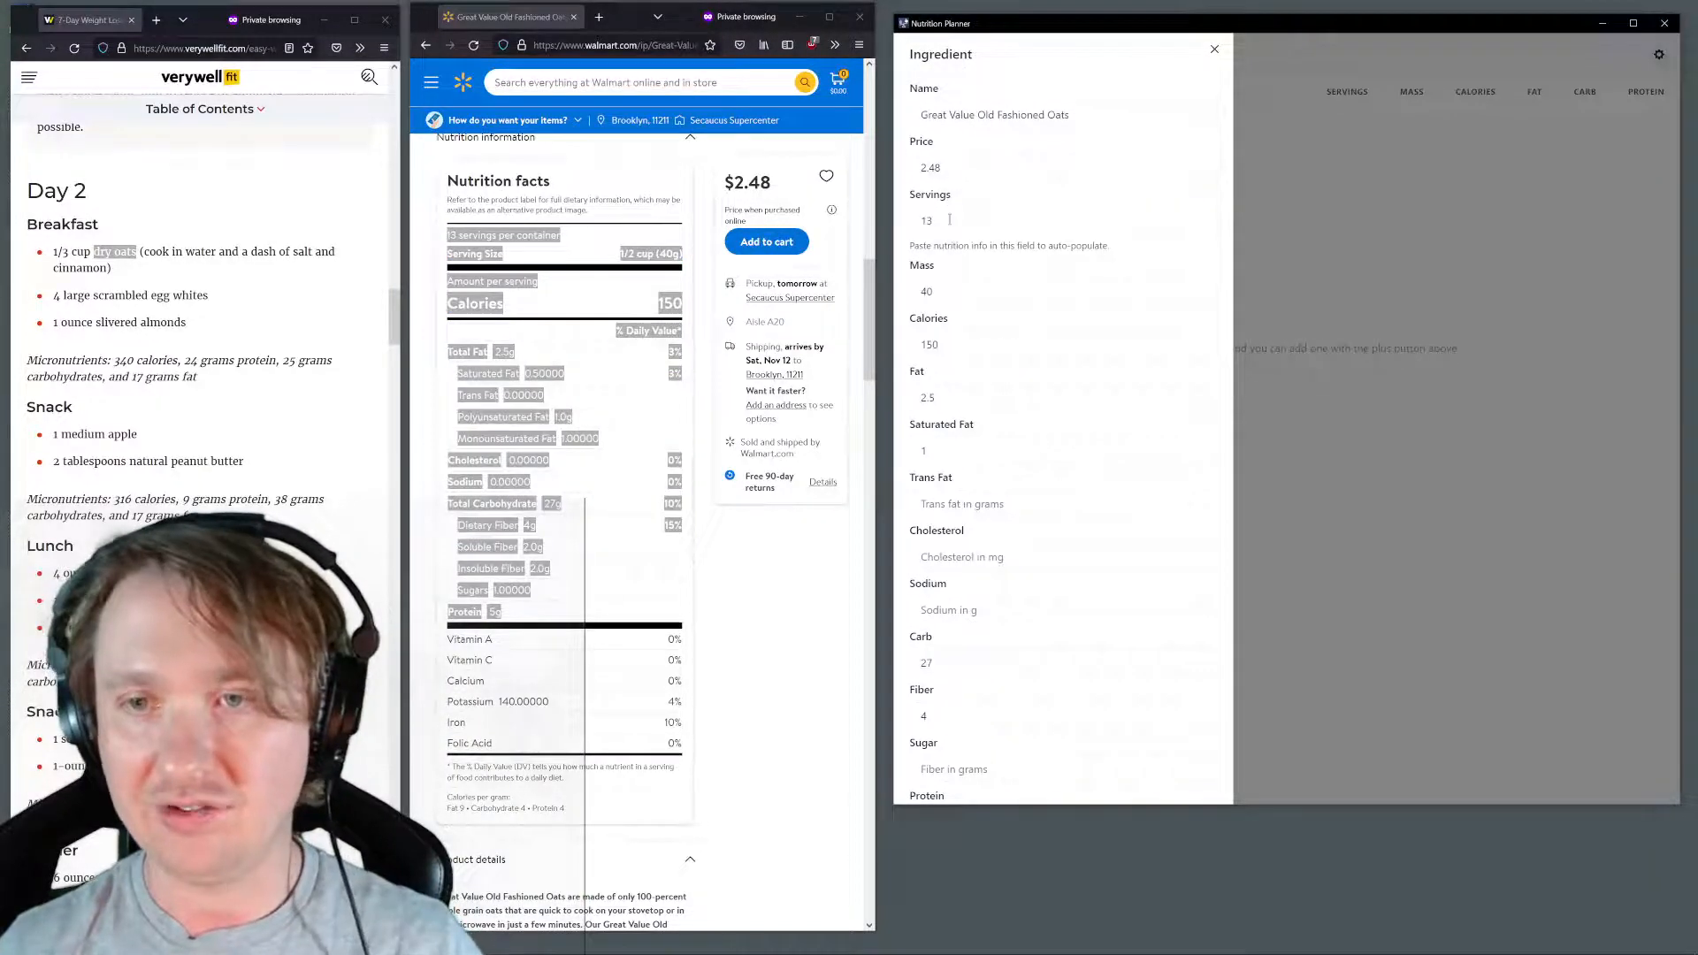
Fill in the oats' missing values with trans fat 0, cholesterol 0, sodium 0 and sugar 1, and submit the item
scroll(964, 221, down, 2)
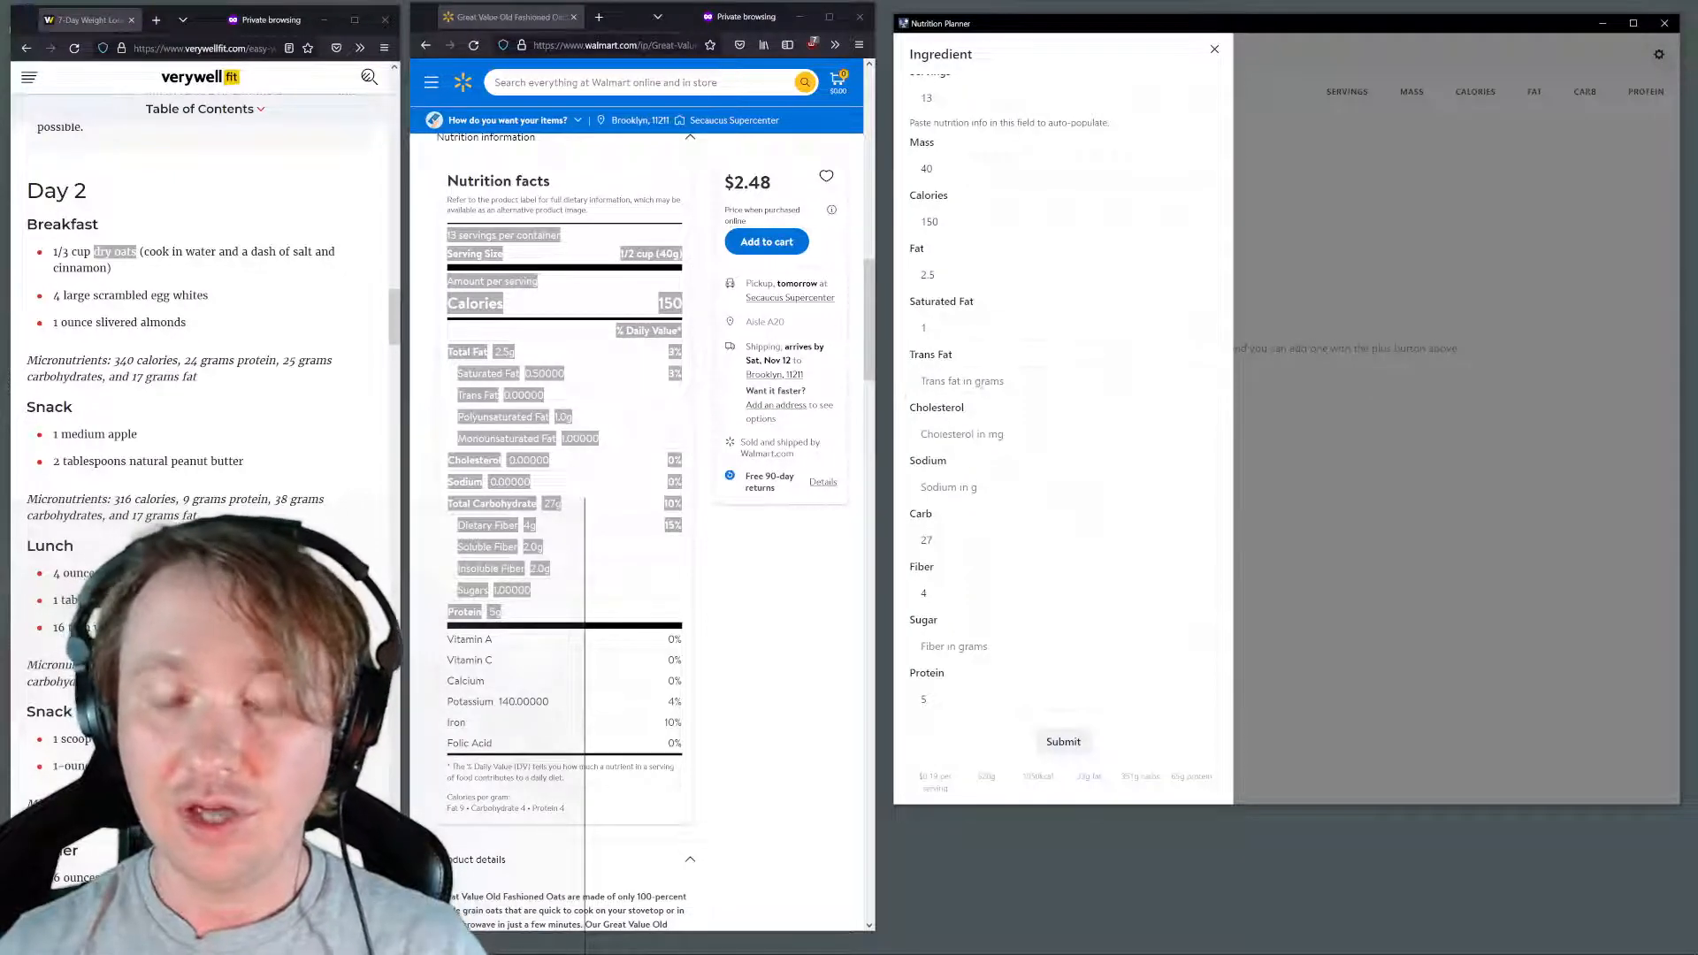
click(1013, 375)
text(0)
key(Tab)
text(0)
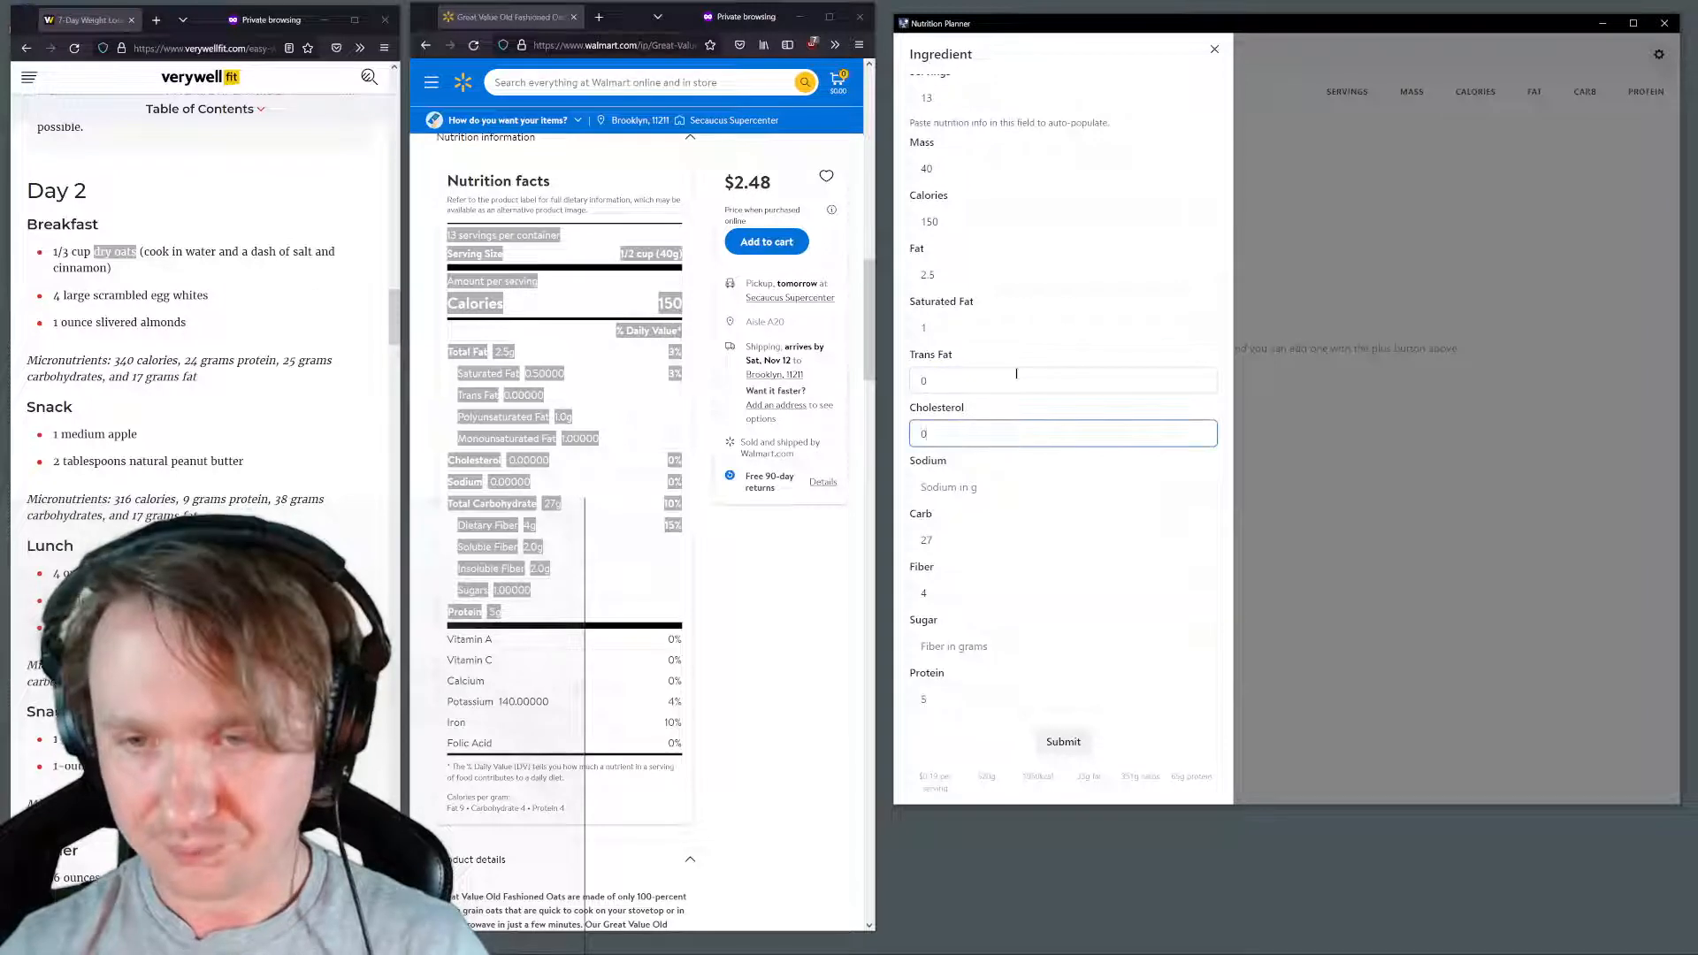
key(Tab)
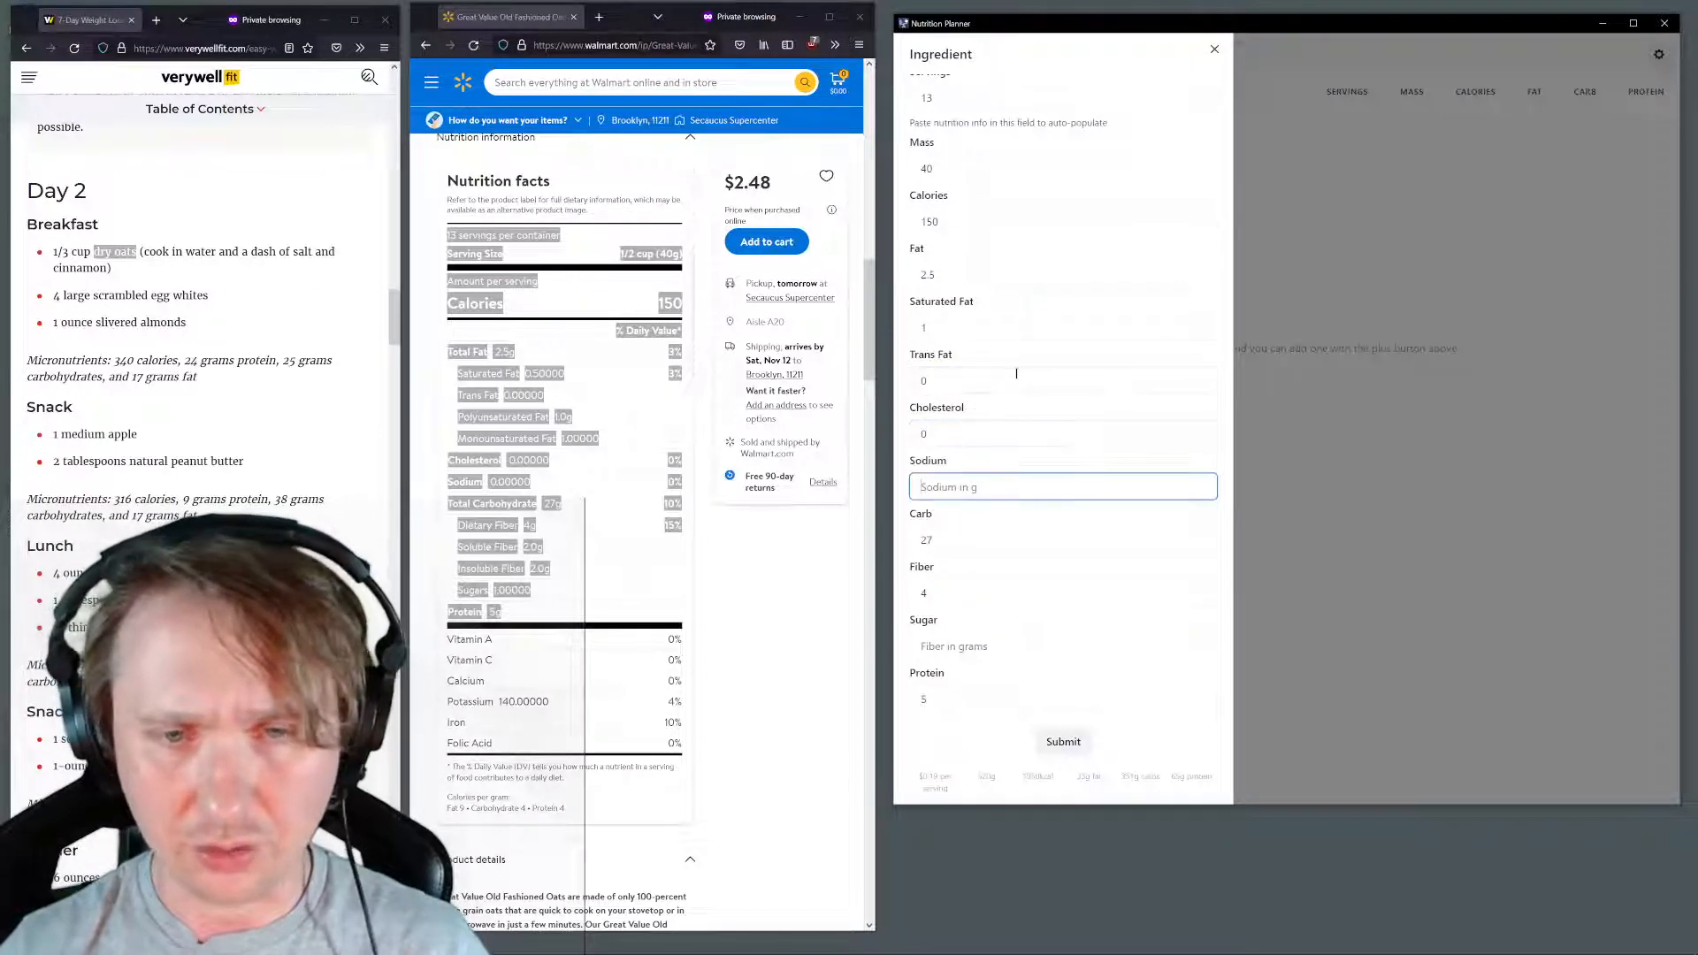
text(0)
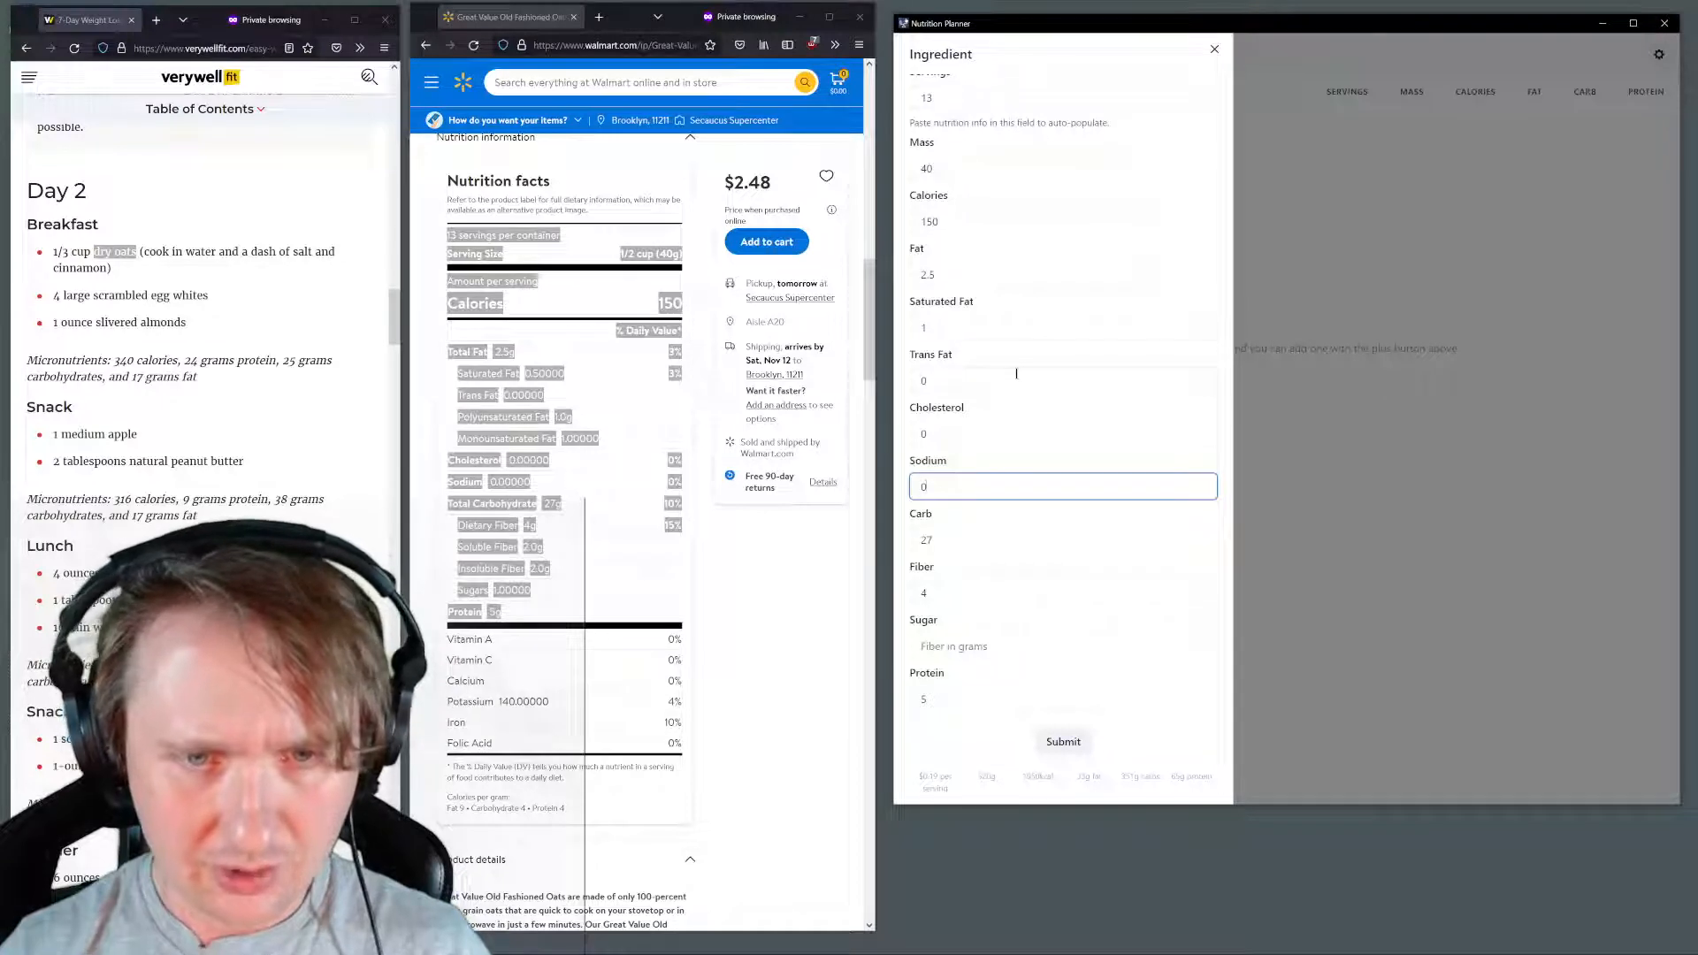
key(Tab)
key(Tab)
key(Tab)
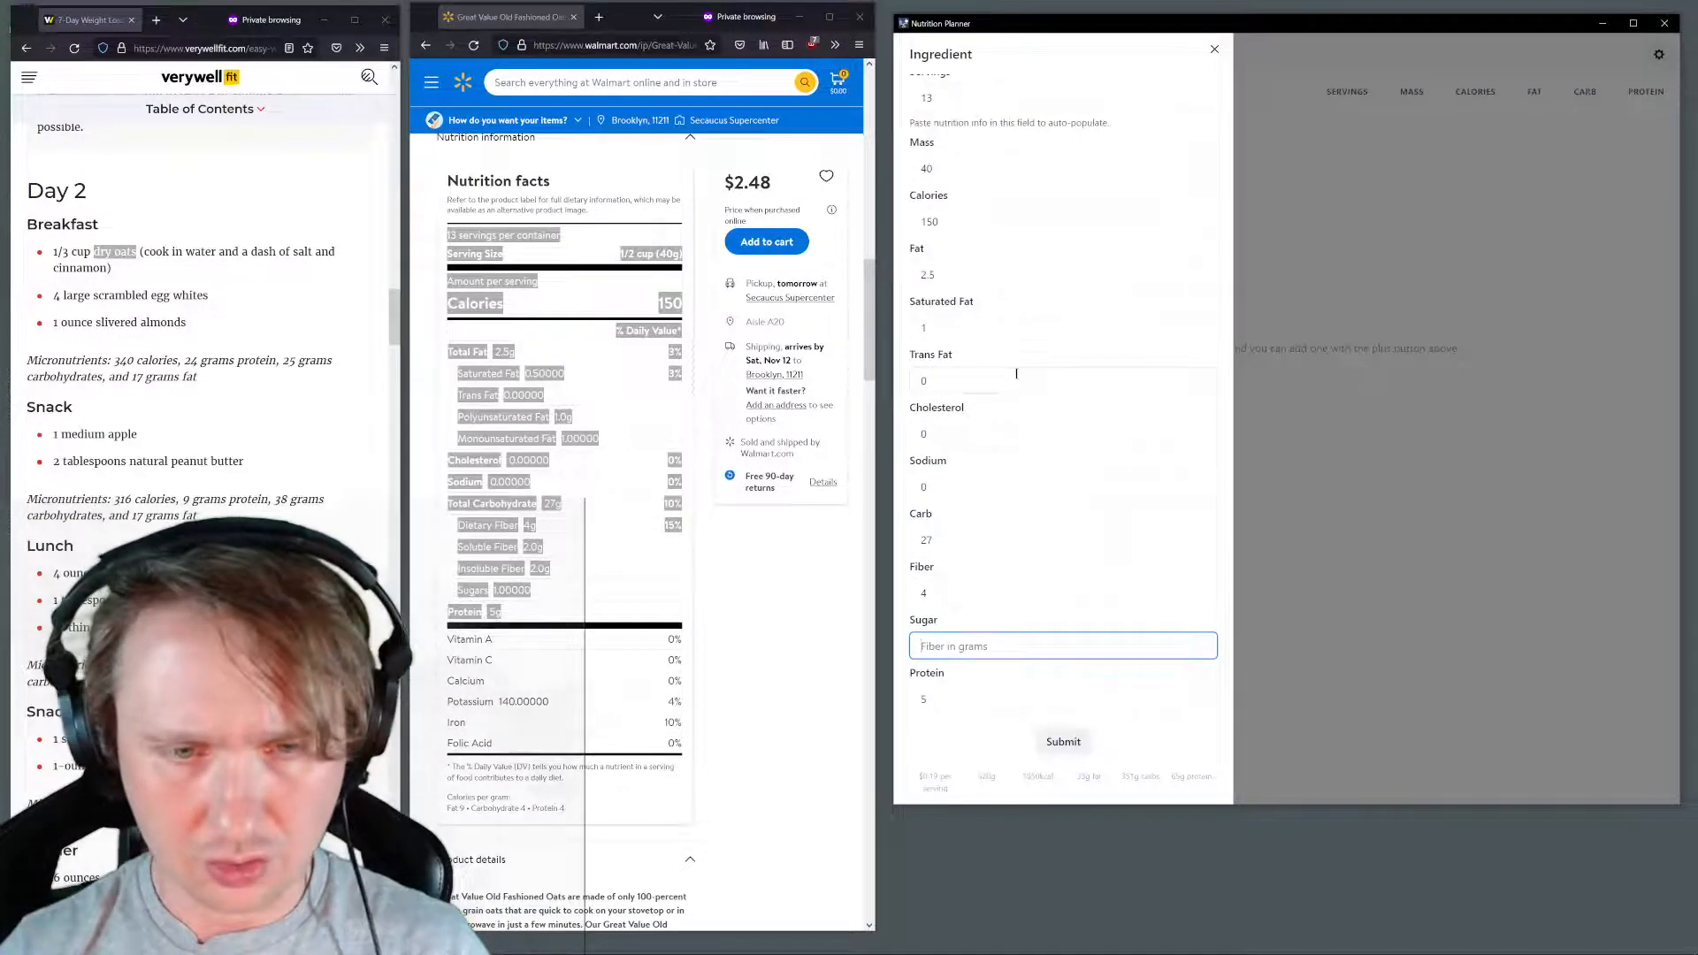
text(1)
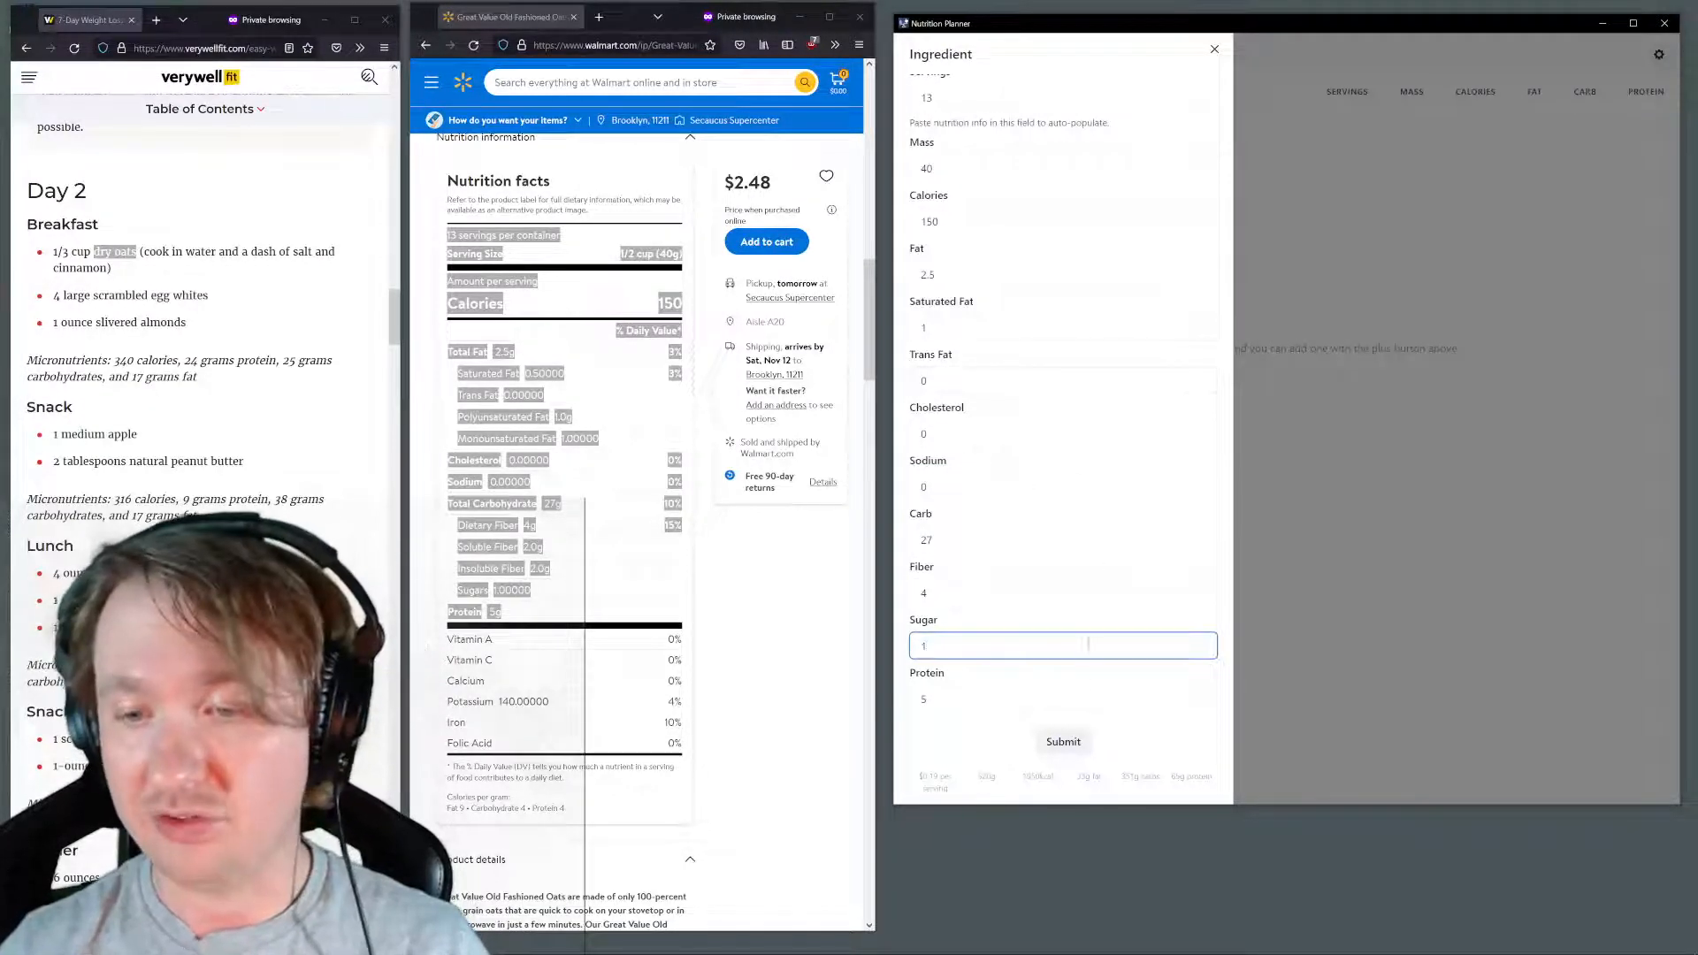
click(1053, 741)
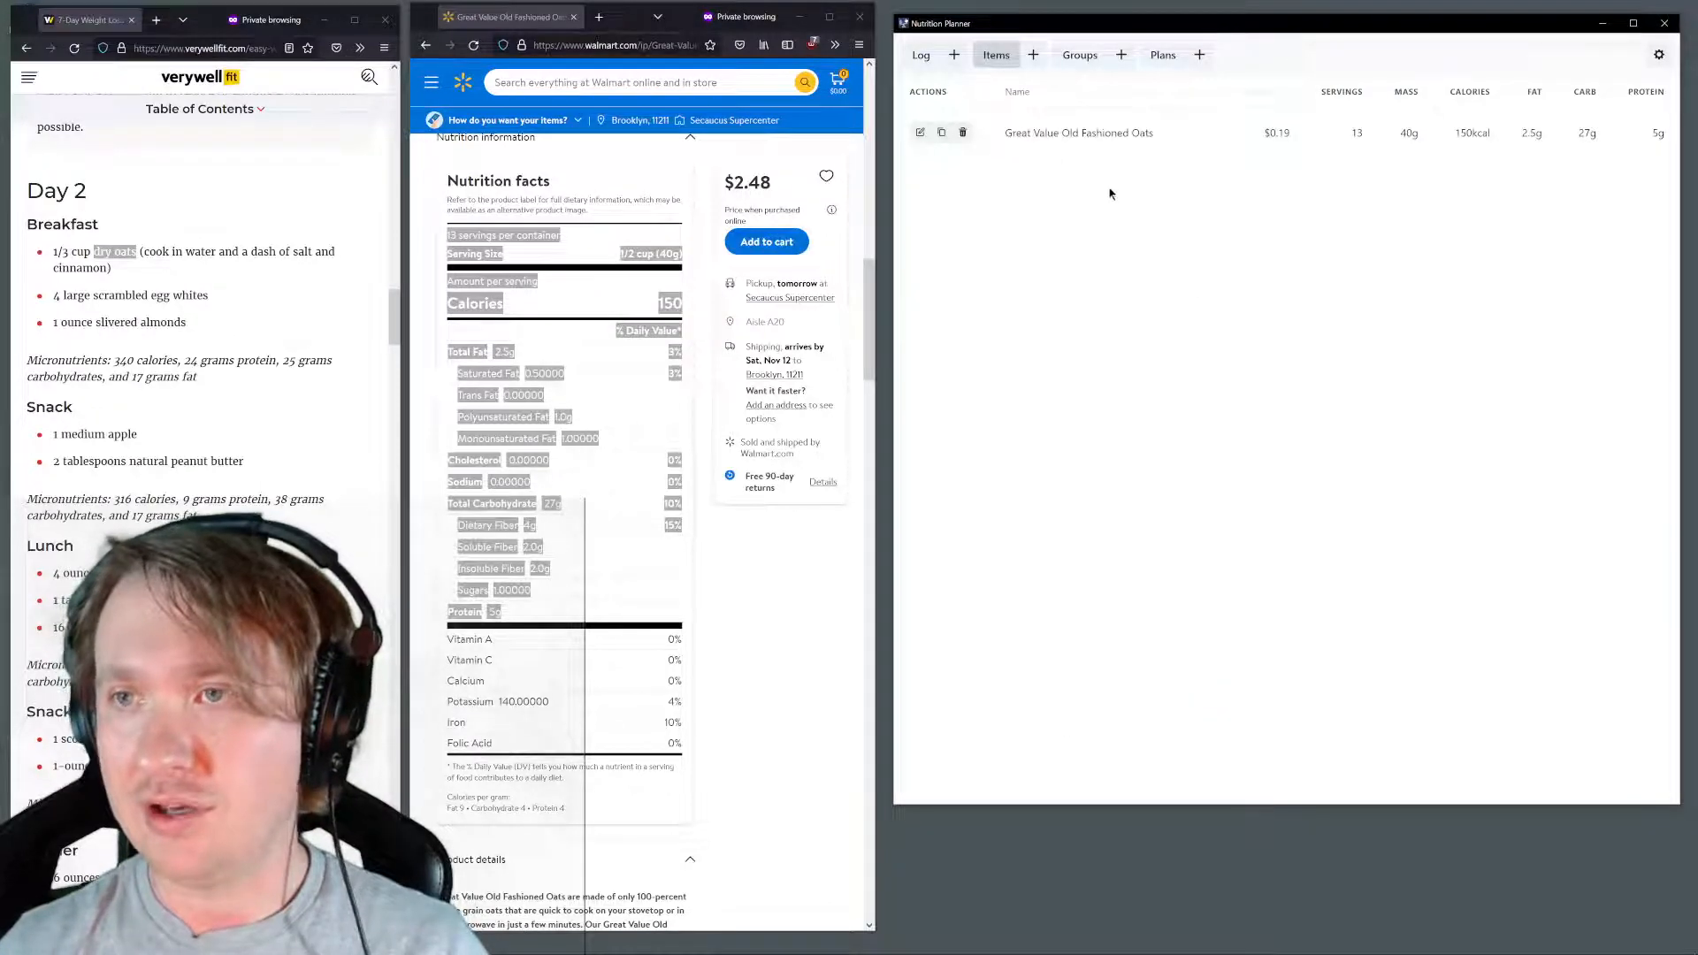
Review the new oats item's price, servings, mass, calories and macronutrients in the items list
drag(1007, 134, 1674, 127)
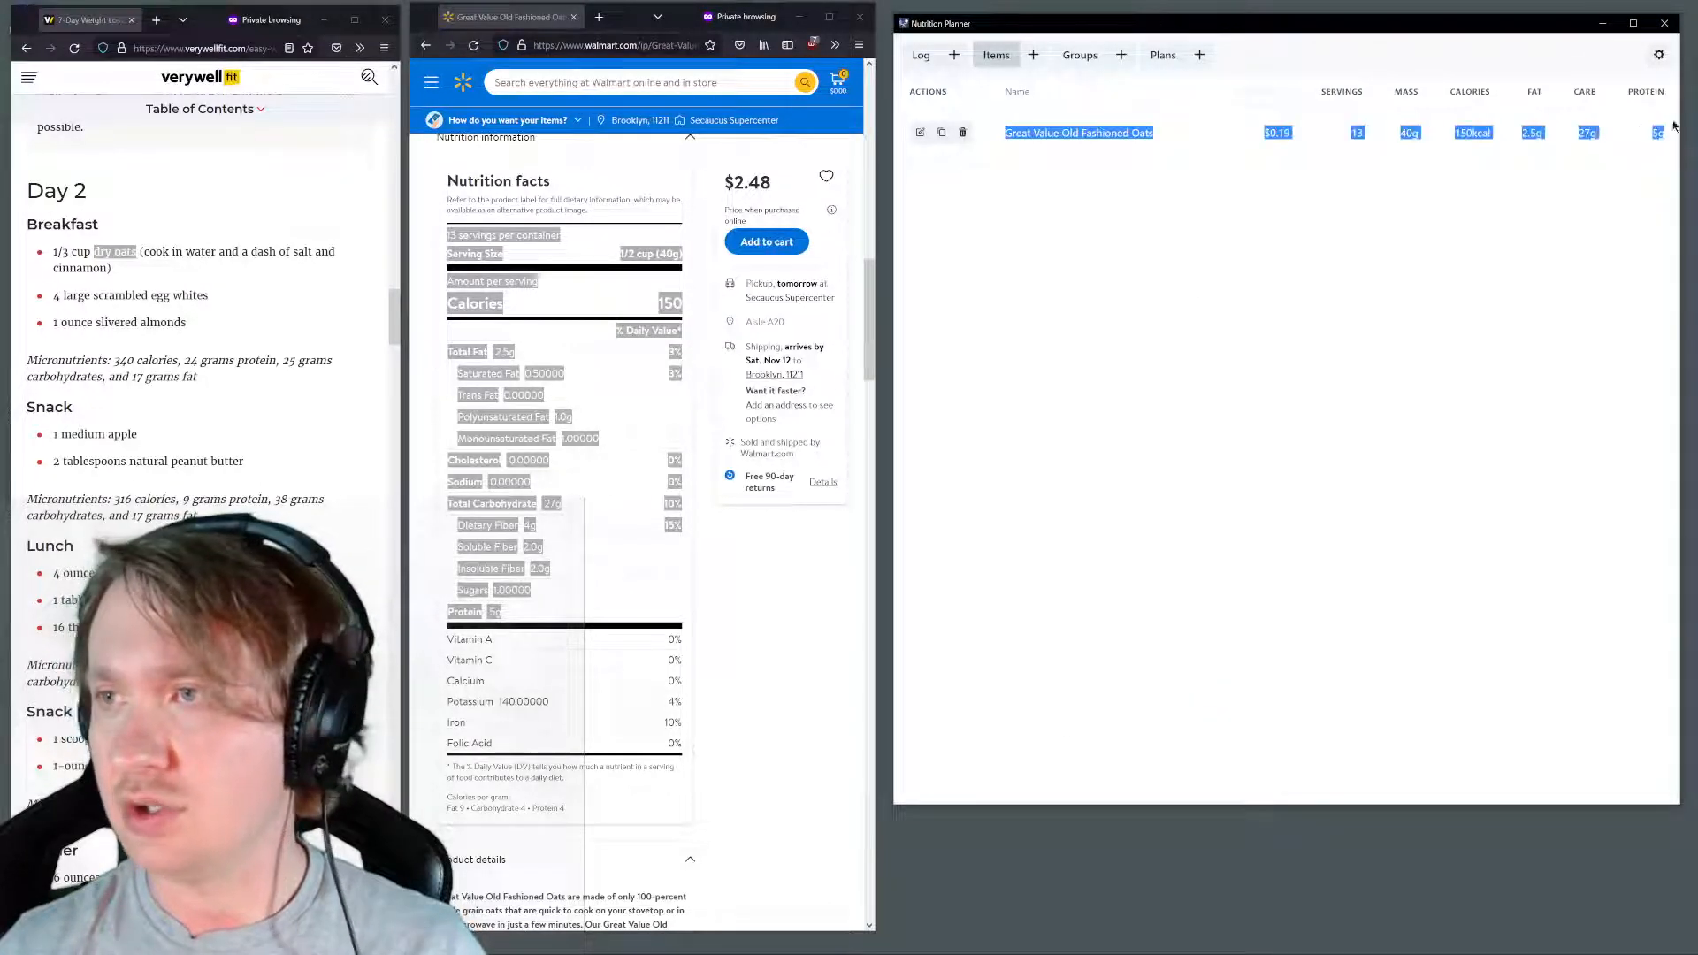
click(1439, 174)
double_click(1272, 134)
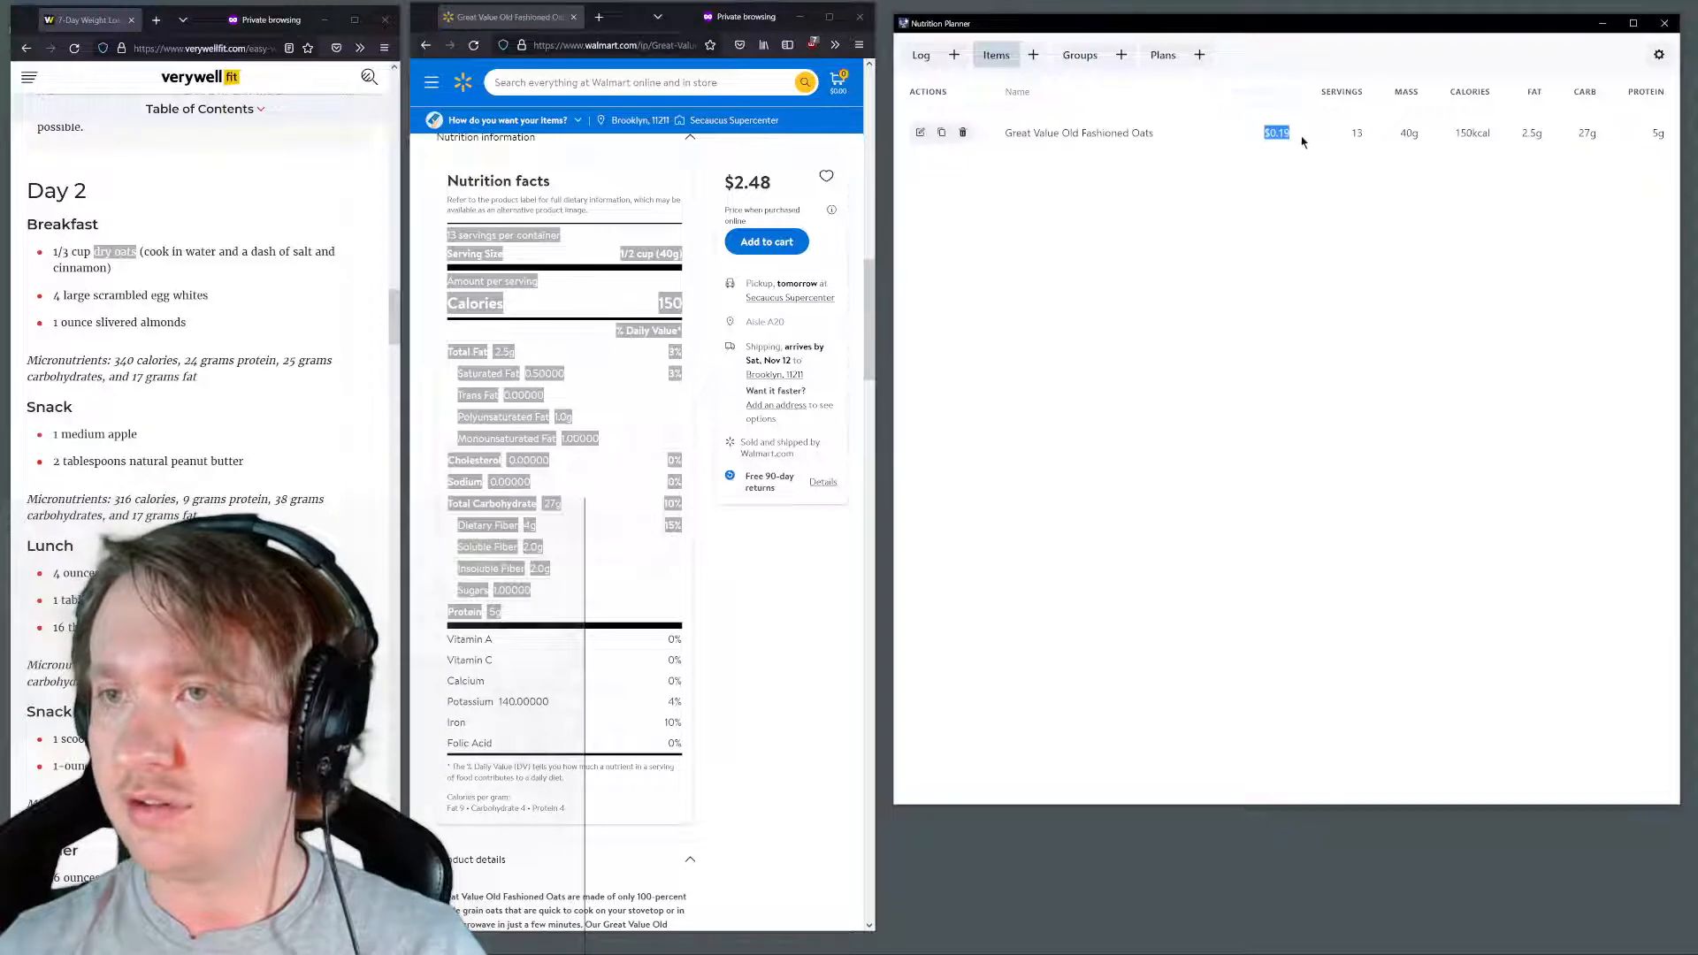
double_click(1357, 134)
drag(1394, 137, 1676, 137)
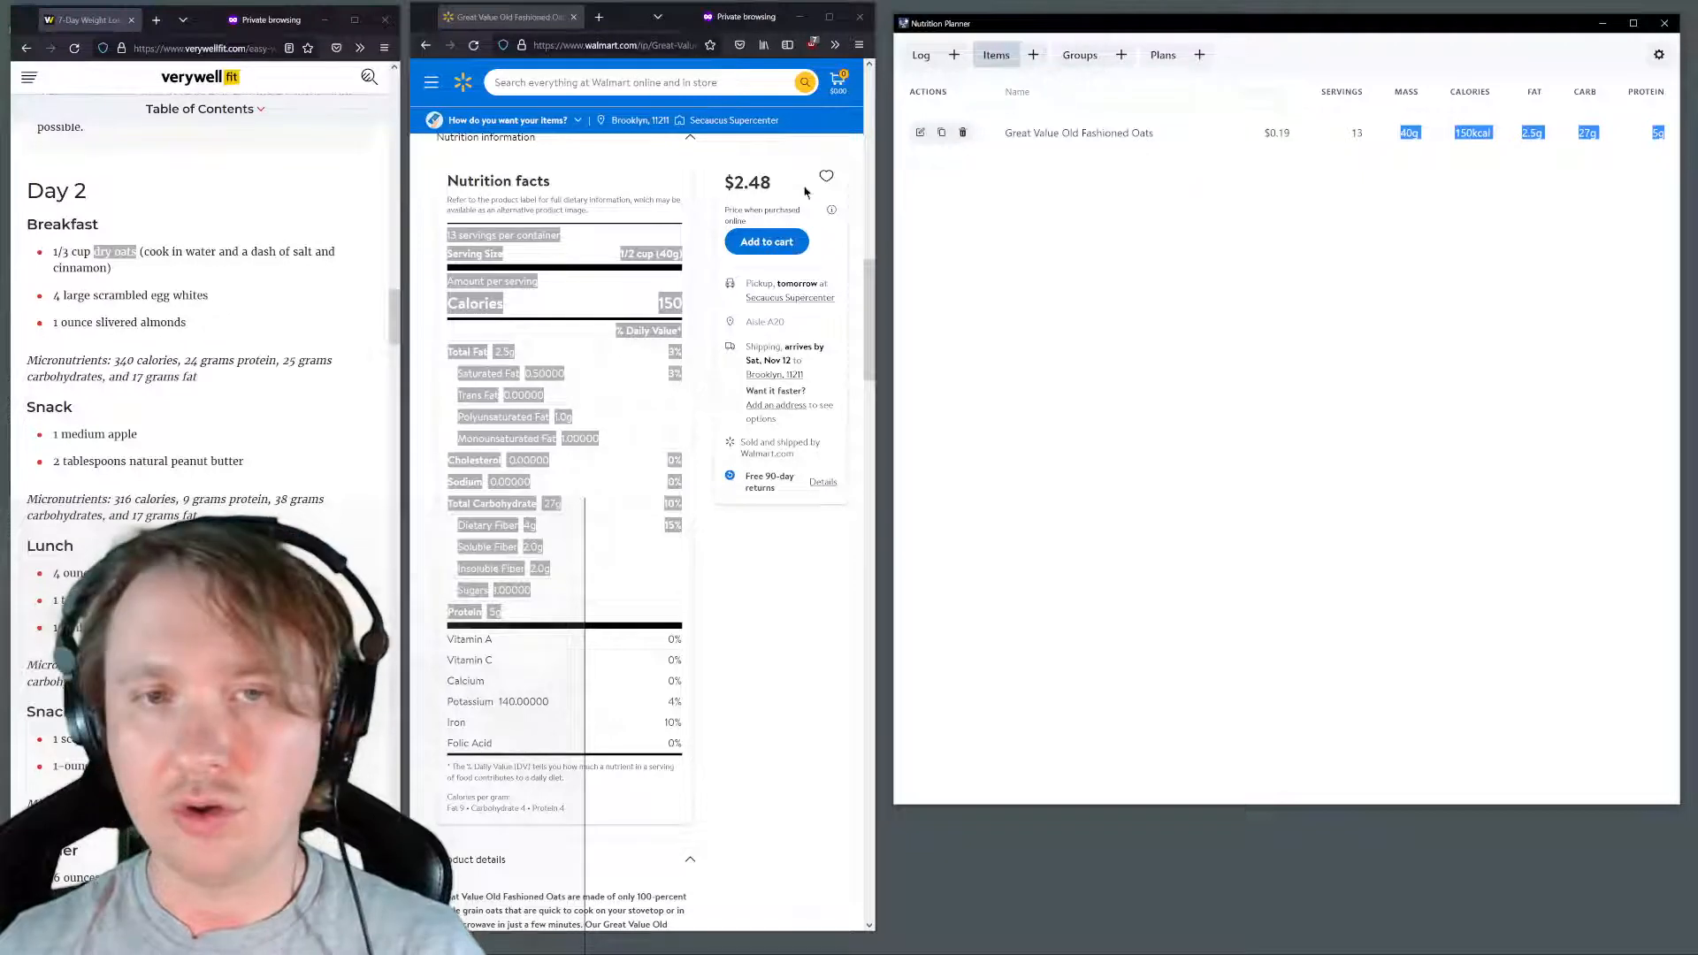
Search Walmart for "egg whites" copied from the Day 2 breakfast and open the Great Value 100% Liquid Egg Whites, 32 oz product page
scroll(776, 210, up, 2)
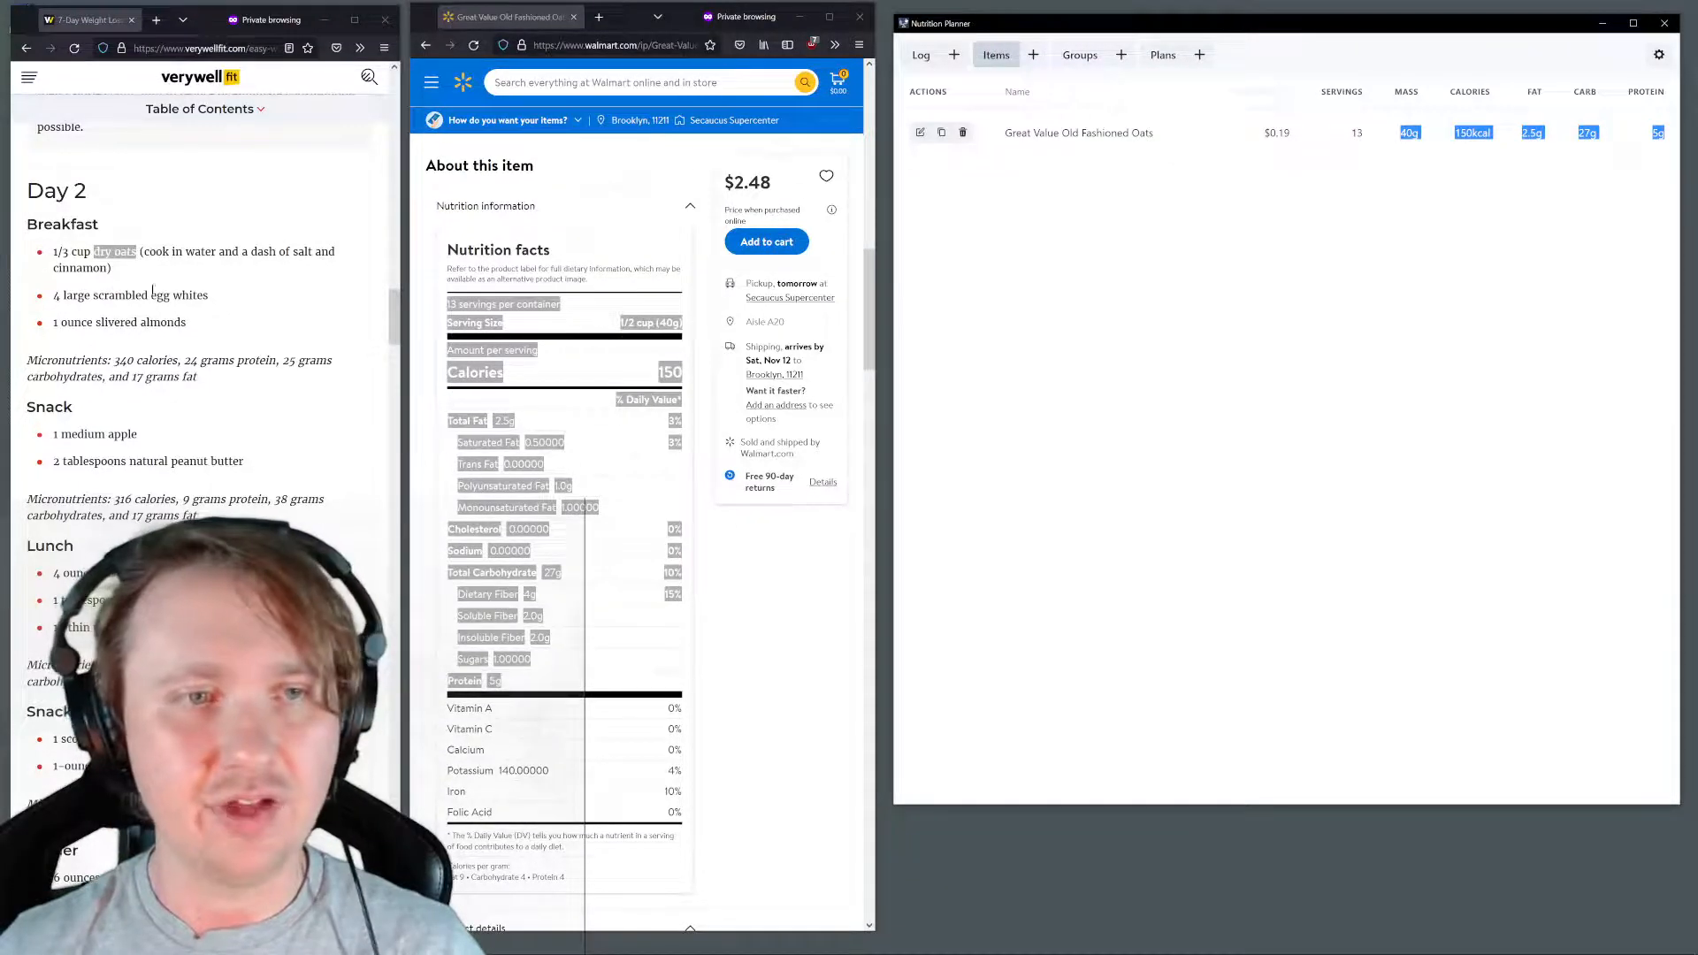
drag(151, 297, 209, 297)
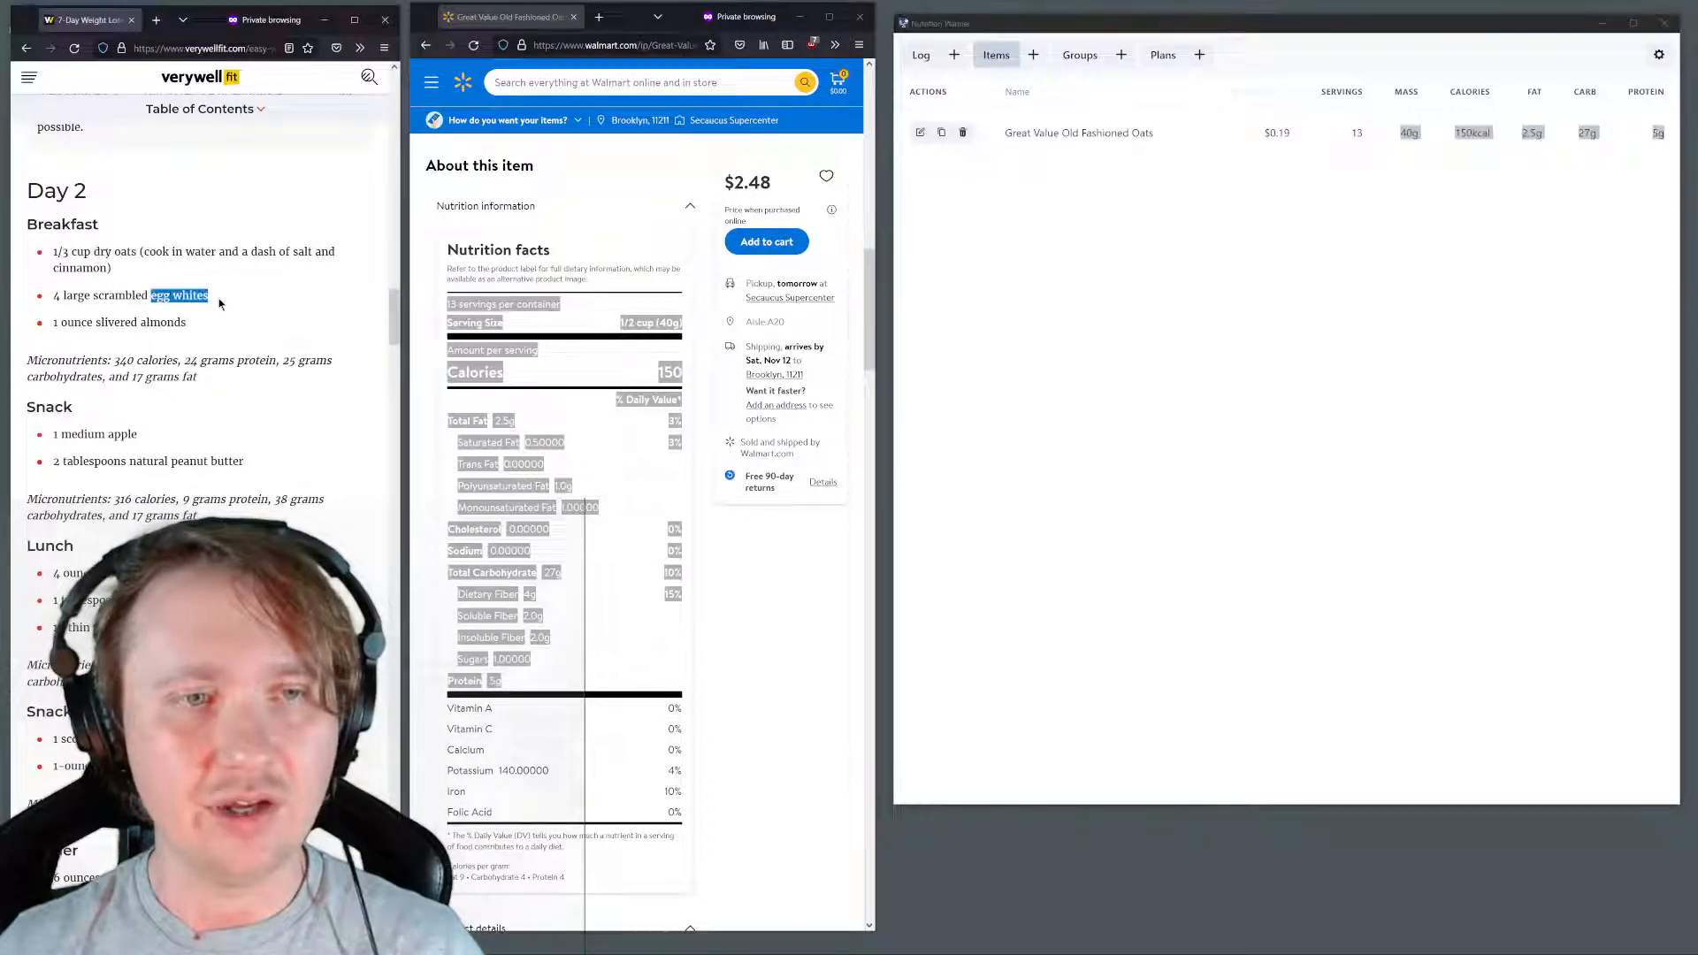
key(ctrl+c)
click(559, 84)
key(ctrl+v)
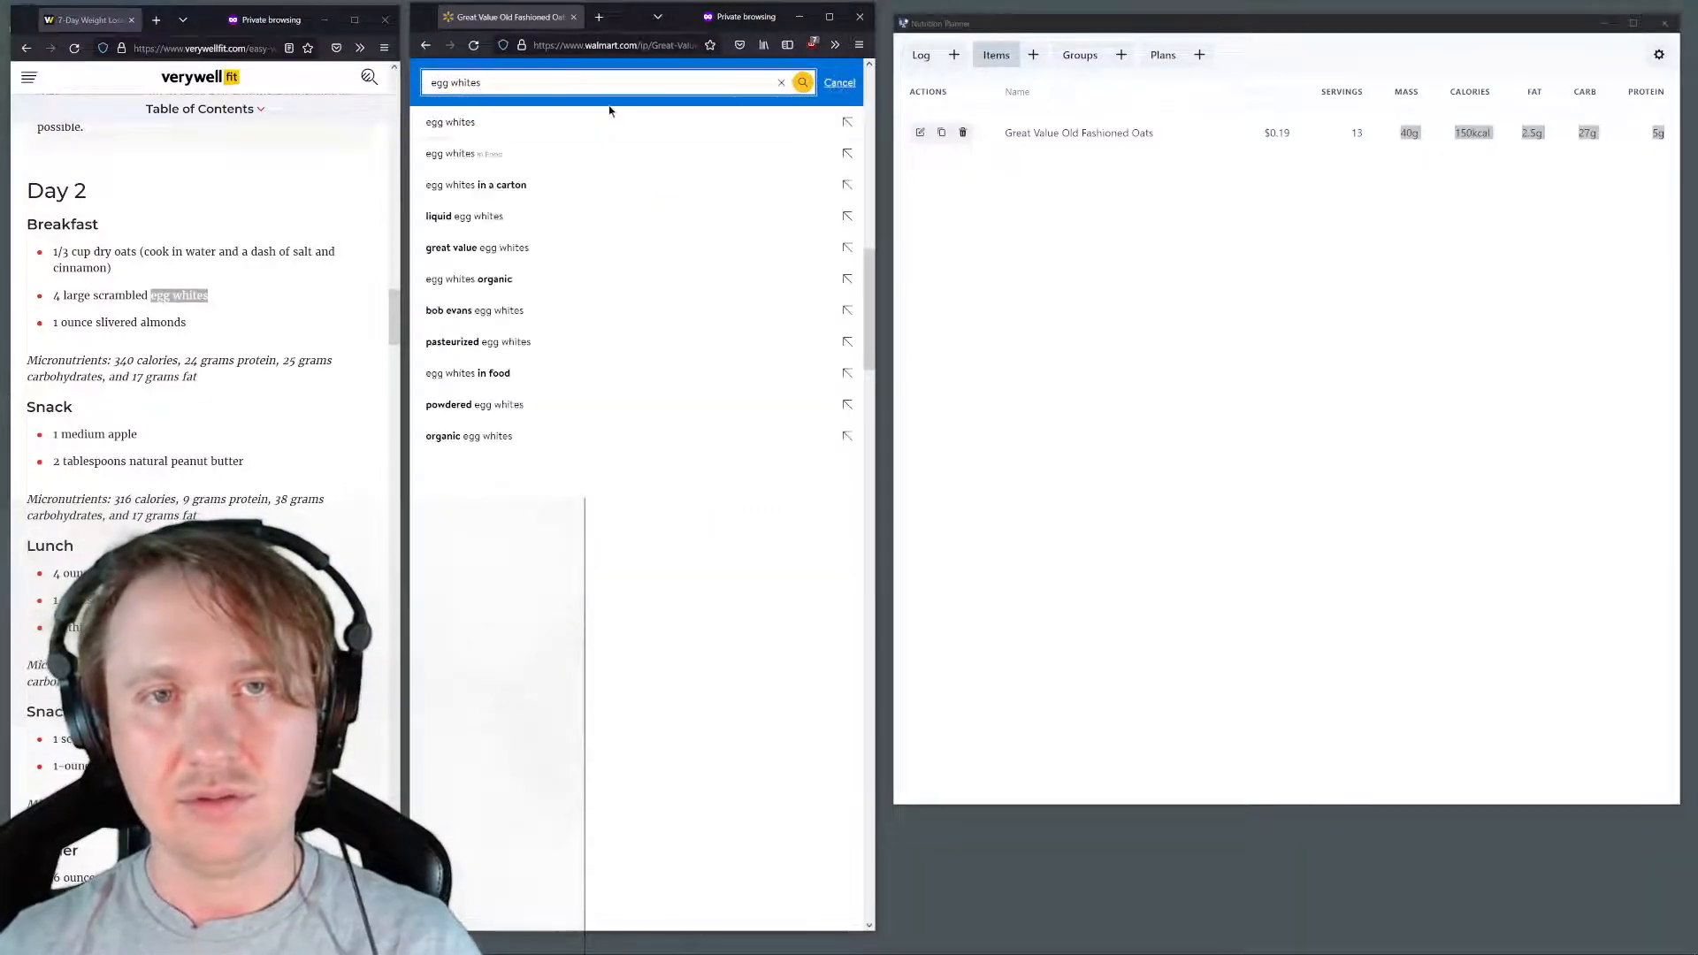
click(611, 115)
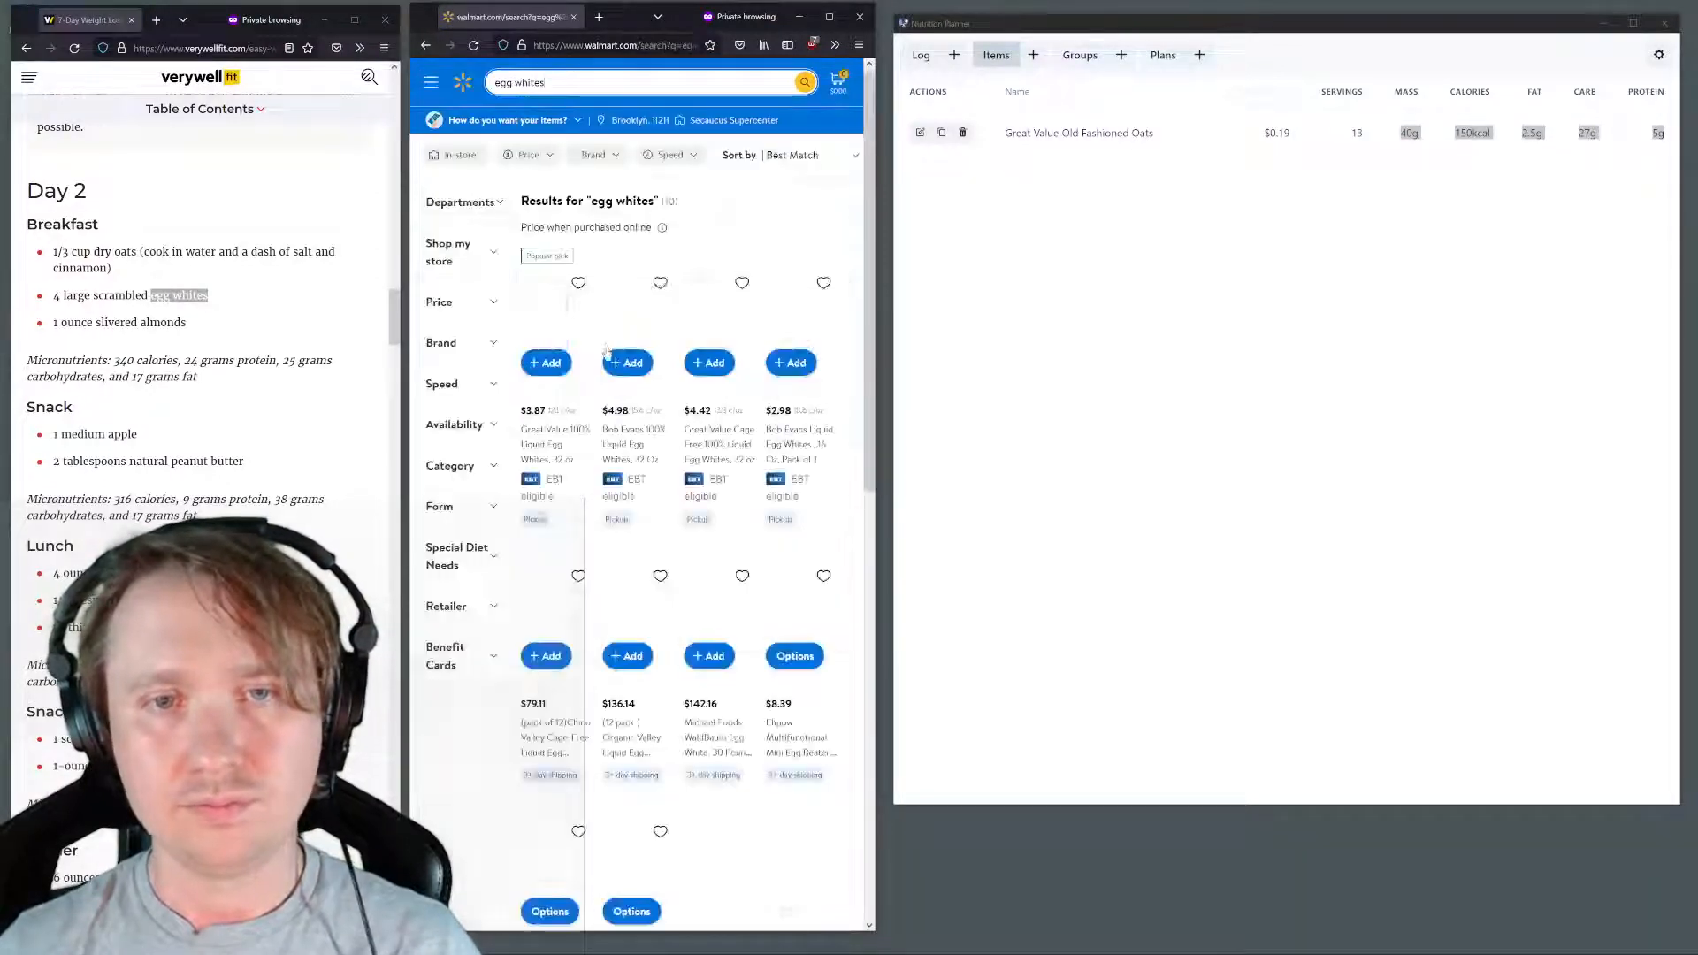
click(579, 333)
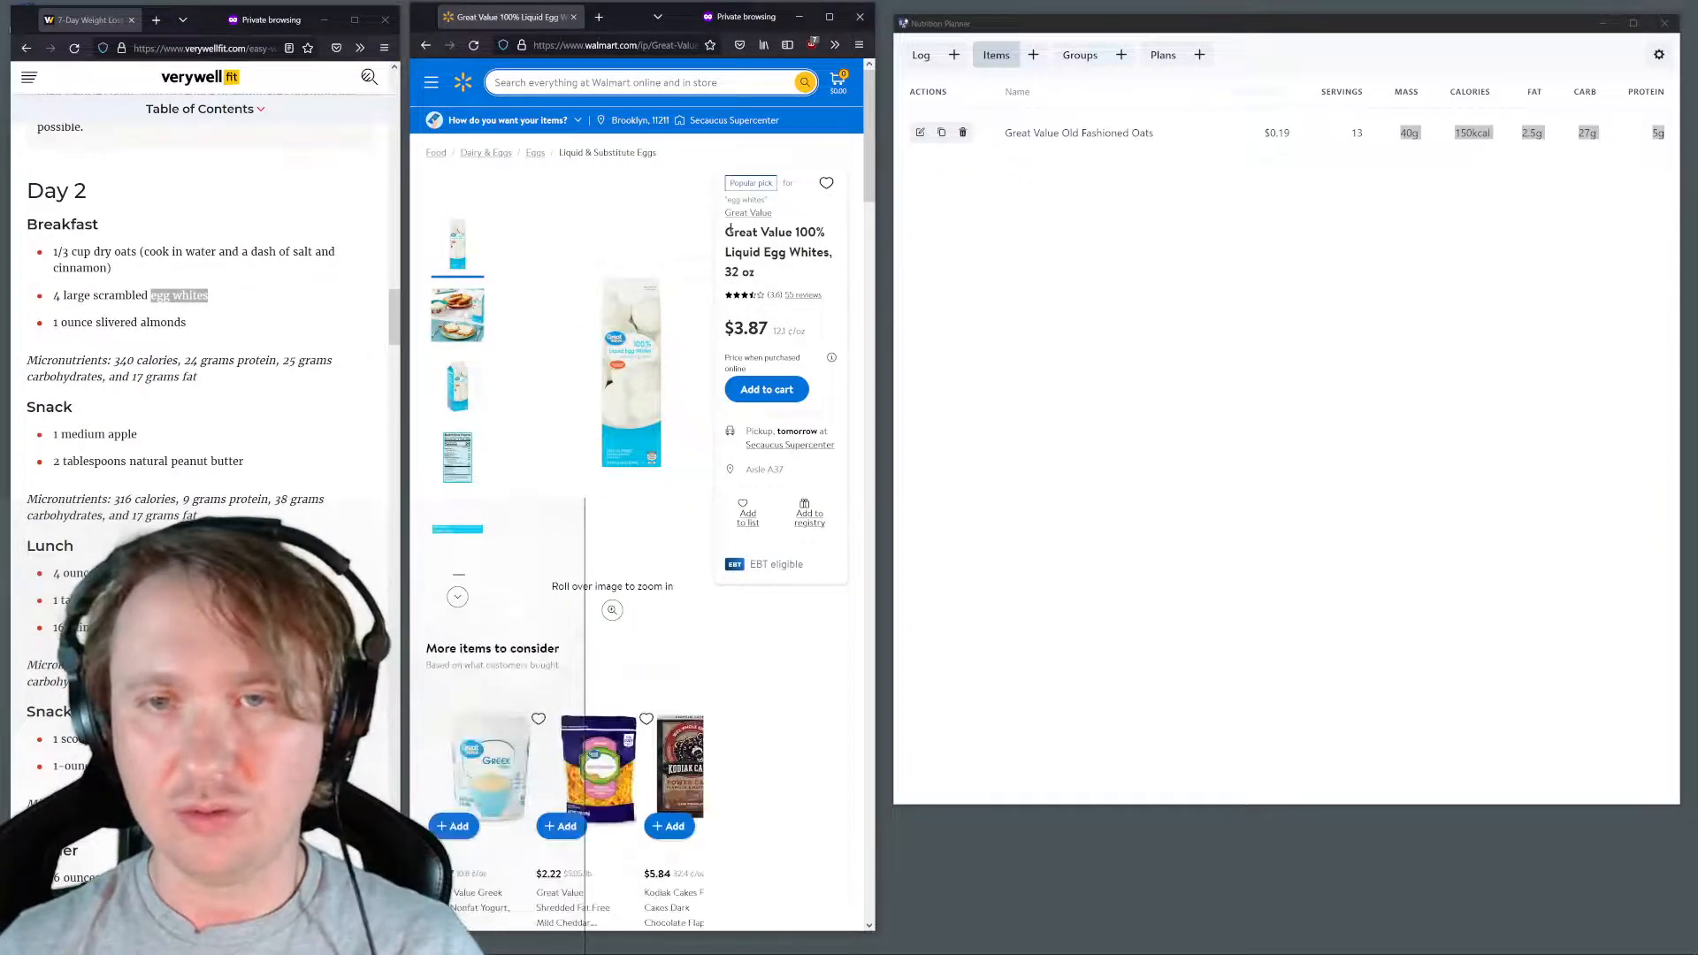
Add a new item in Nutrition Planner using the copied product name "Great Value 100% Liquid Egg Whites" and a price of 3.87
mouse_move(727, 231)
mouse_down()
mouse_move(832, 254)
mouse_move(715, 234)
mouse_up()
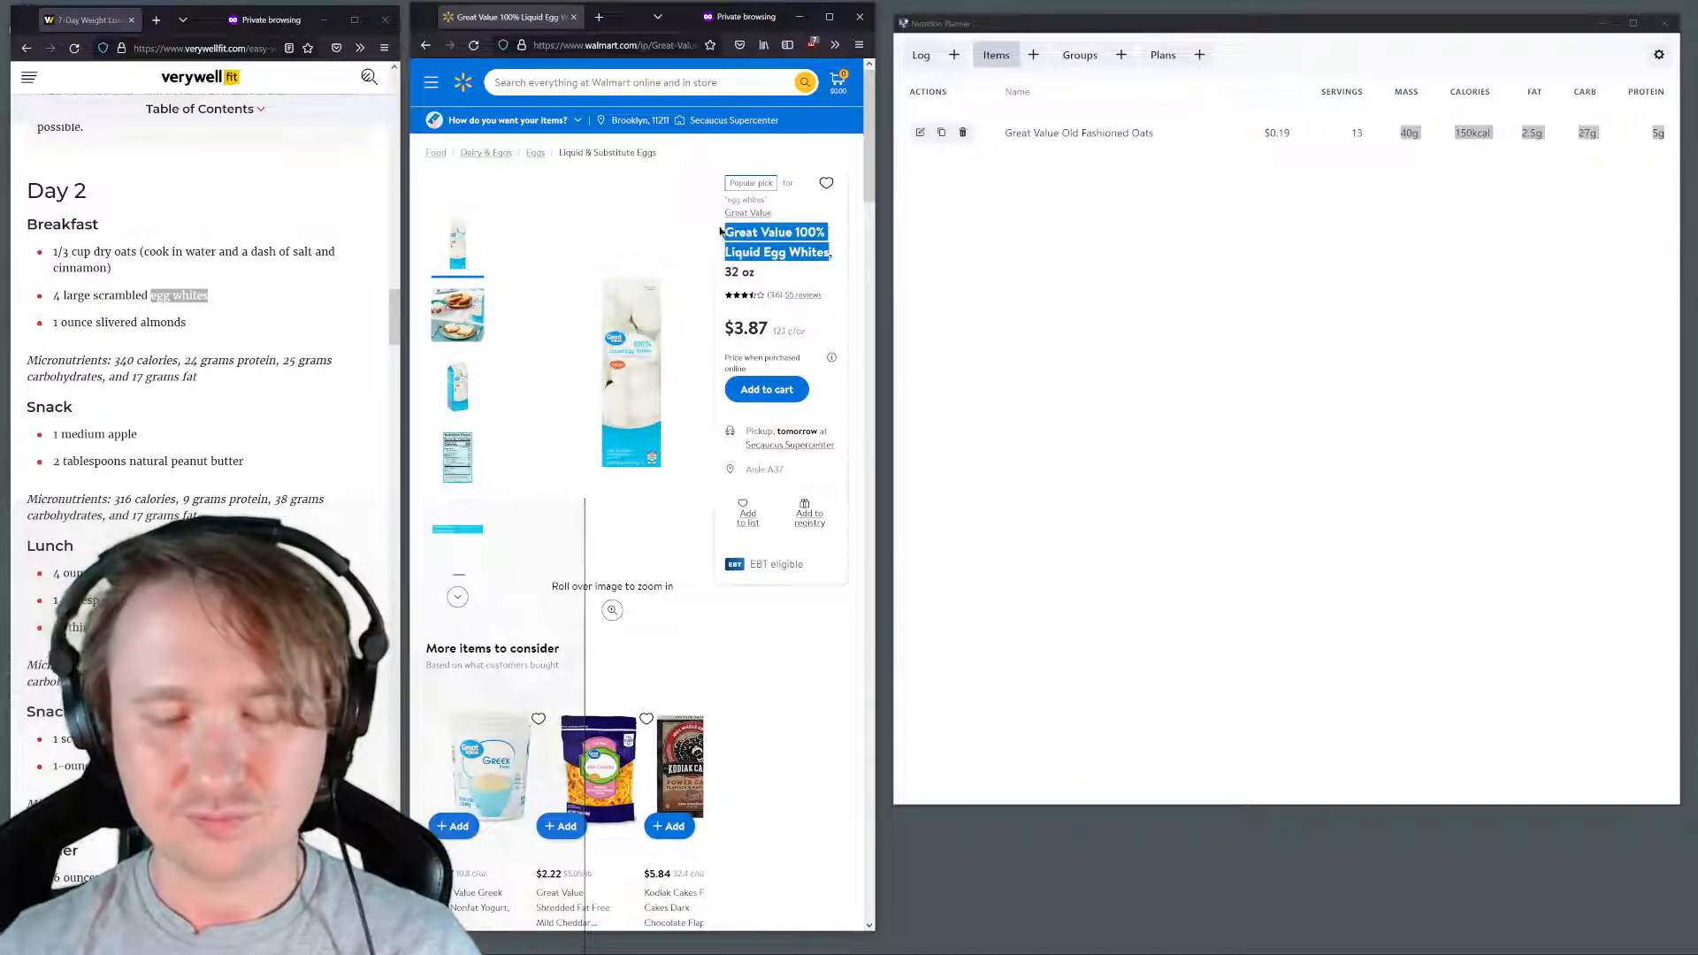
key(ctrl+c)
click(1033, 55)
click(971, 119)
key(ctrl+v)
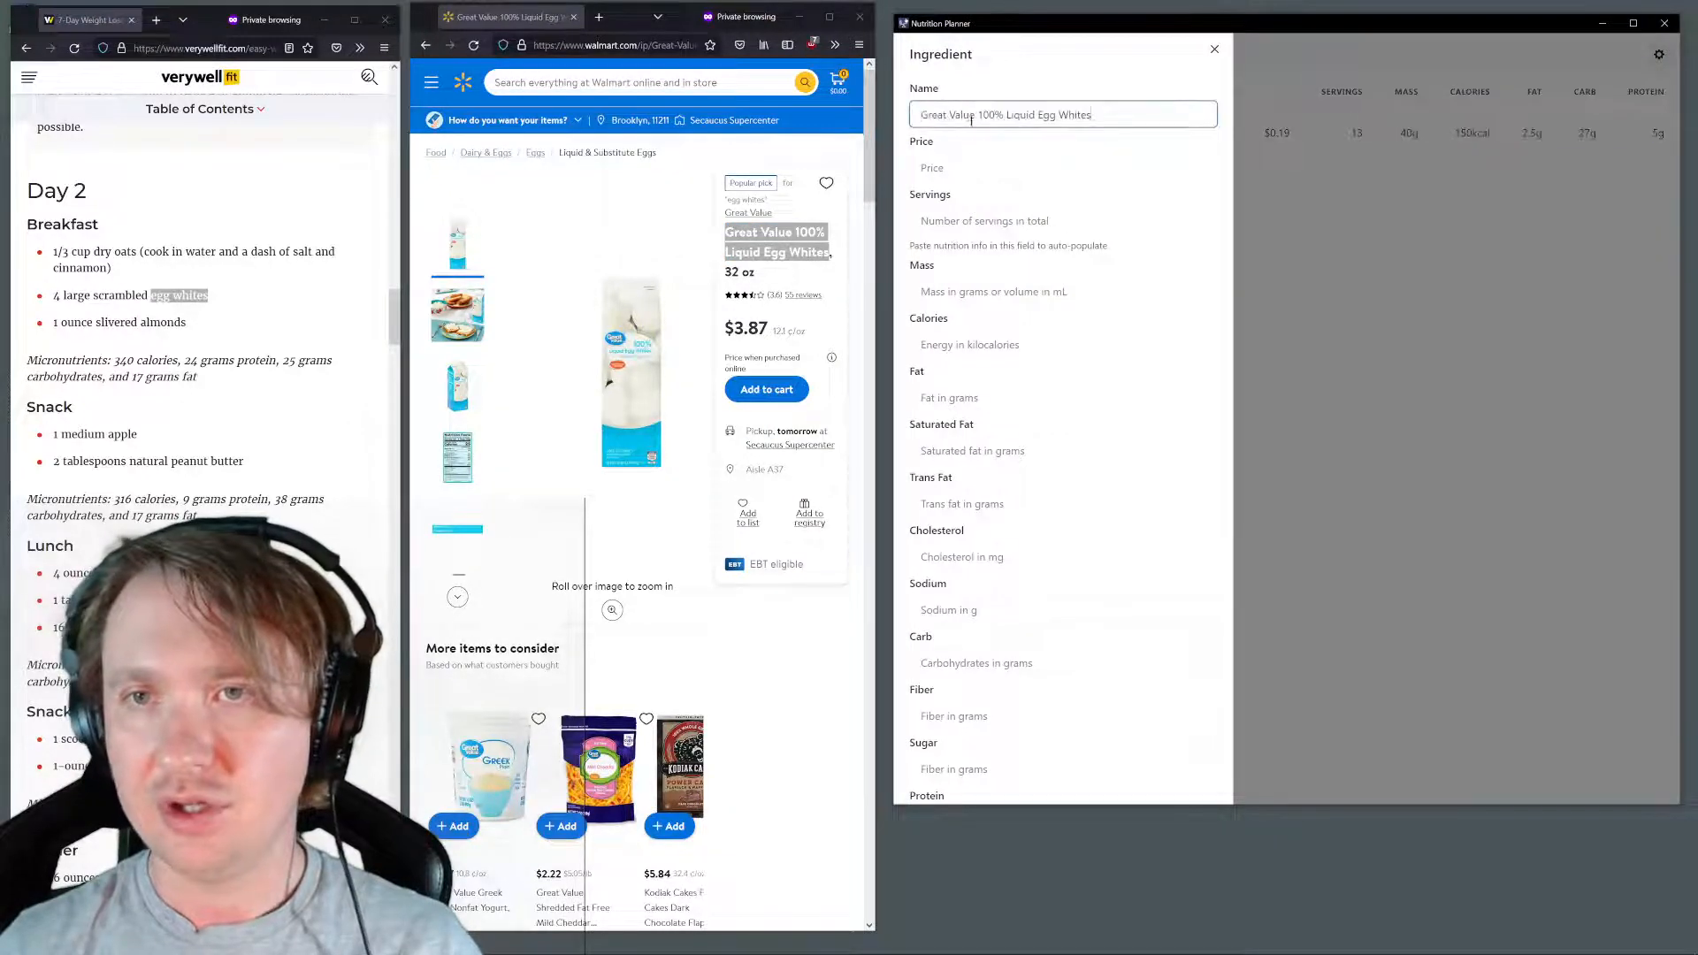
click(964, 159)
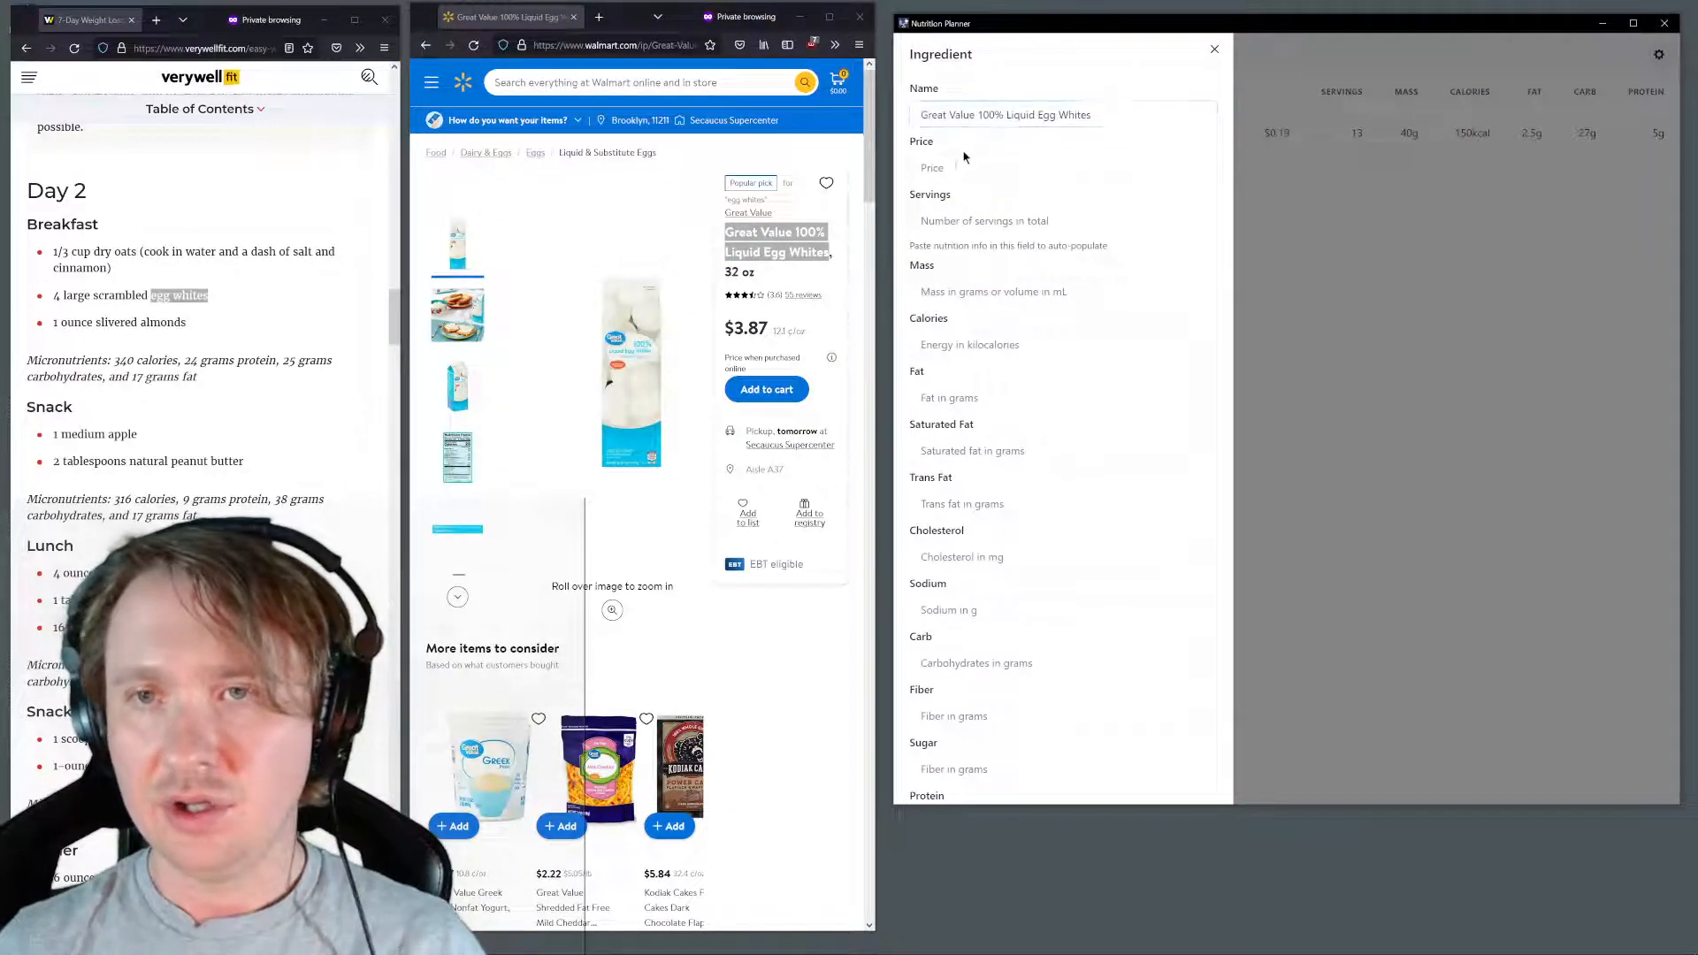
text(3.)
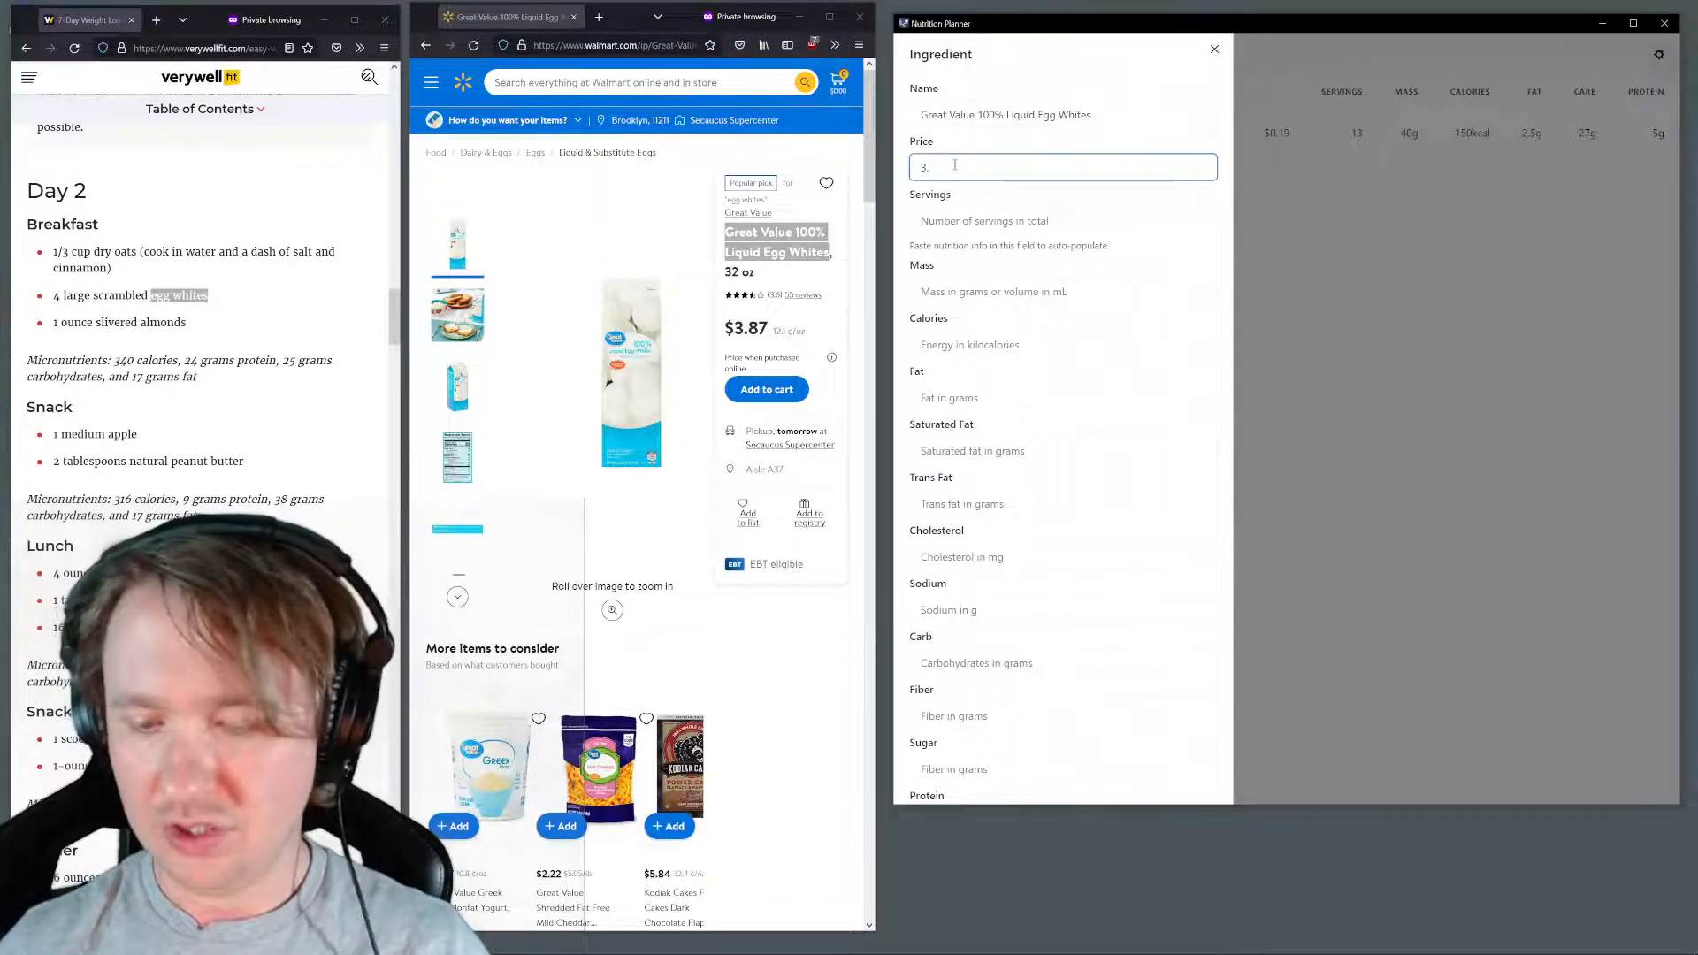
text(87)
Copy the egg whites' nutrition facts from the servings line through folic acid and paste them into the item's Servings field to auto-populate it
click(934, 215)
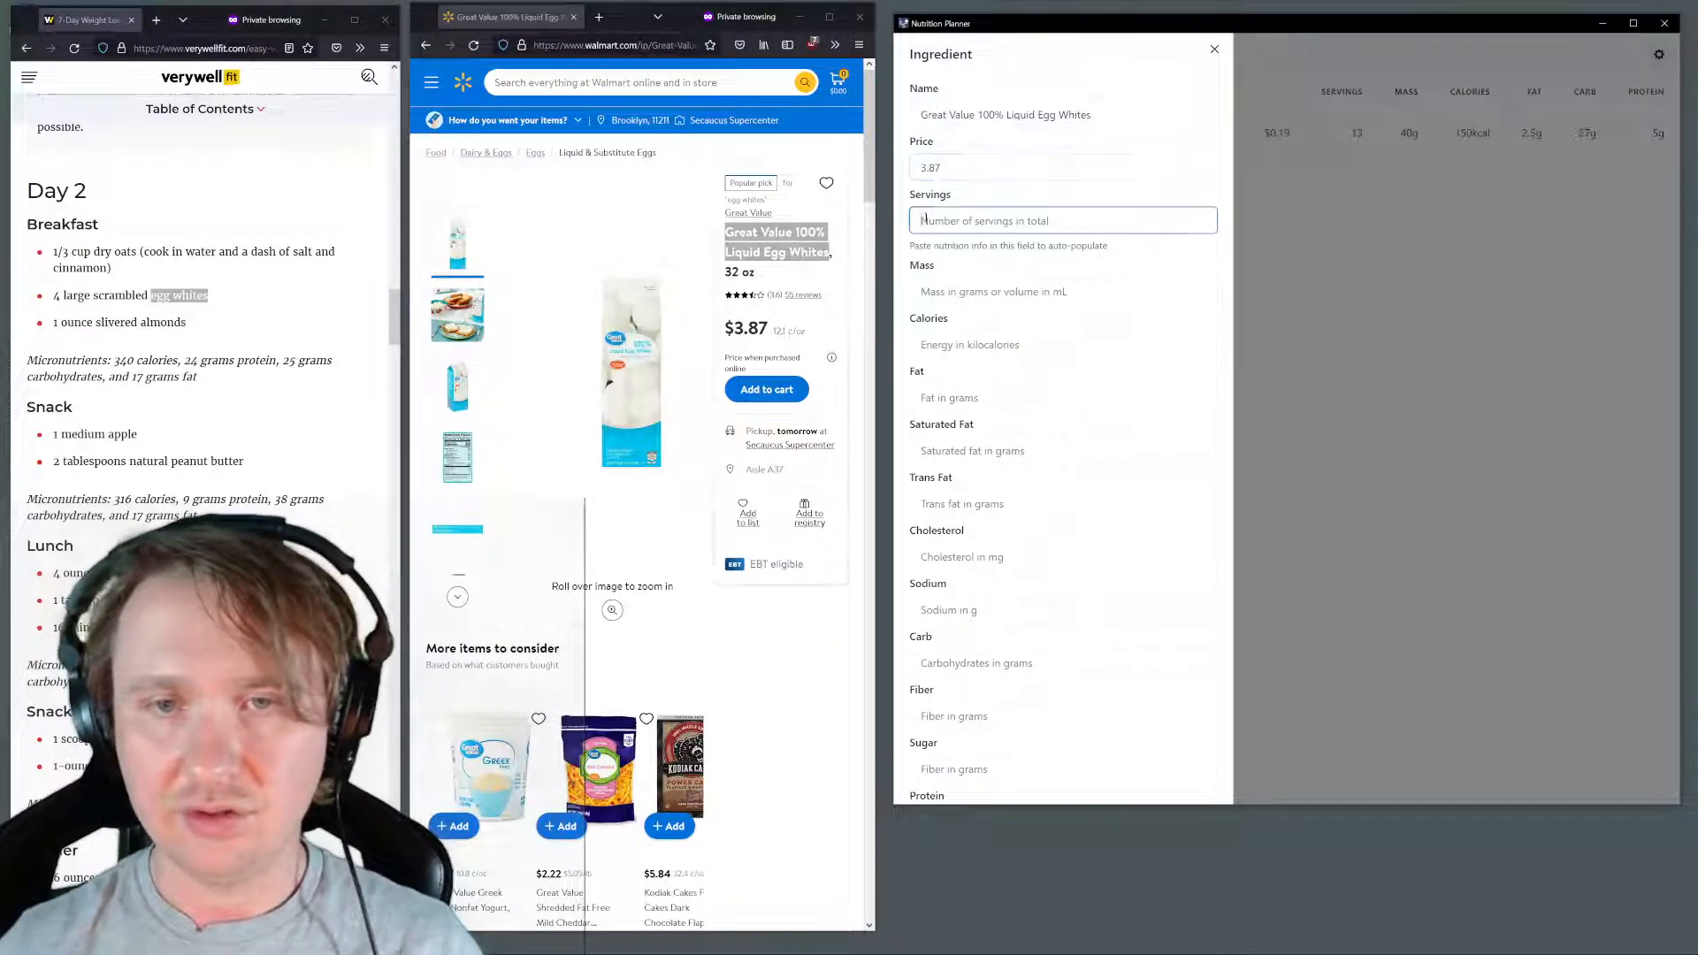
scroll(506, 331, down, 10)
scroll(506, 331, up, 3)
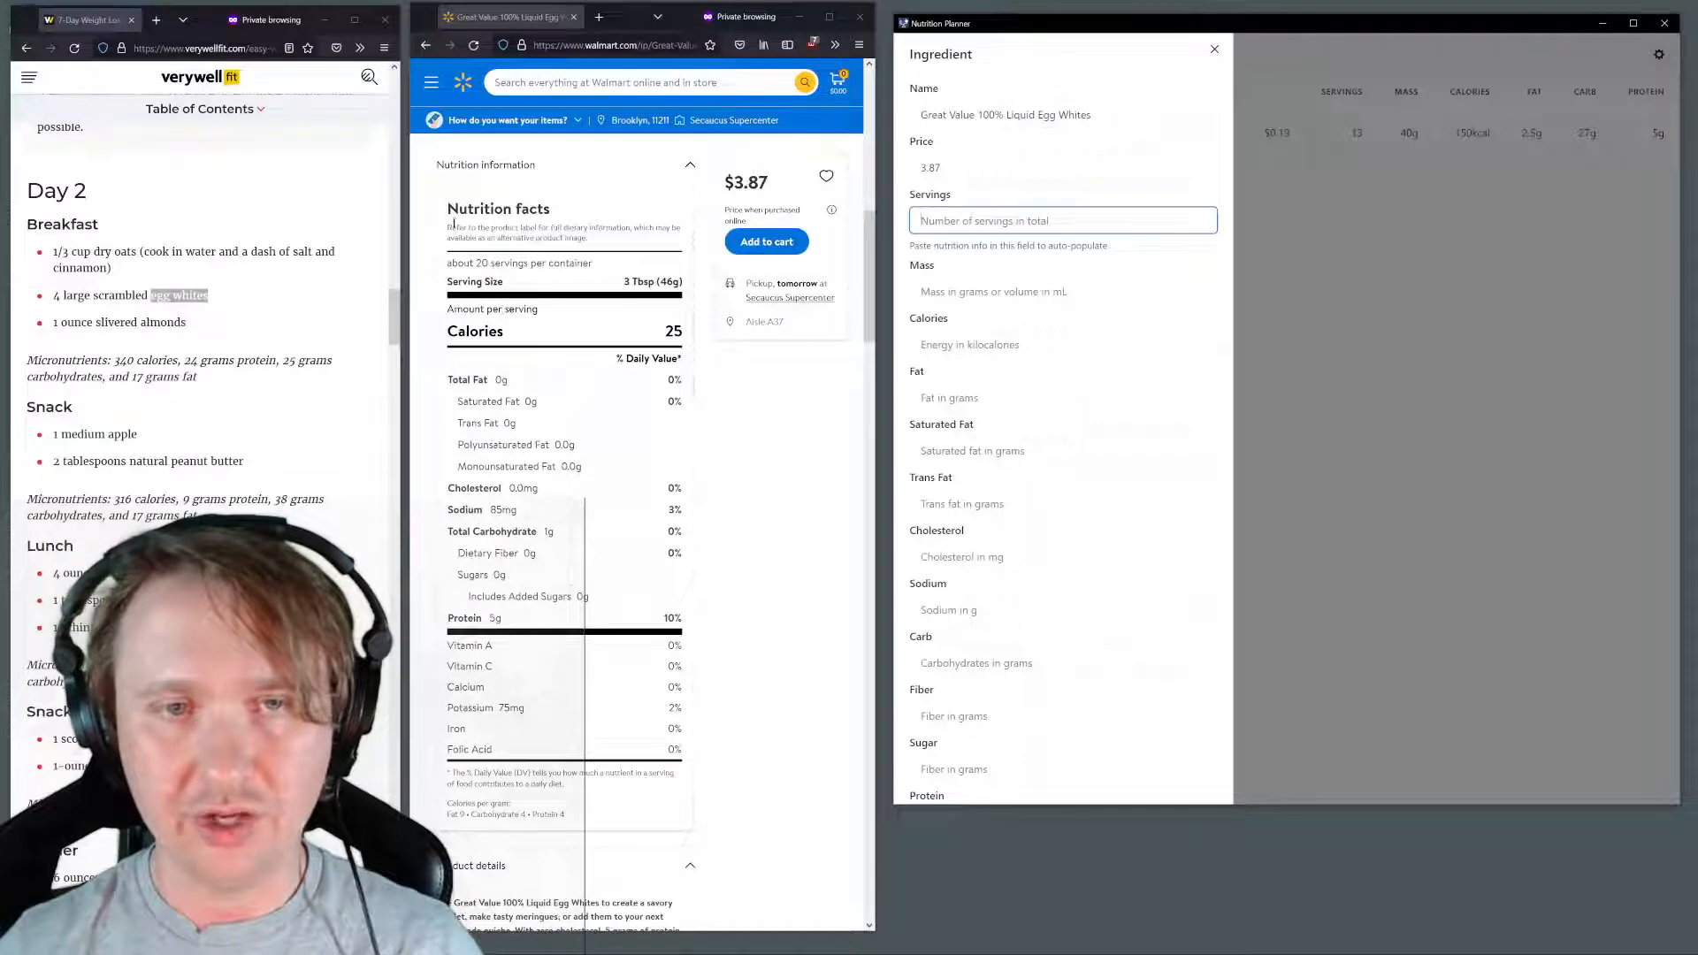
drag(446, 260, 680, 750)
key(ctrl+c)
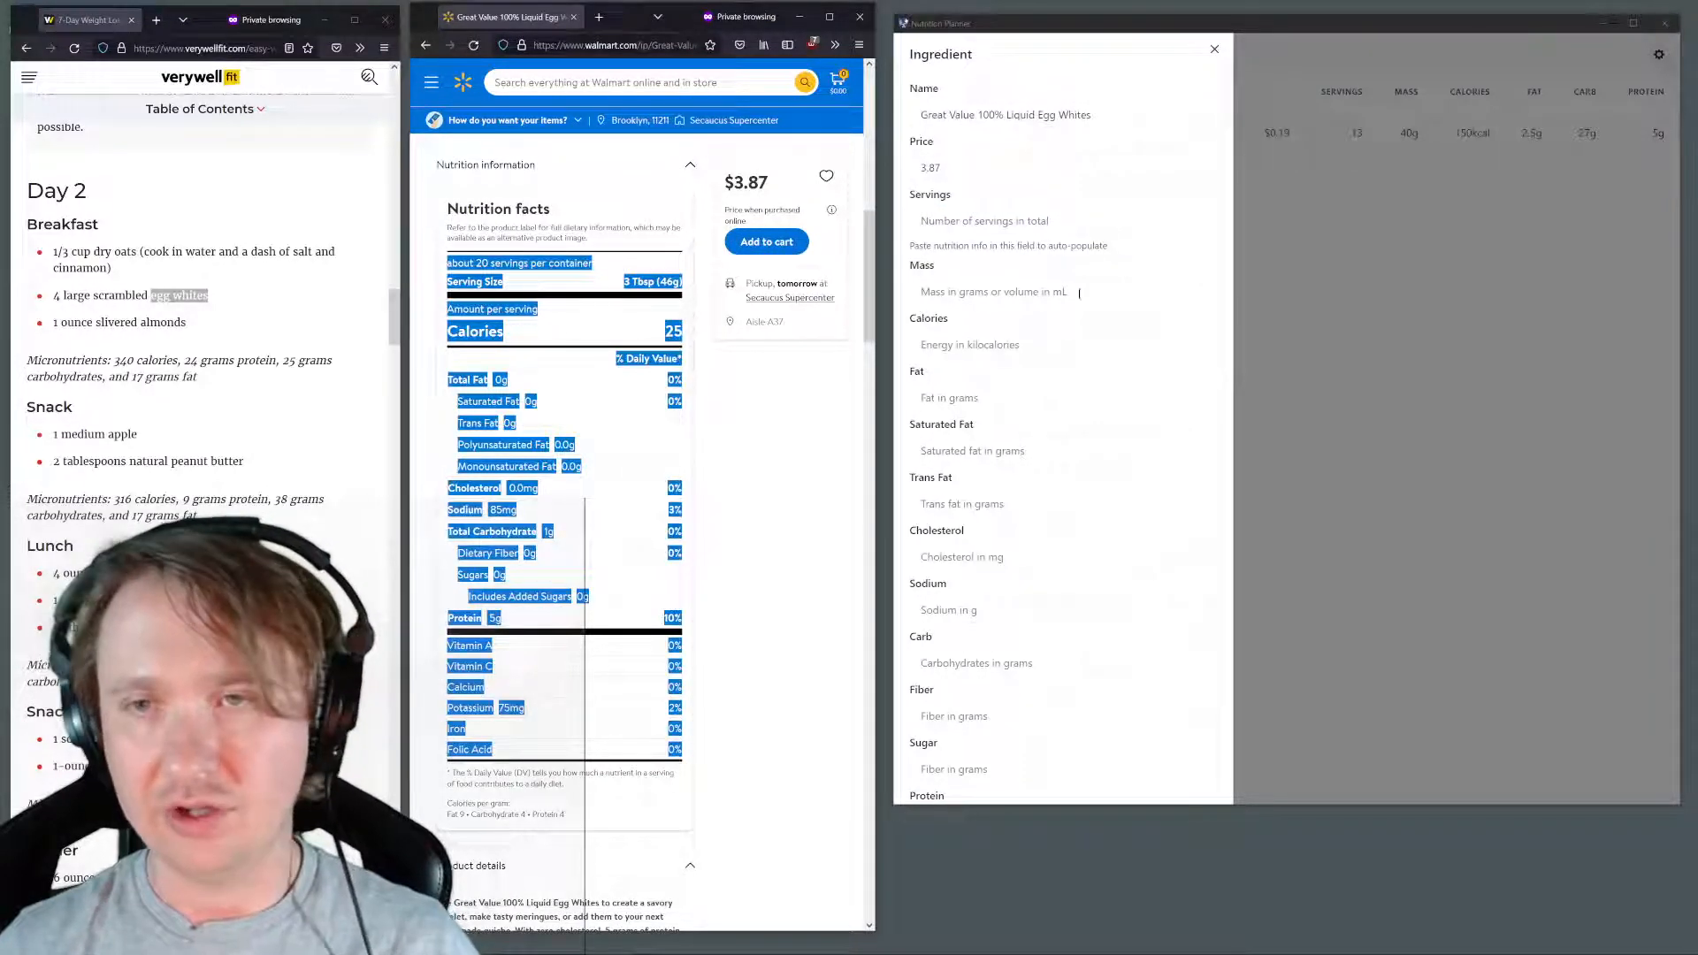
click(1005, 221)
key(ctrl+v)
scroll(1048, 371, down, 3)
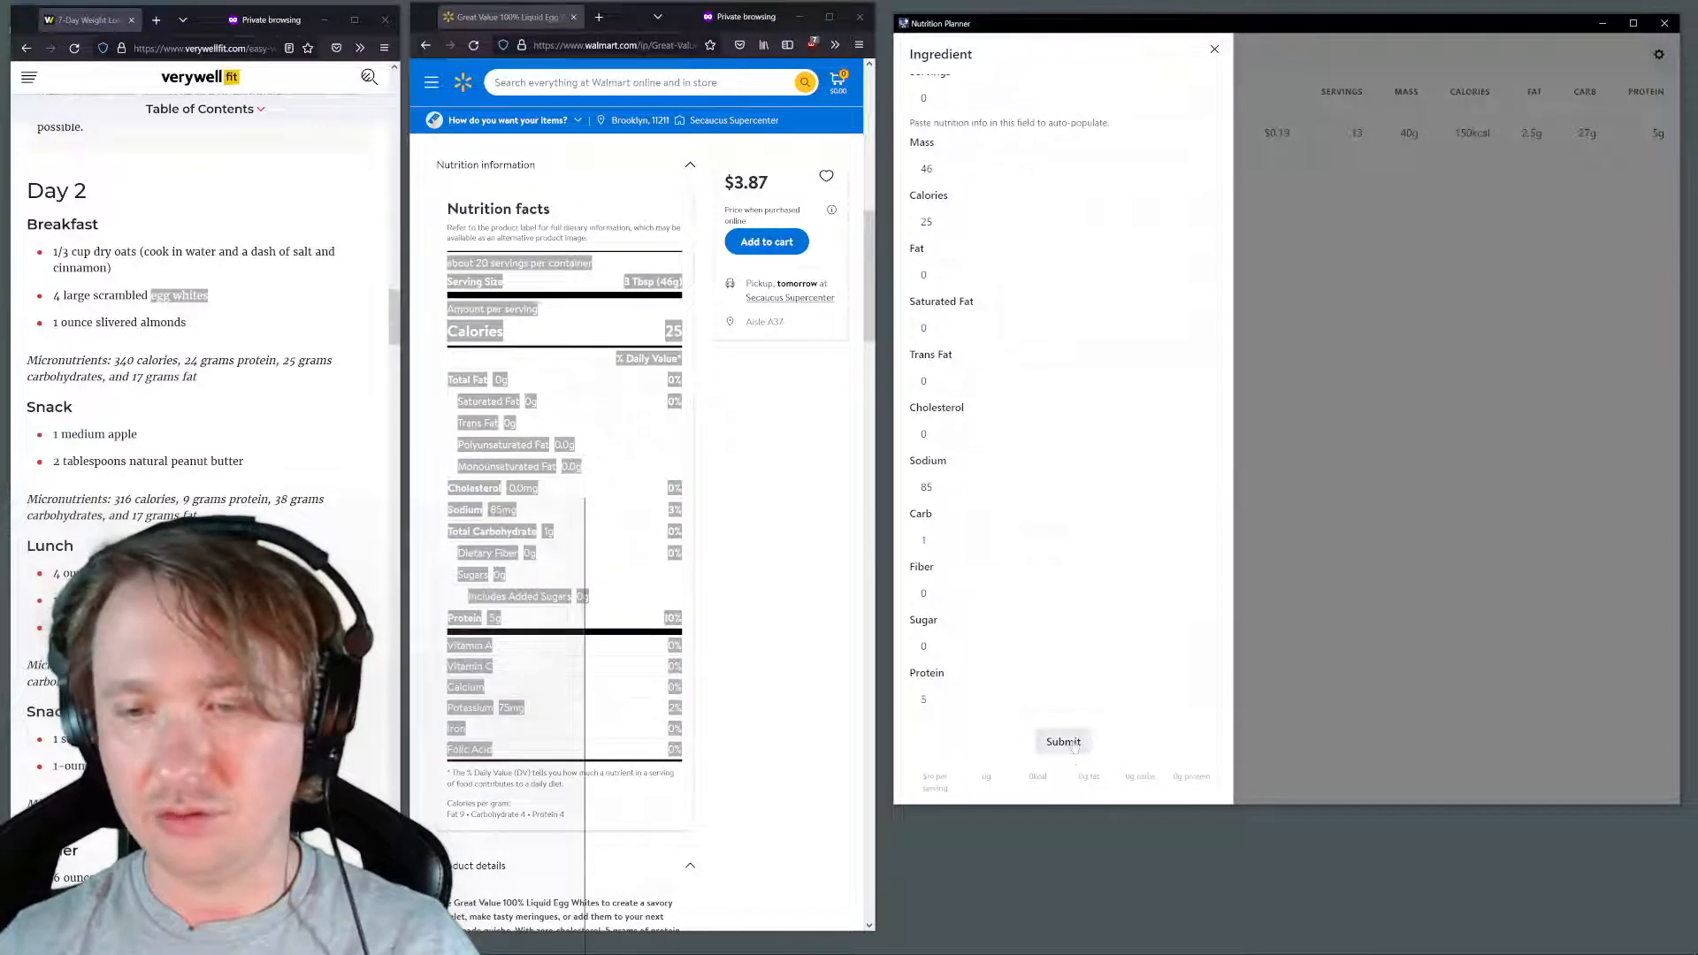
scroll(1066, 716, up, 2)
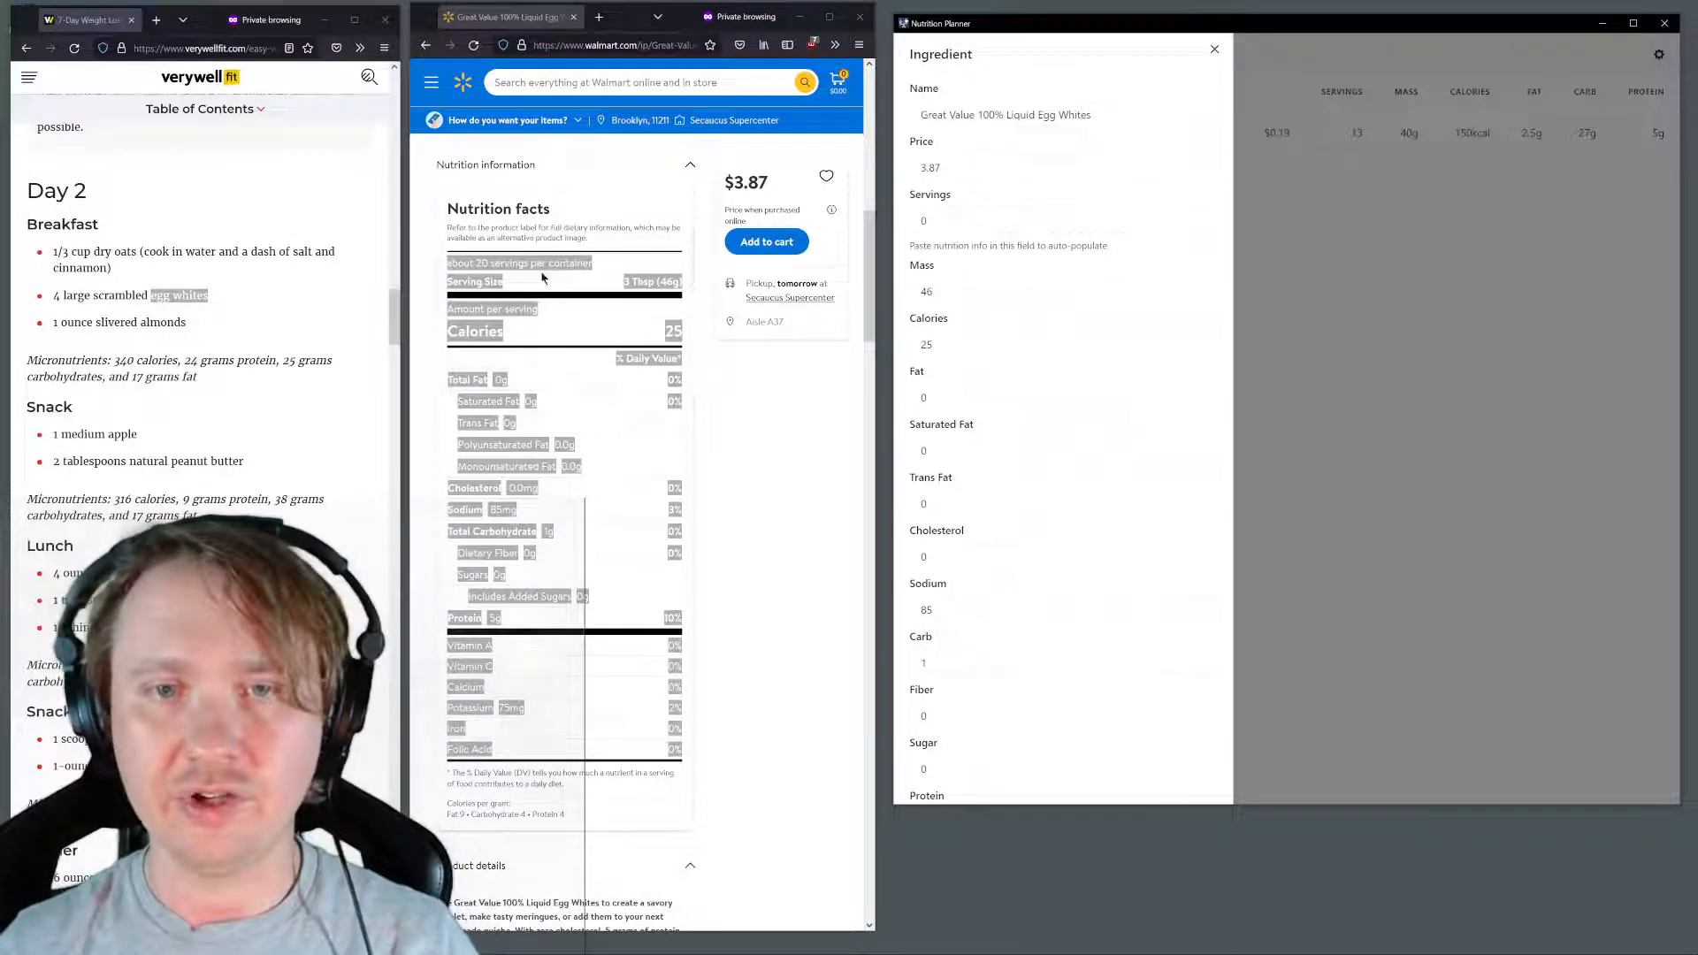
Set the egg whites item's servings to 20 and submit the item
click(1000, 221)
text(20)
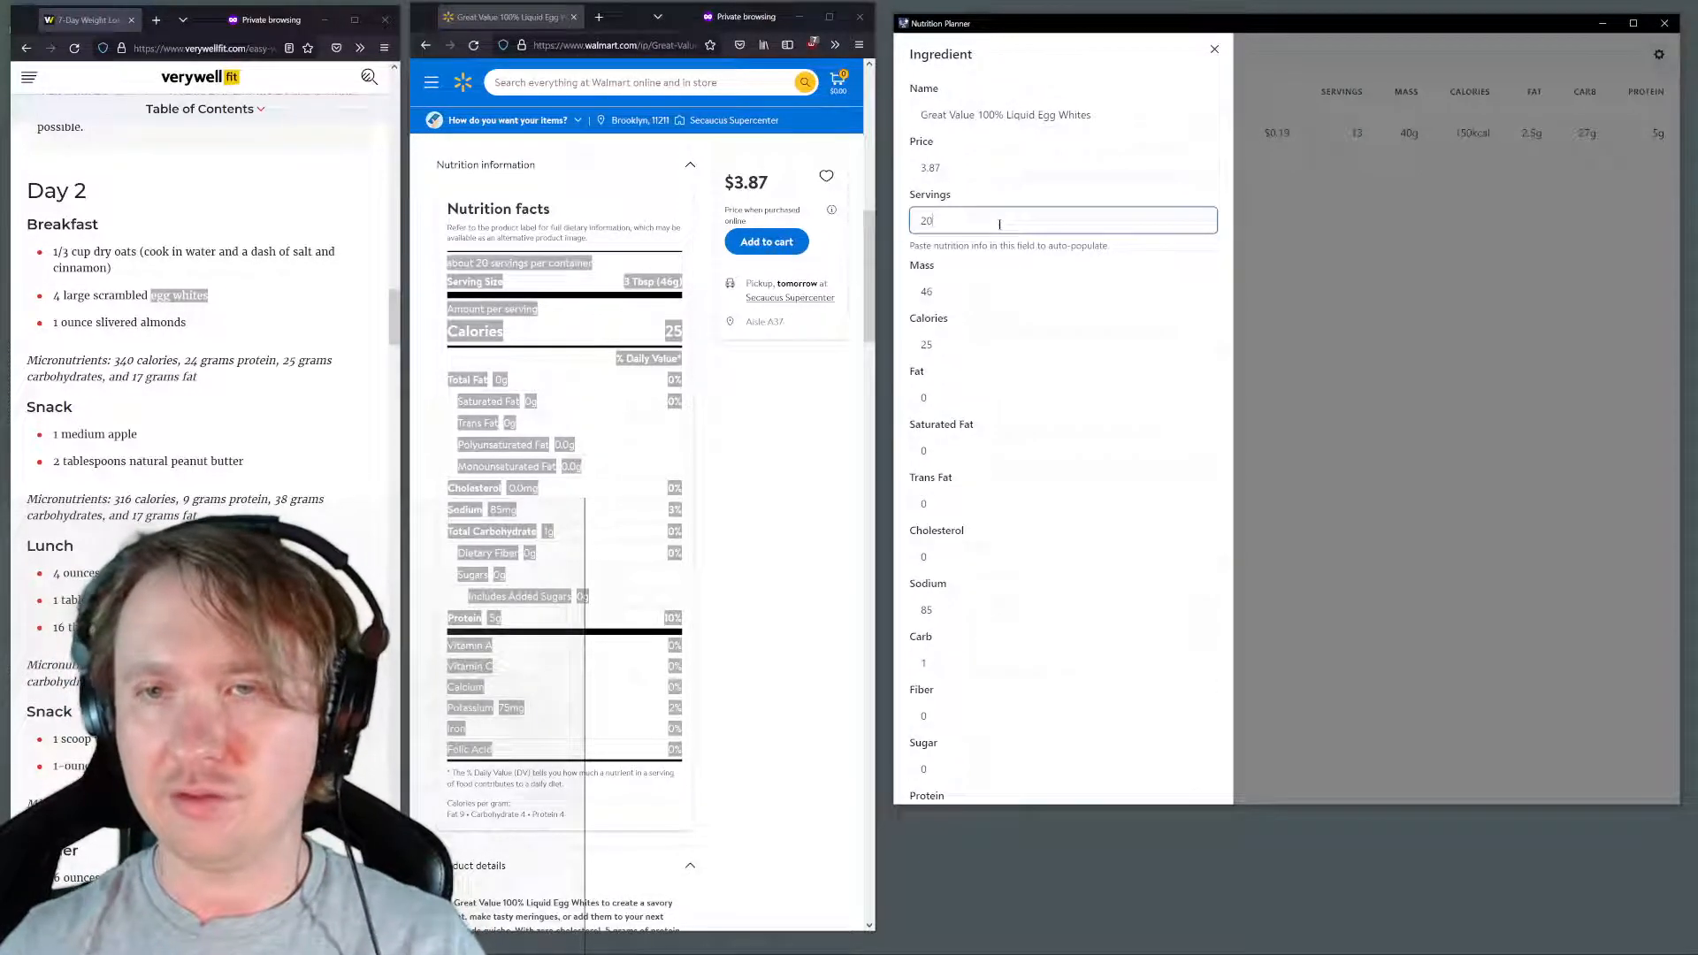
scroll(1065, 616, down, 3)
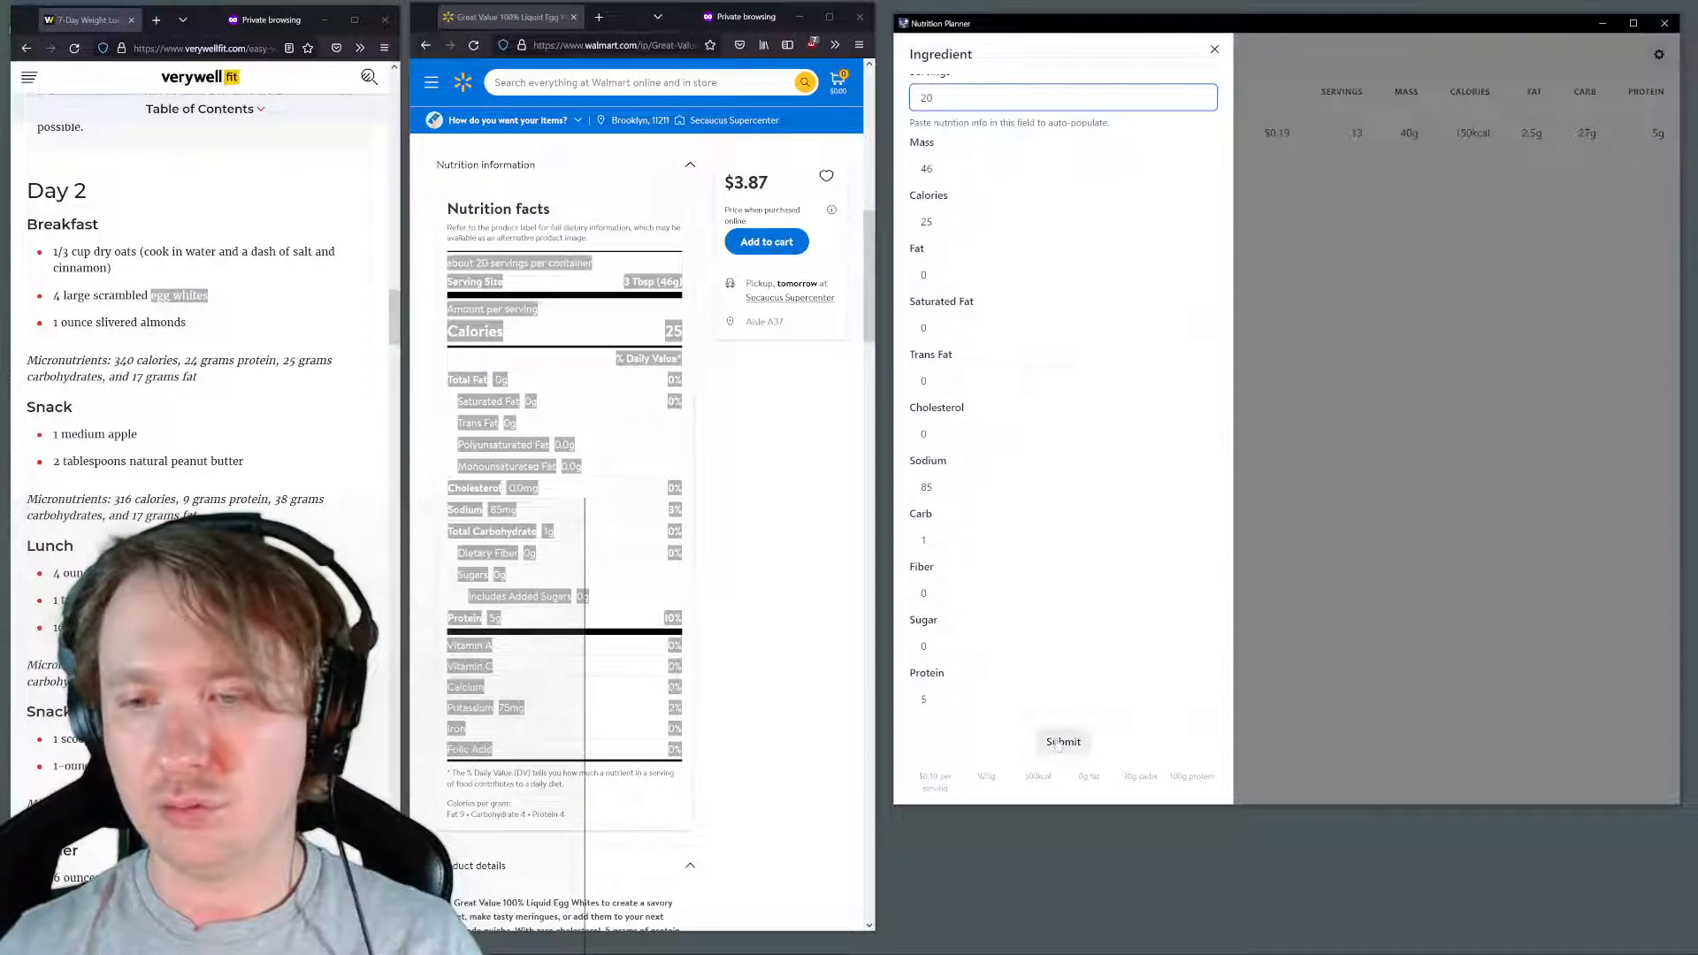
click(1058, 743)
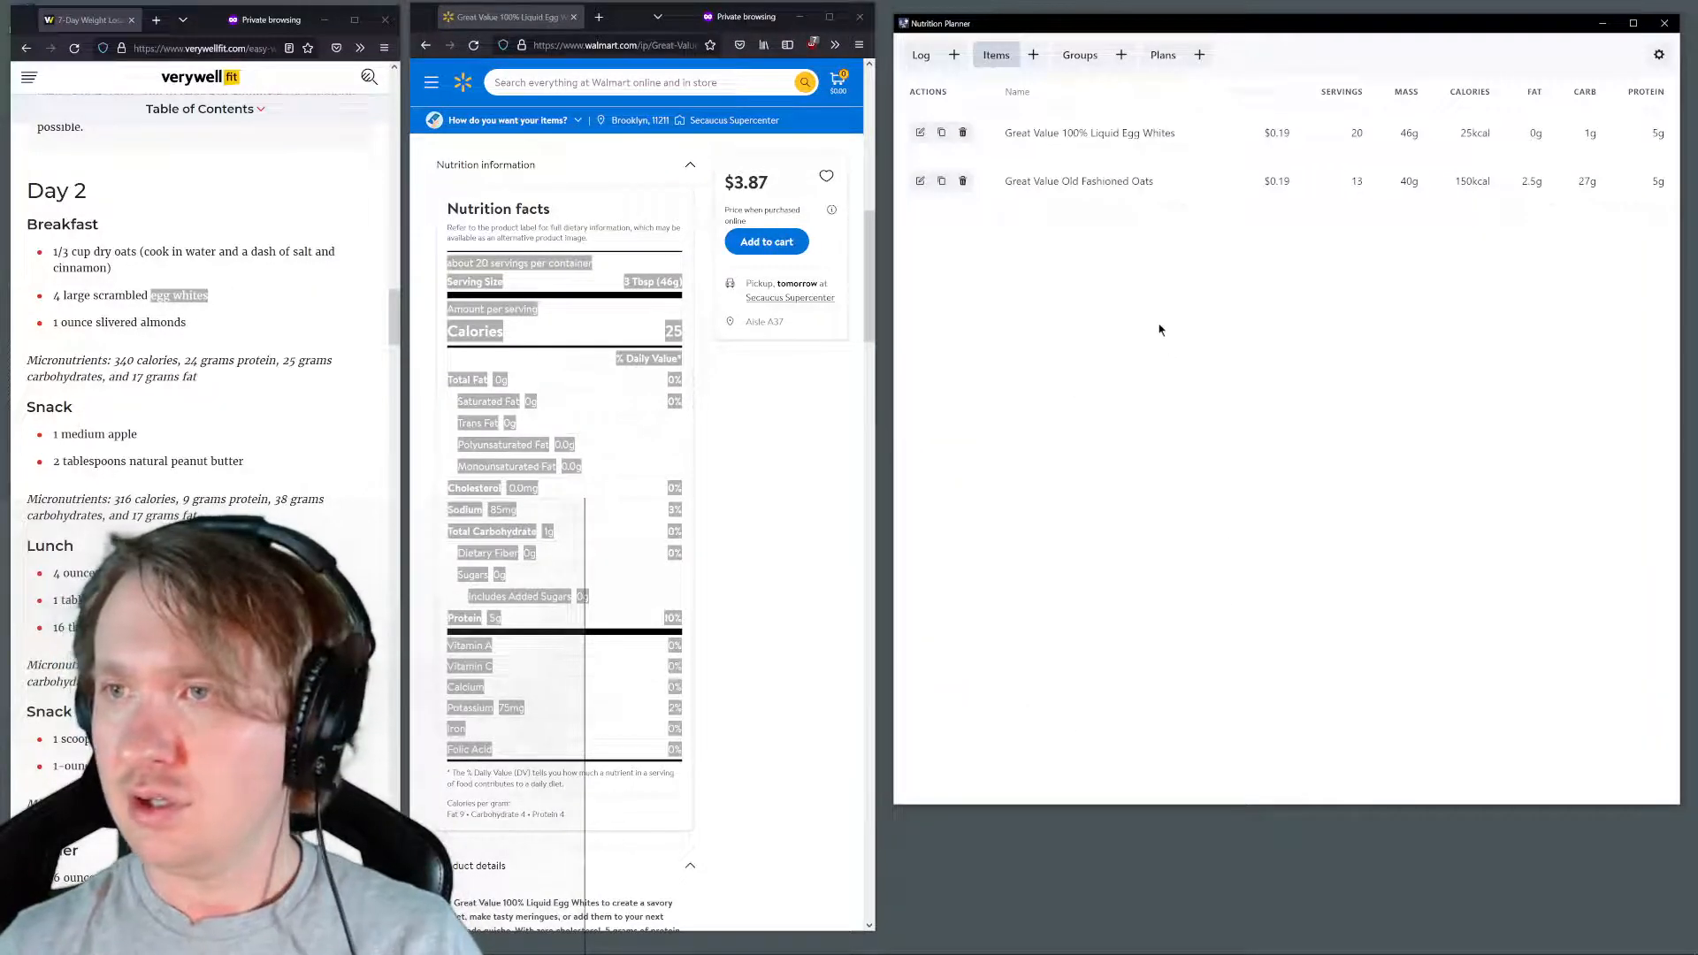
Search Walmart for "slivered almonds" copied from the Day 2 breakfast and open the Great Value Blanched and Slivered Almonds, 10 oz product page
scroll(566, 396, up, 3)
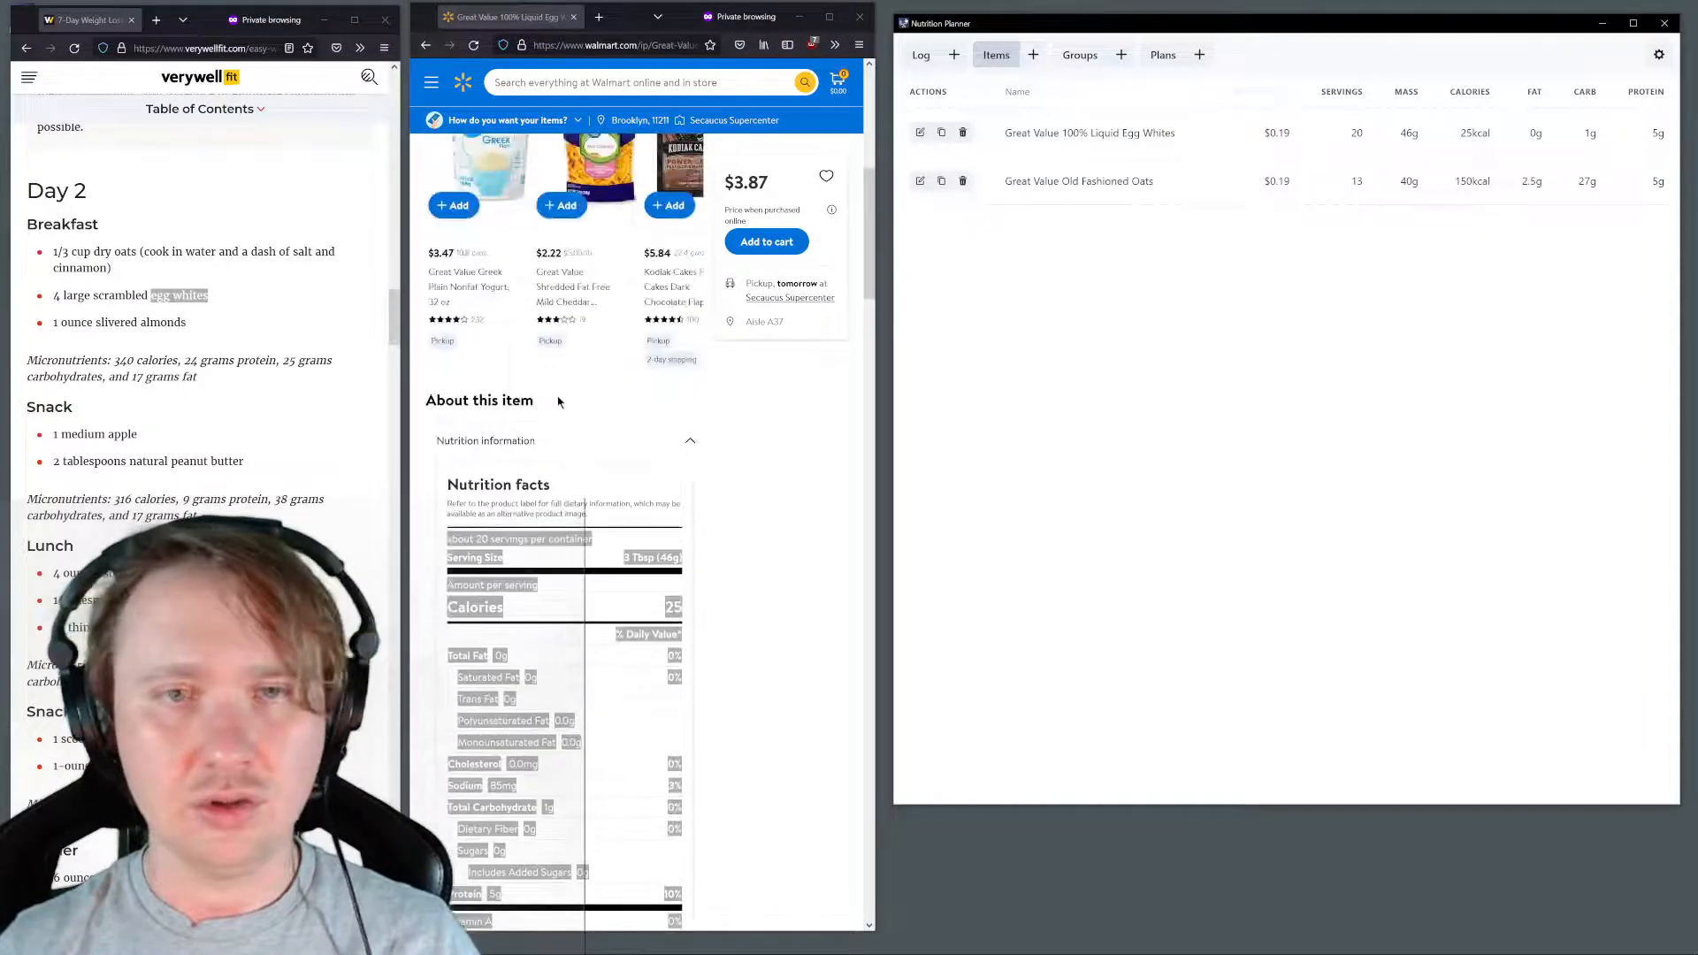
drag(187, 323, 94, 323)
click(557, 82)
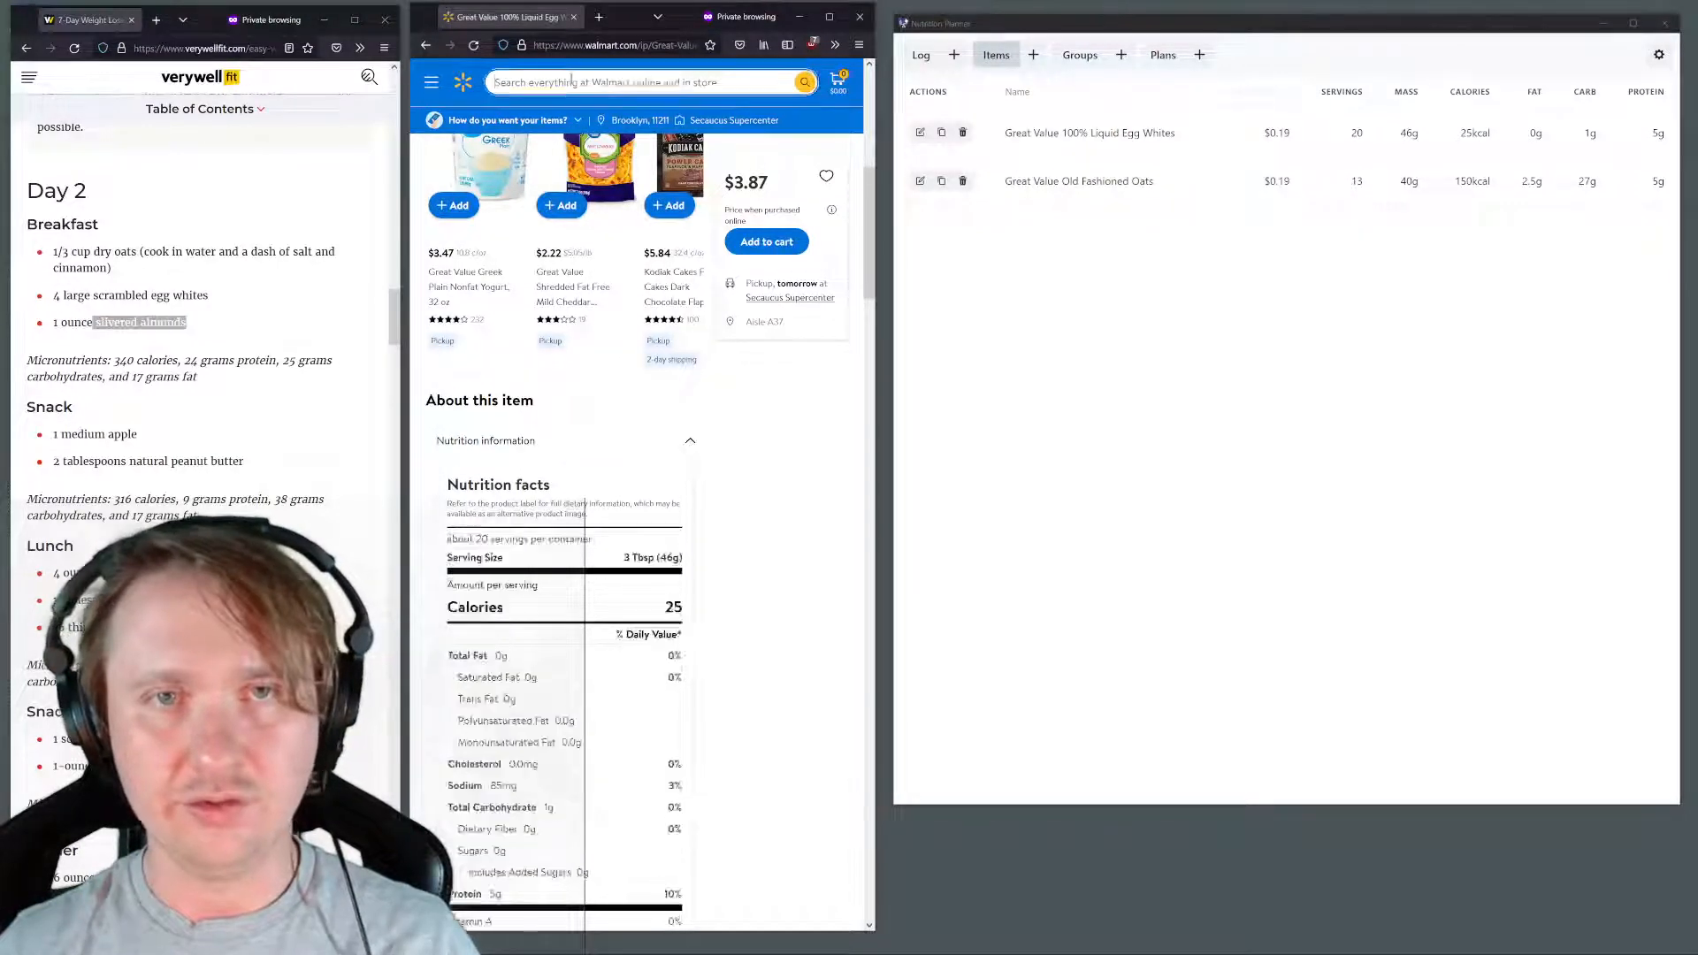
key(ctrl+v)
key(Return)
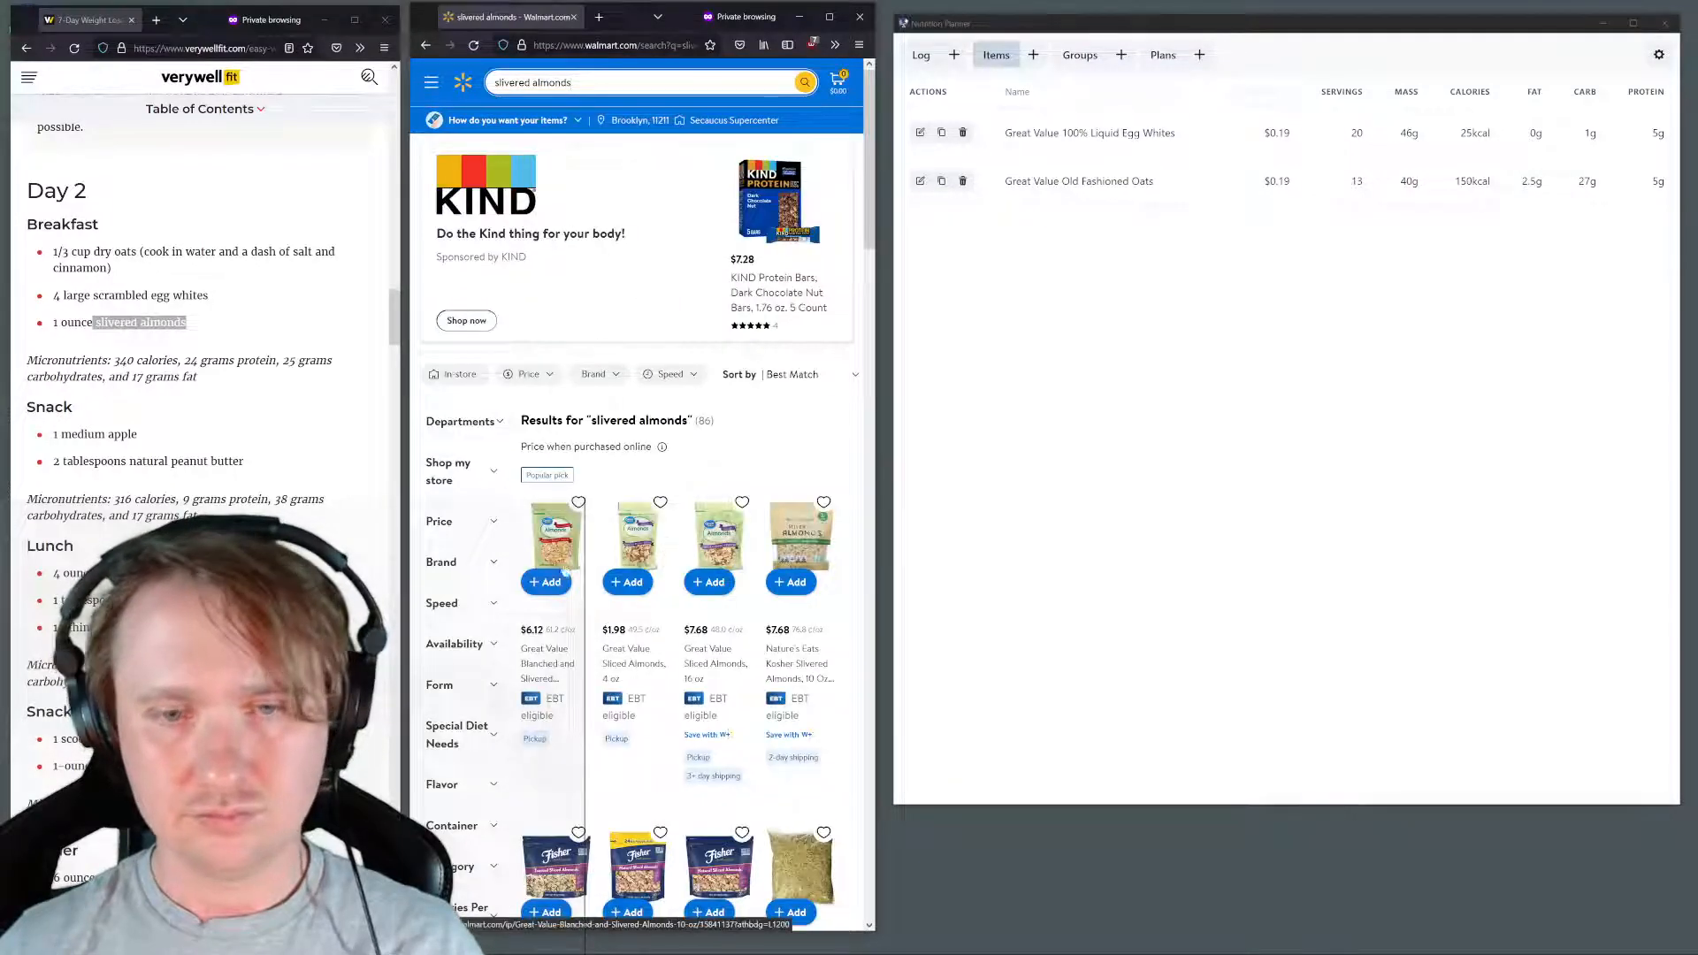
click(563, 557)
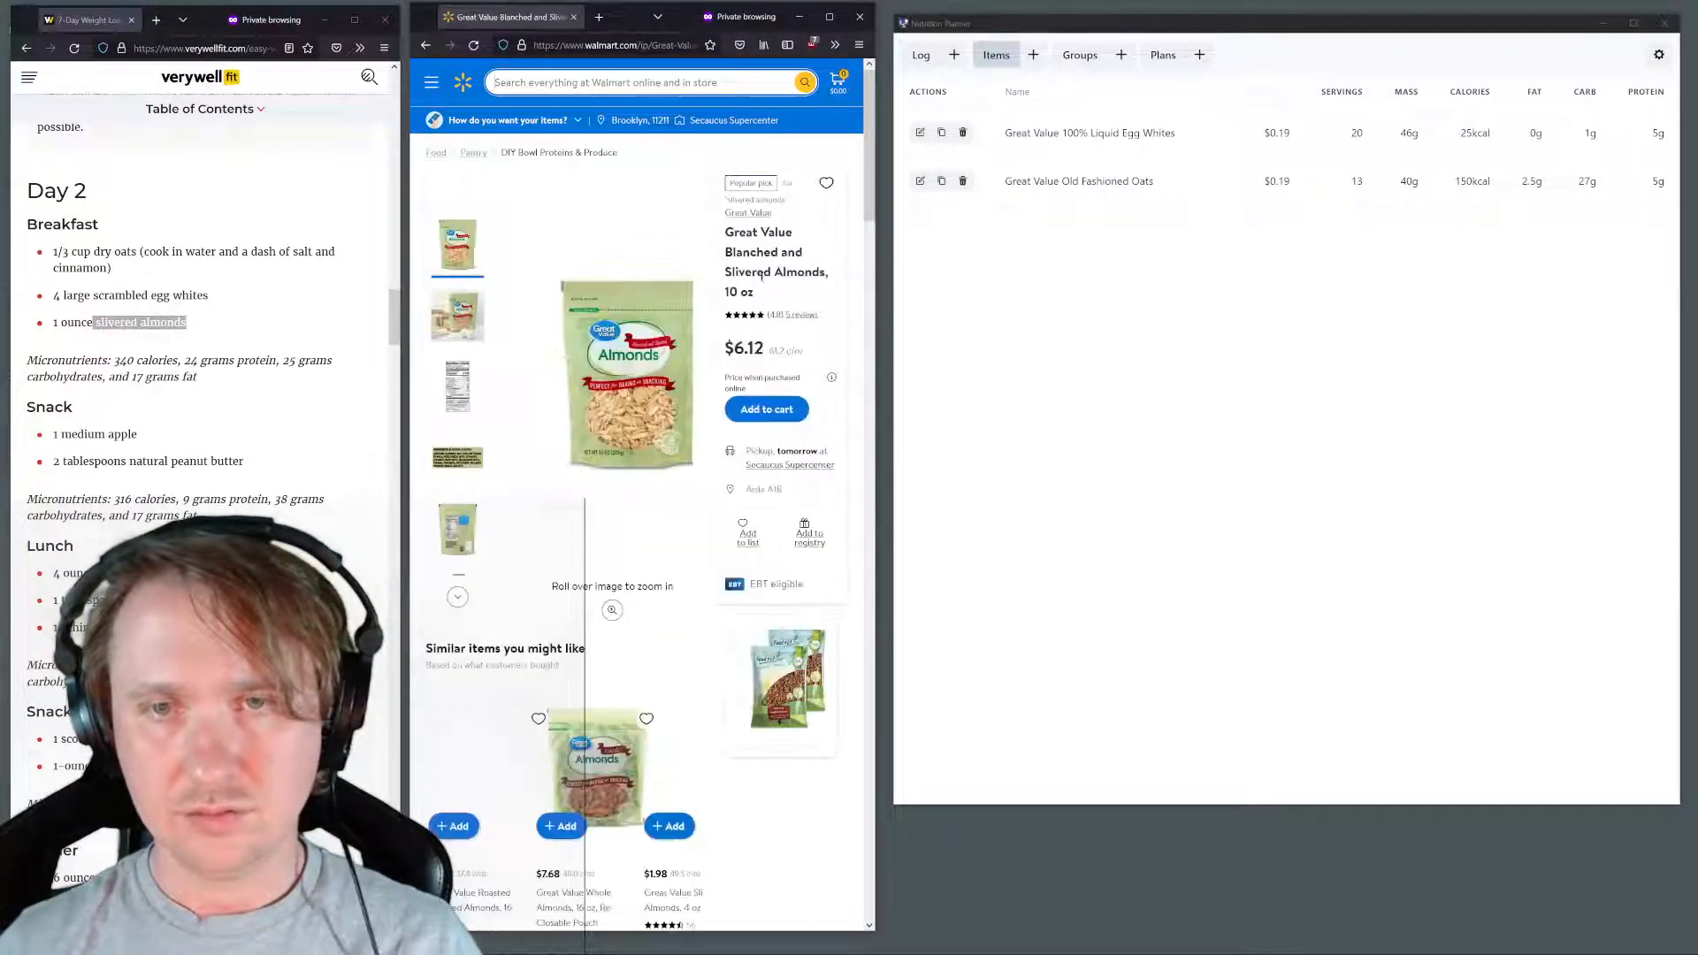
Start a new item in Nutrition Planner with the copied product name "Great Value Blanched and Slivered Almonds" and a price of 6.12
drag(826, 273, 725, 235)
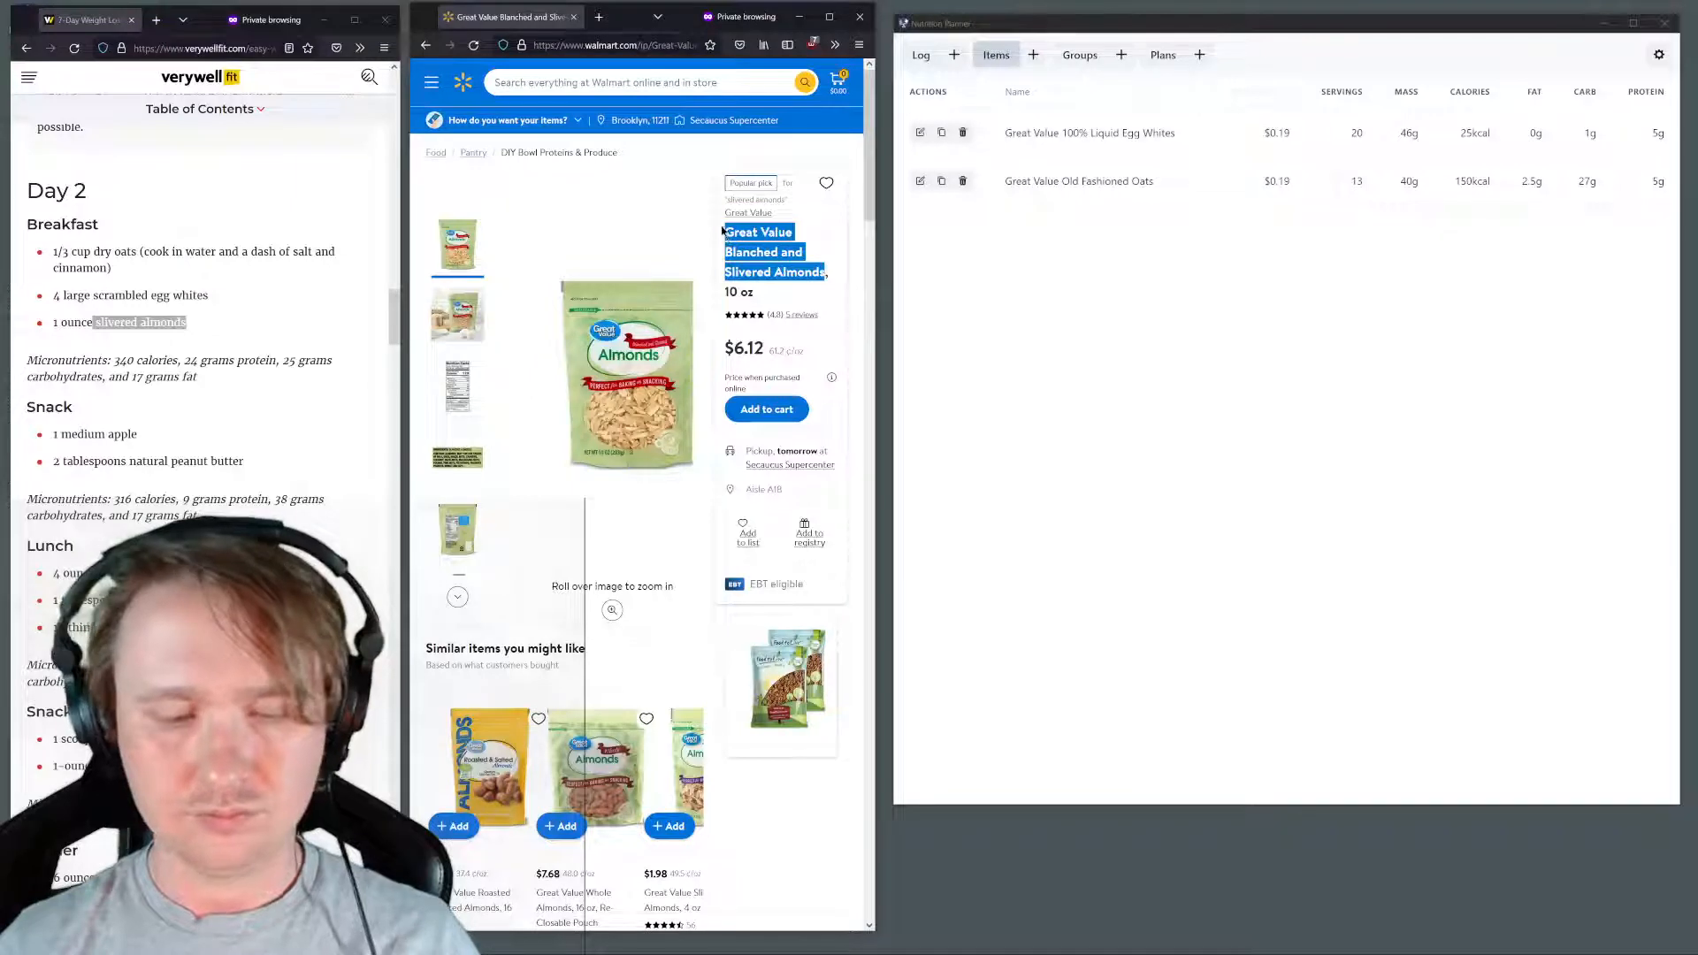
click(1033, 55)
click(1002, 124)
key(ctrl+v)
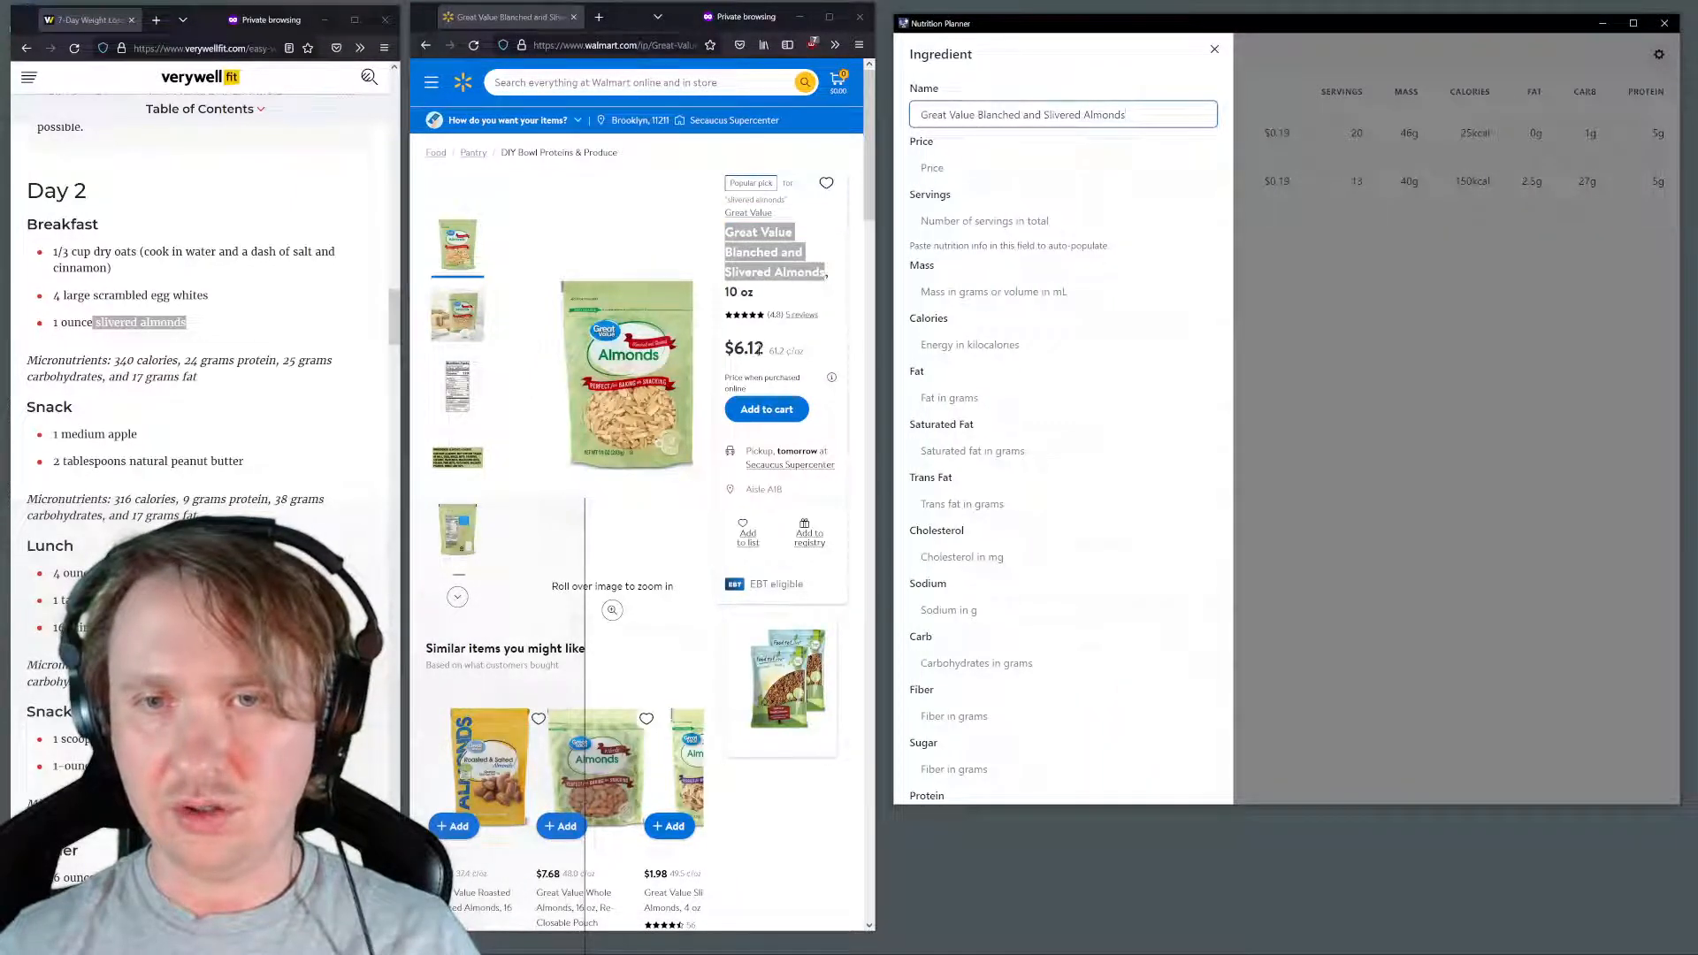
click(948, 172)
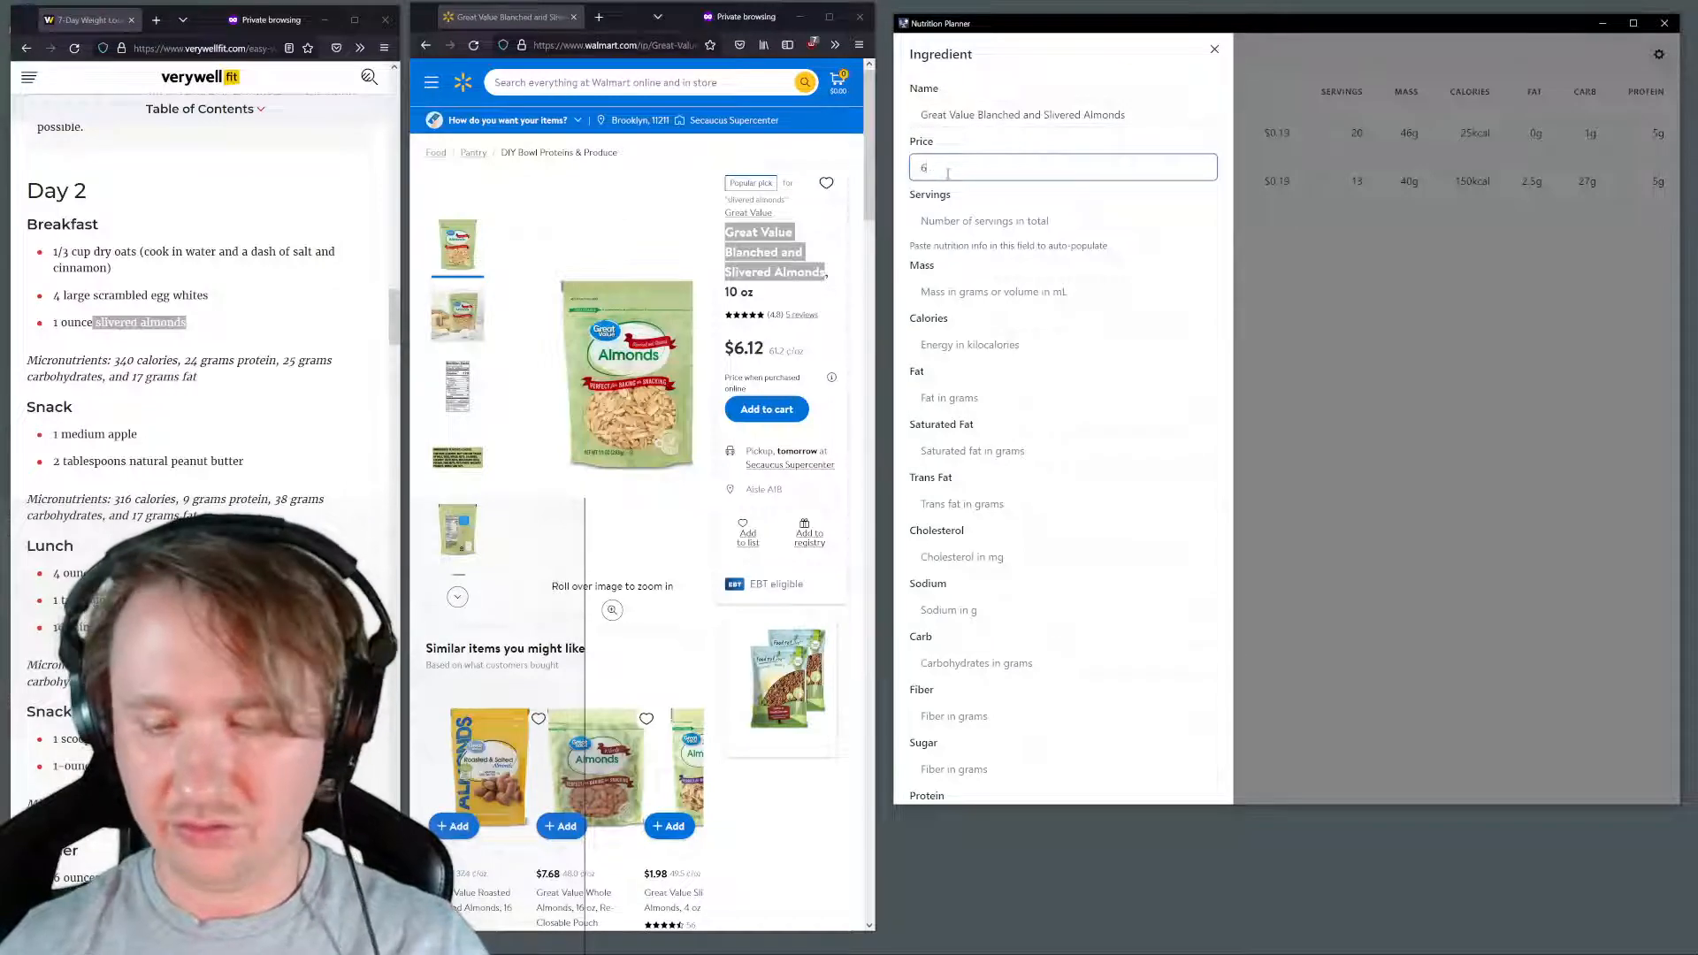
Paste the slivered almonds' nutrition facts, amount per serving through protein, into the item's Servings field and check the product page for the serving count
scroll(718, 314, down, 10)
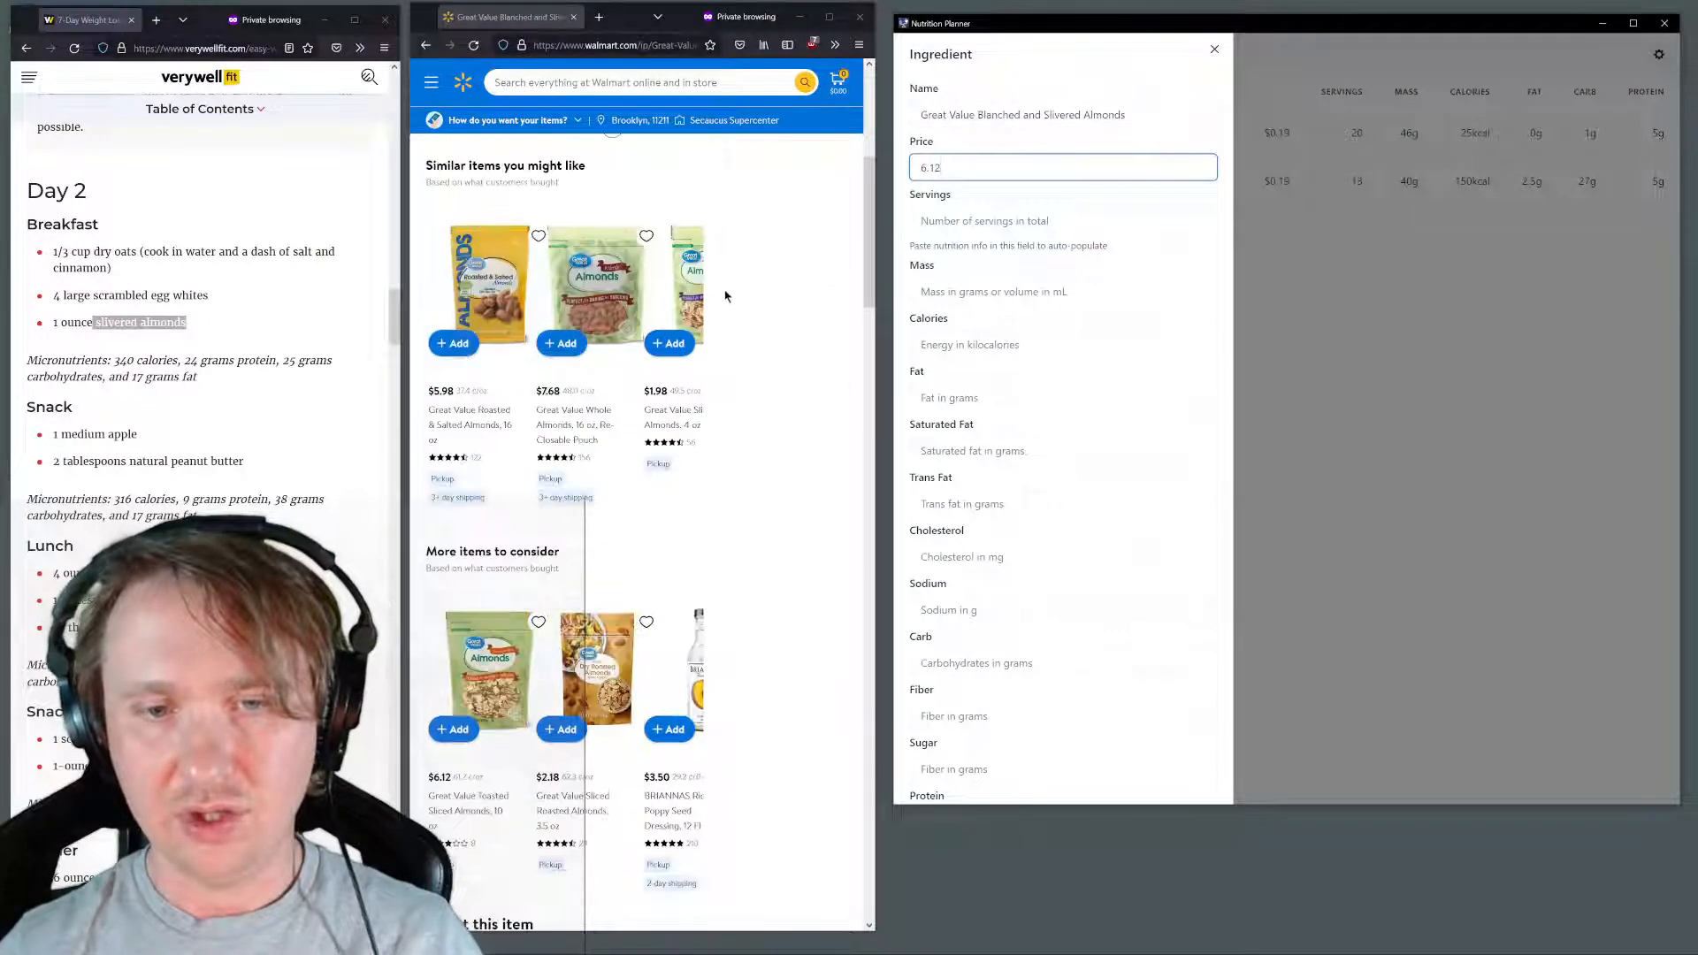
scroll(718, 314, down, 4)
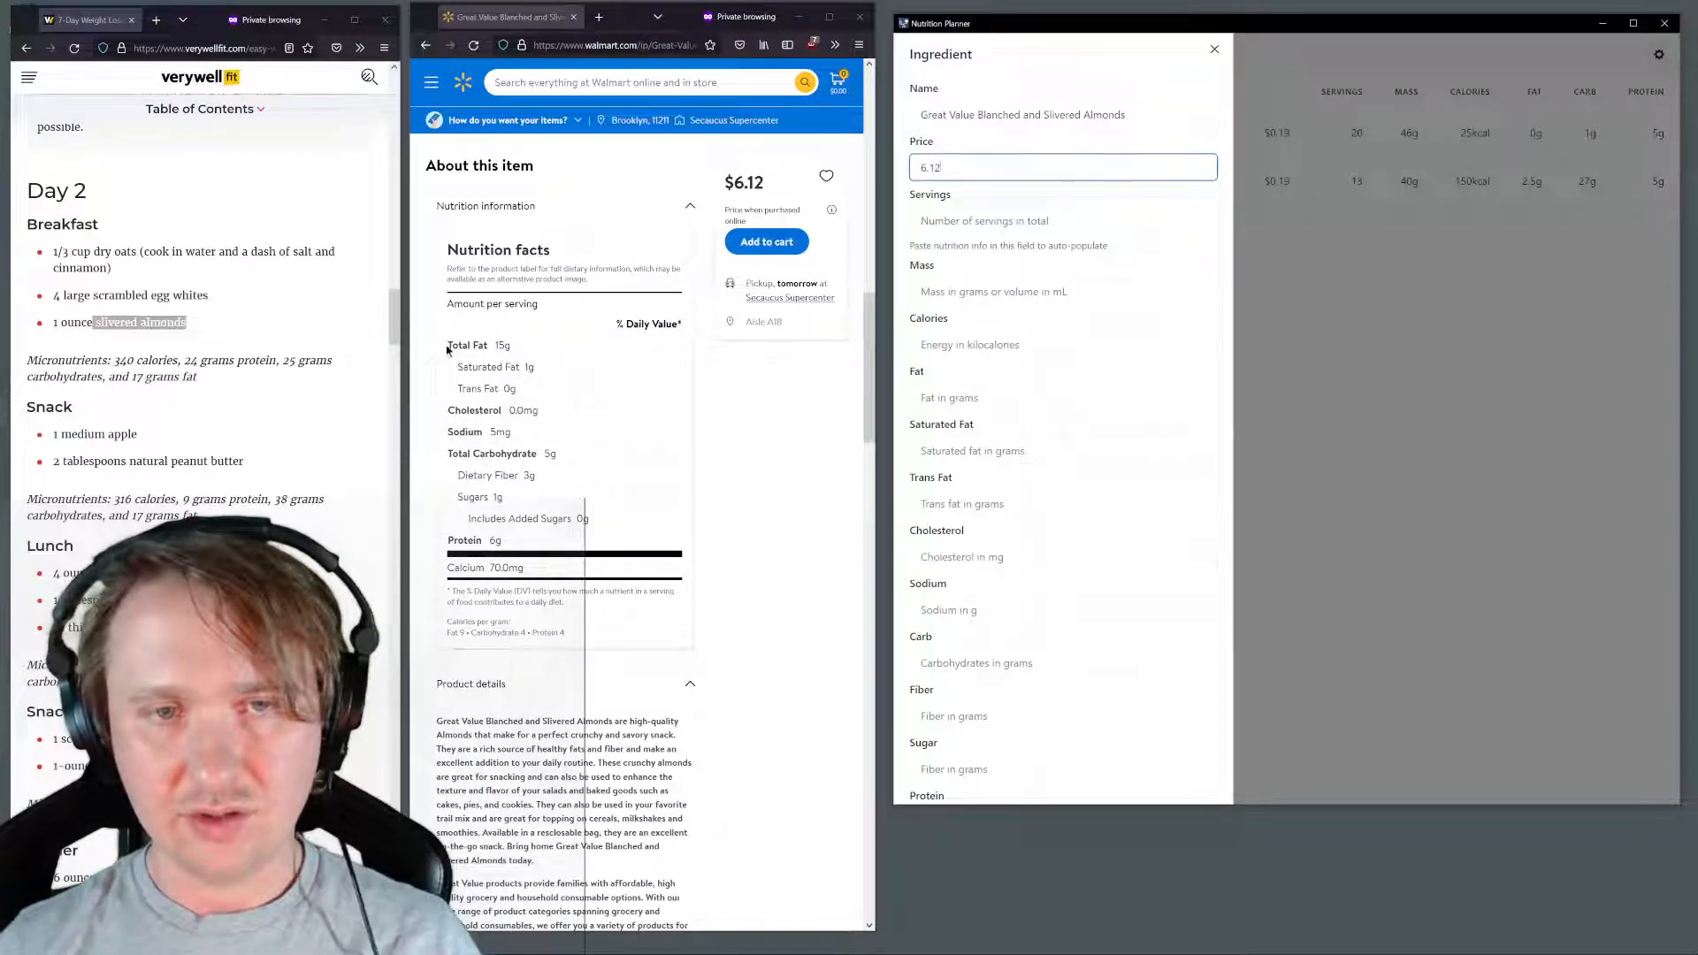
drag(449, 303, 573, 549)
click(982, 228)
key(ctrl+v)
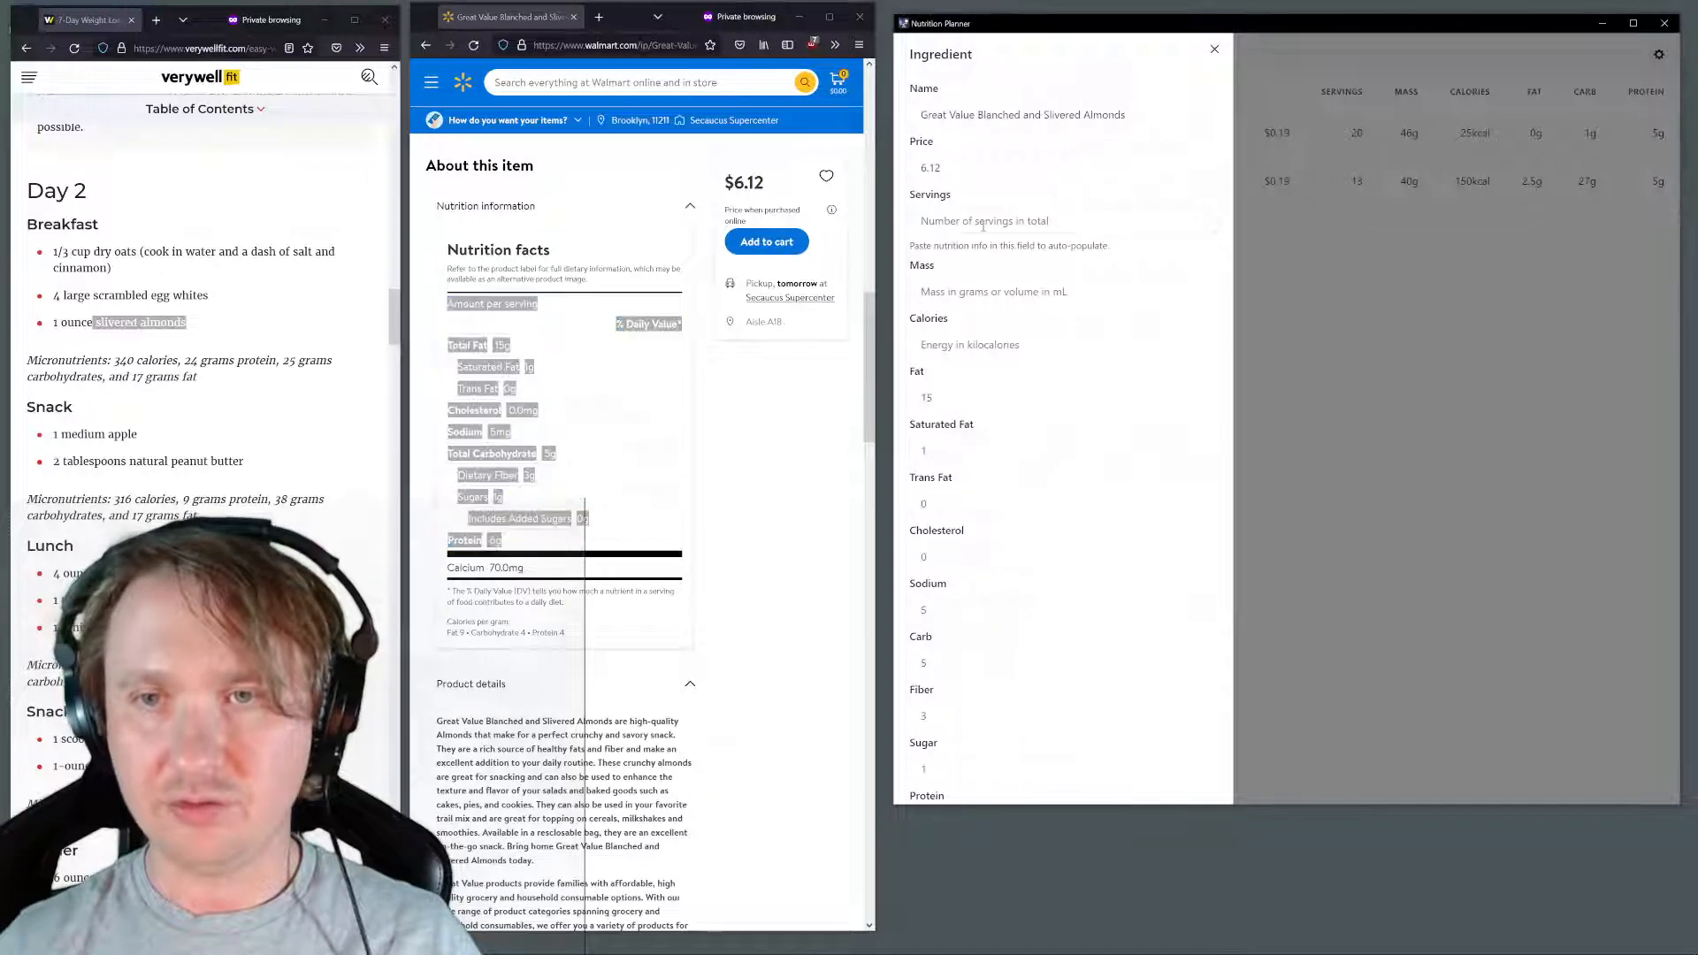
click(983, 220)
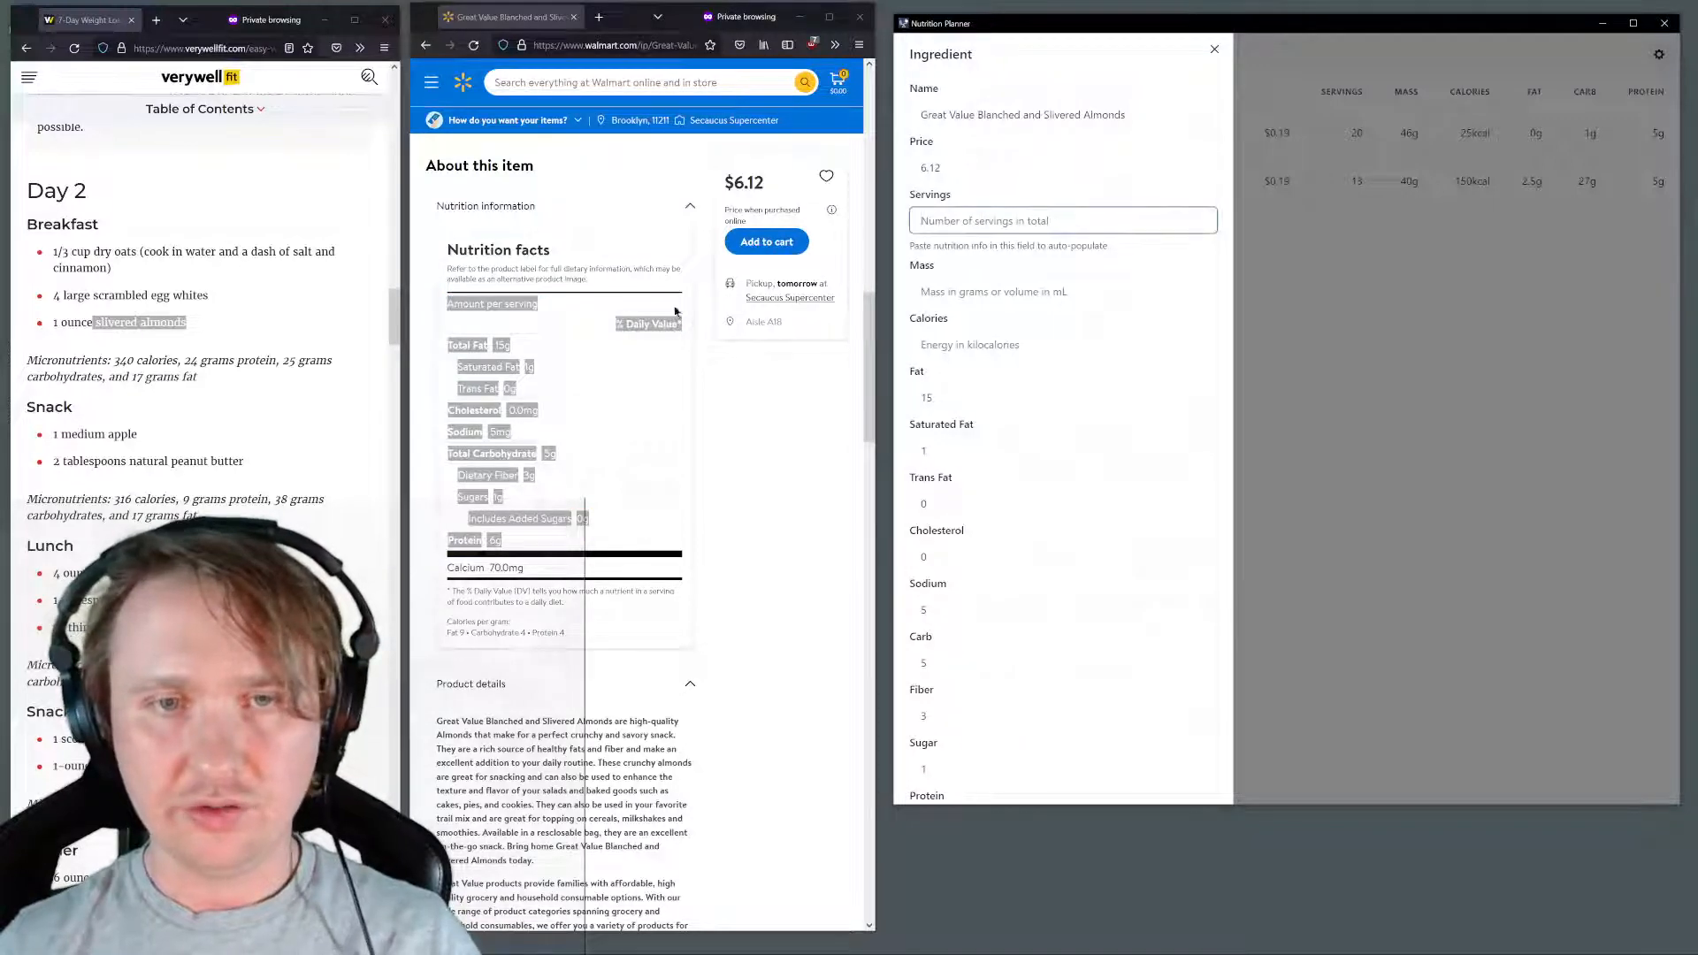
scroll(675, 311, up, 10)
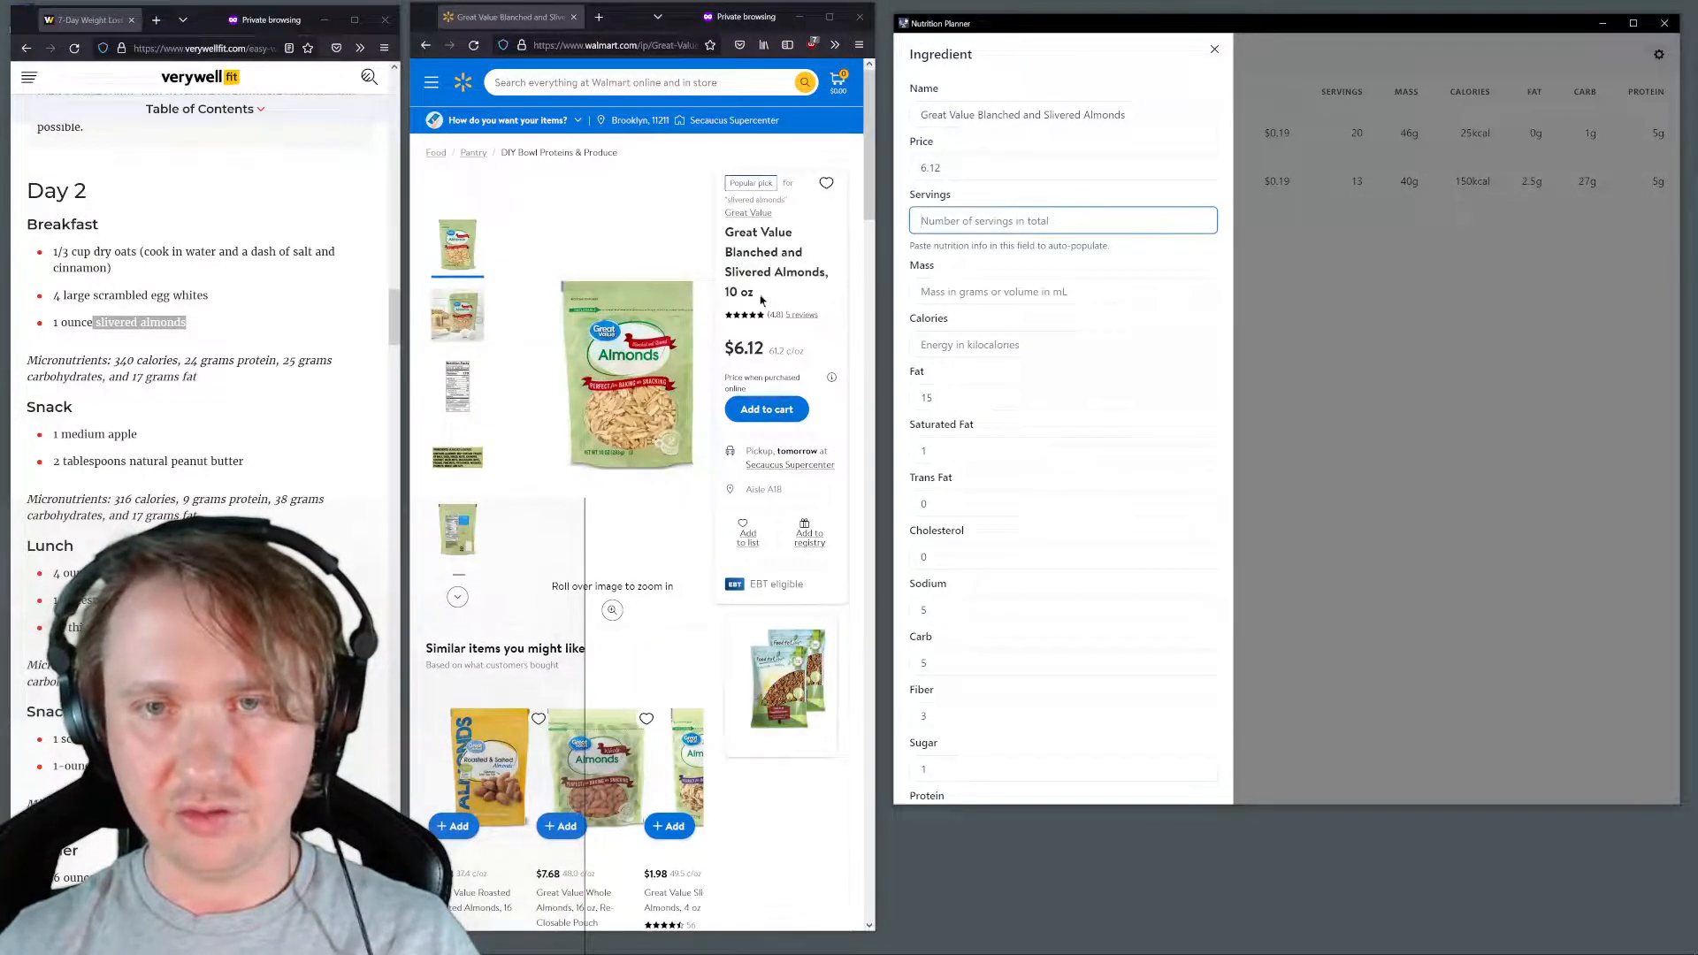
scroll(640, 437, down, 10)
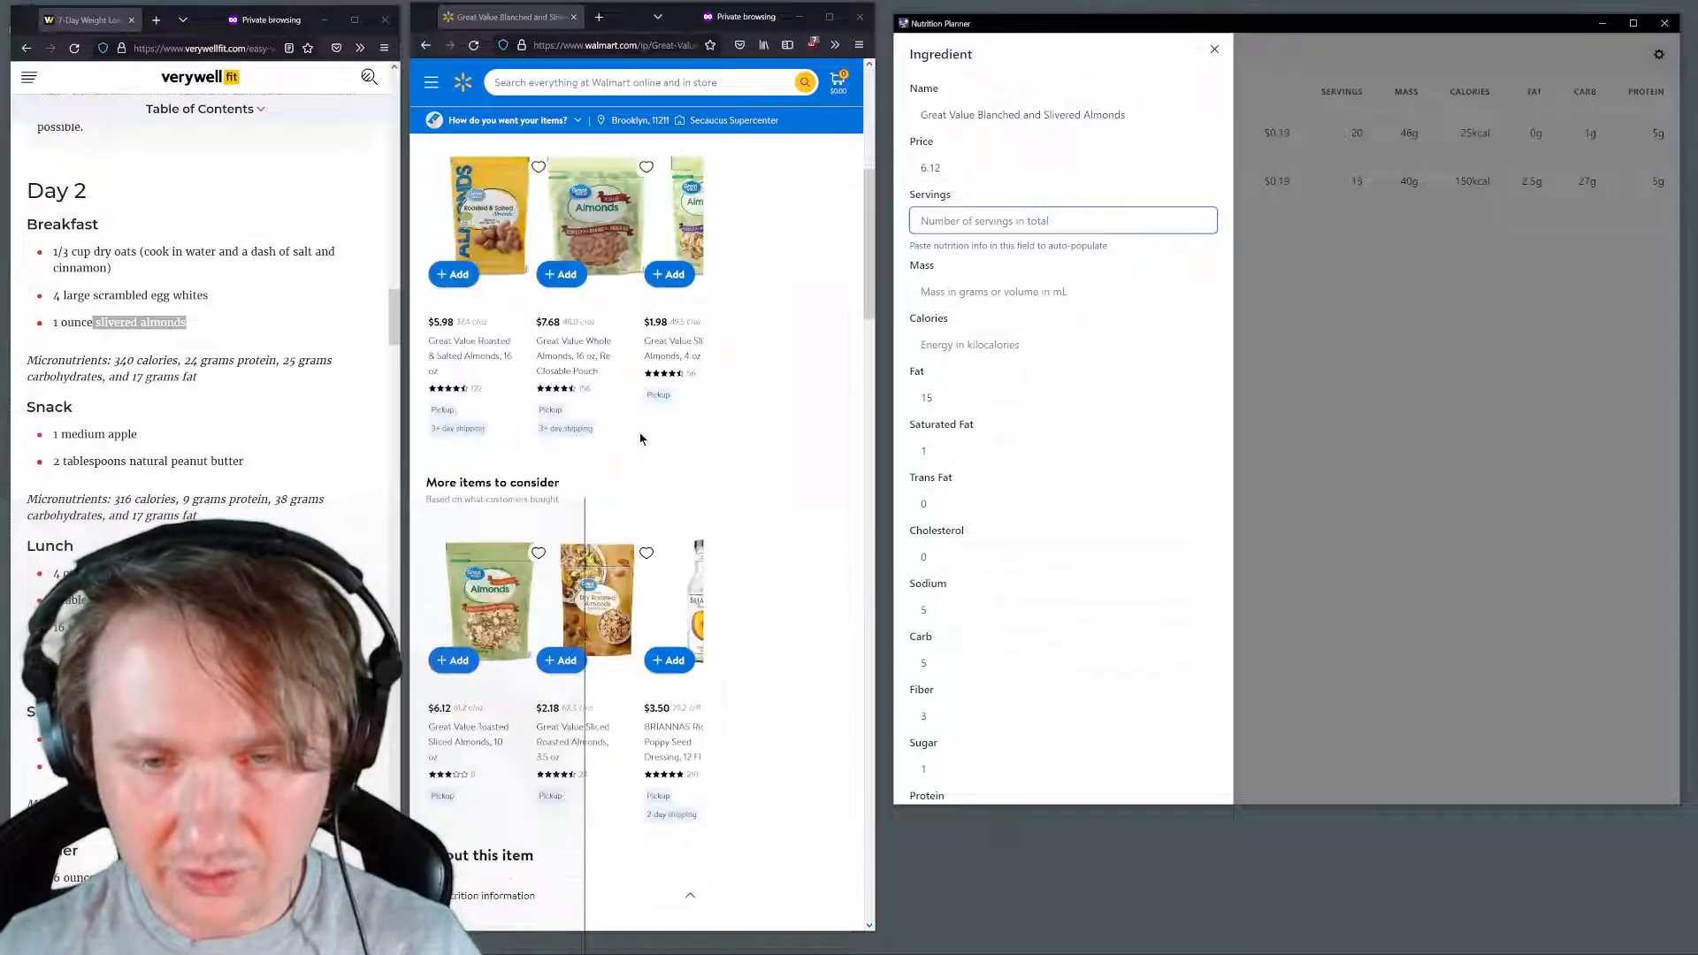
scroll(643, 414, up, 2)
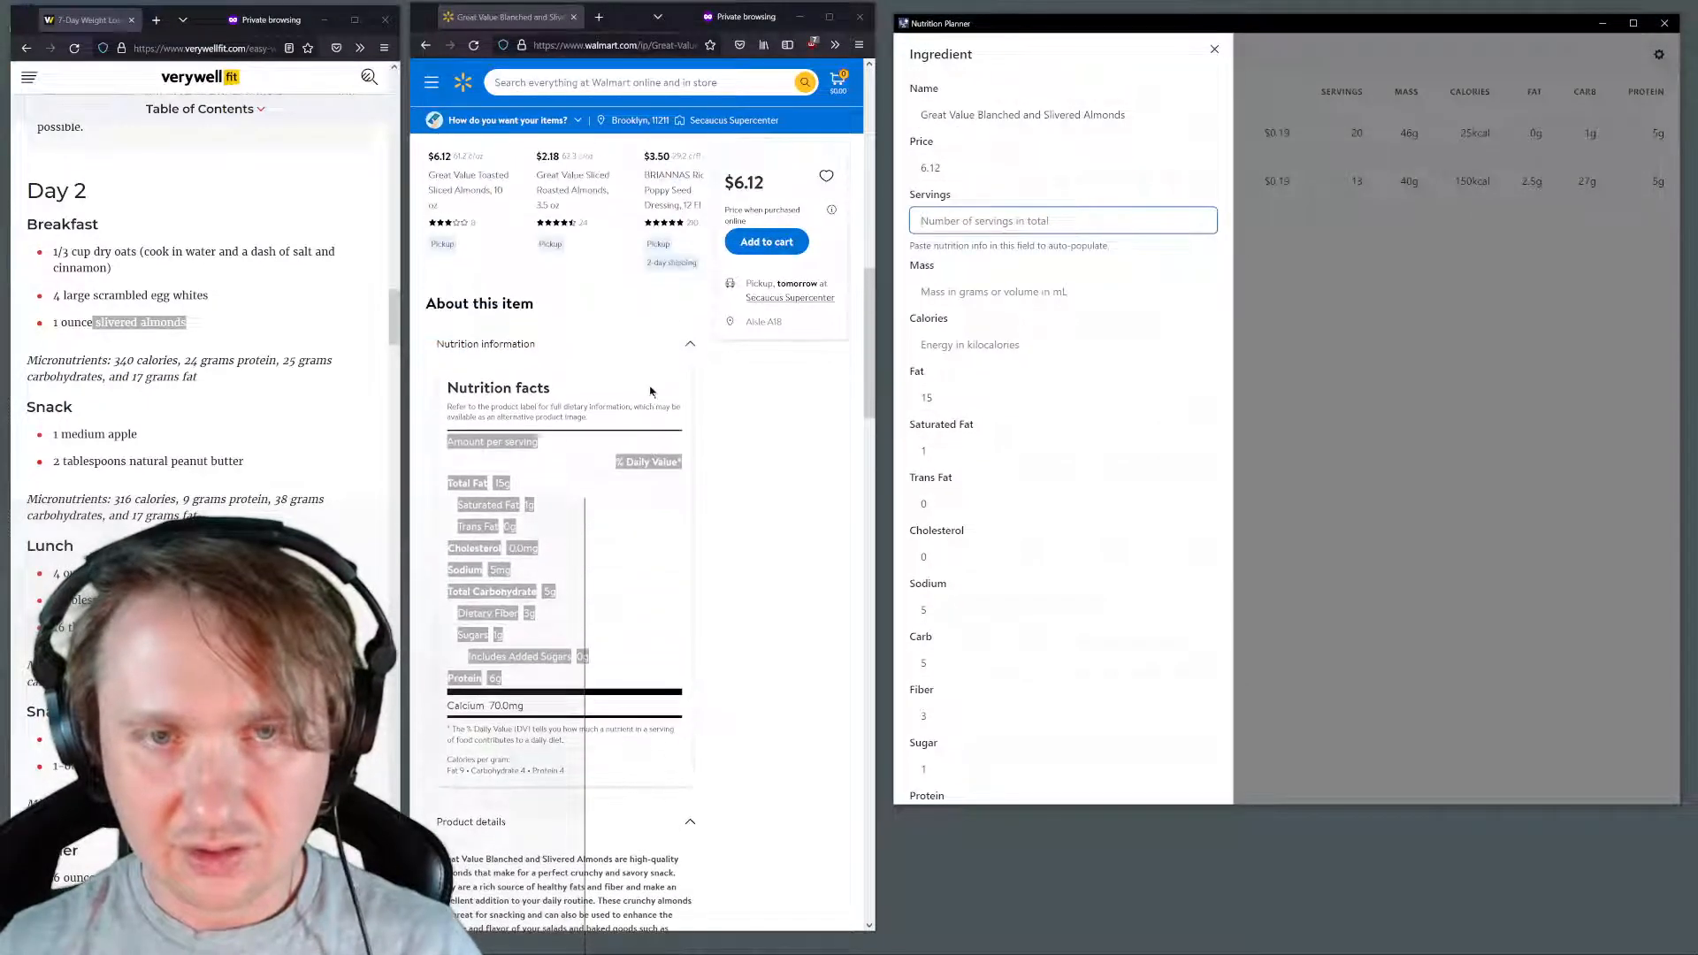
Return to the slivered almonds search results, open the Great Value Sliced Almonds, 4 oz product page and check its nutrition facts
click(427, 51)
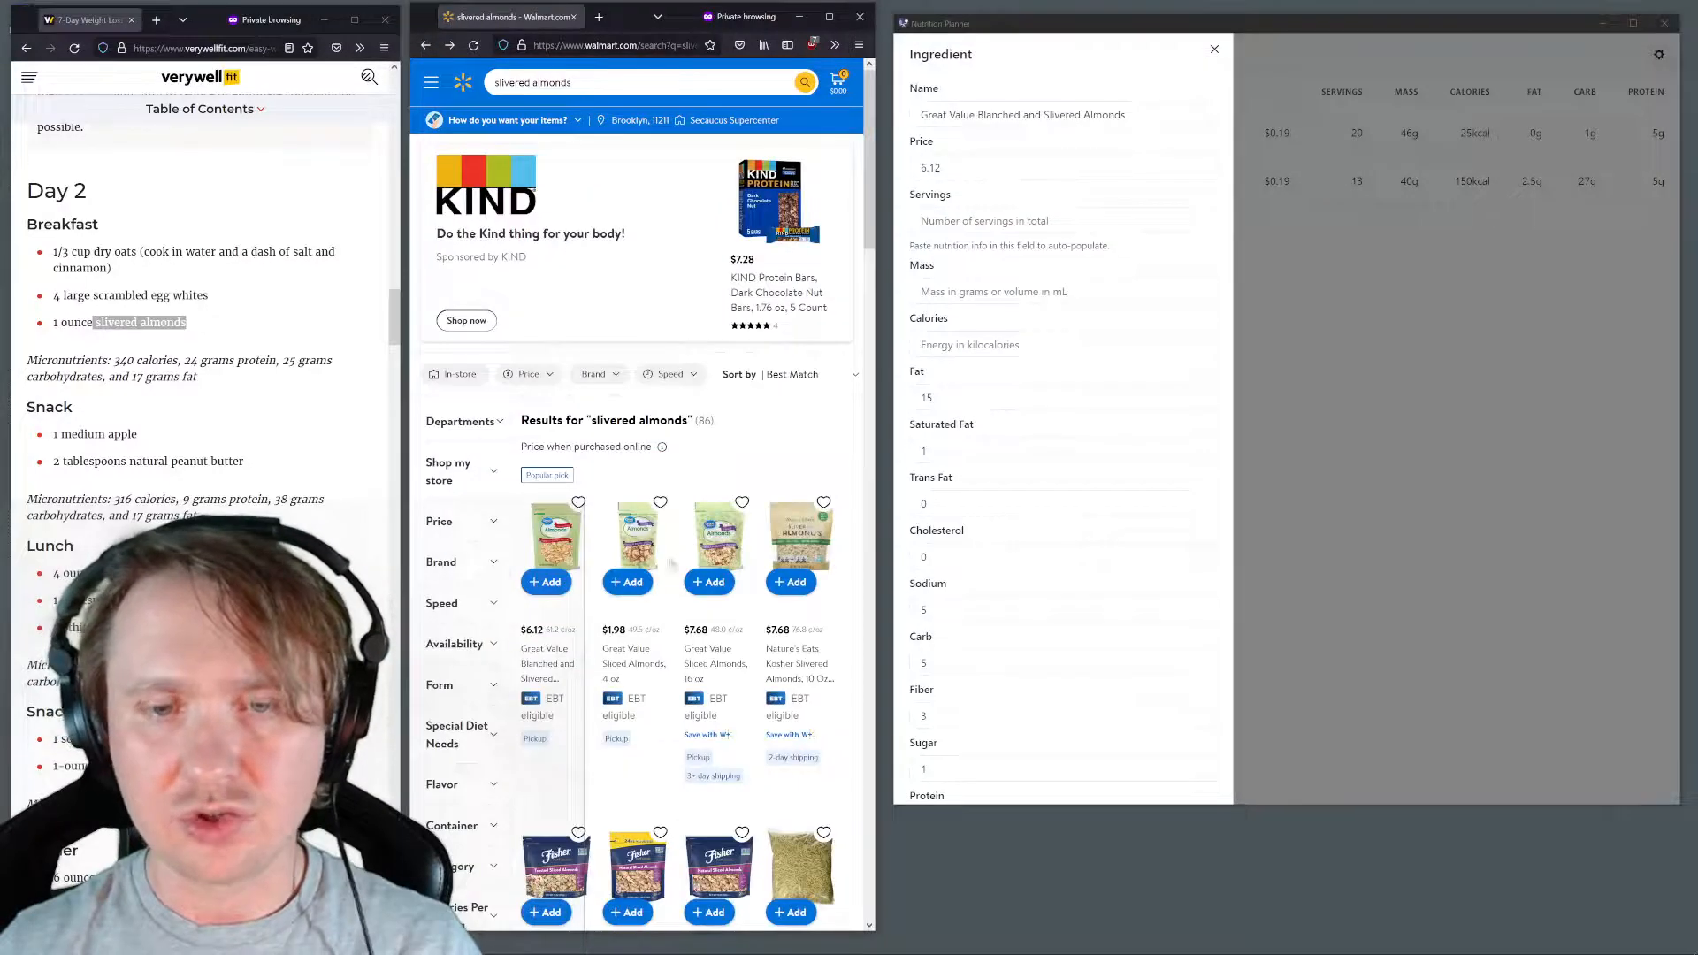
click(640, 544)
scroll(673, 507, down, 8)
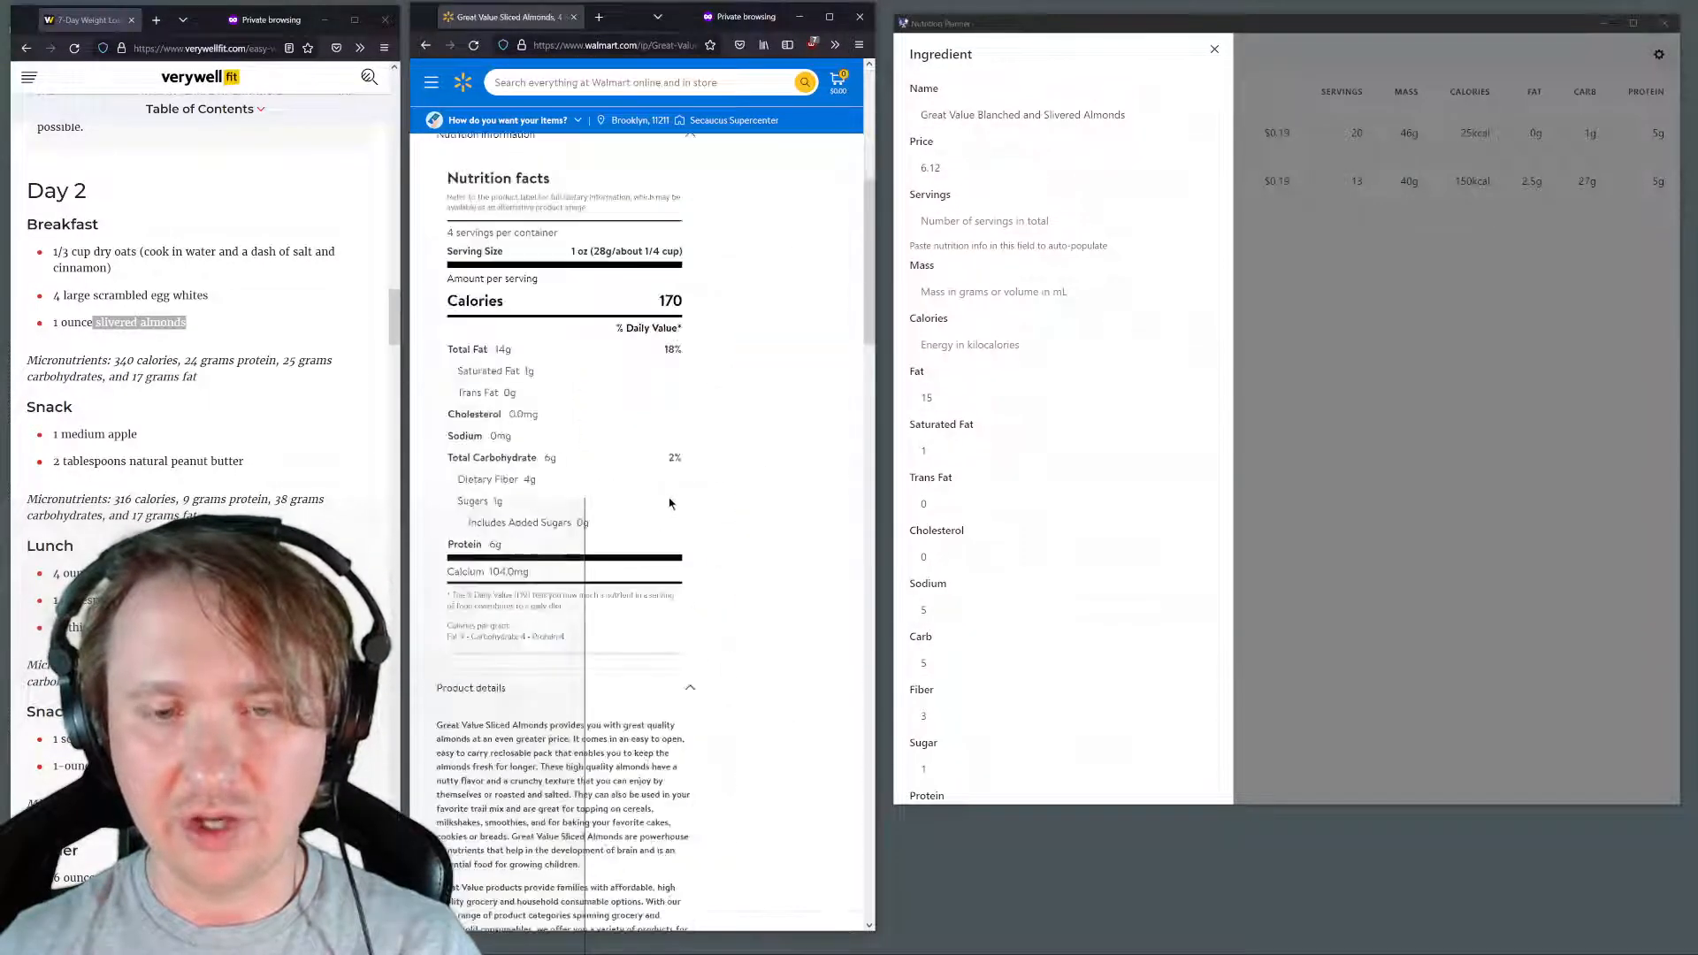
scroll(585, 552, up, 5)
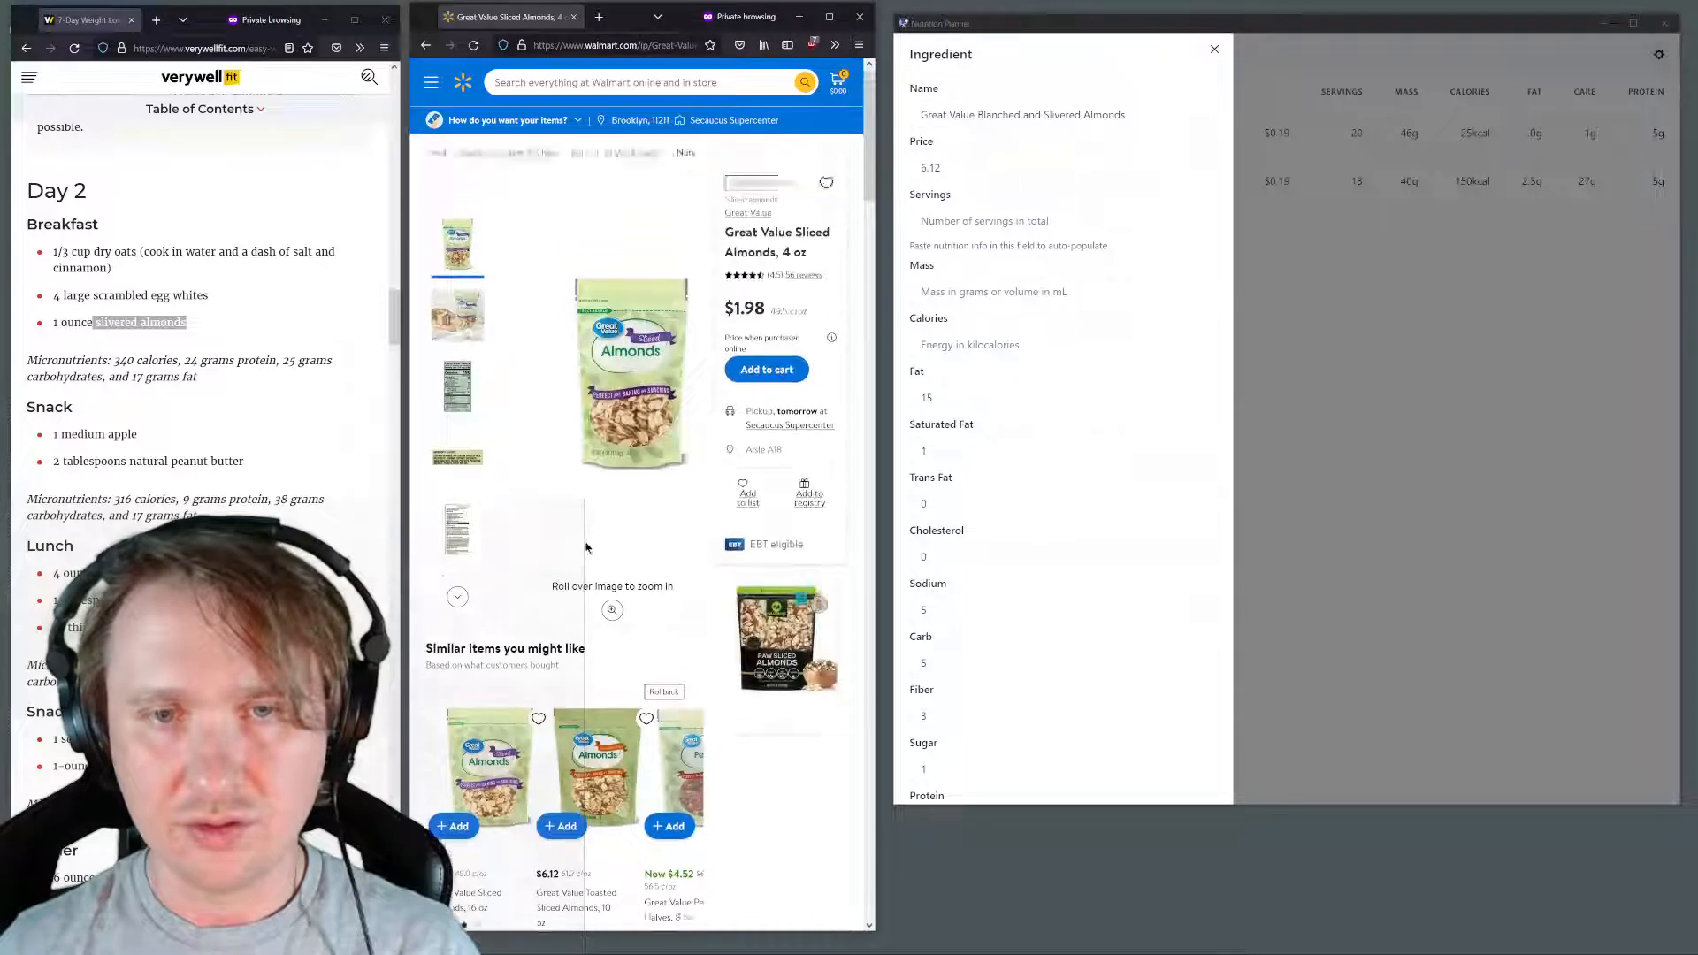
scroll(588, 544, down, 10)
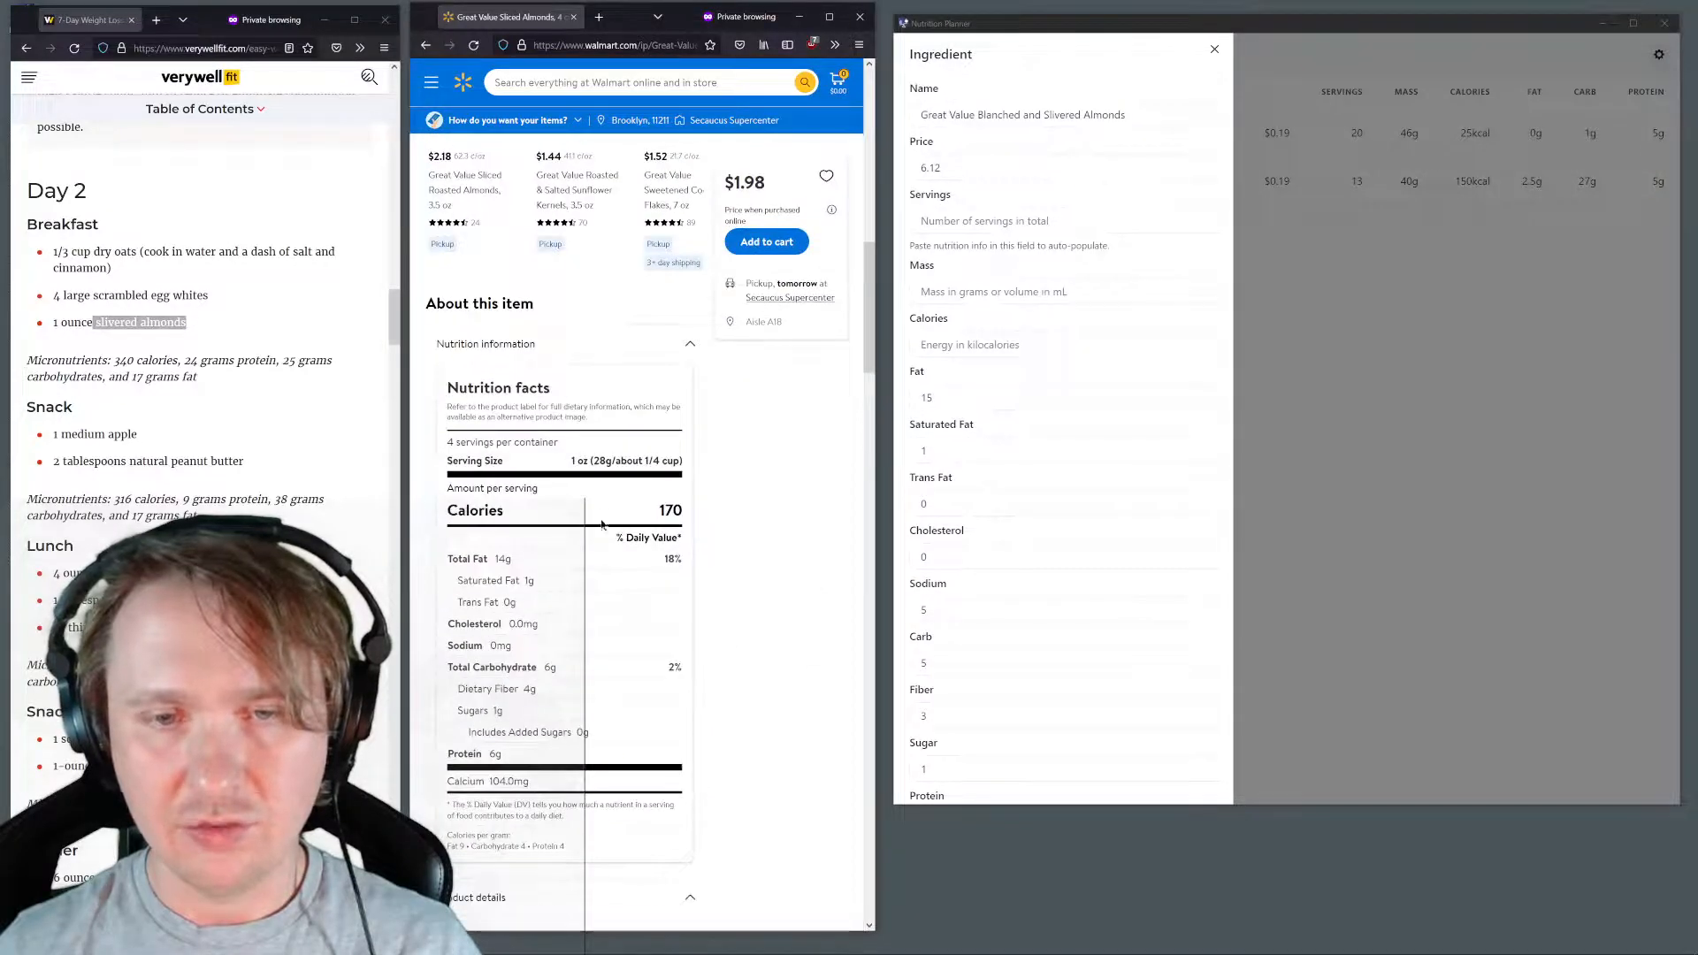
scroll(619, 513, up, 10)
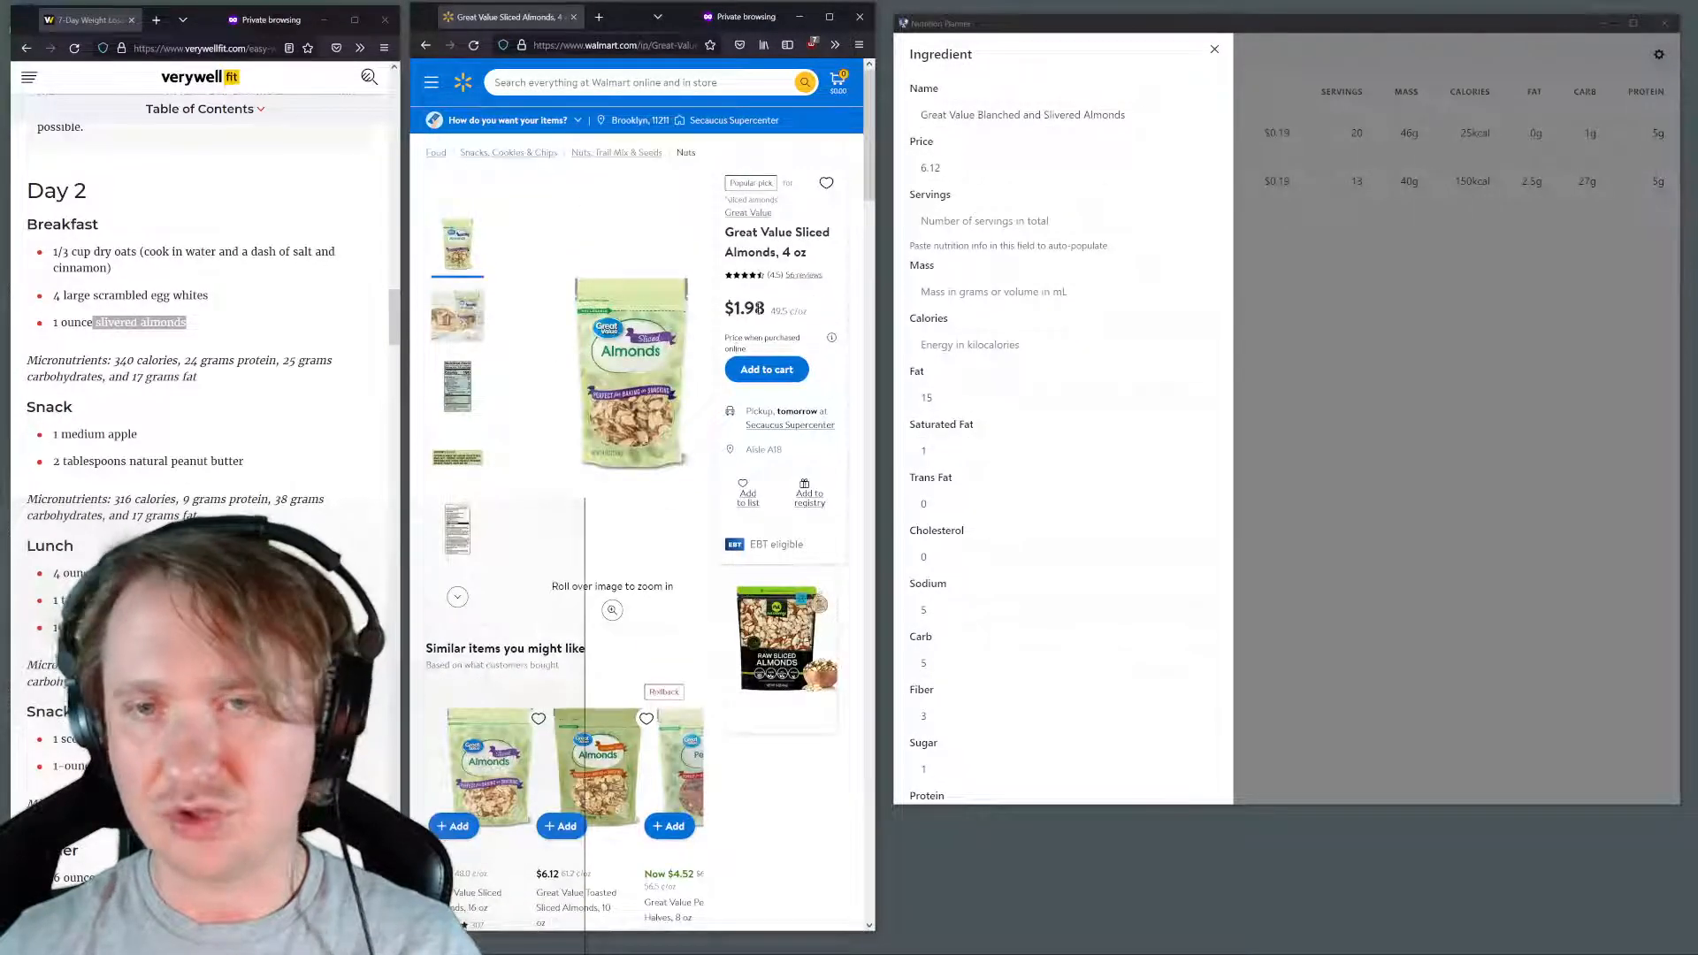
Replace the new item's name with the copied "Great Value Sliced Almonds" and its price with 1.98
drag(763, 308, 733, 309)
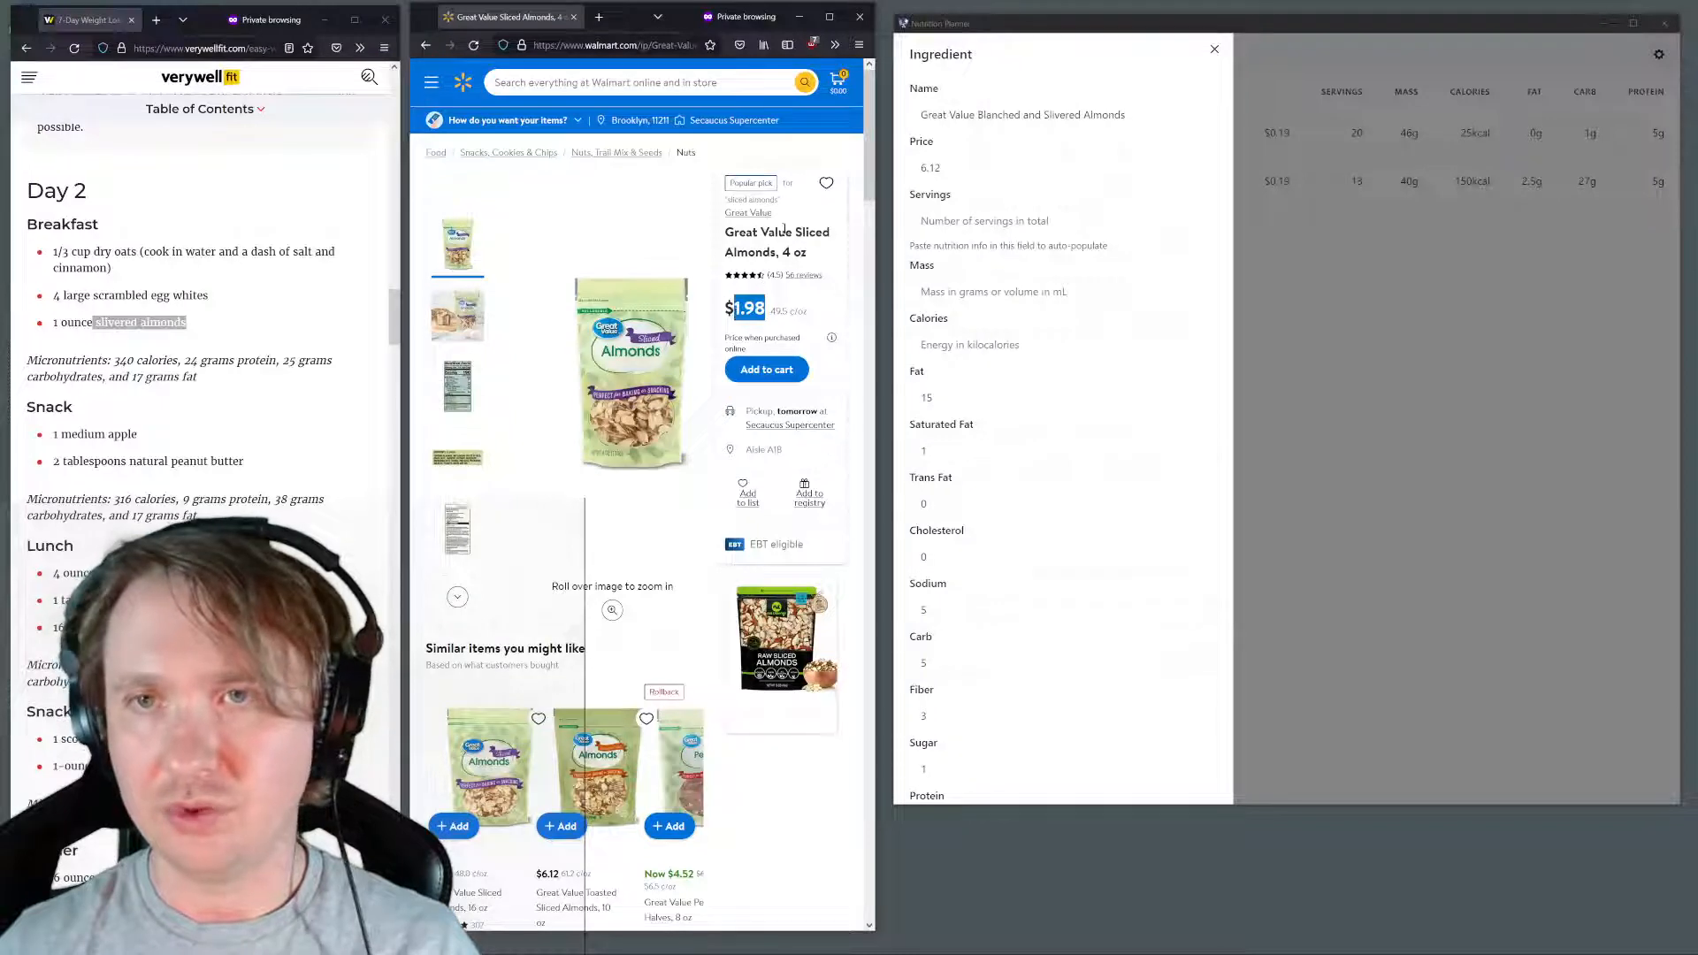
drag(777, 254, 721, 232)
key(ctrl+c)
triple_click(1044, 114)
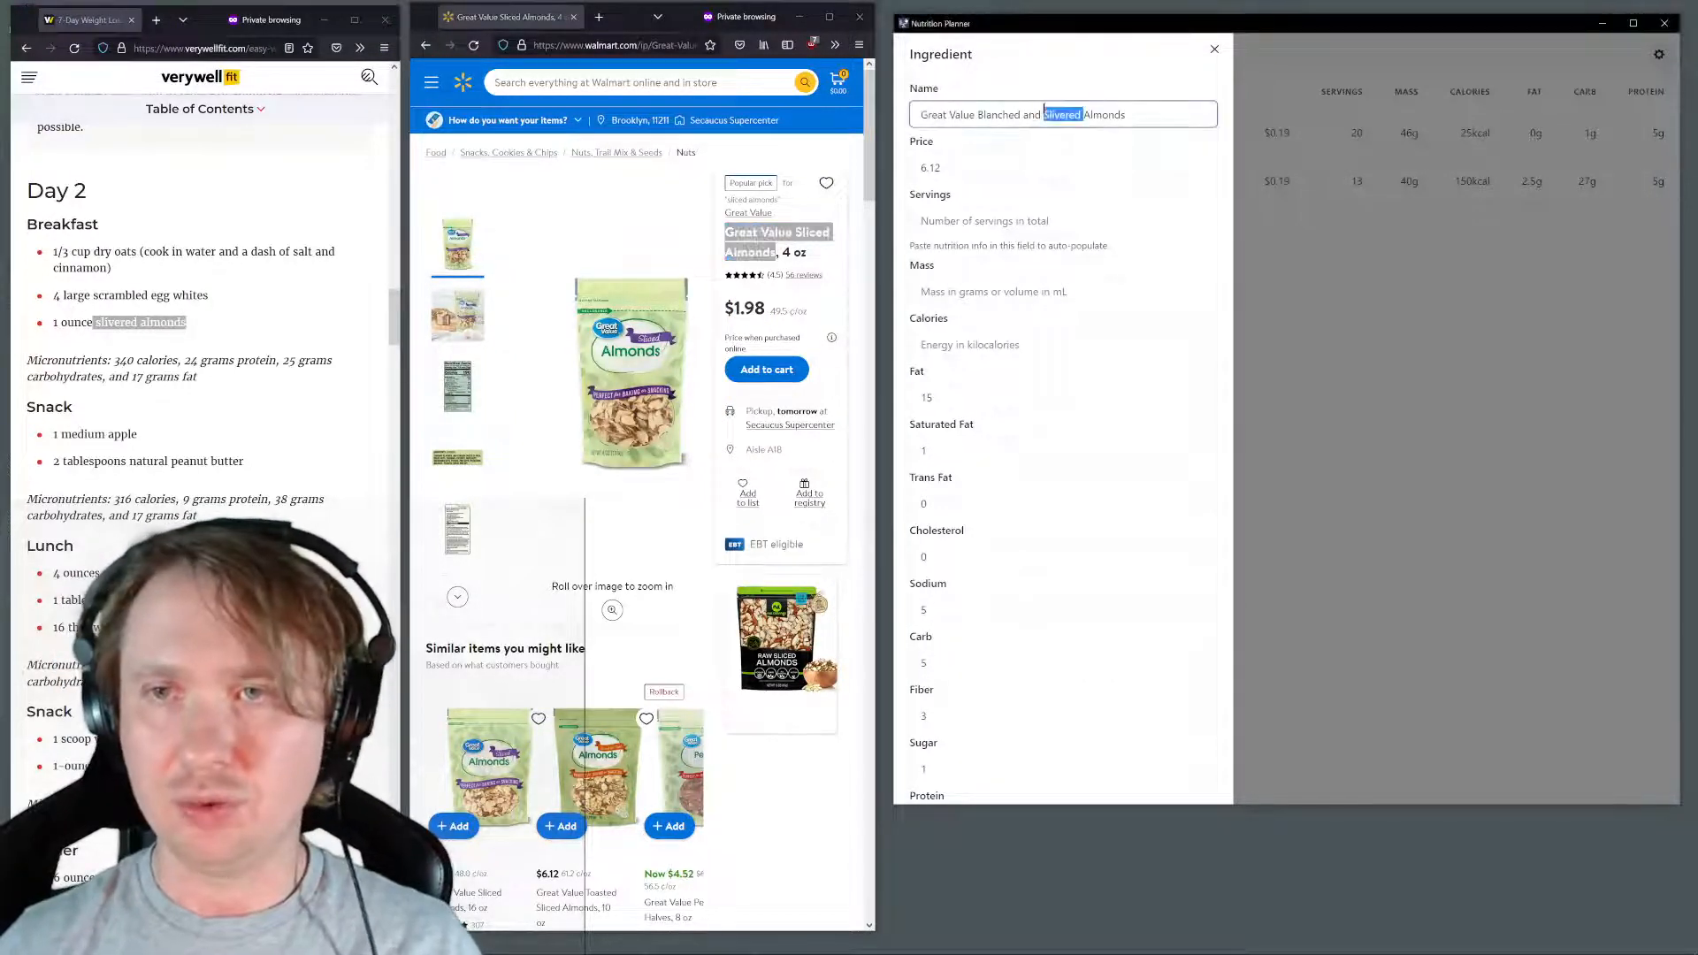
key(ctrl+v)
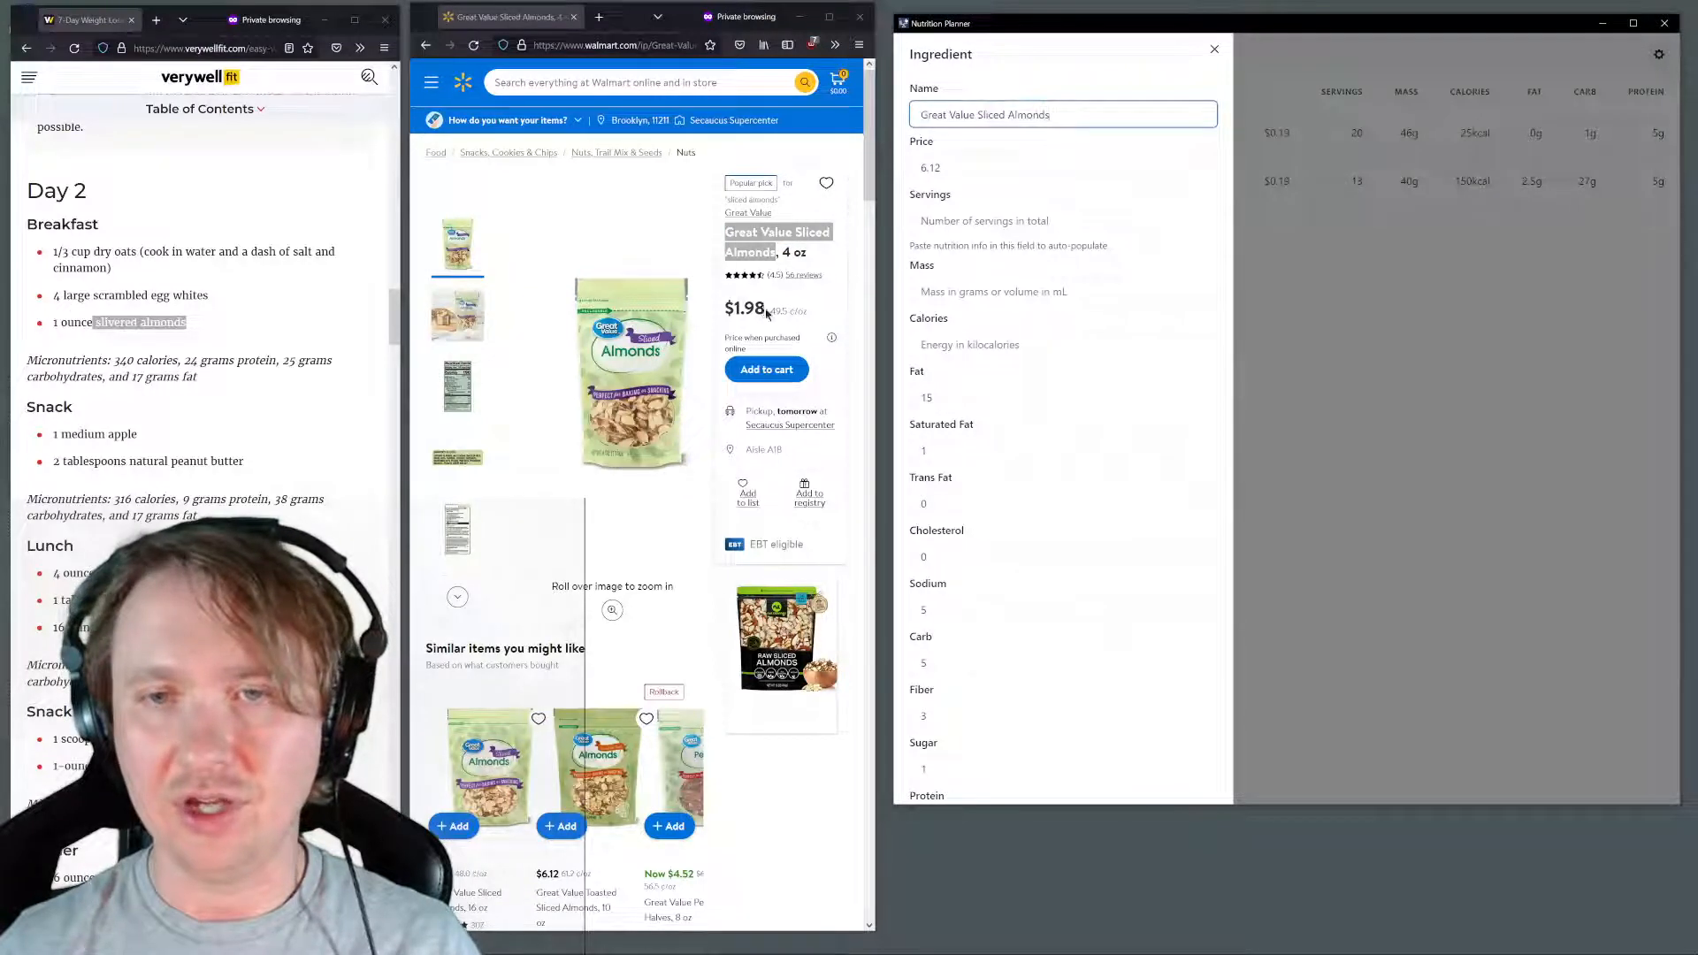
drag(765, 308, 734, 309)
key(ctrl+c)
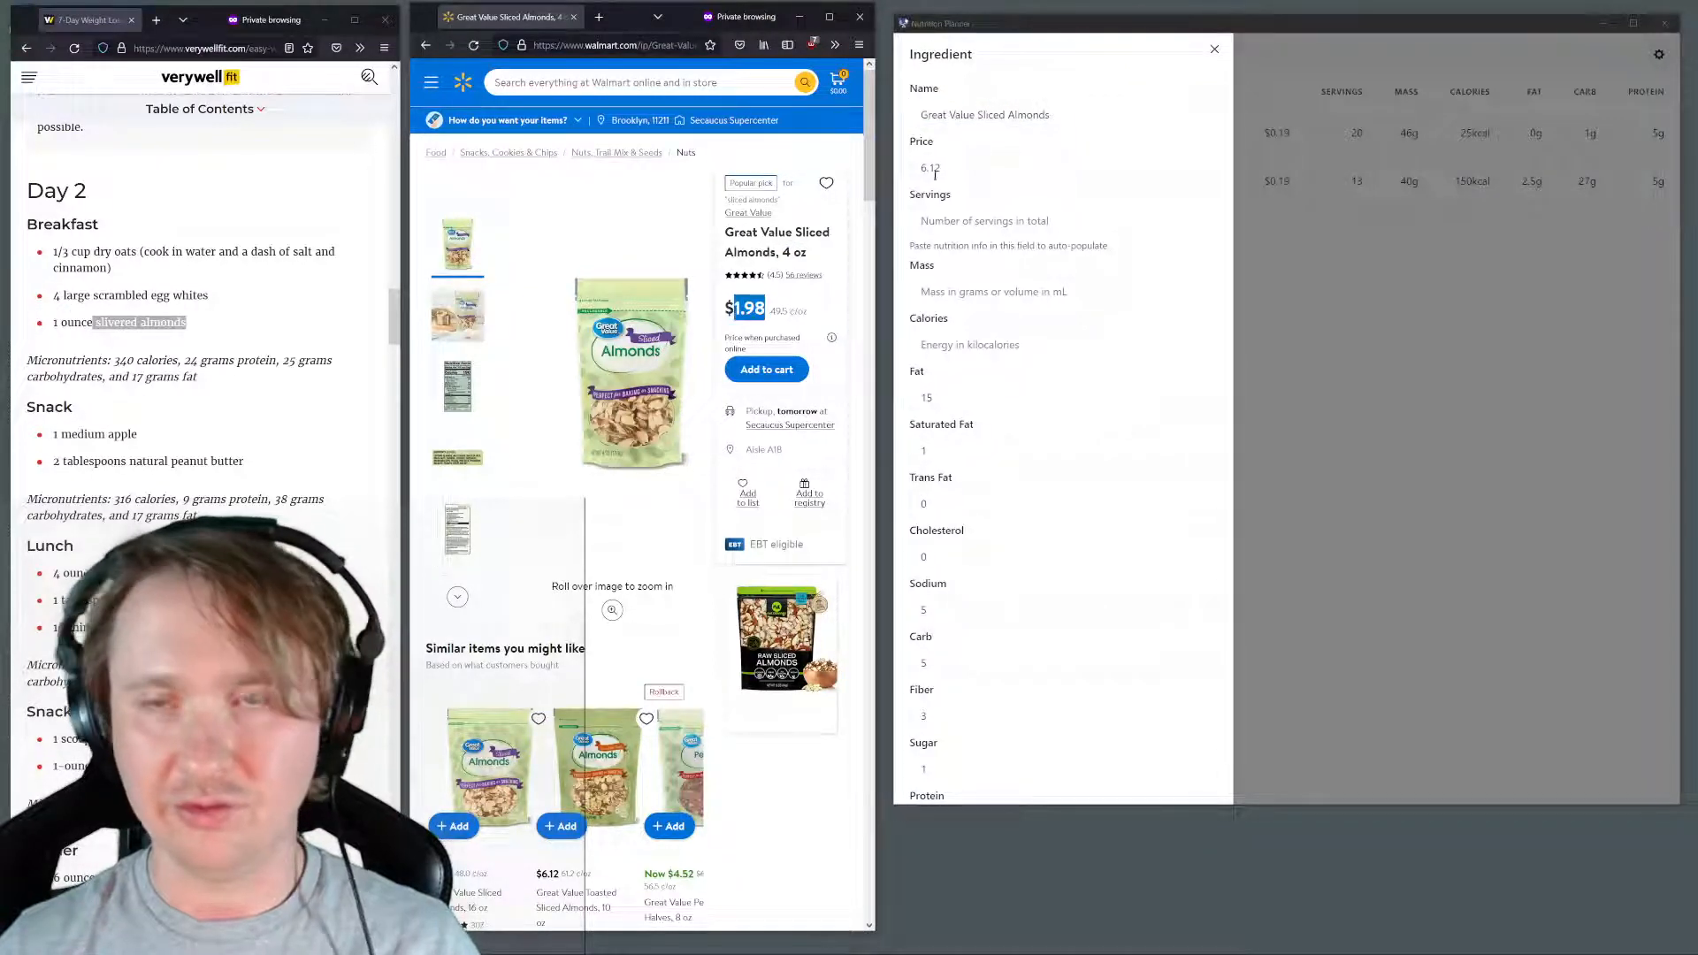
triple_click(934, 170)
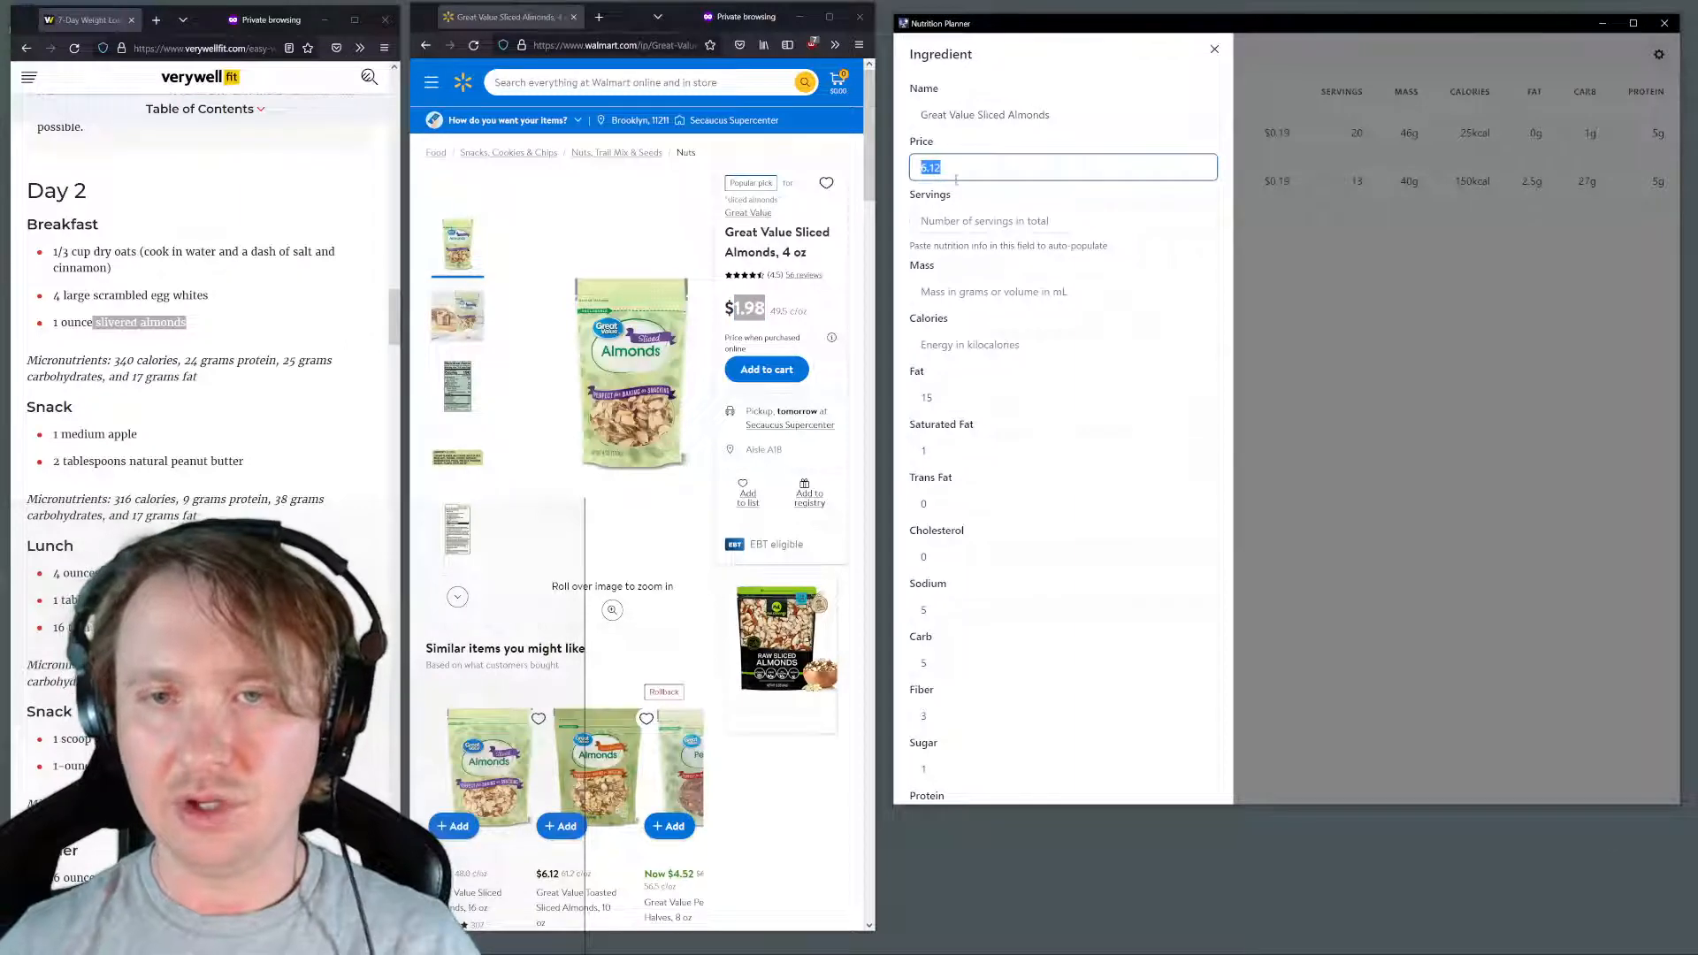
key(ctrl+v)
Copy the sliced almonds' nutrition facts from the servings line through protein and paste them into the item's Servings field to auto-populate it
scroll(500, 400, down, 15)
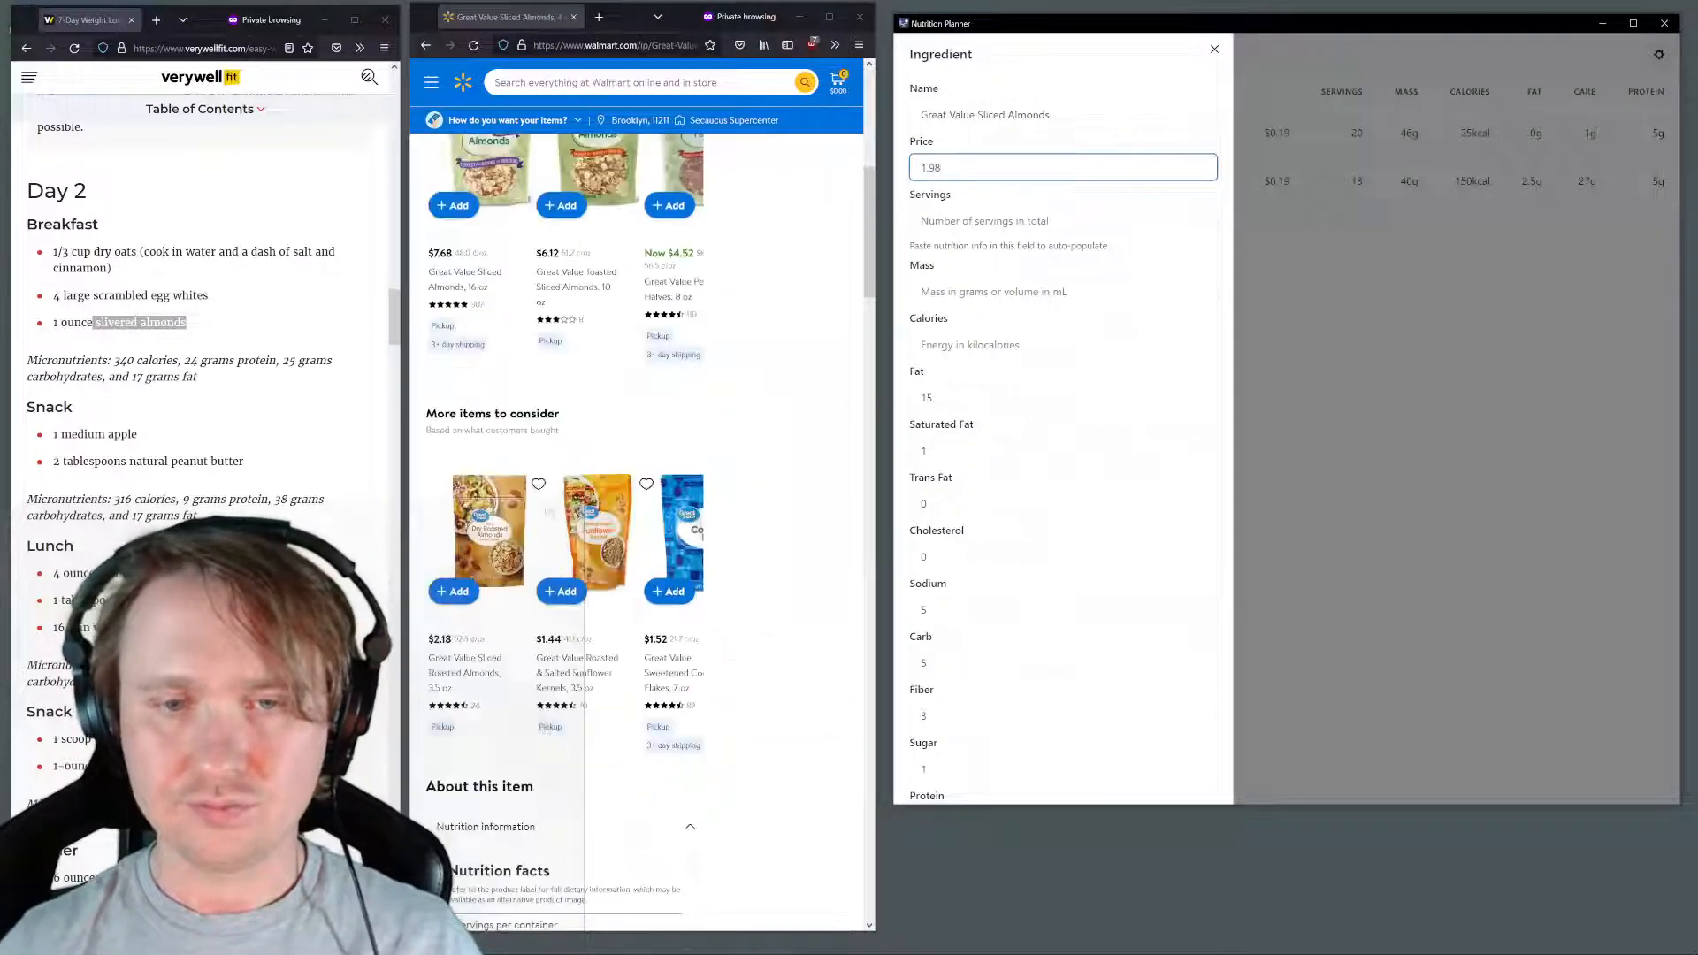
drag(451, 306, 613, 622)
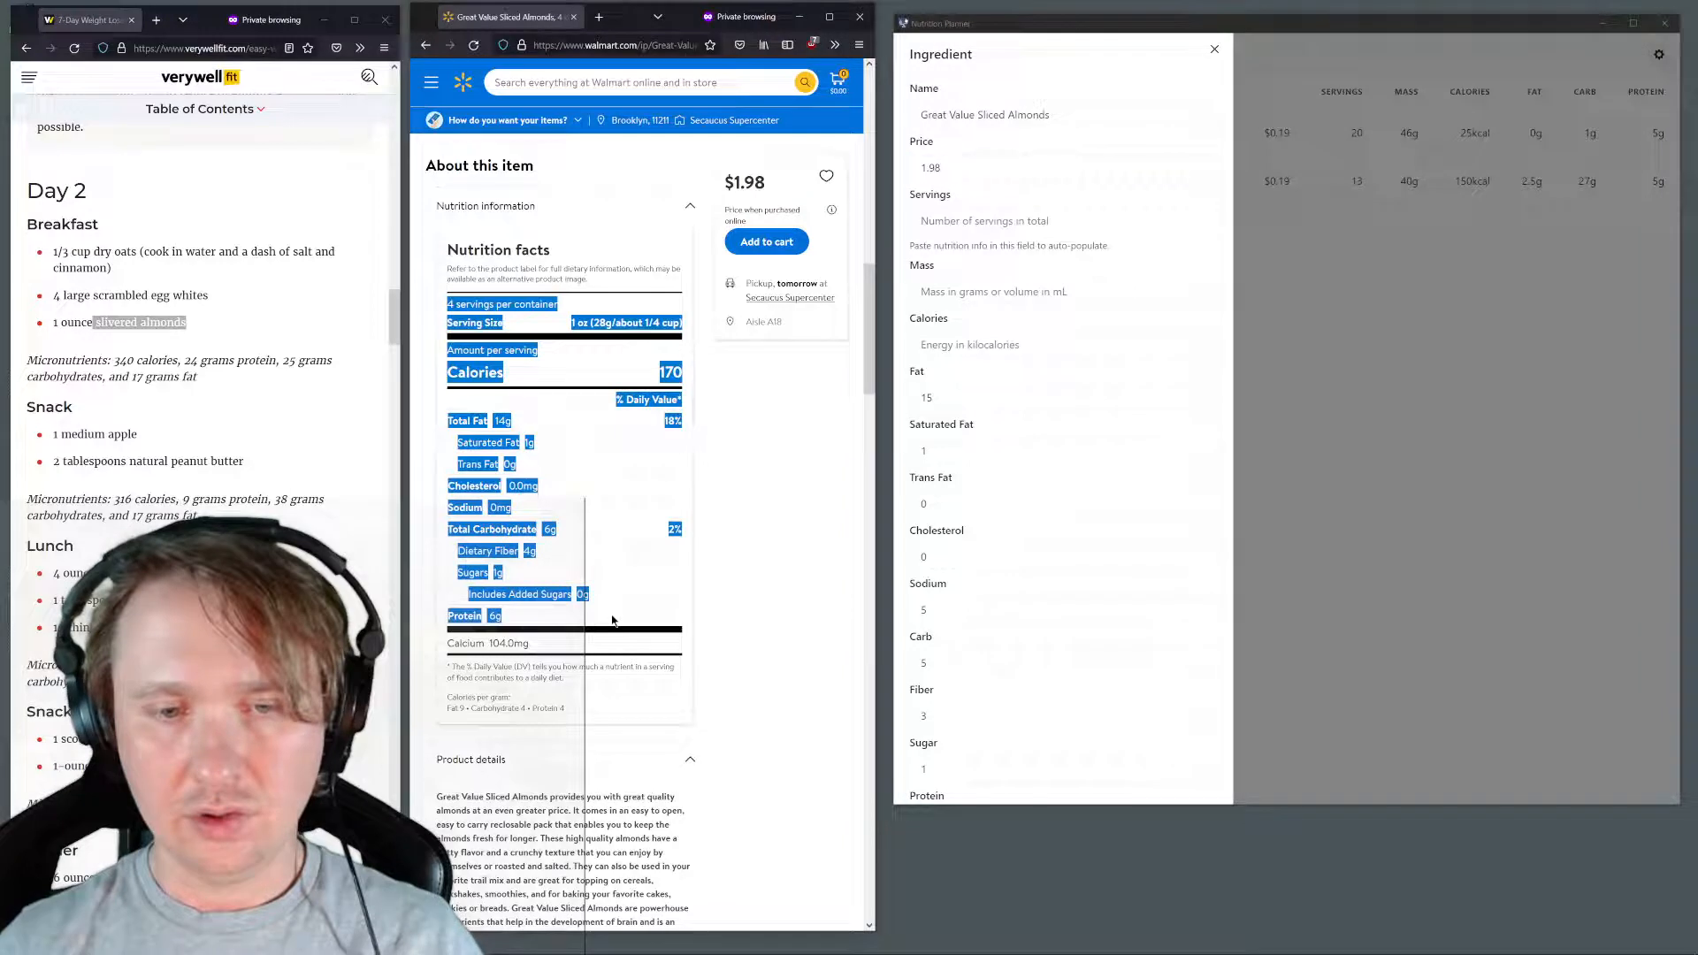
click(954, 235)
text(4)
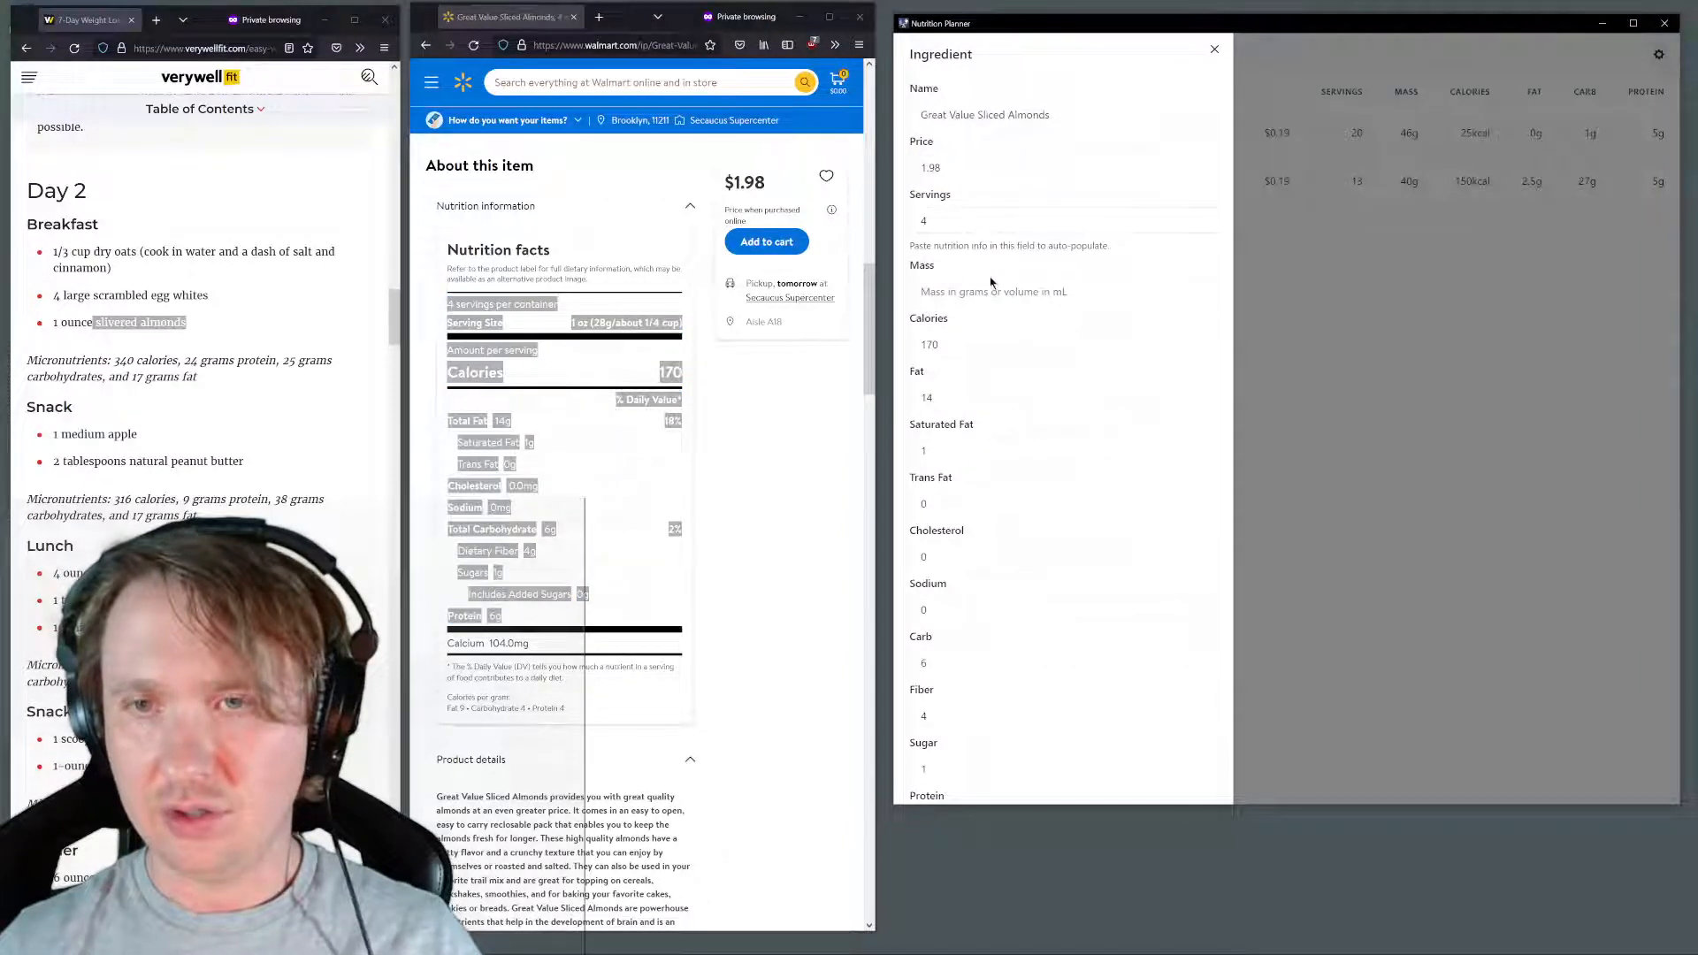
Set the sliced almonds item's mass to 32 and submit the item
click(965, 291)
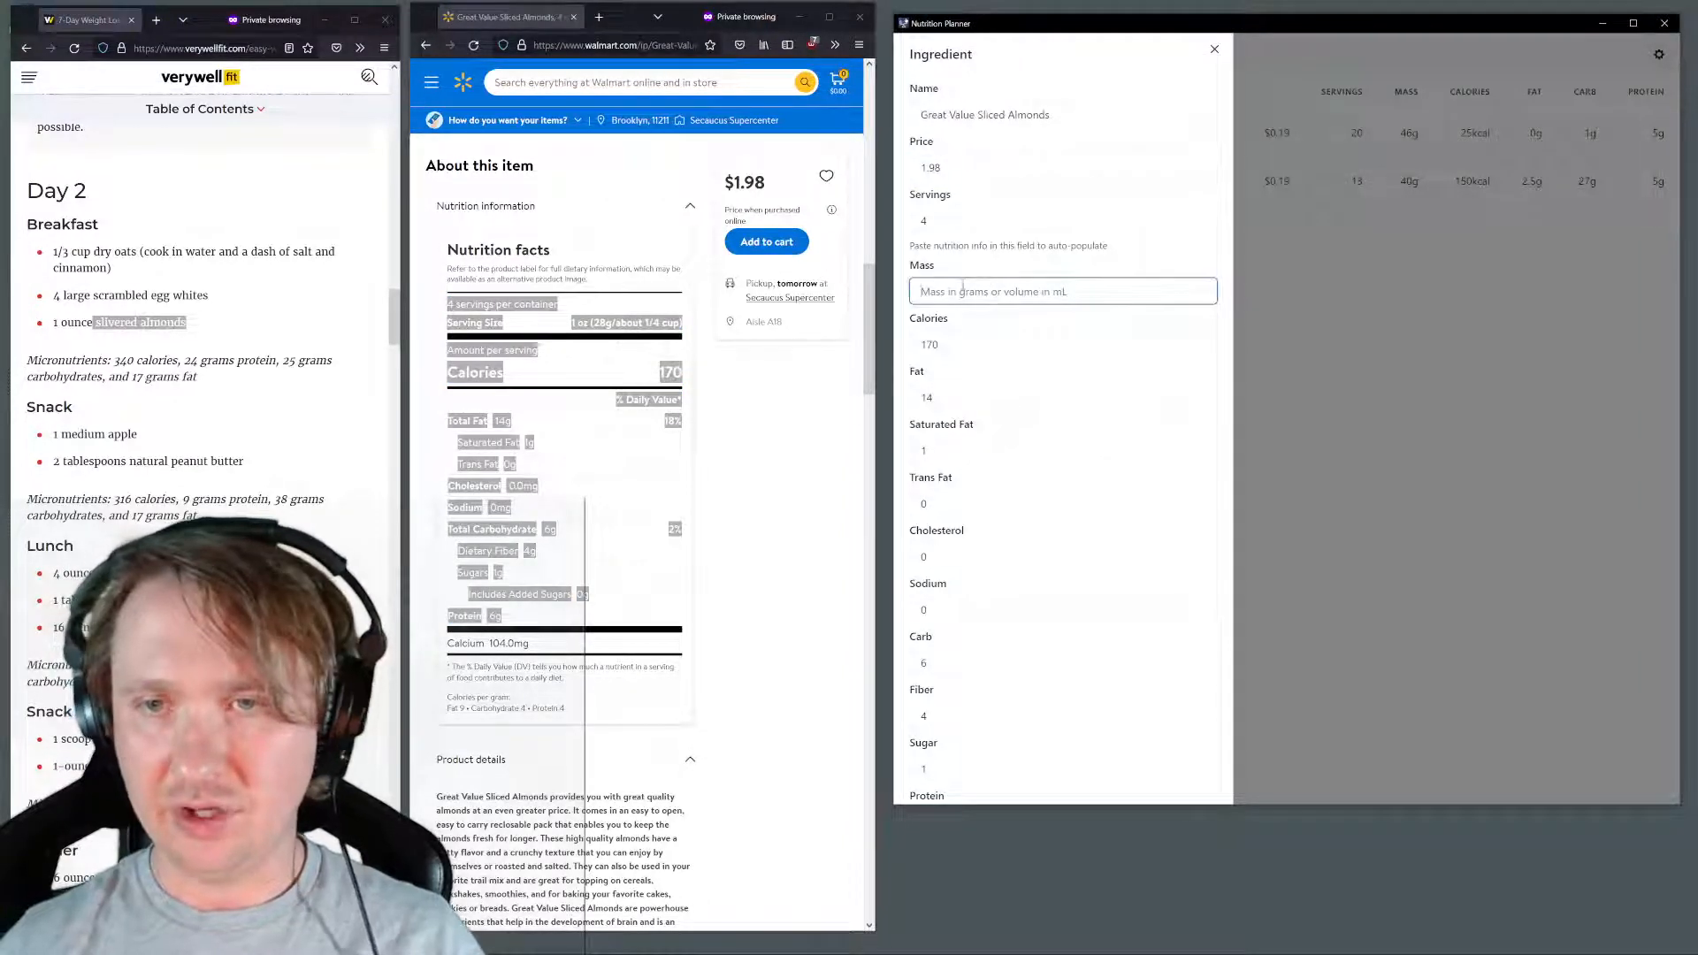
text(2)
scroll(972, 336, down, 2)
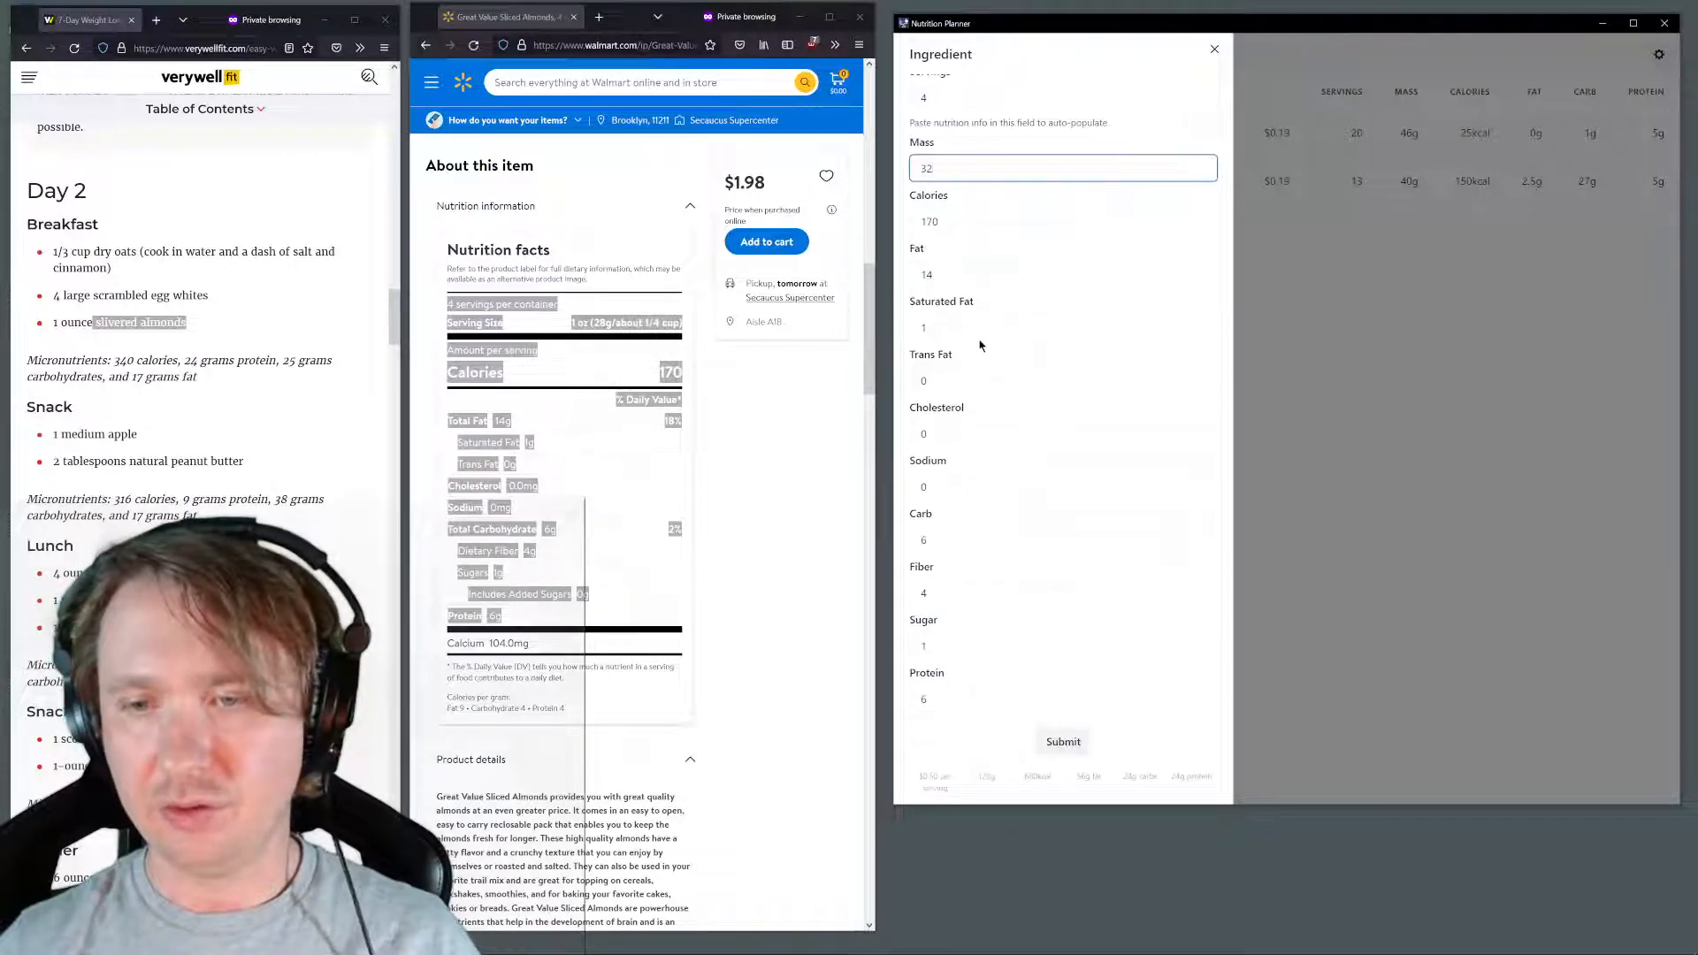
click(1075, 747)
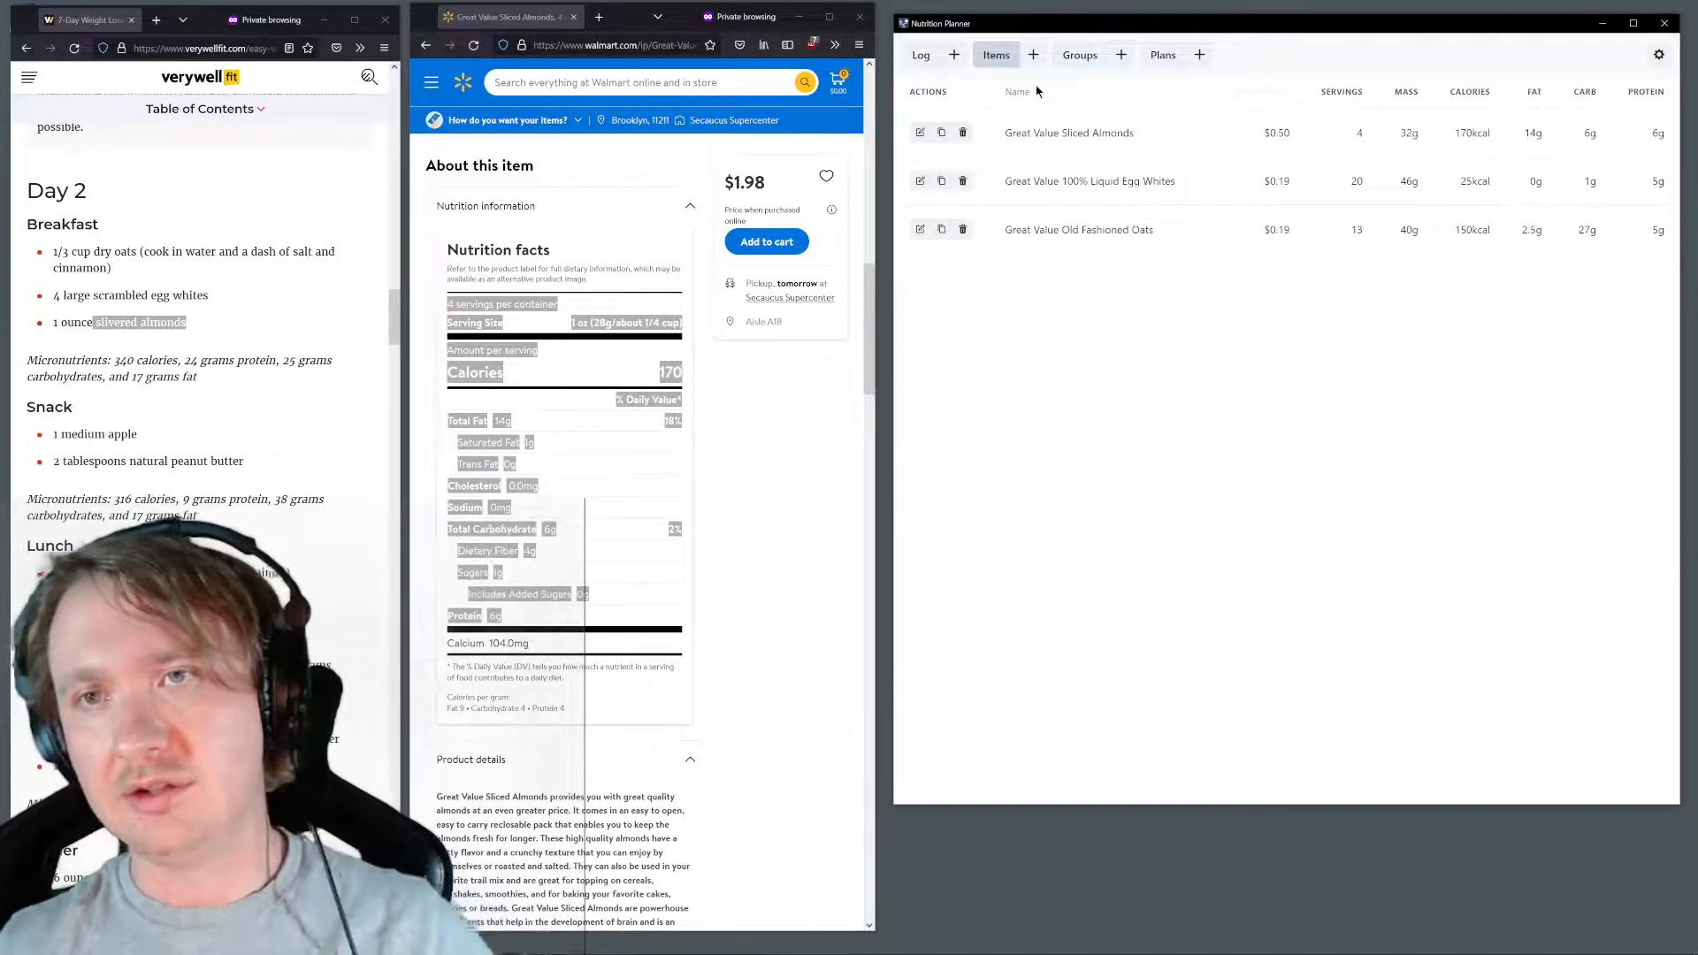
click(925, 58)
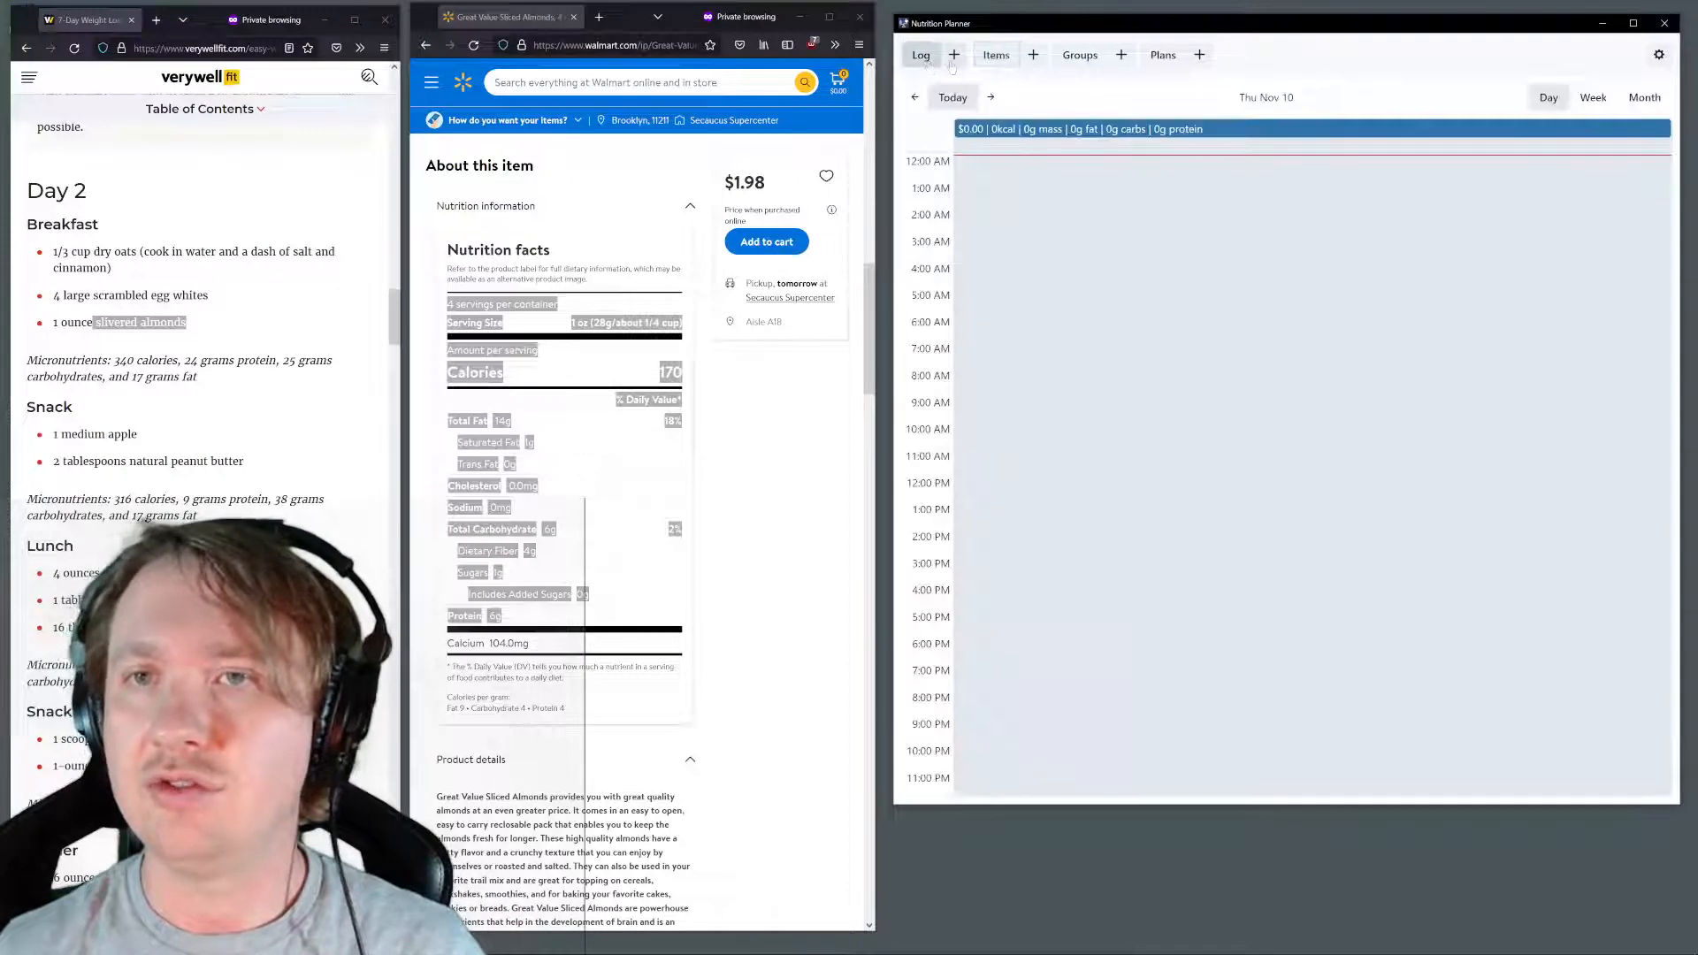
click(954, 55)
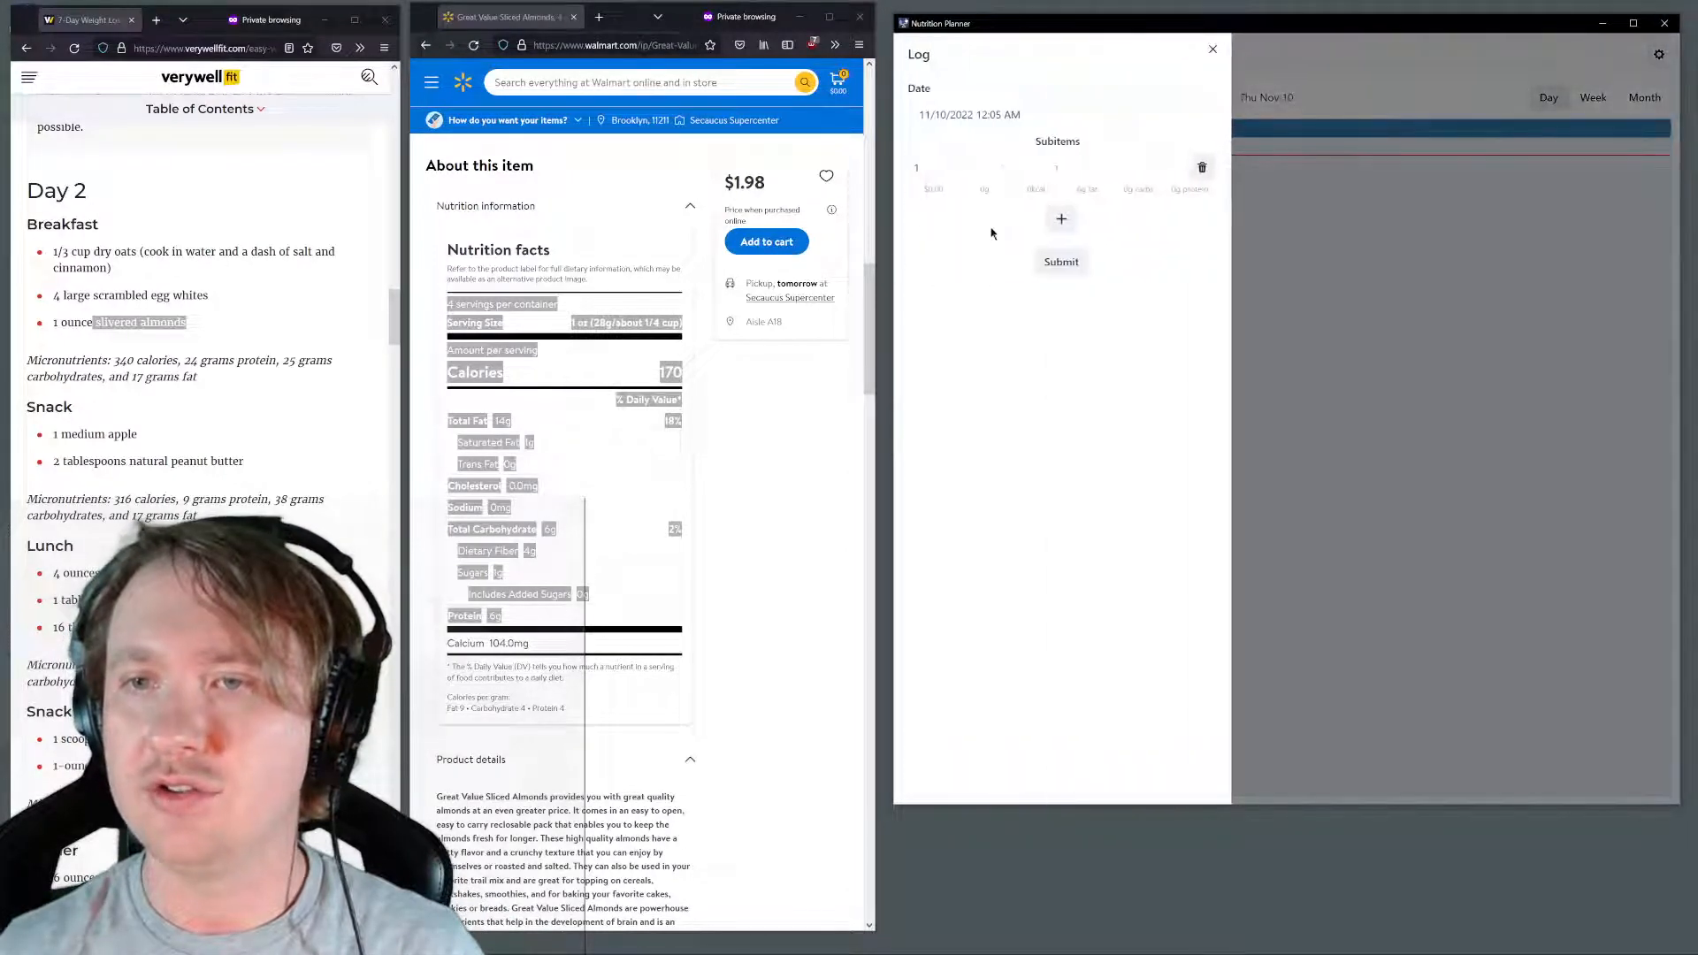
click(1241, 195)
click(955, 55)
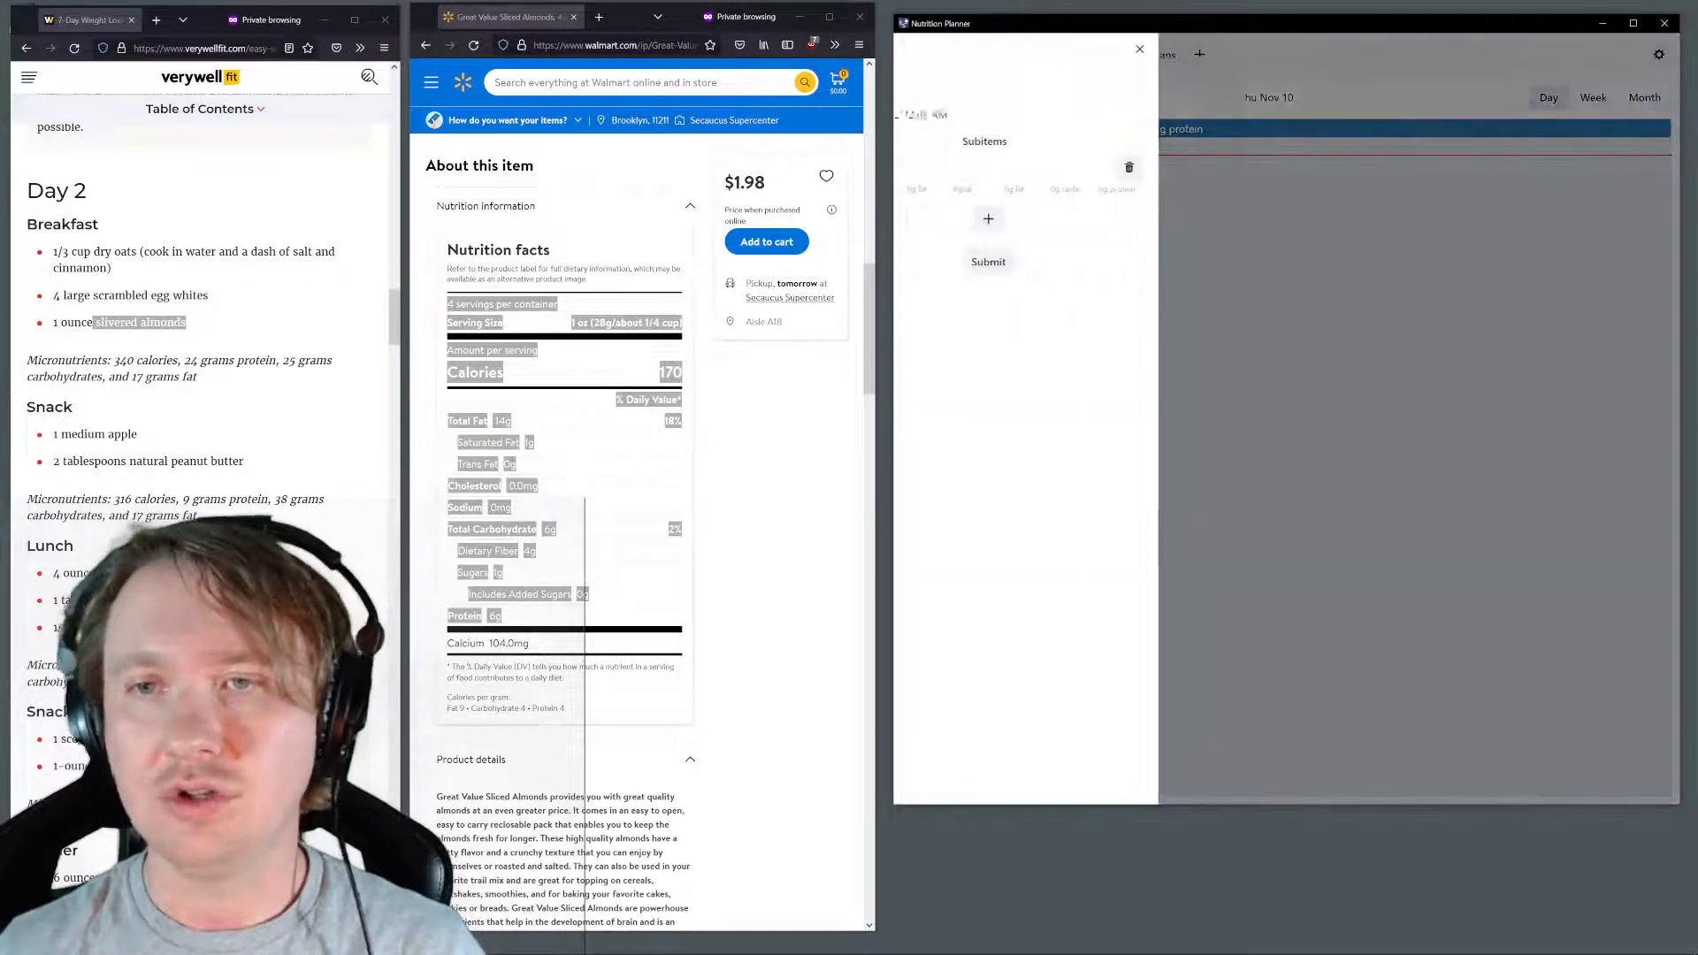
click(1024, 168)
text(alm)
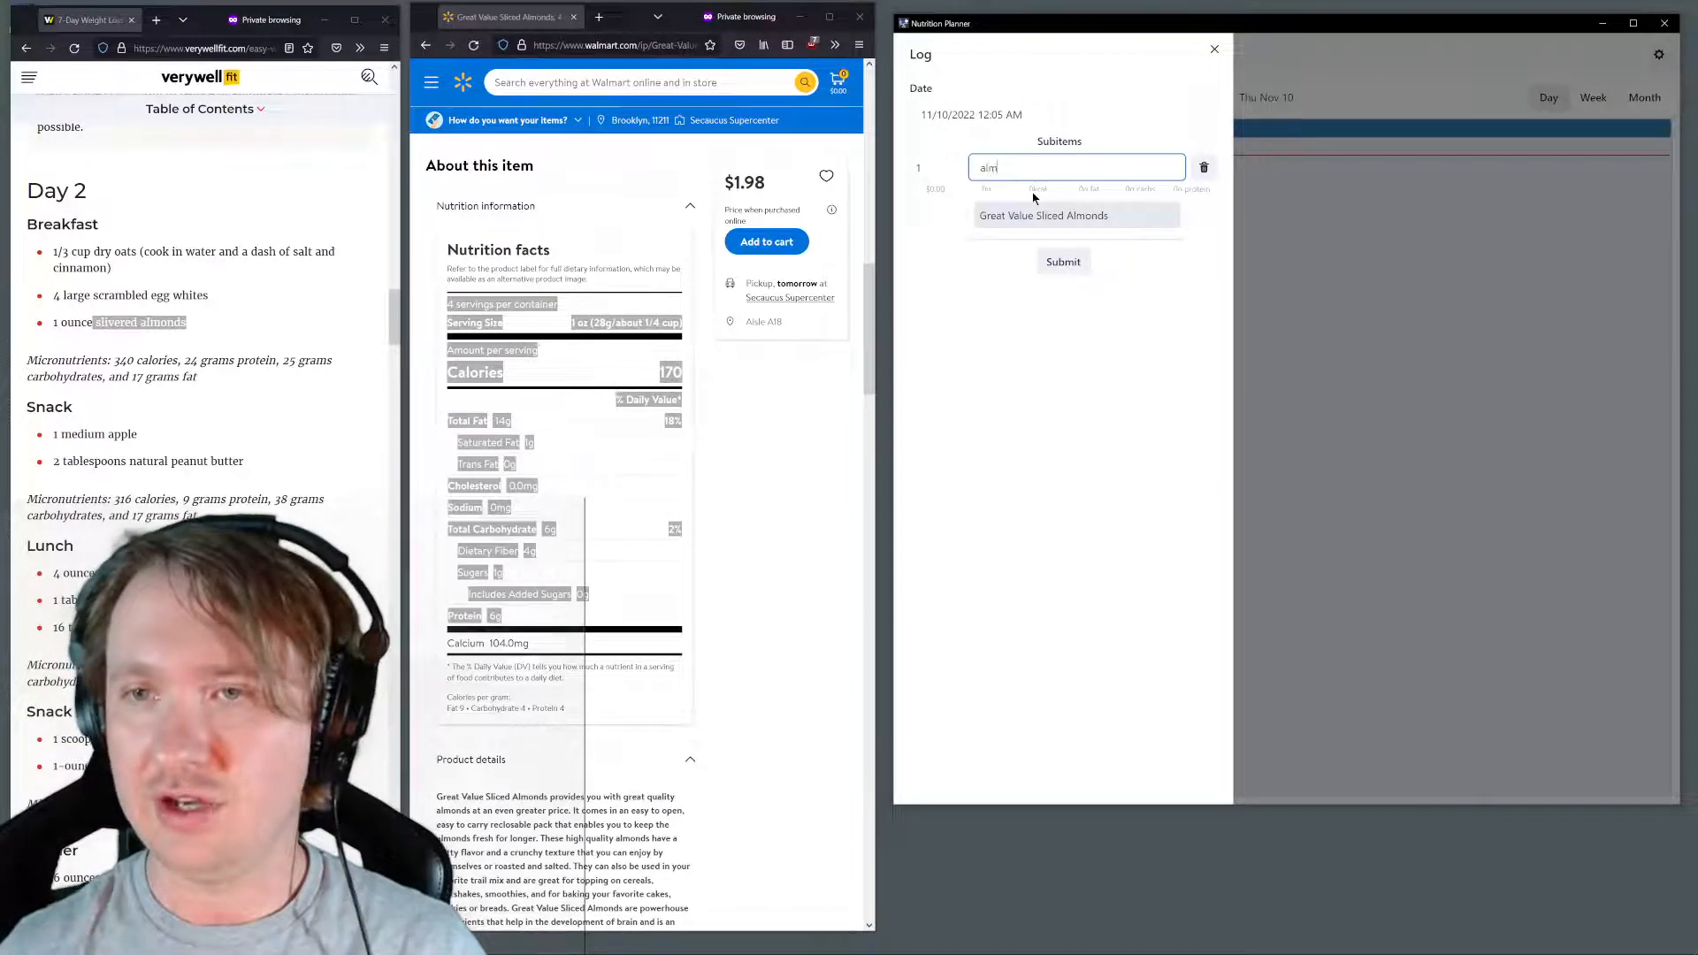
click(1017, 217)
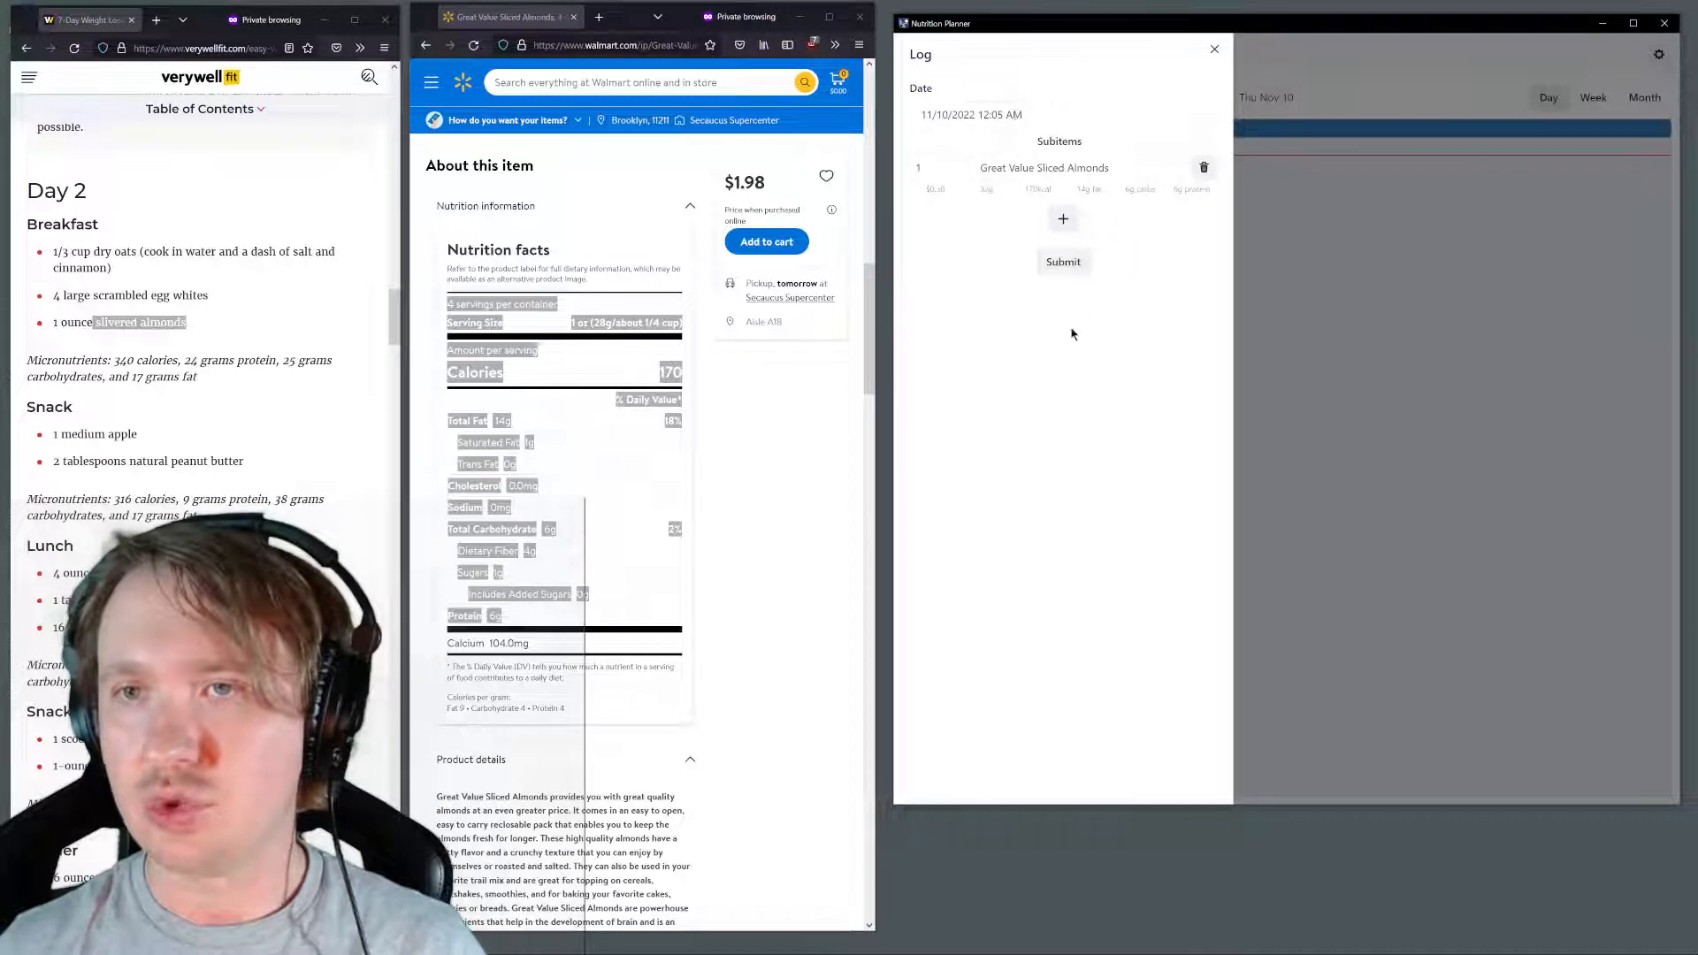
click(1216, 49)
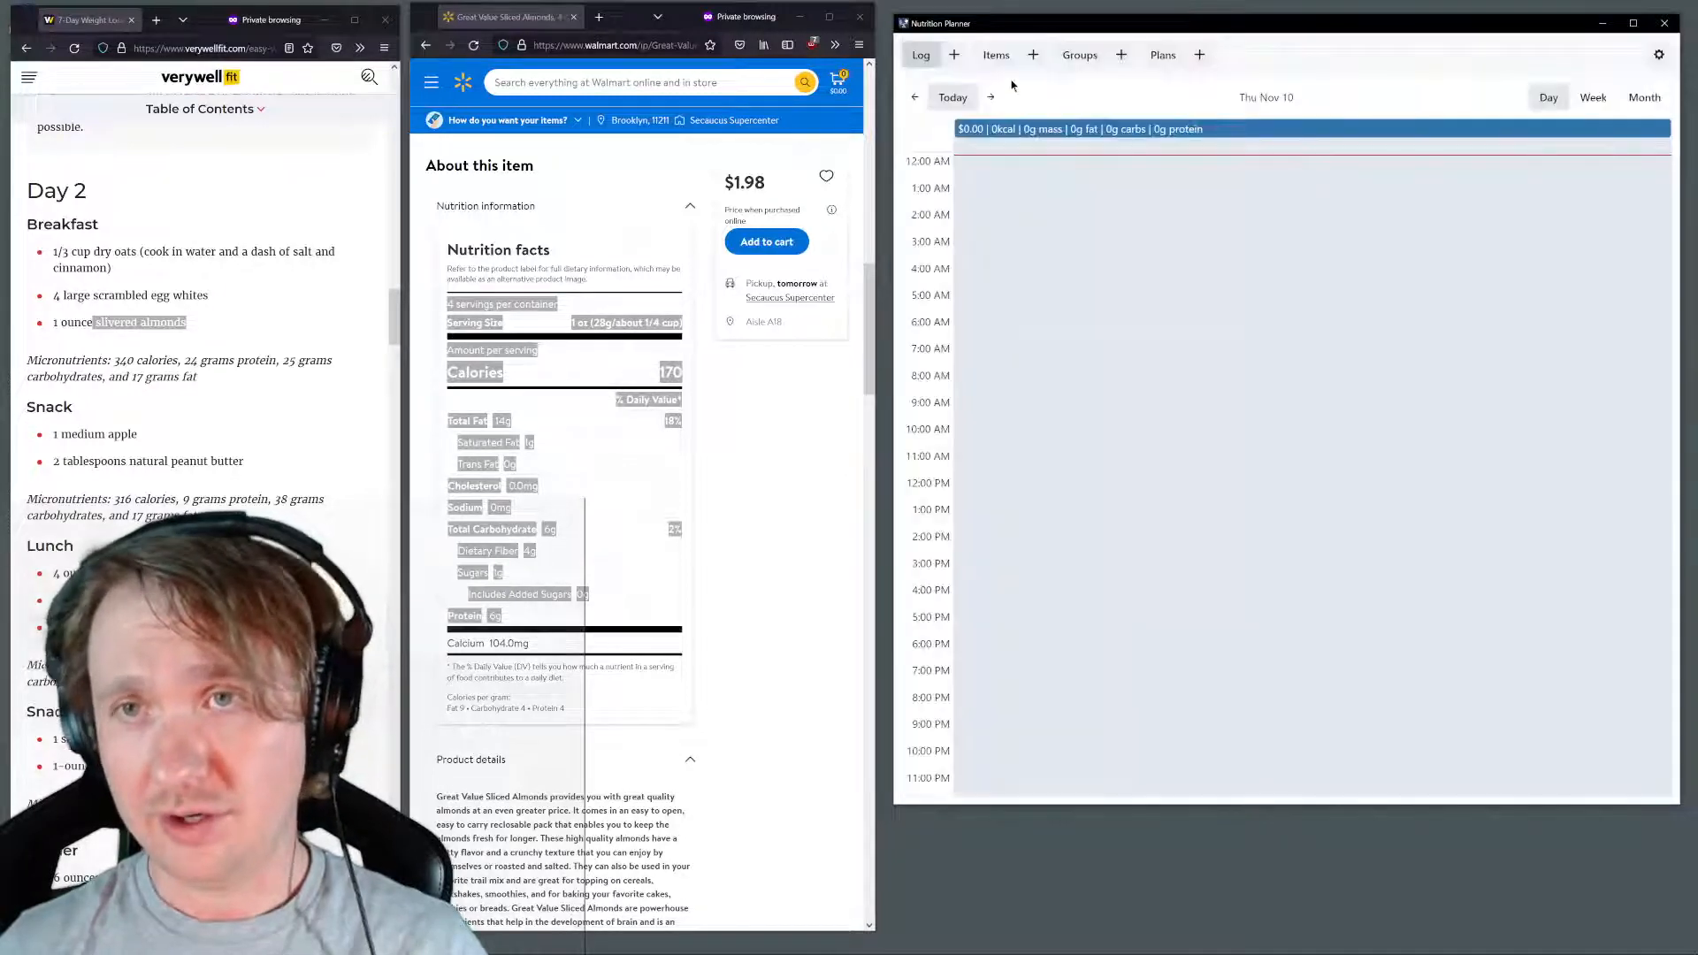
Start a new group named "Day 2 Breakfast" with 1 serving in total
click(998, 58)
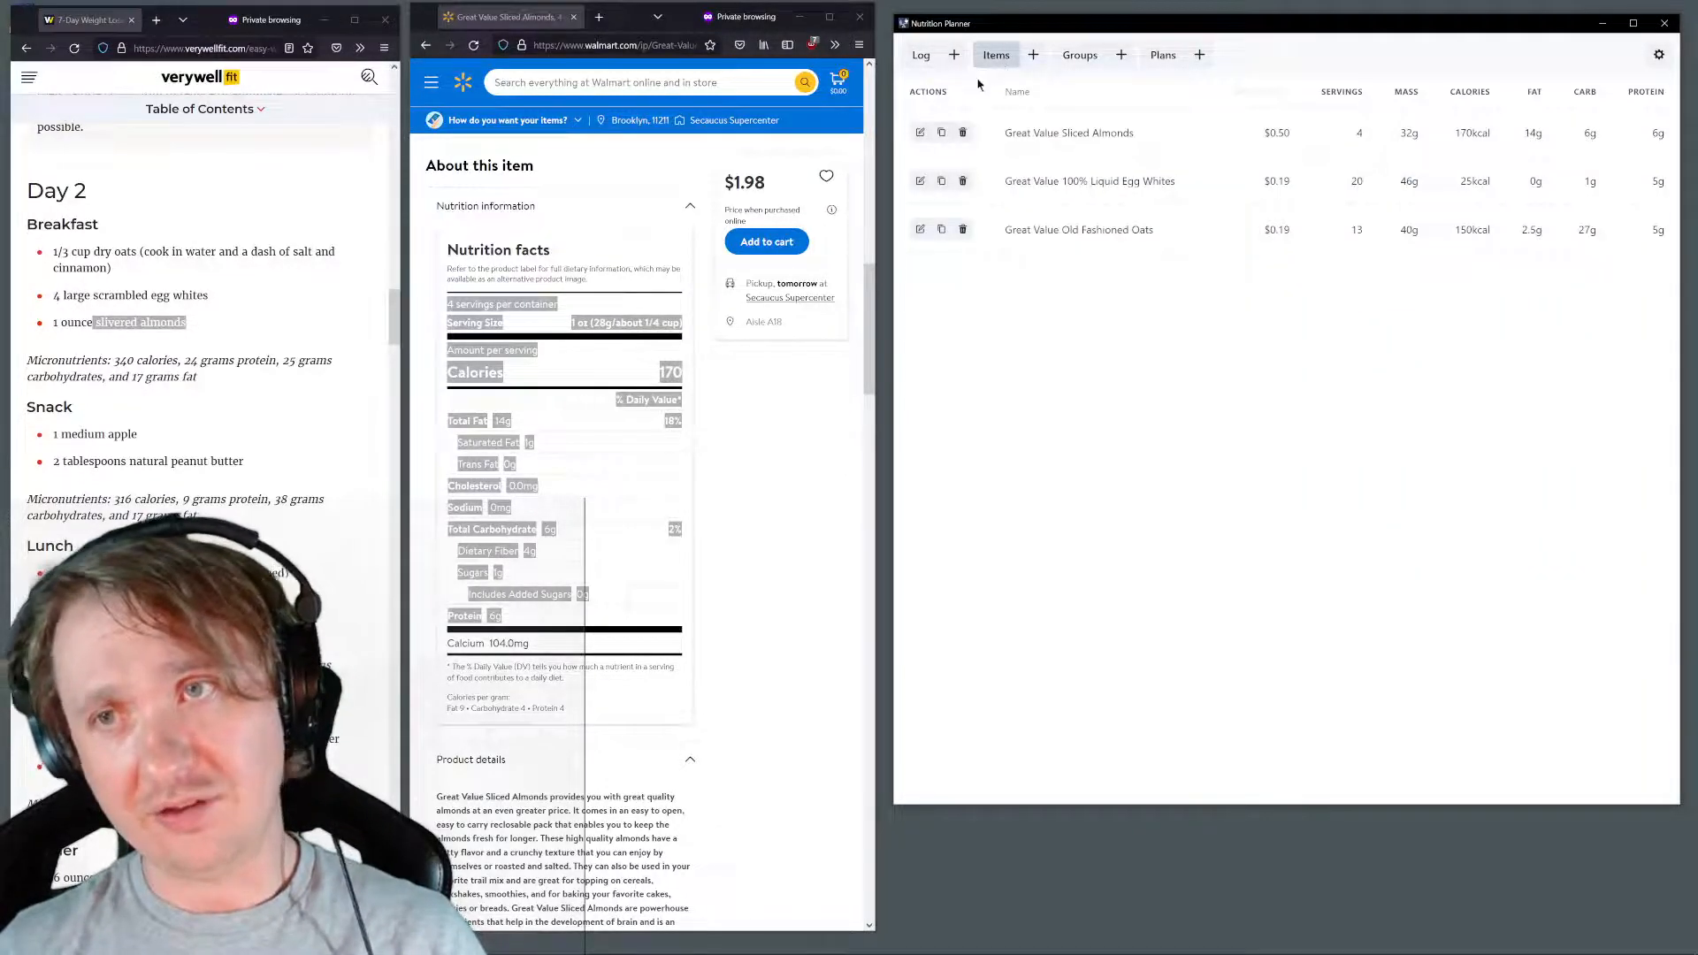
click(1078, 62)
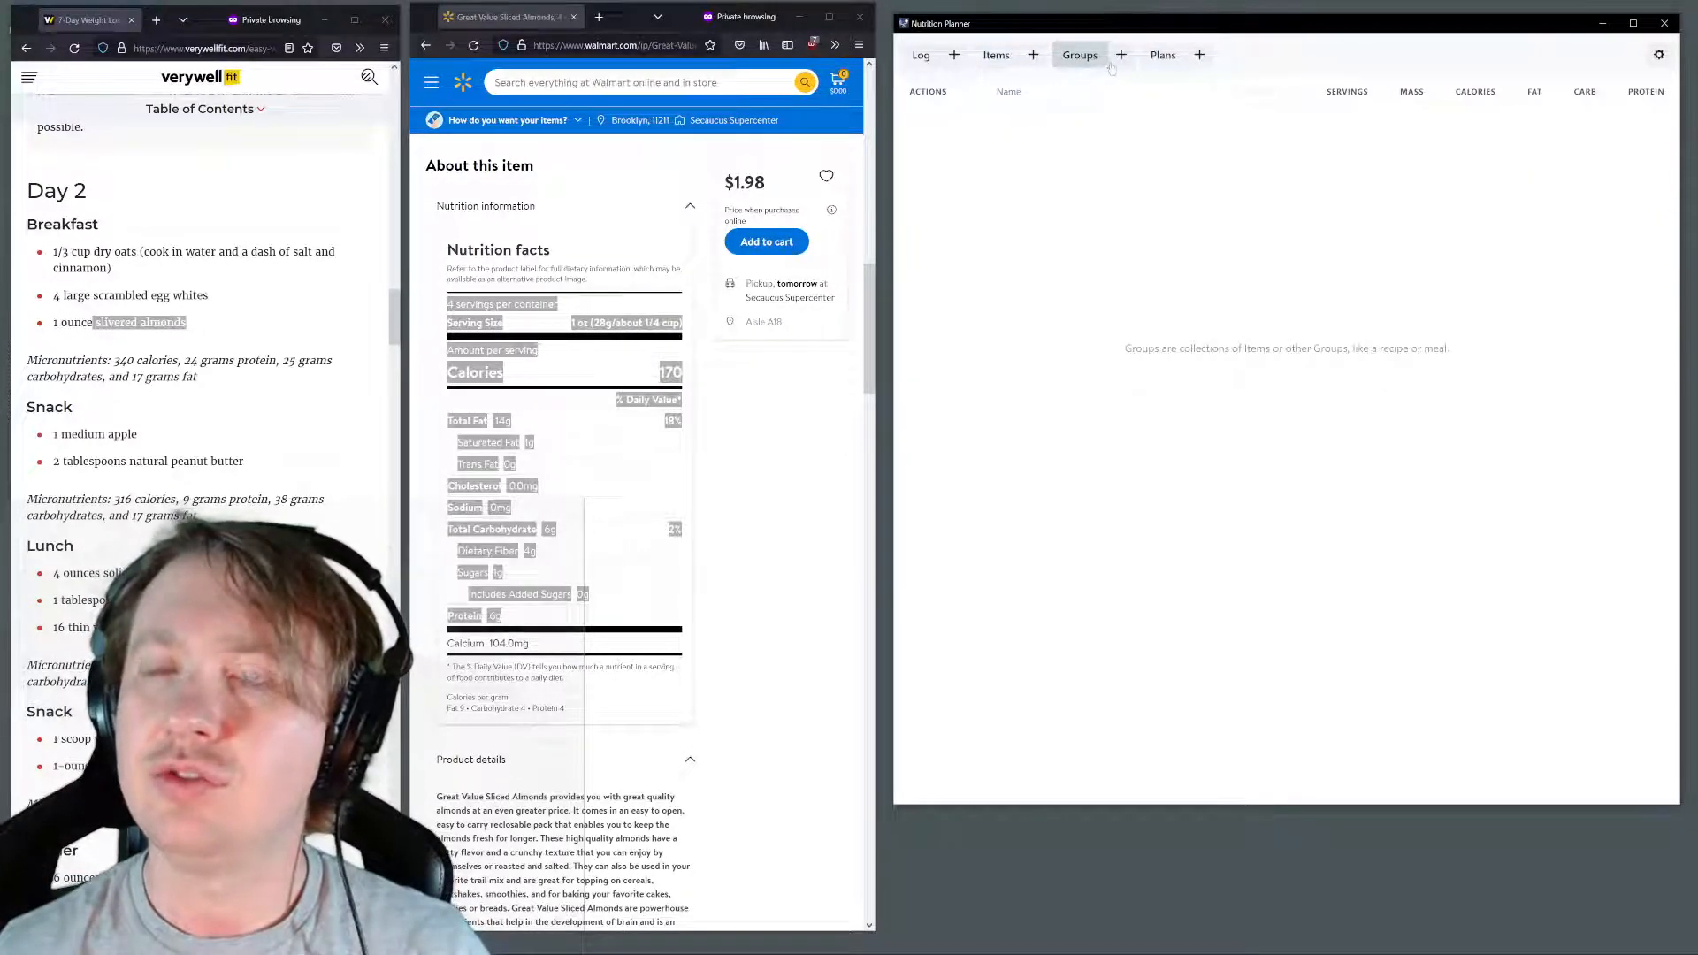
click(1121, 55)
click(1056, 108)
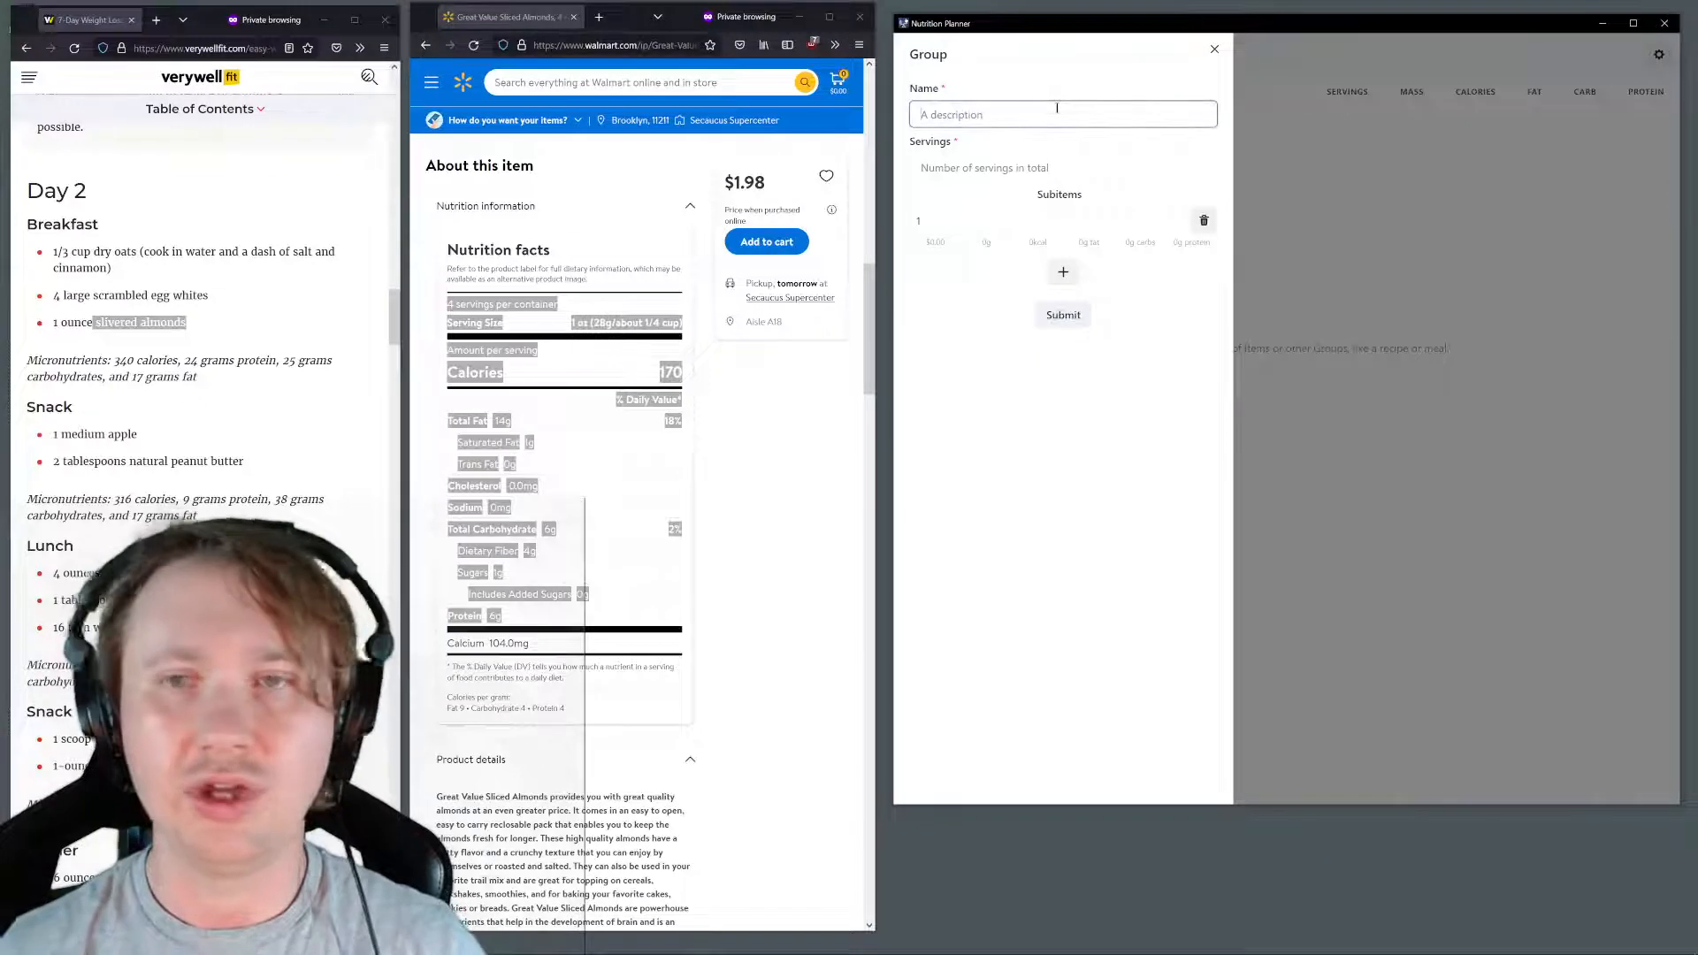
text(Day 2 Bre)
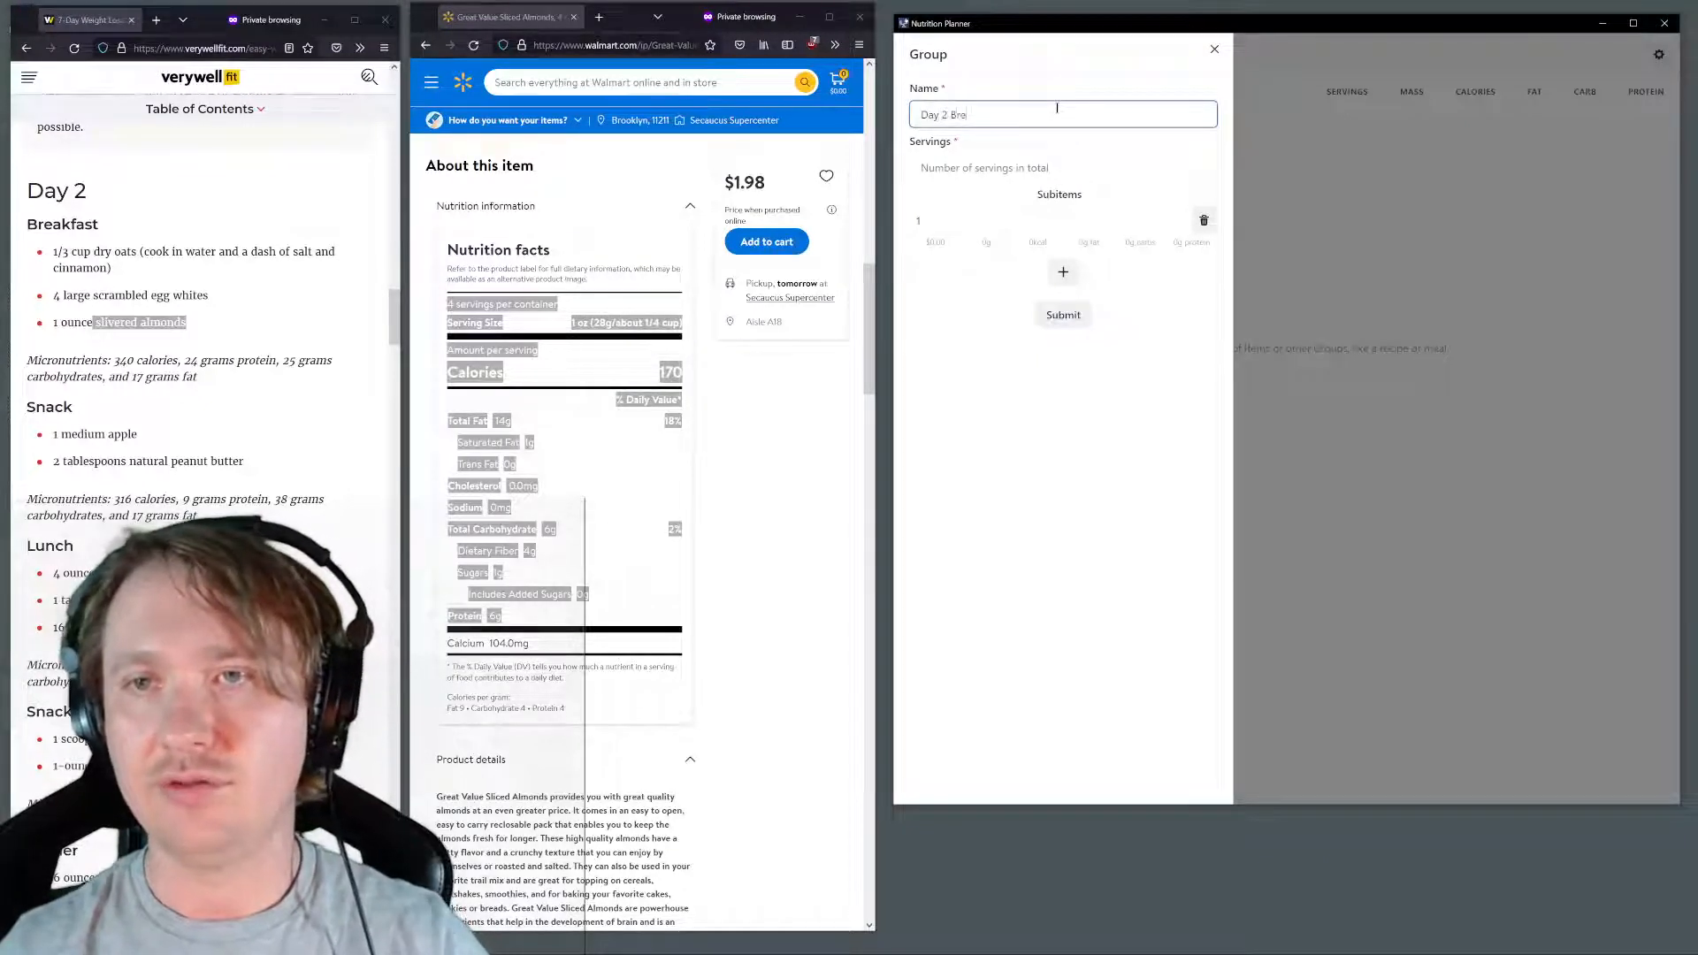
text(akfast)
key(Tab)
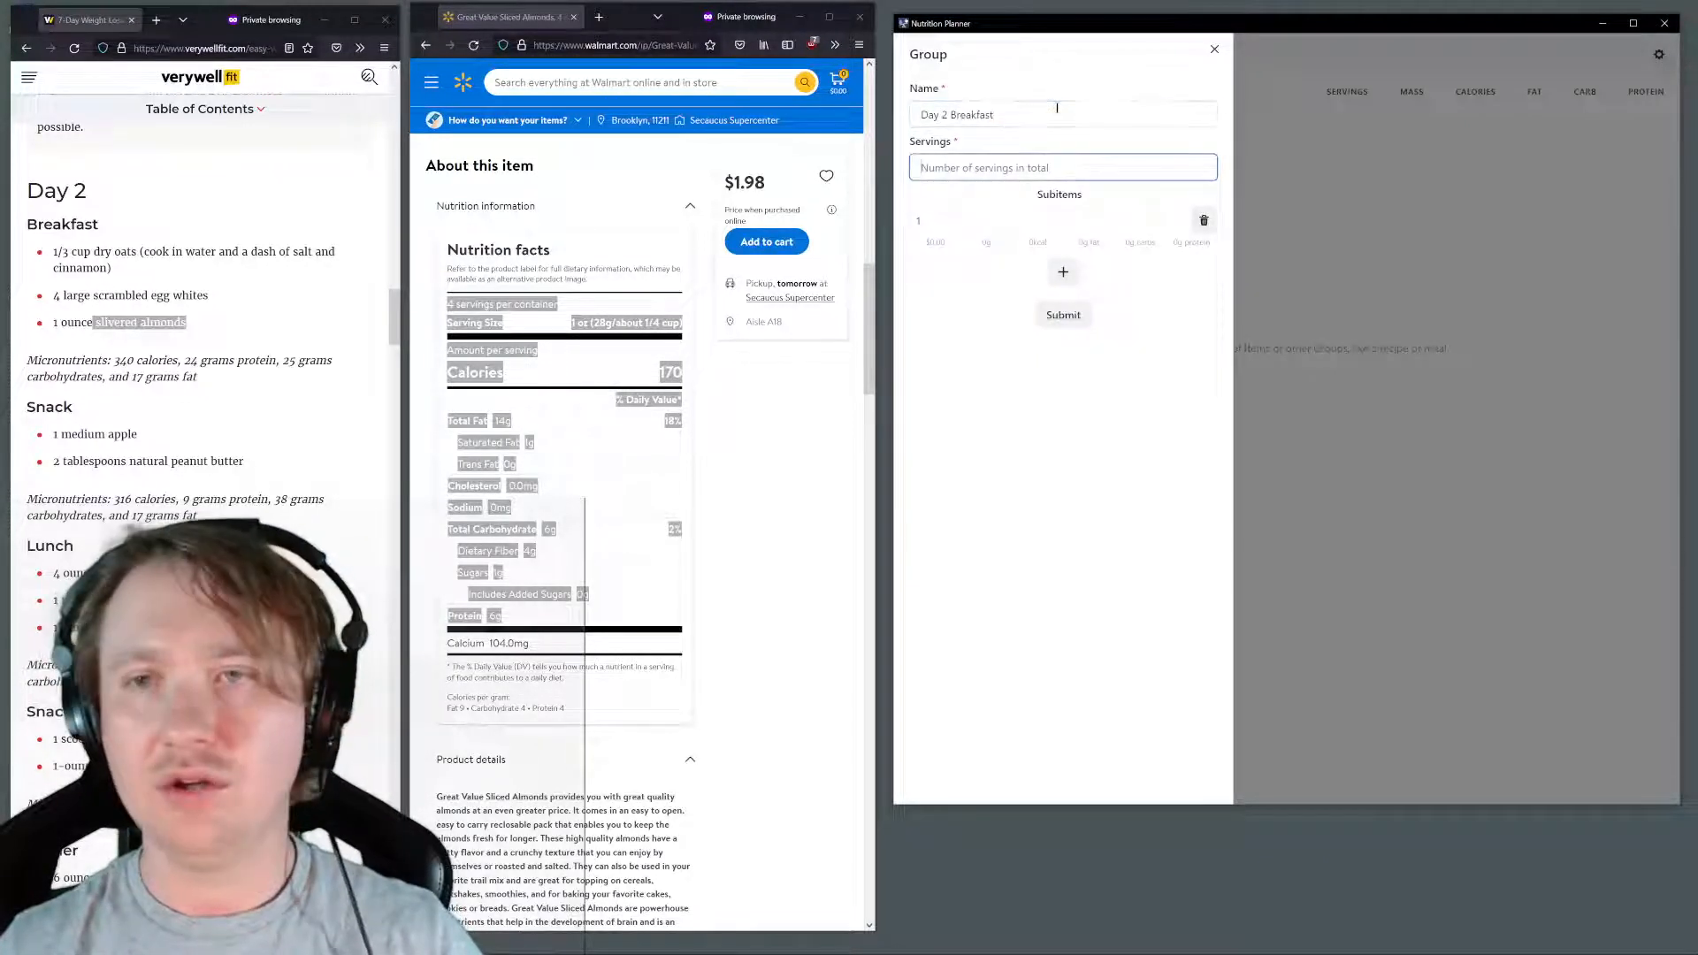
text(1)
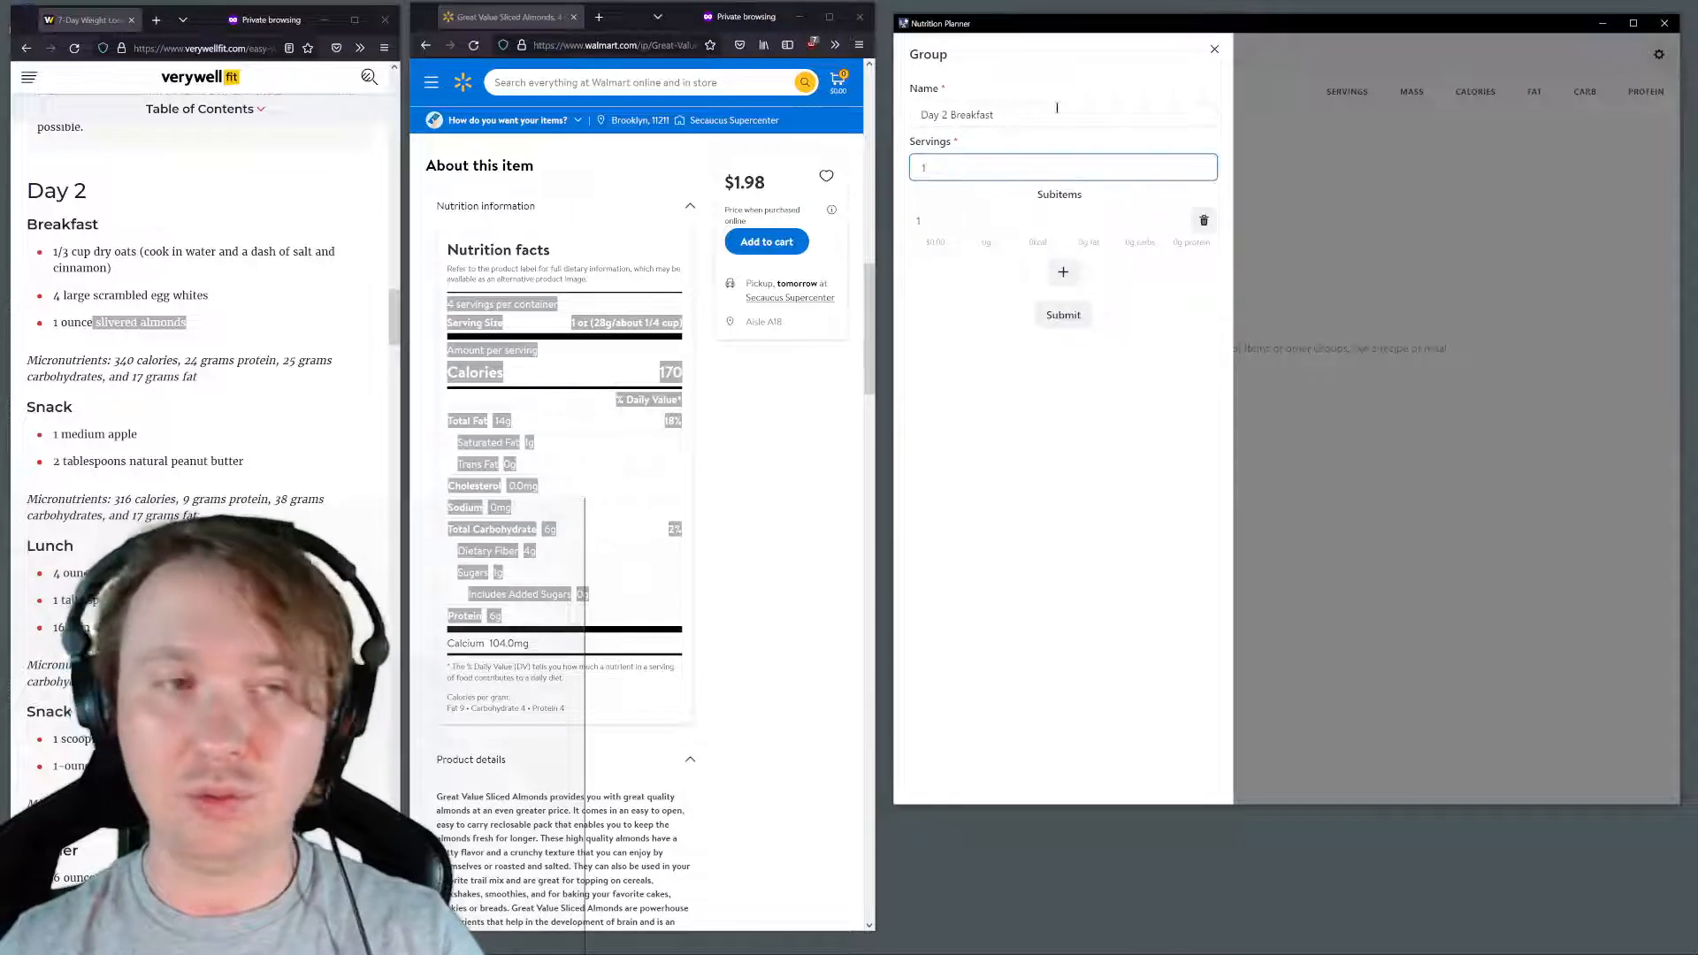
Add Great Value Old Fashioned Oats as the first subitem of the Day 2 Breakfast group
click(1008, 220)
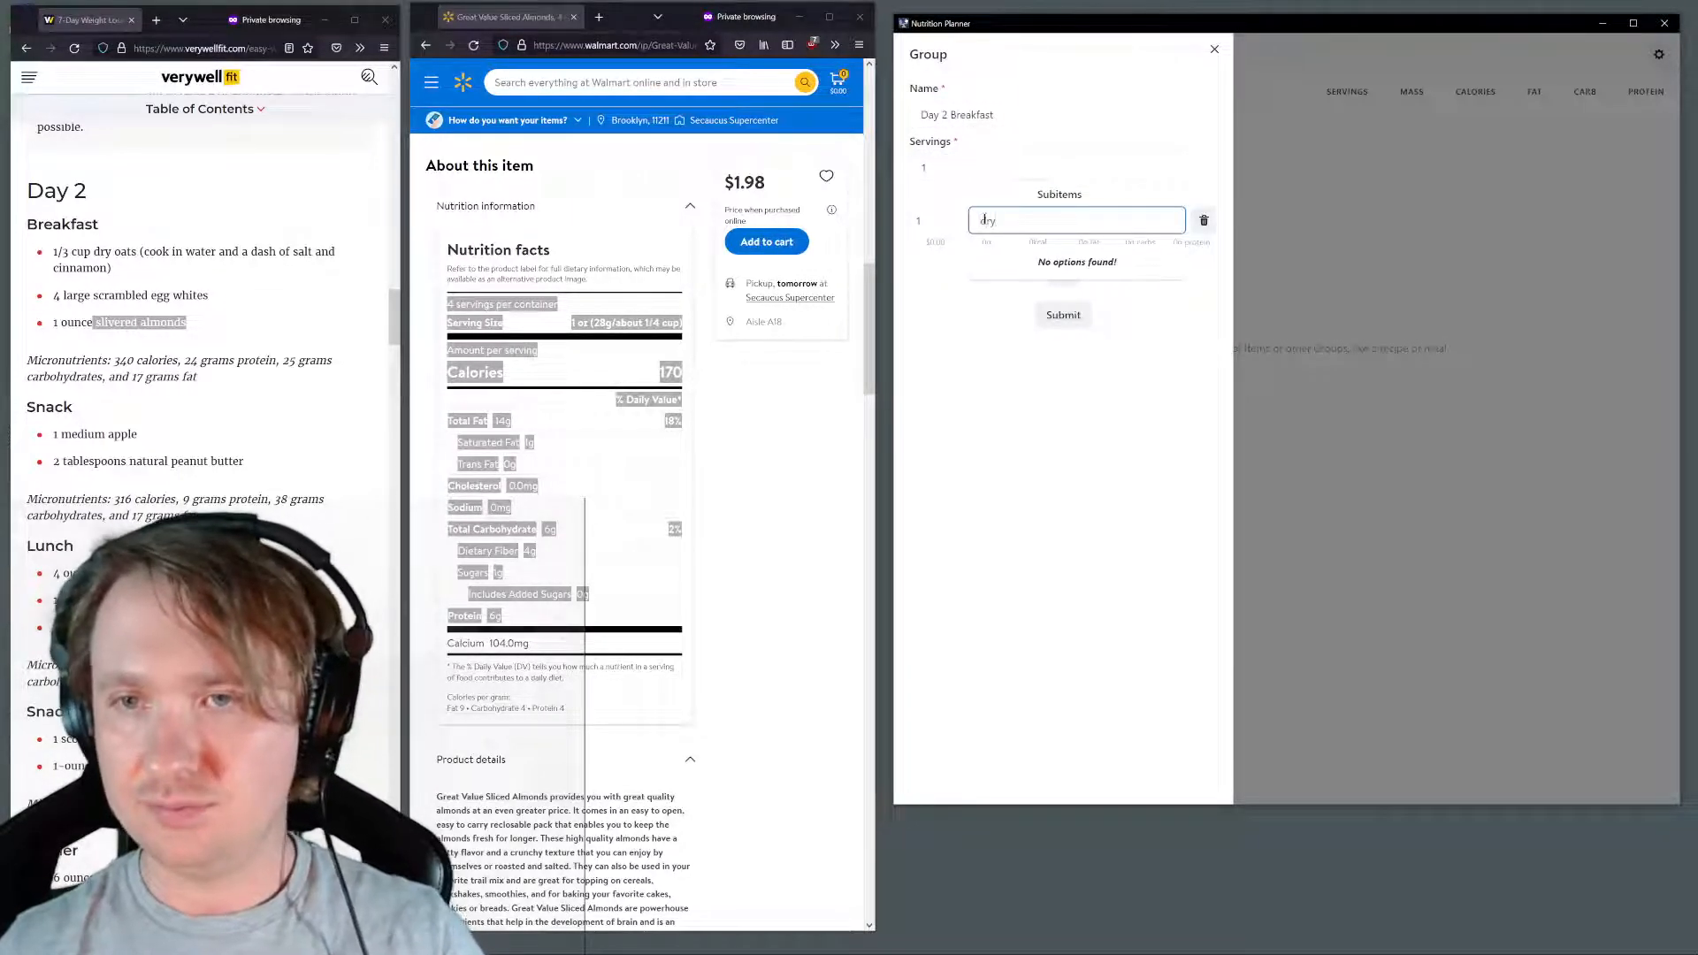
key(BackSpace)
key(BackSpace)
key(BackSpace)
text(Dr)
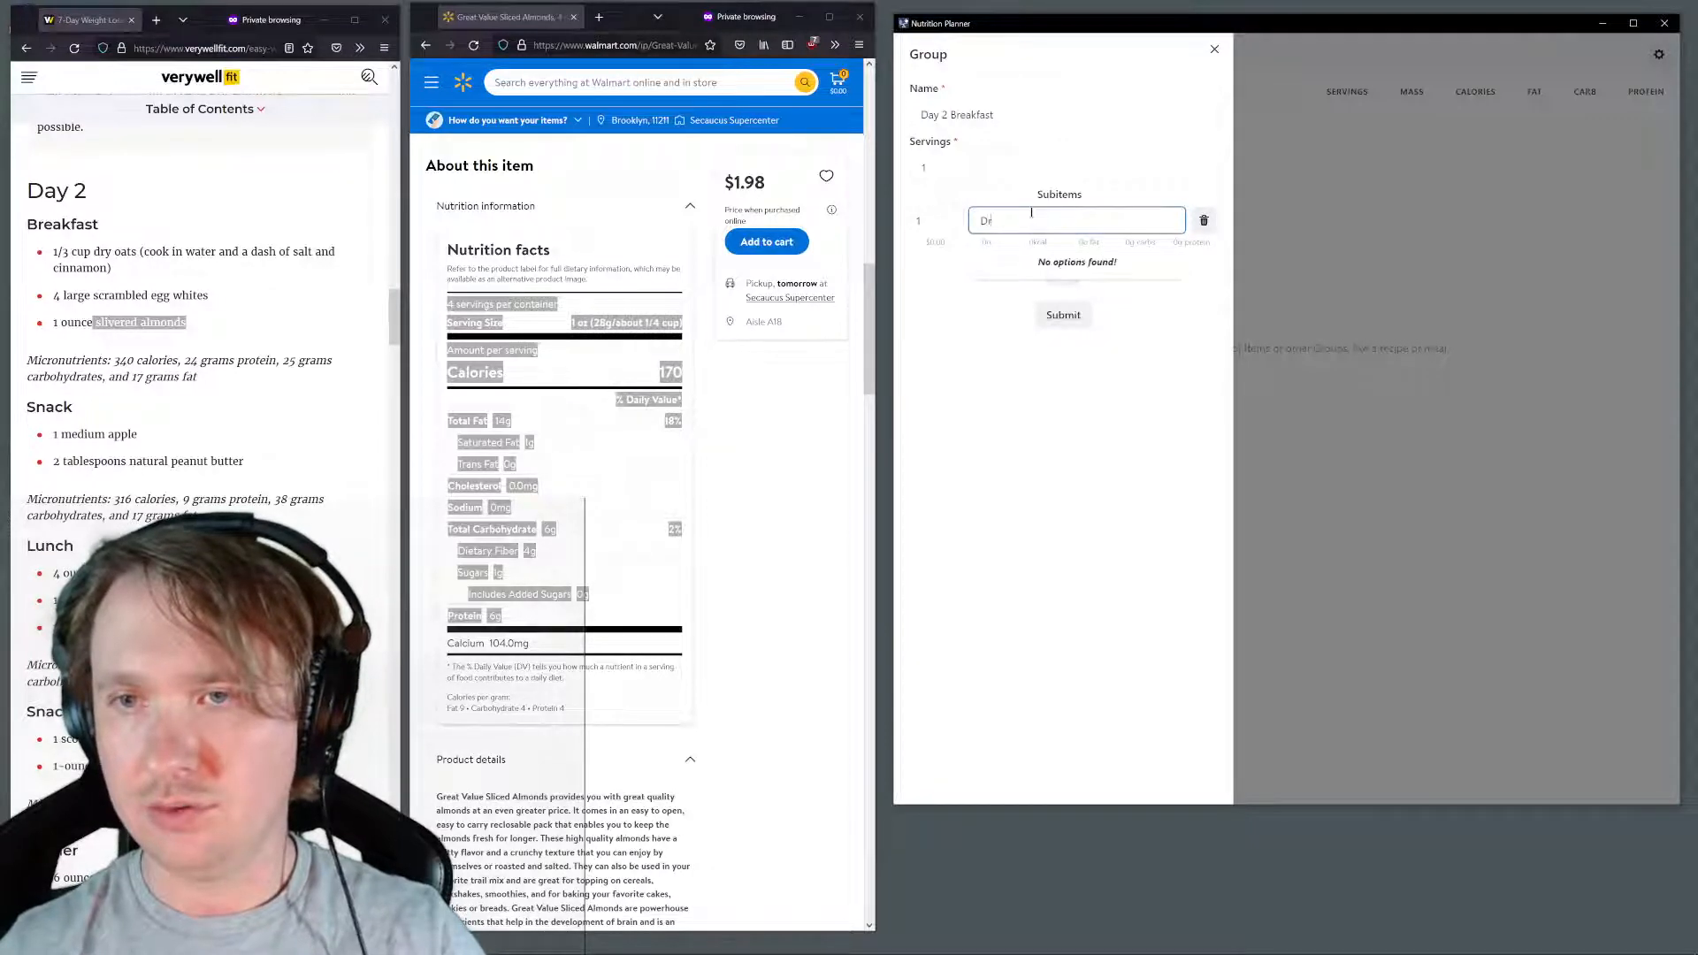
key(BackSpace)
text(d)
key(BackSpace)
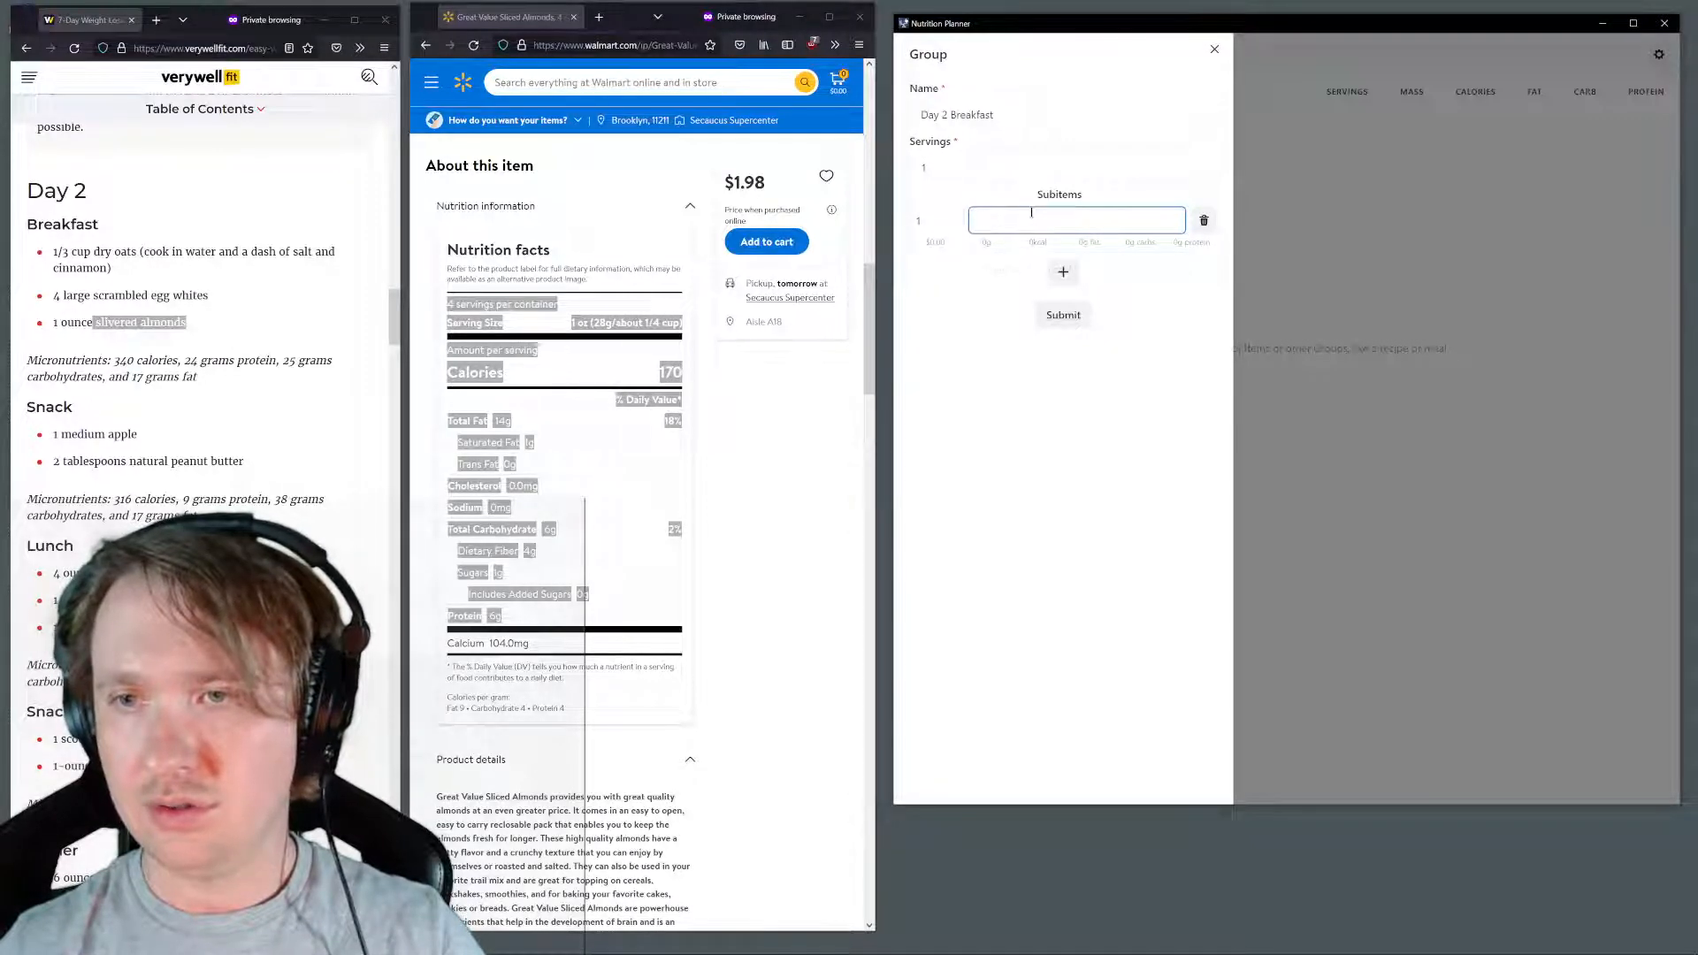
text(s)
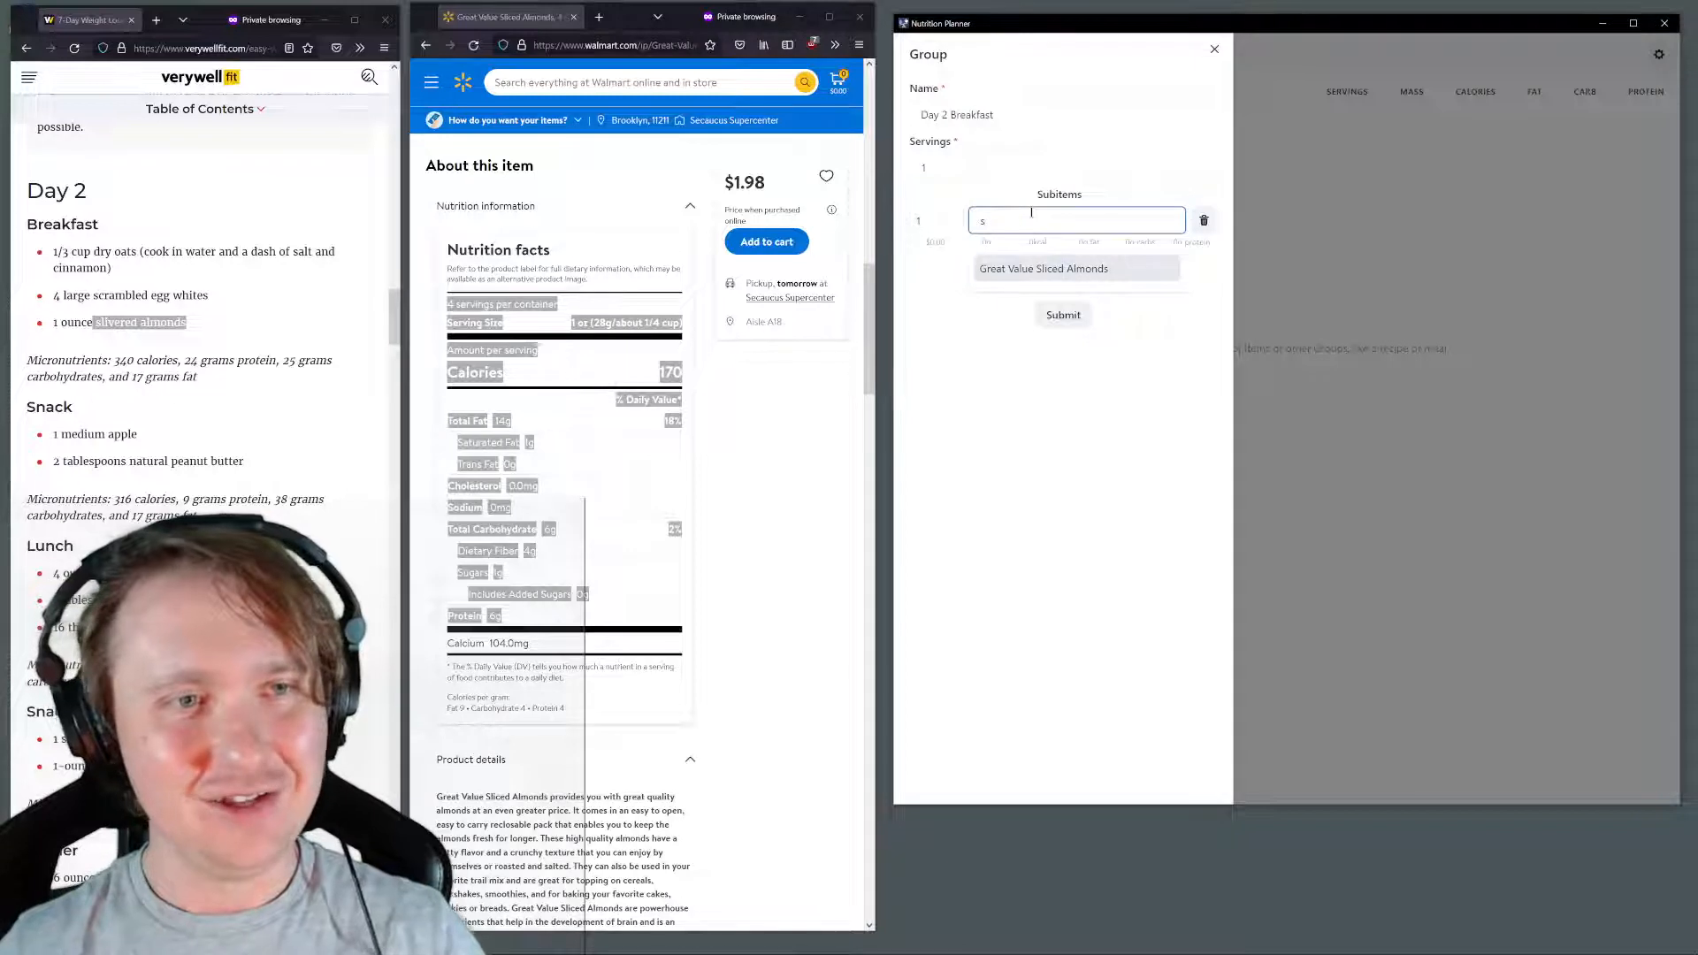
key(BackSpace)
text(o)
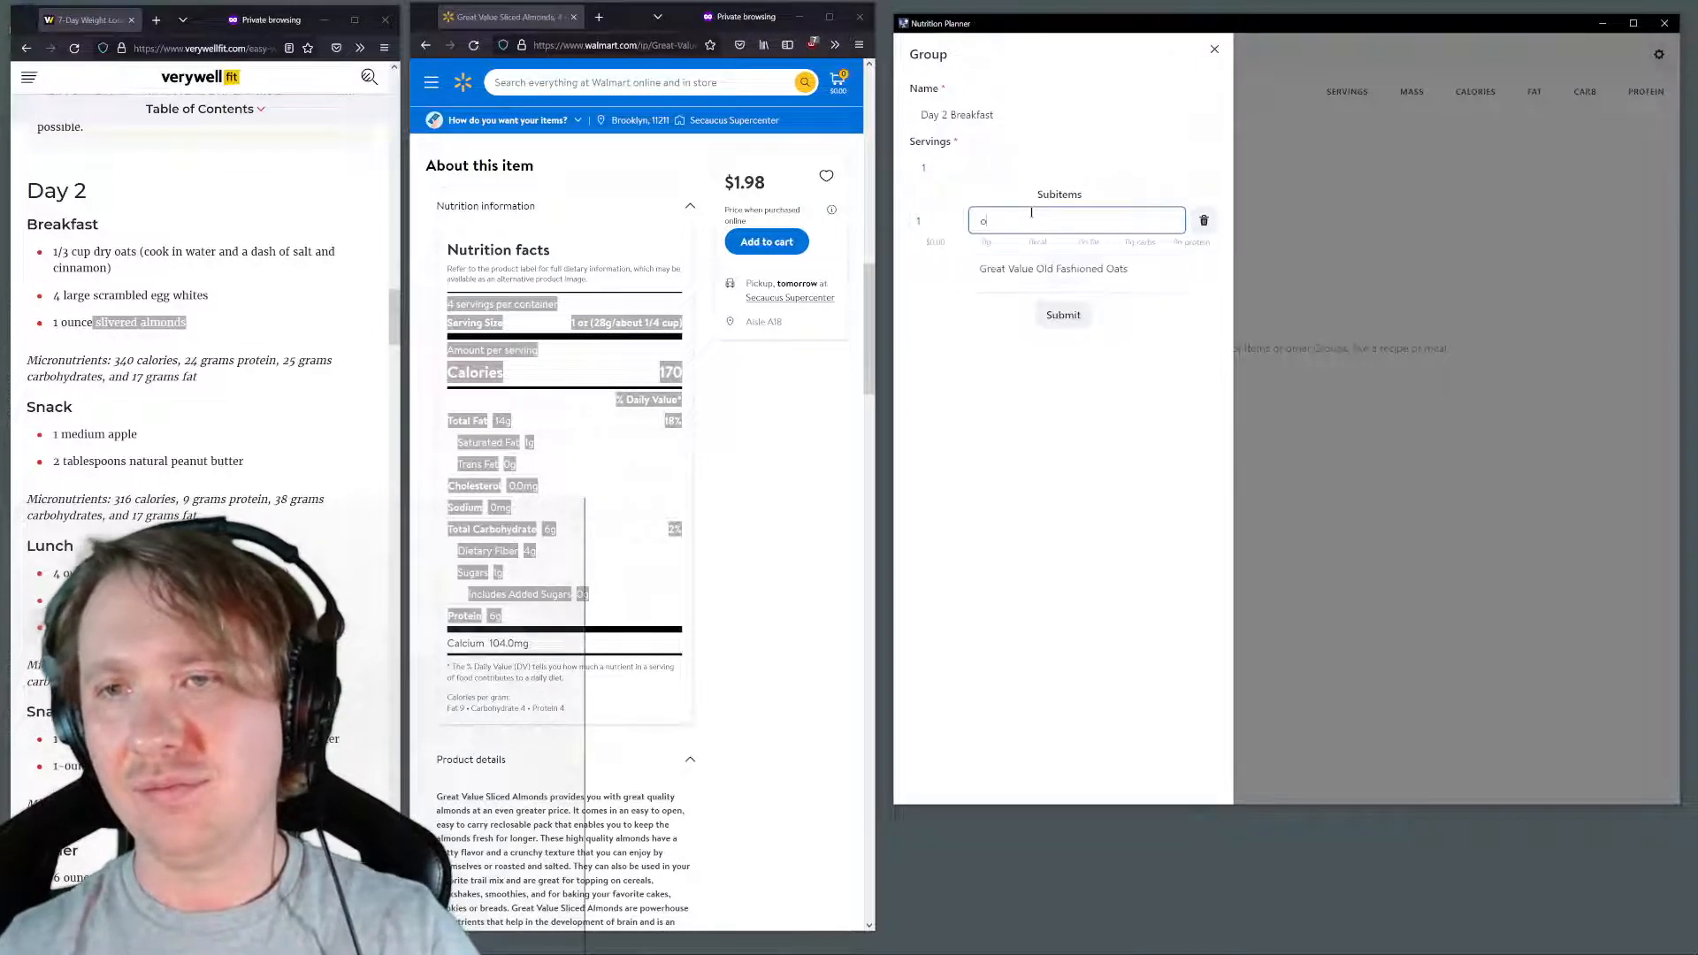
click(1038, 270)
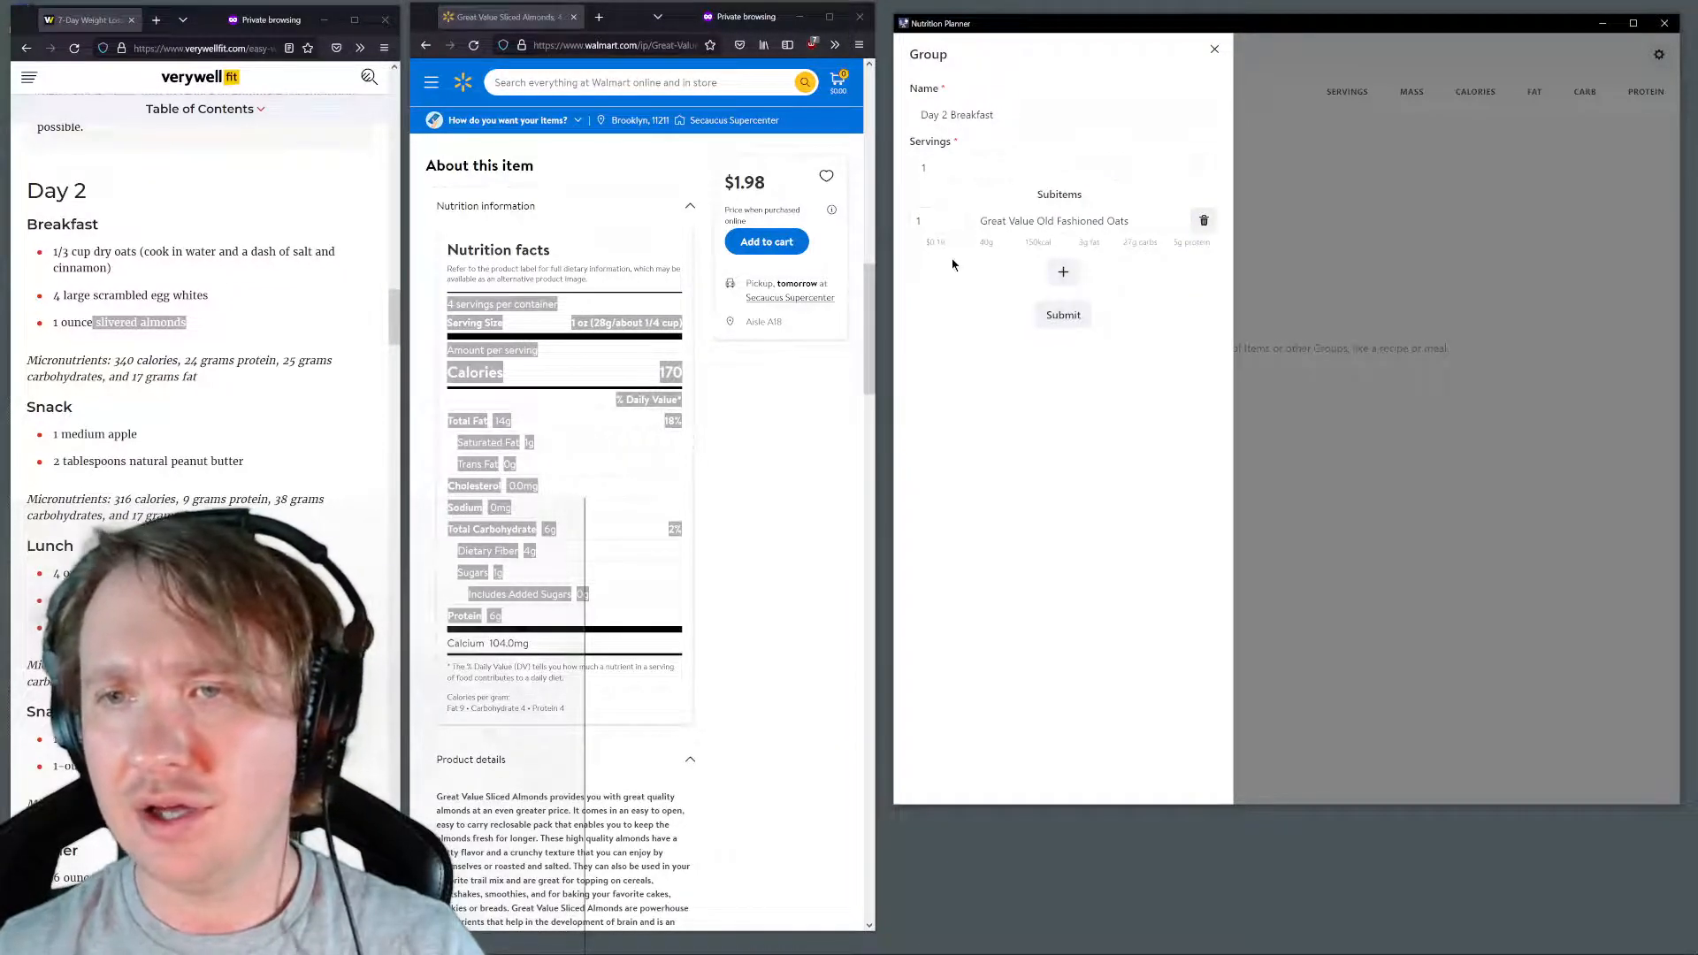
Add Great Value 100% Liquid Egg Whites as the second subitem and set its quantity to 4
click(1062, 273)
click(1044, 268)
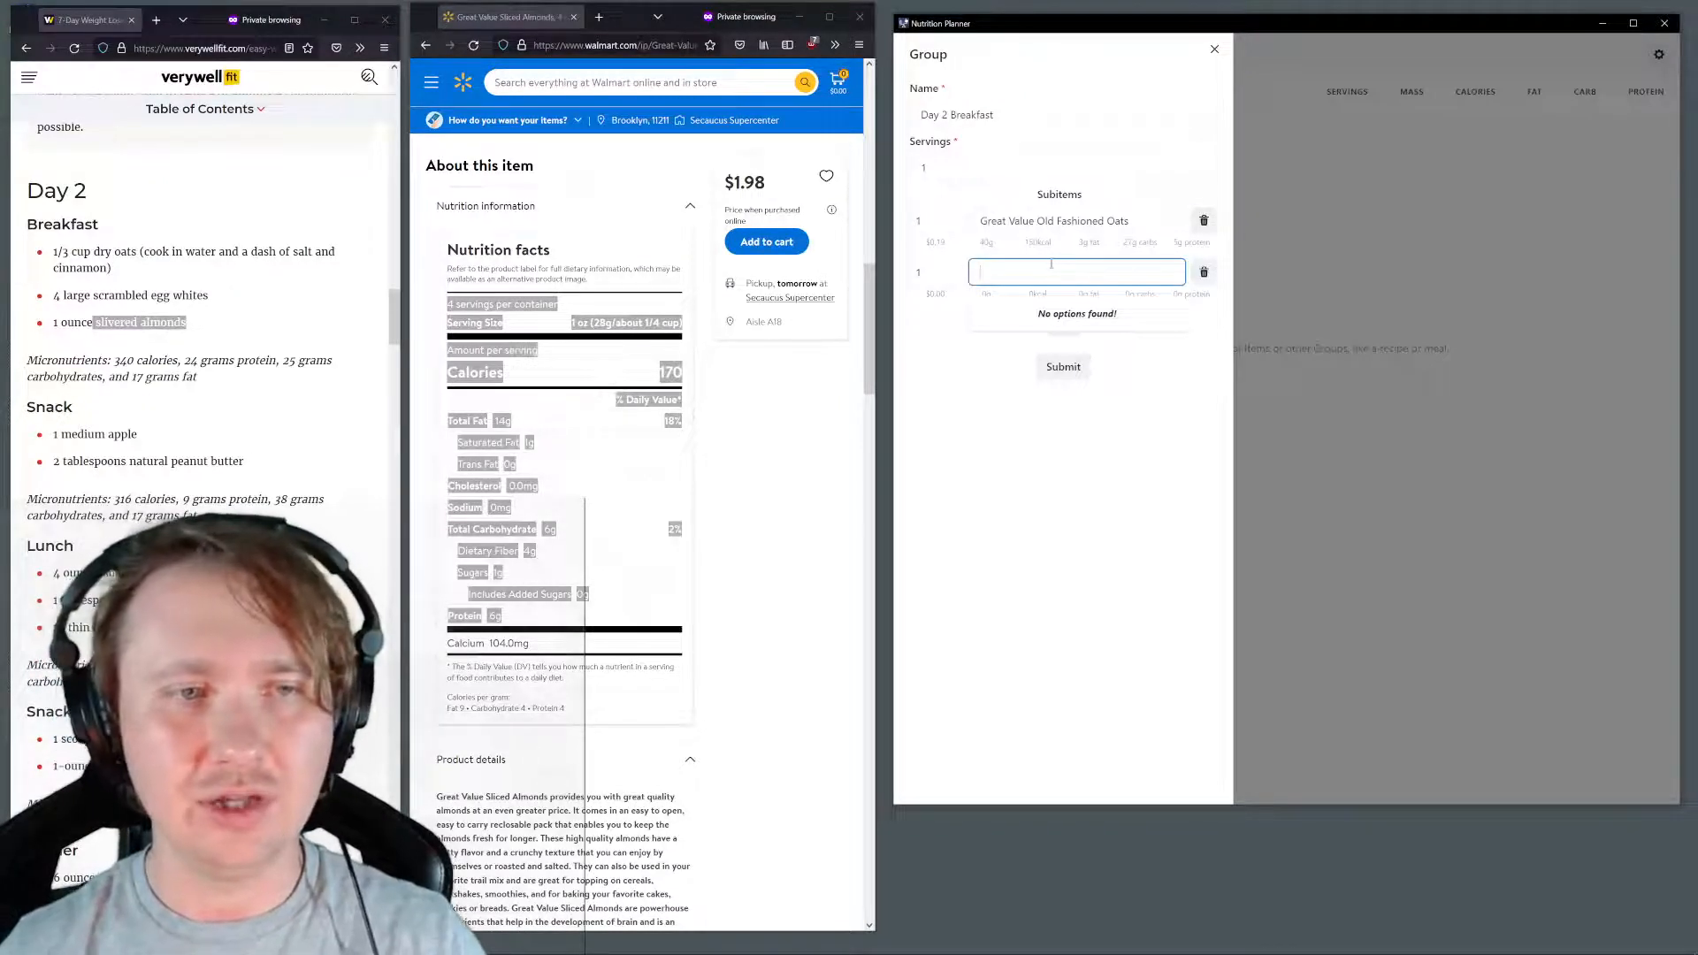
text(eg)
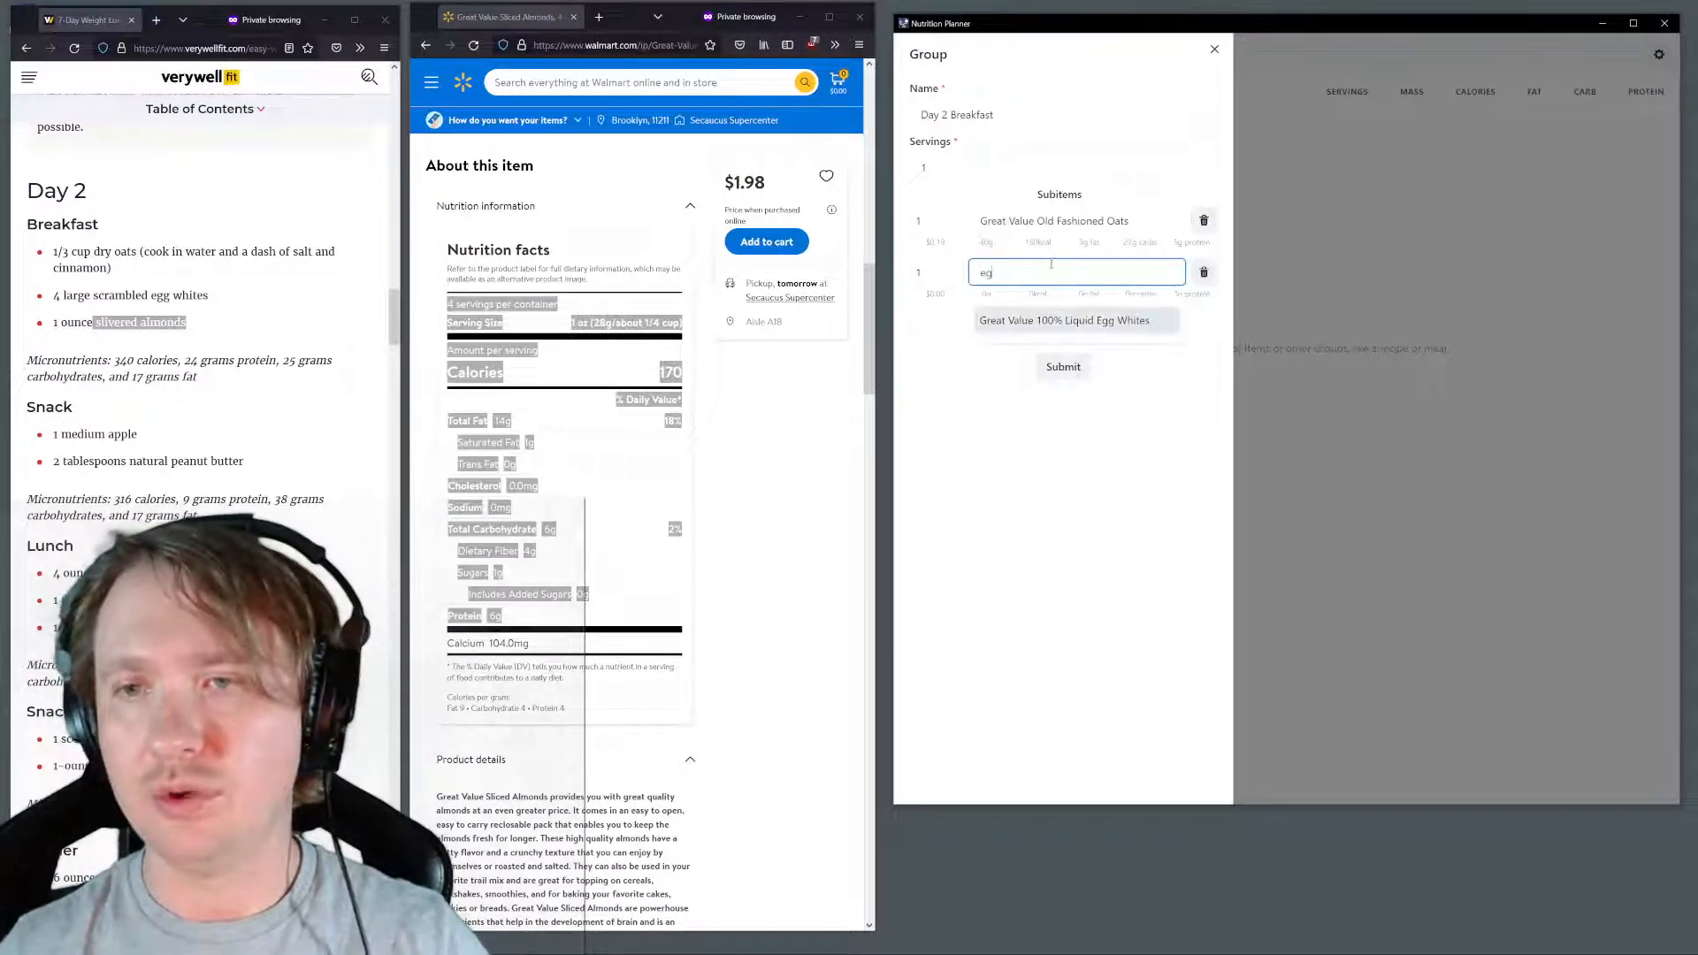
click(1024, 323)
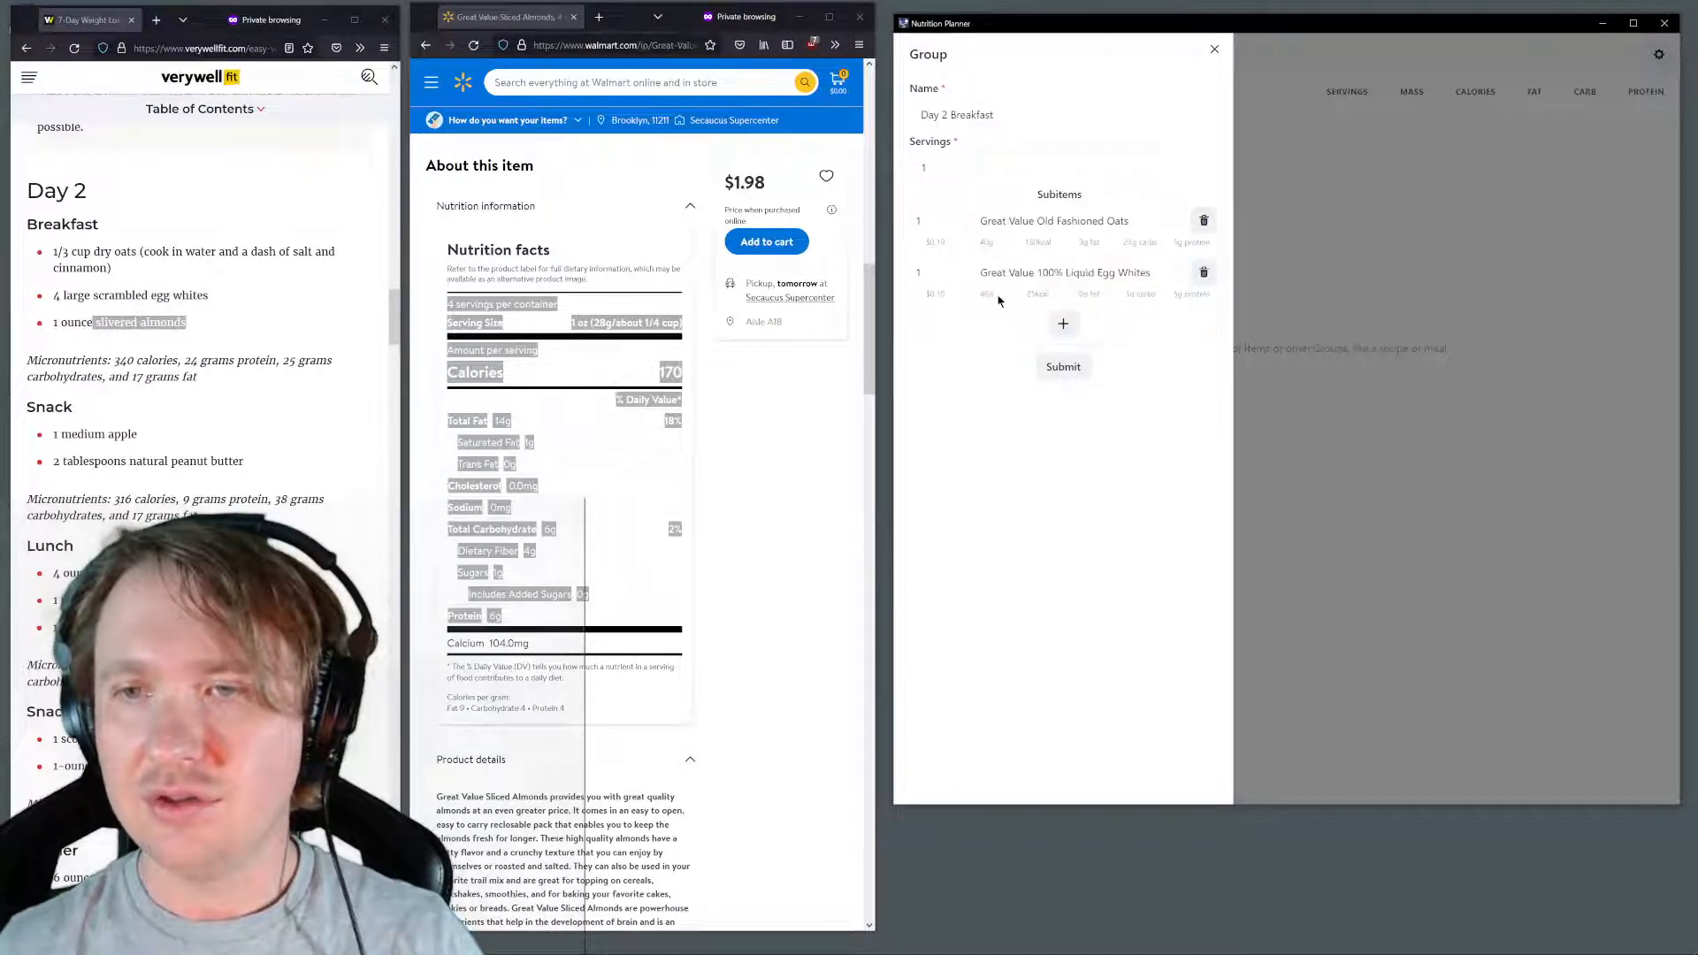
click(943, 274)
key(ctrl+a)
text(4)
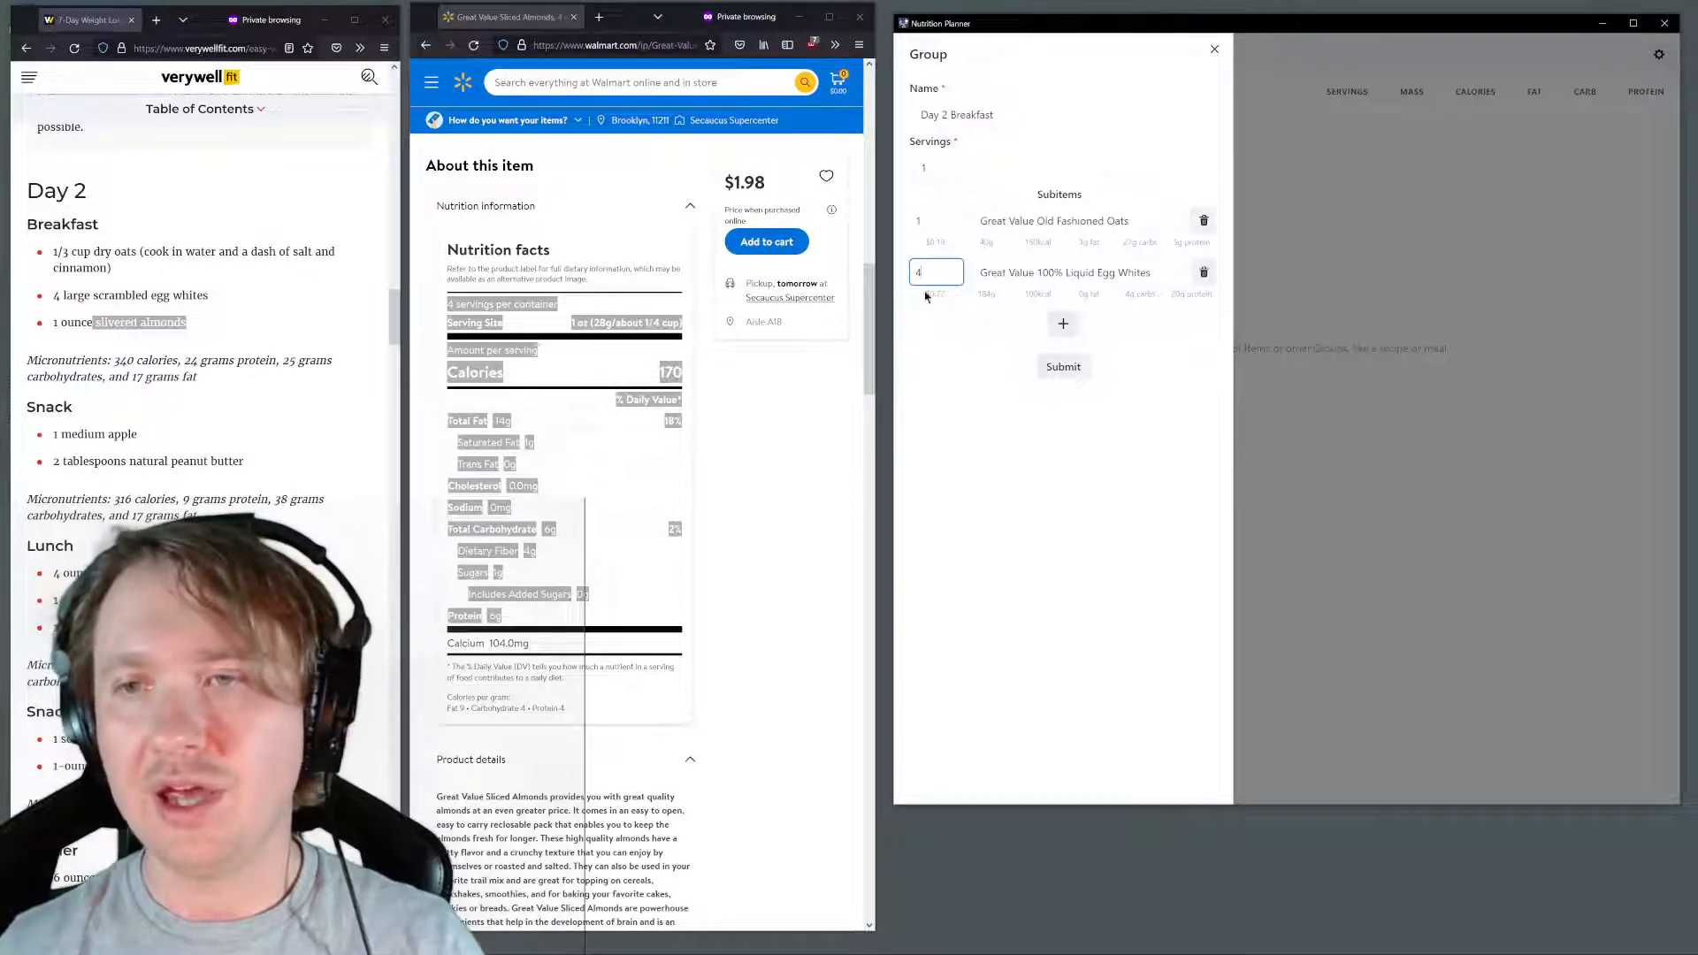
Add Great Value Sliced Almonds as the third subitem and submit the Day 2 Breakfast group
click(1063, 324)
click(1020, 324)
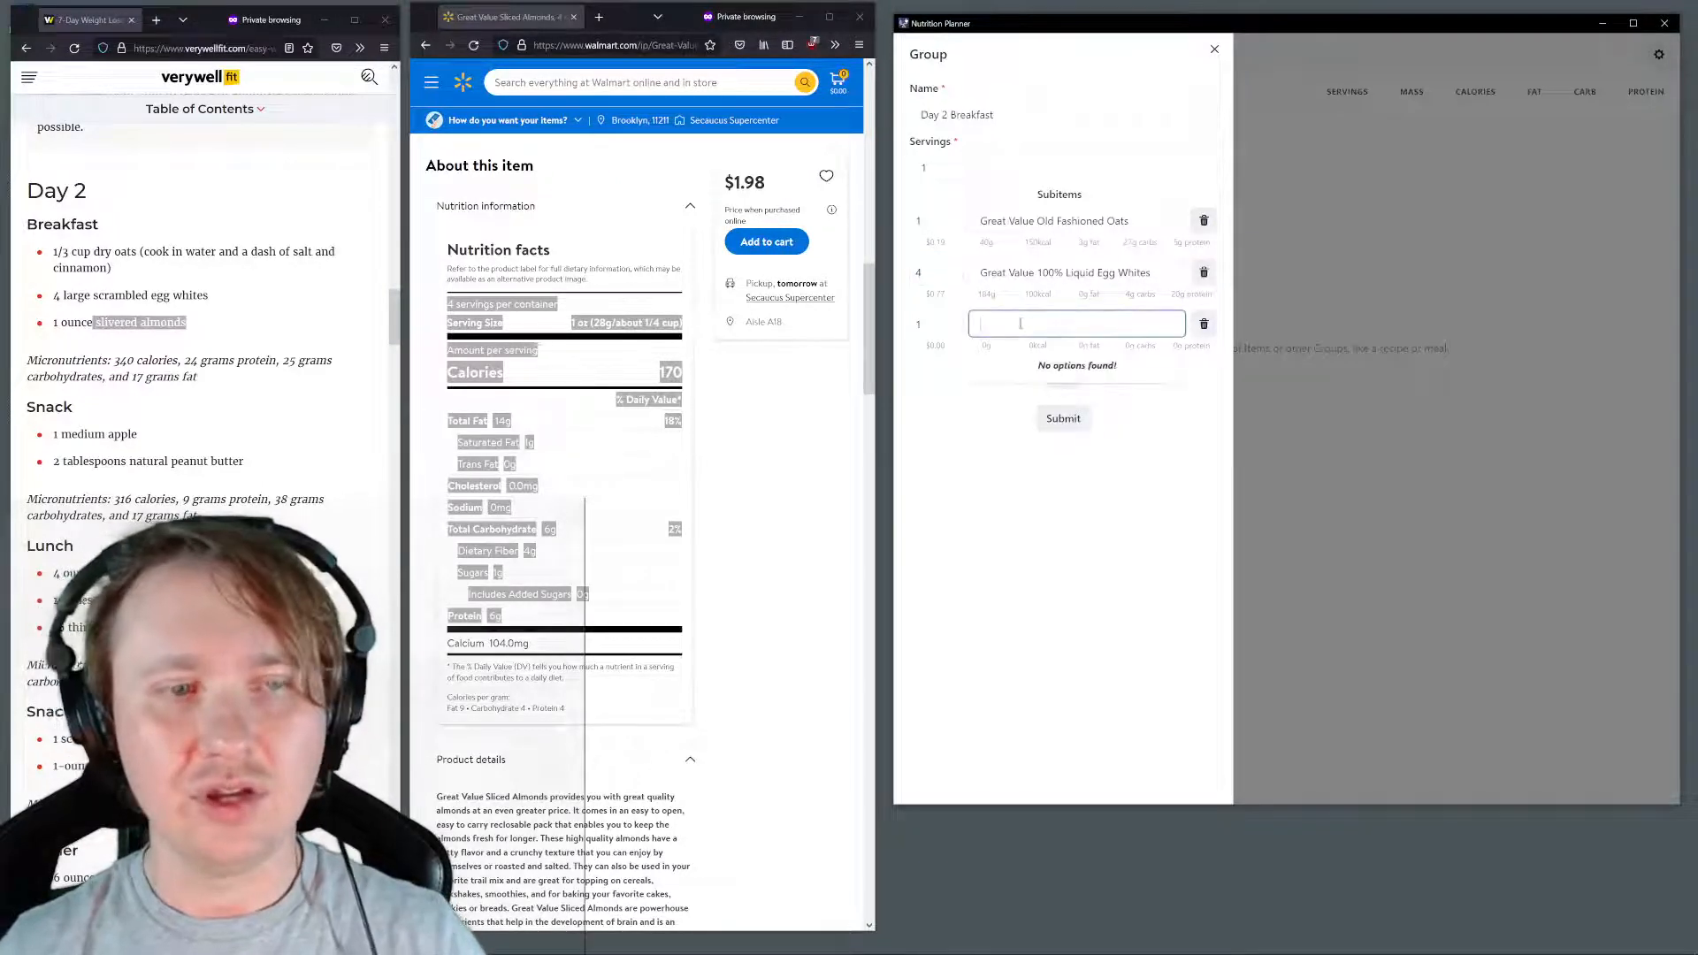
text(sl)
key(Return)
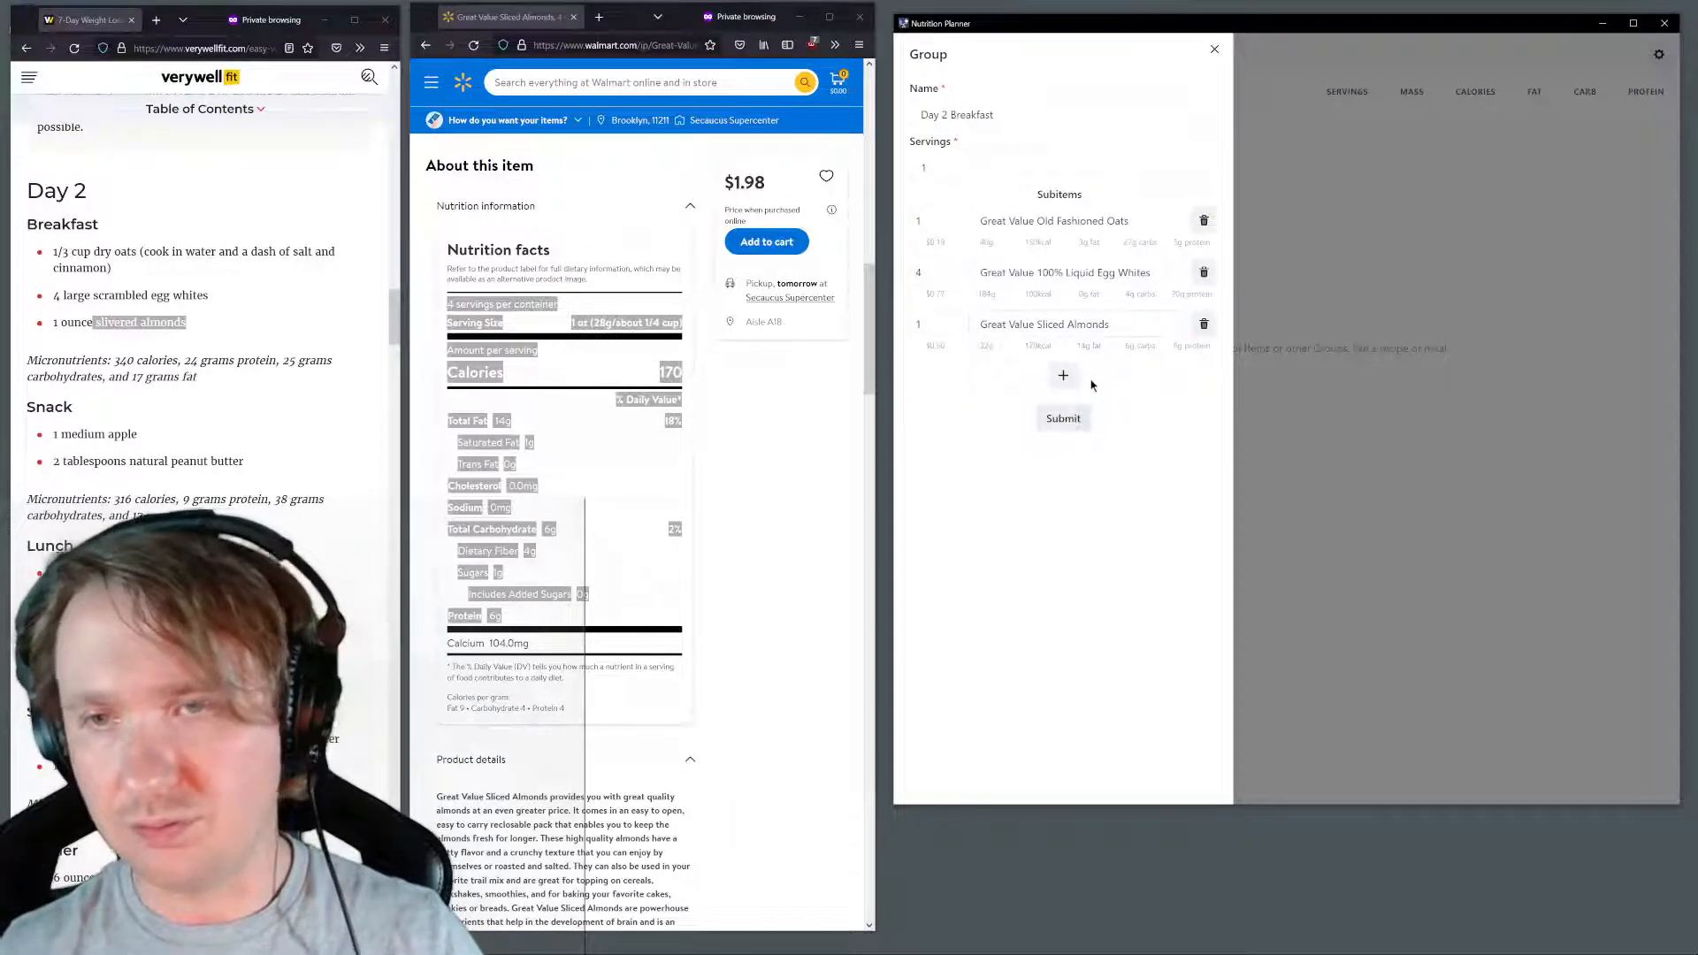
click(1064, 420)
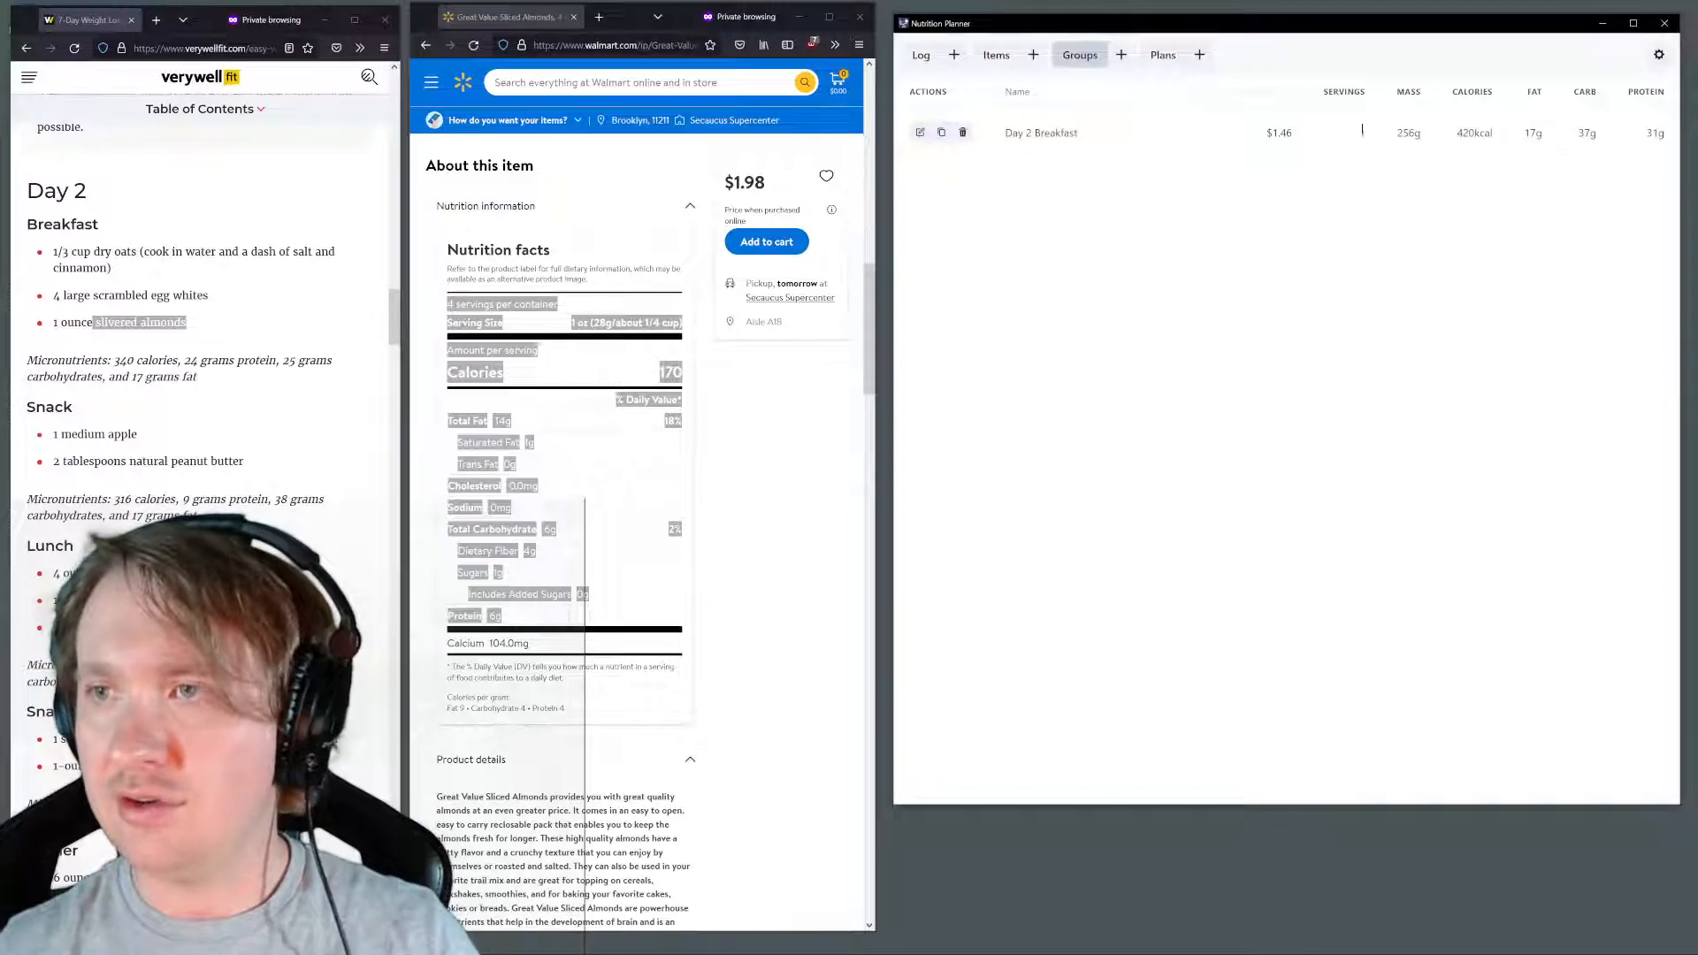
drag(1362, 130, 1610, 133)
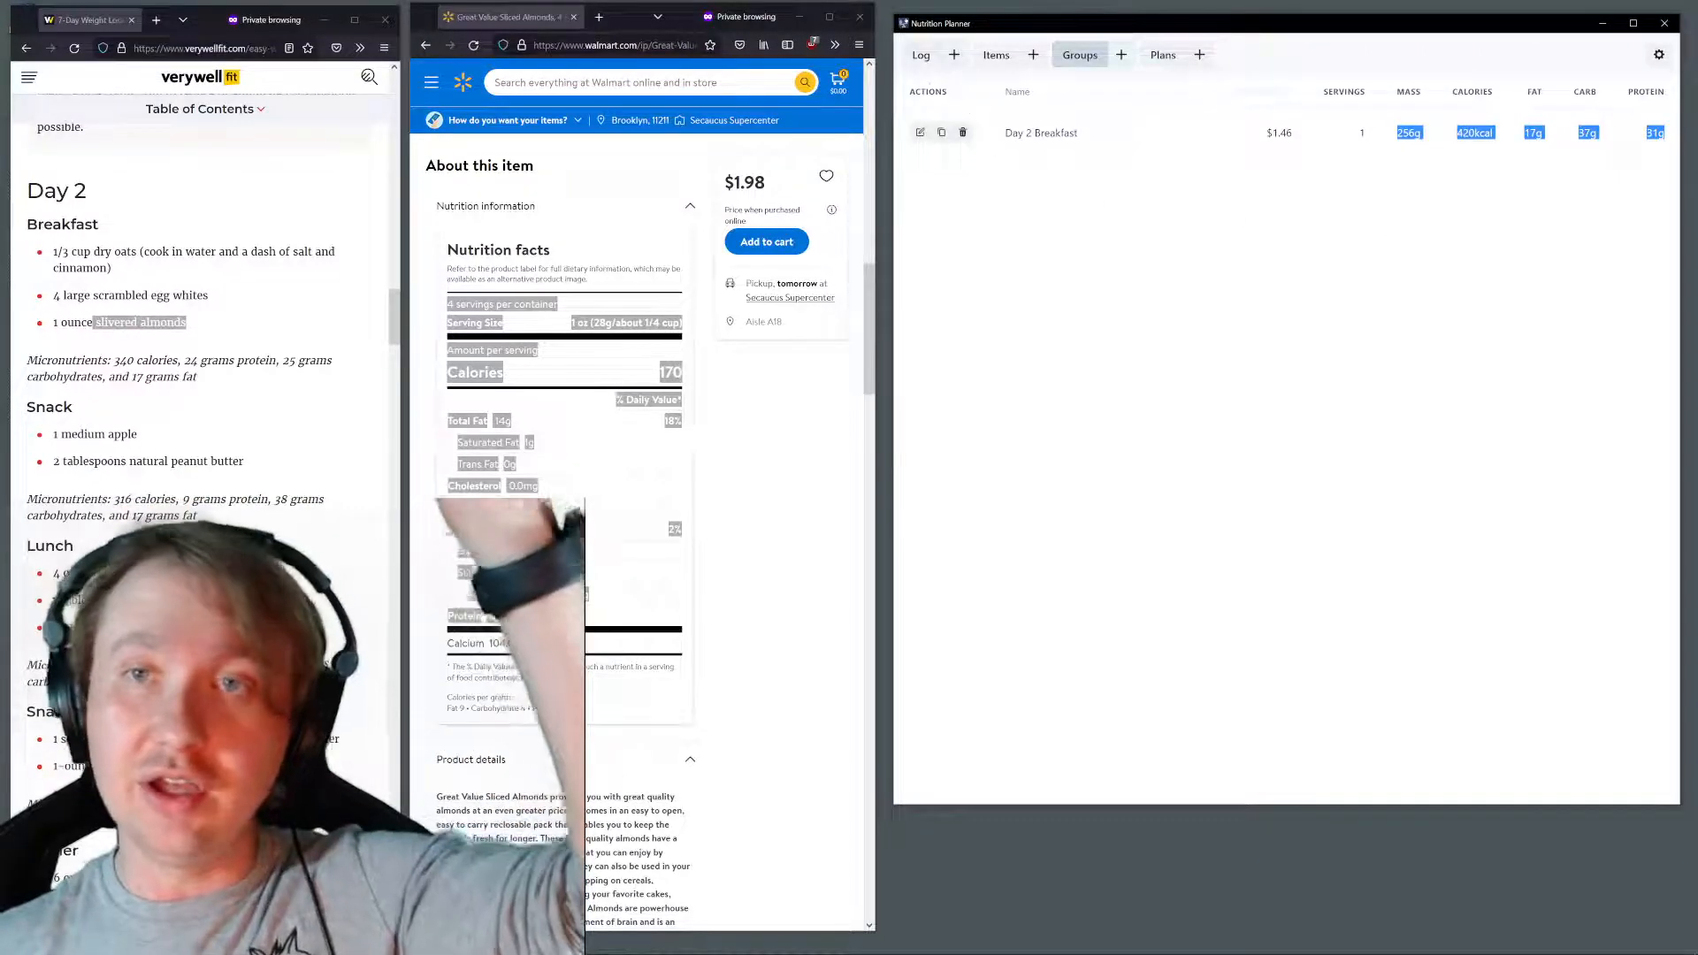
Start a new log entry and set its time to 9:00 AM
click(920, 59)
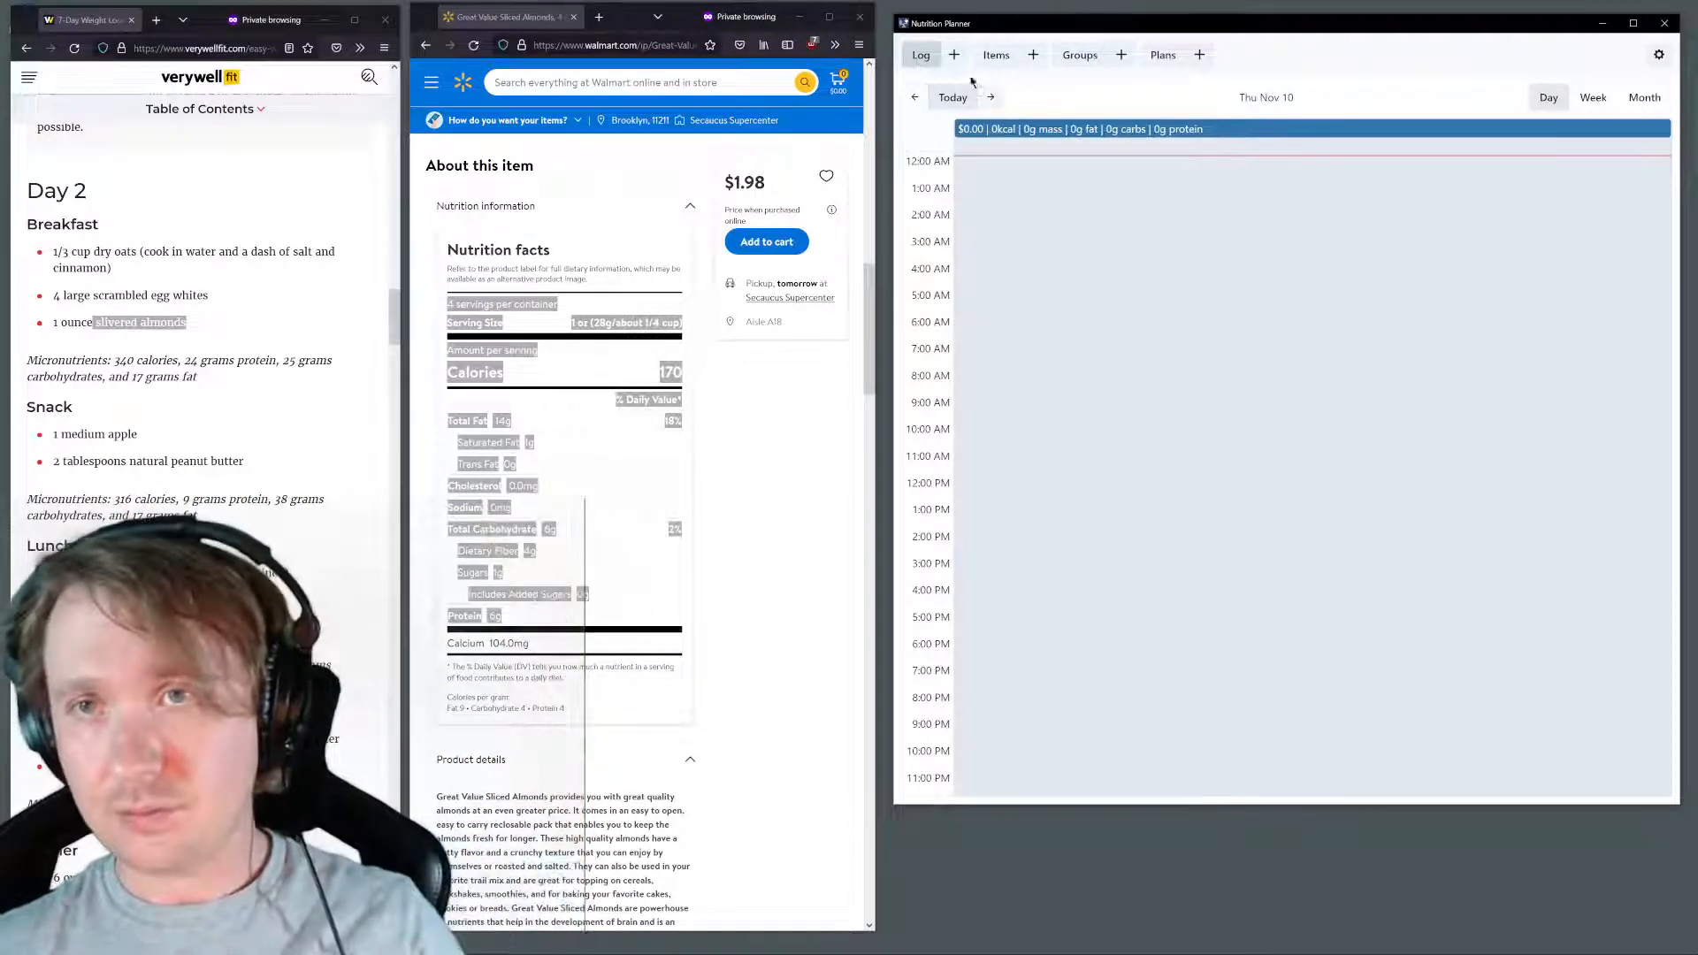
click(954, 55)
click(999, 168)
click(991, 116)
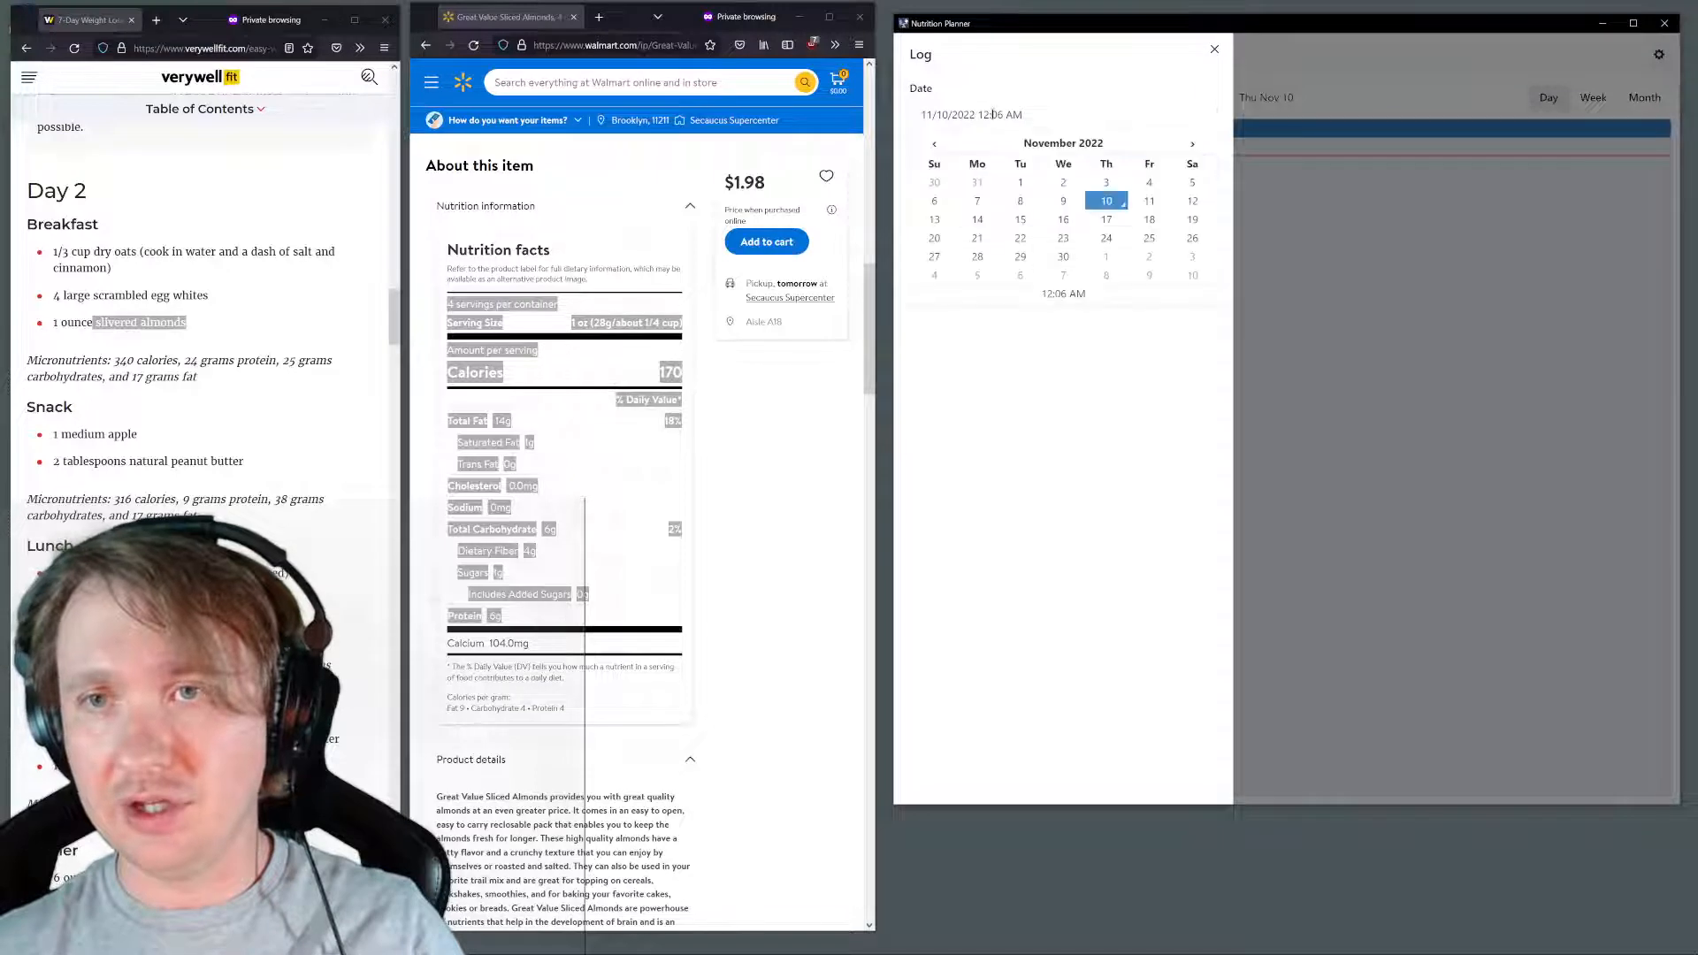
click(1024, 400)
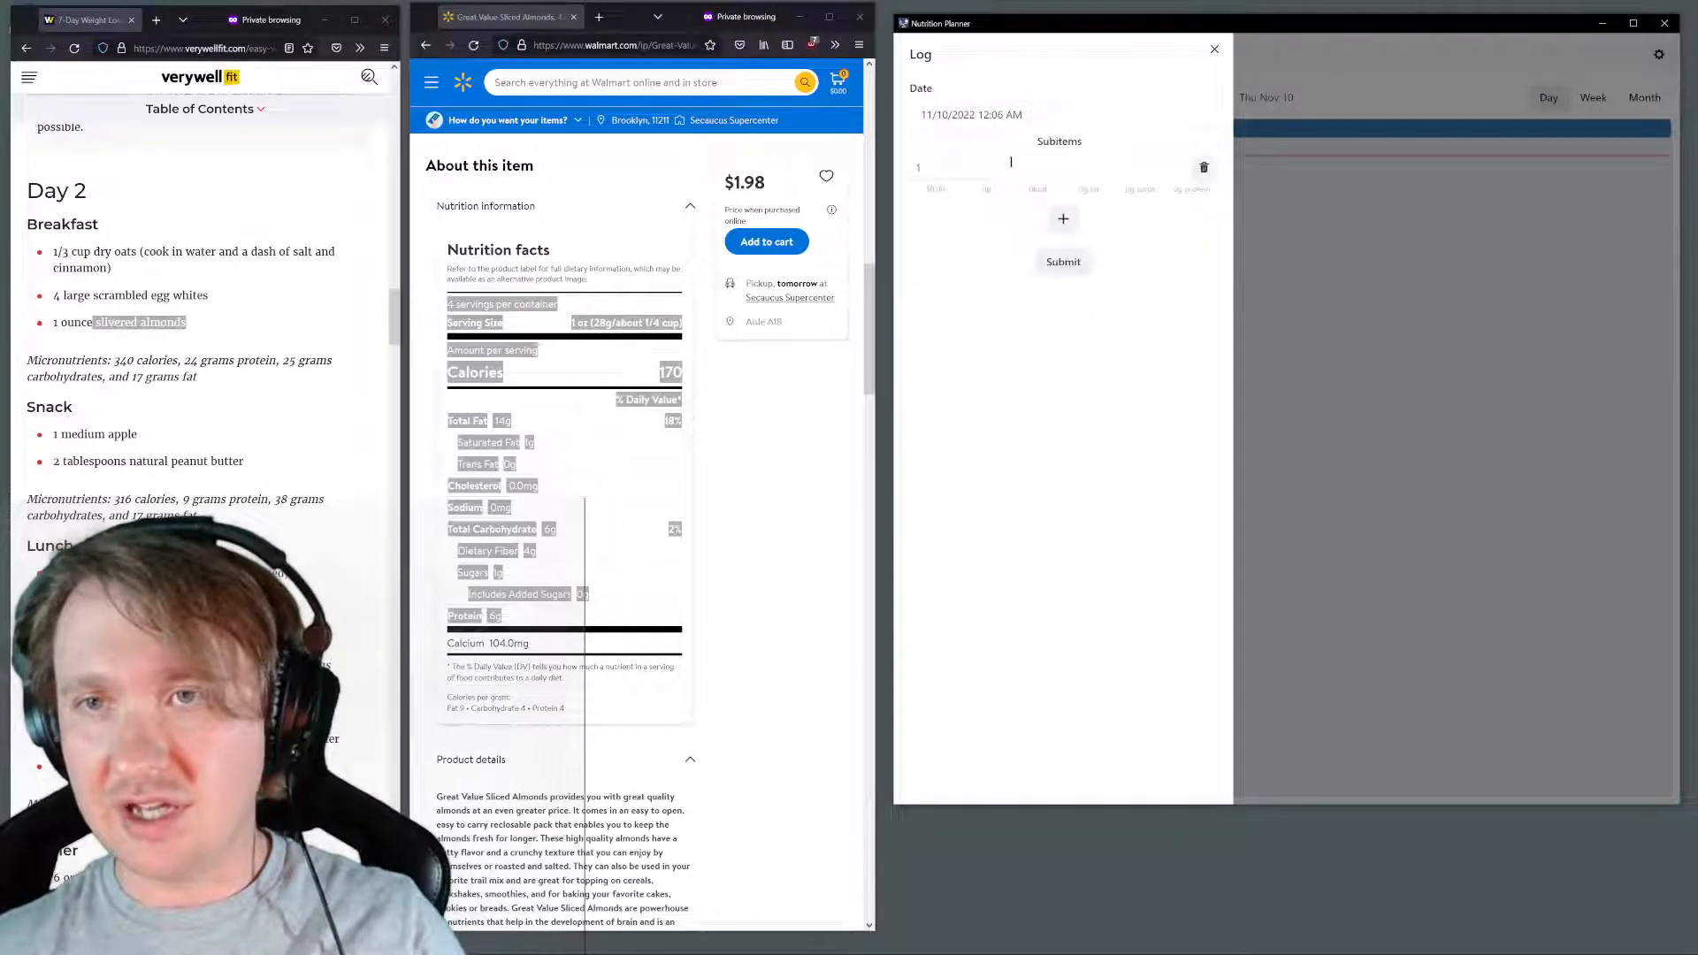
click(980, 115)
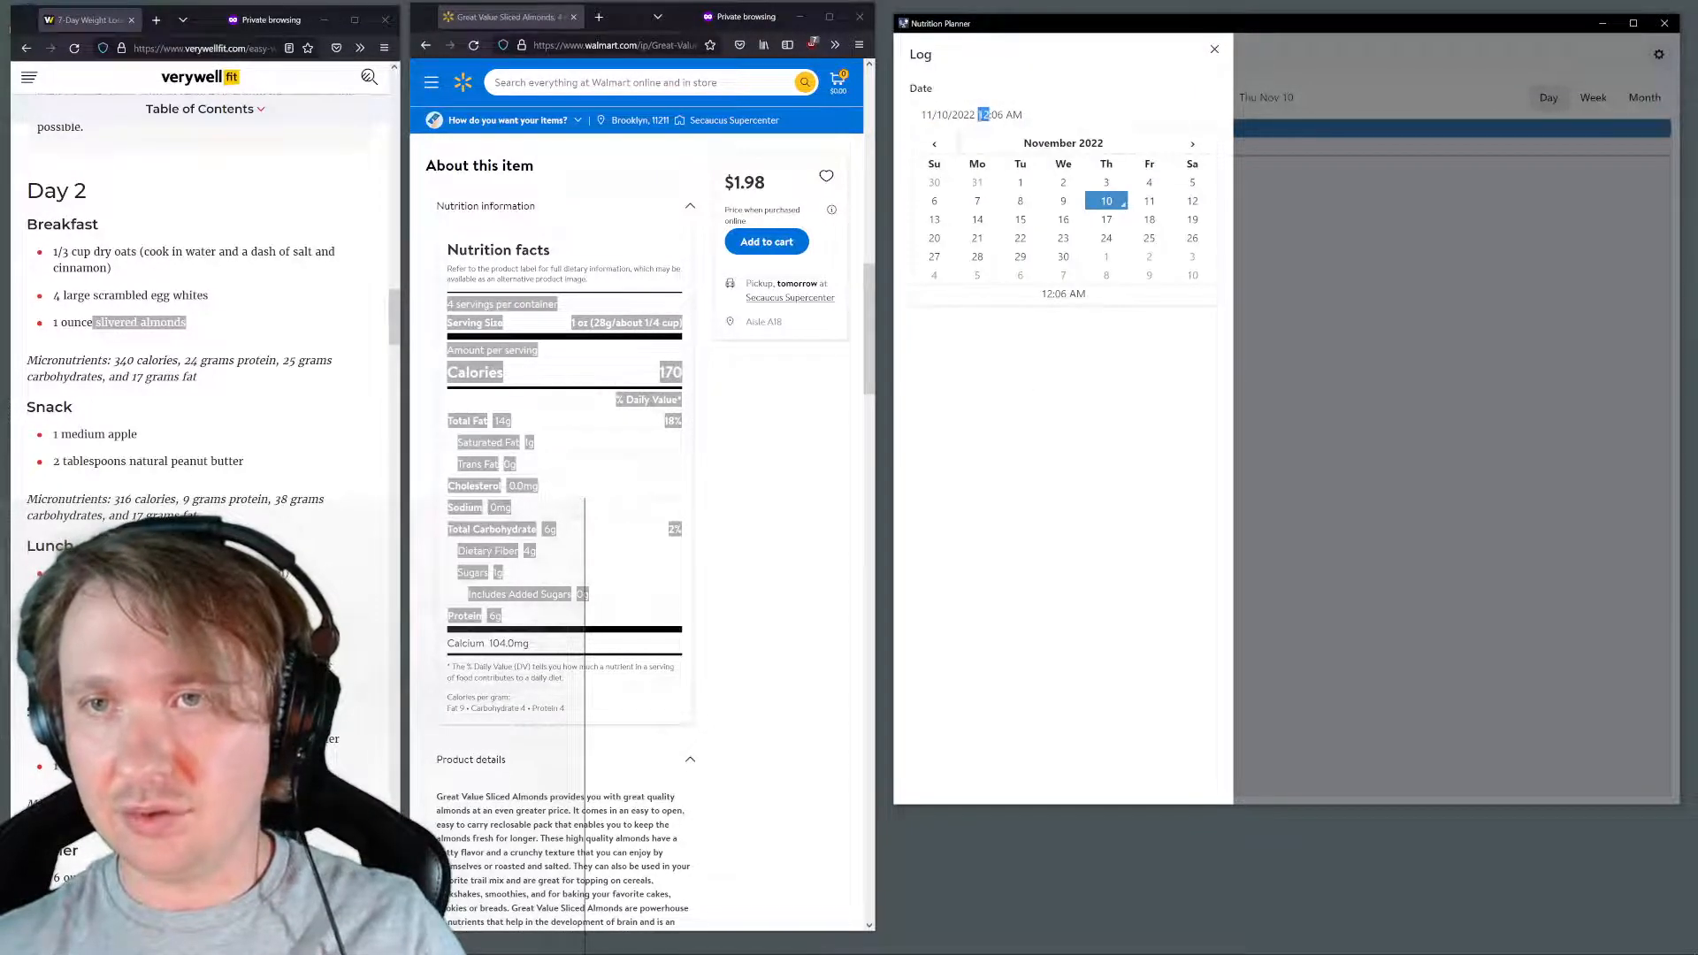
text(9)
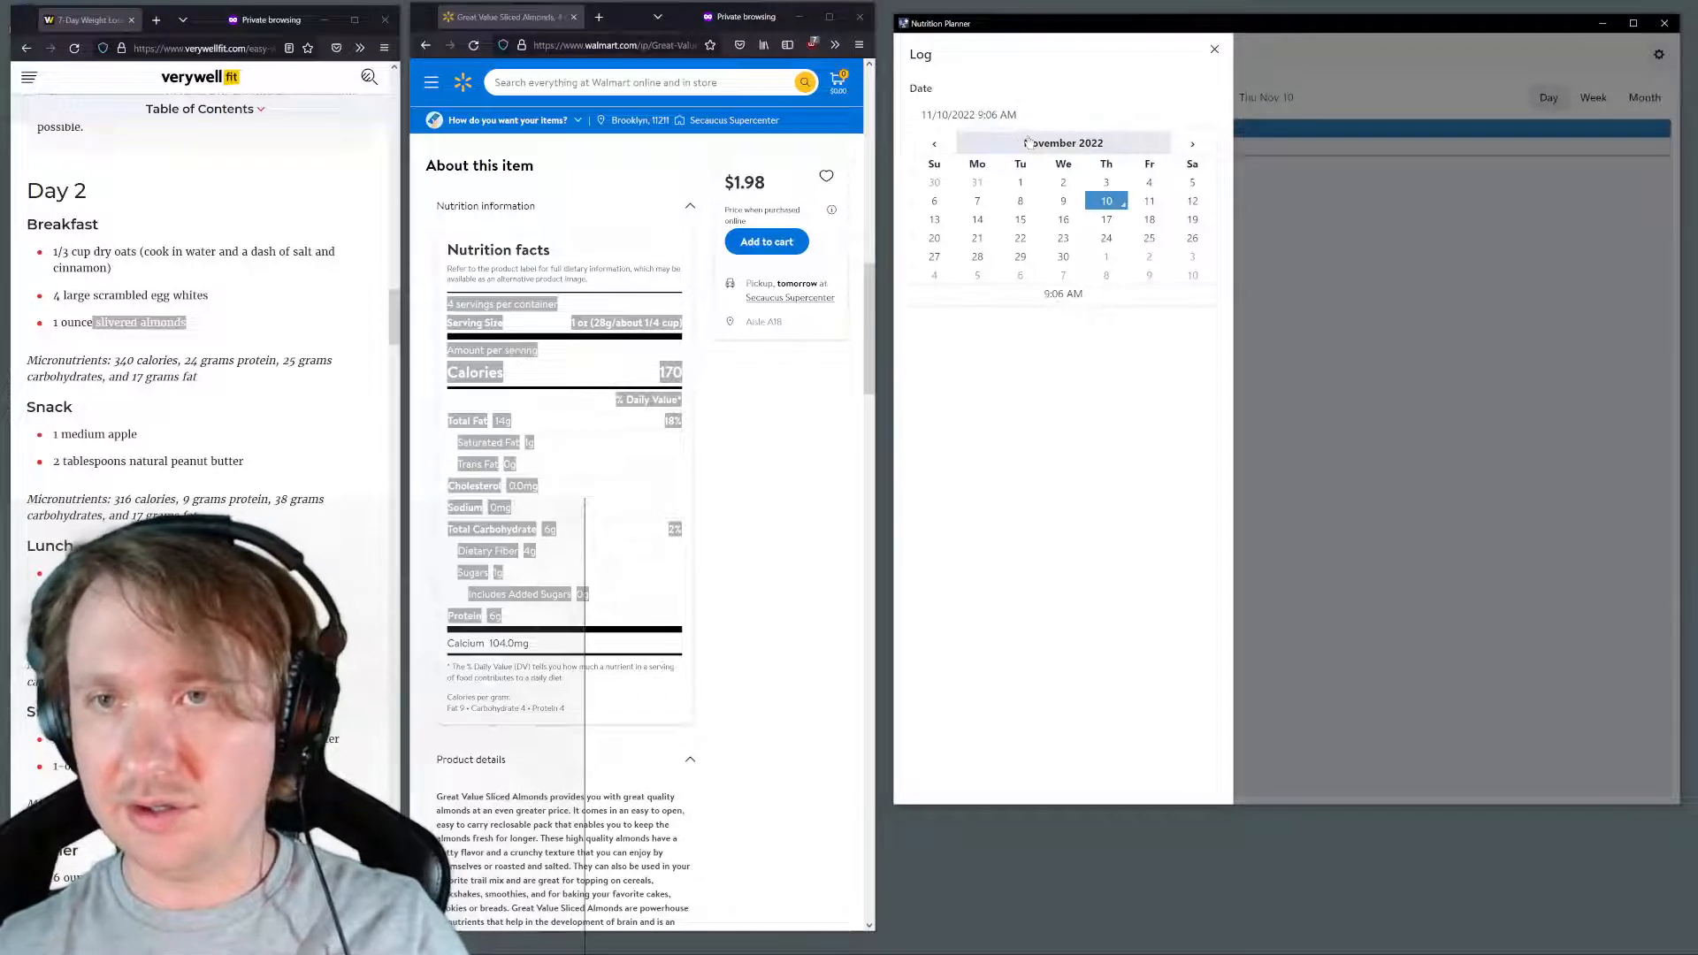
click(1016, 406)
click(991, 115)
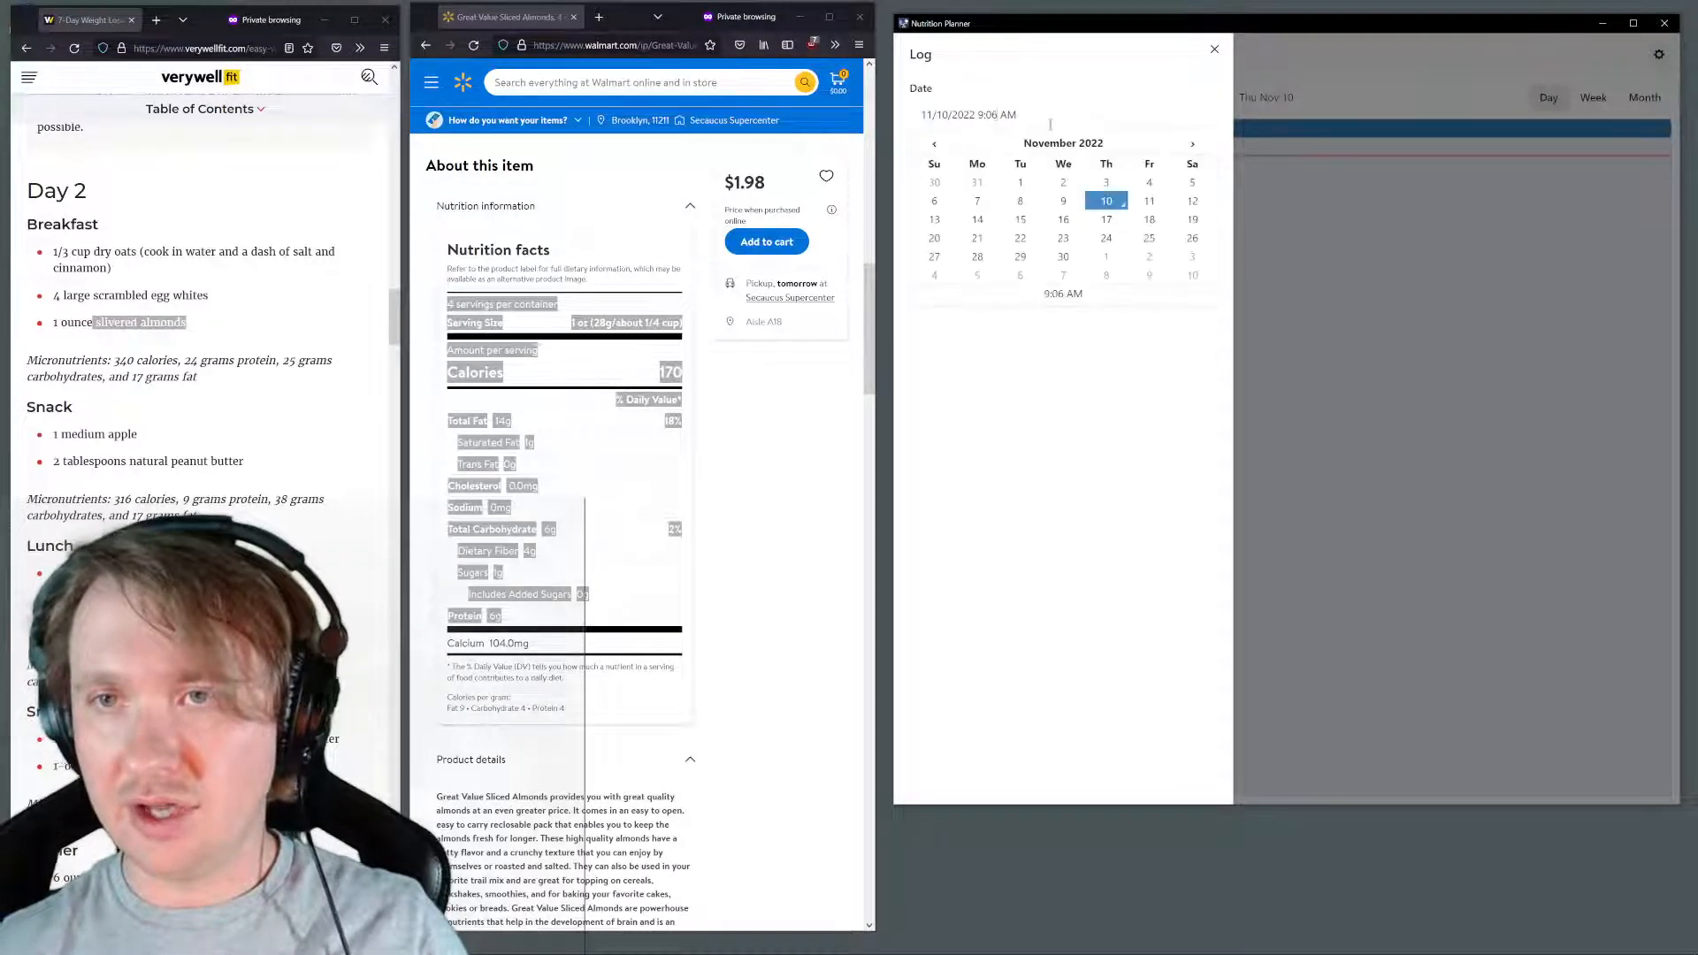
text(00)
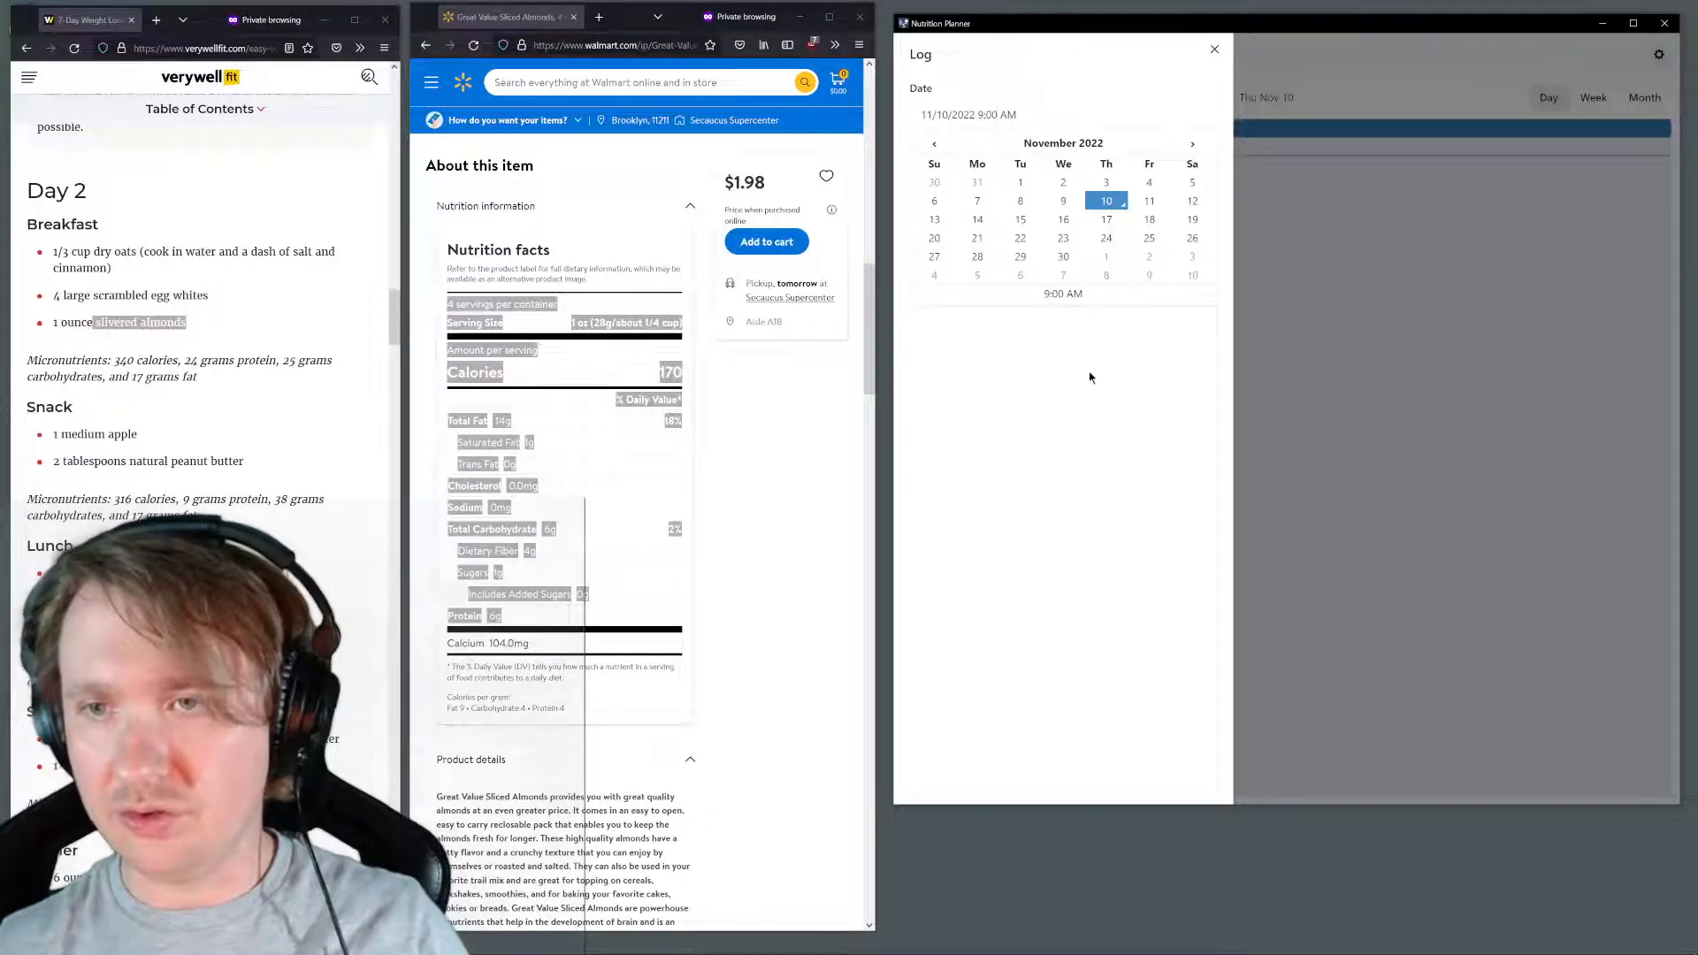
click(1049, 308)
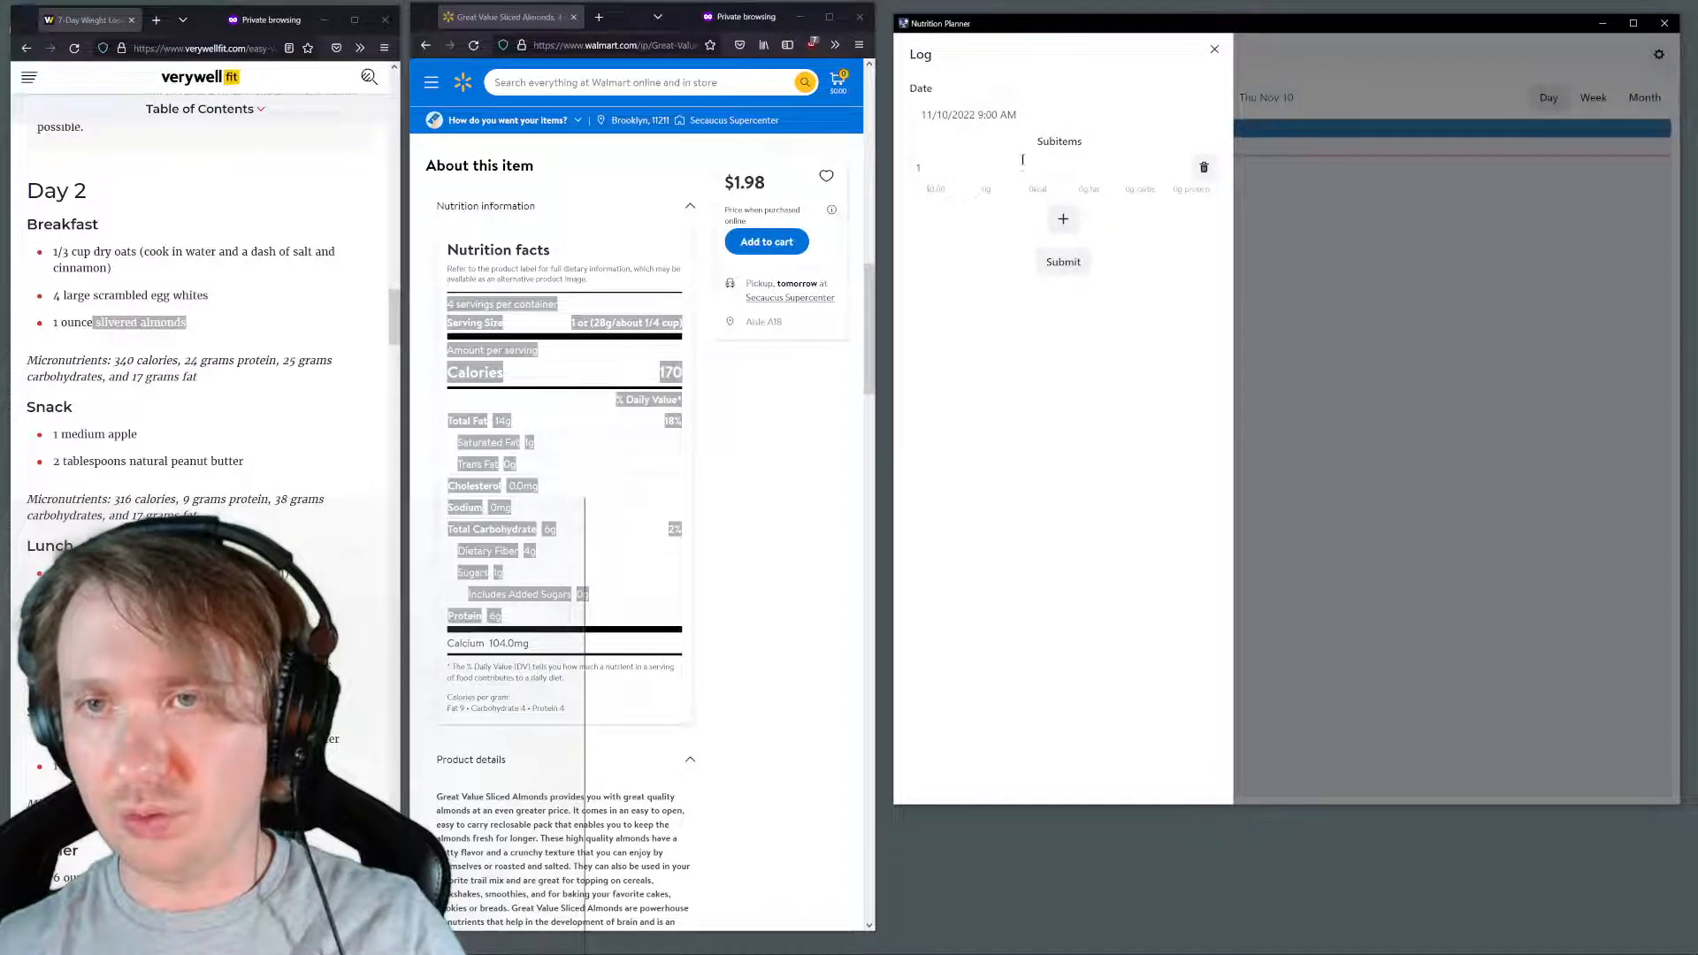
Add Day 2 Breakfast as the log entry's only subitem and submit the entry
click(1031, 167)
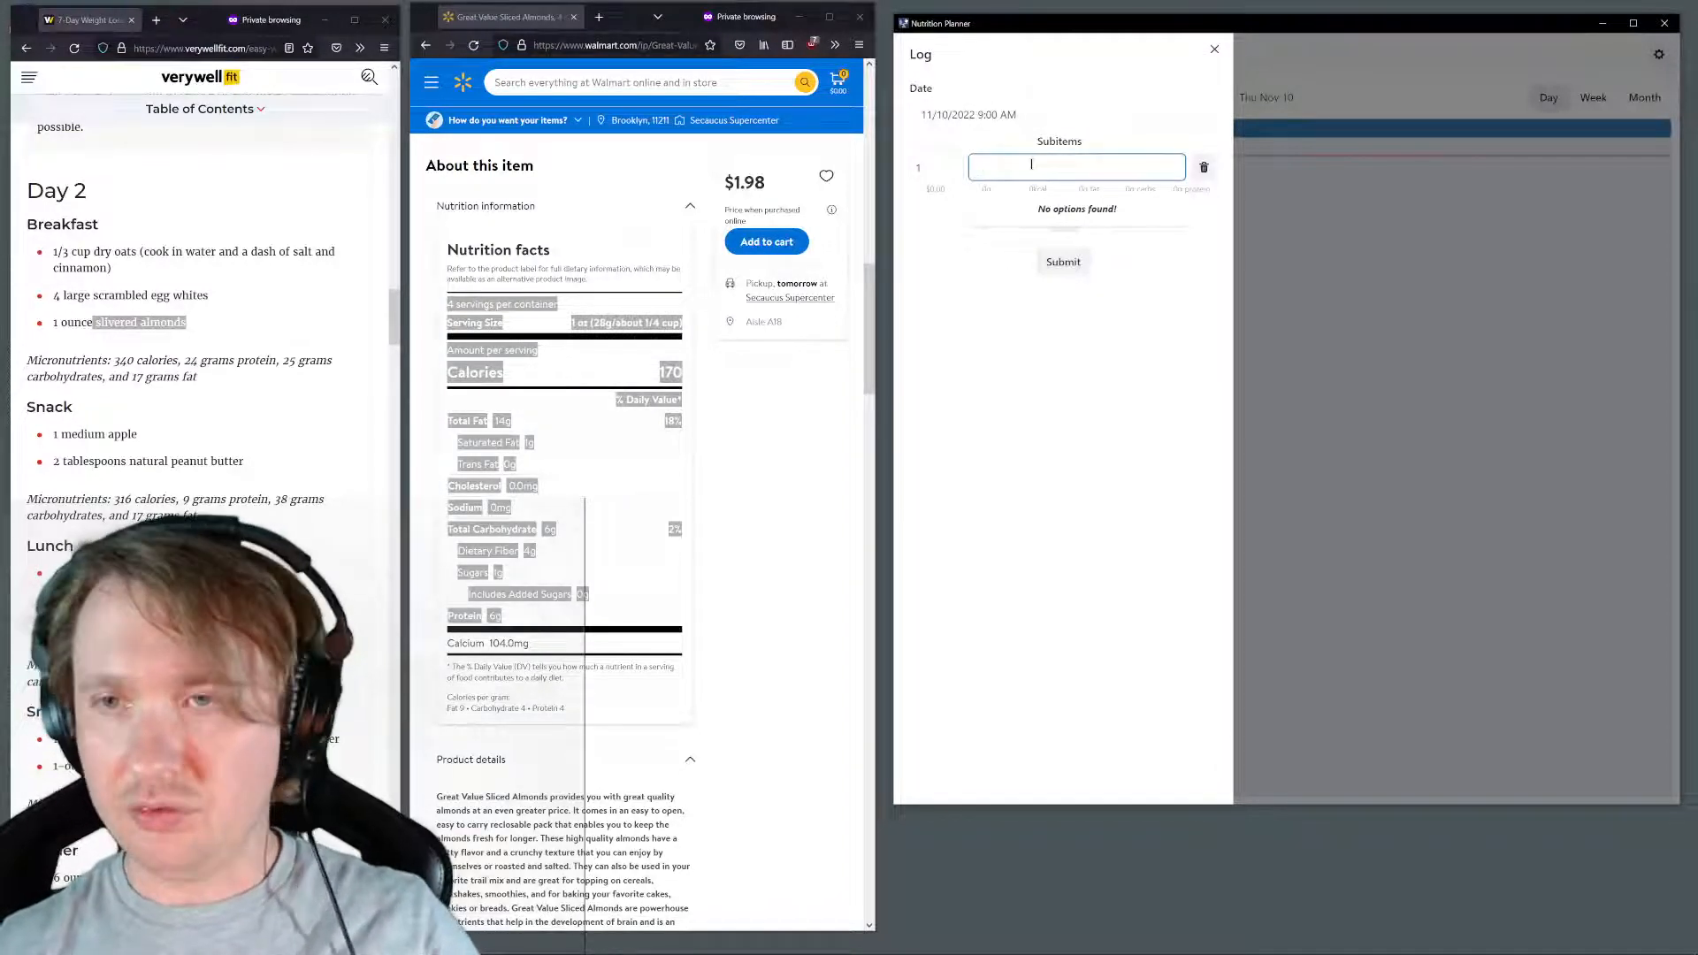
text(bri)
key(BackSpace)
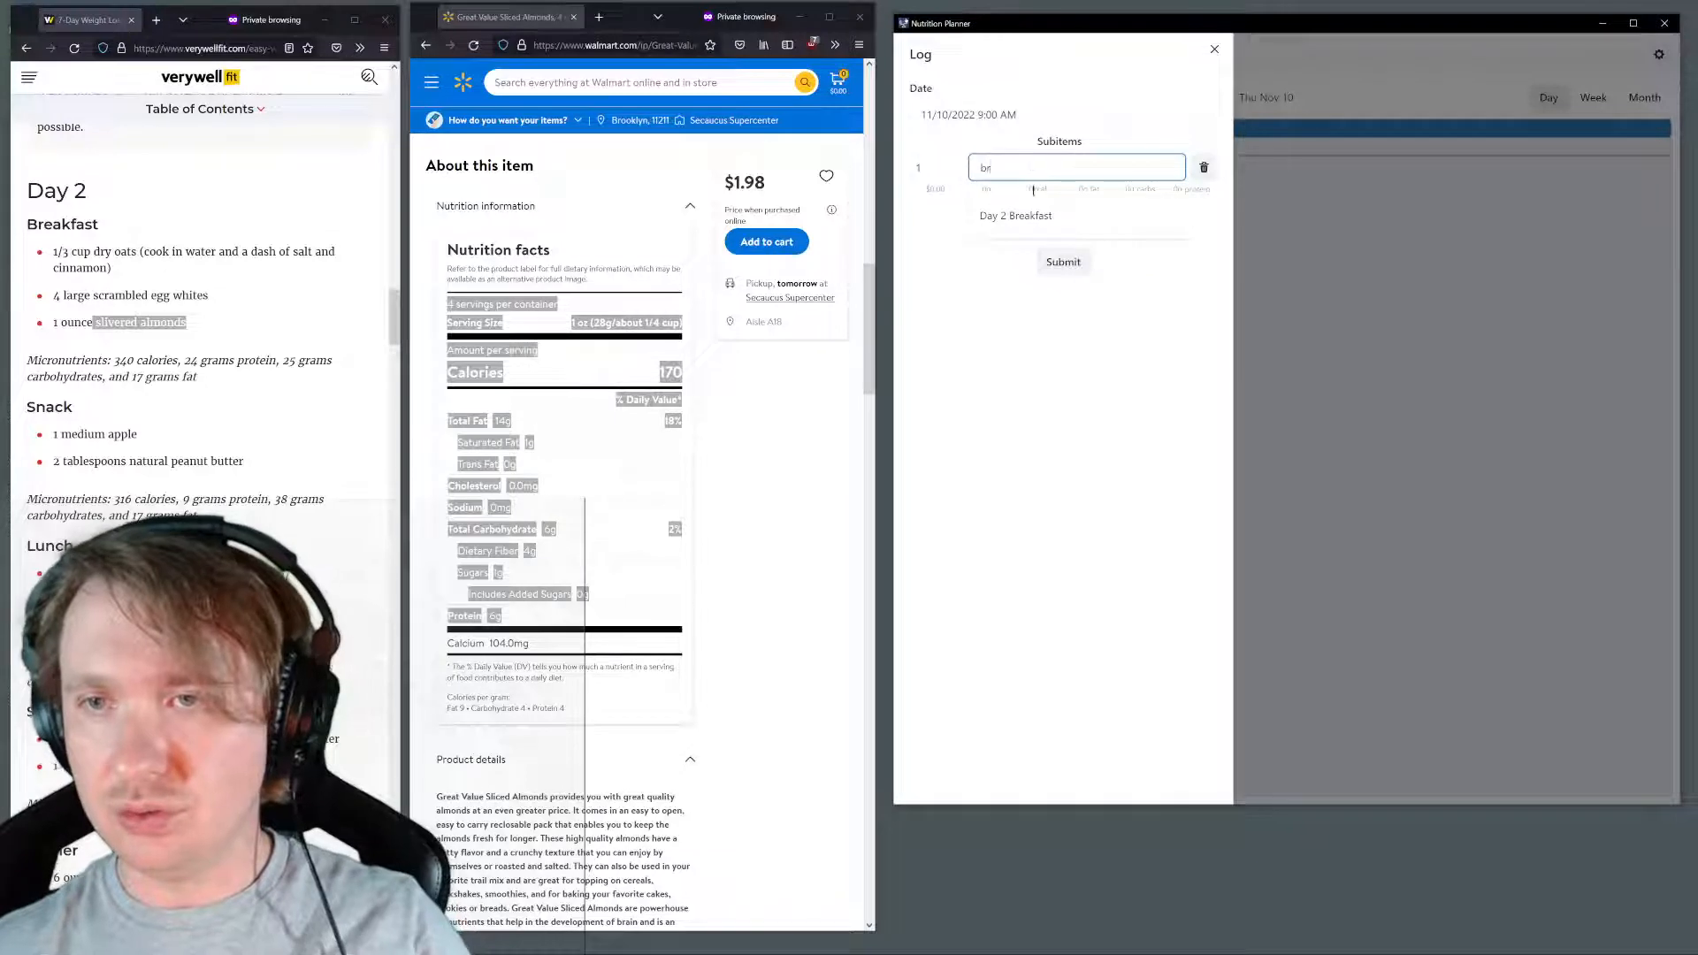
click(1038, 221)
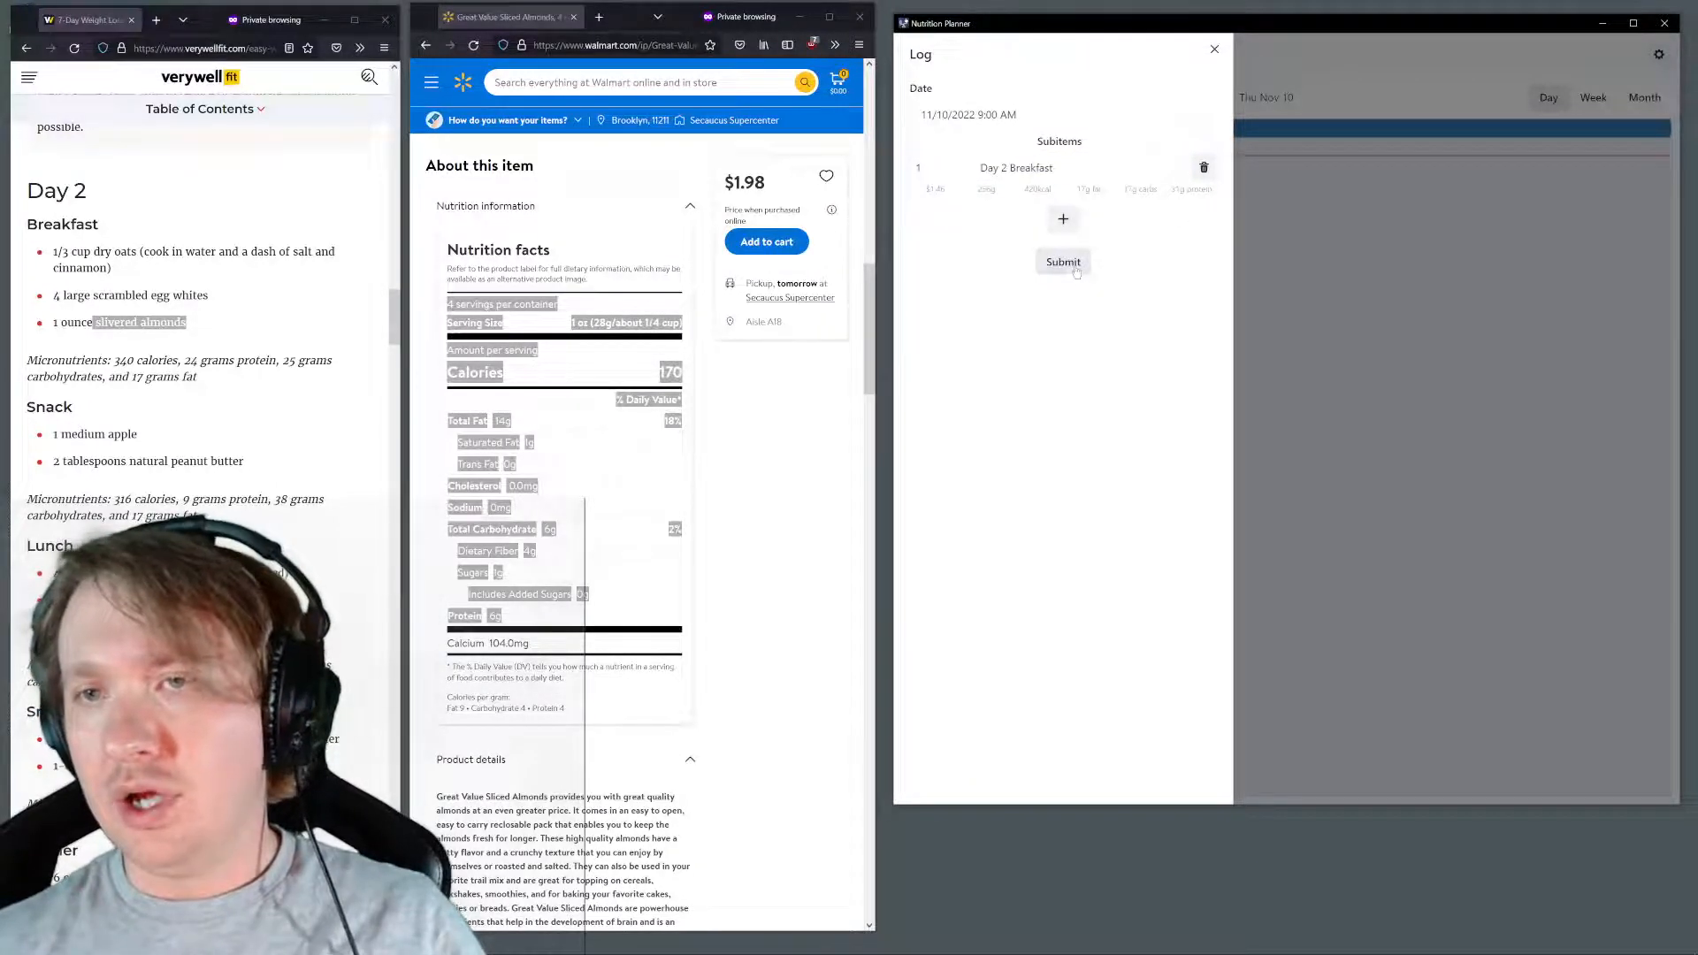
click(1064, 220)
click(1203, 220)
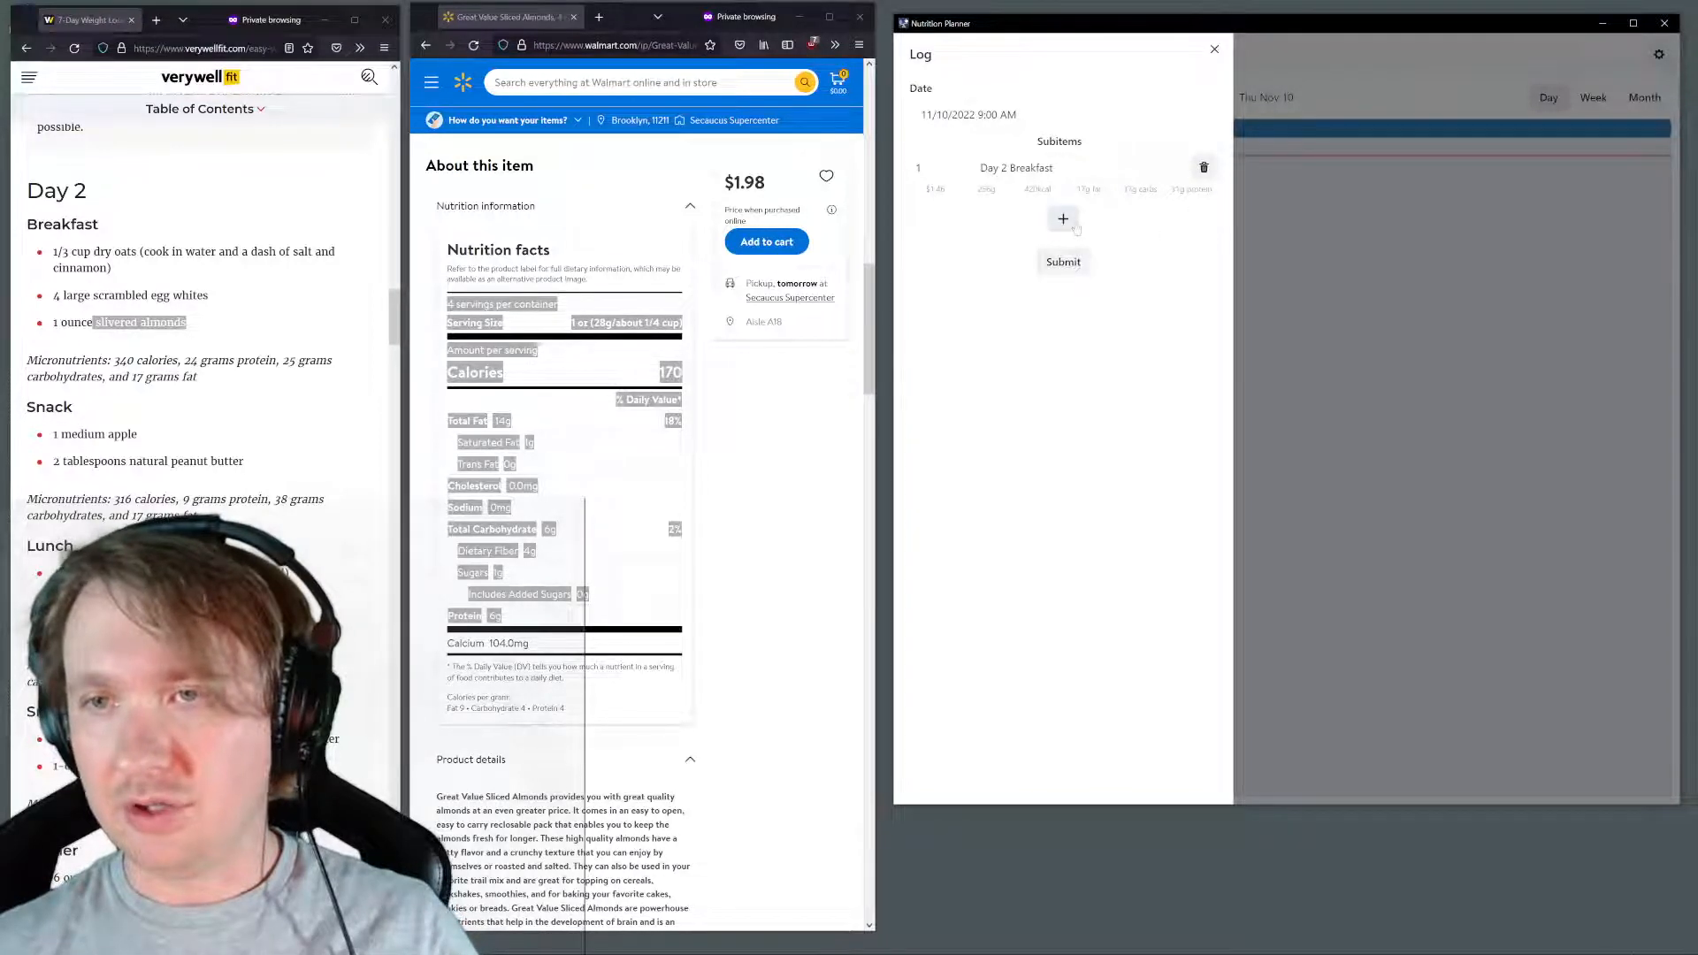
click(1063, 262)
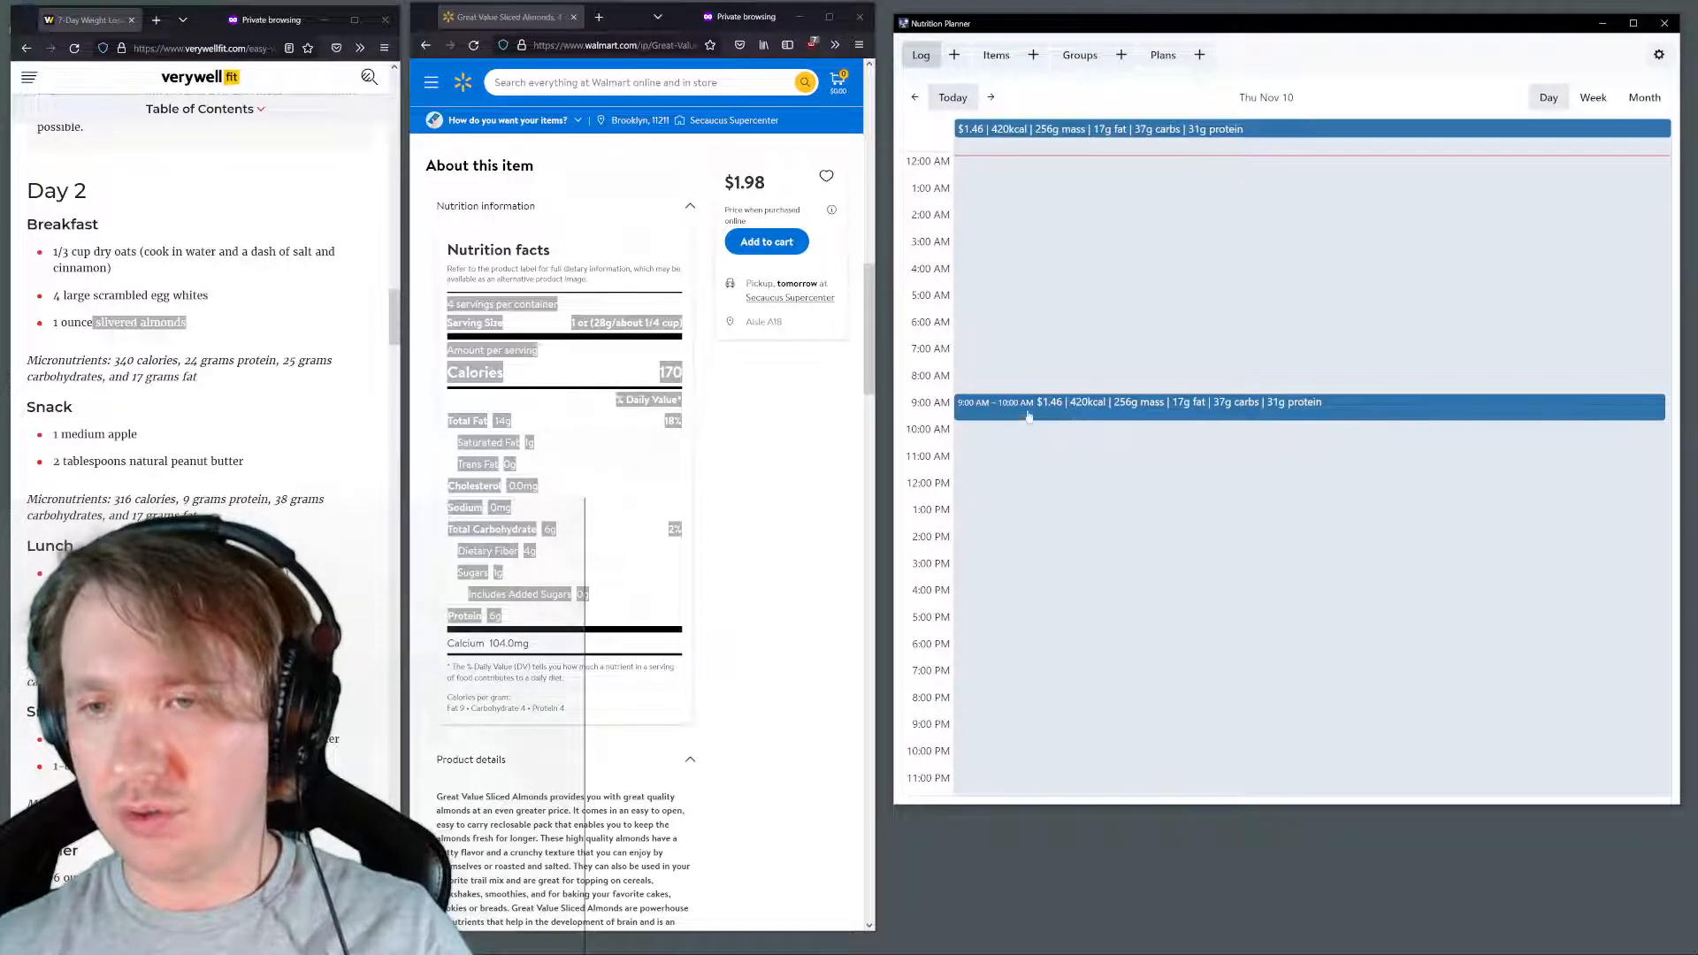
Set the quantity of Great Value Sliced Almonds in the Day 2 Breakfast group to 2 and submit it
click(1072, 60)
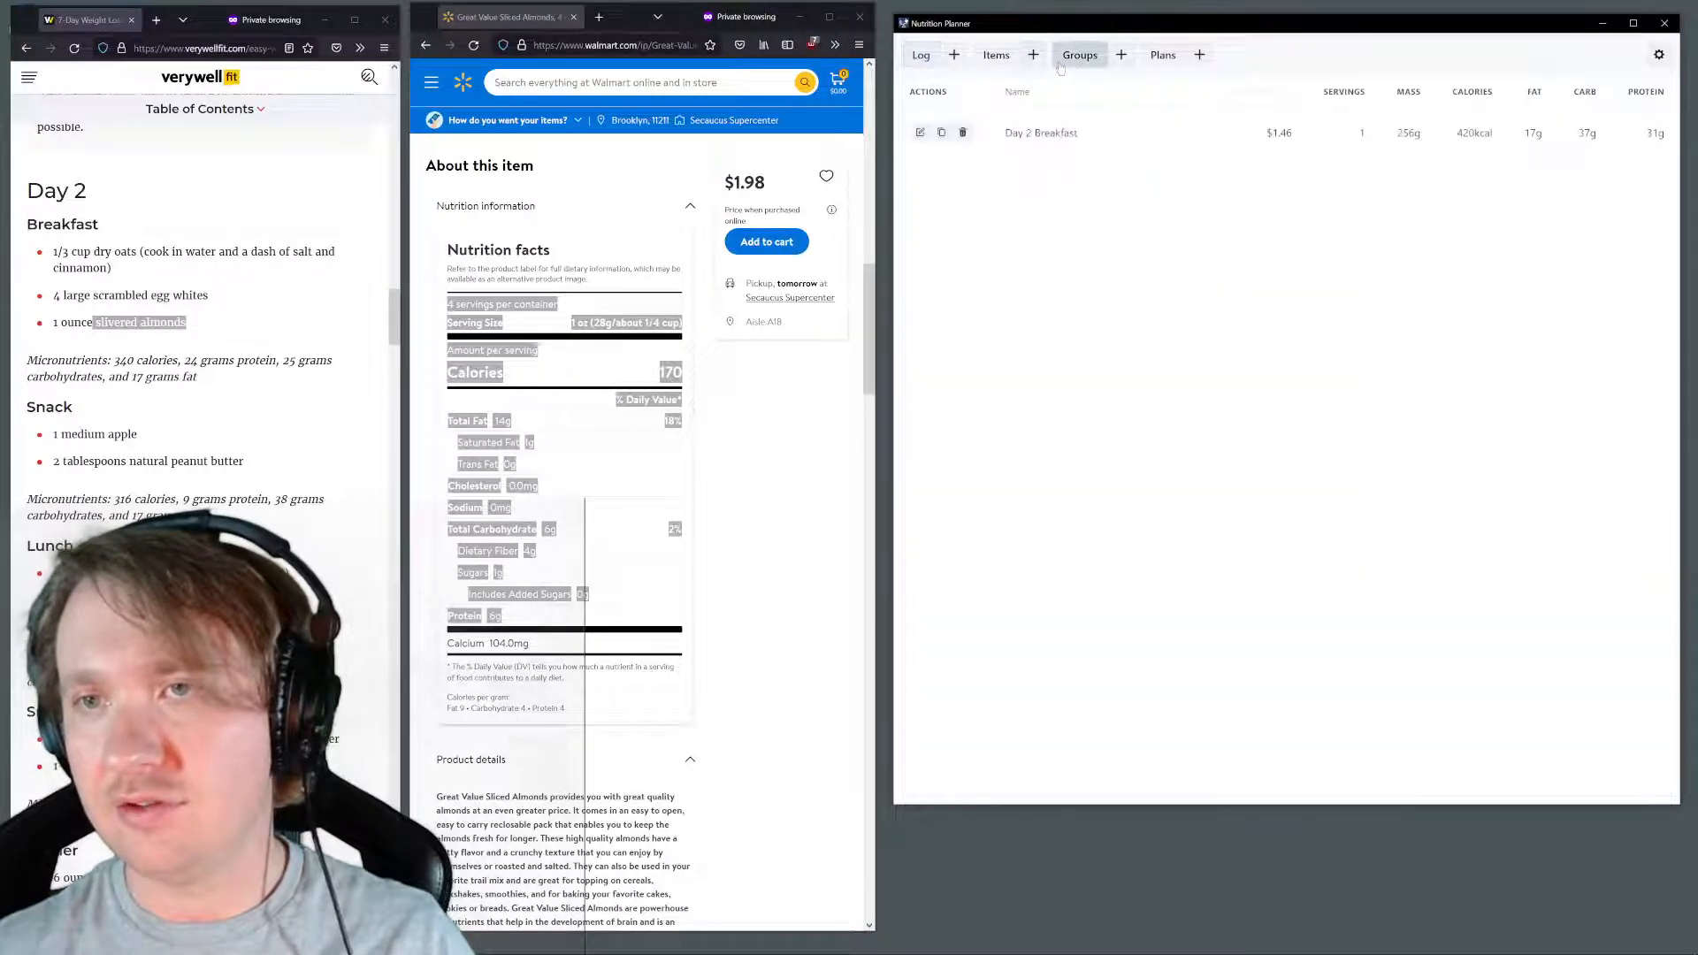
click(920, 133)
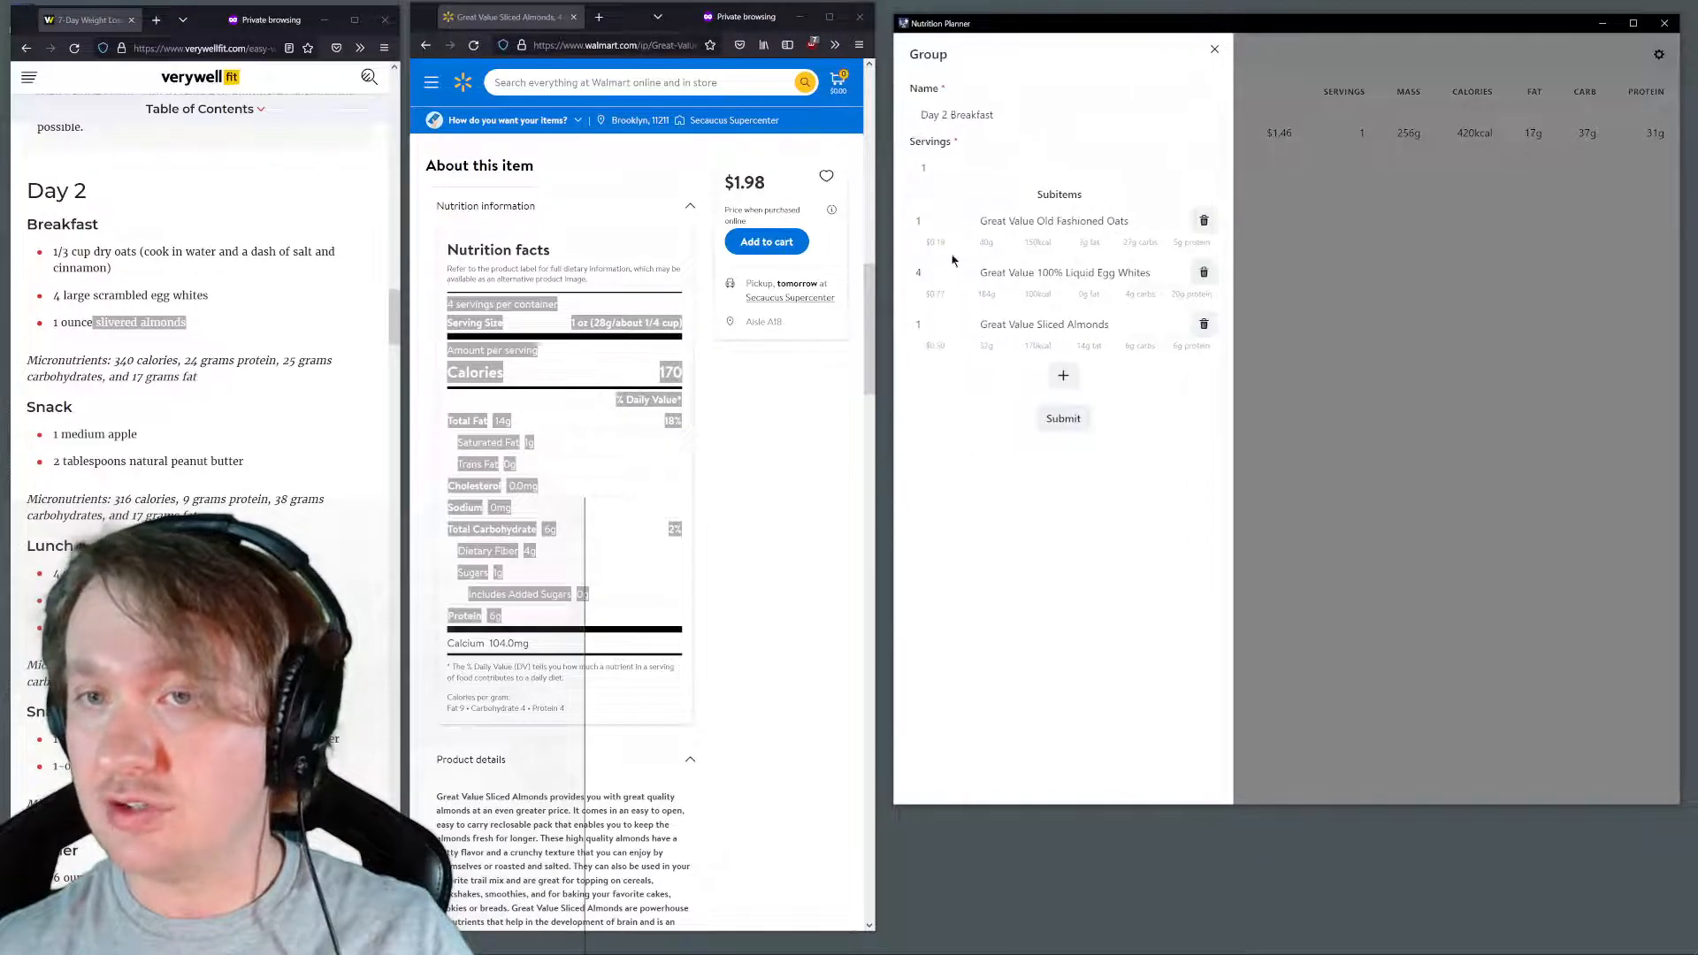
click(939, 325)
key(ctrl+a)
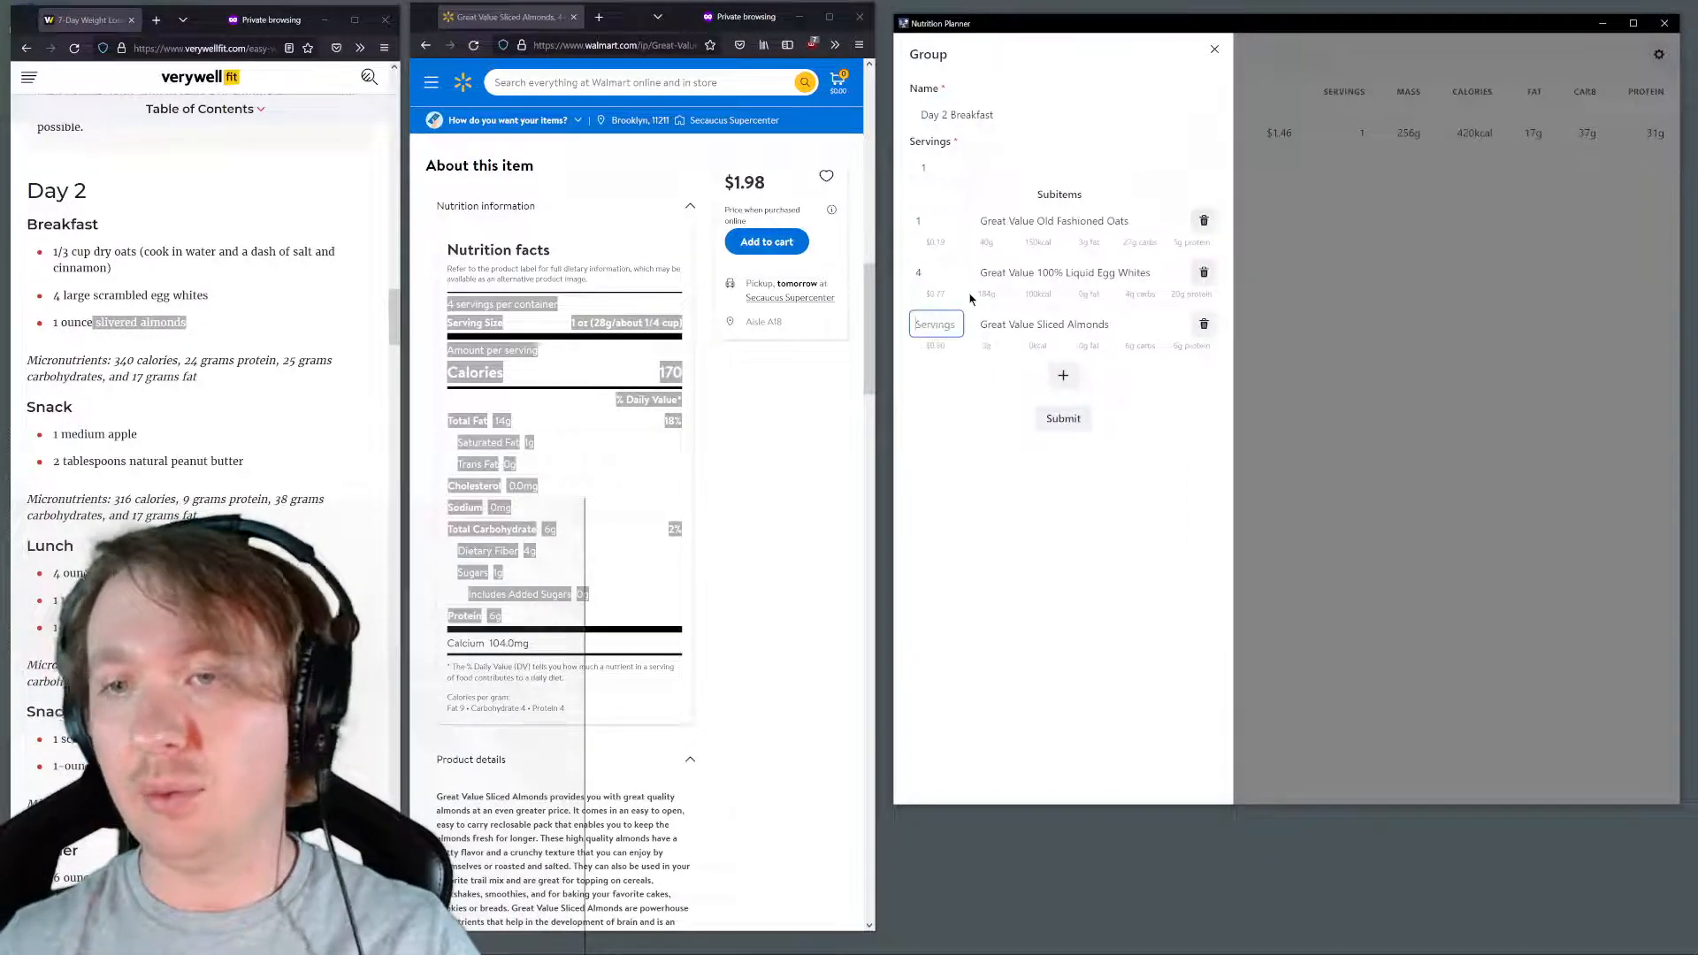
text(2)
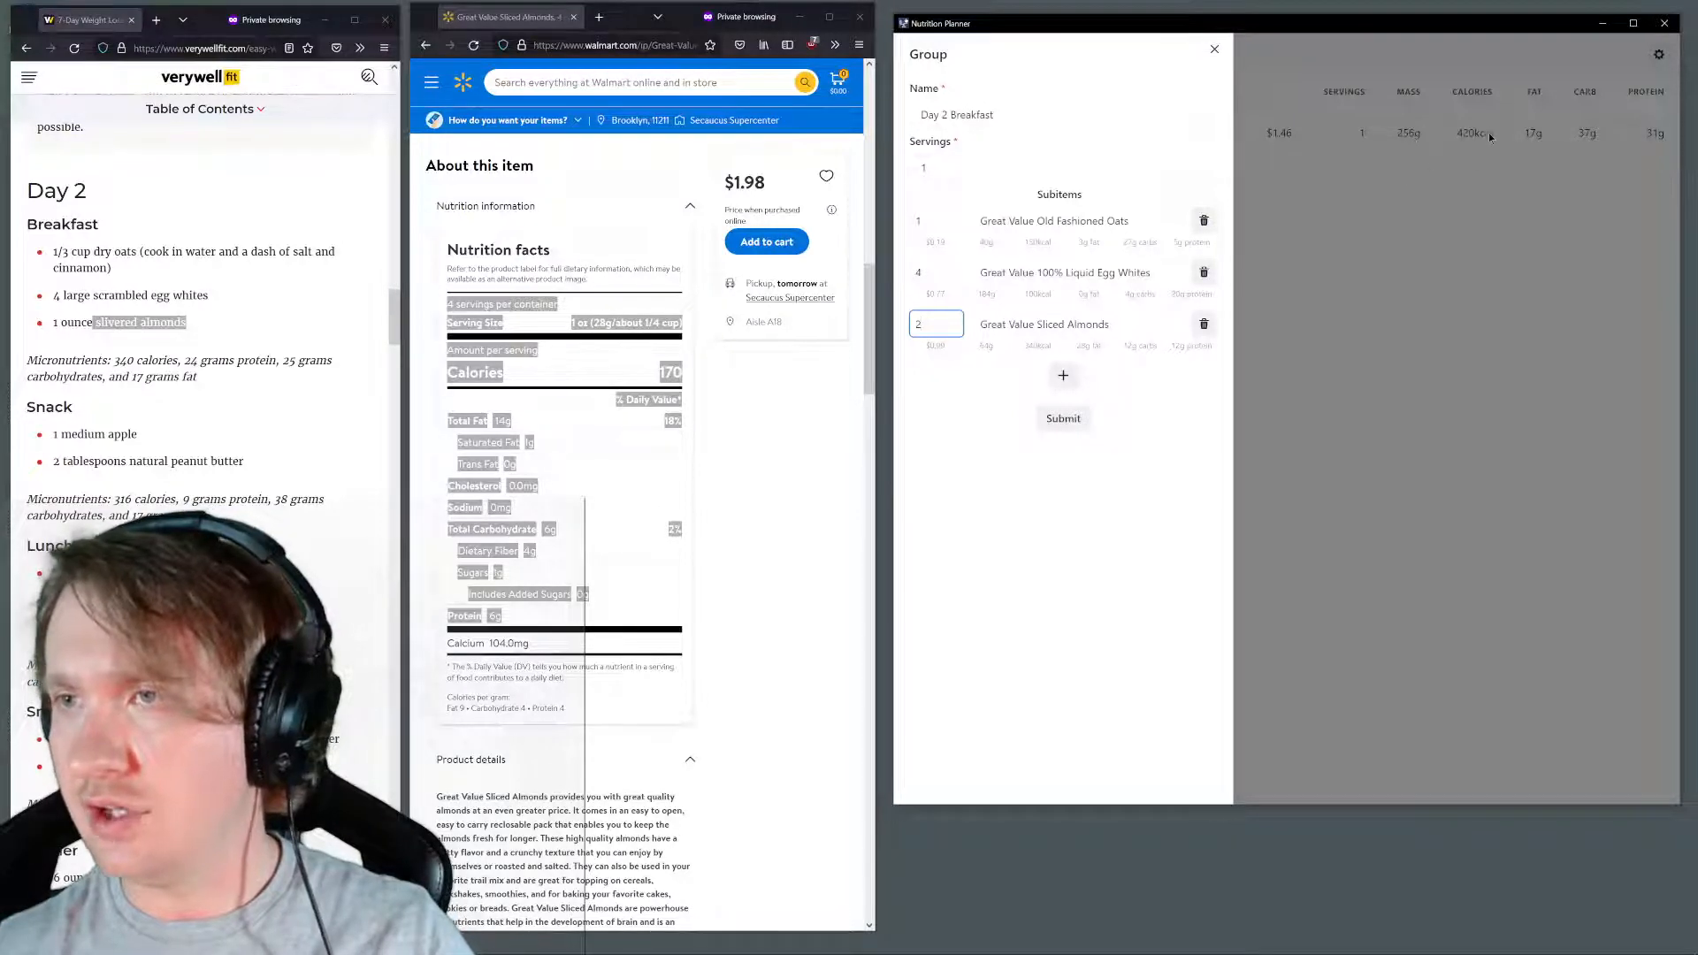
click(1073, 419)
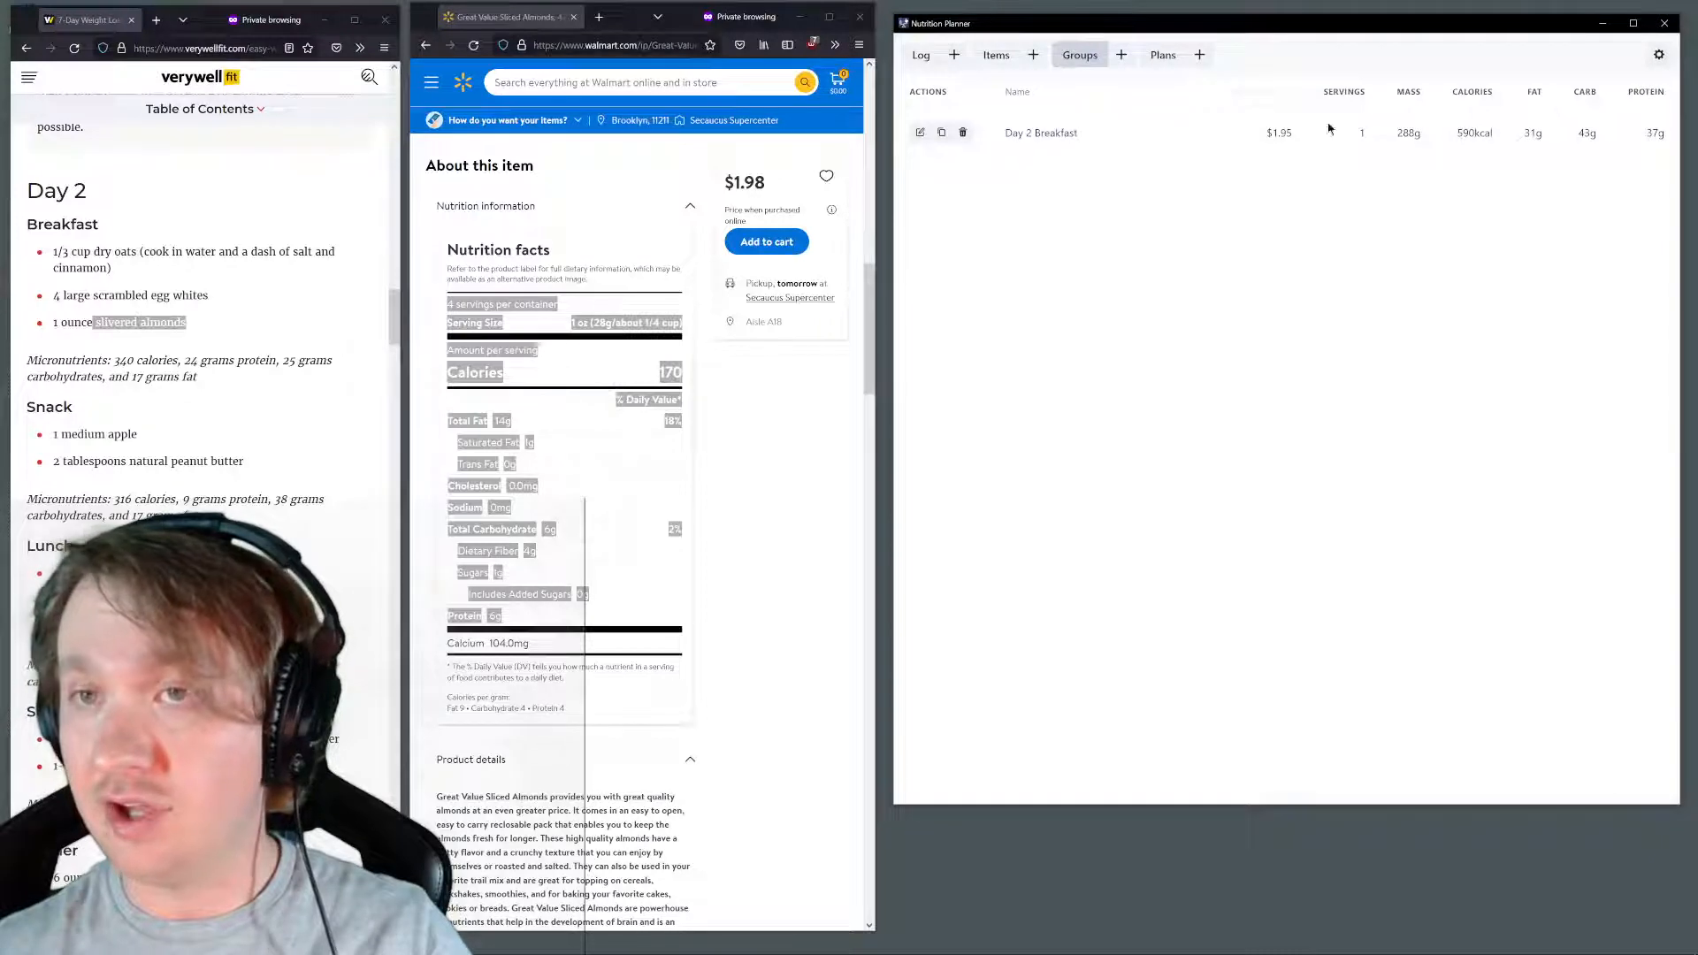
Check the day's log and look at the details of the Great Value Old Fashioned Oats item
click(916, 55)
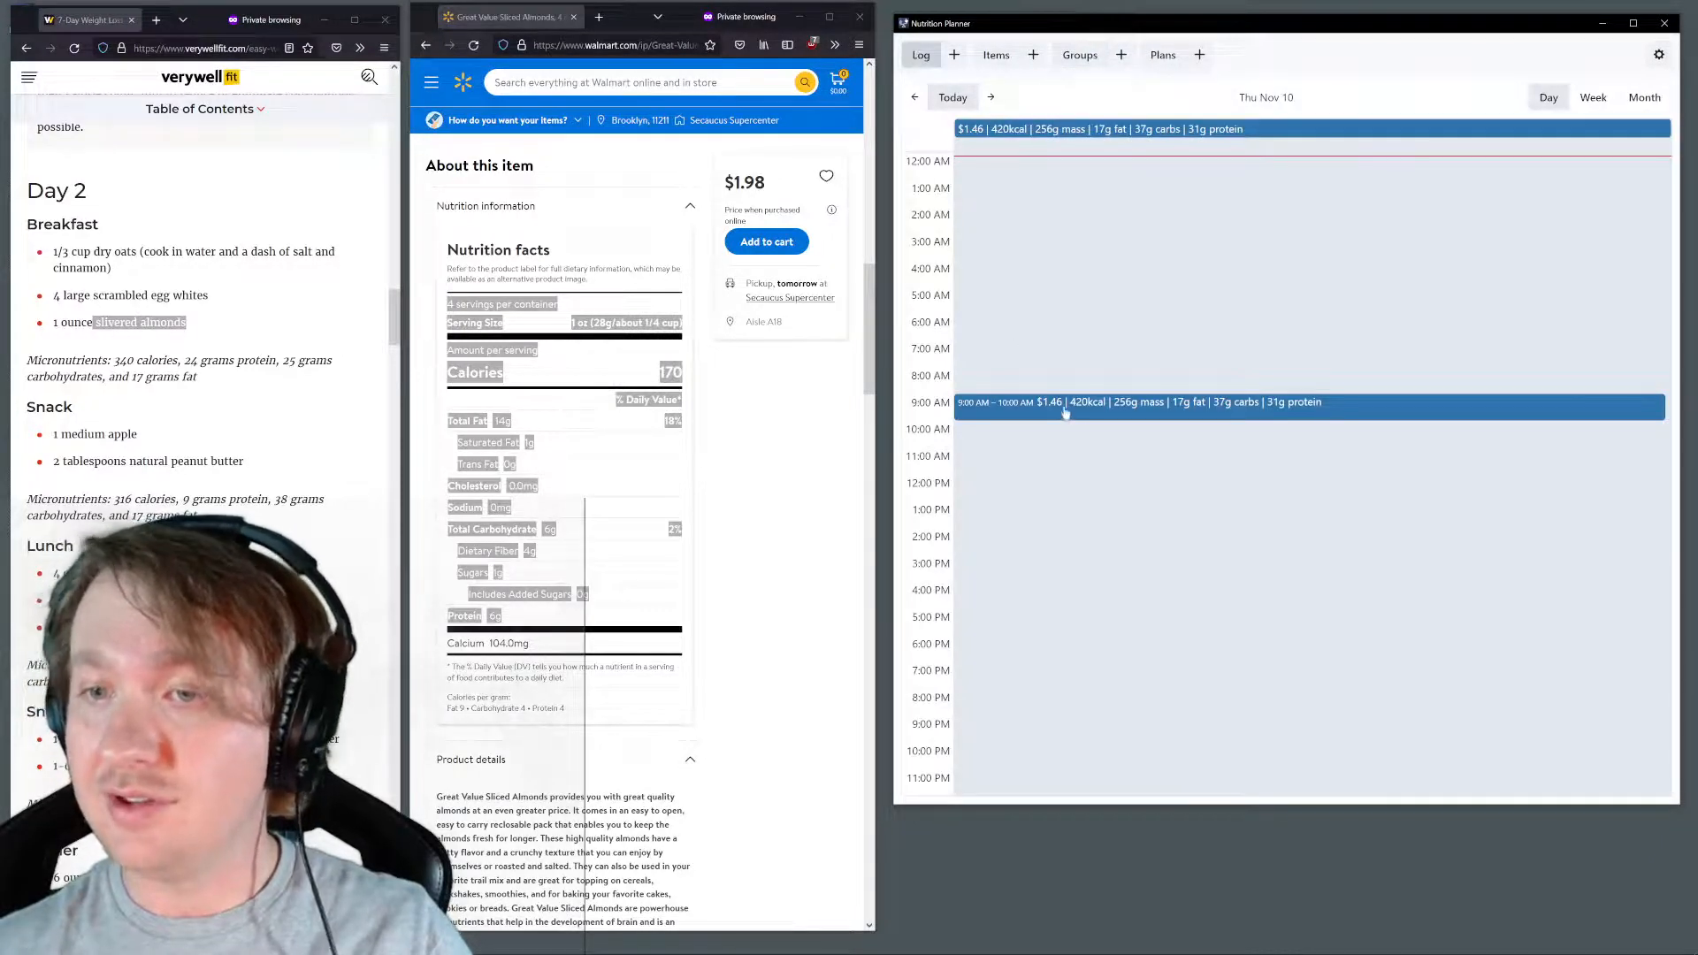
click(997, 56)
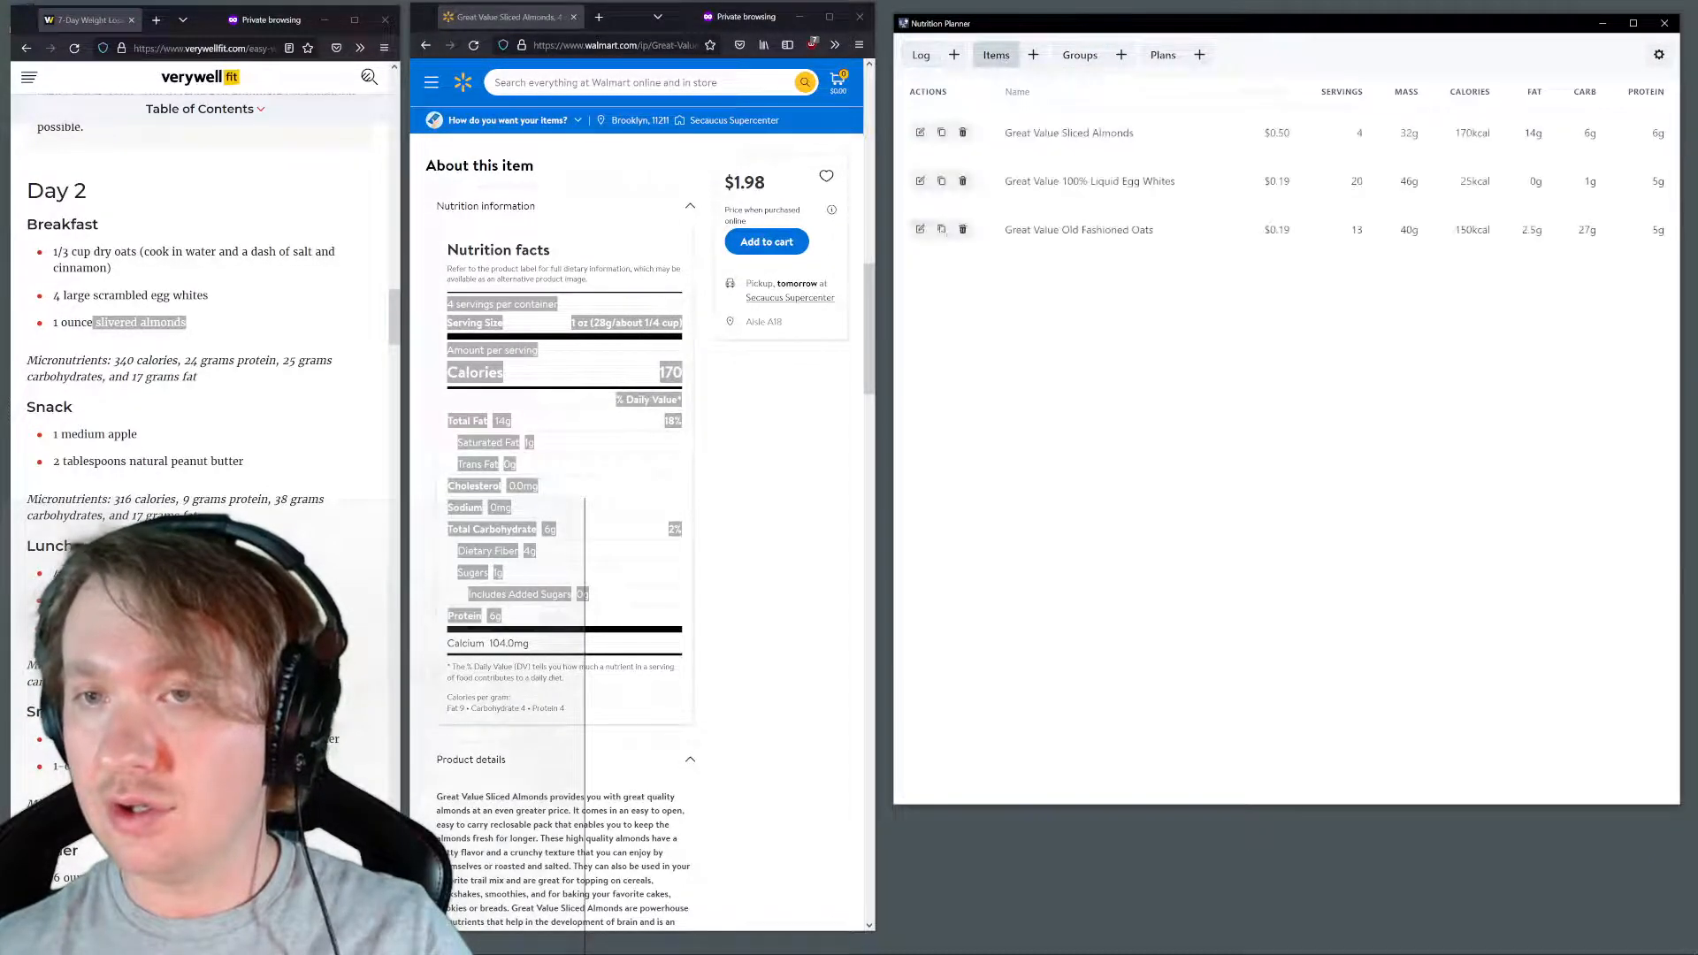
click(920, 230)
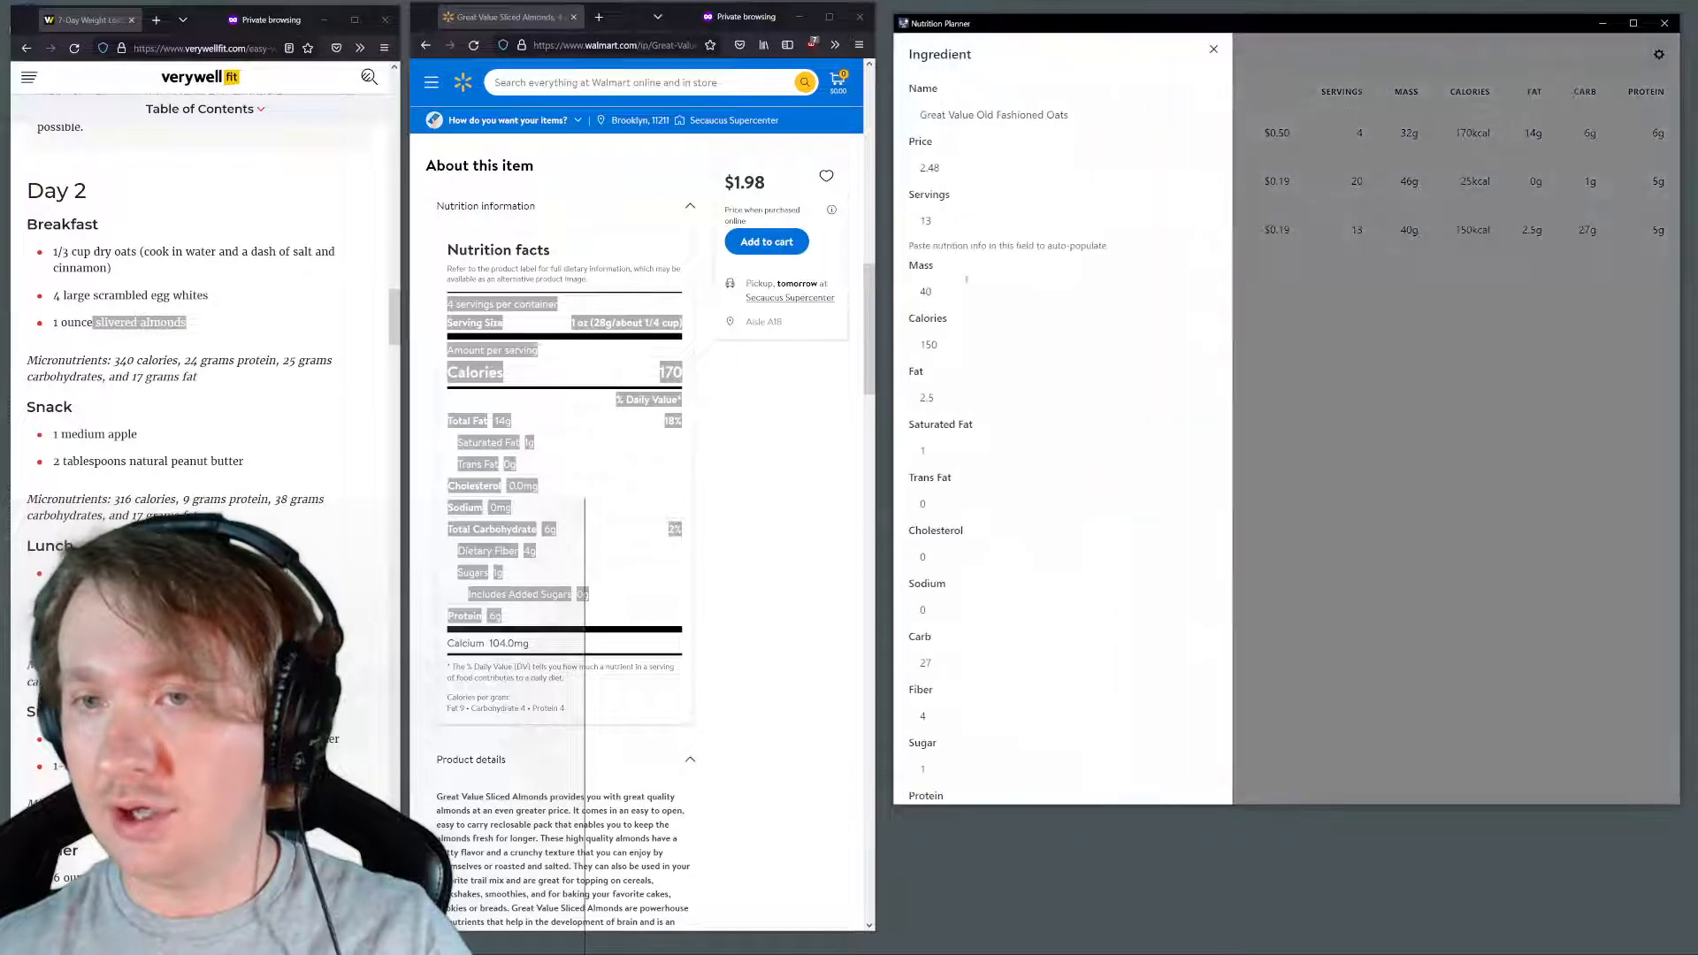
click(1304, 215)
Set the quantity of Great Value Sliced Almonds in the Day 2 Breakfast group back to 1 and submit it
click(1080, 55)
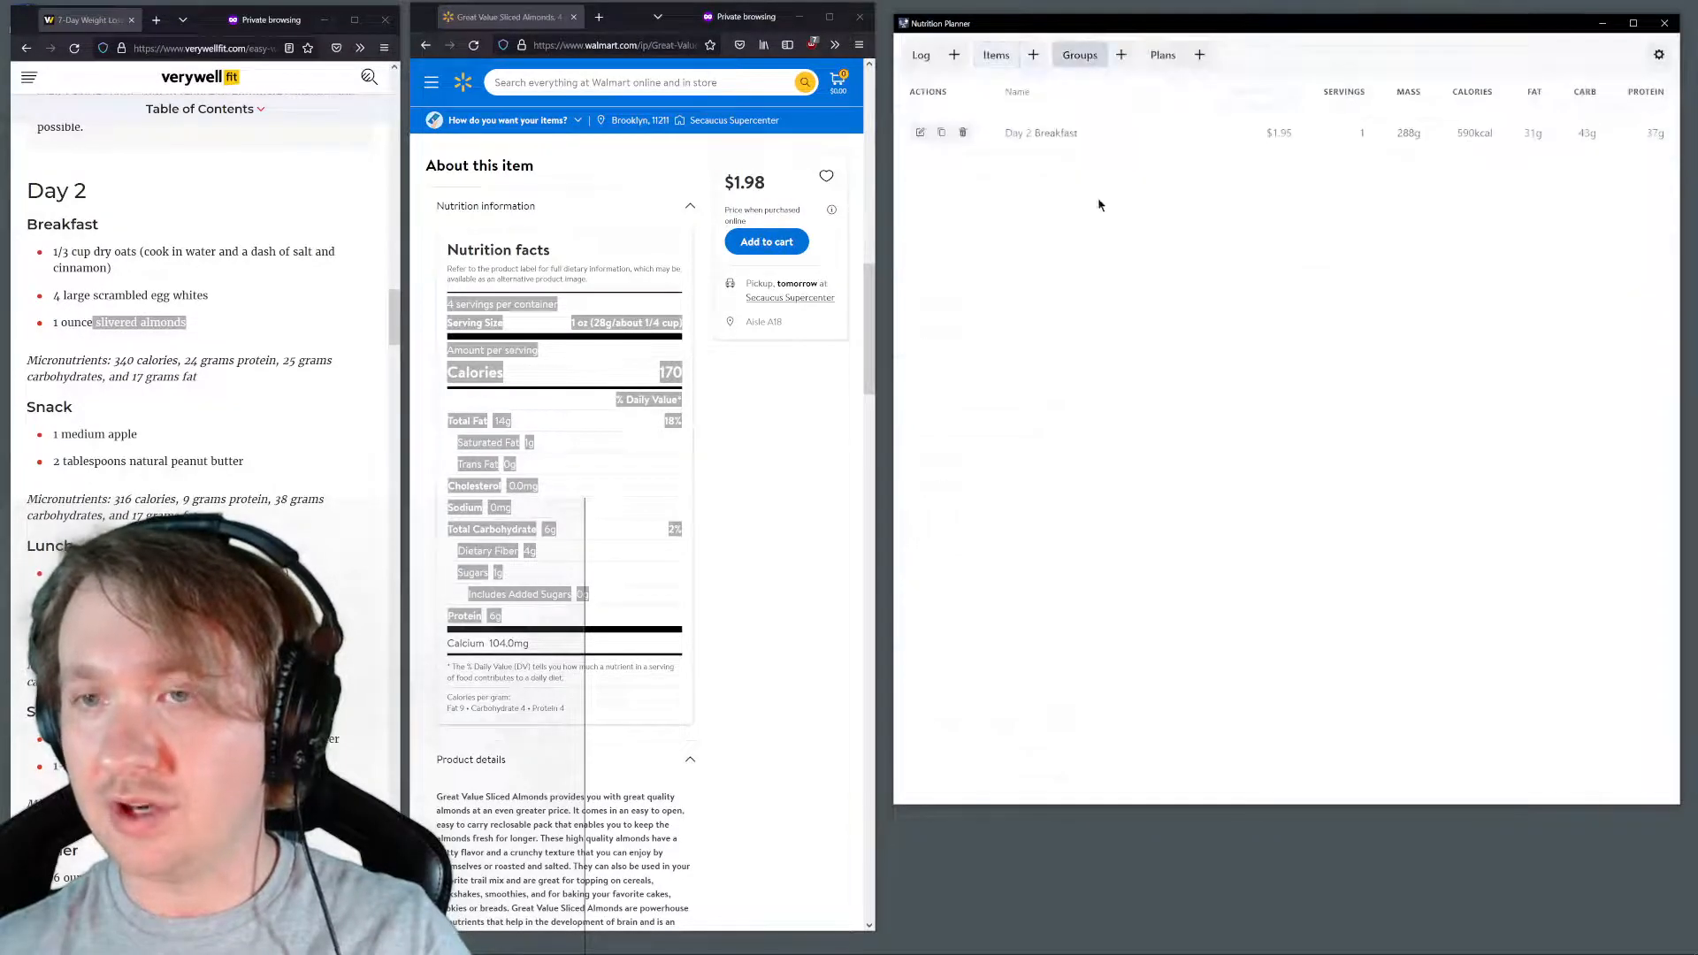
click(919, 133)
click(950, 321)
key(BackSpace)
text(1)
key(Return)
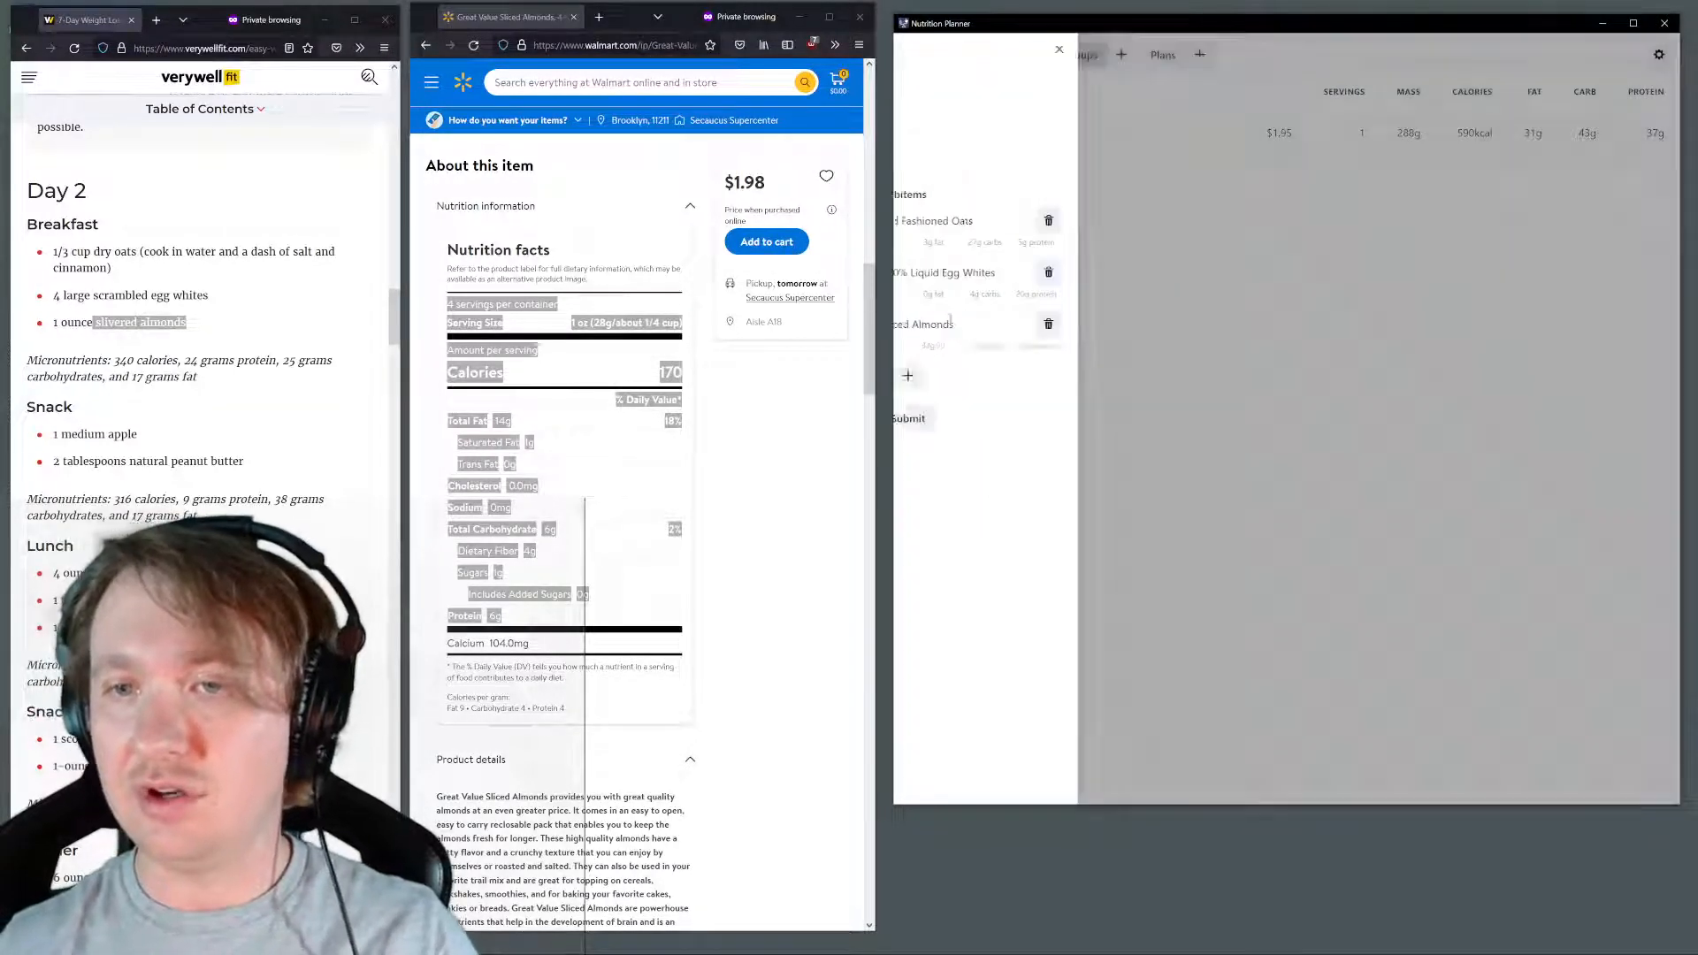
Set the price of the Great Value Sliced Almonds item to 4, submit it, and check the groups list
click(996, 55)
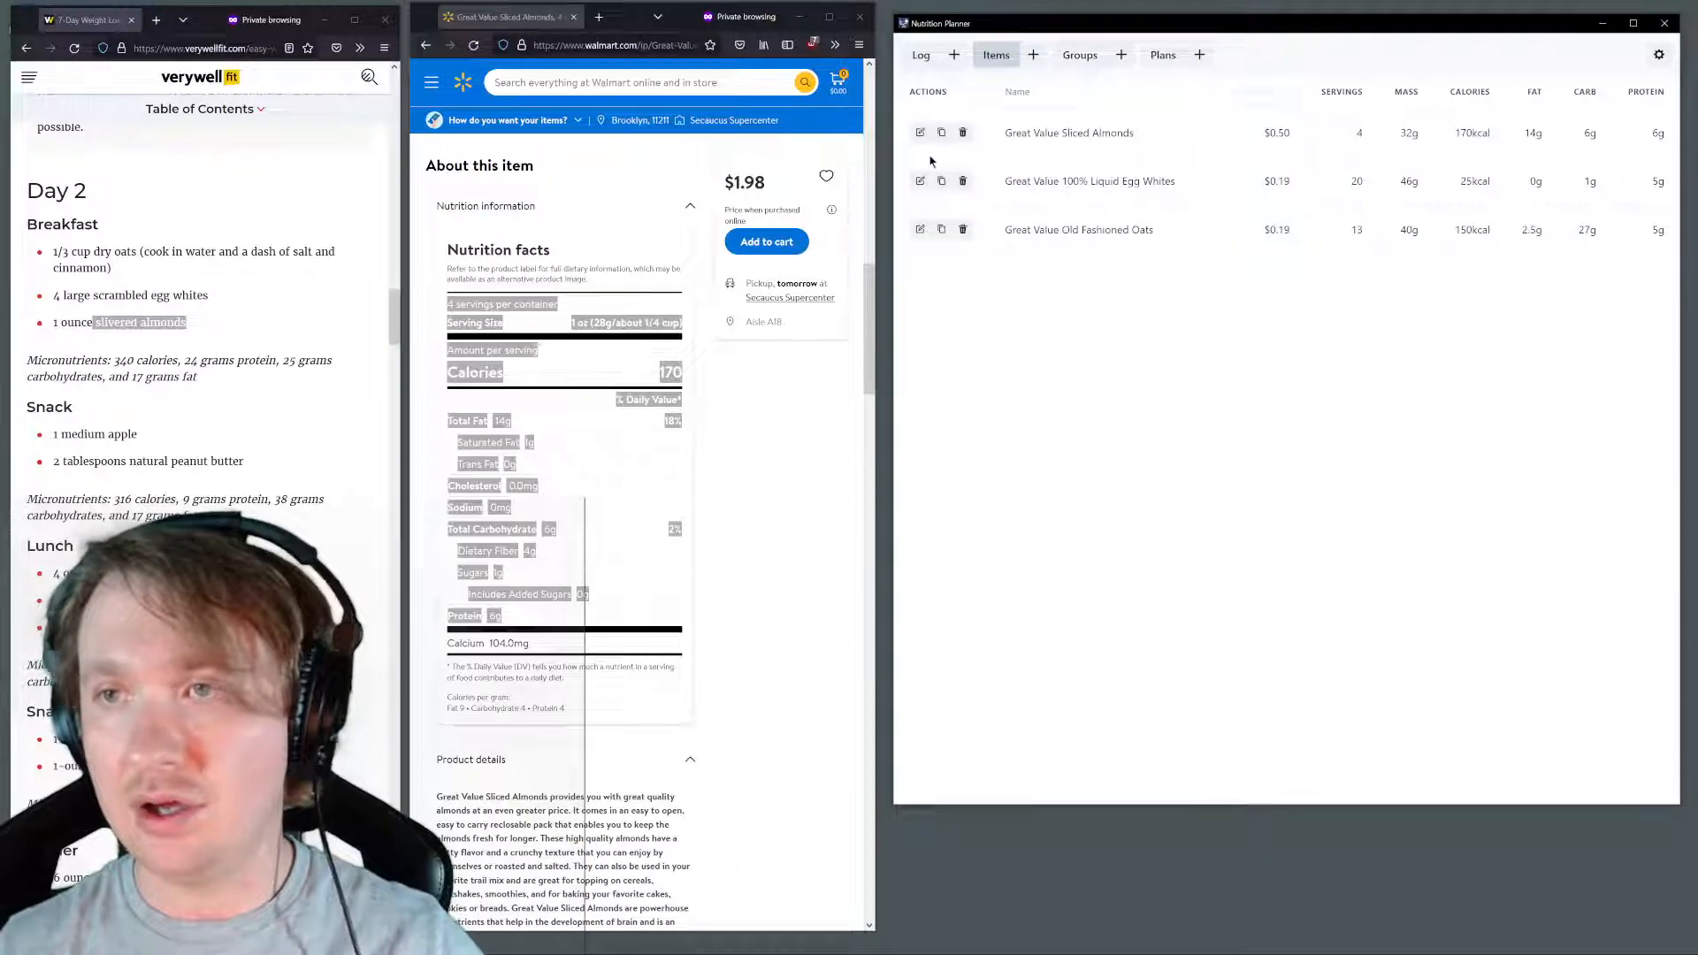
click(920, 133)
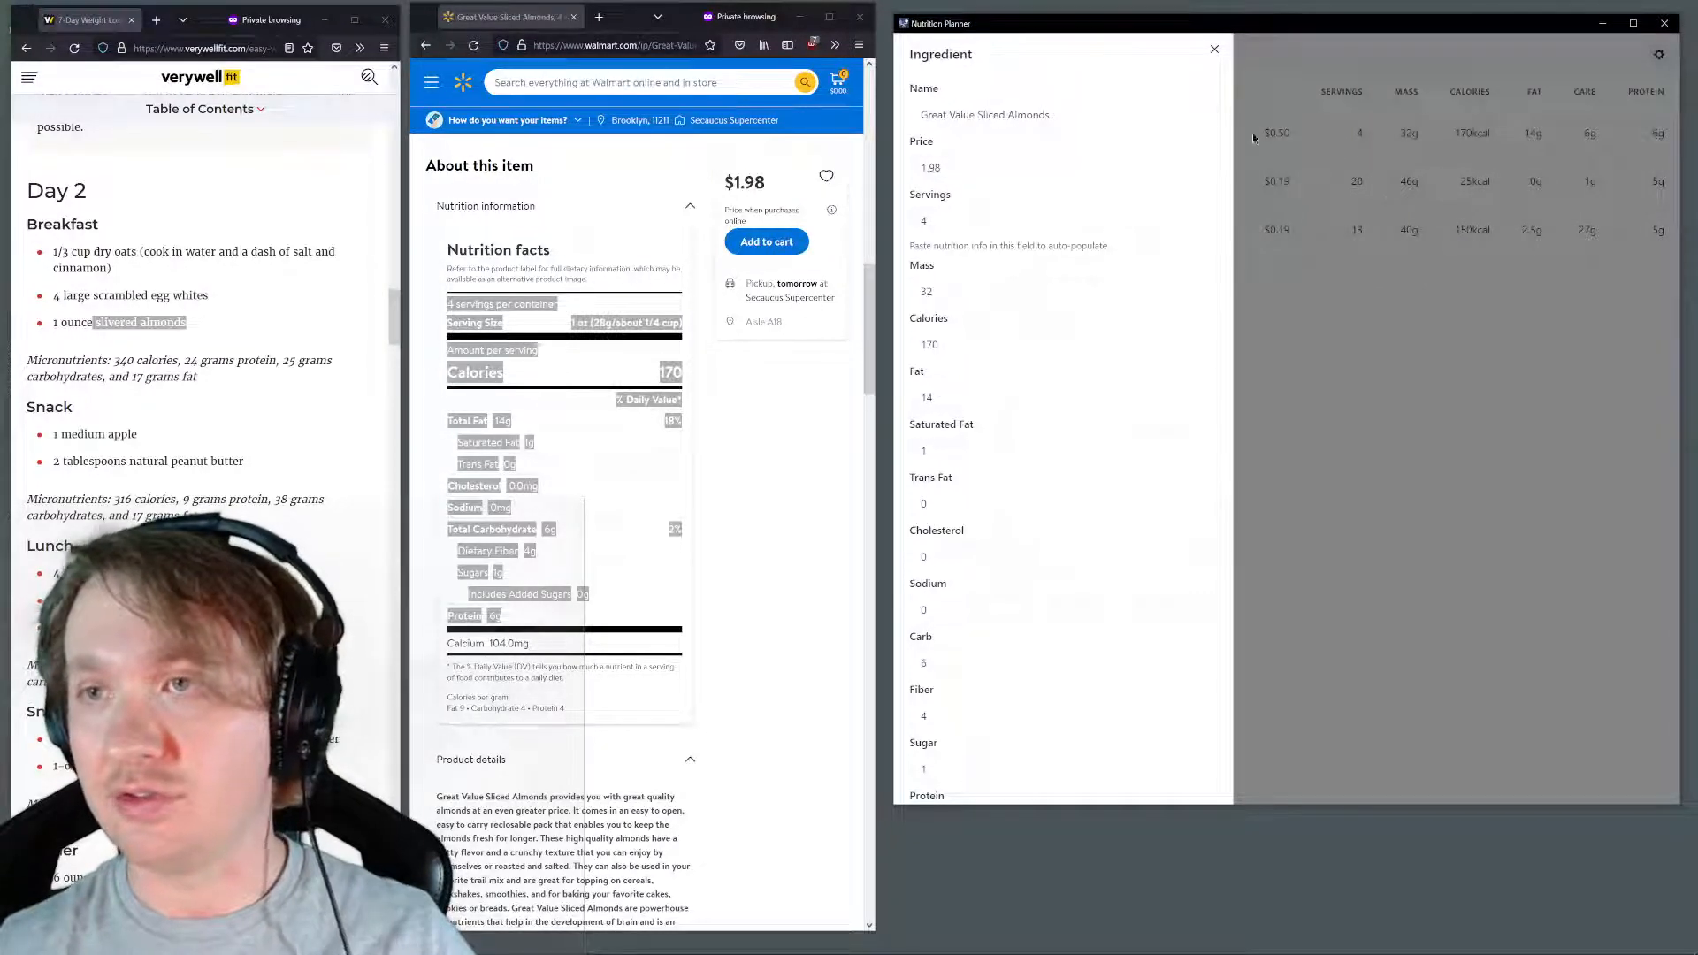
double_click(1012, 162)
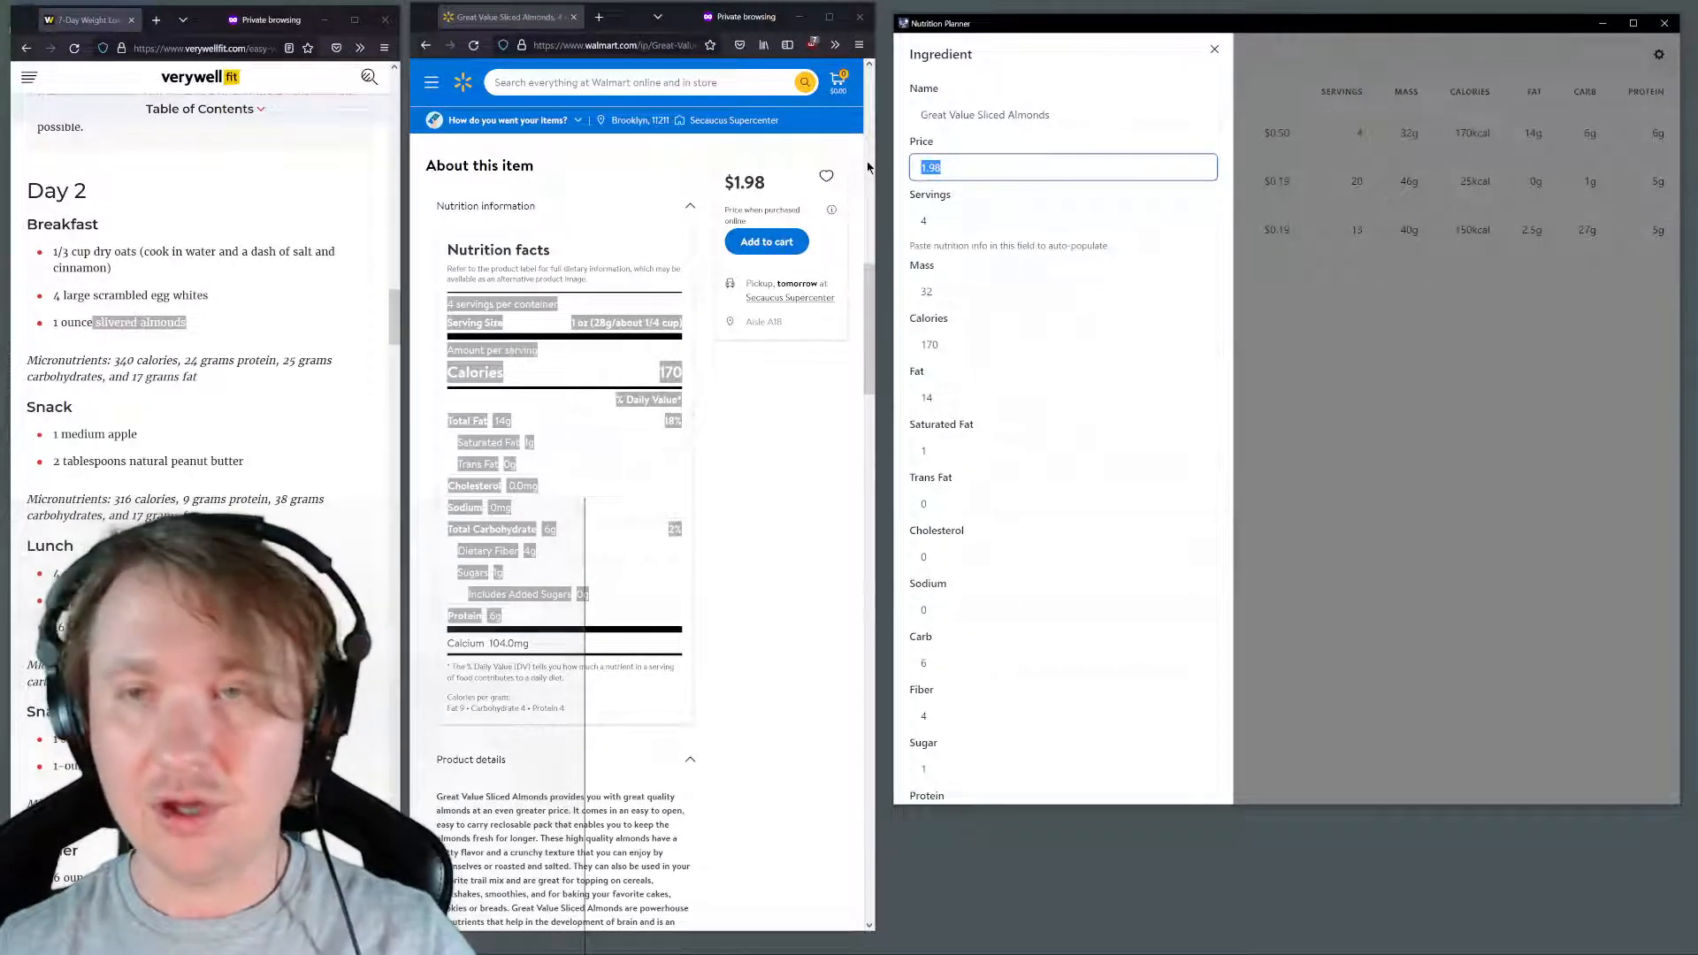
text(4)
scroll(1053, 319, down, 2)
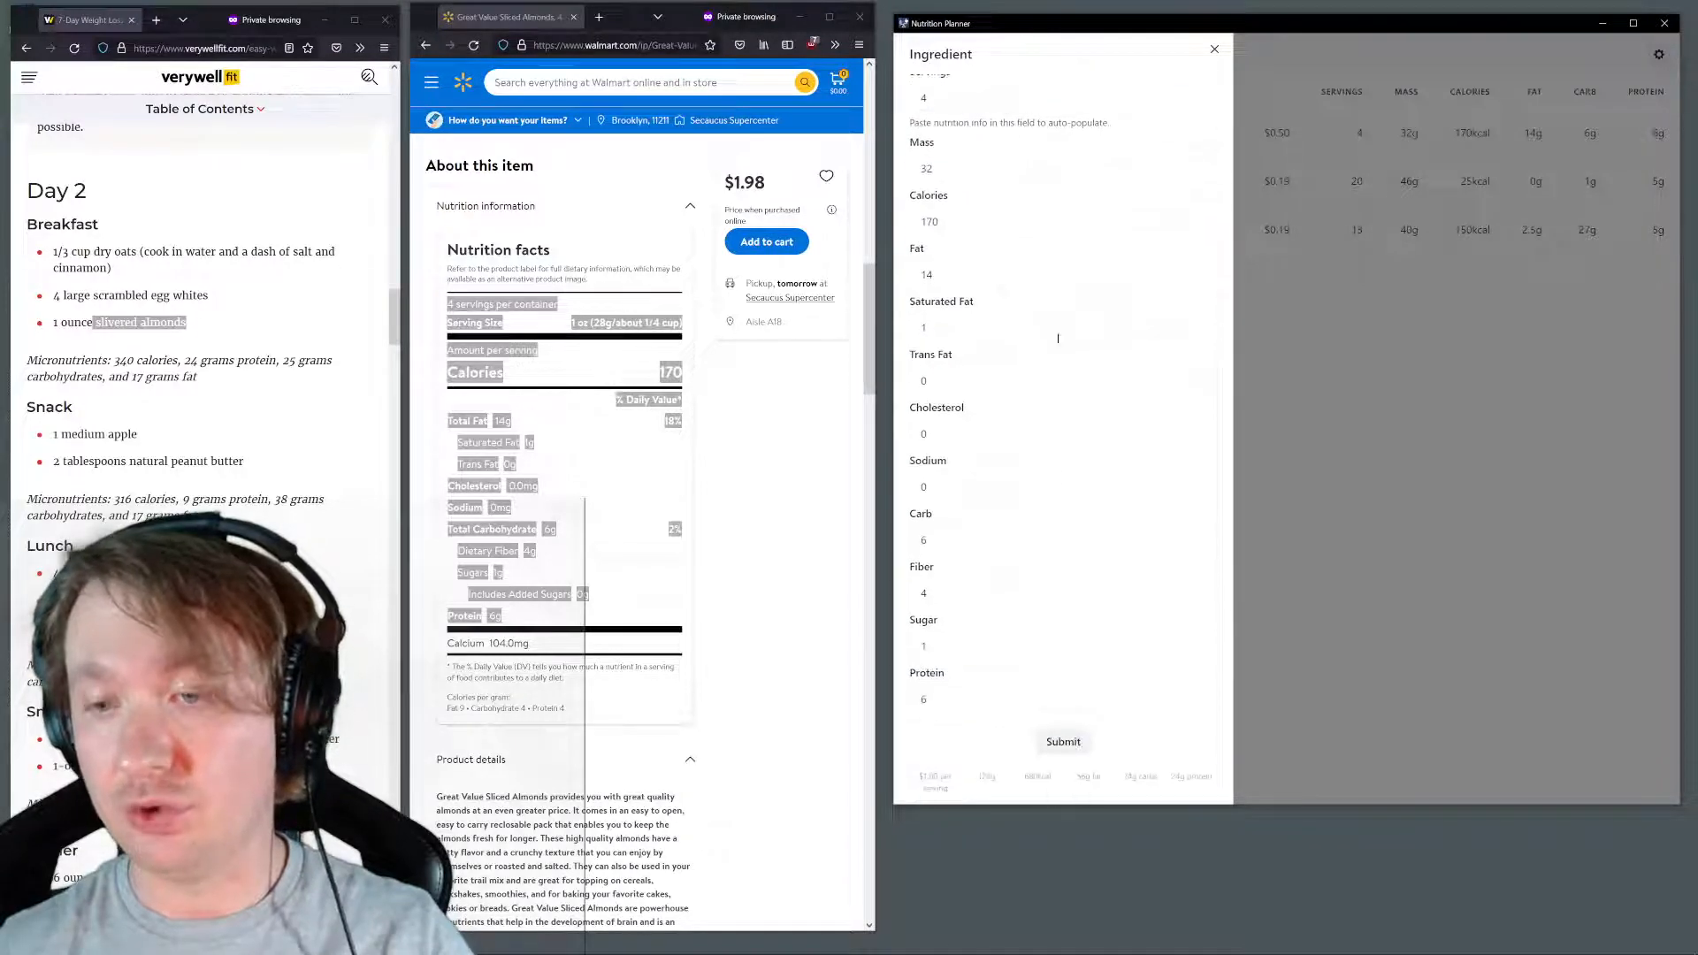
click(1079, 748)
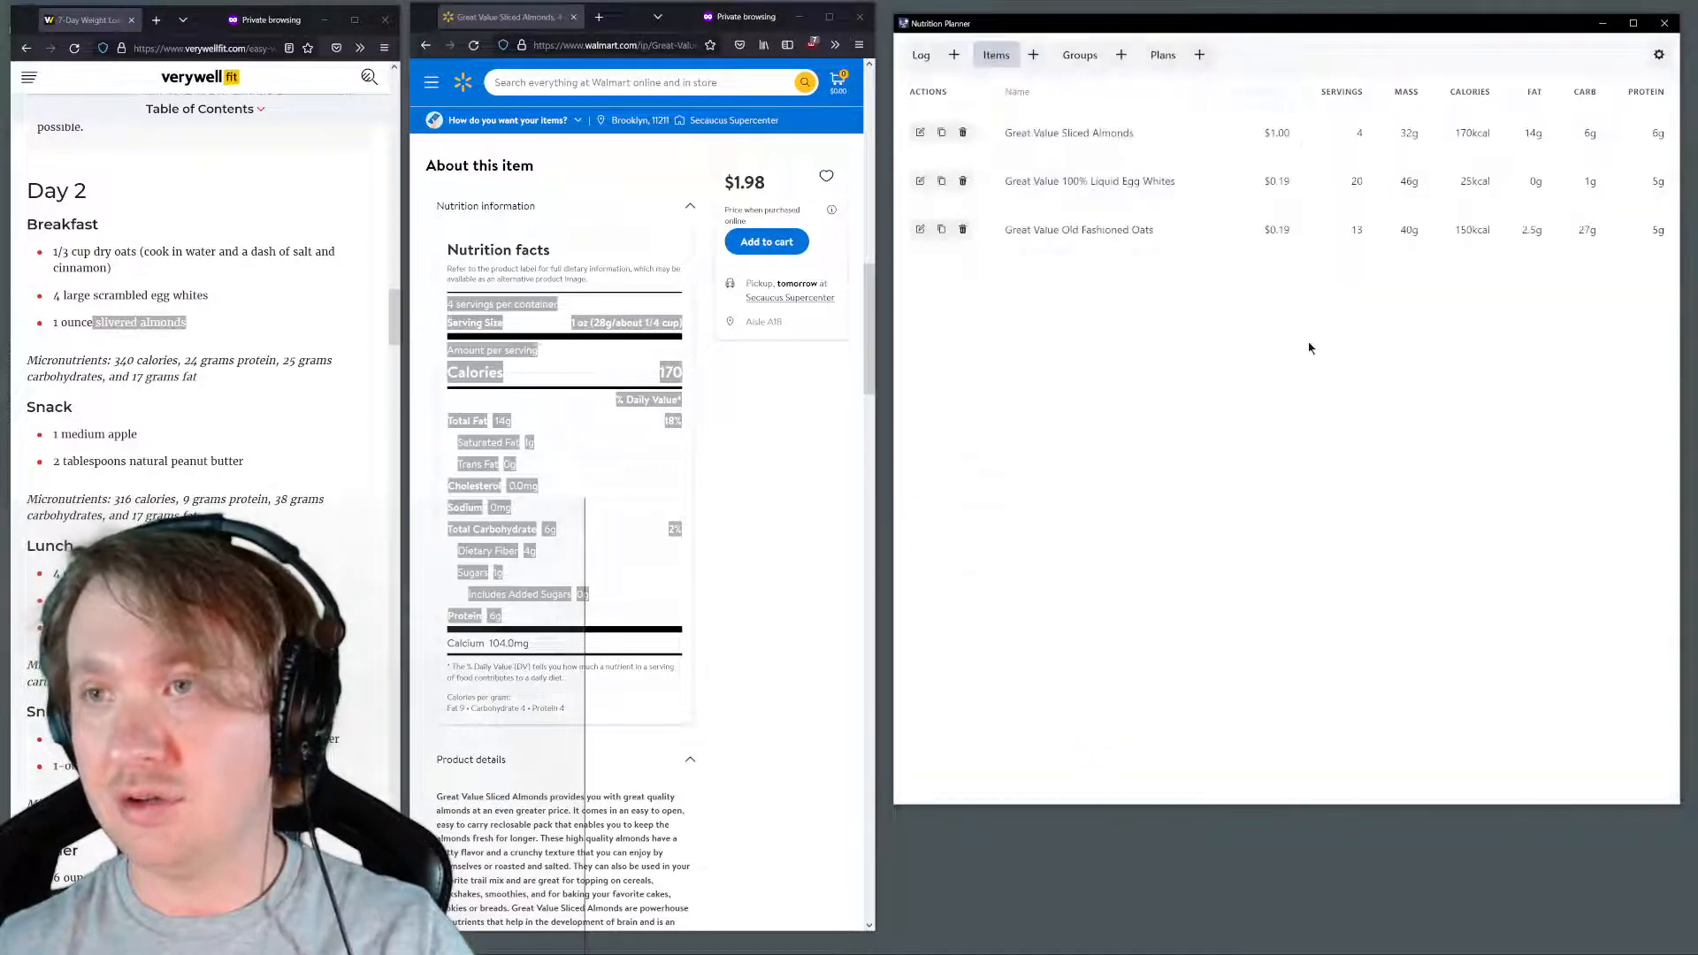
click(1082, 56)
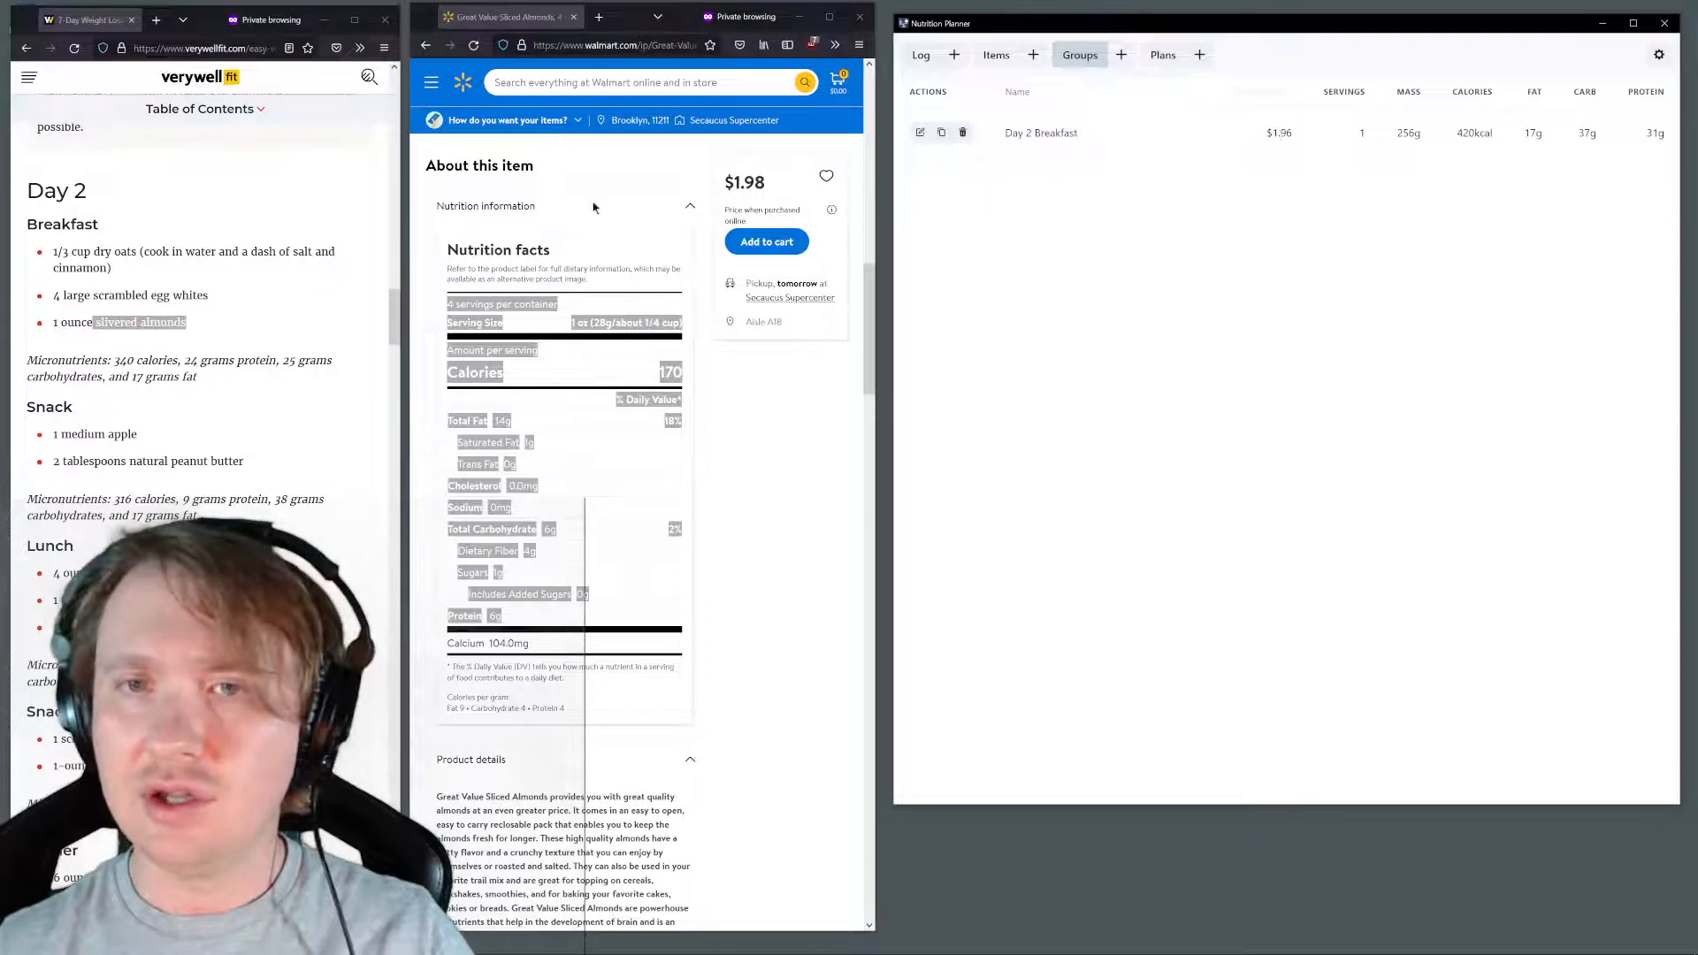
Restore the price of the Great Value Sliced Almonds item to 1.98, submit it, and return to the groups list
scroll(749, 175, up, 5)
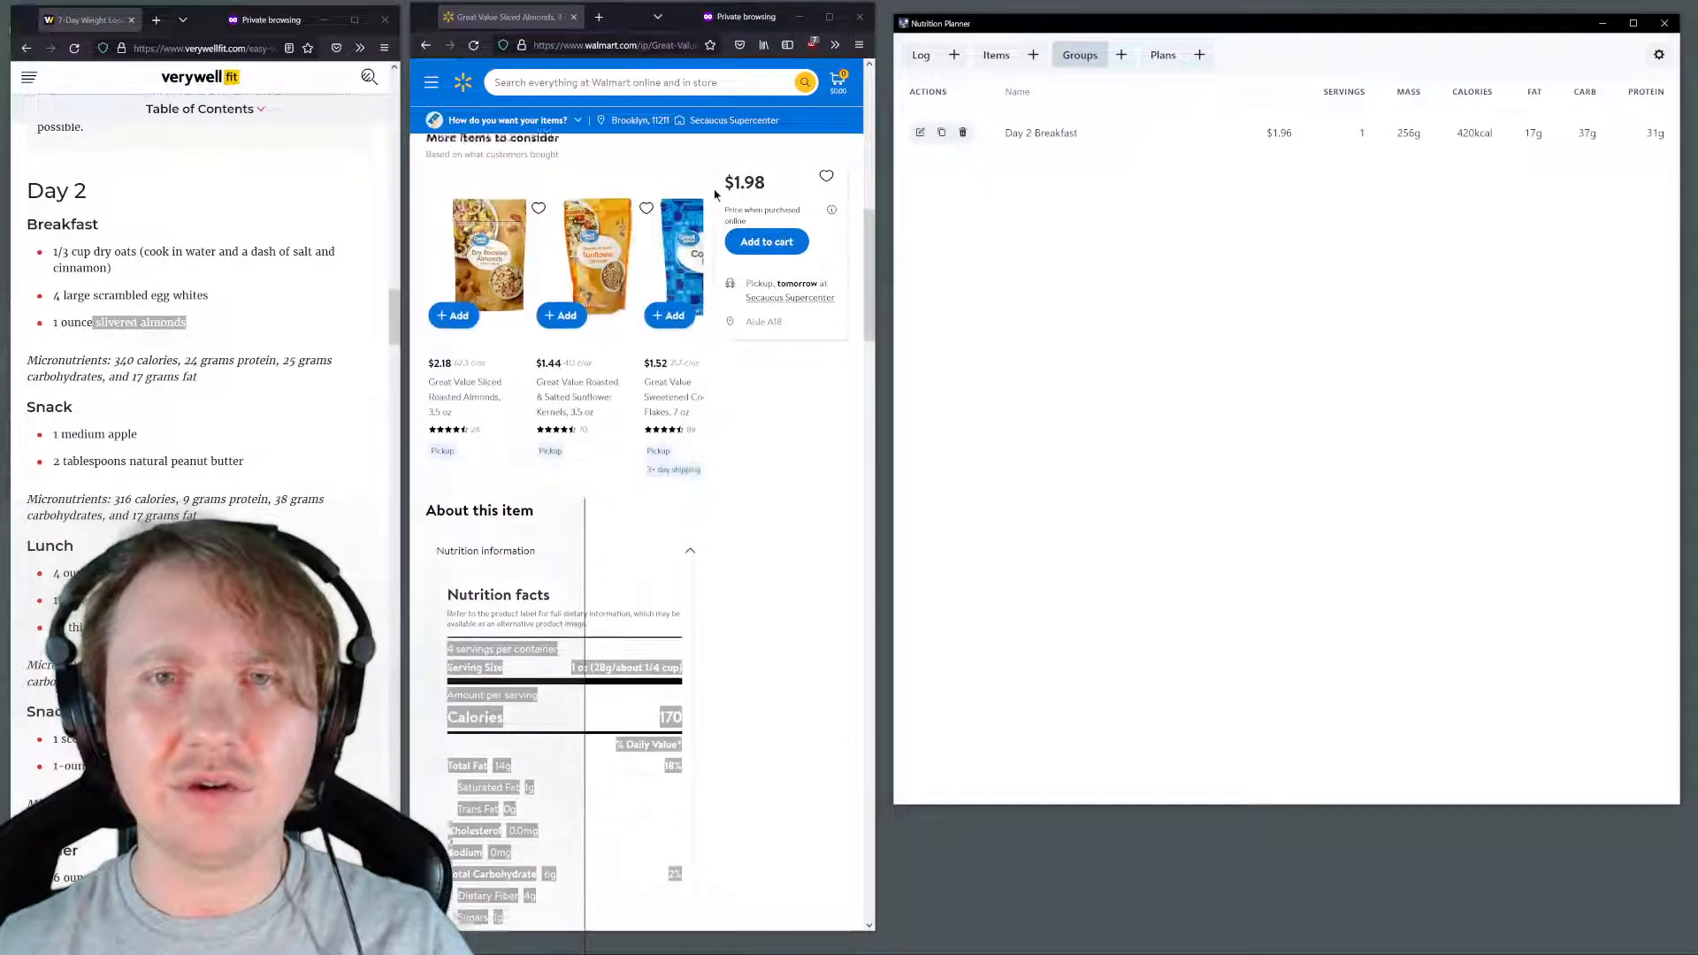
scroll(749, 174, down, 6)
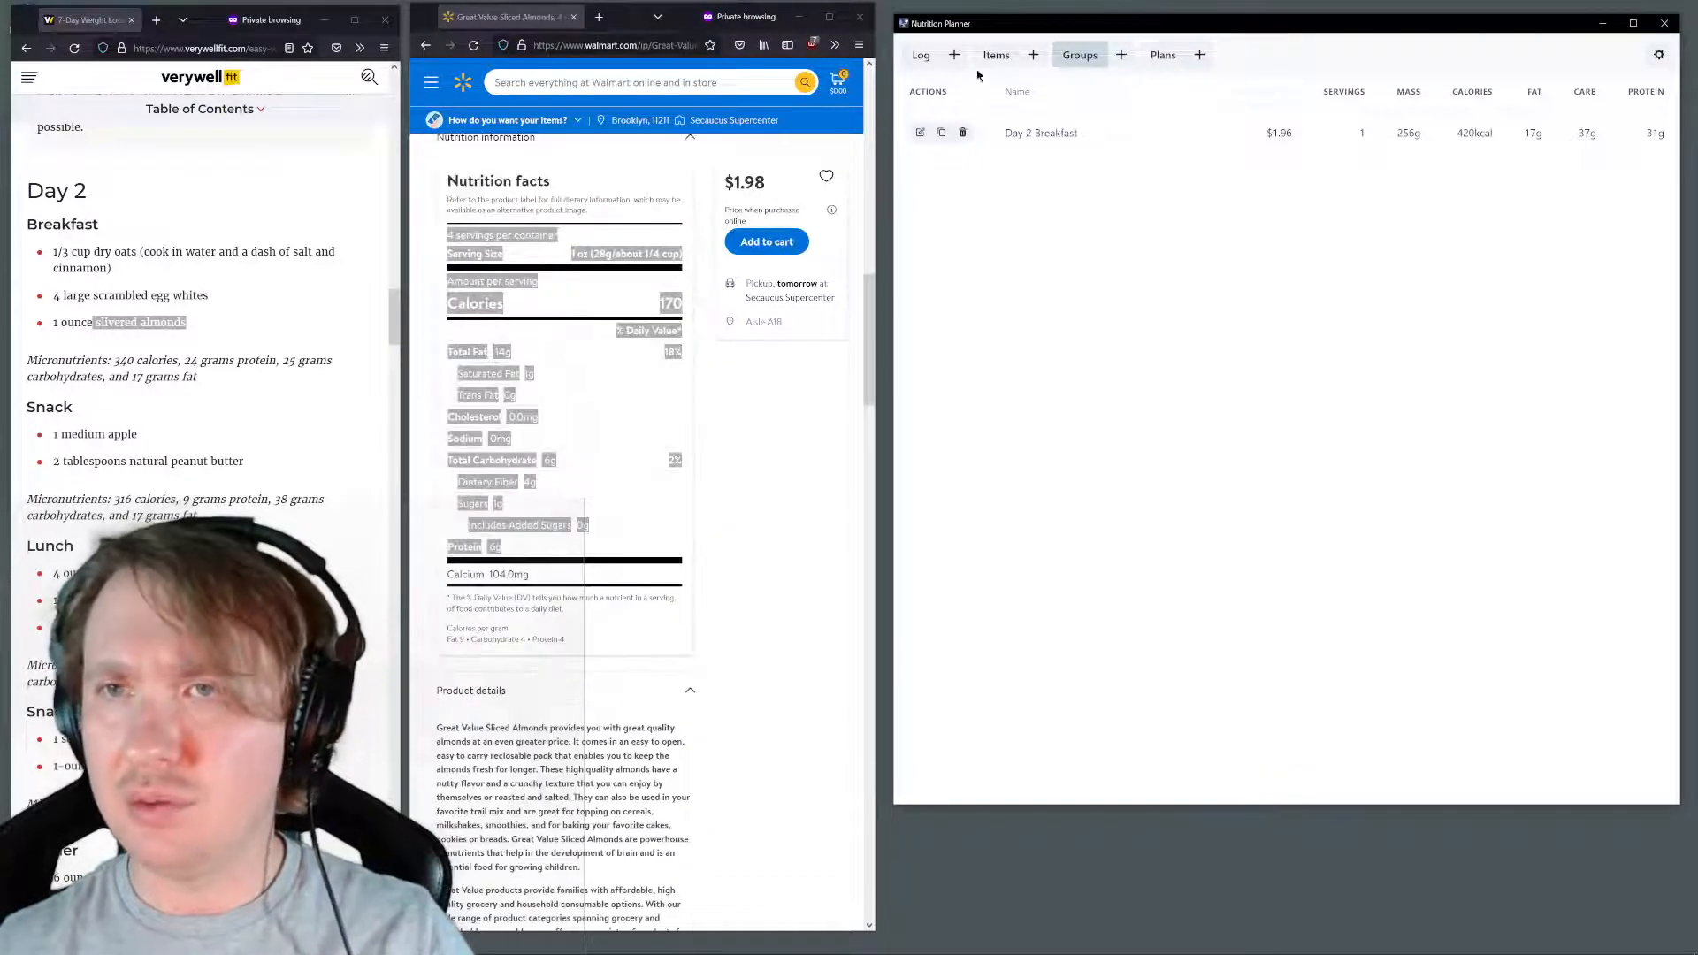
click(994, 56)
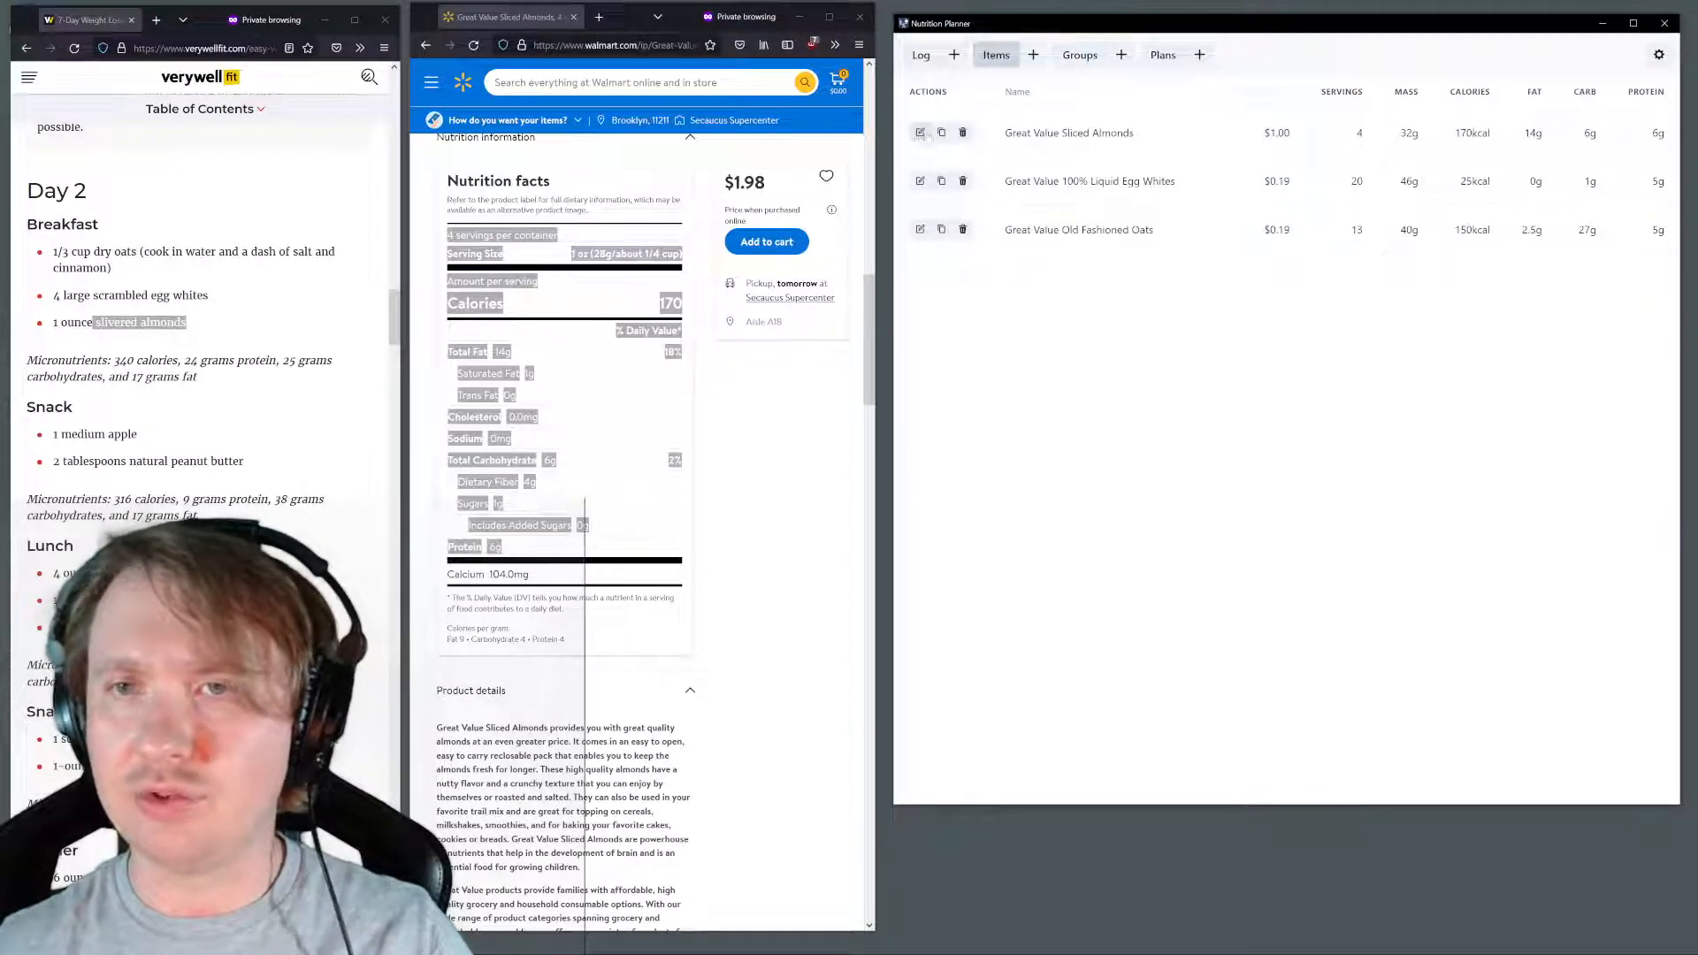
click(920, 133)
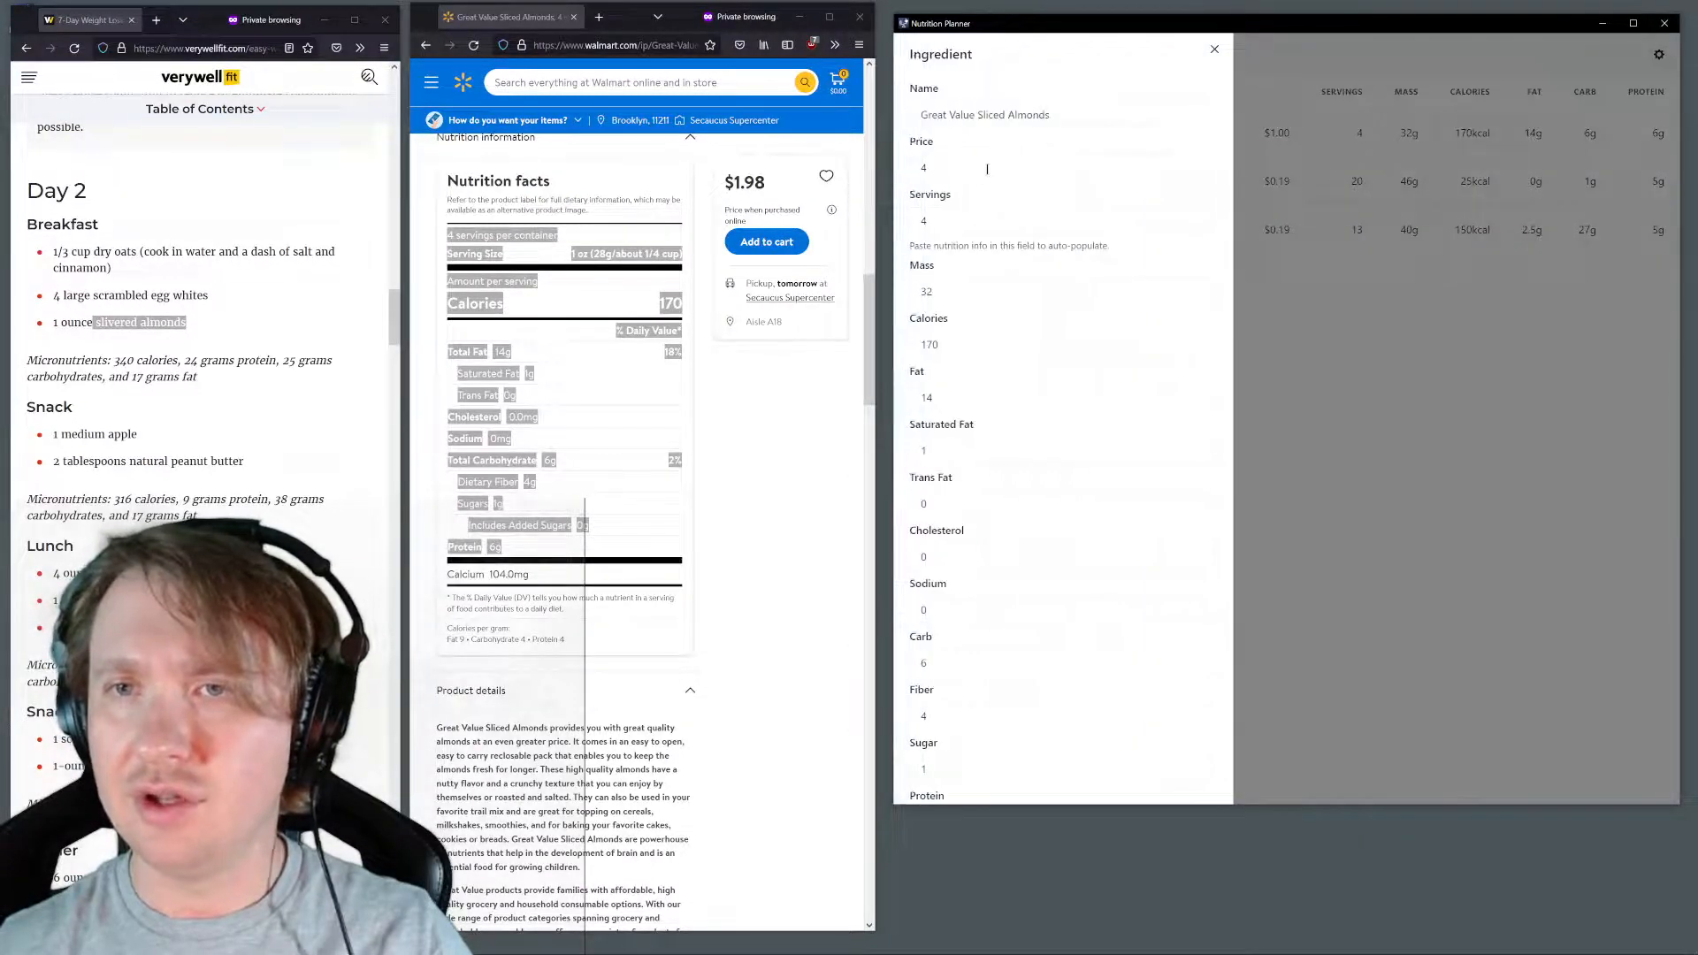
double_click(917, 163)
text(1.98)
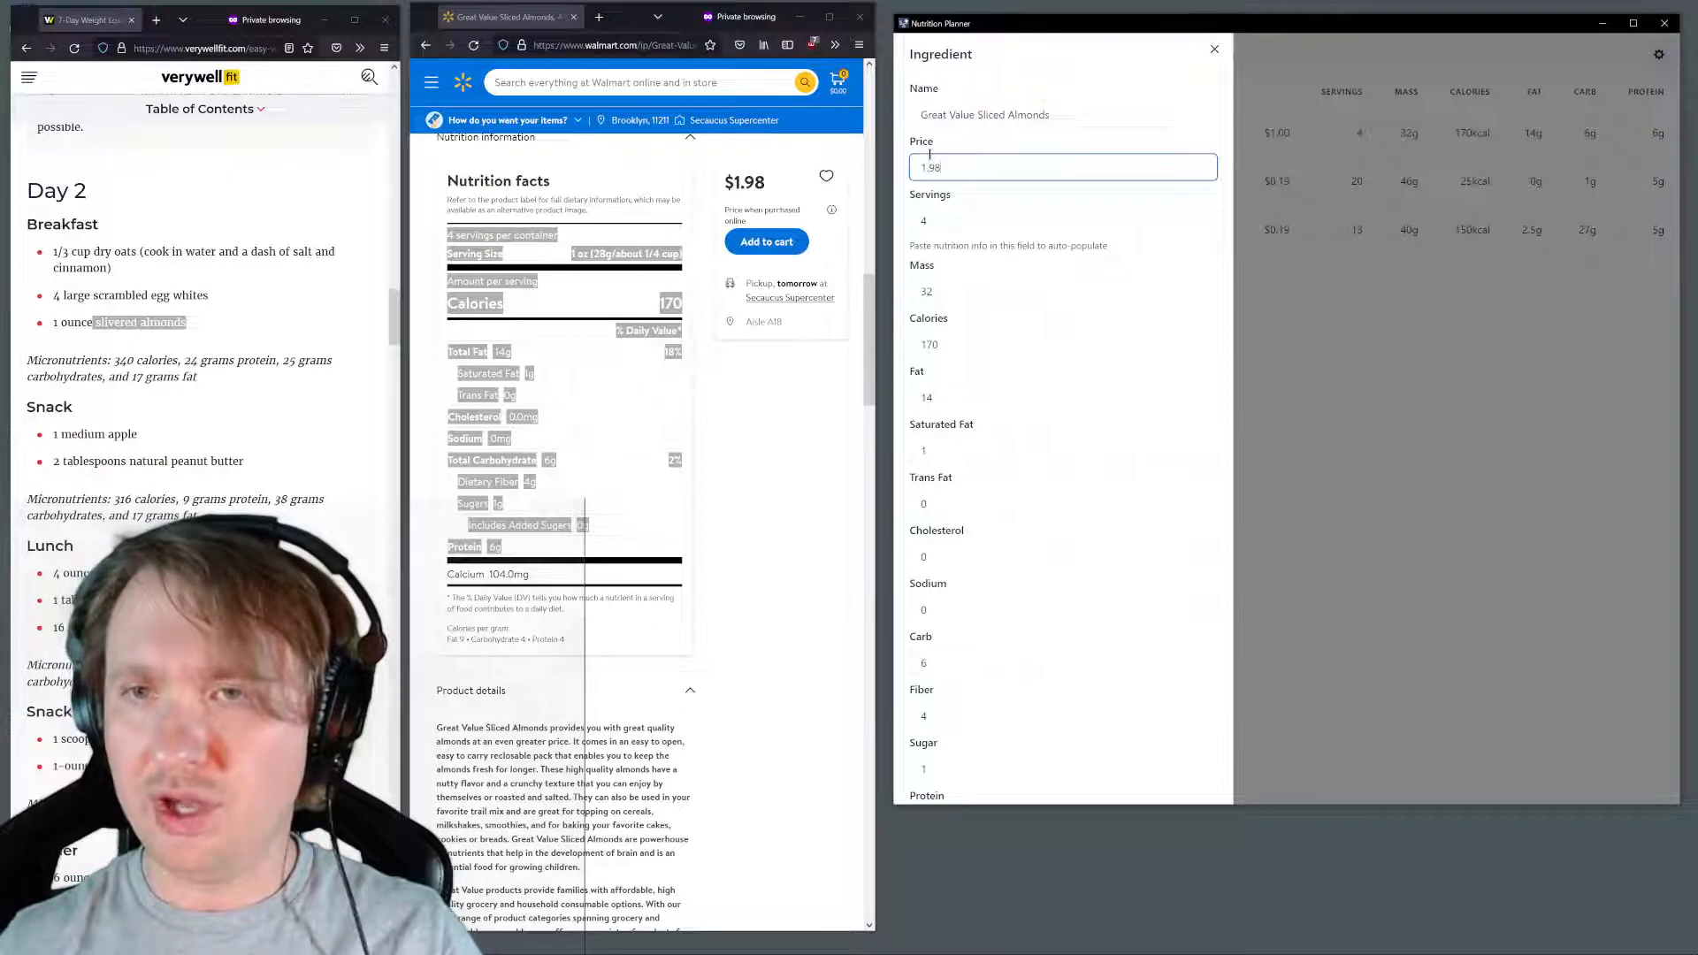
key(Return)
click(1067, 60)
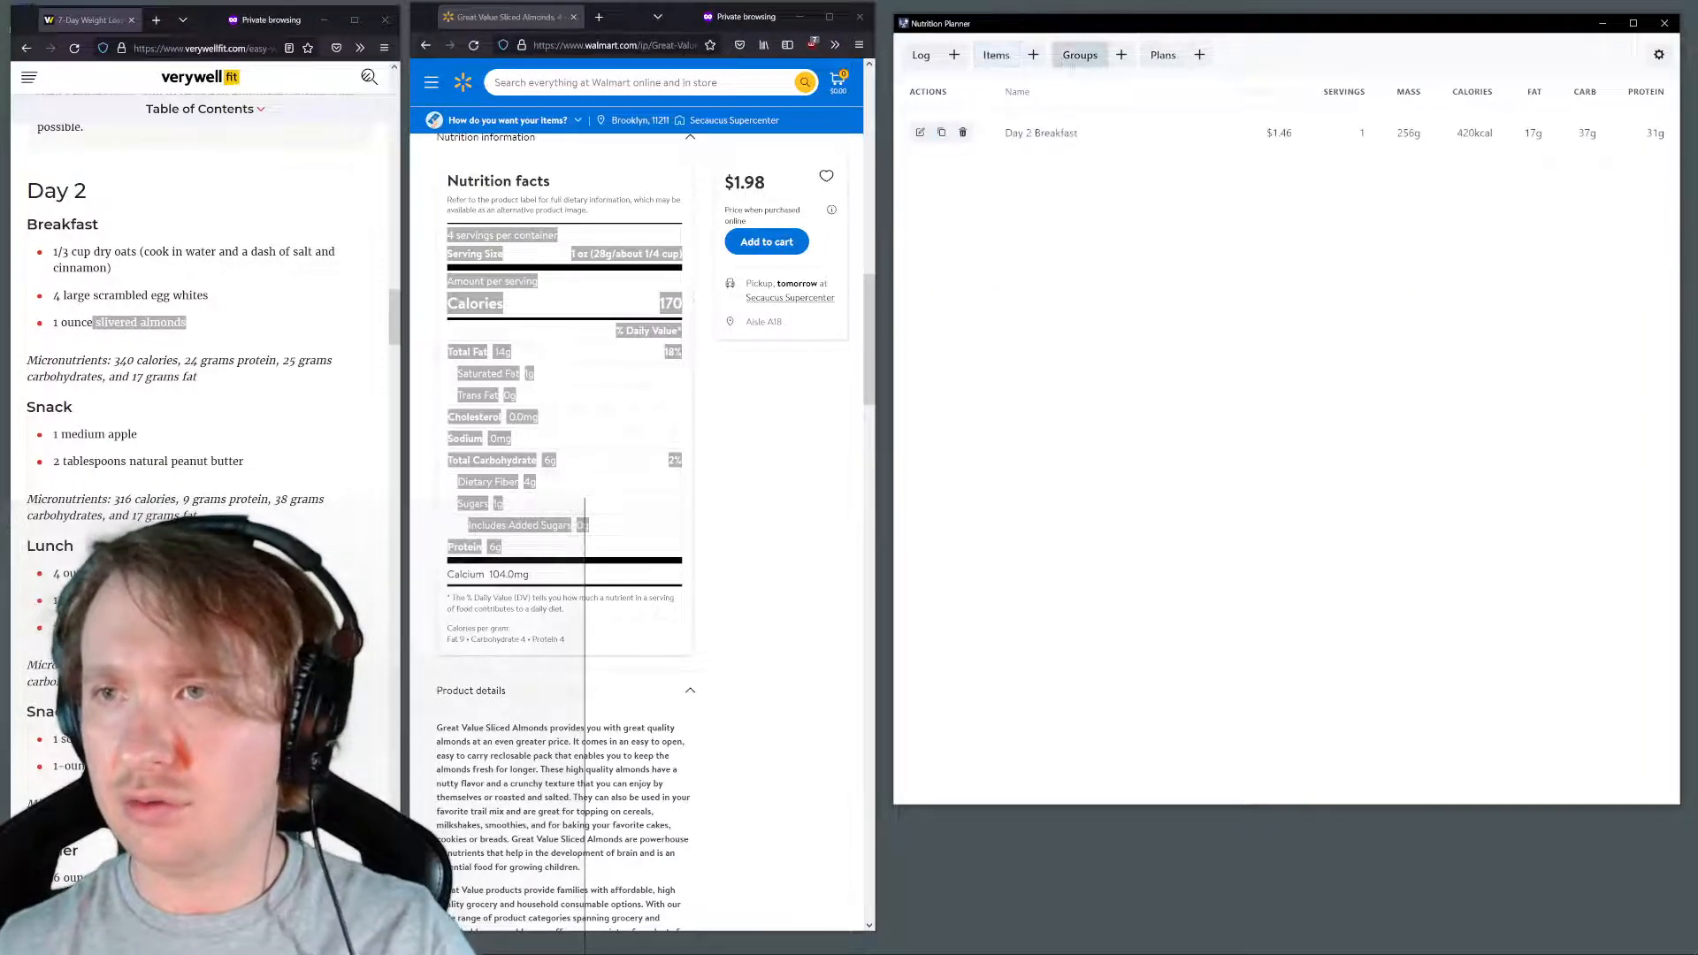
Review the Day 2 Breakfast group's price and compare it with the items list and the day's log
drag(1242, 132, 1333, 134)
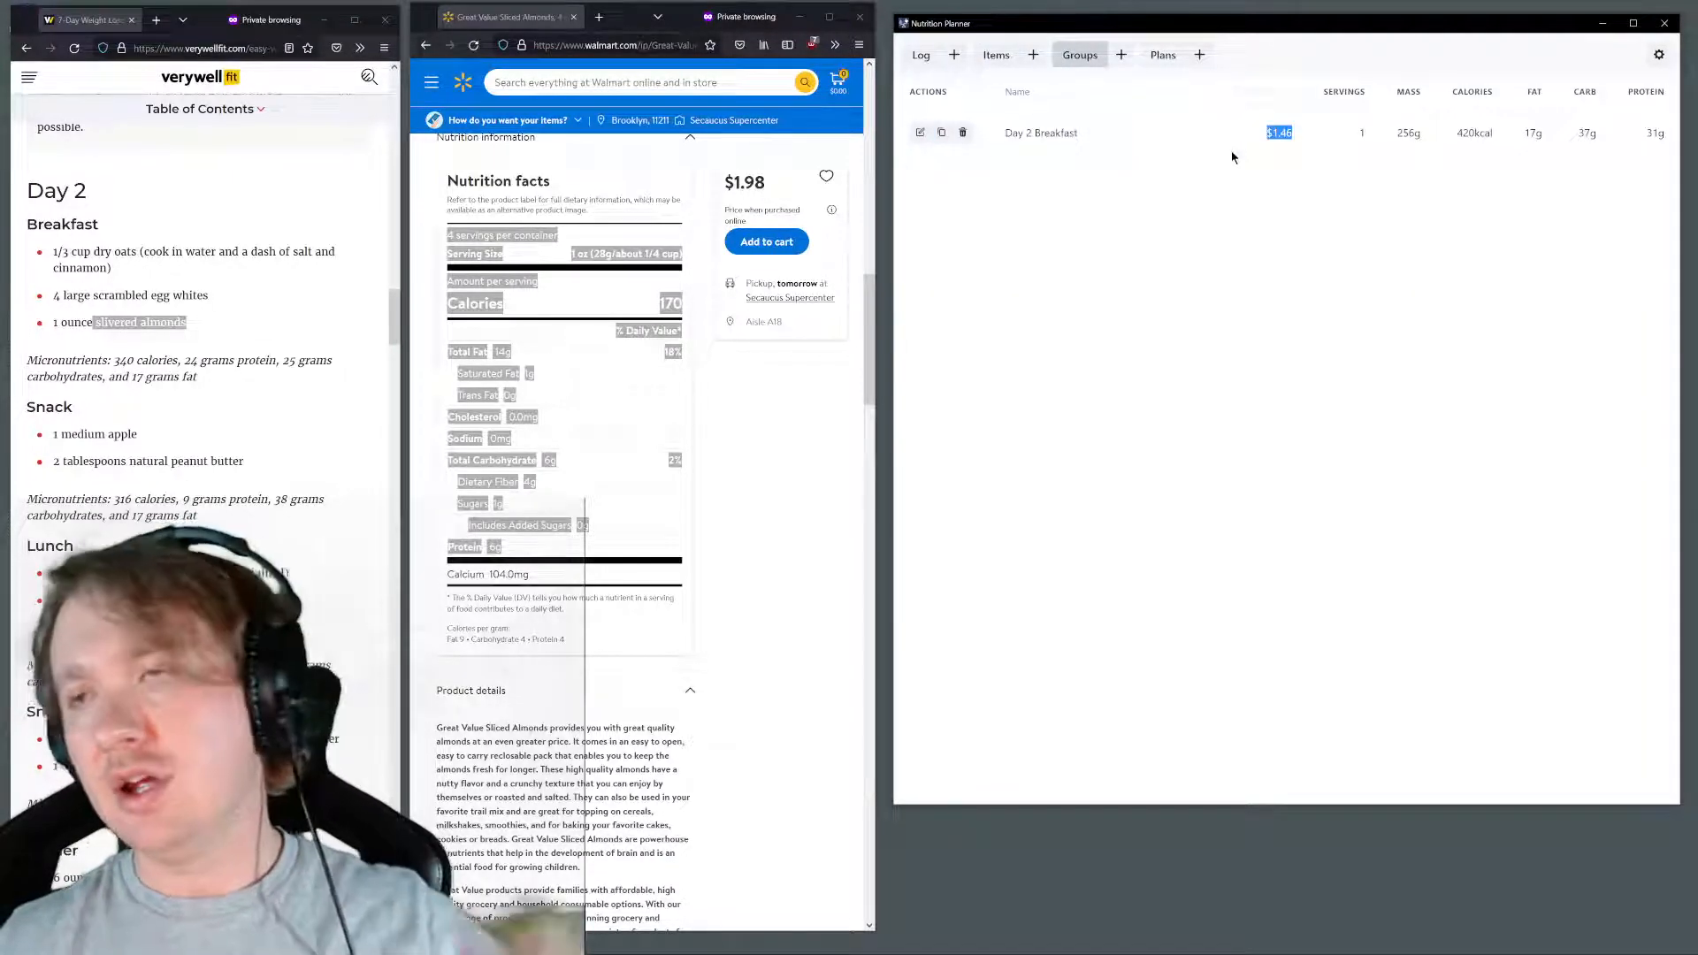
click(999, 57)
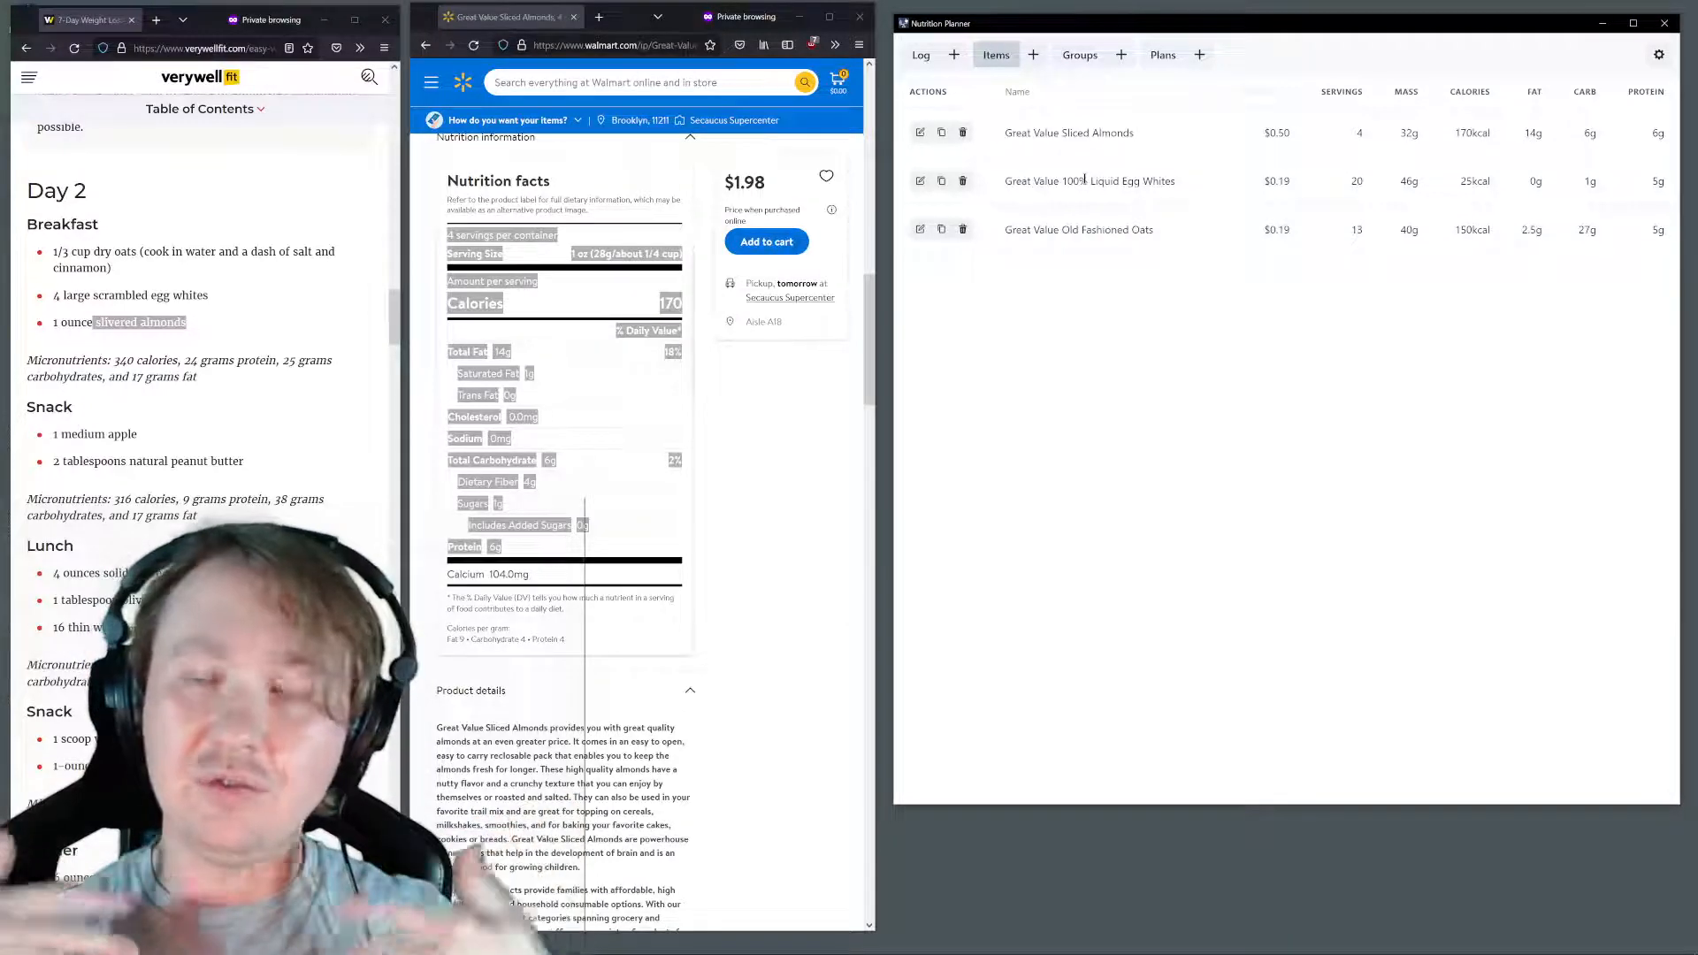
click(1079, 55)
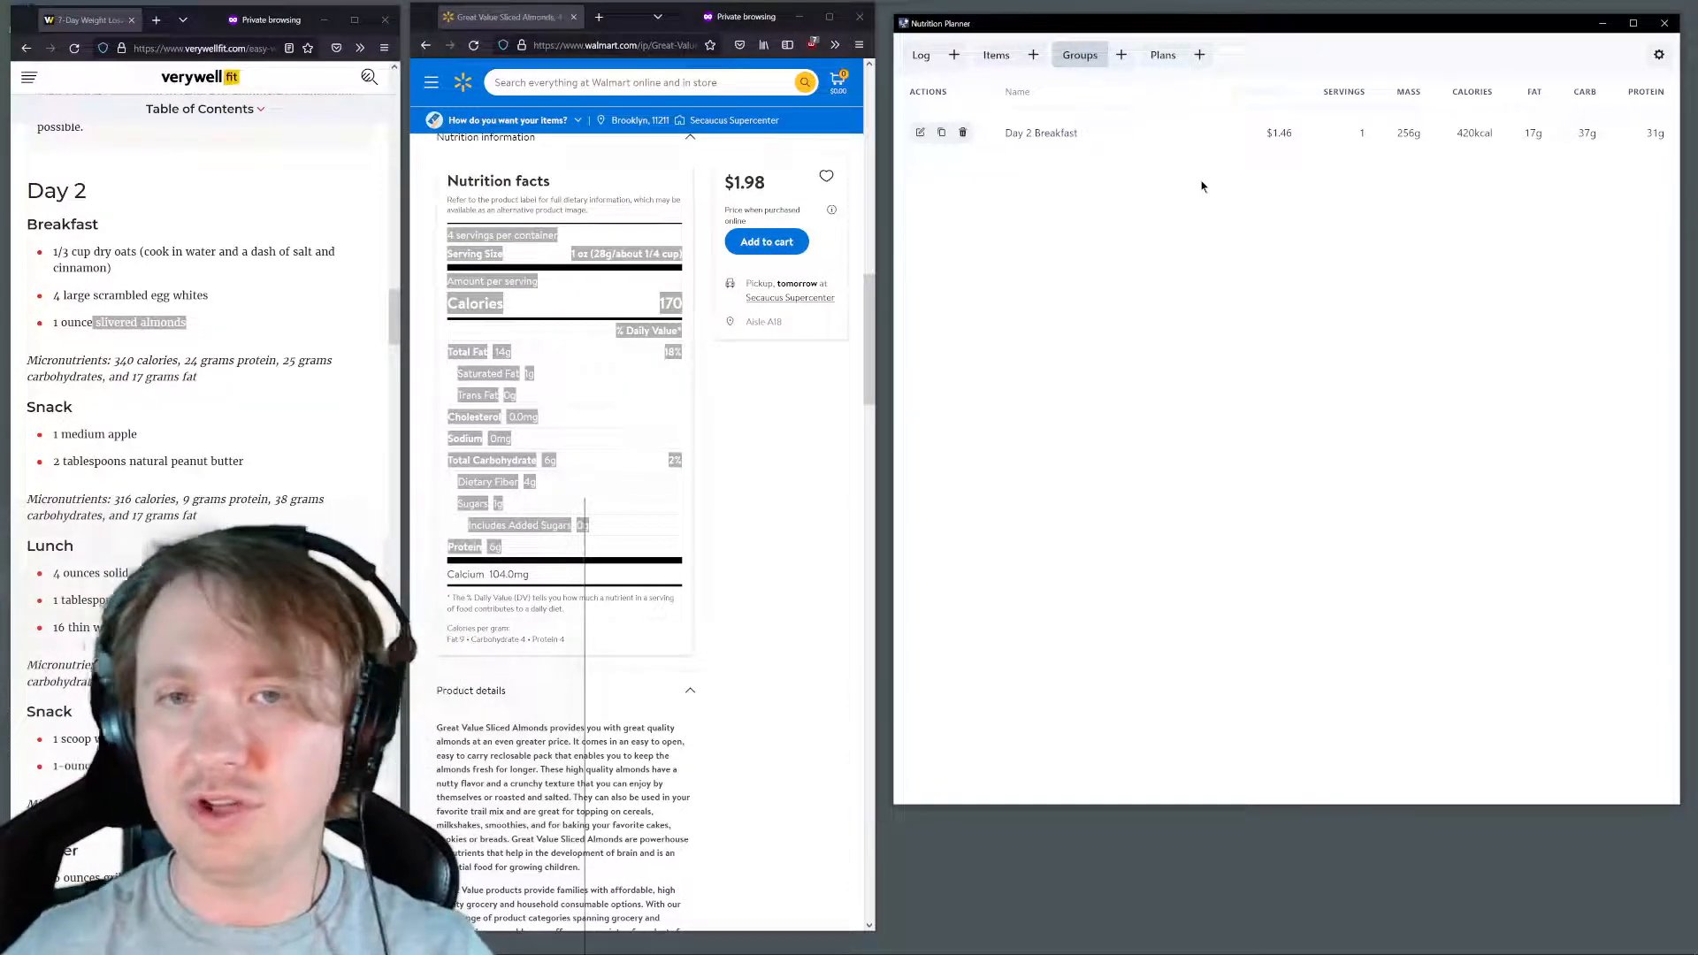
click(932, 60)
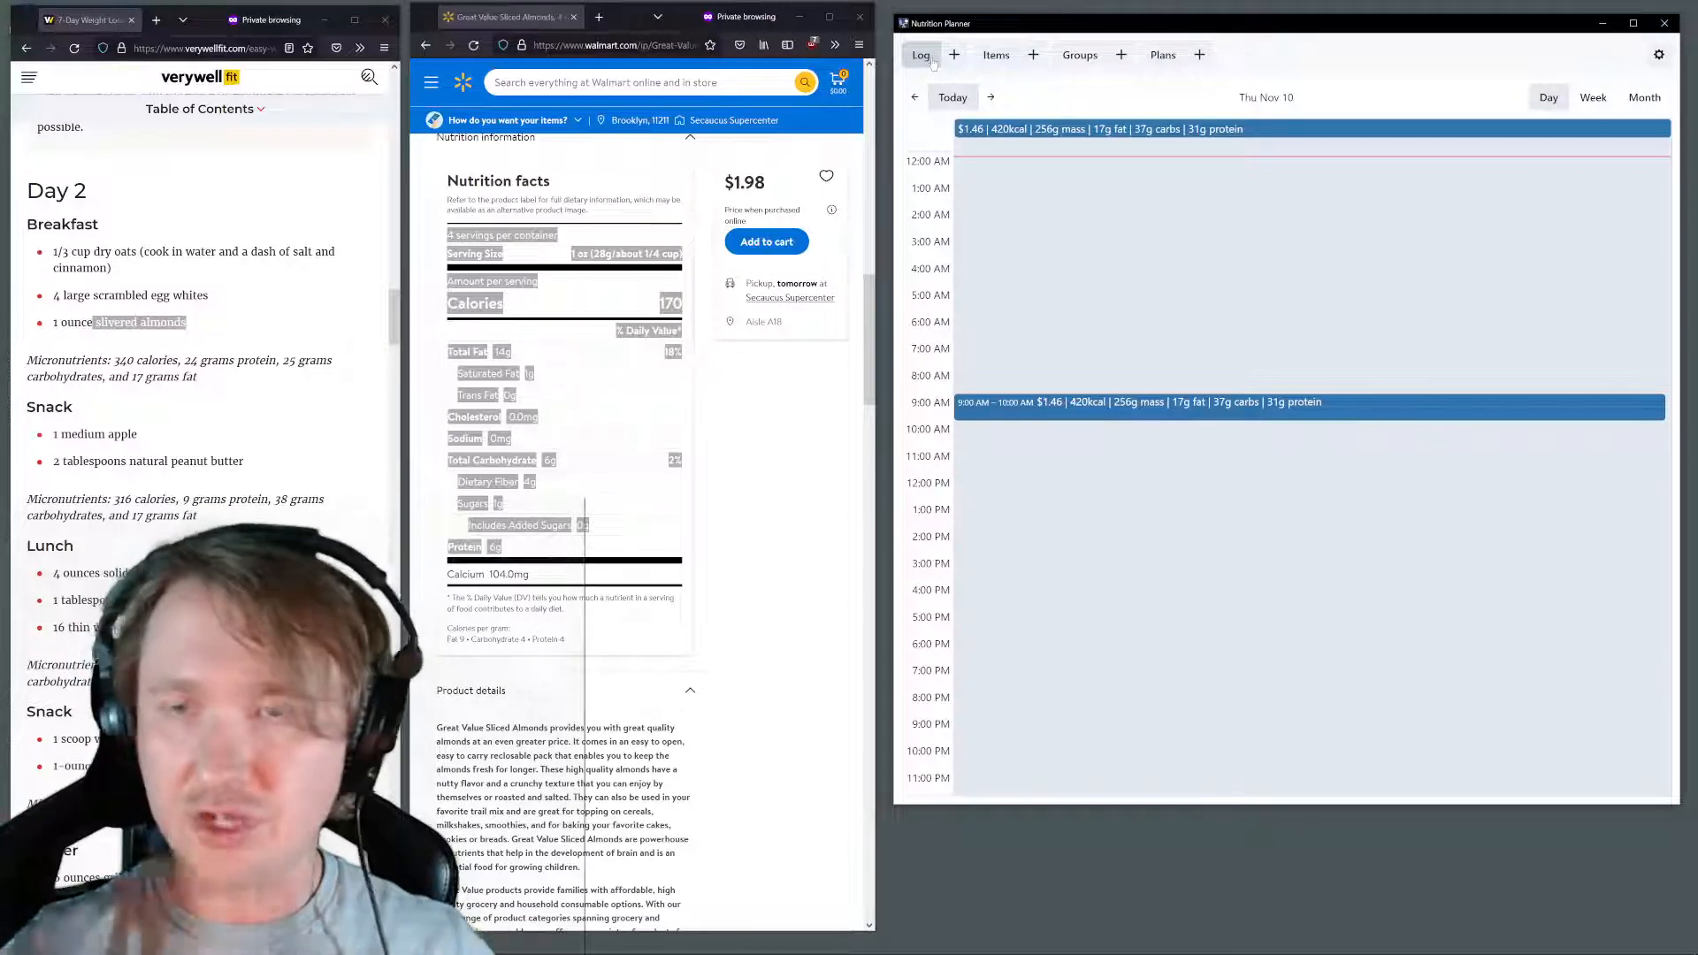
click(1080, 55)
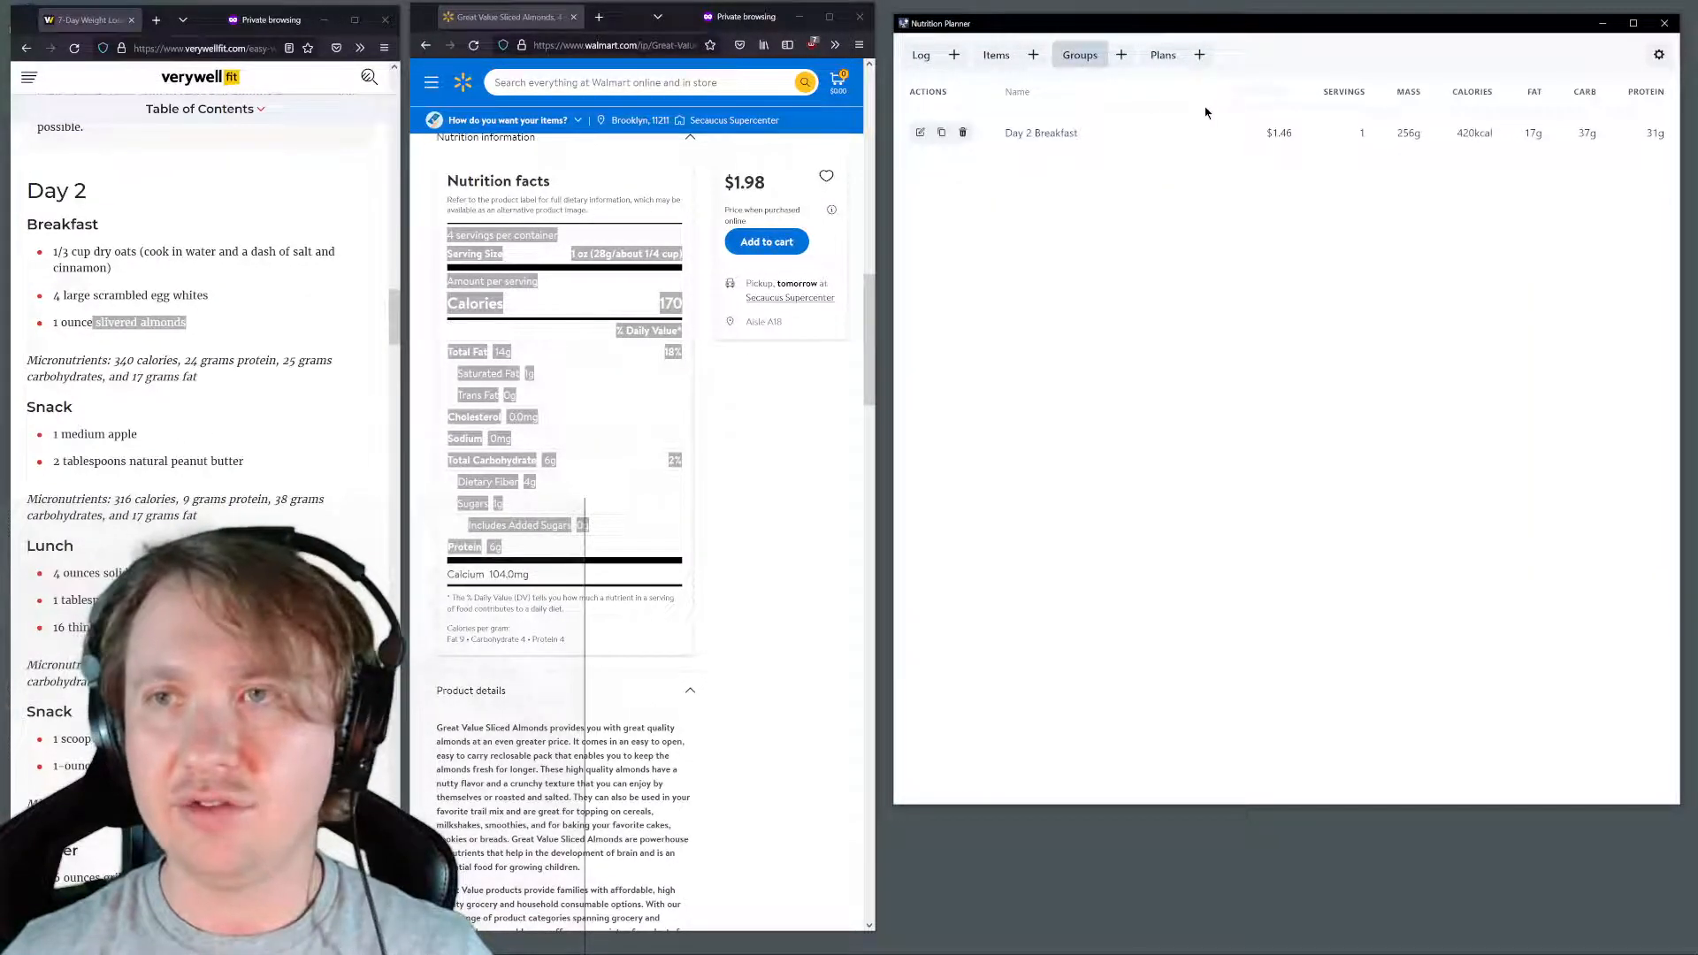
Search Walmart for the plan's "white tuna" and open the StarKist Solid White Albacore Tuna in Water 4-pack
scroll(189, 336, down, 2)
scroll(189, 342, down, 1)
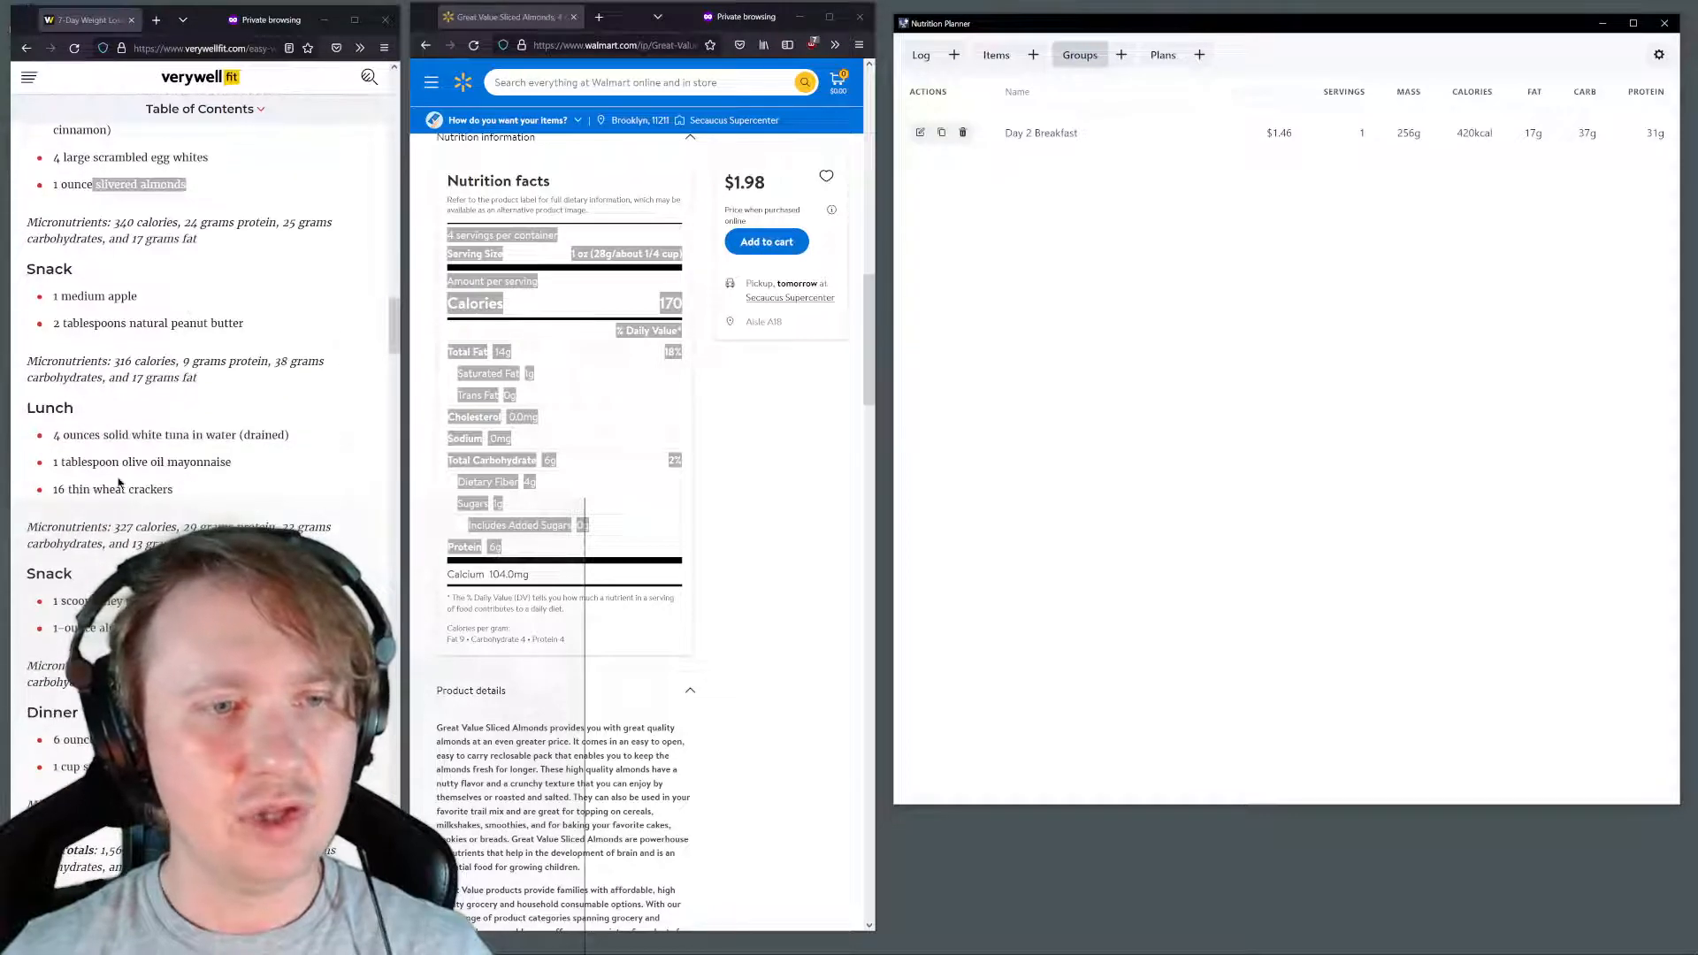
click(55, 433)
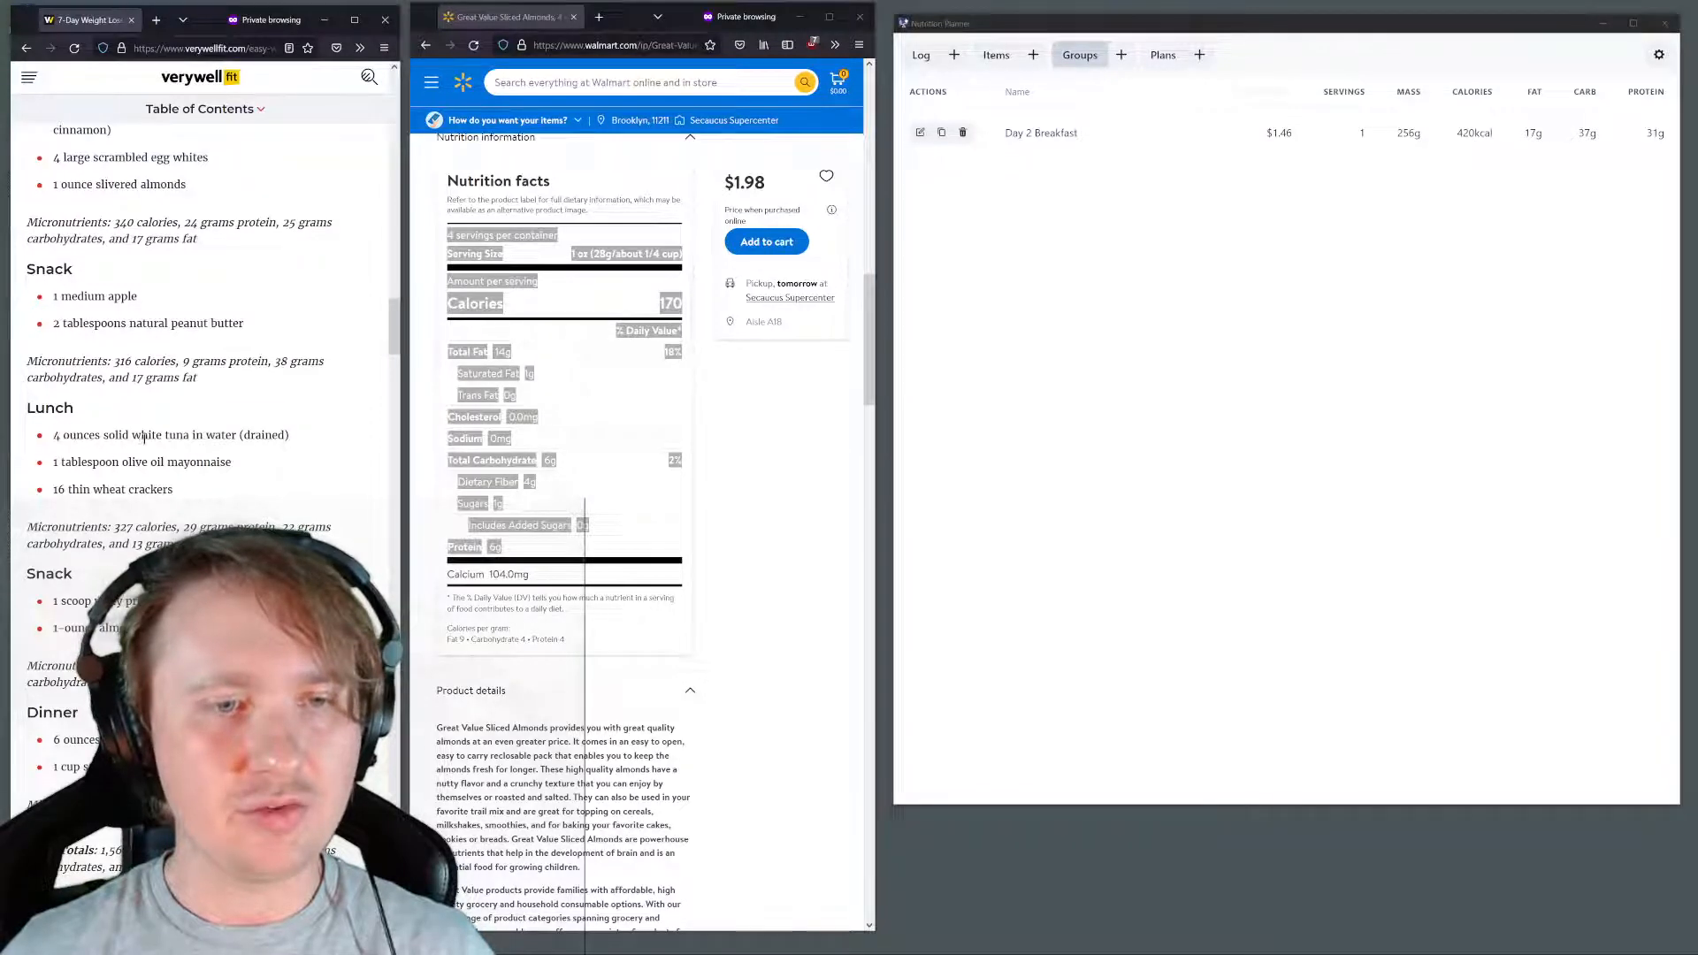
drag(132, 435, 188, 435)
key(ctrl+c)
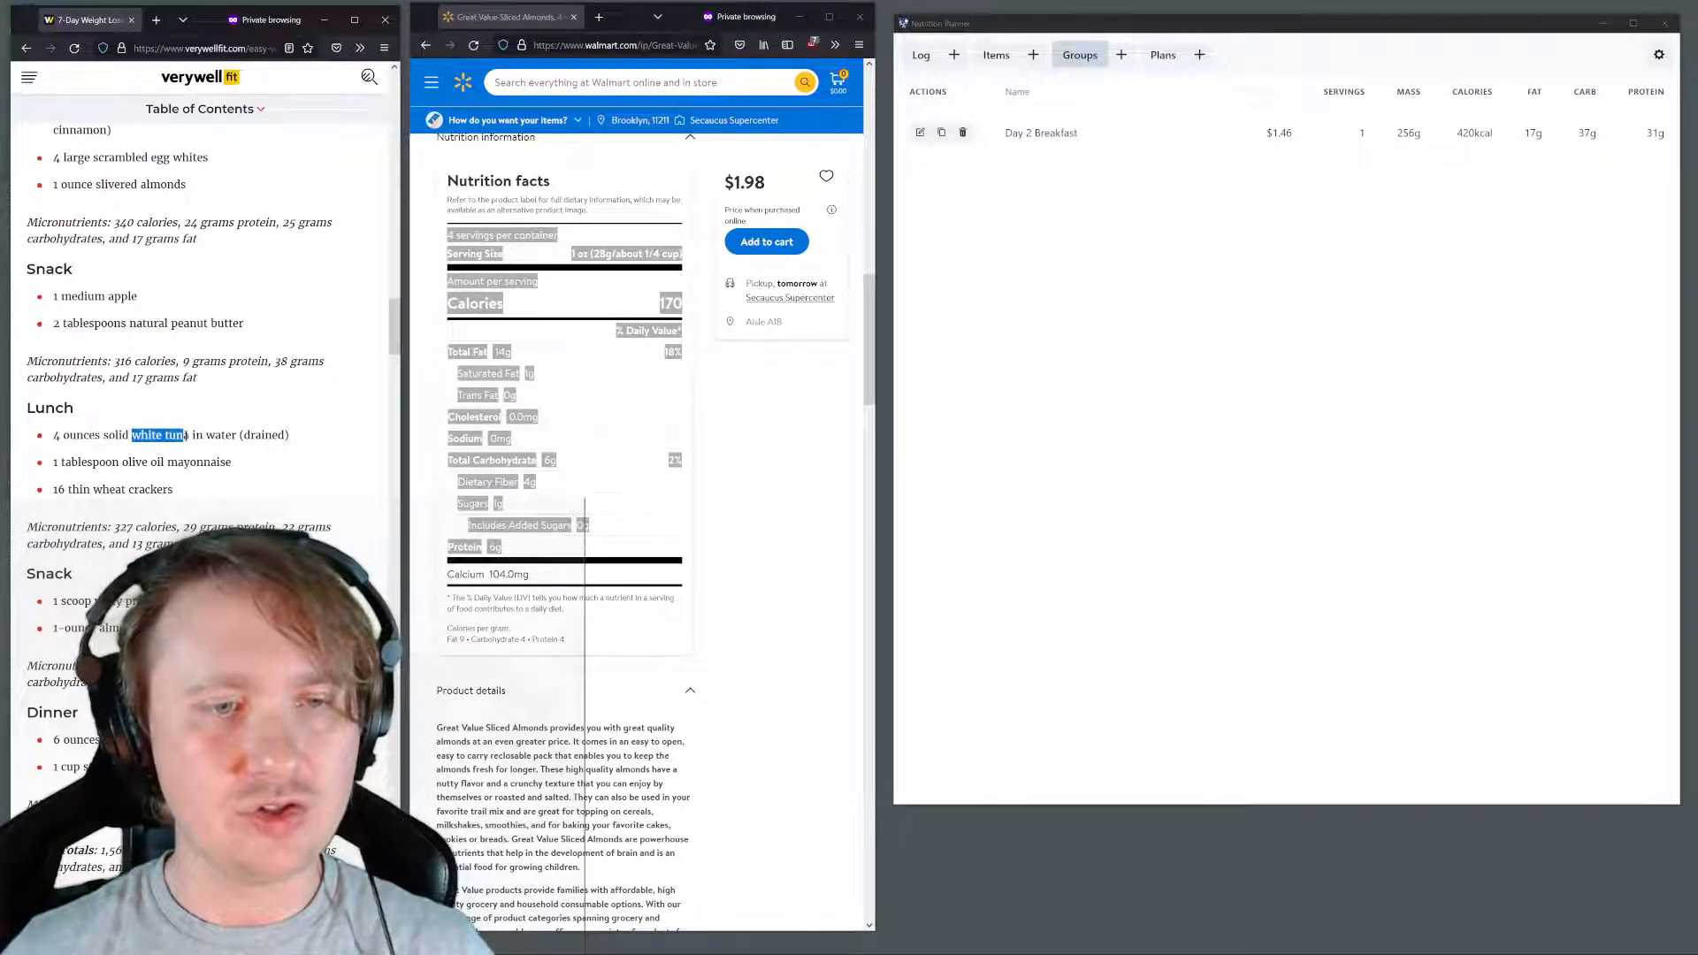
click(576, 82)
key(ctrl+v)
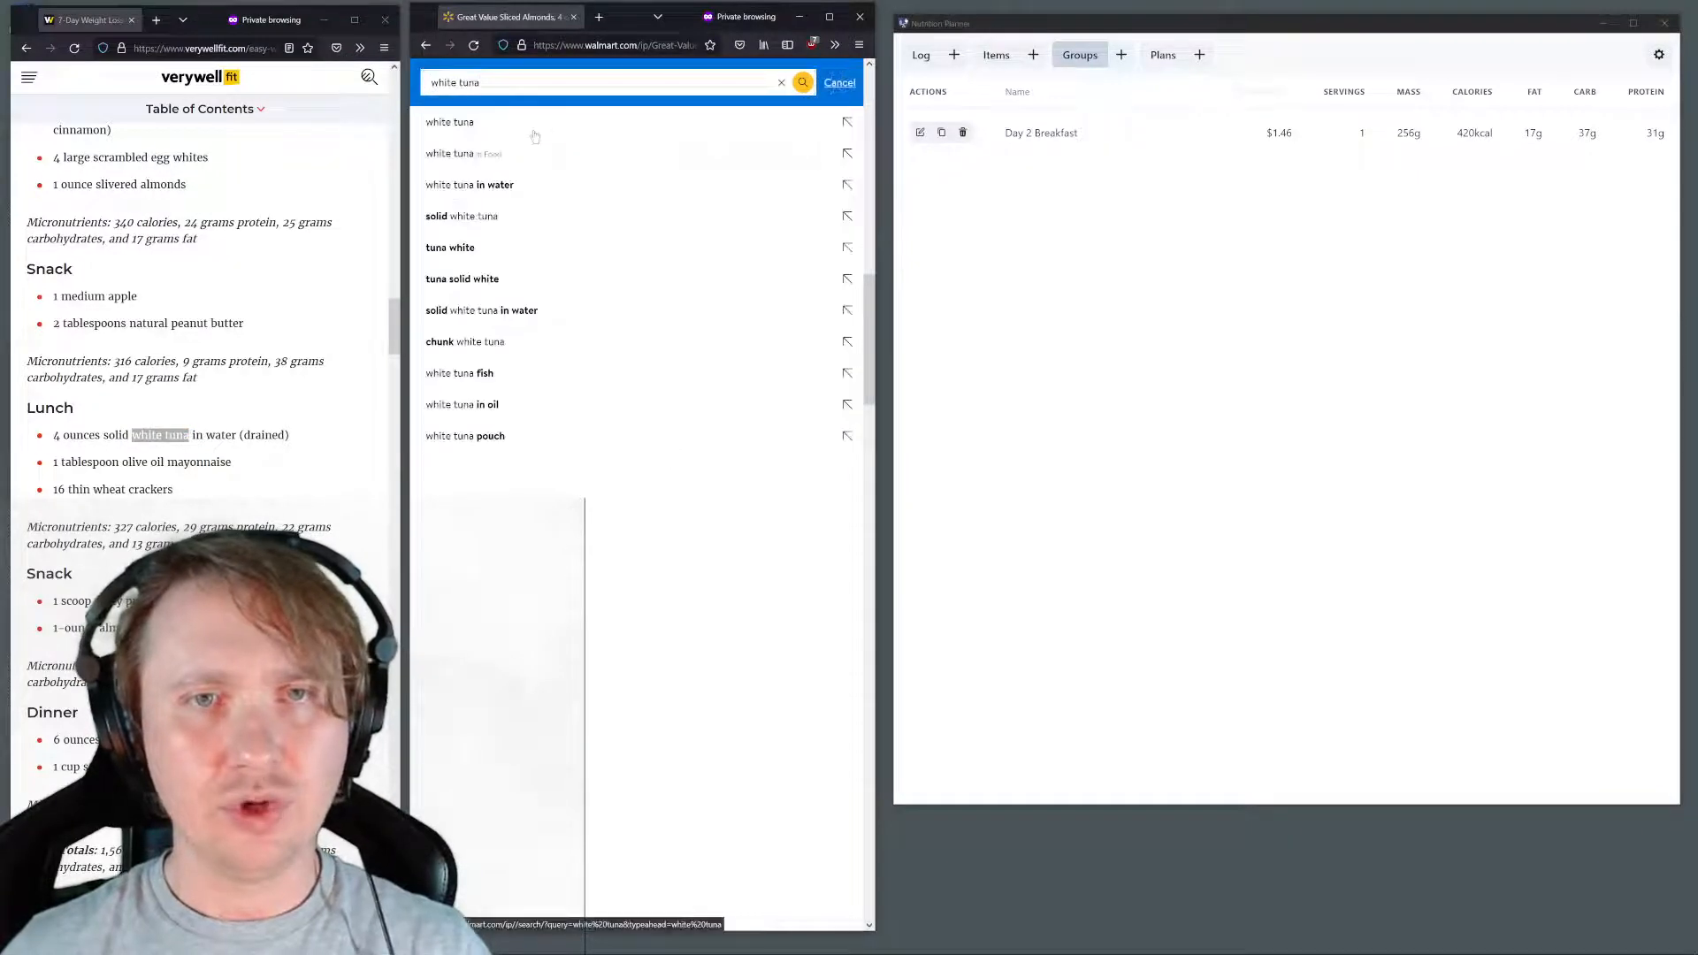
click(535, 136)
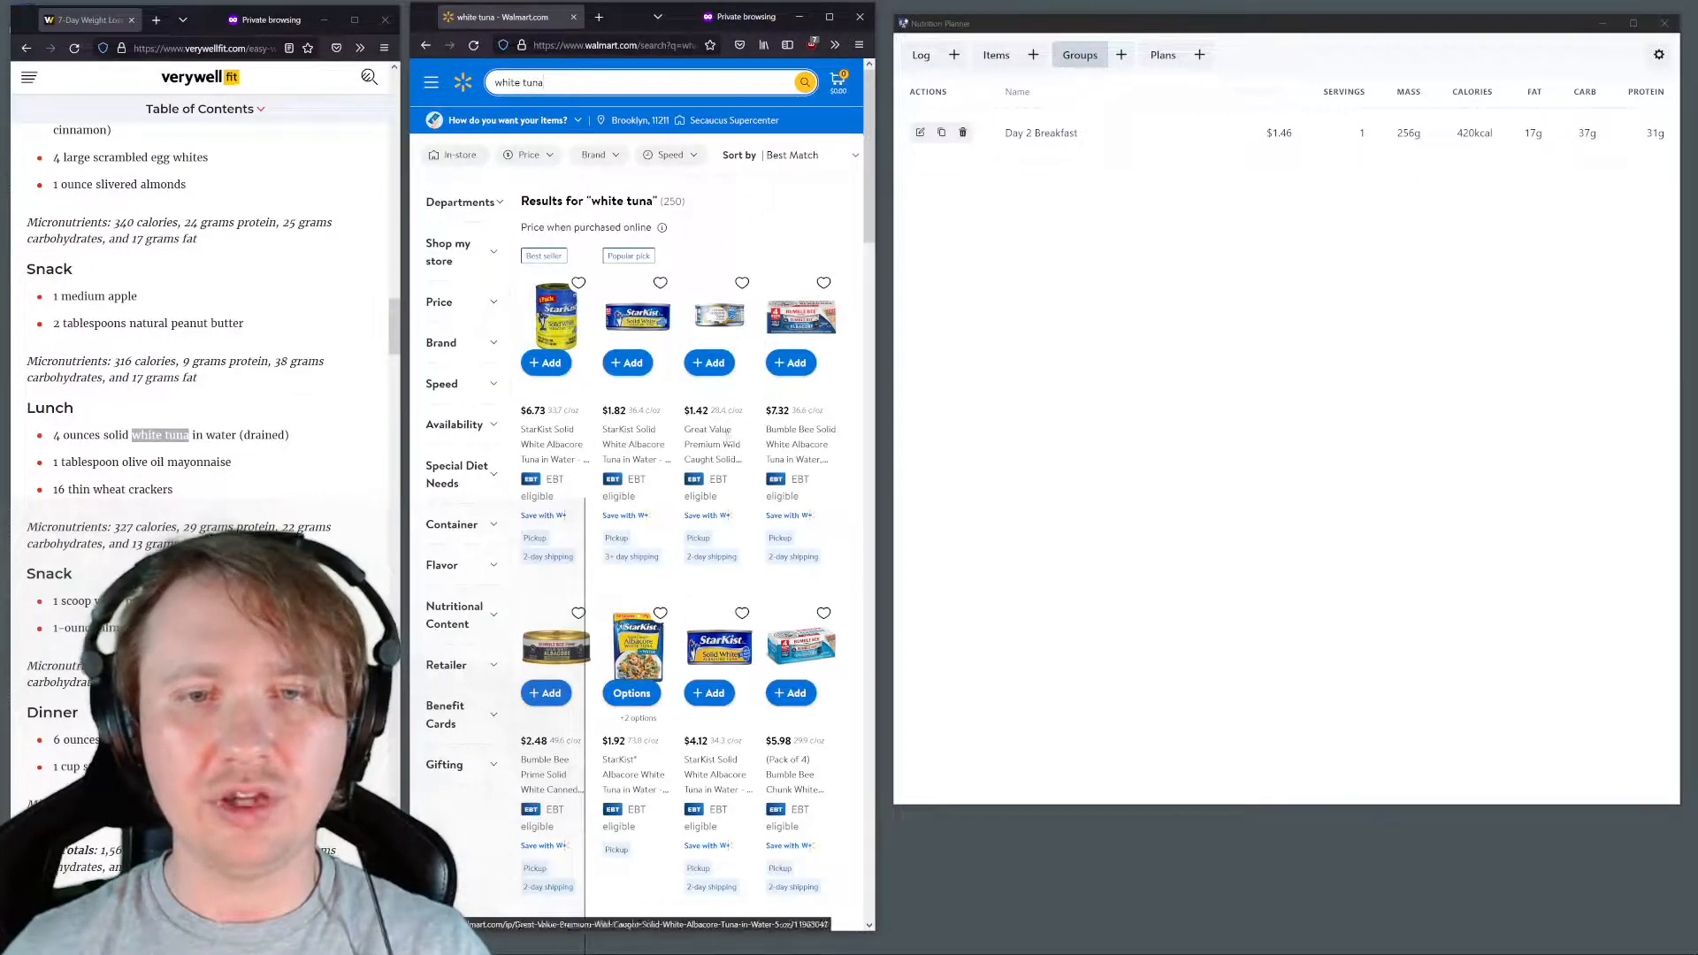
click(559, 309)
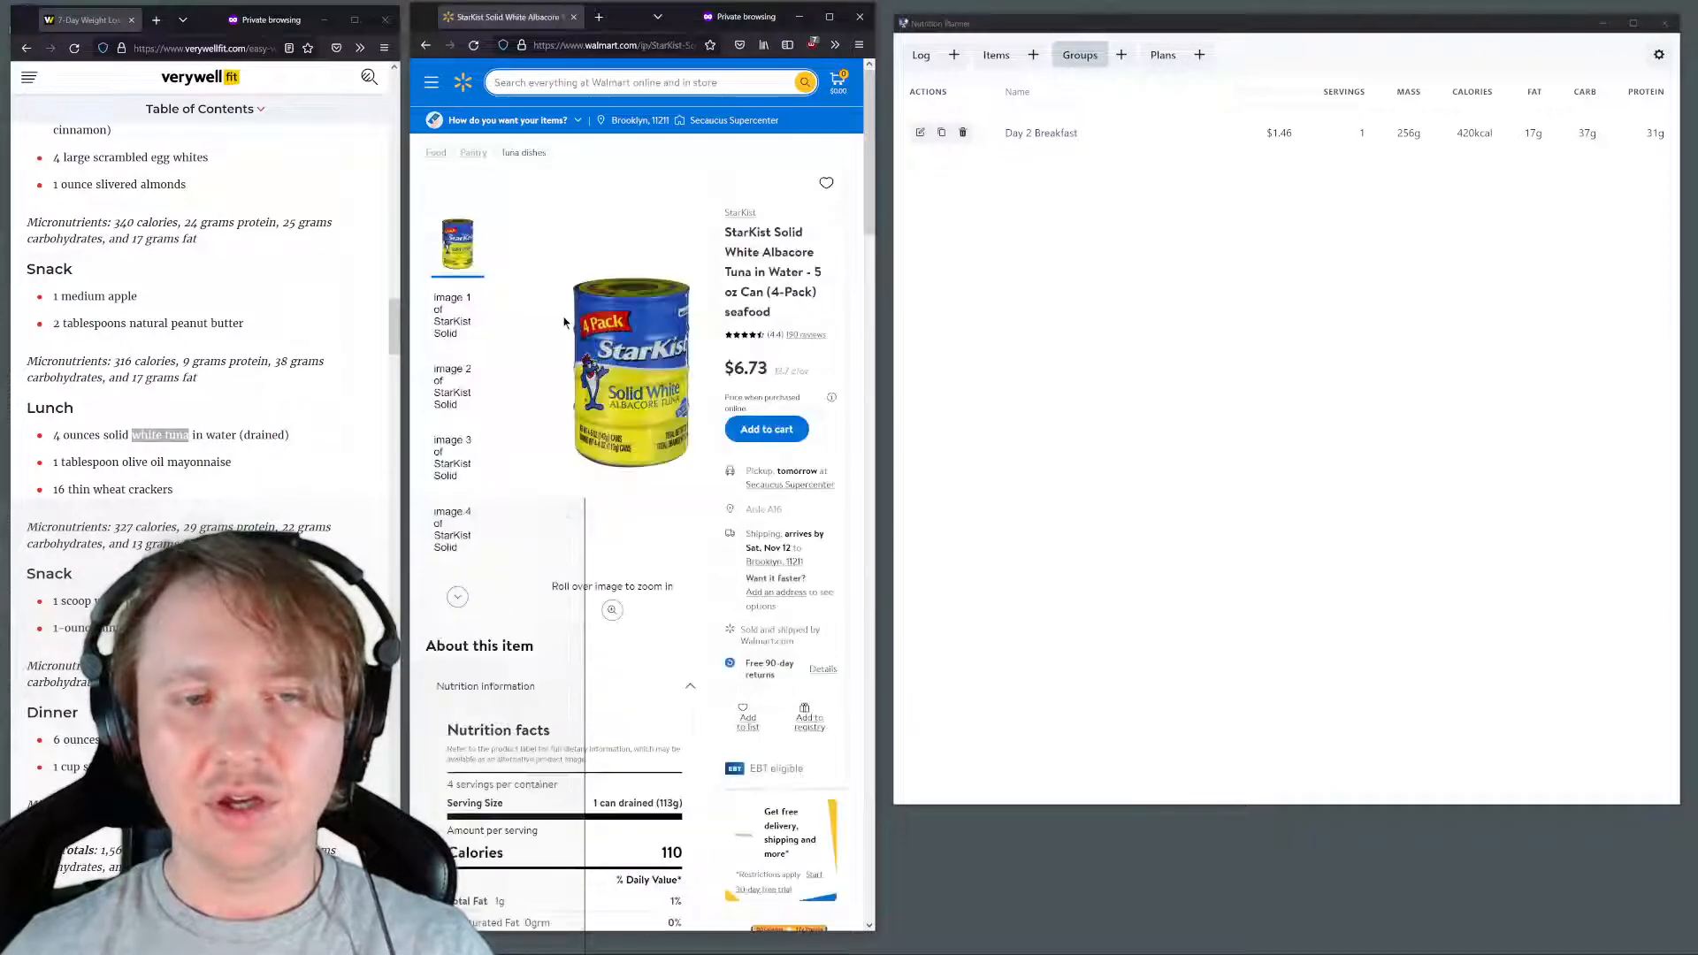
scroll(136, 295, down, 2)
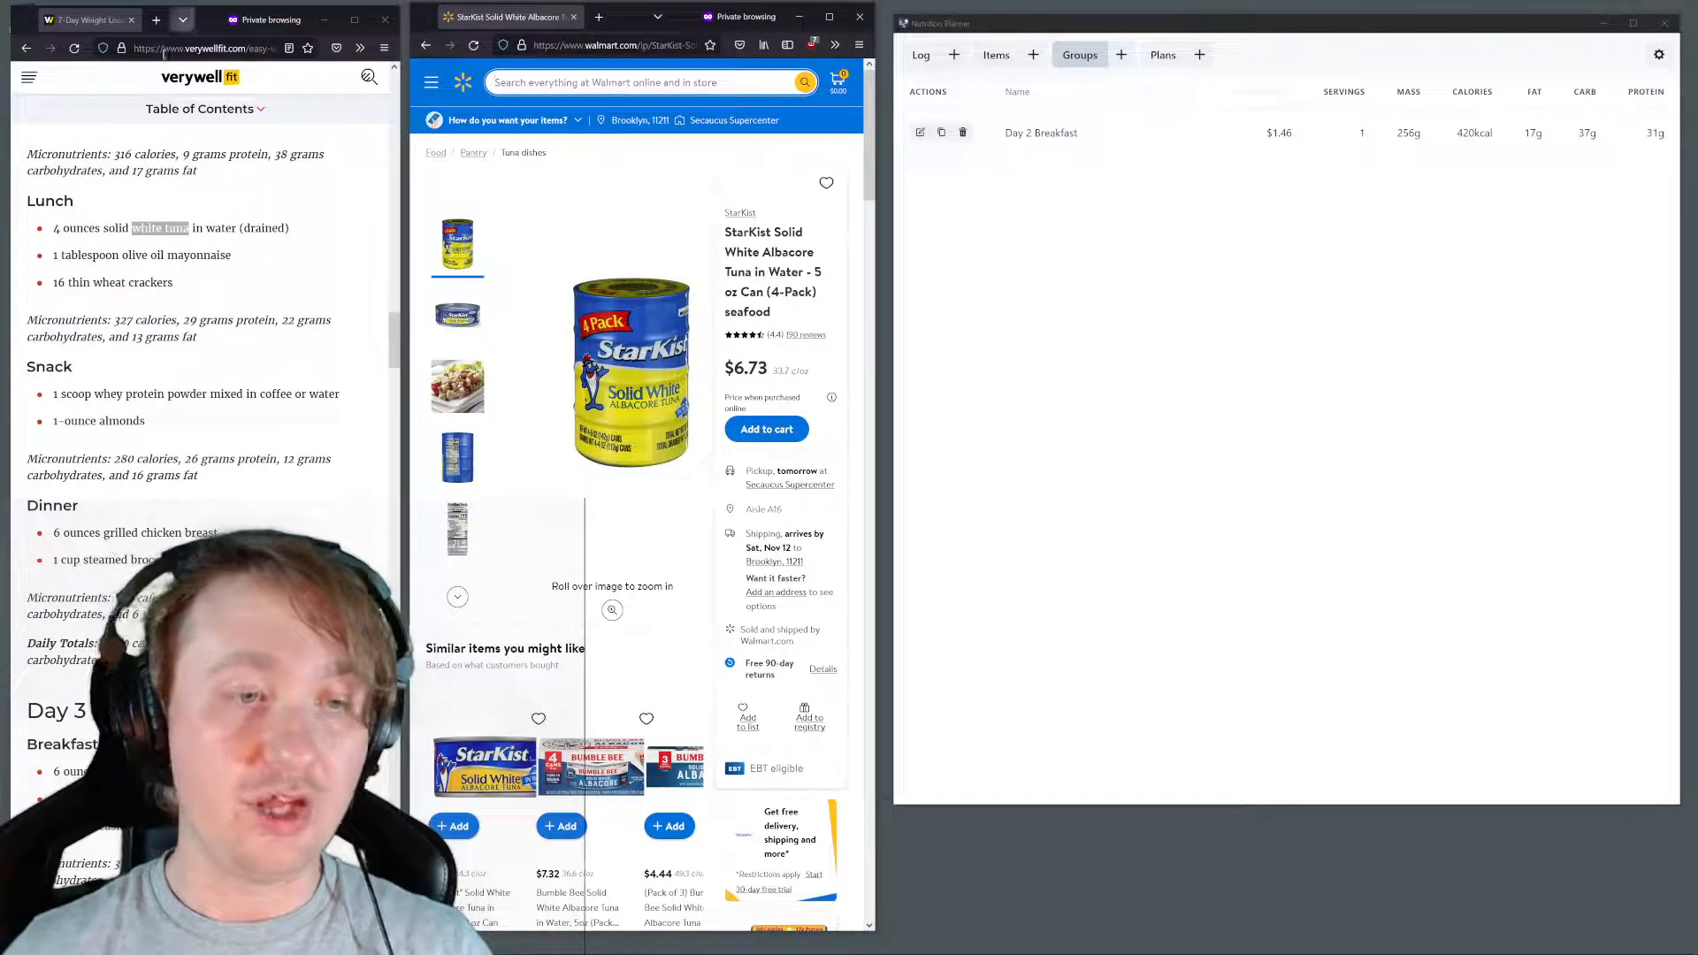
scroll(513, 339, down, 6)
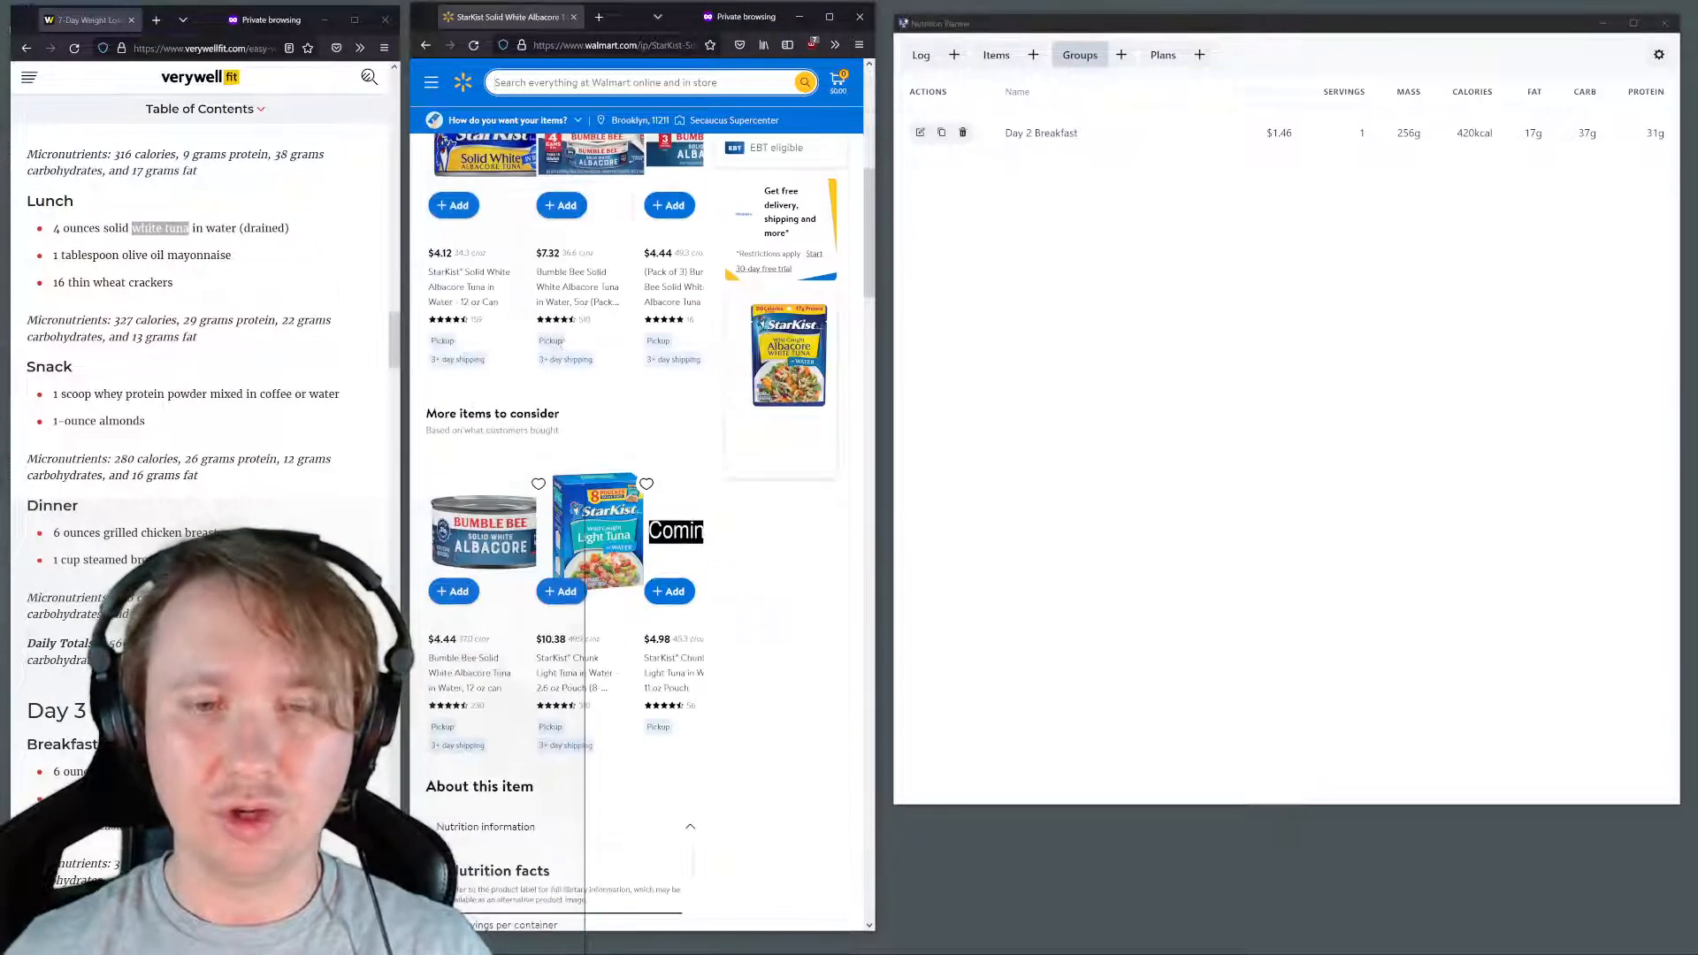
scroll(607, 254, up, 6)
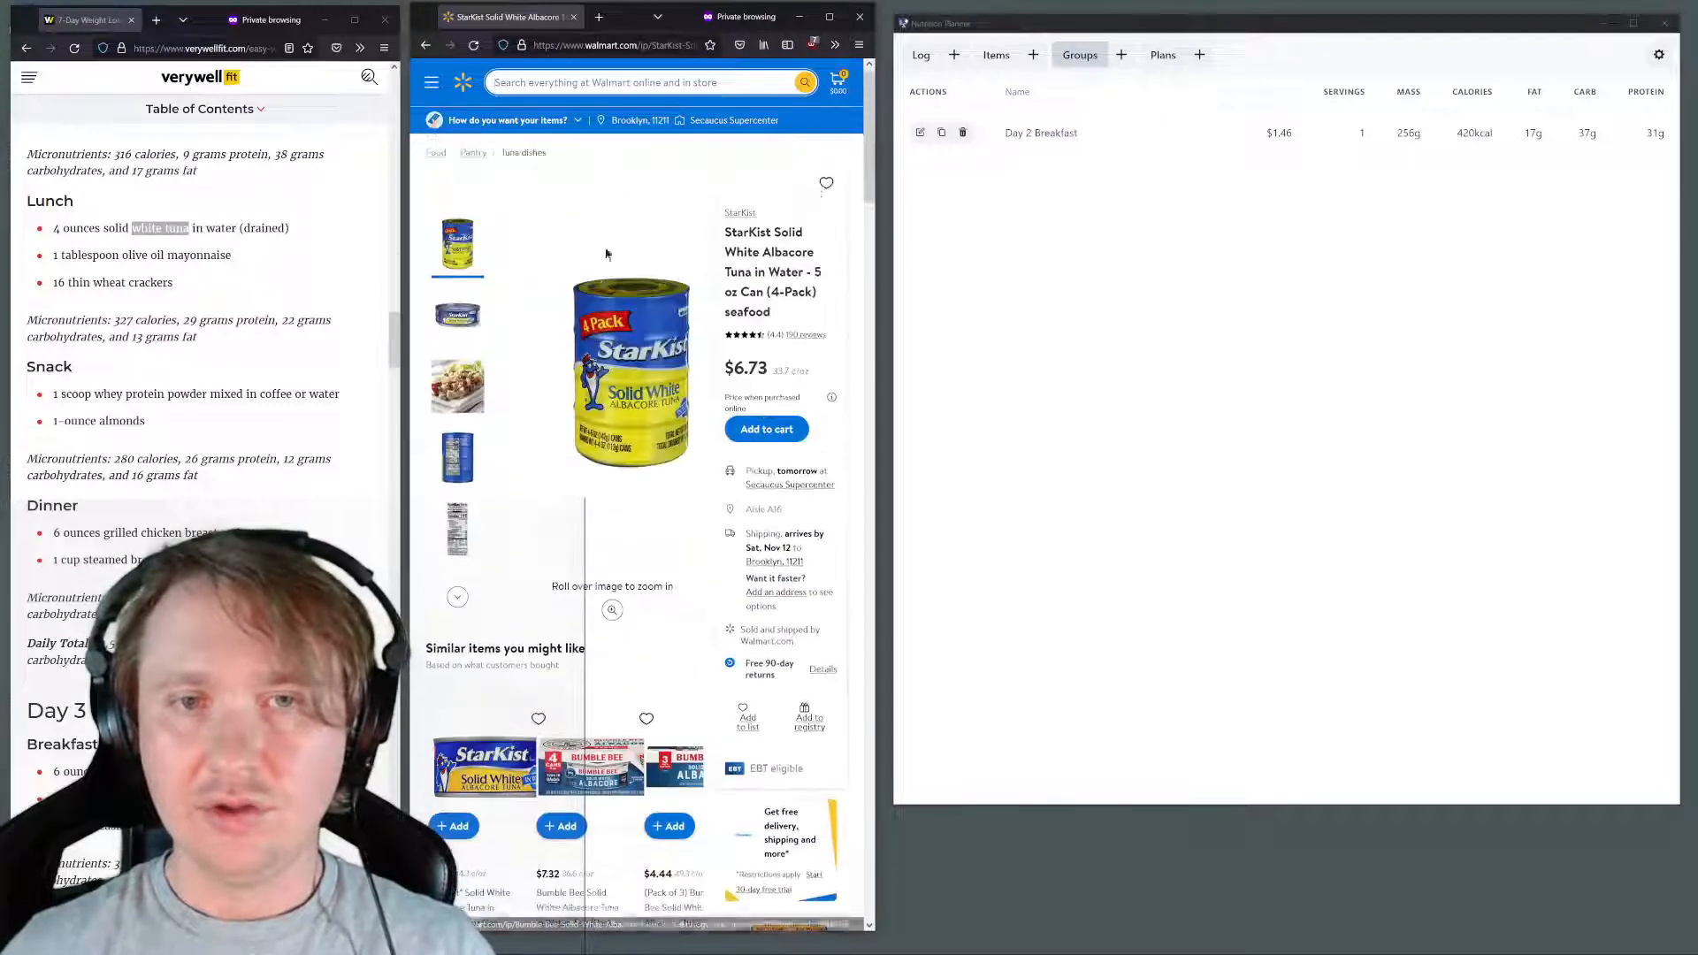
Start a new item named "StarKist Solid White Albacore Tuna in Water" with a price of 6.73
click(1031, 57)
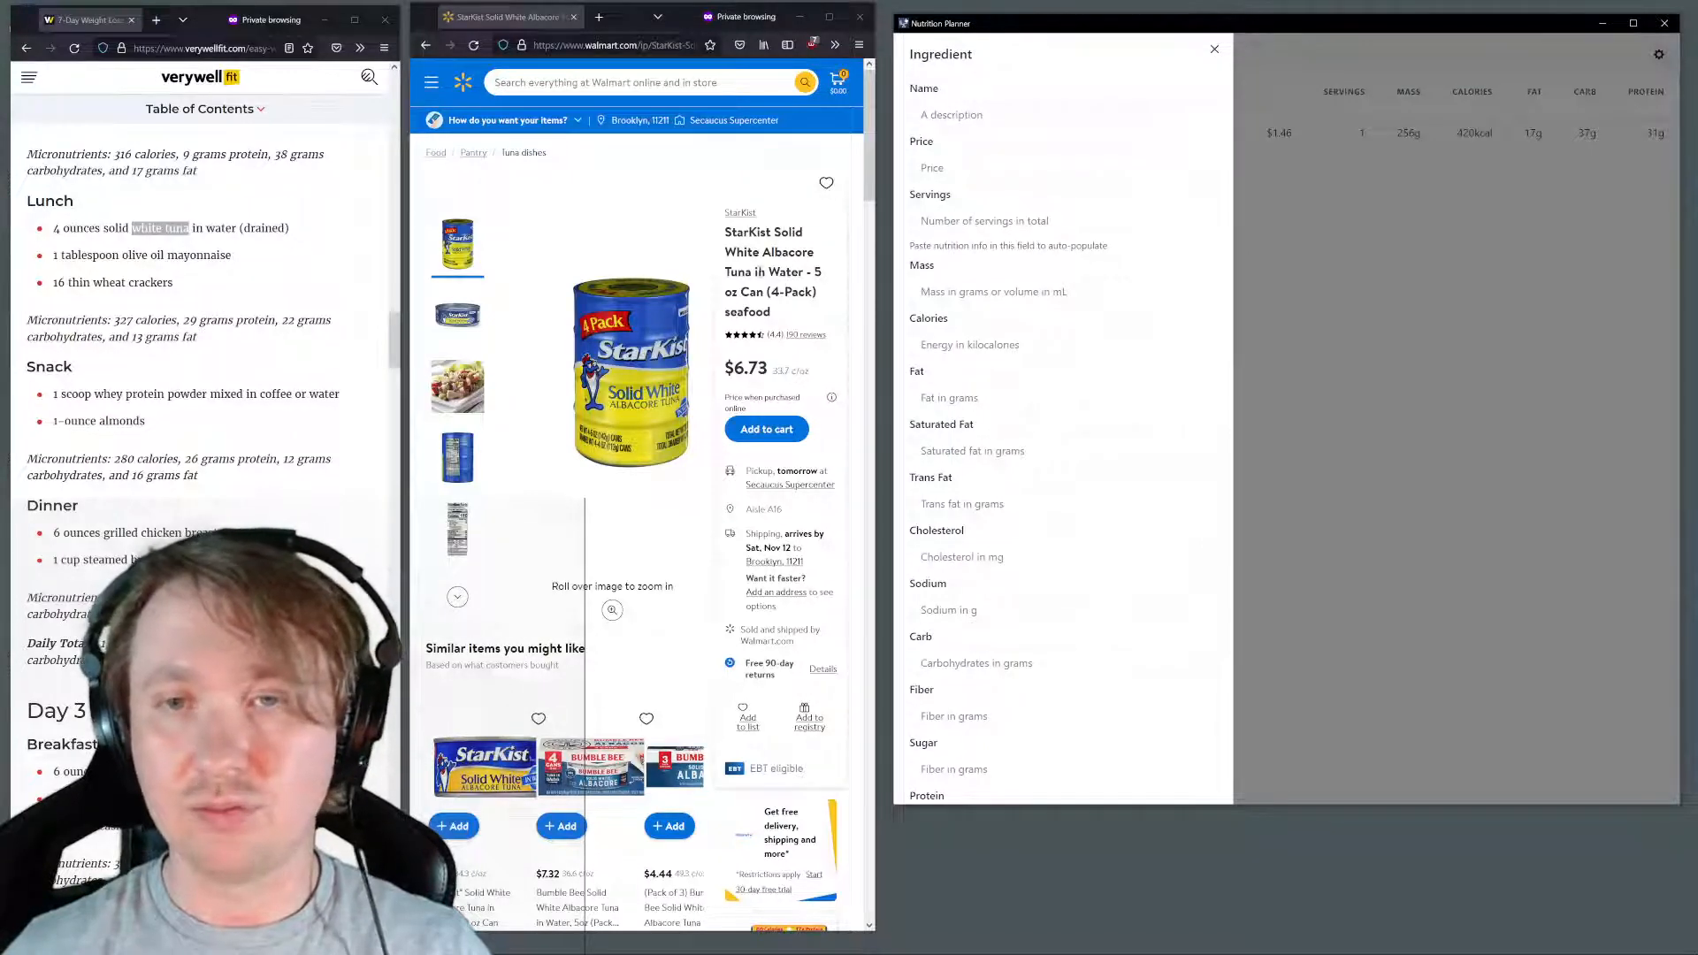
drag(726, 232, 805, 272)
key(ctrl+c)
click(949, 119)
key(ctrl+v)
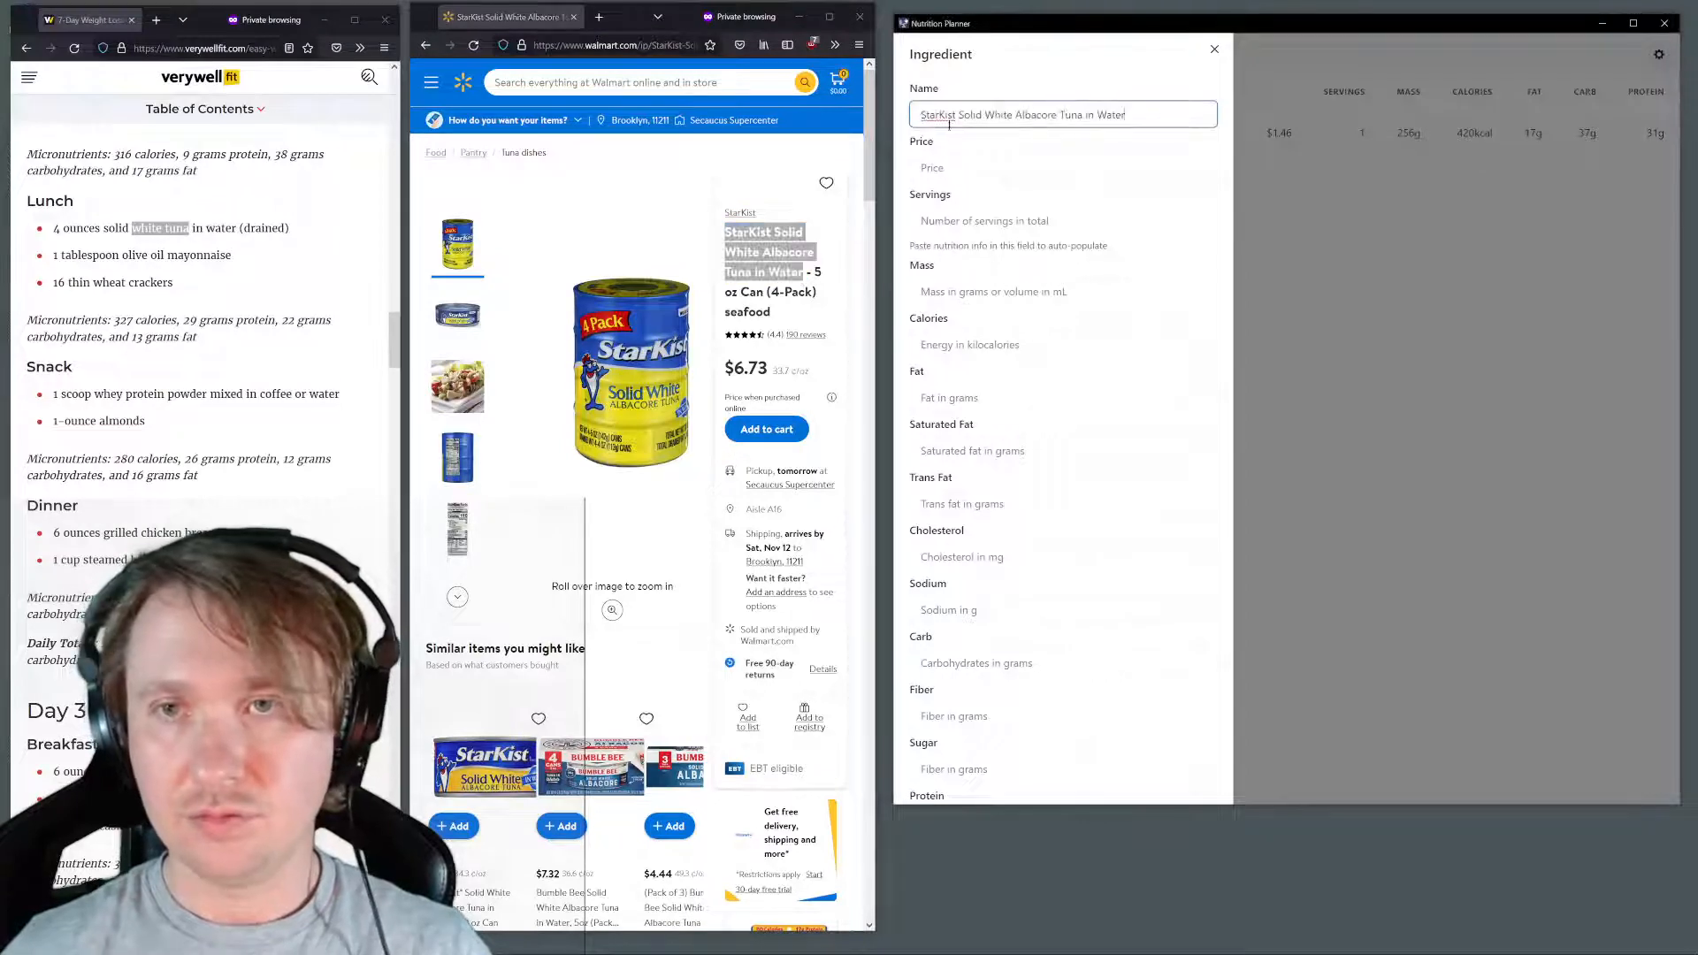
scroll(802, 340, down, 3)
scroll(802, 269, up, 2)
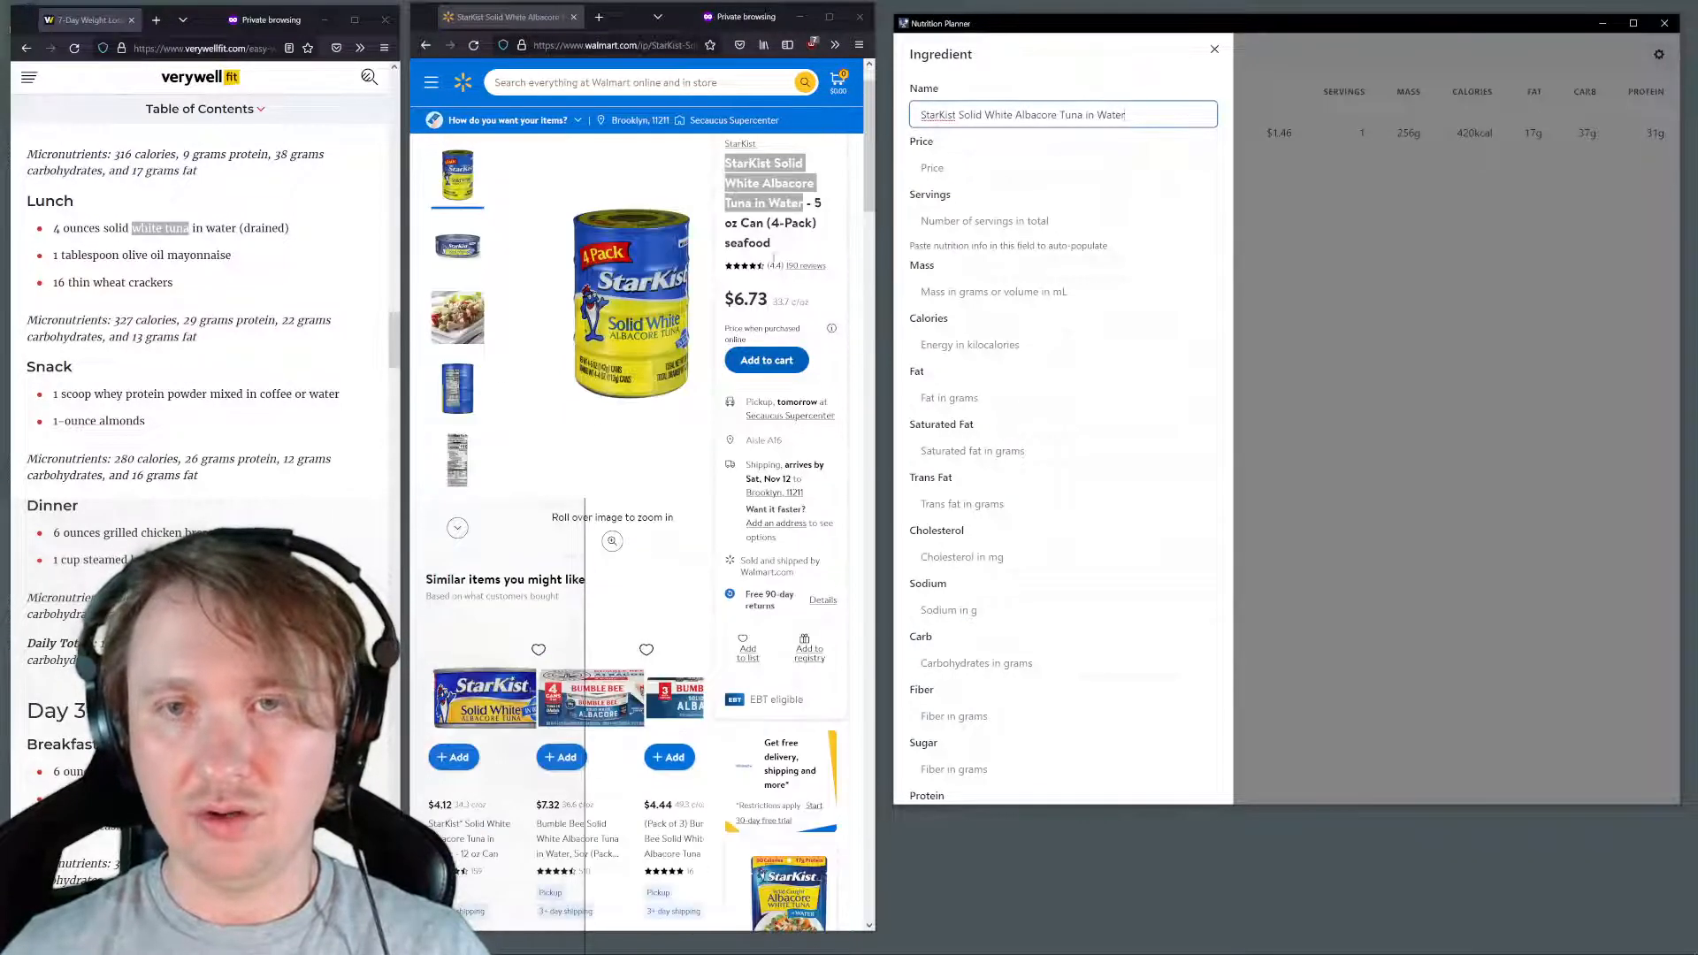
click(934, 170)
text(6.)
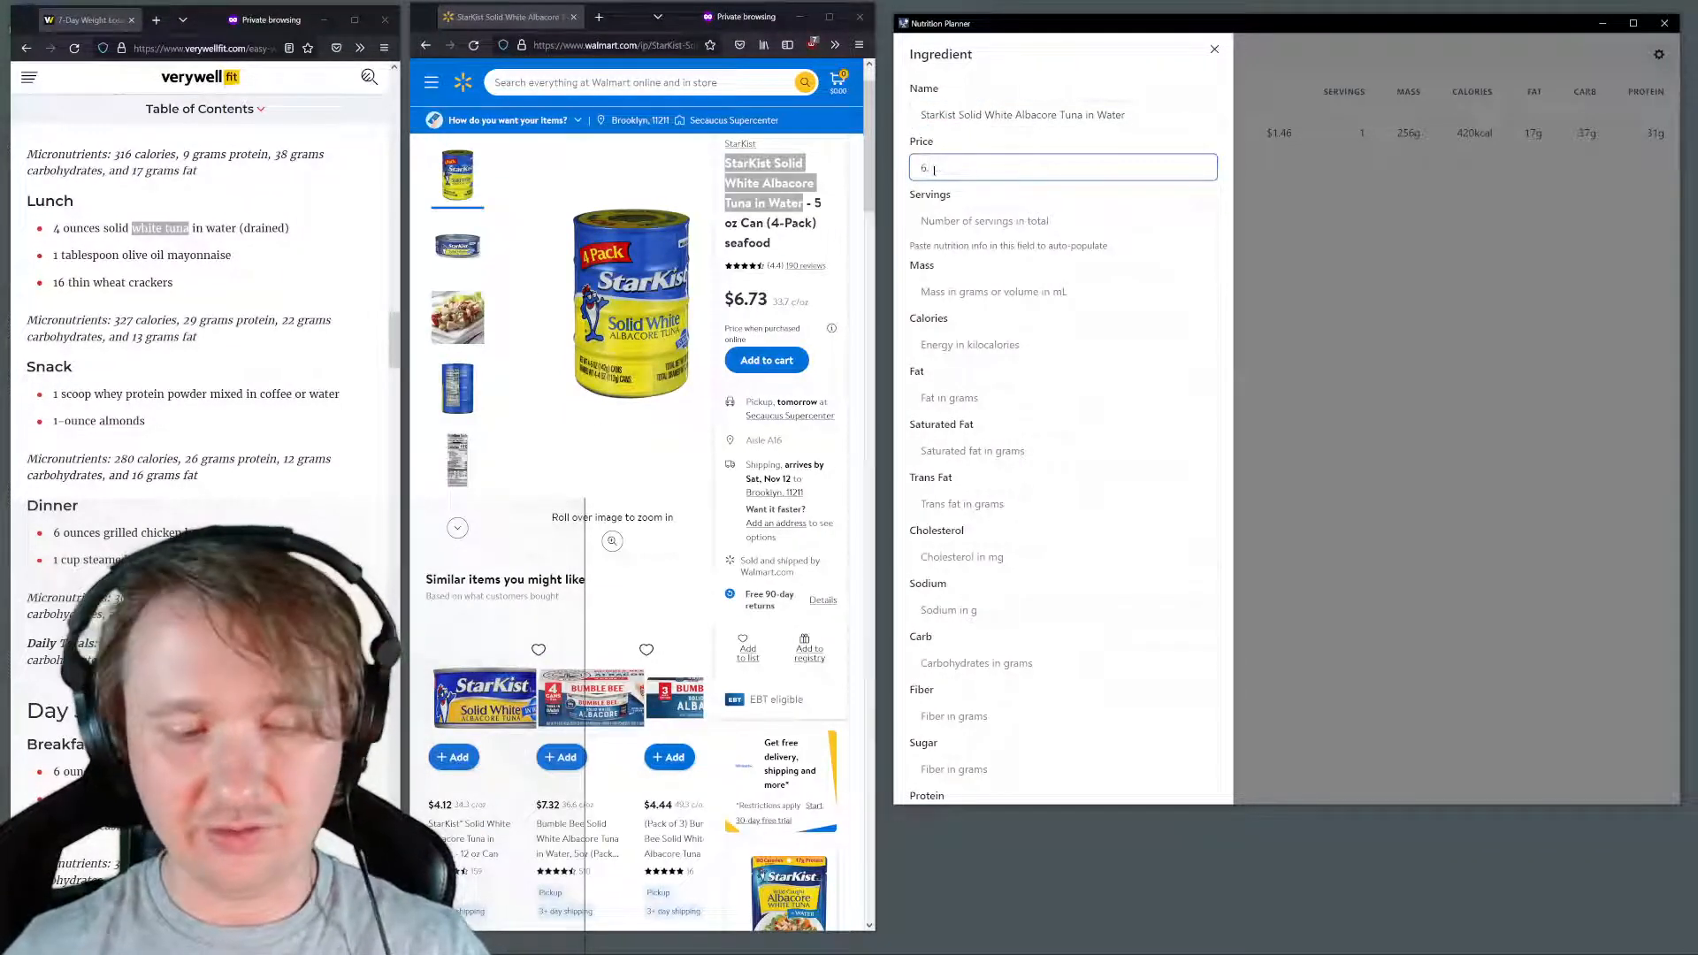
text(73)
Fill the tuna item's nutrition values from the copied Walmart nutrition facts, set fiber and sugar to 0, and submit it
scroll(602, 353, down, 10)
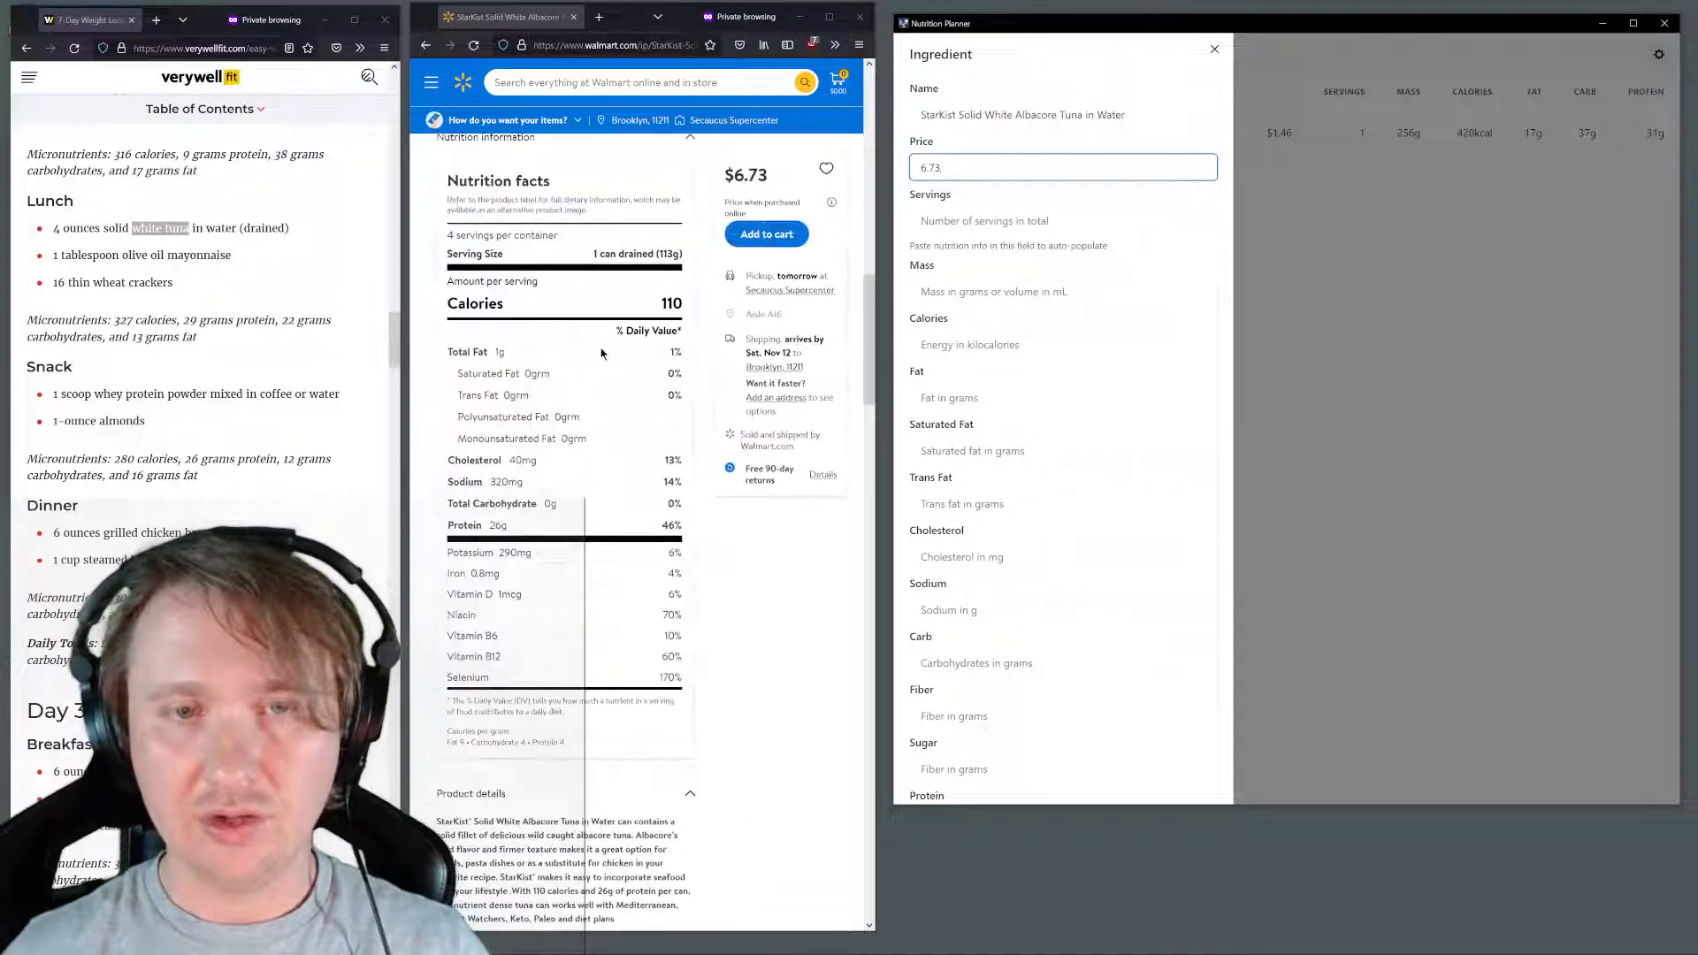
drag(448, 175, 684, 680)
click(1034, 215)
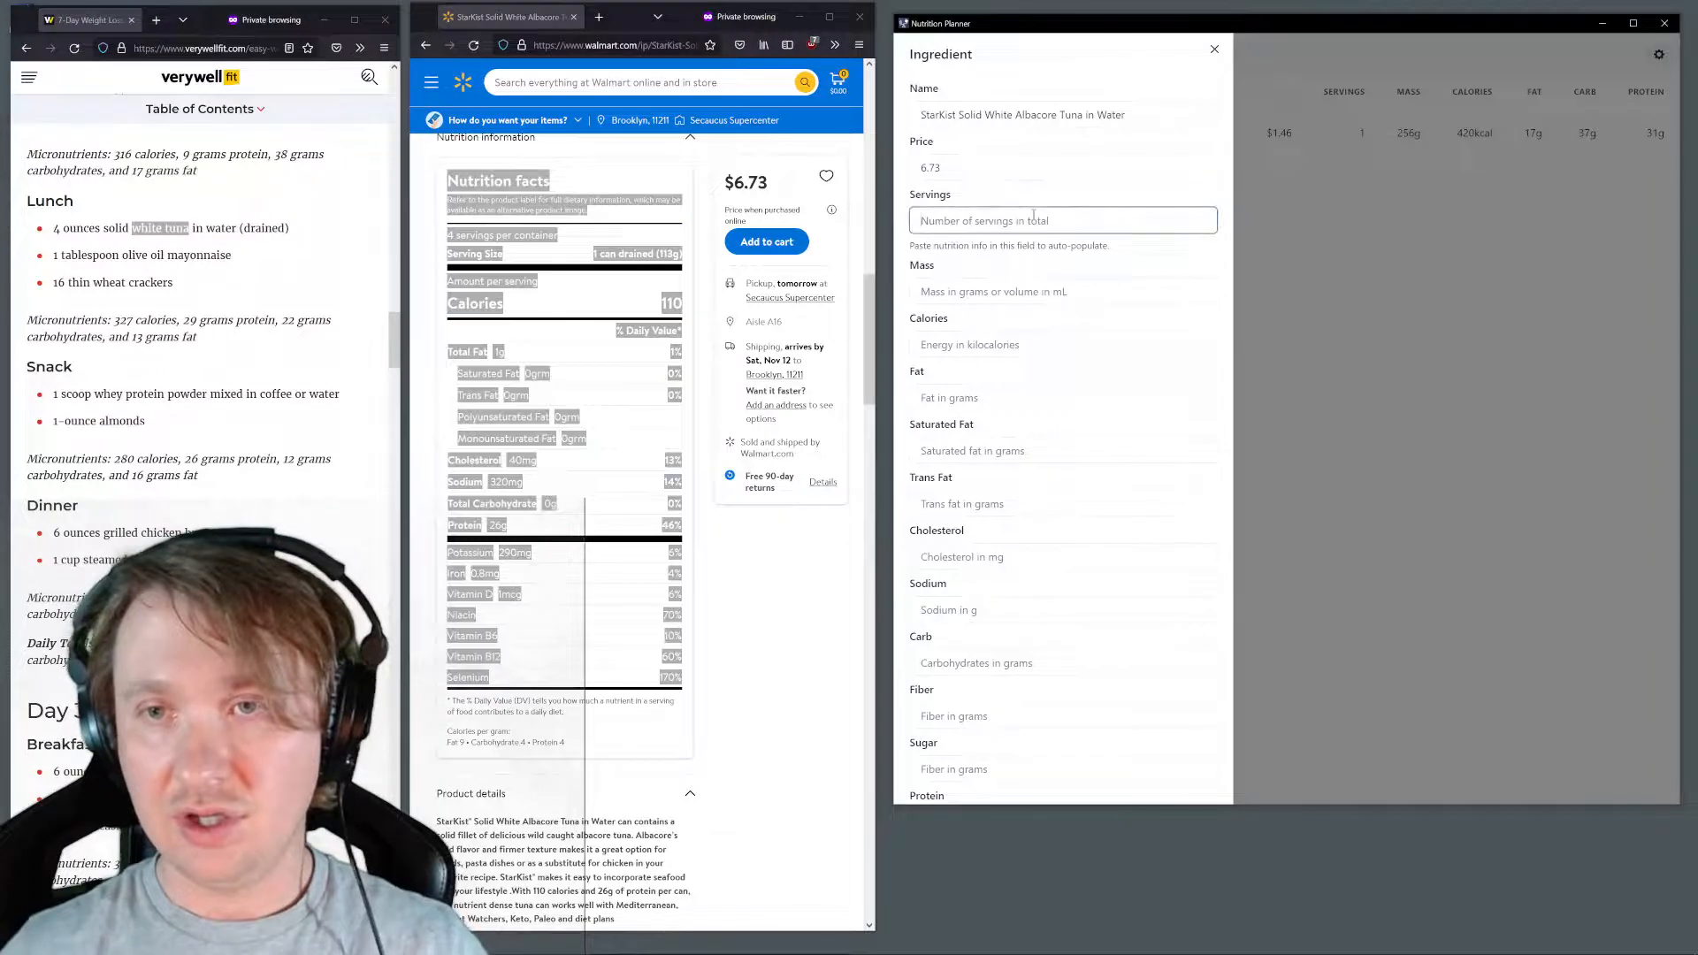
key(ctrl+v)
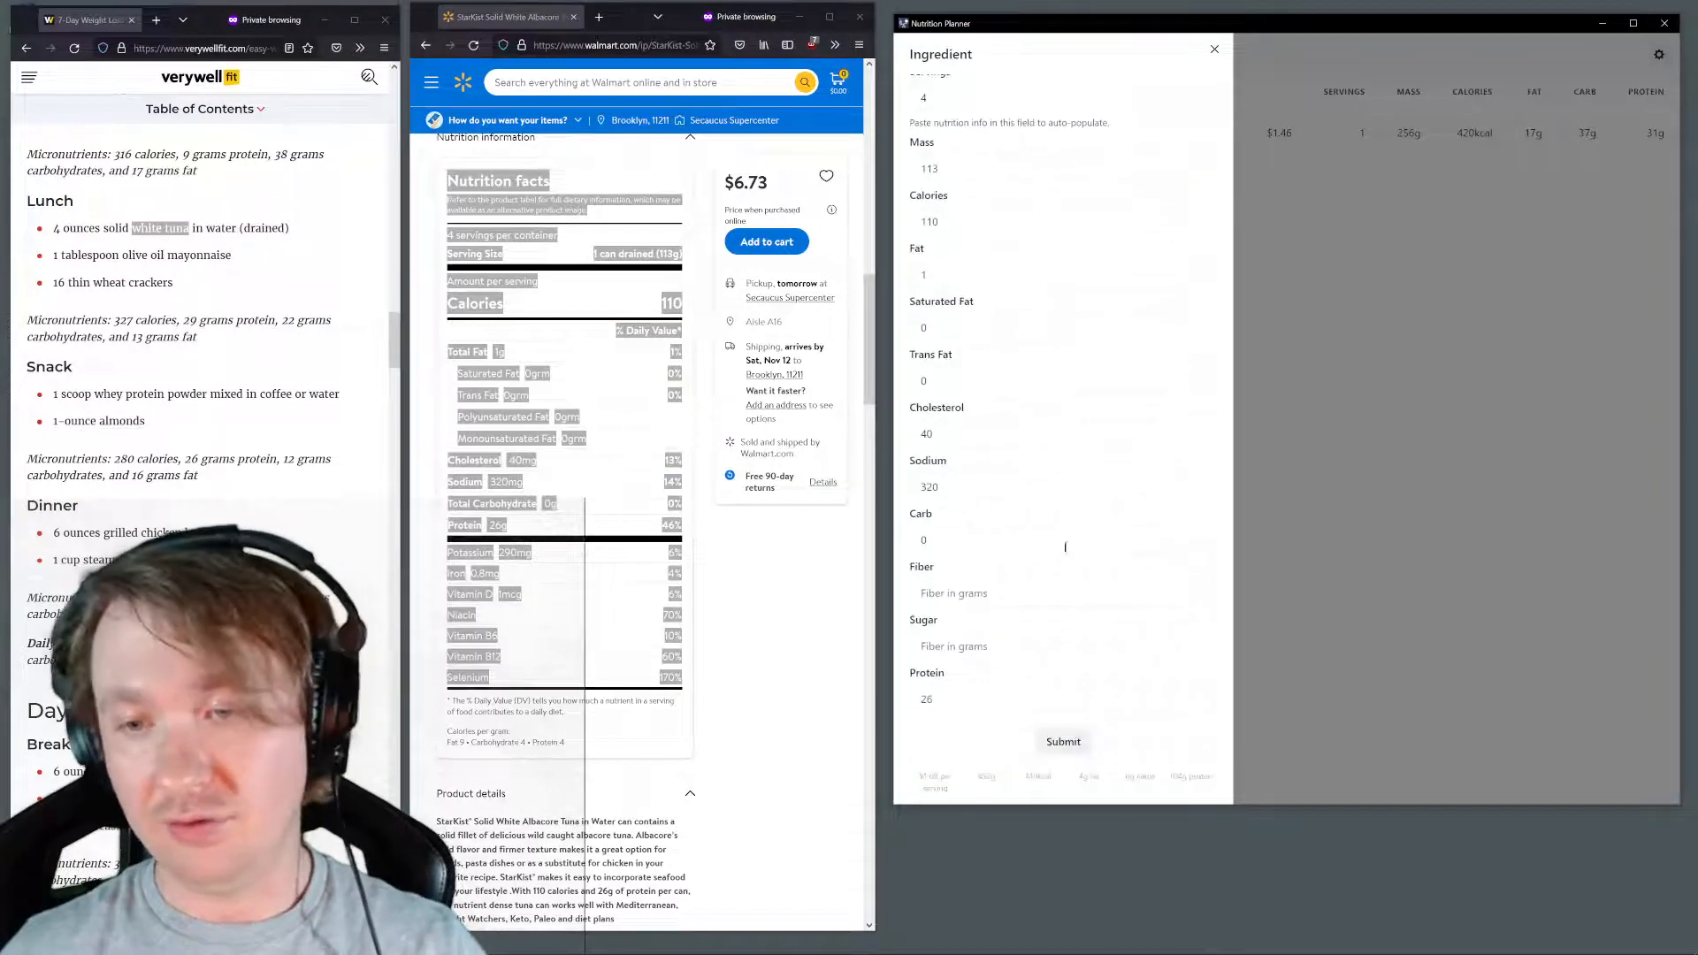
click(1028, 595)
text(0)
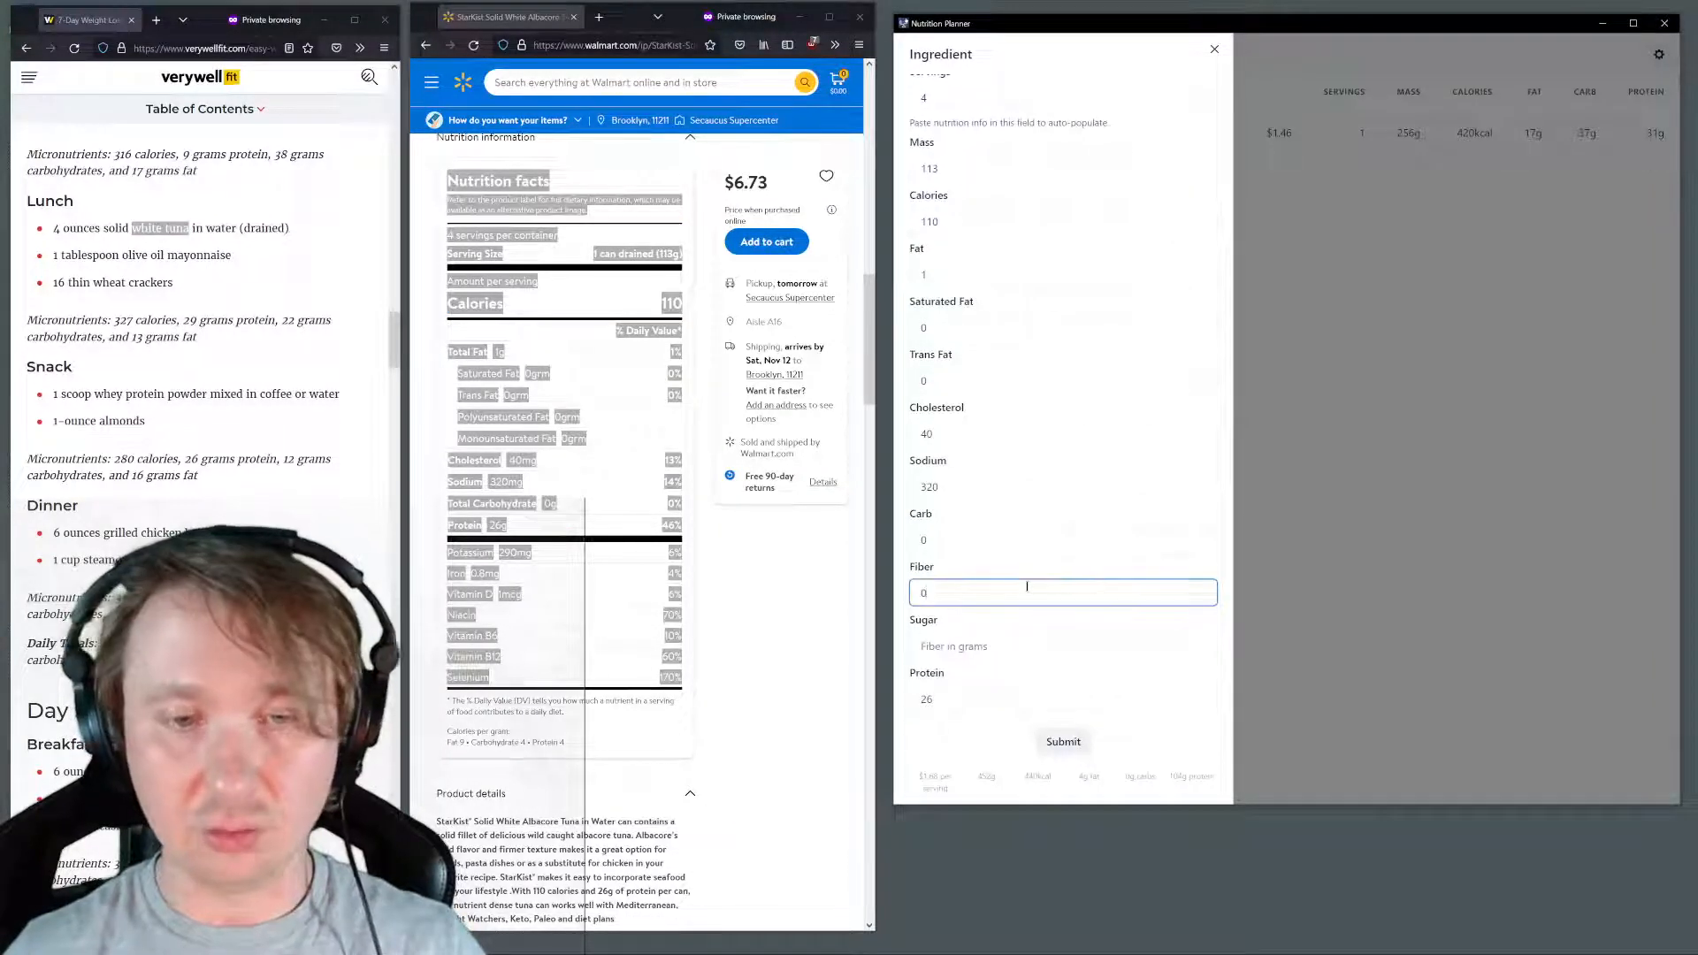
key(Tab)
text(0)
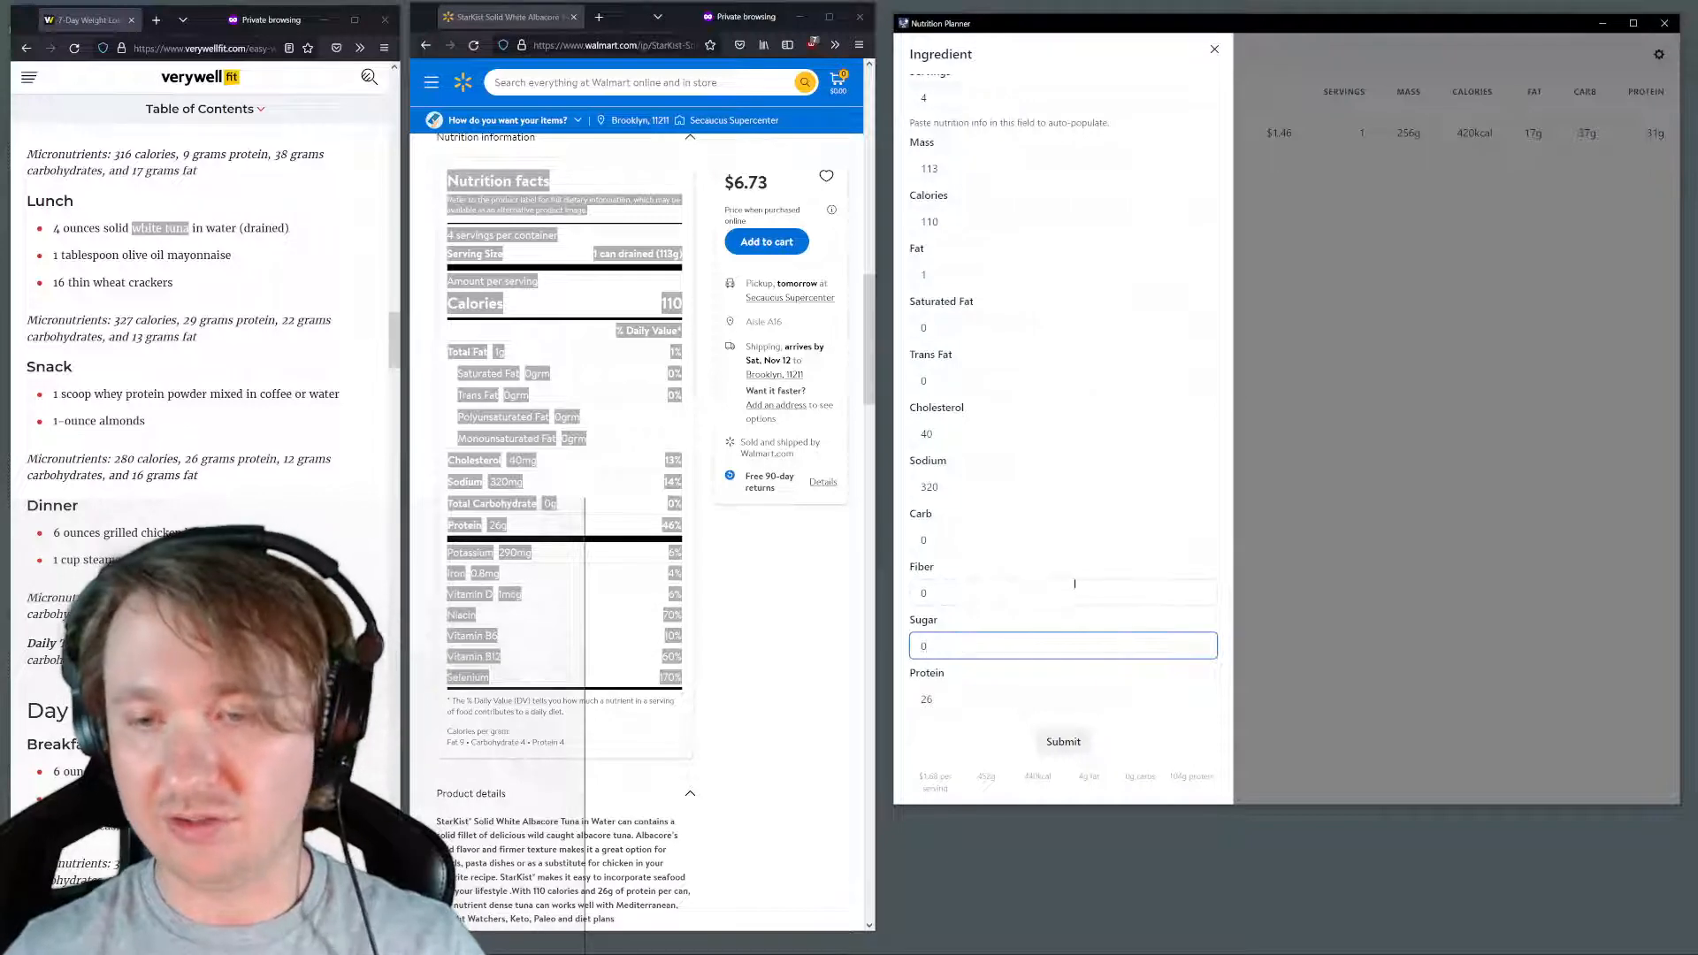
click(1066, 745)
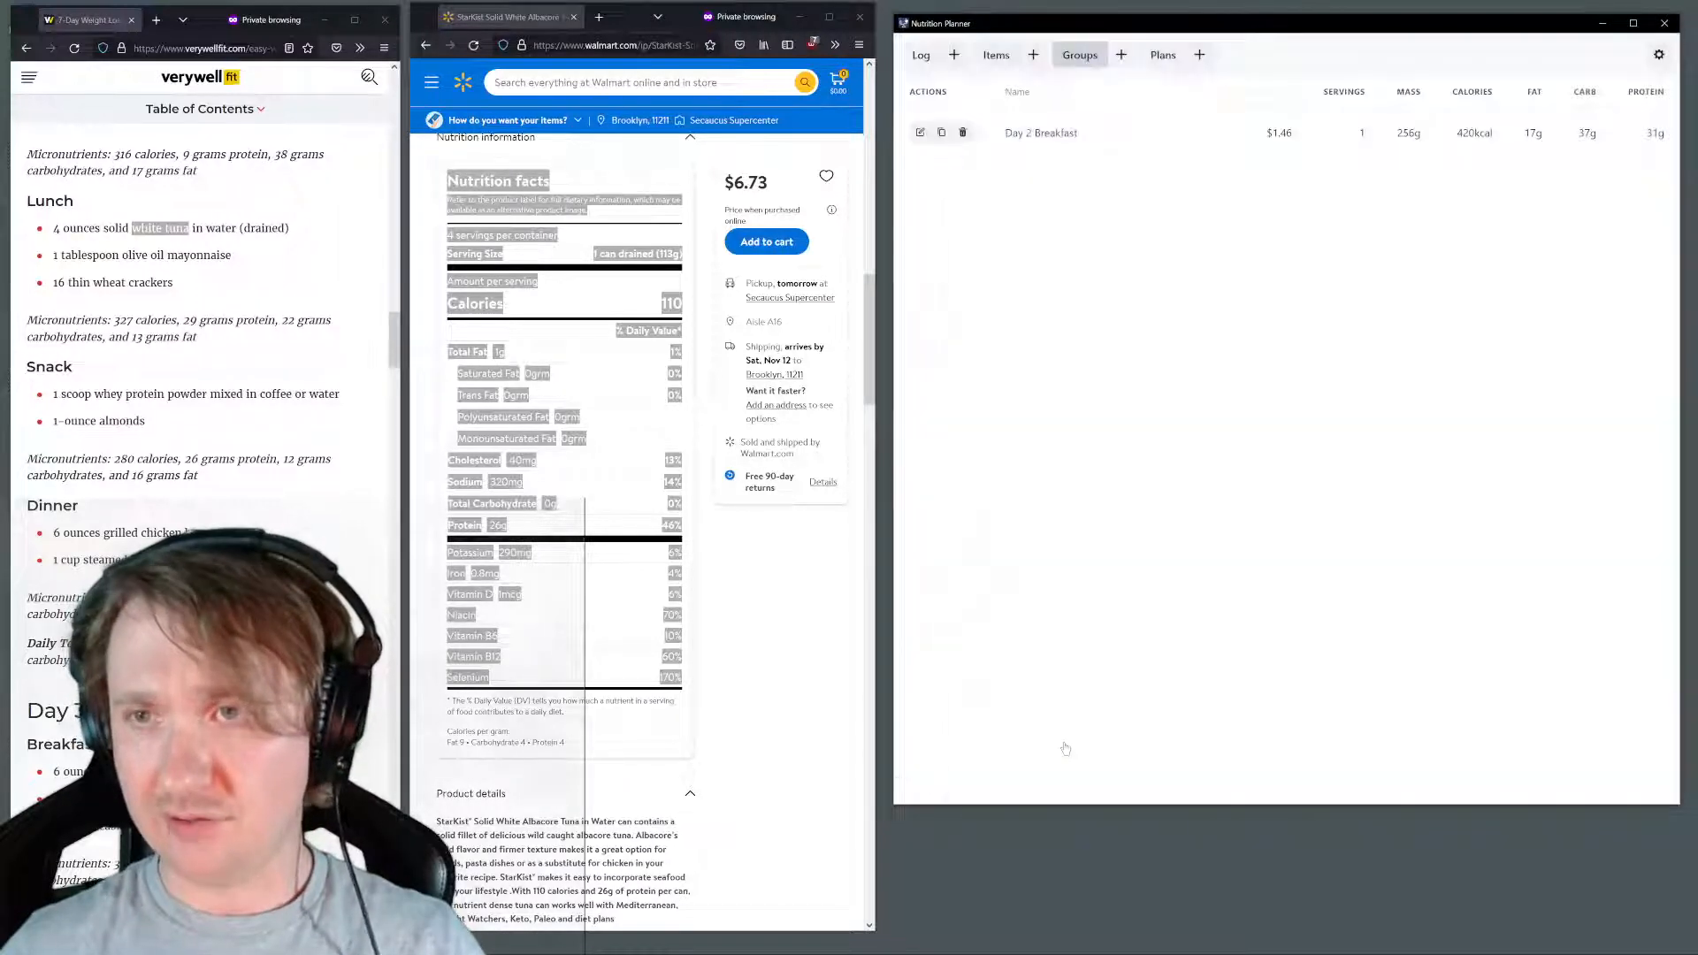
Search Walmart for the lunch plan's "mayonnaise" and open the Great Value Mayonnaise, 30 fl oz product
scroll(631, 370, up, 1)
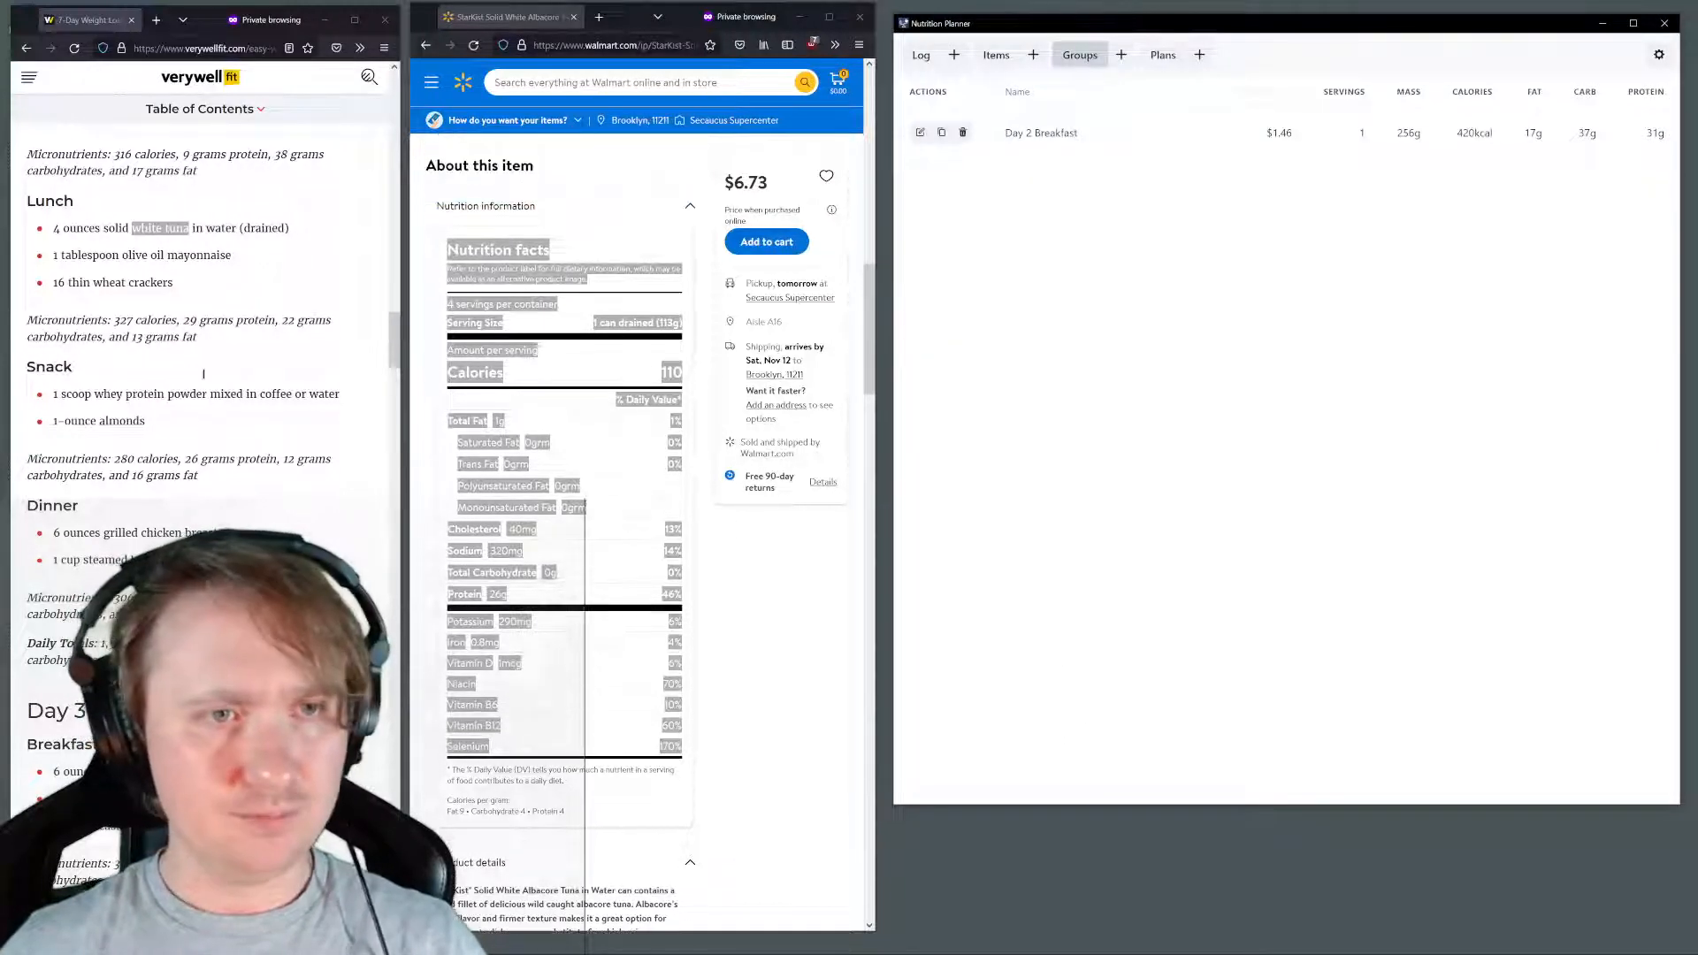
drag(249, 259, 168, 257)
key(ctrl+c)
click(510, 81)
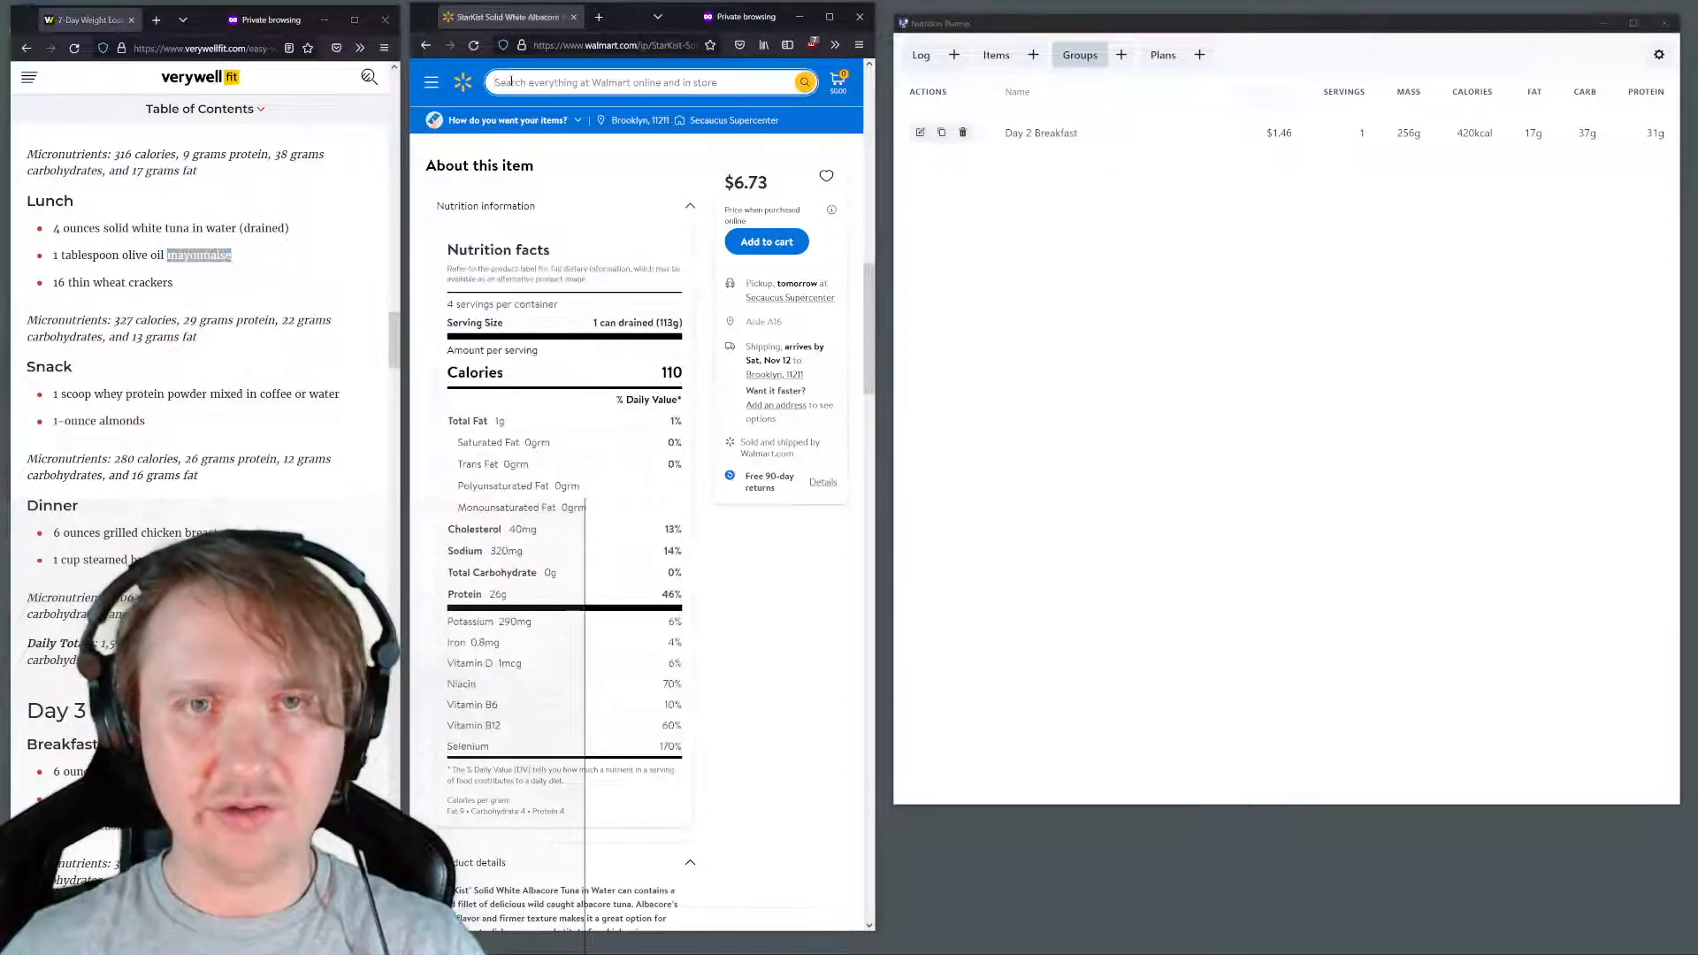
key(ctrl+v)
key(Return)
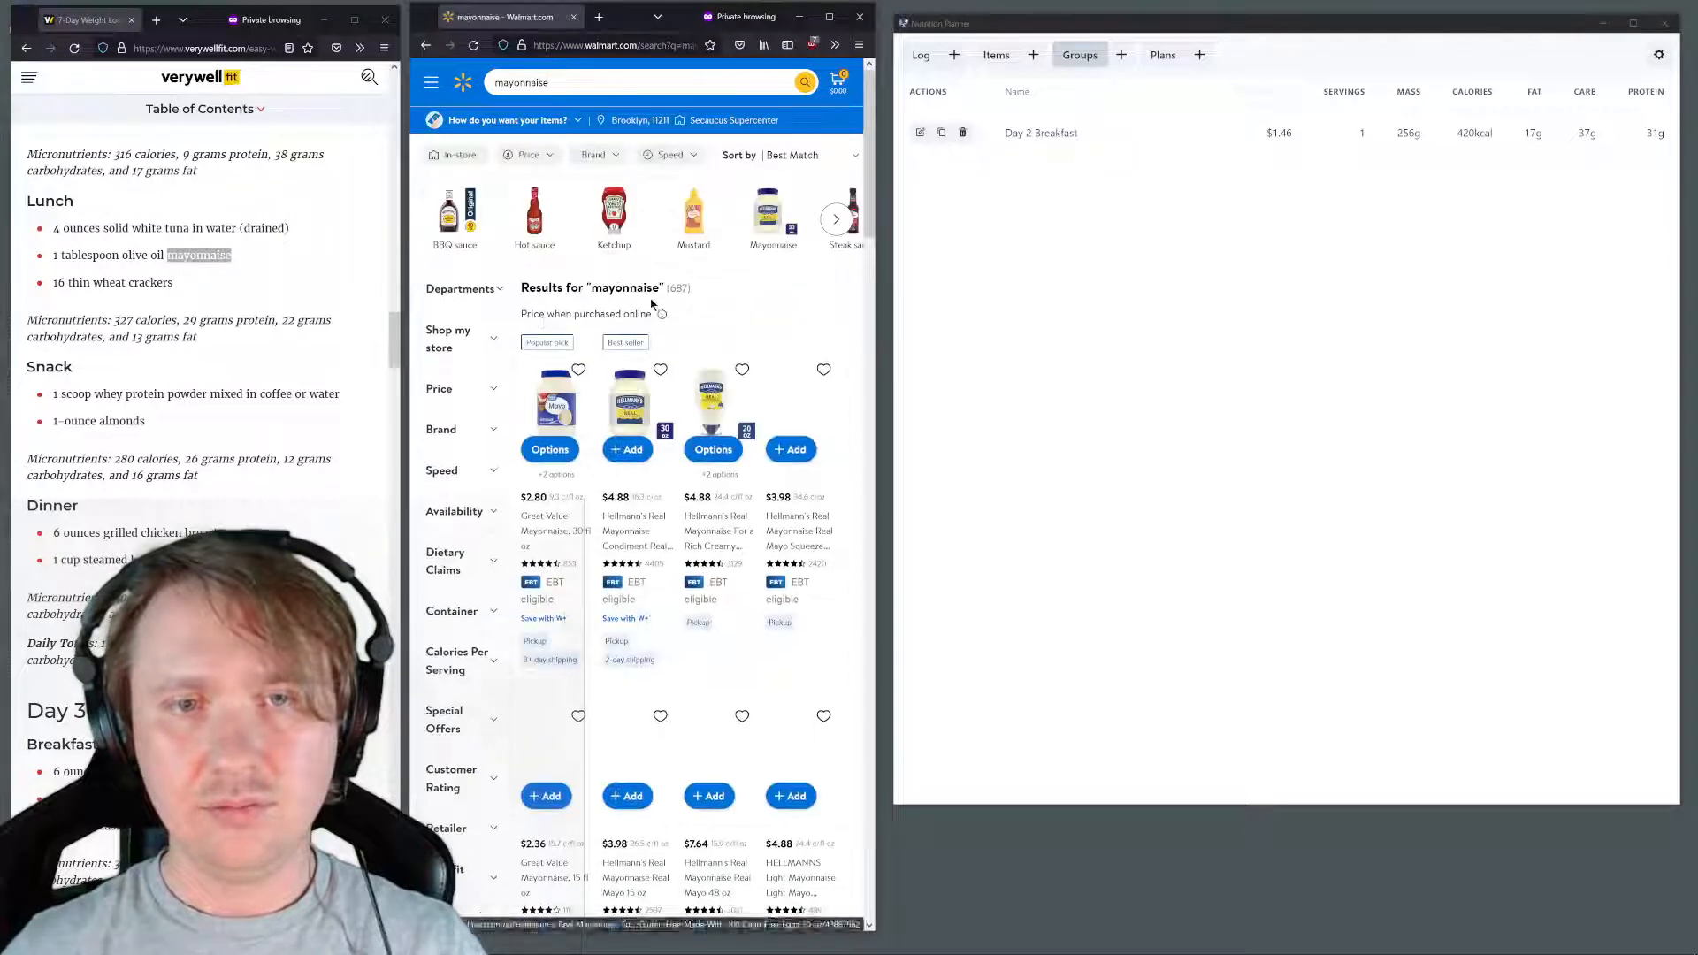
click(546, 409)
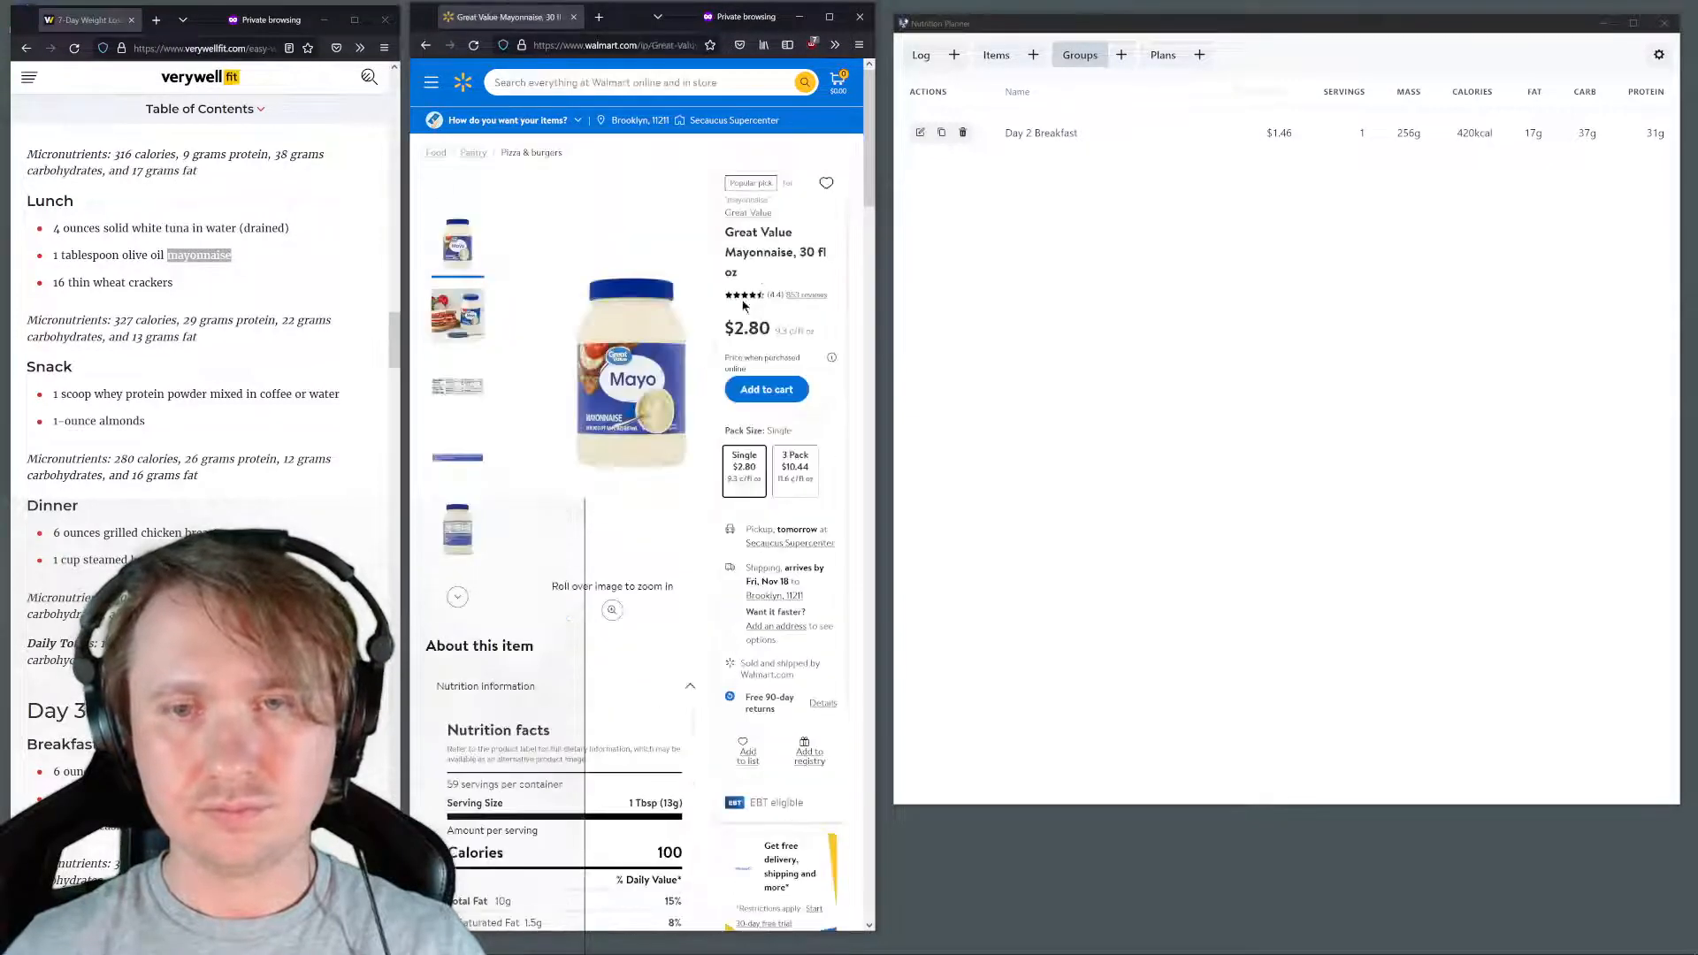
Start a new item named "Great Value Mayonnaise" with a price of 2.80
drag(792, 252, 724, 228)
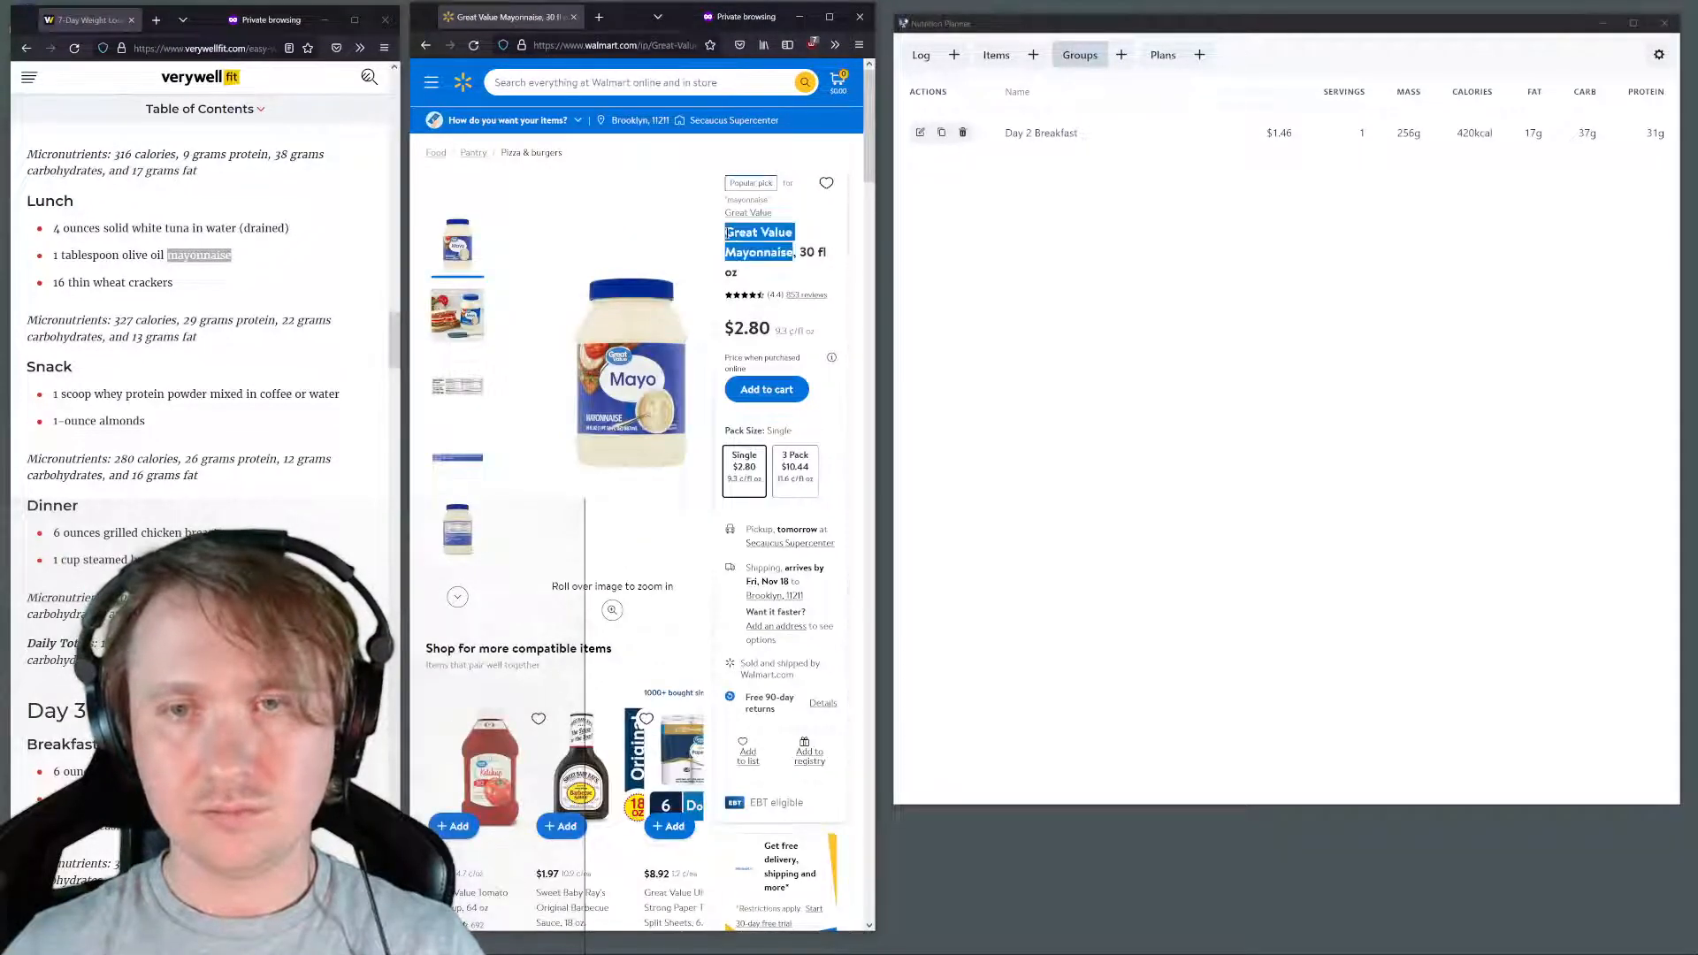
click(1035, 56)
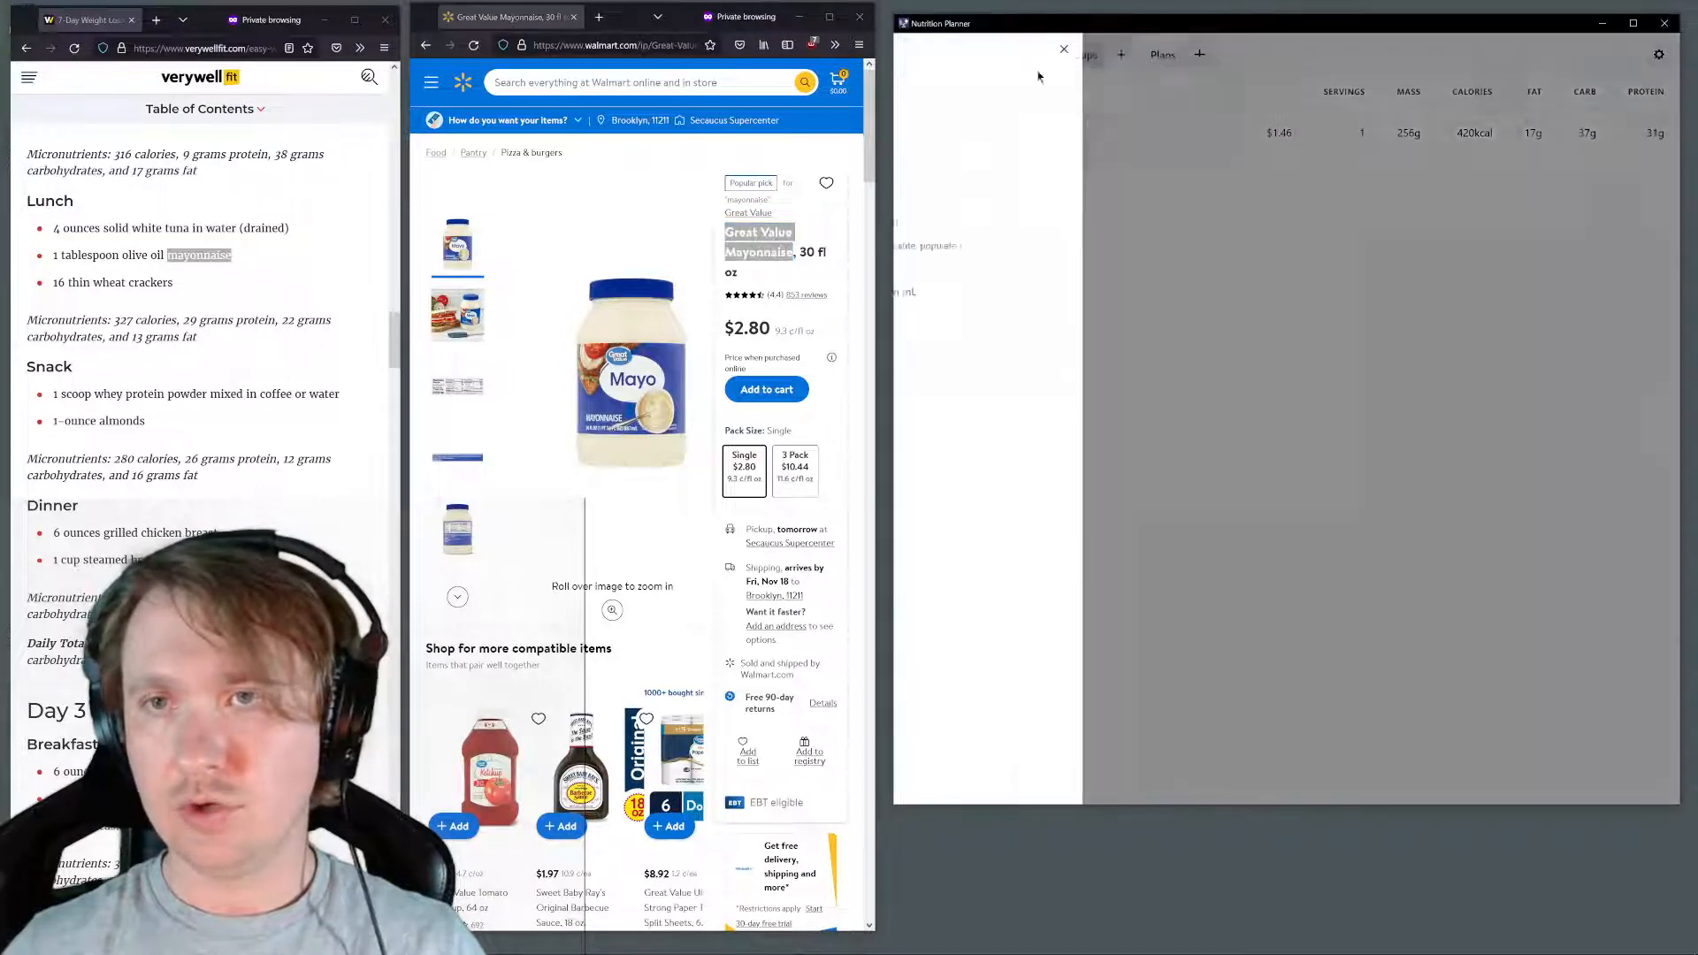
click(973, 115)
key(ctrl+v)
click(958, 168)
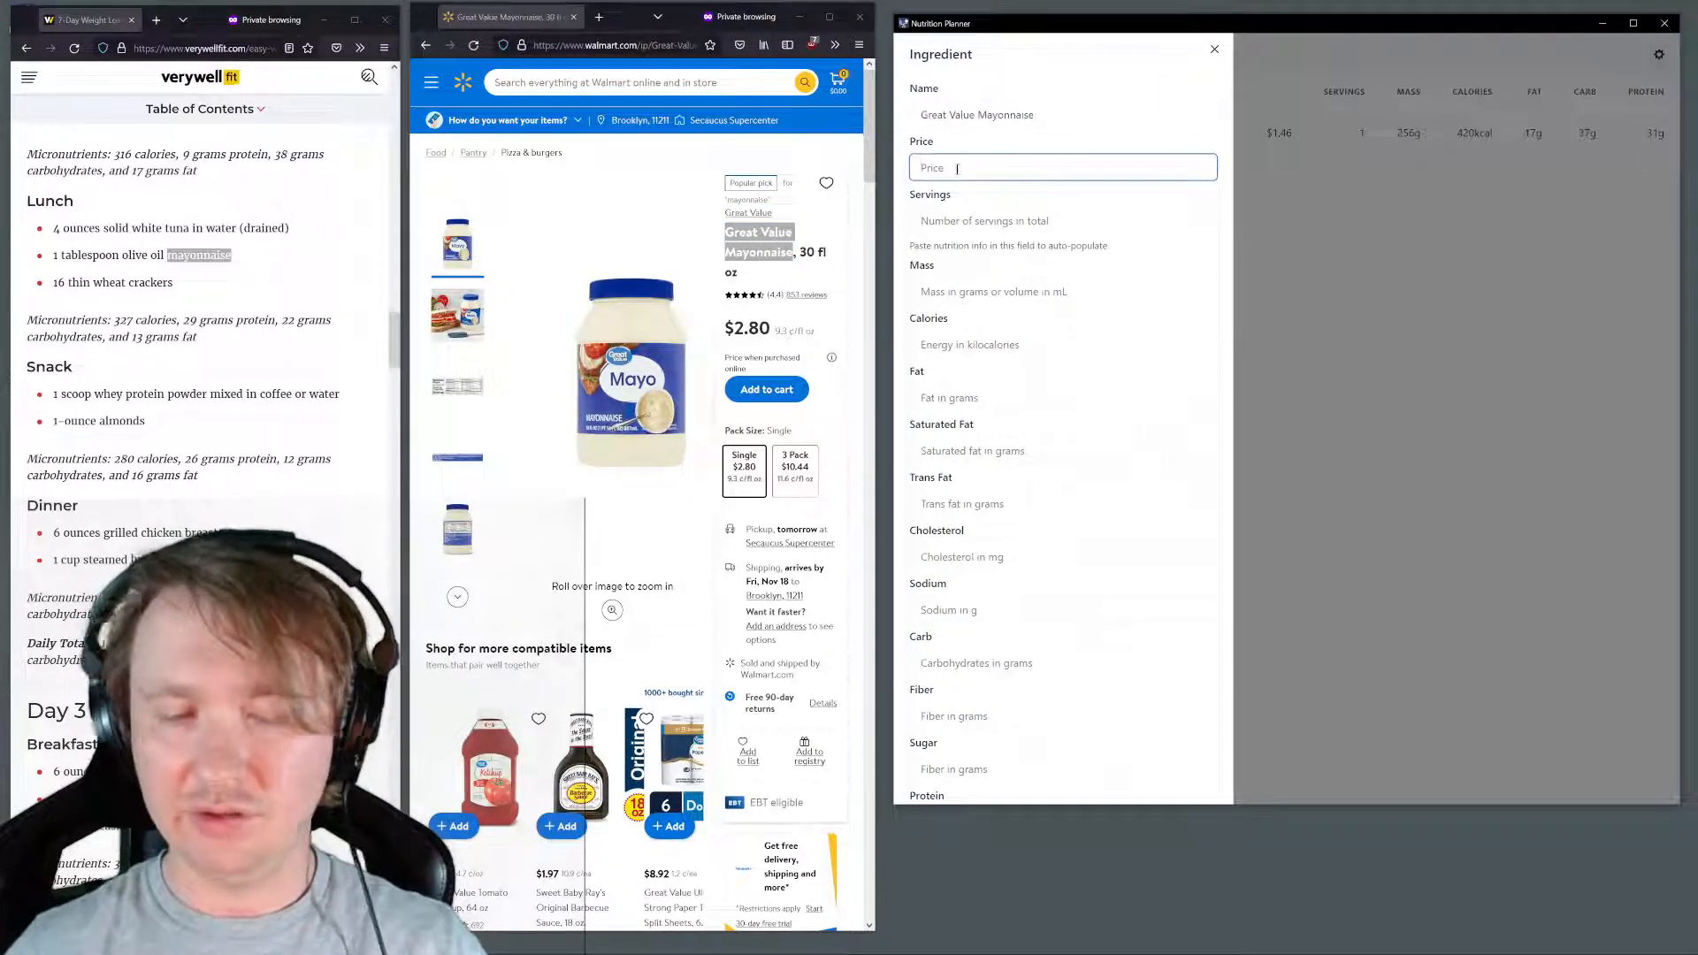
text(2.80)
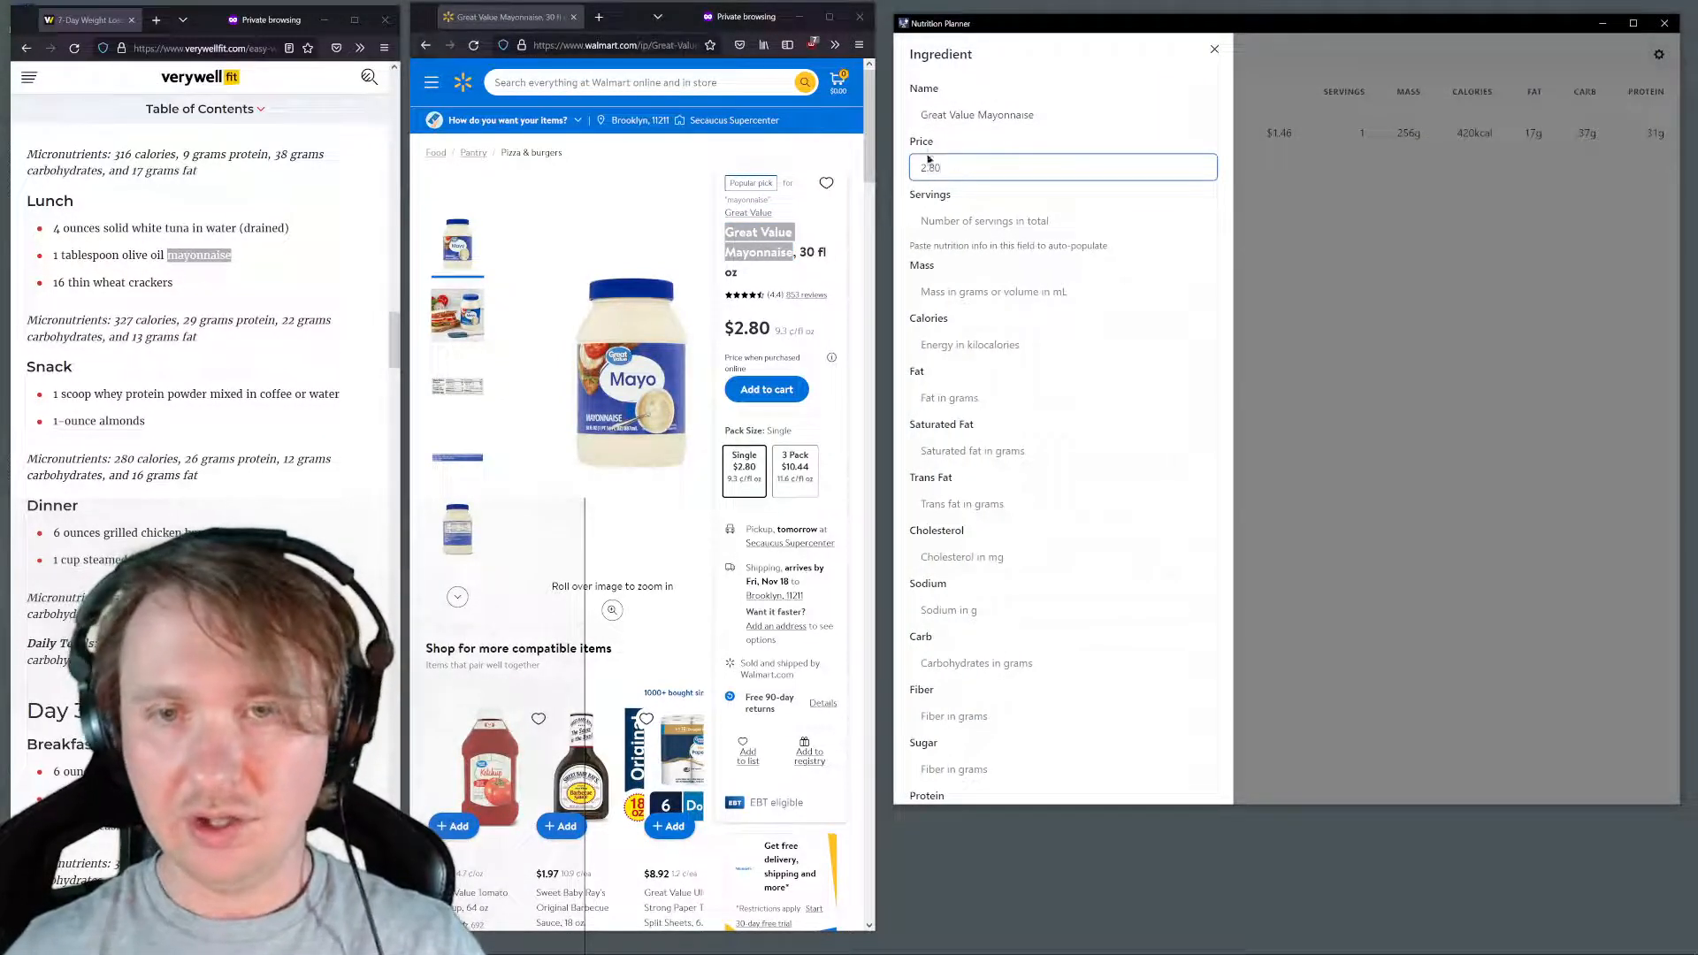
Fill the mayonnaise item's servings and nutrition values from the copied Walmart nutrition facts and submit it
scroll(696, 311, down, 3)
scroll(695, 311, down, 10)
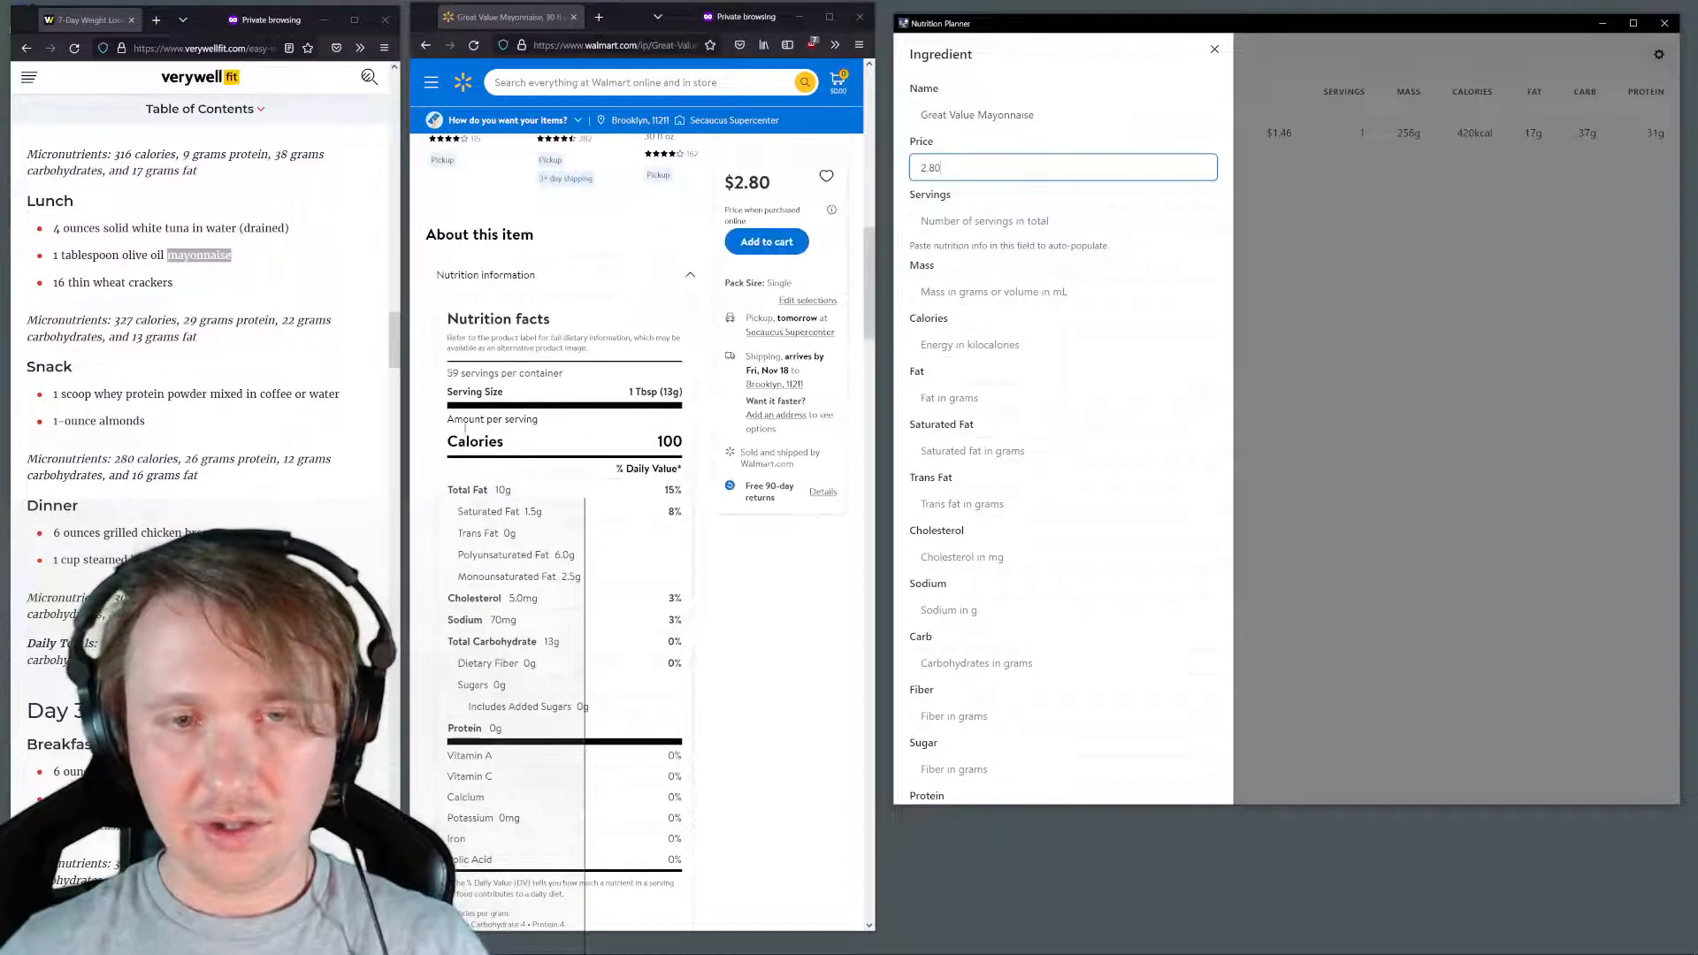
drag(448, 315, 673, 733)
key(ctrl+c)
click(1014, 226)
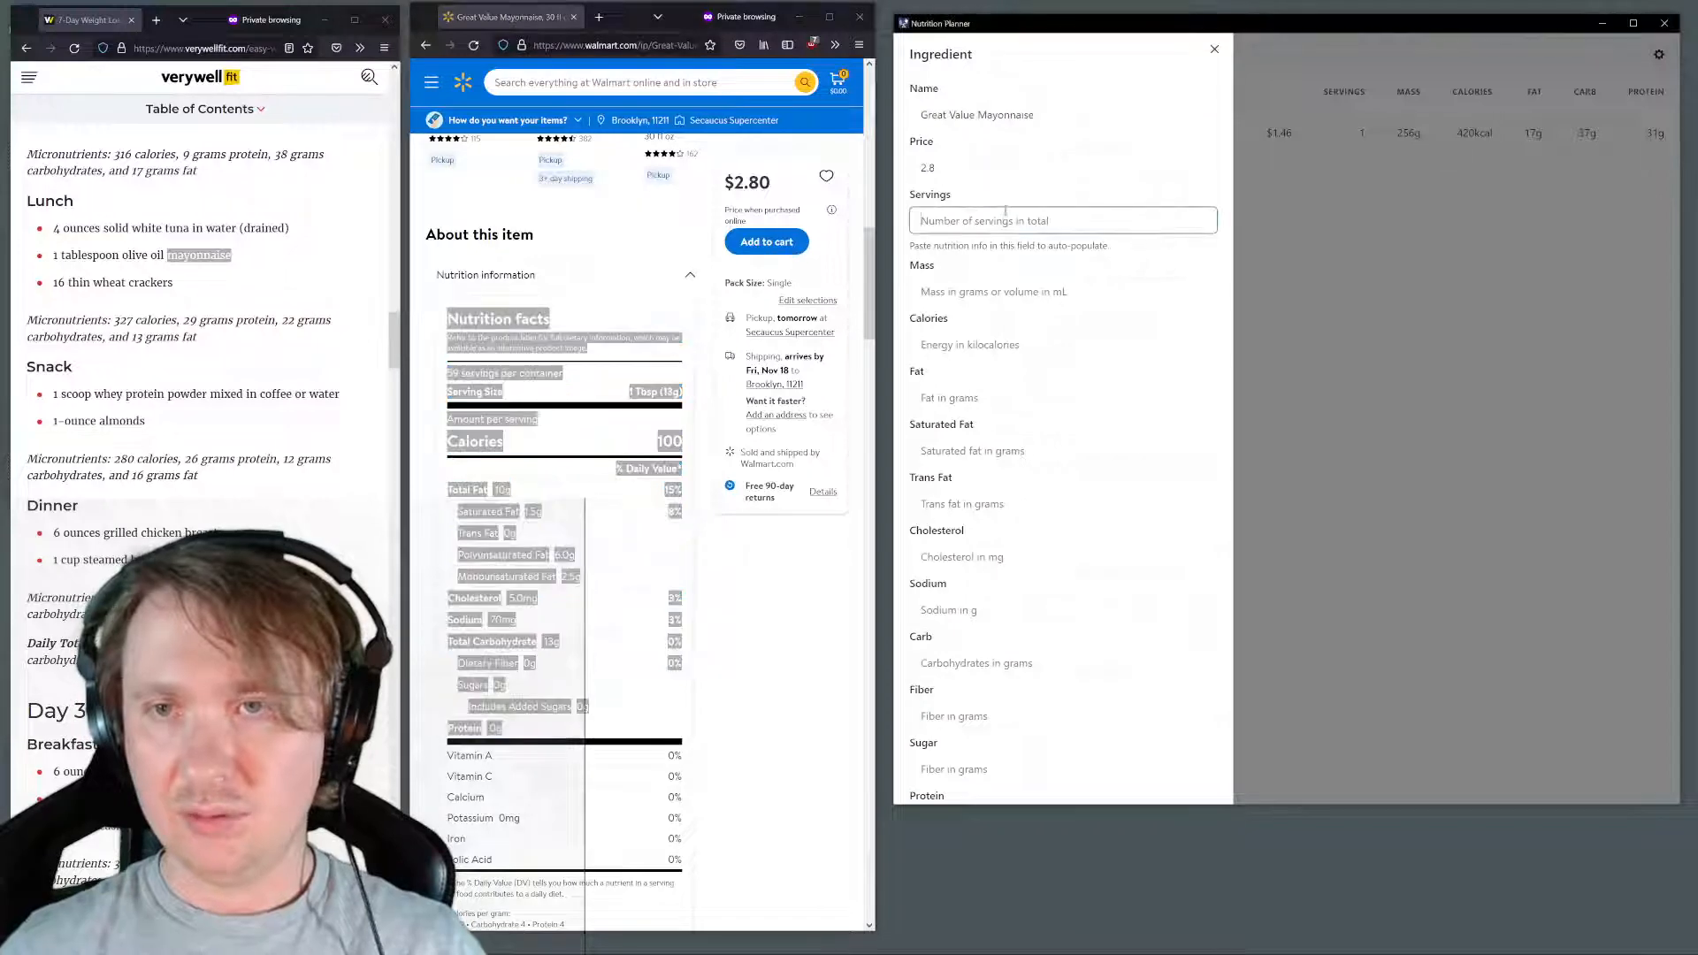
key(ctrl+v)
scroll(1015, 232, down, 5)
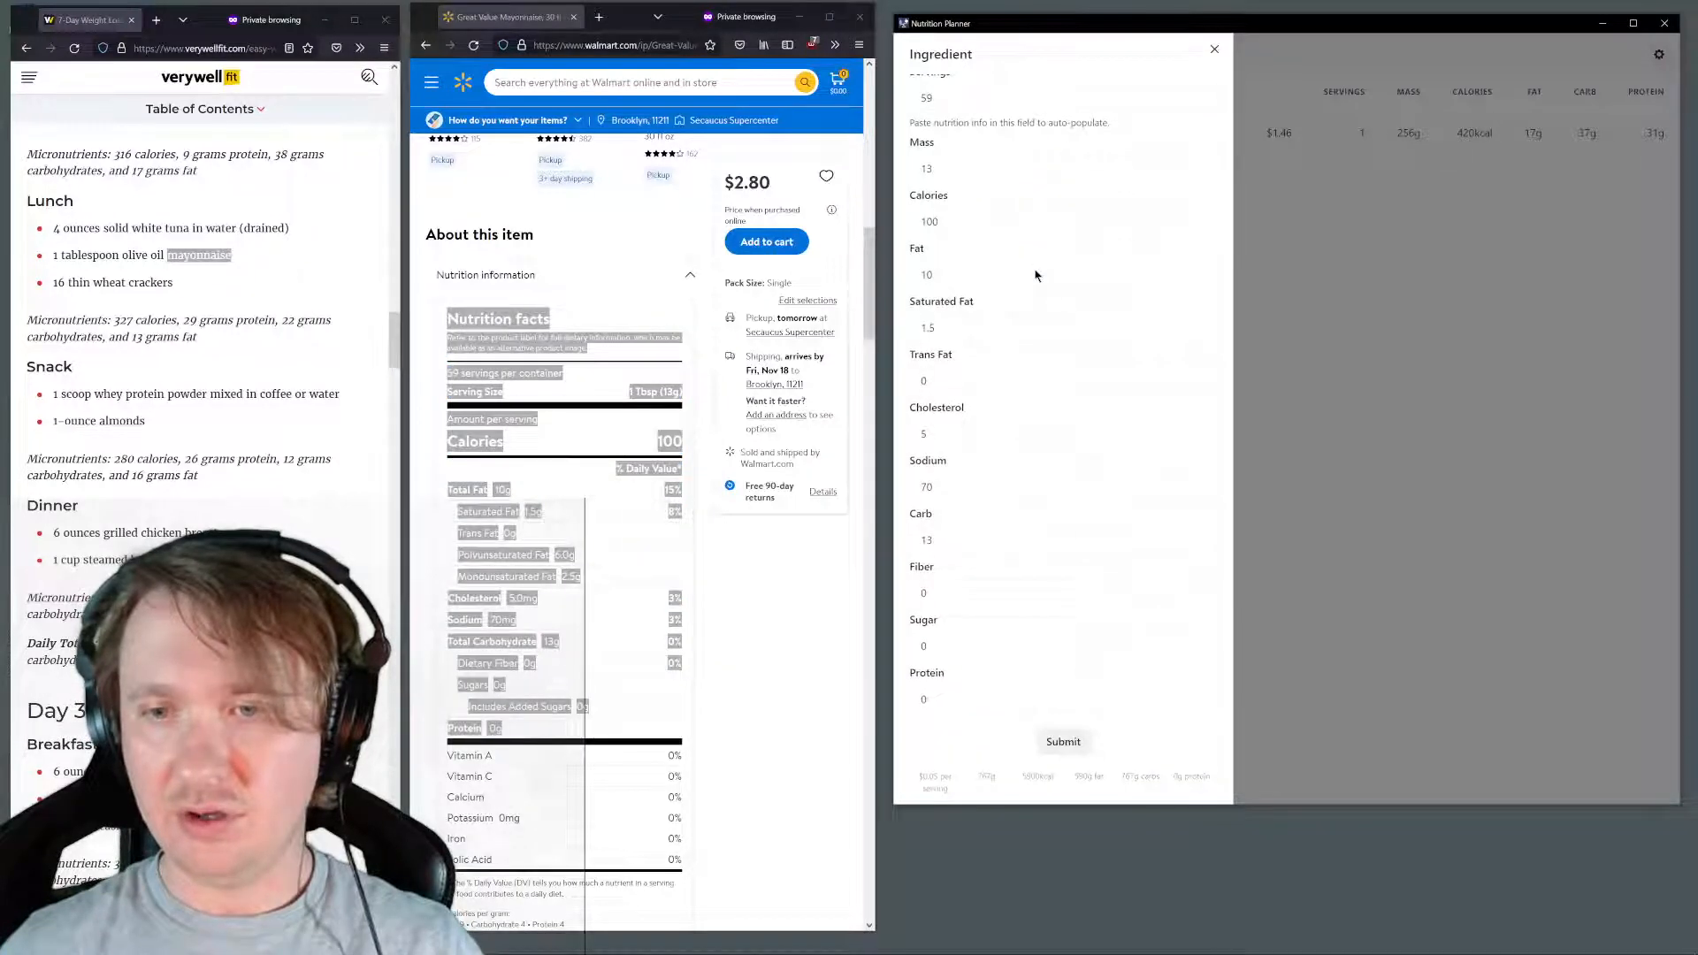
click(1058, 747)
Search Walmart for the lunch plan's "crackers" and open the Premium Original Saltine Crackers, 16 oz product
double_click(151, 282)
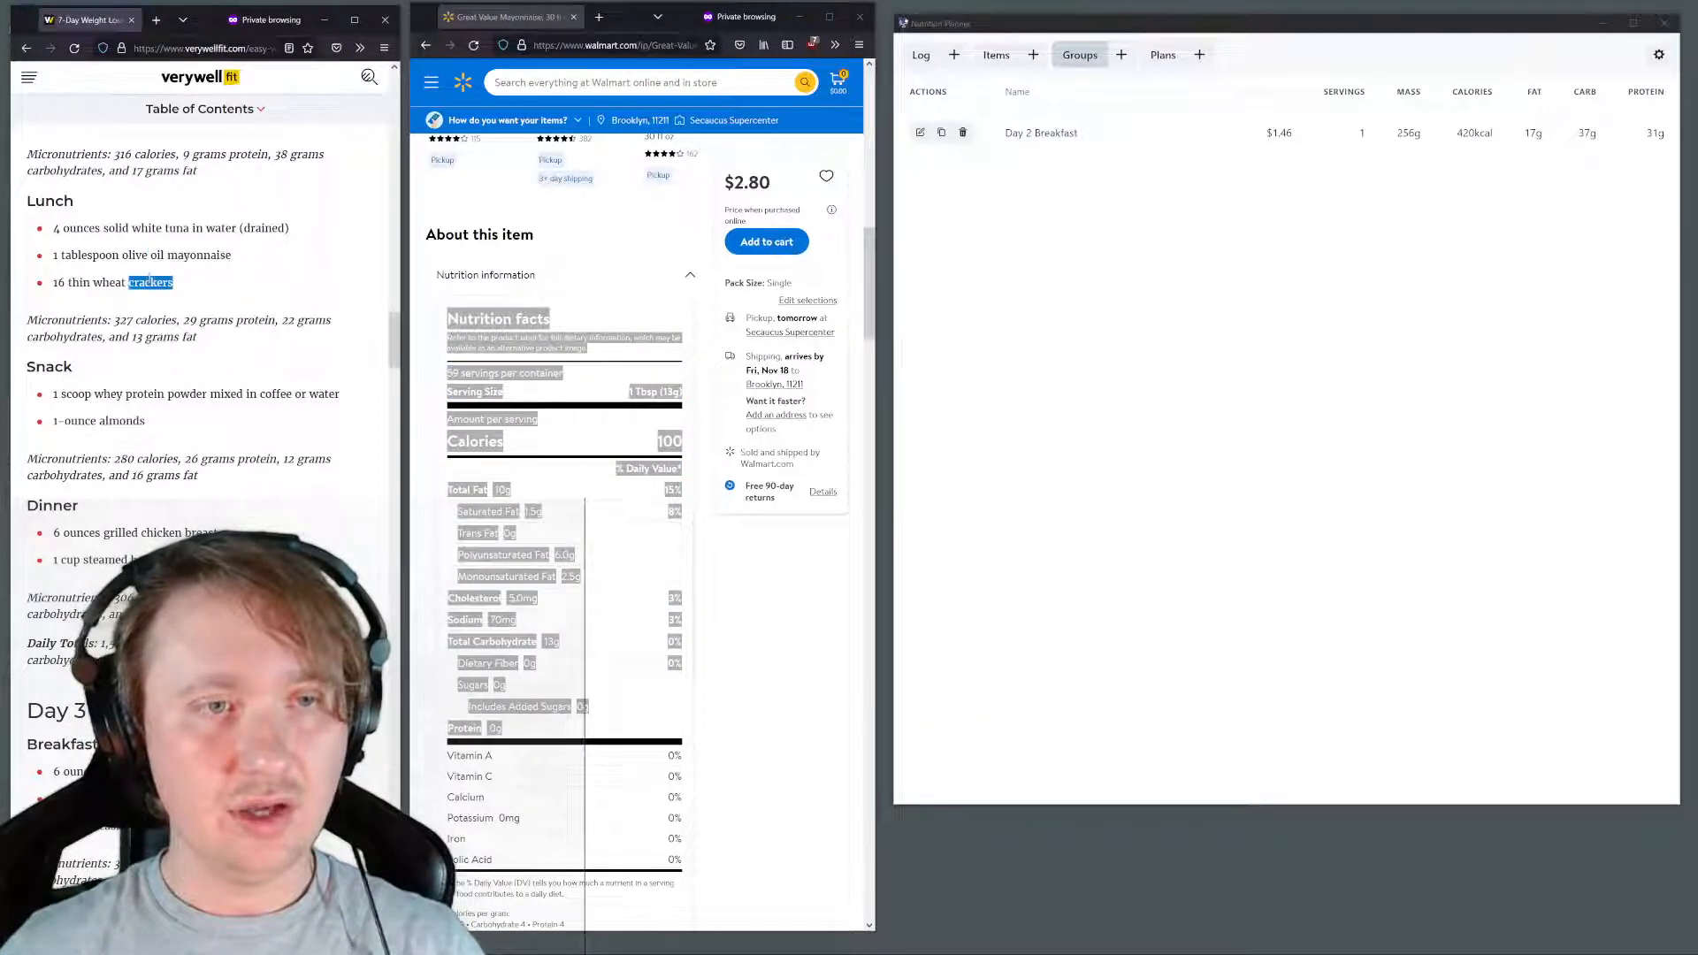
click(186, 286)
double_click(151, 282)
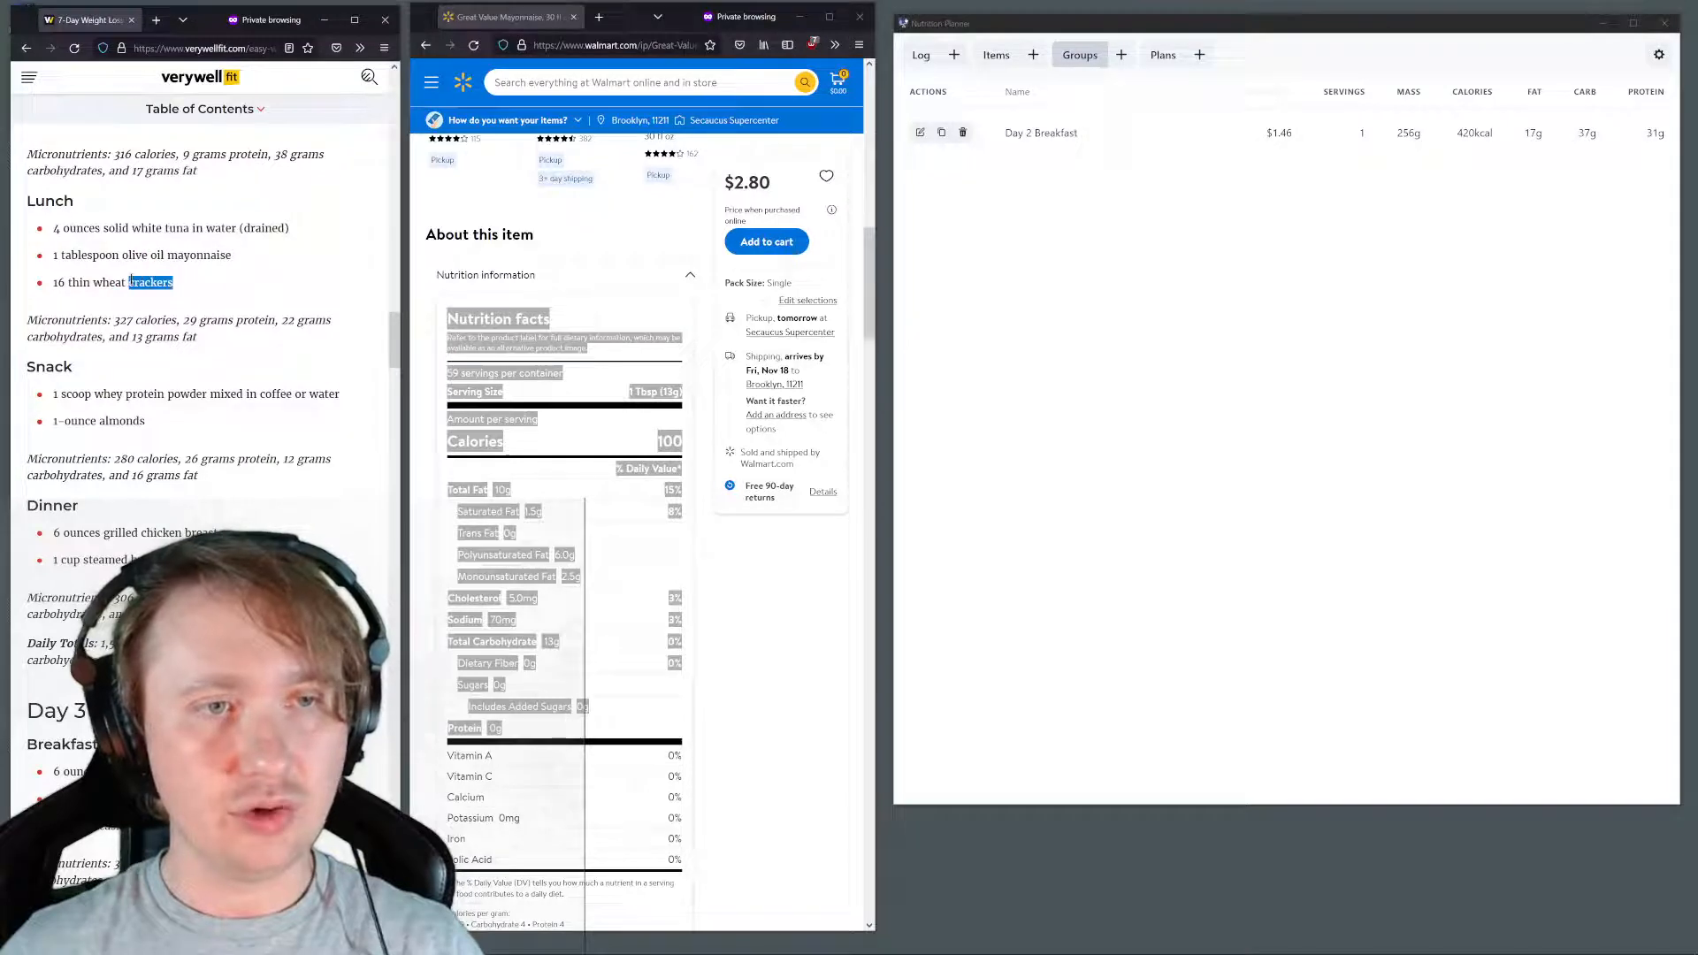
click(685, 81)
key(ctrl+v)
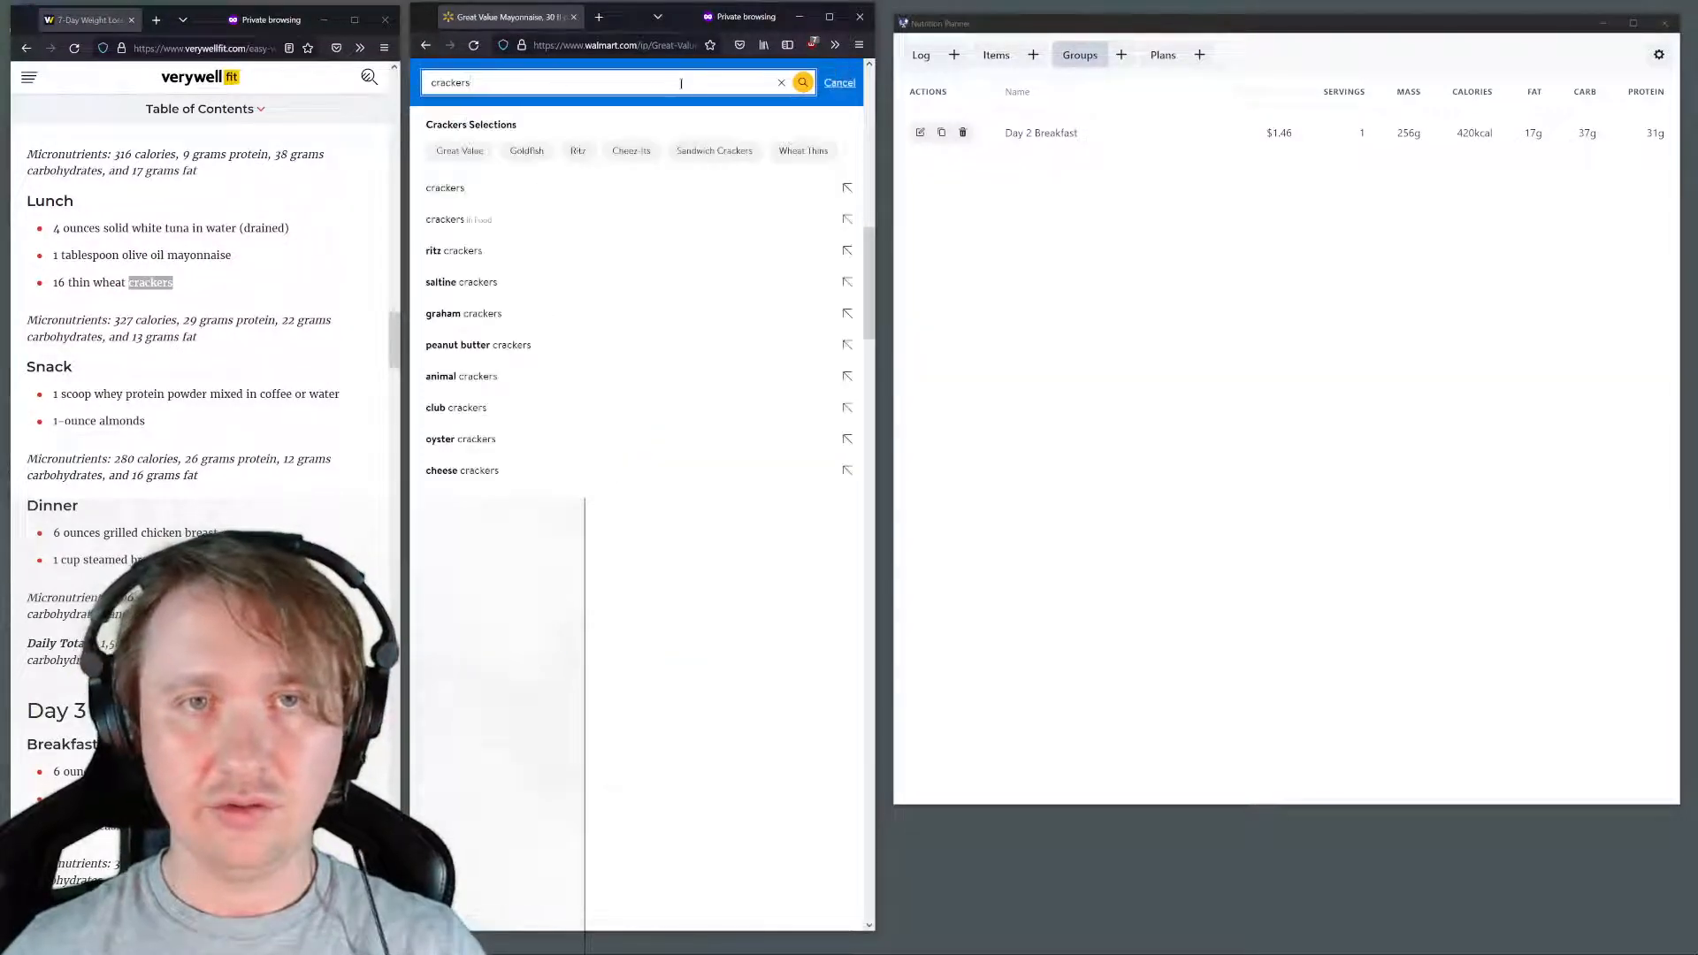
key(Return)
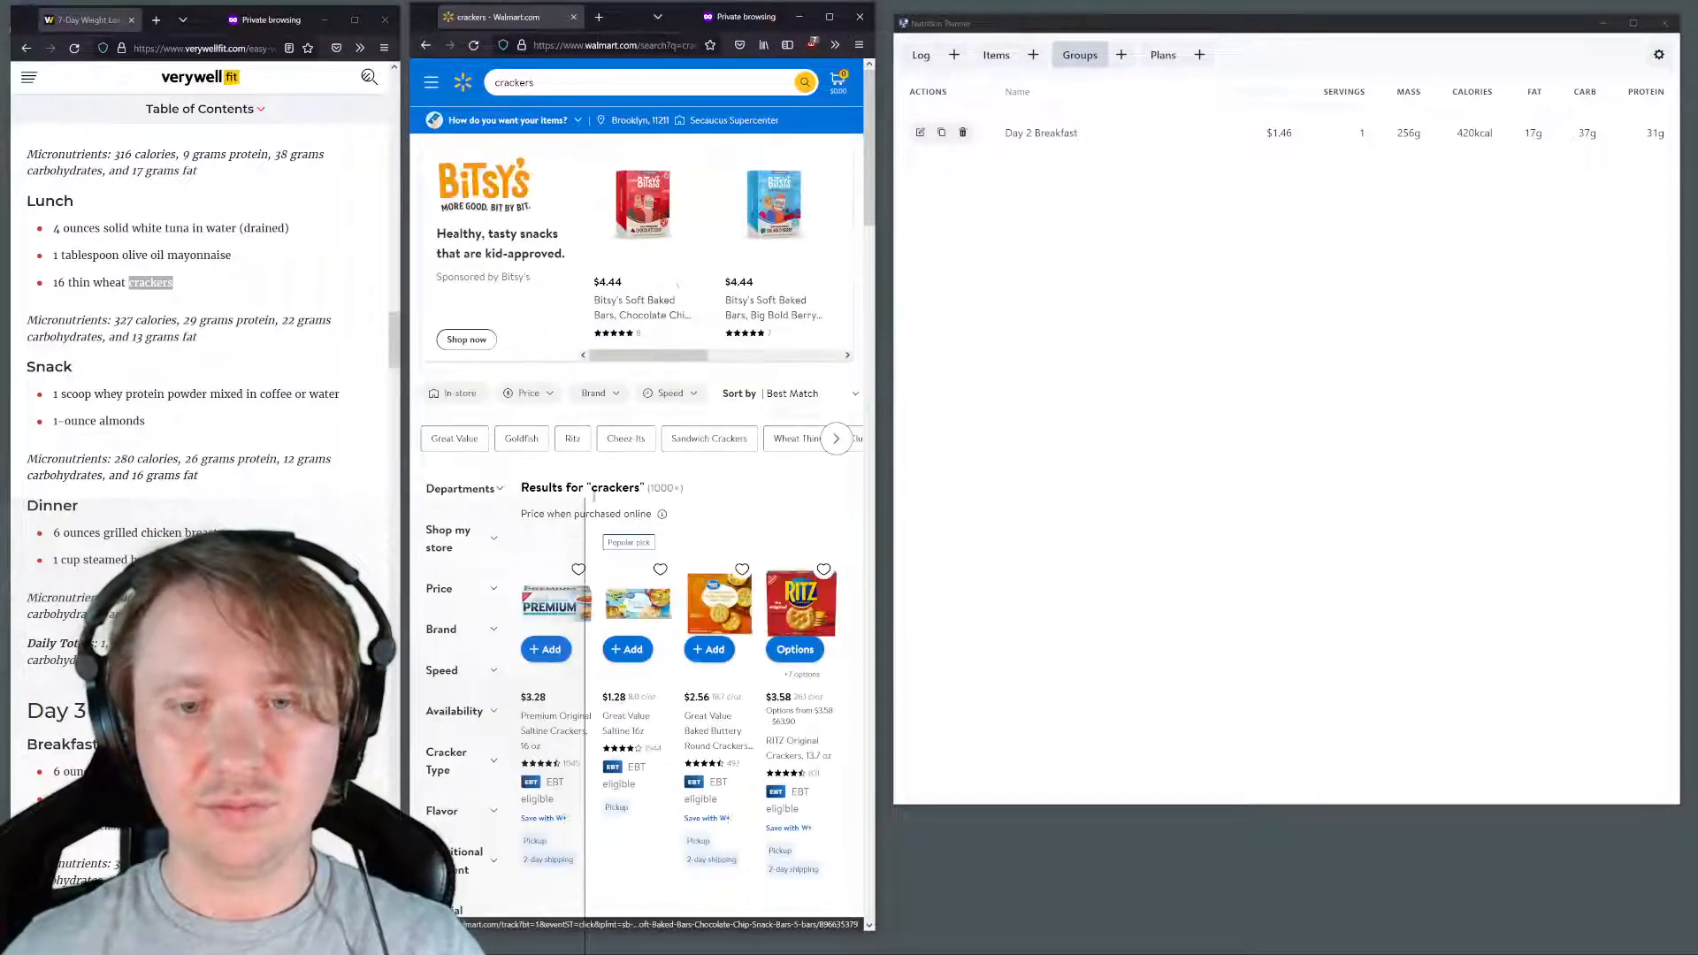
click(566, 593)
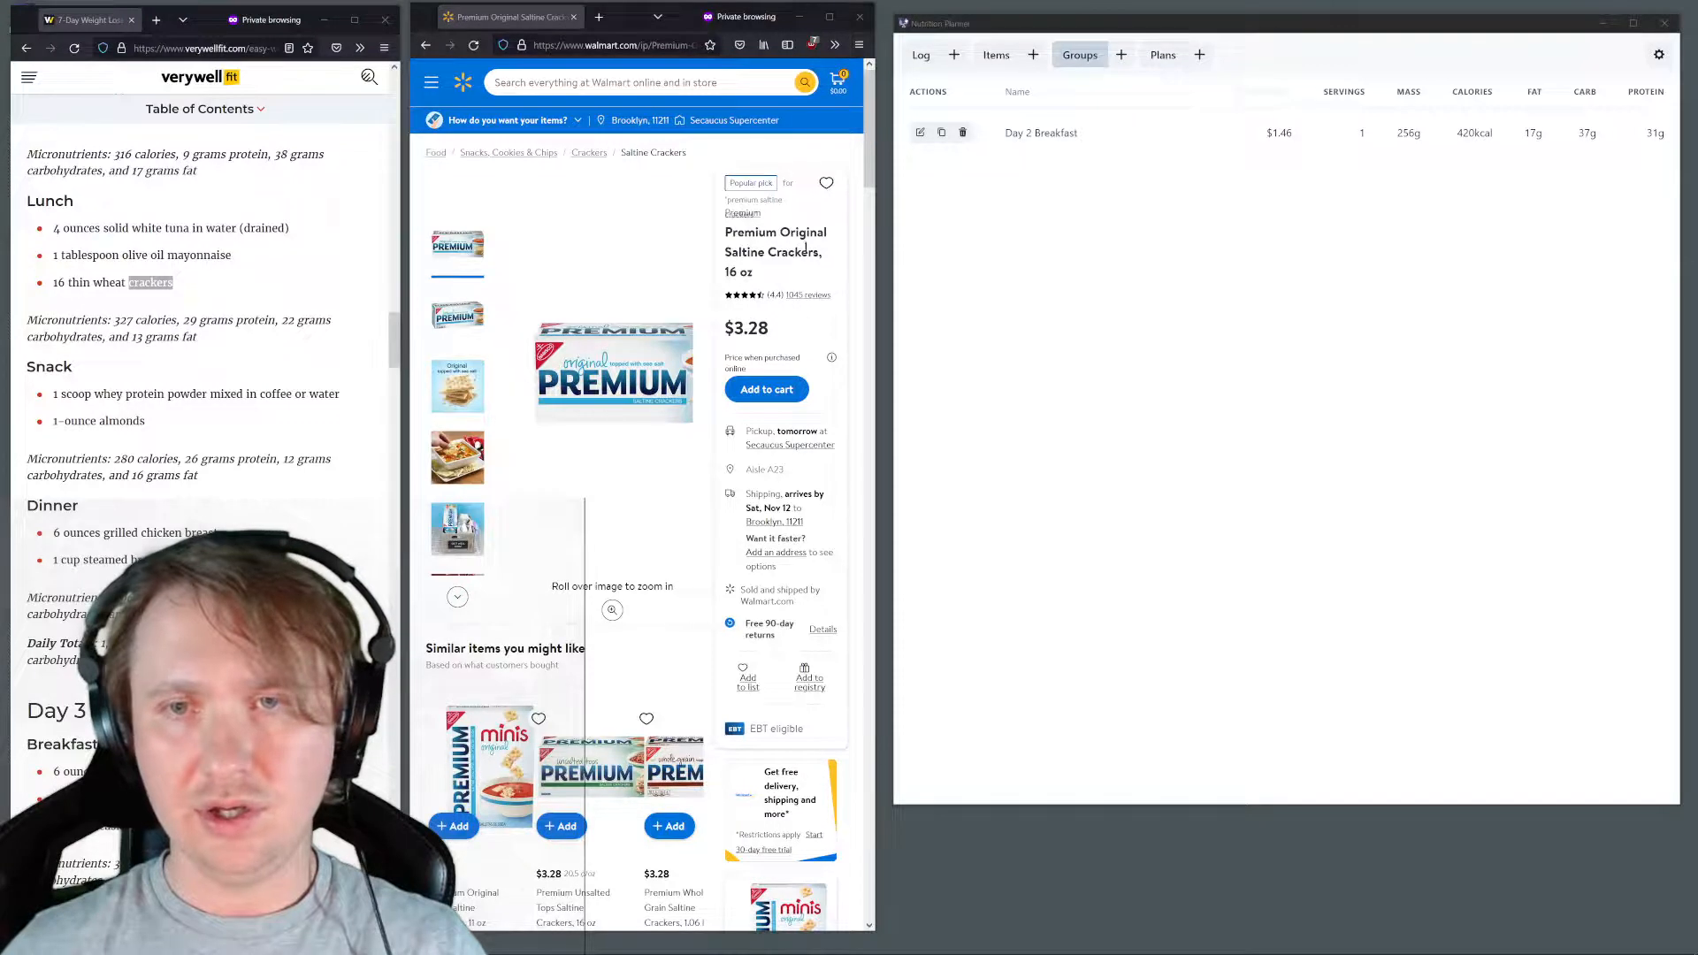
Start a new item named "Premium Original Saltine Crackers" with a price of 3.28
drag(819, 253, 721, 236)
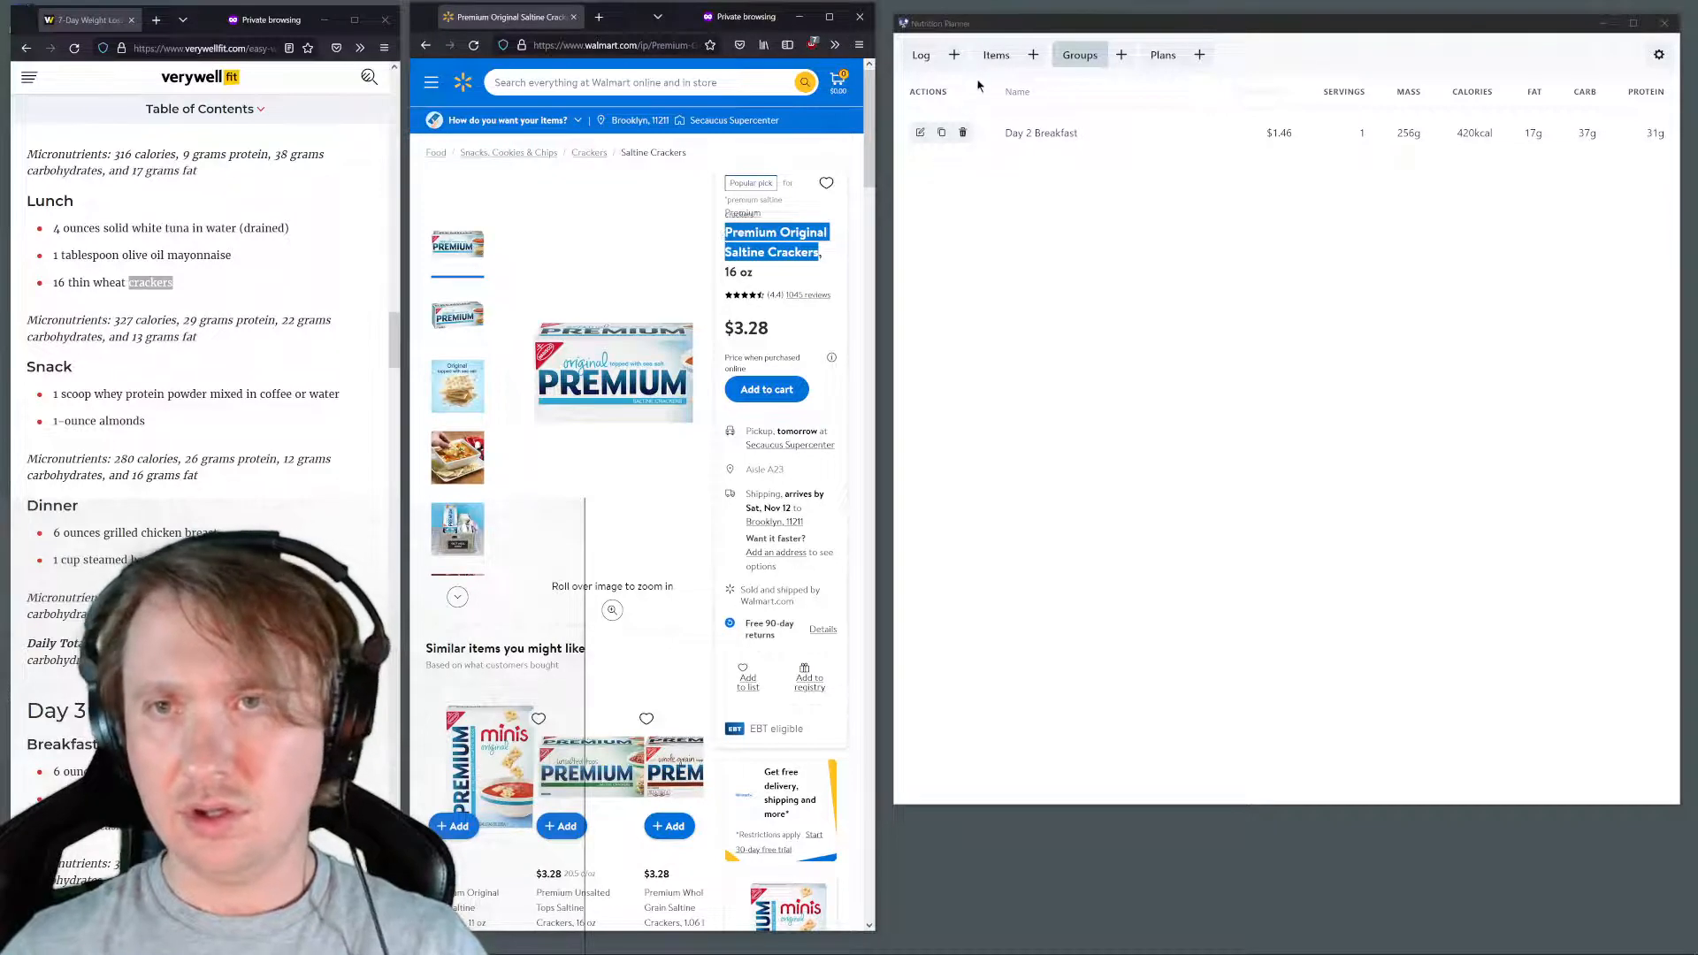
click(1033, 54)
click(1005, 106)
key(ctrl+v)
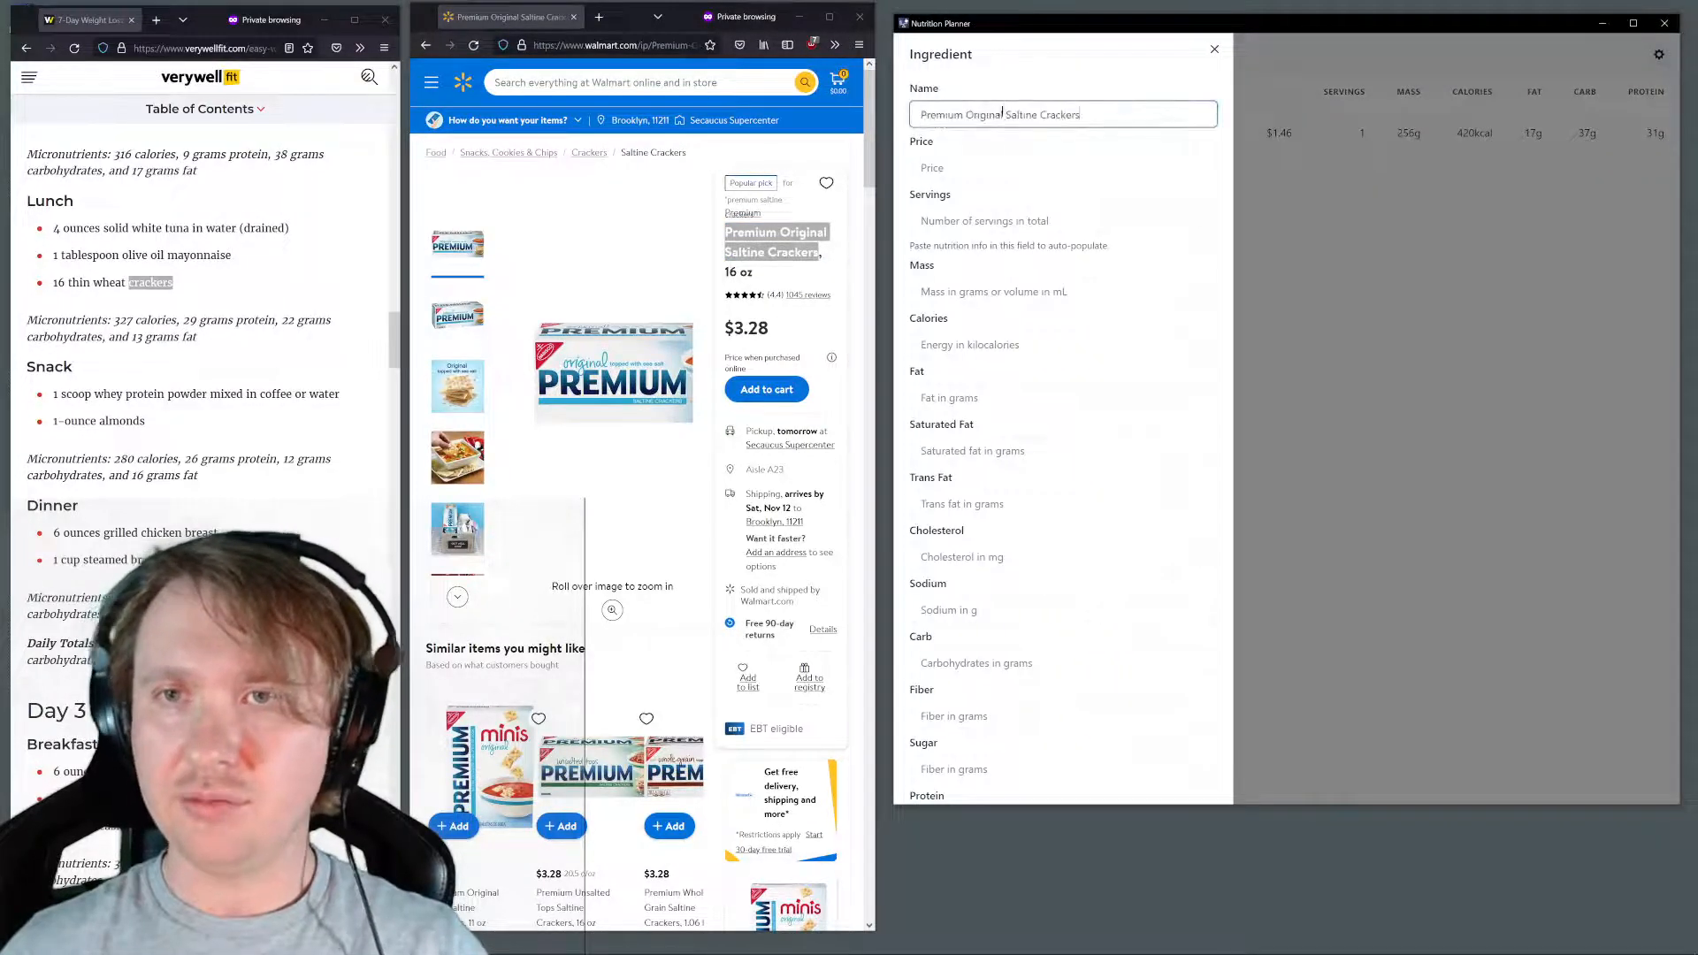
click(990, 166)
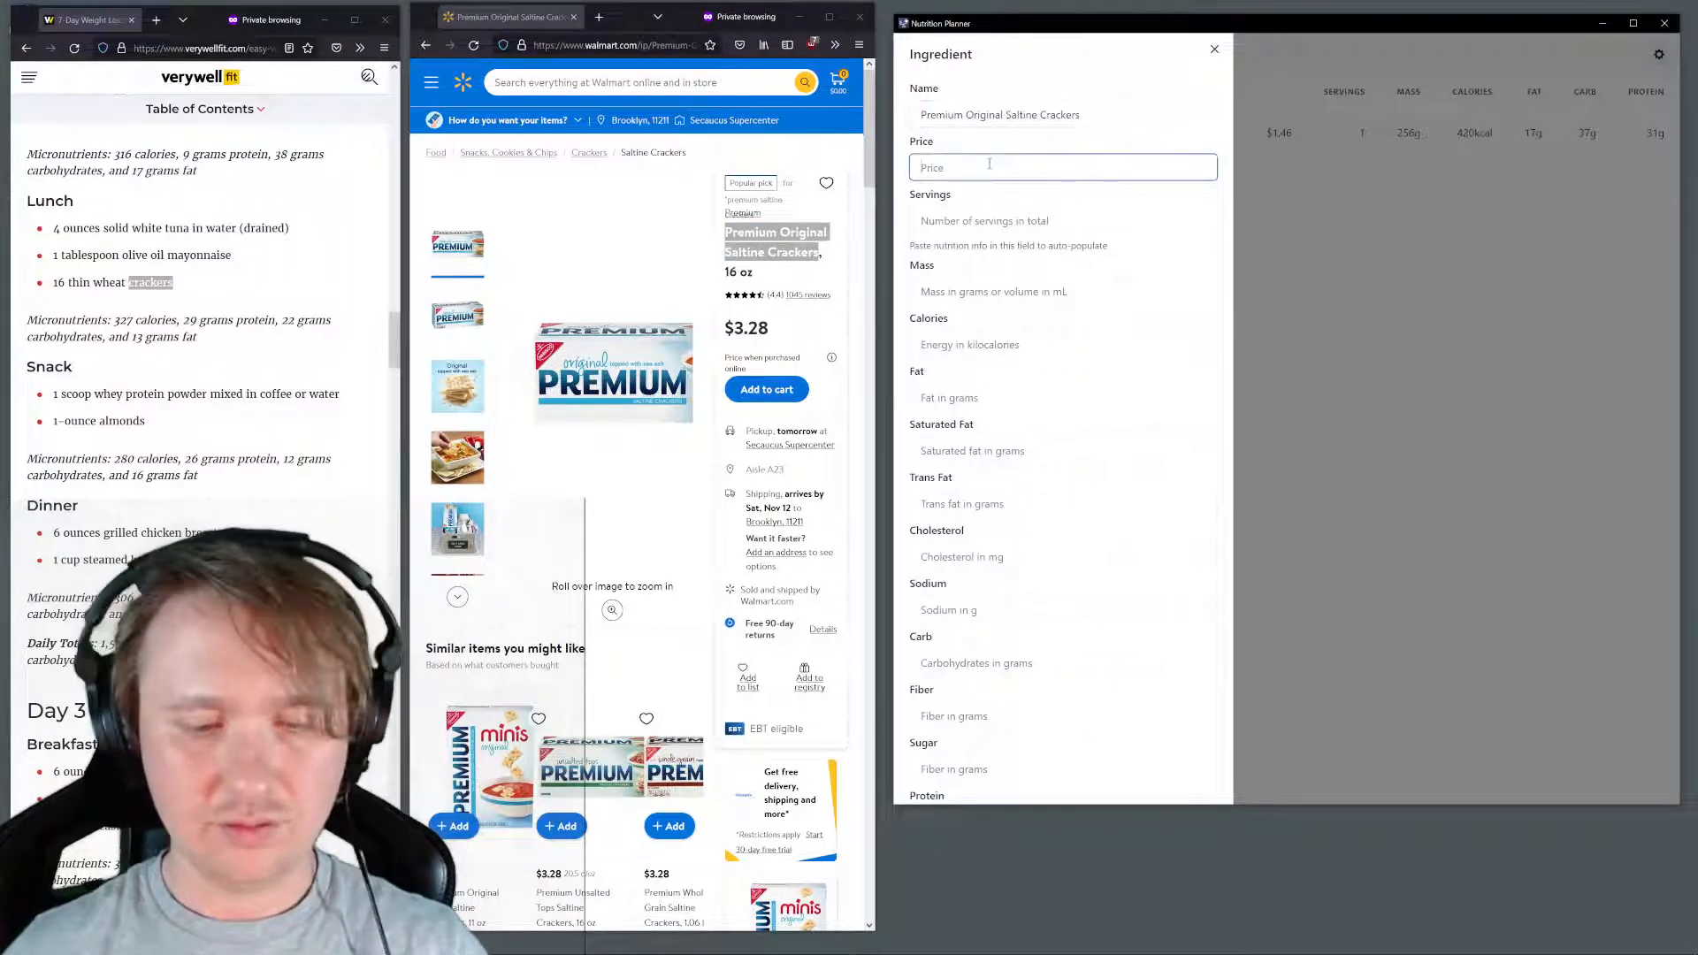
text(3.28)
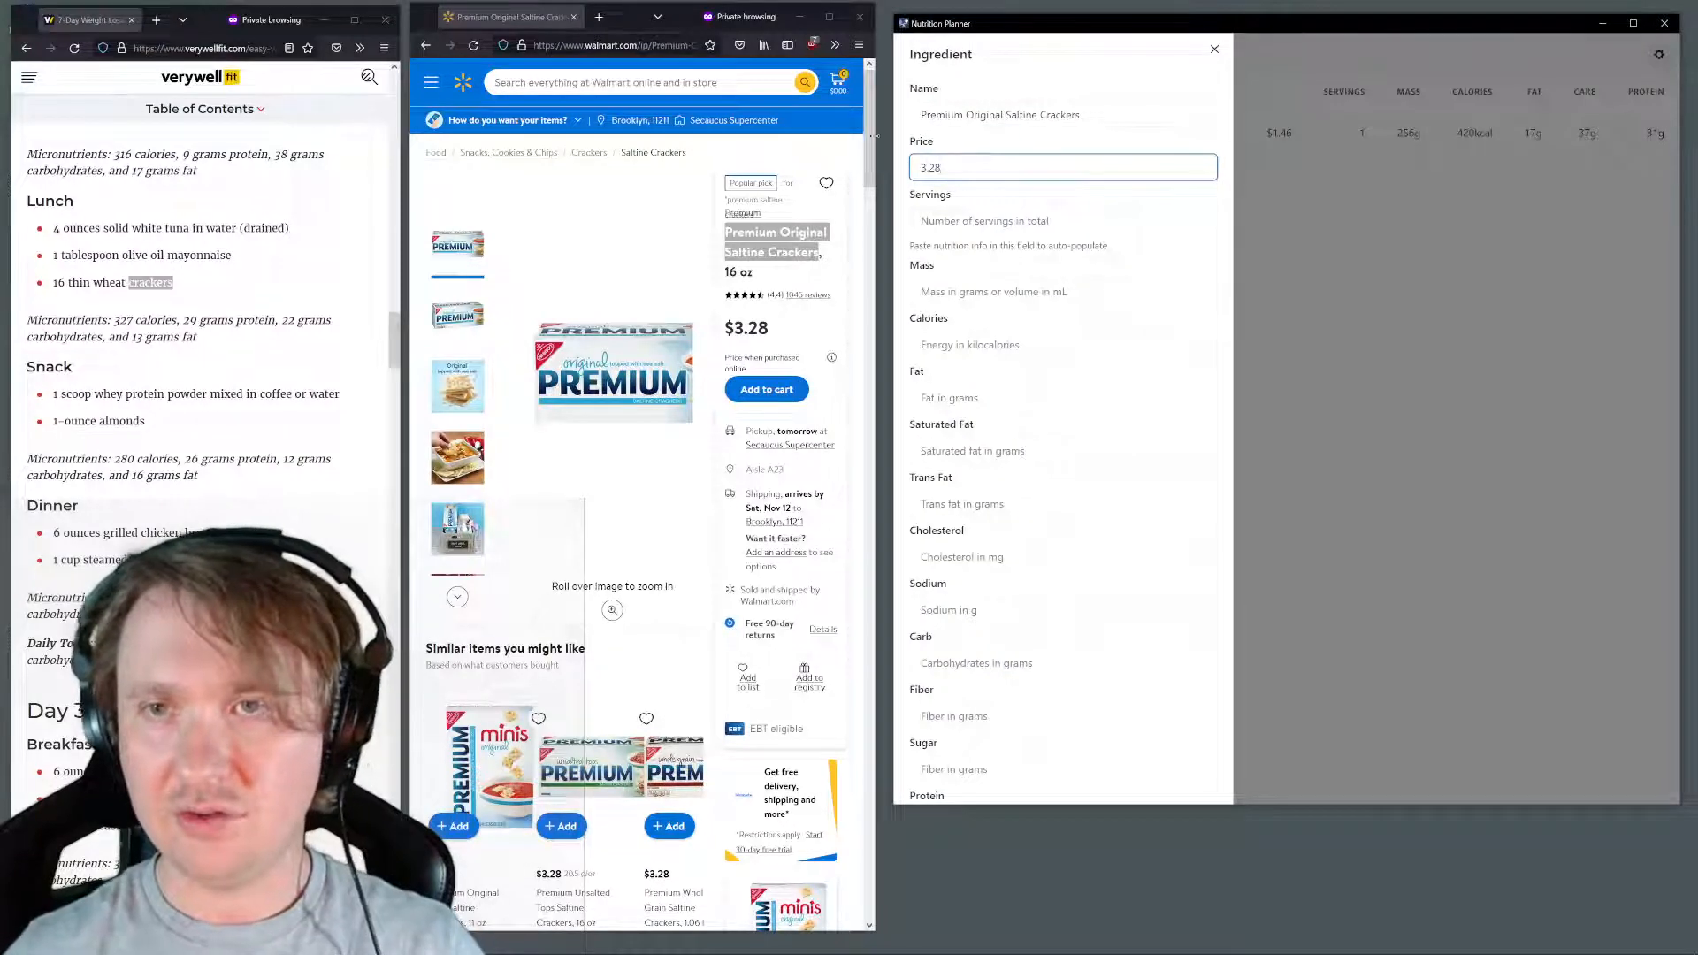
Fill the saltine crackers item's servings and nutrition values from the copied Walmart nutrition facts and submit it
click(972, 220)
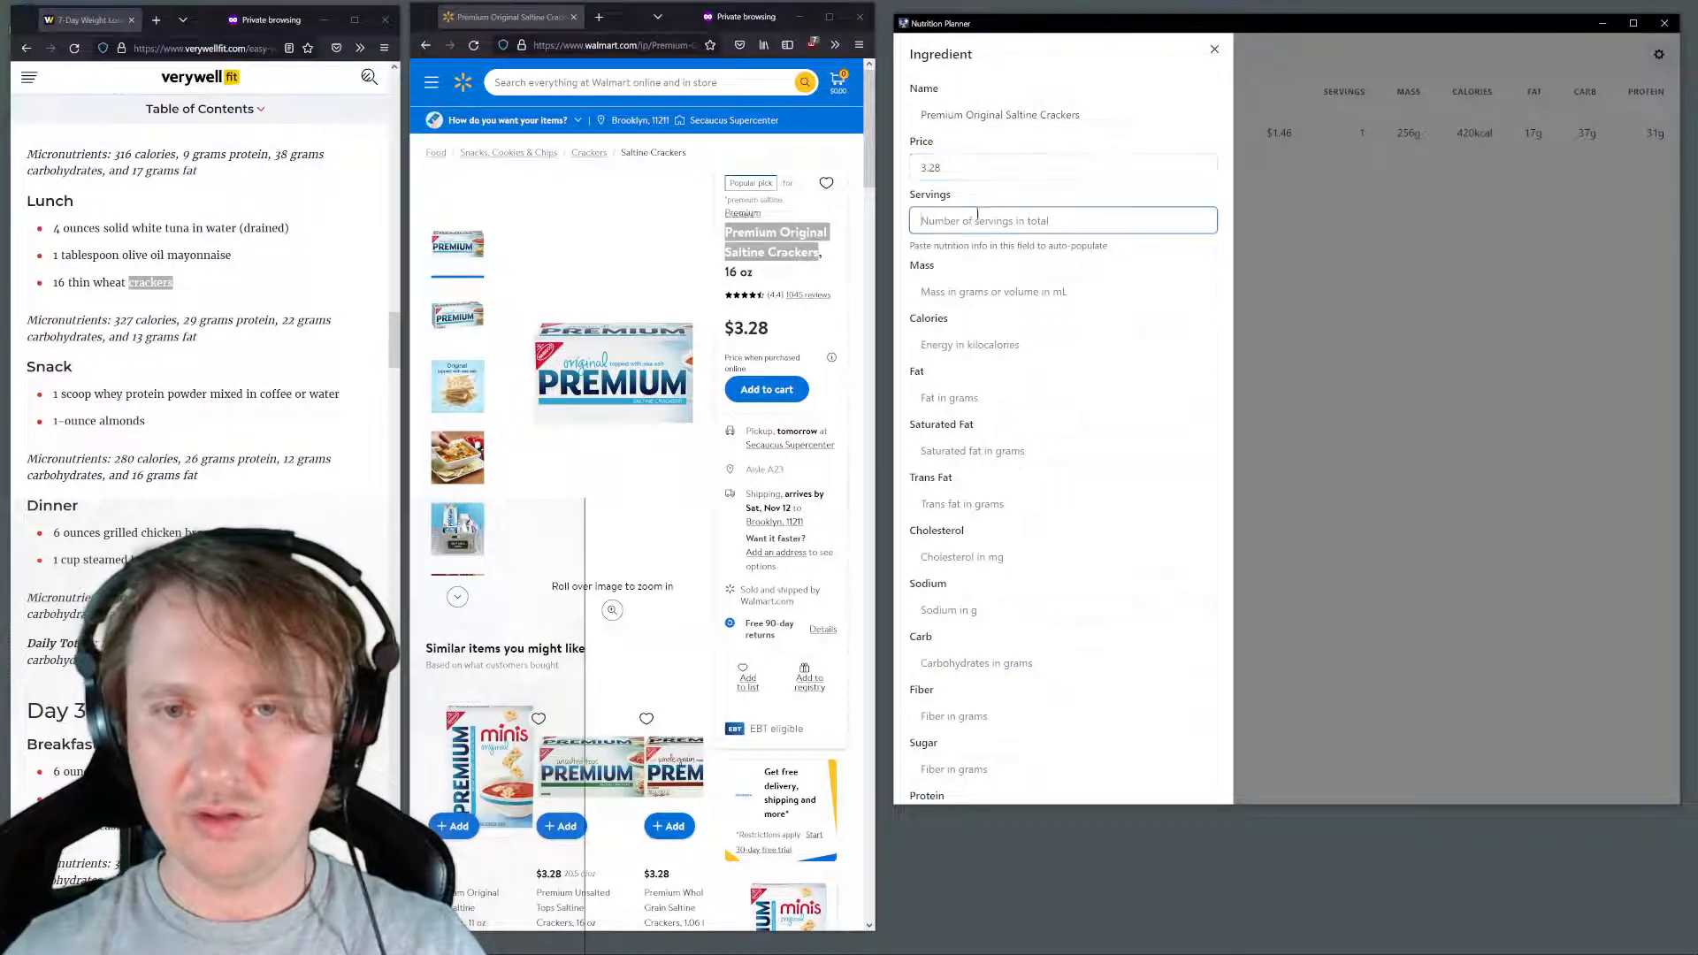
scroll(733, 367, down, 3)
scroll(733, 366, down, 12)
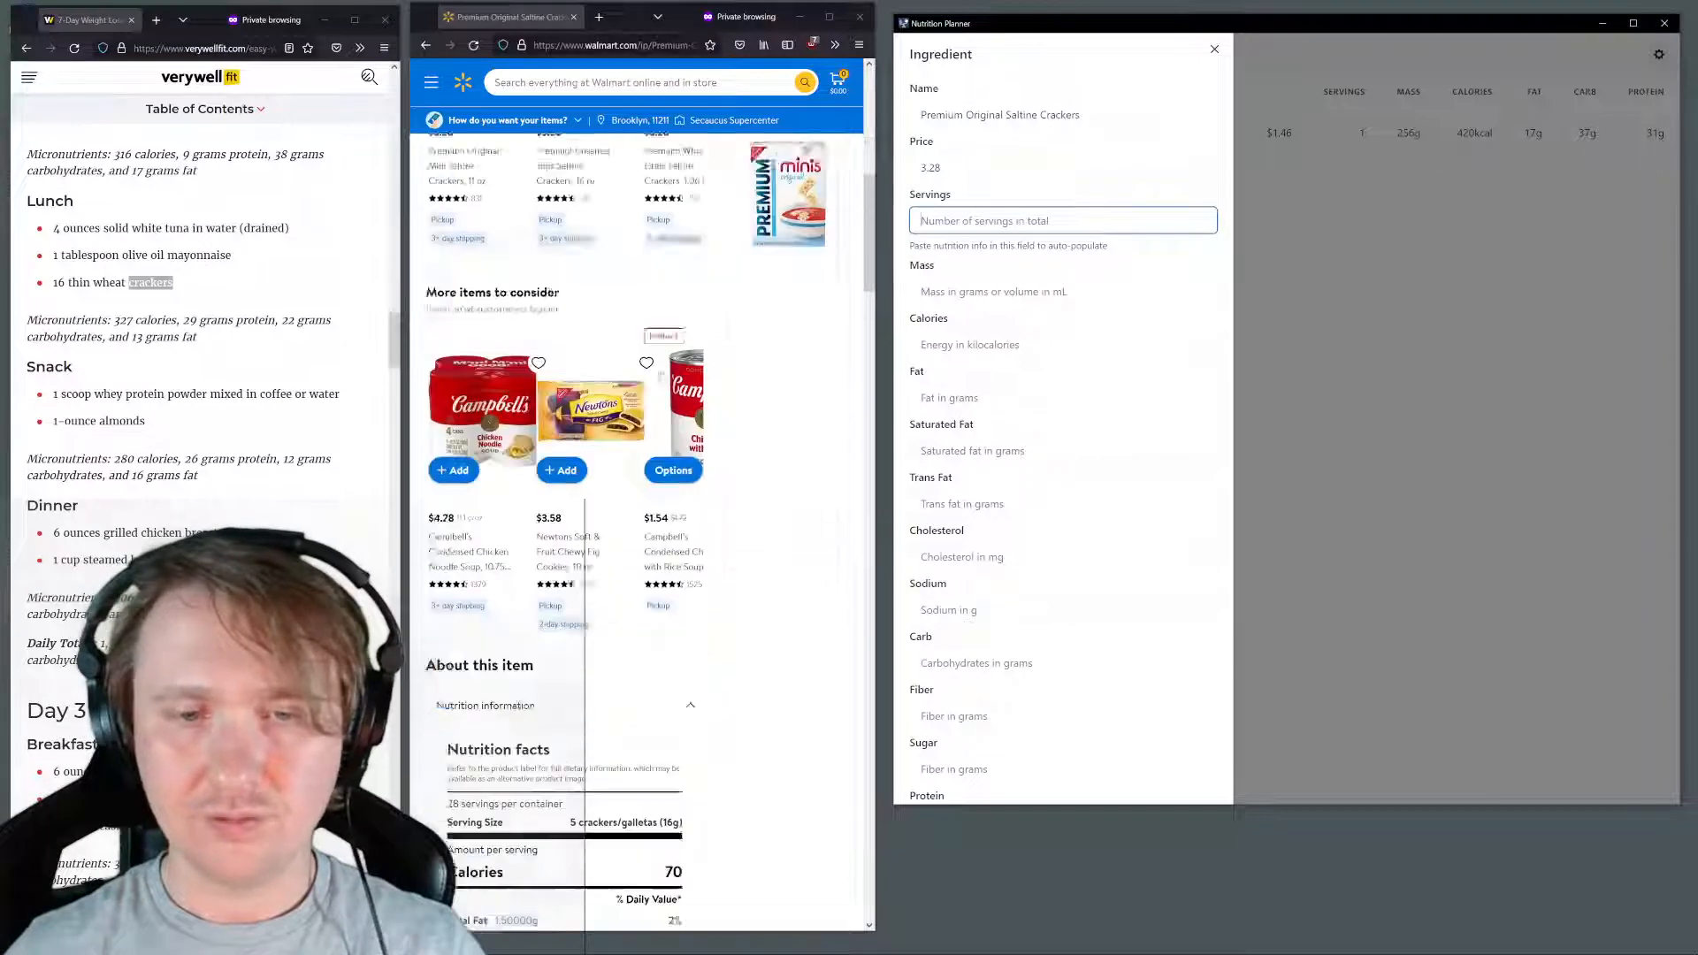
drag(449, 250, 681, 795)
key(ctrl+c)
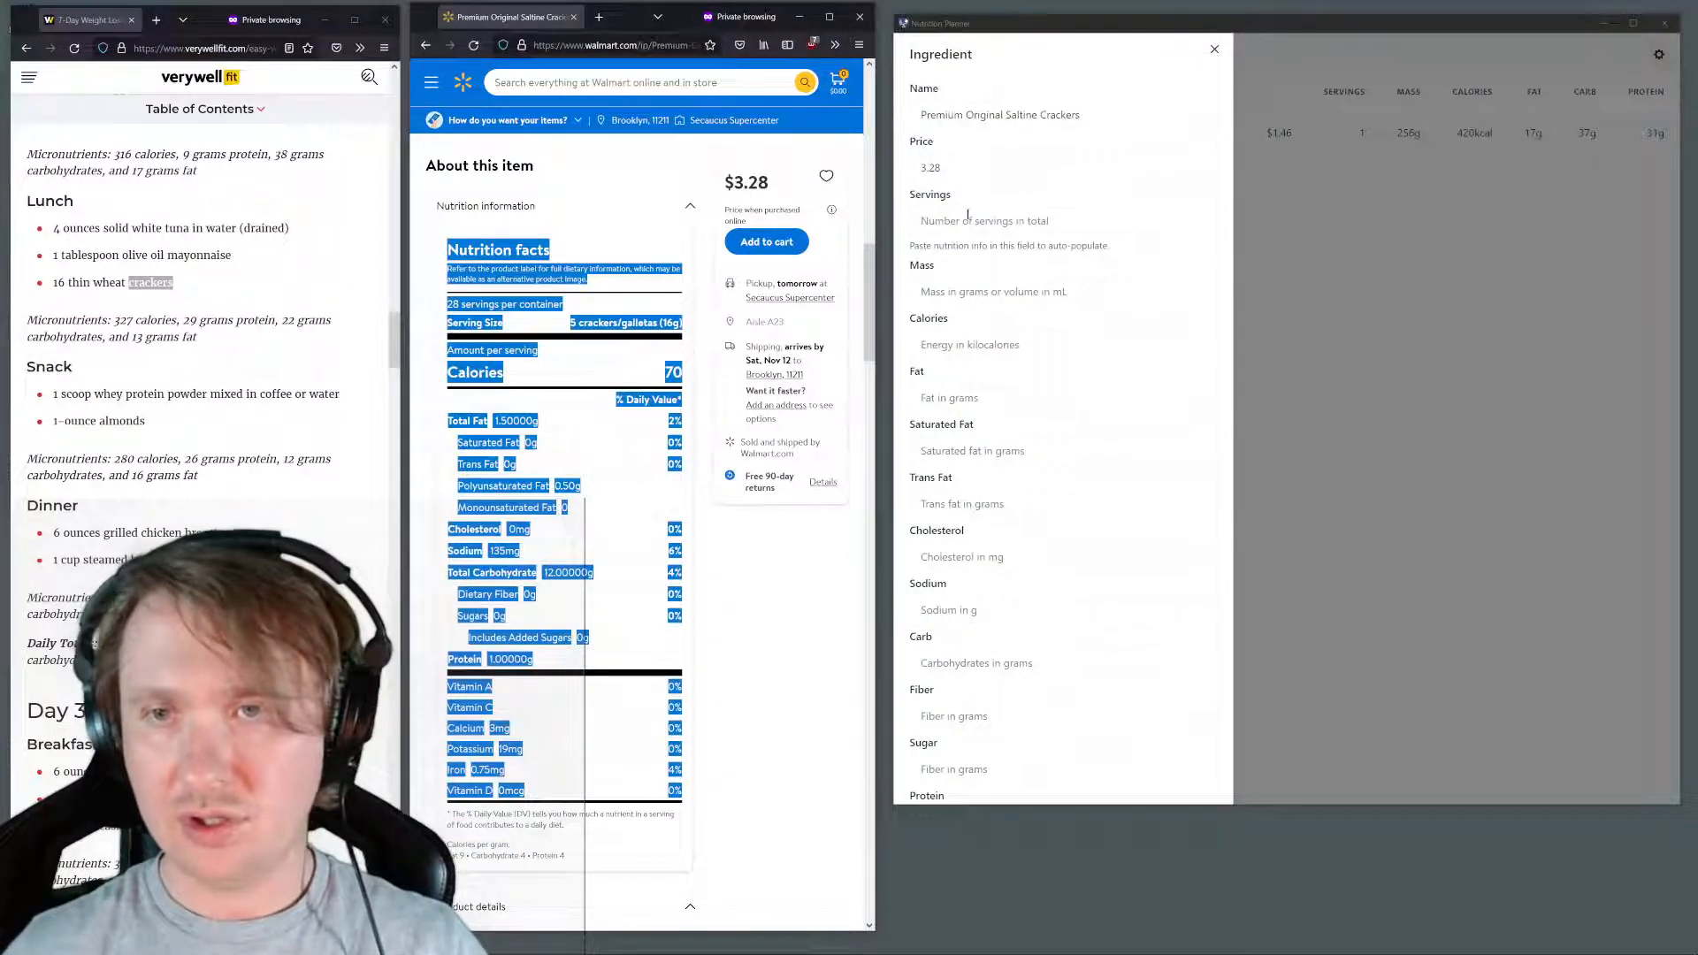
click(966, 219)
key(ctrl+v)
scroll(1042, 377, down, 1)
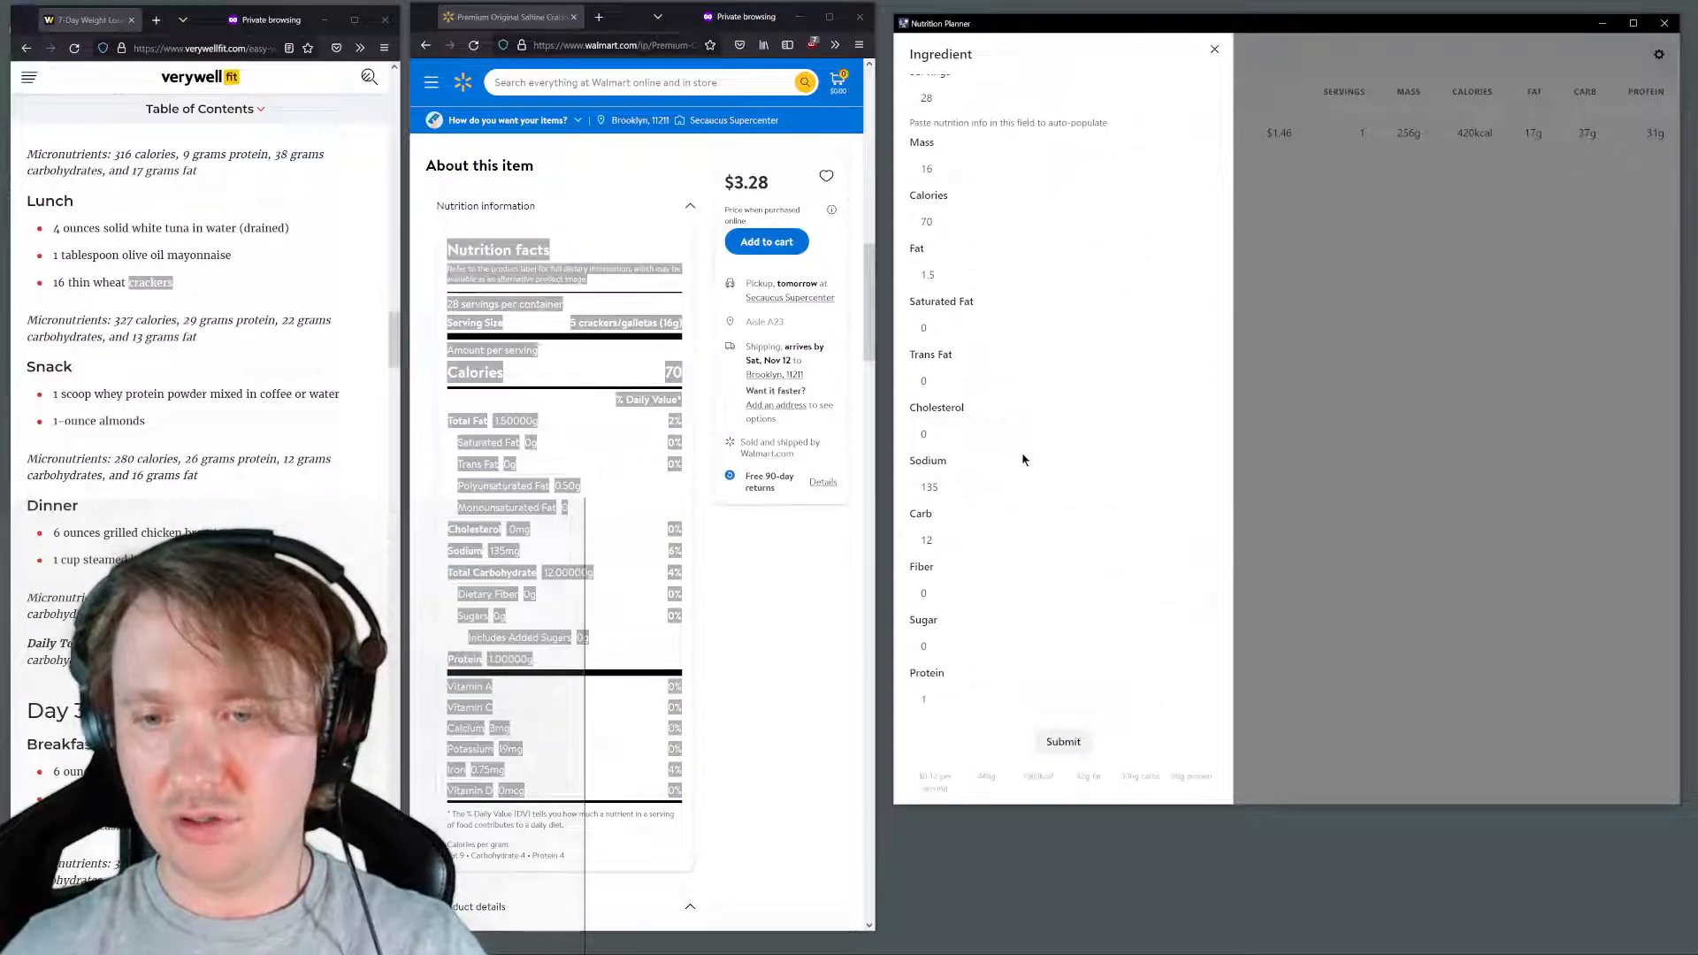
click(1062, 743)
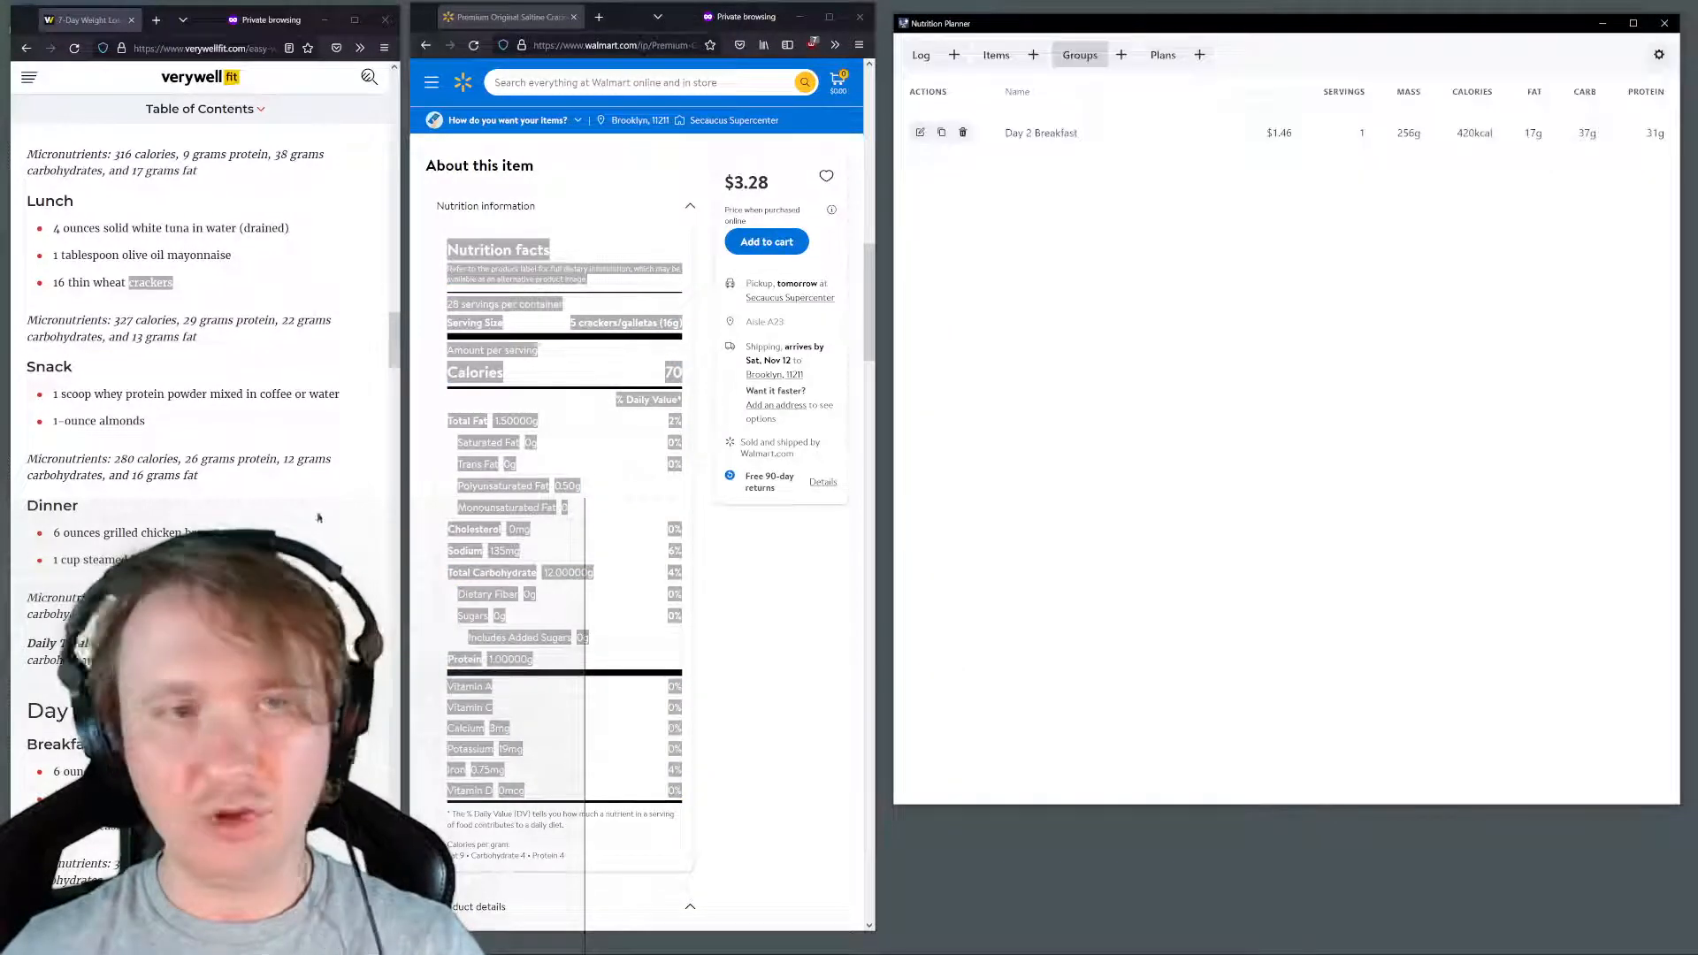
Start a new group named "Day 2 Lunch" with 1 serving
click(1121, 55)
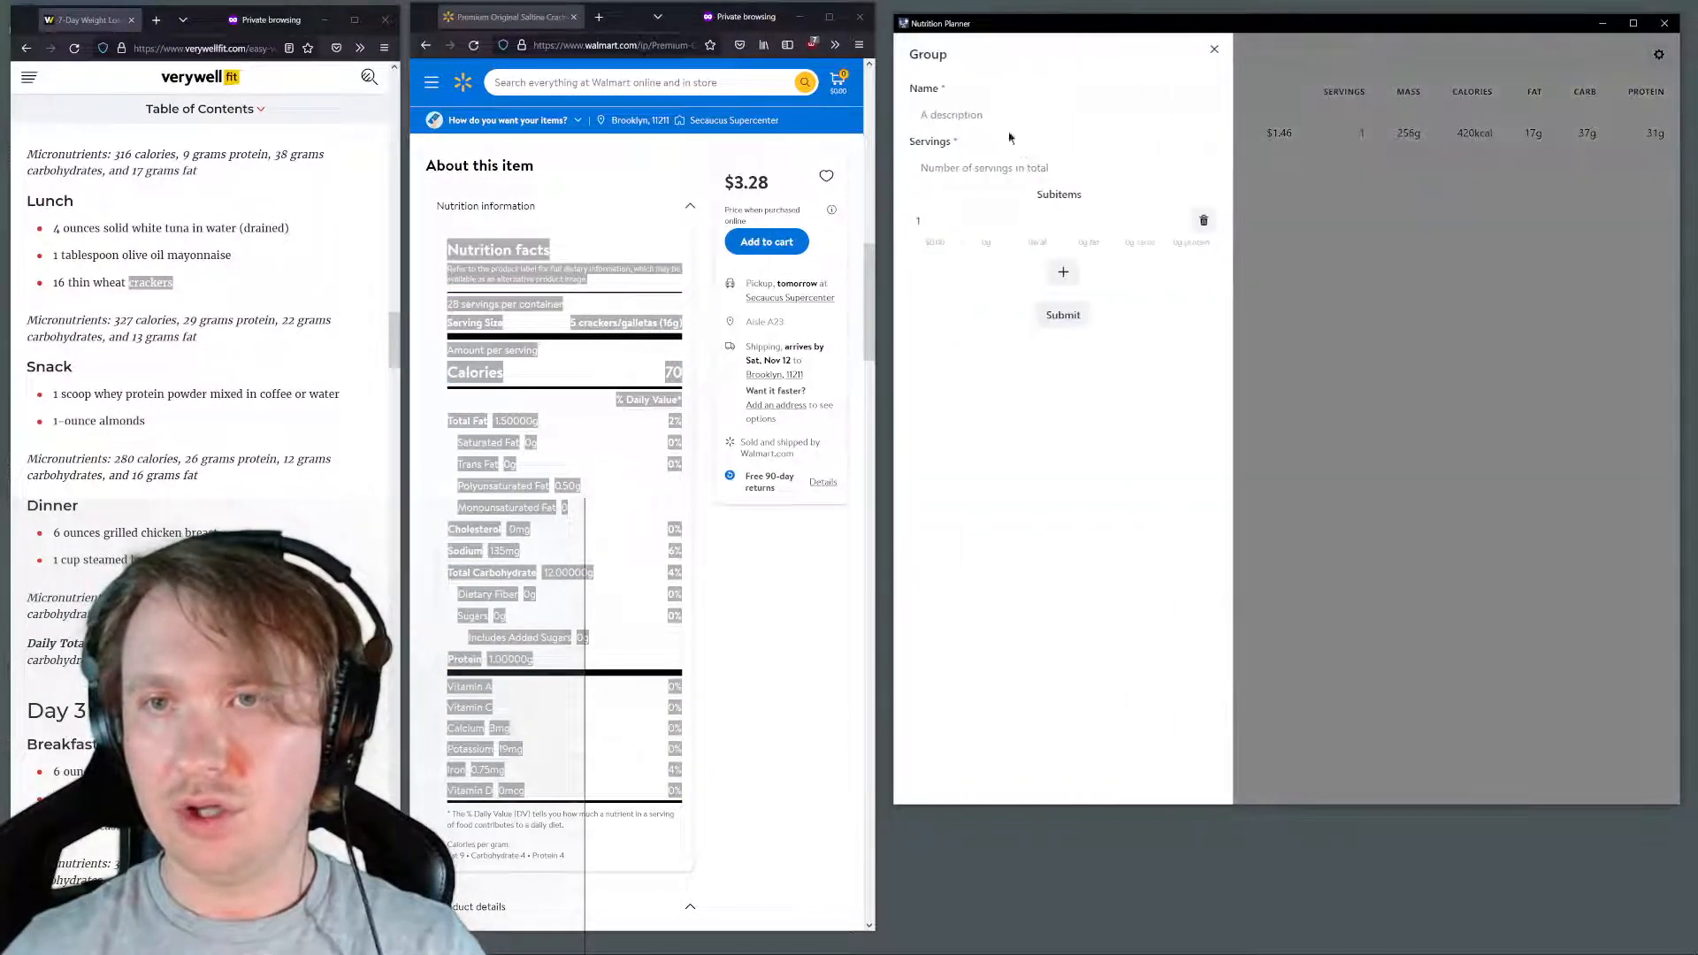
click(959, 105)
text(Day )
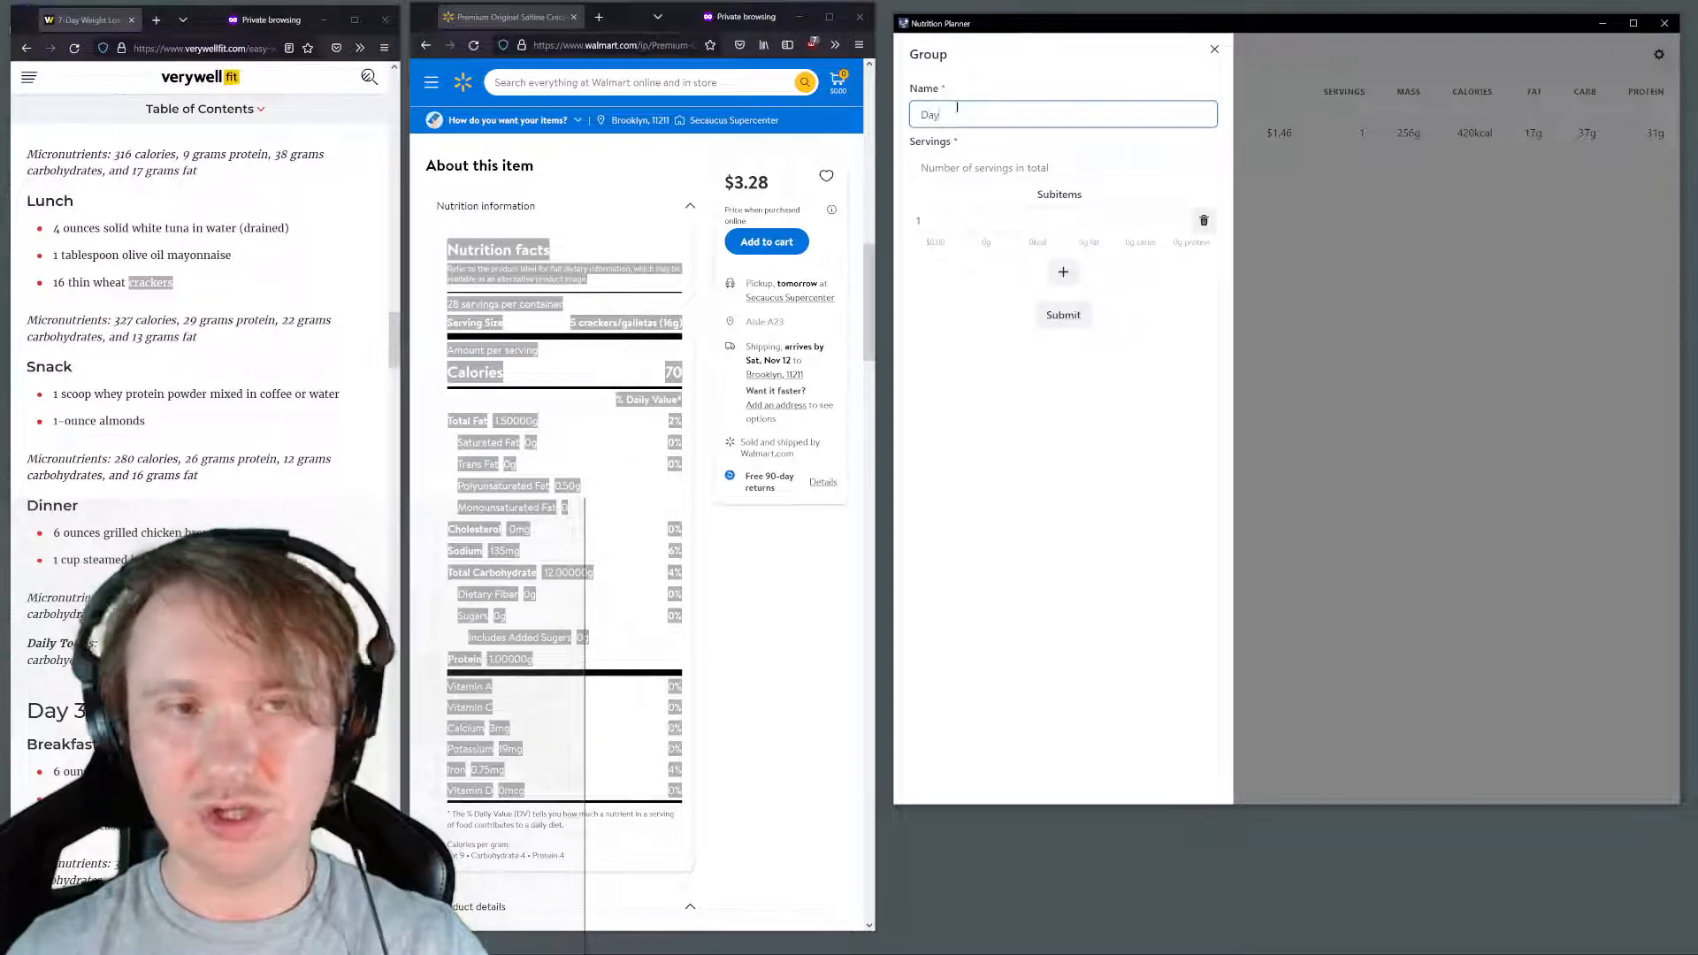
text(L)
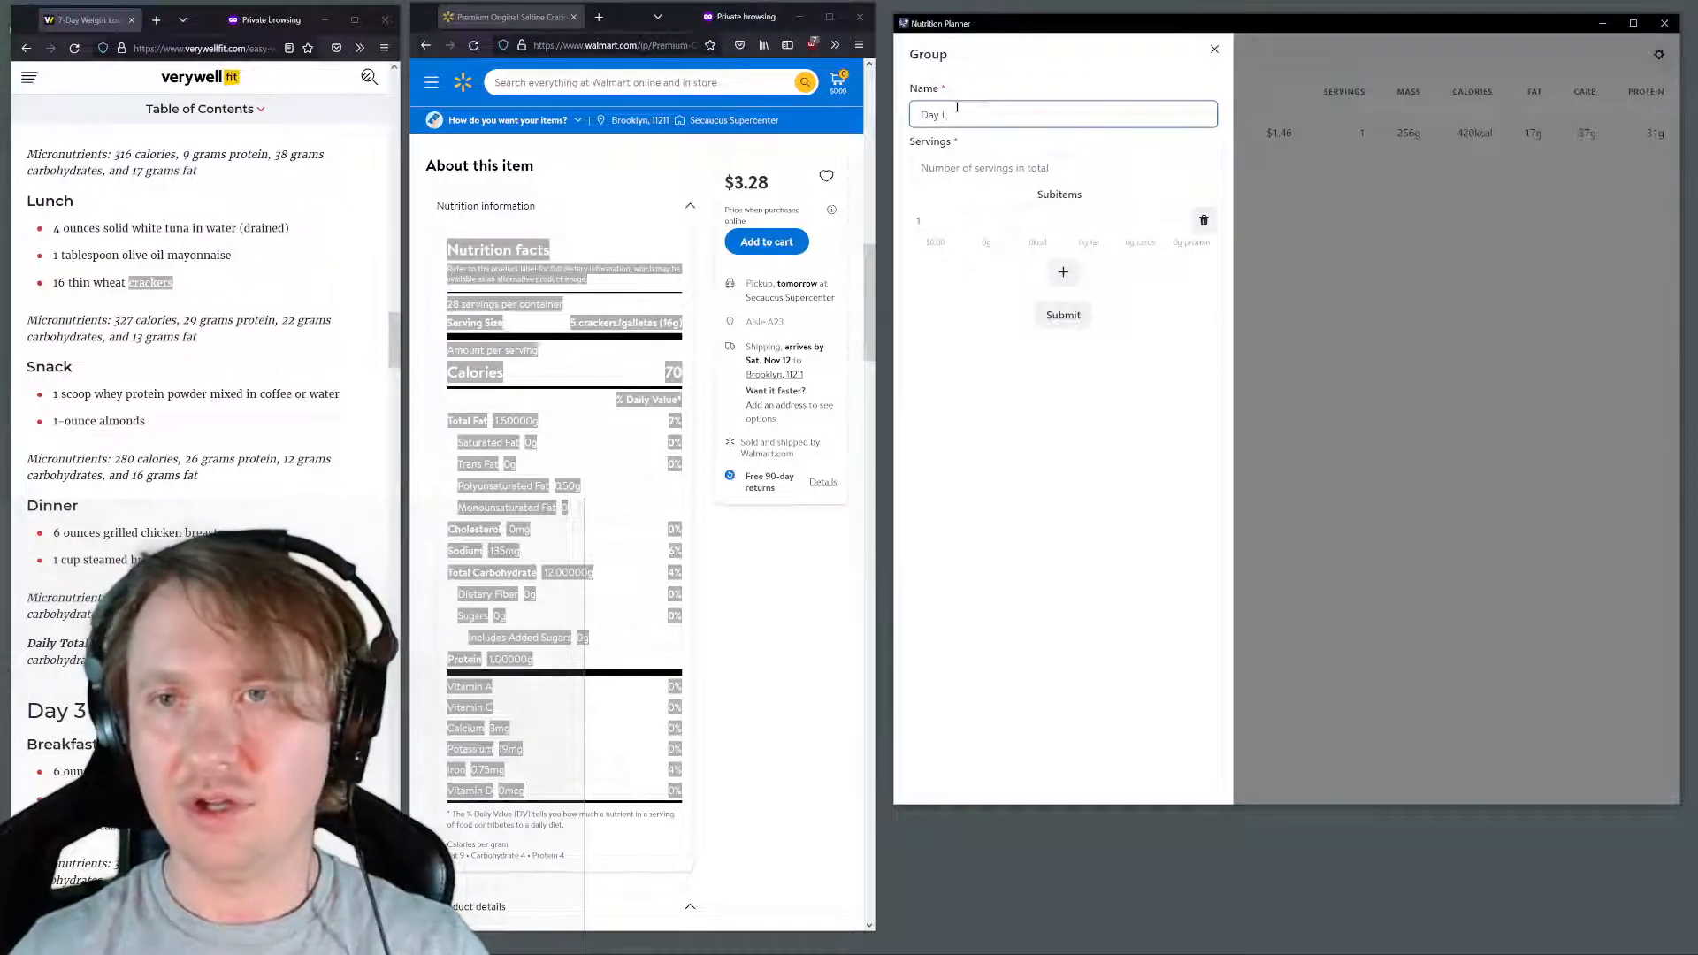
key(BackSpace)
text(2 Lunch)
key(Tab)
text(1)
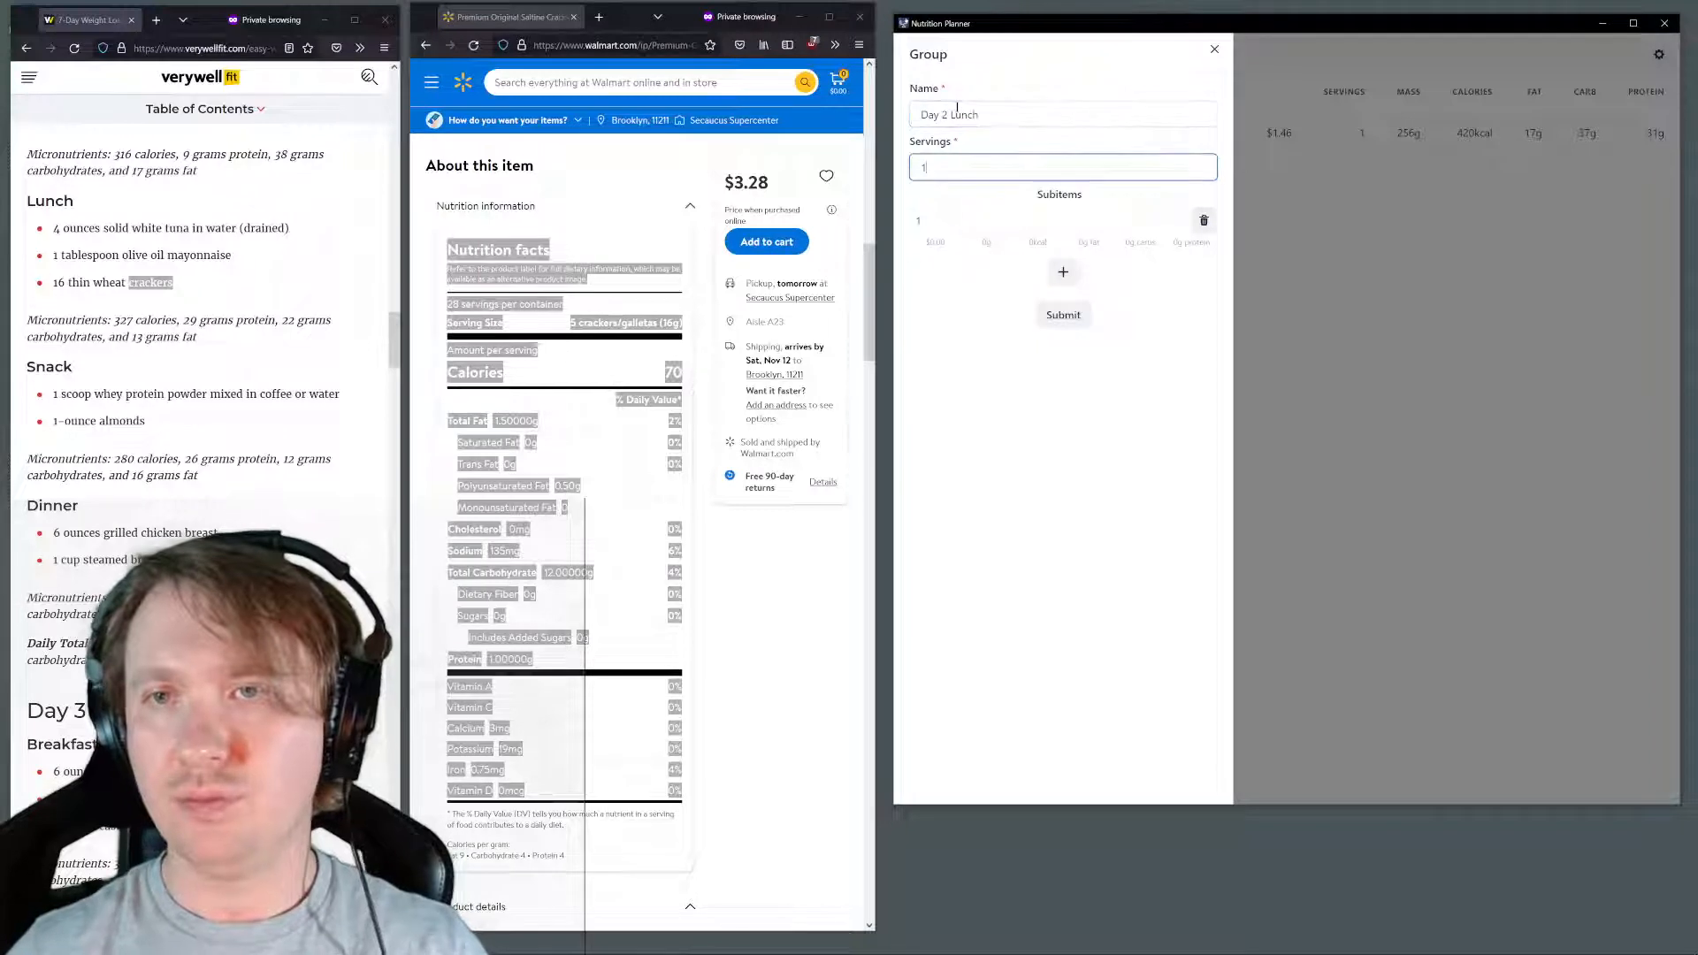
Add StarKist Solid White Albacore Tuna in Water, Great Value Mayonnaise and Premium Original Saltine Crackers as subitems of the lunch group
click(1018, 218)
text(tuna)
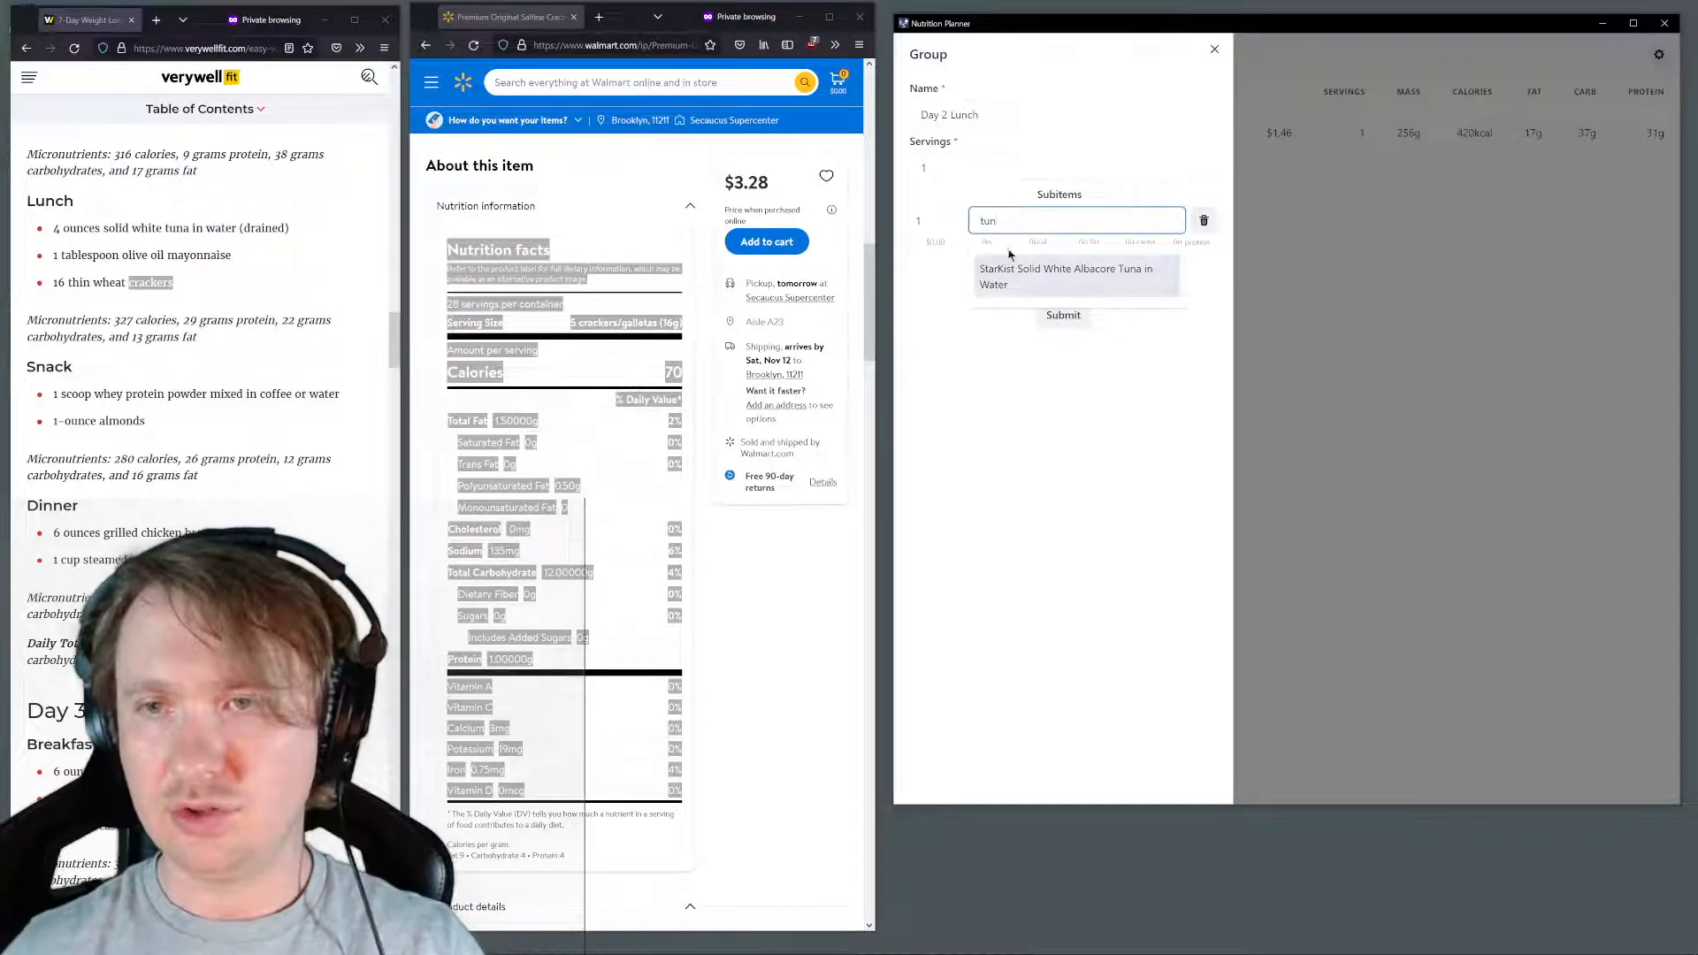
click(1049, 265)
click(1045, 262)
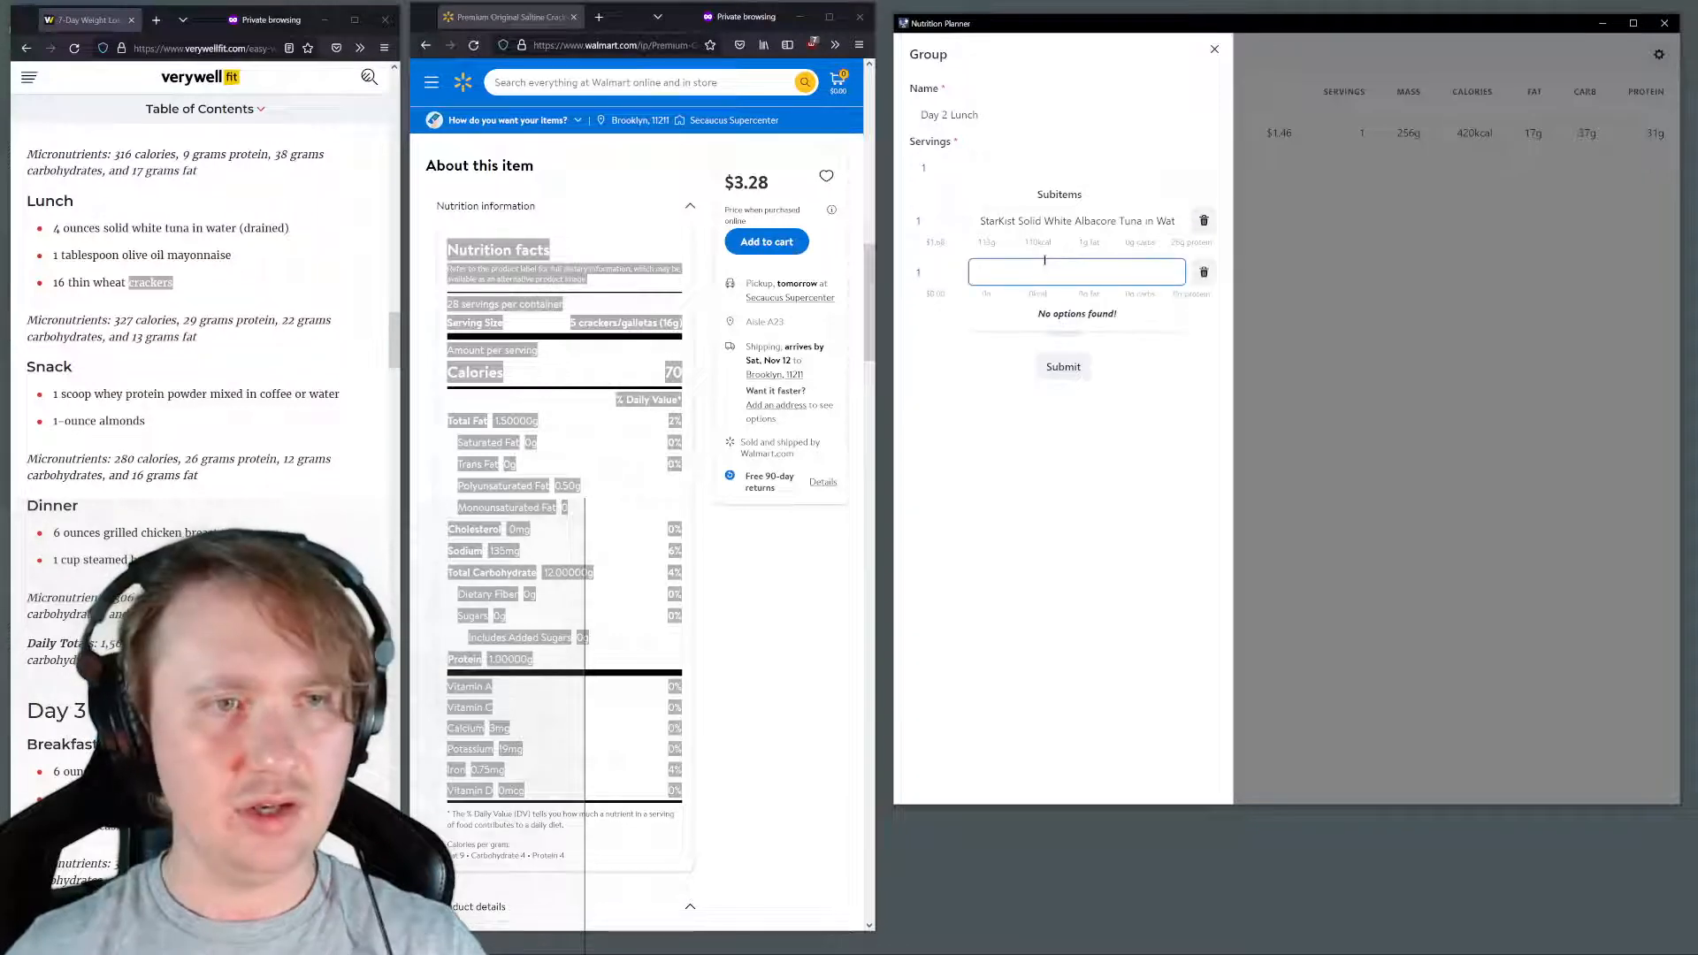
text(mayo)
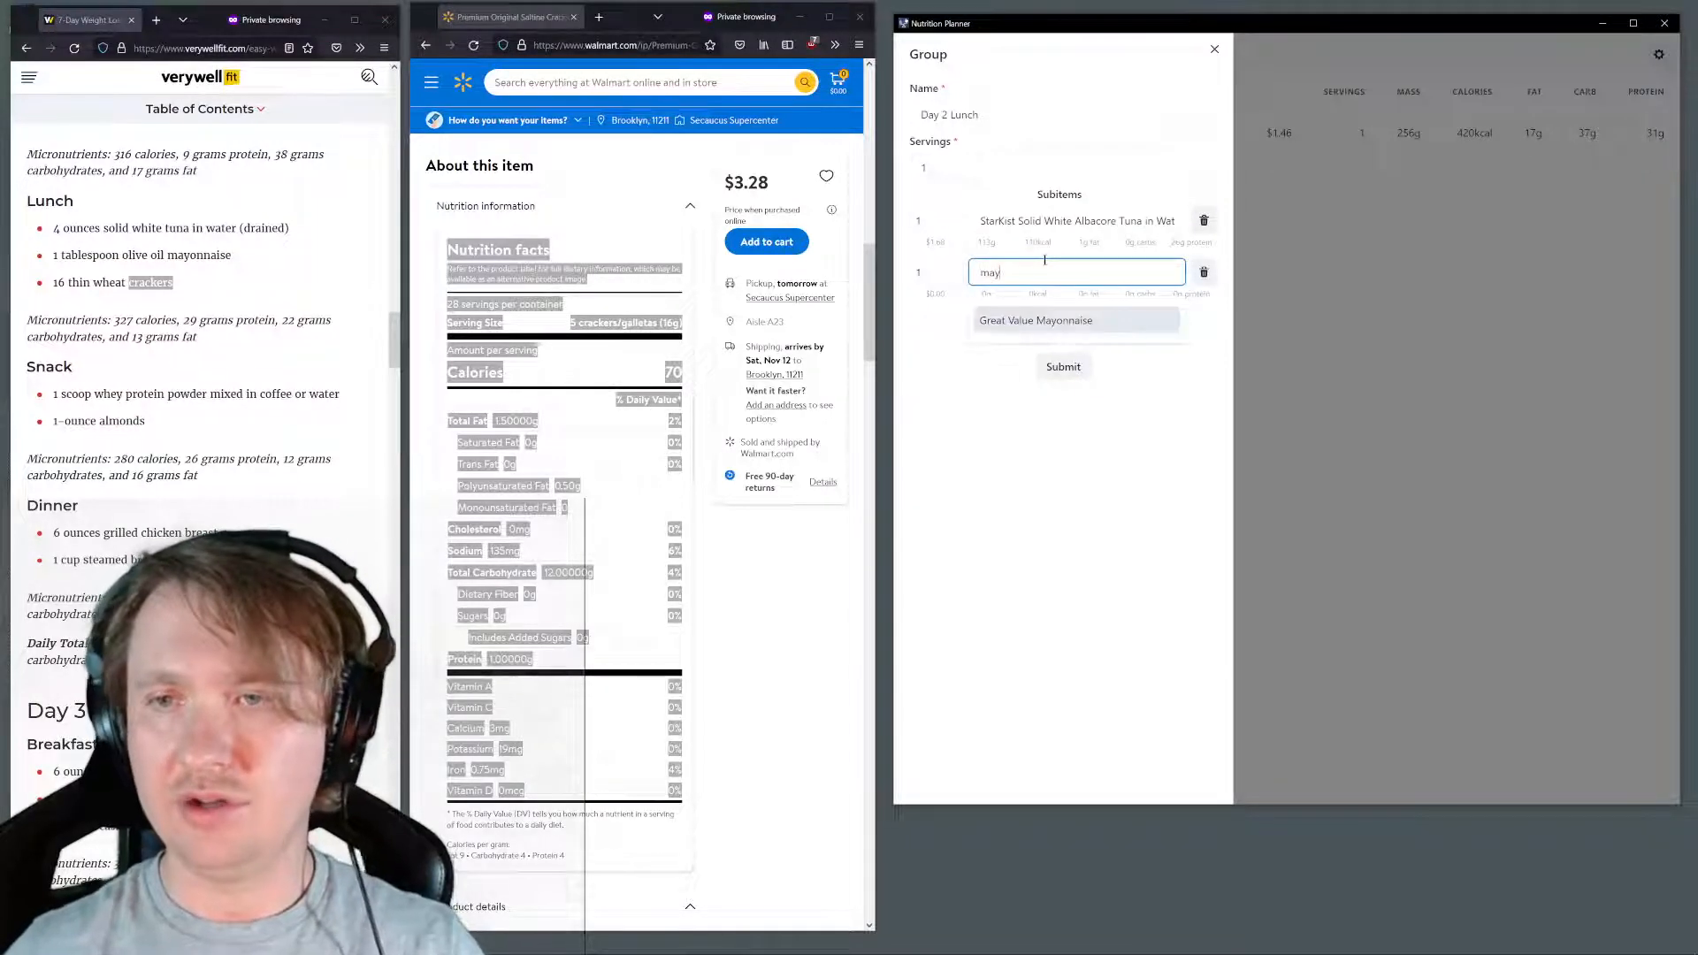
click(1061, 318)
click(1062, 324)
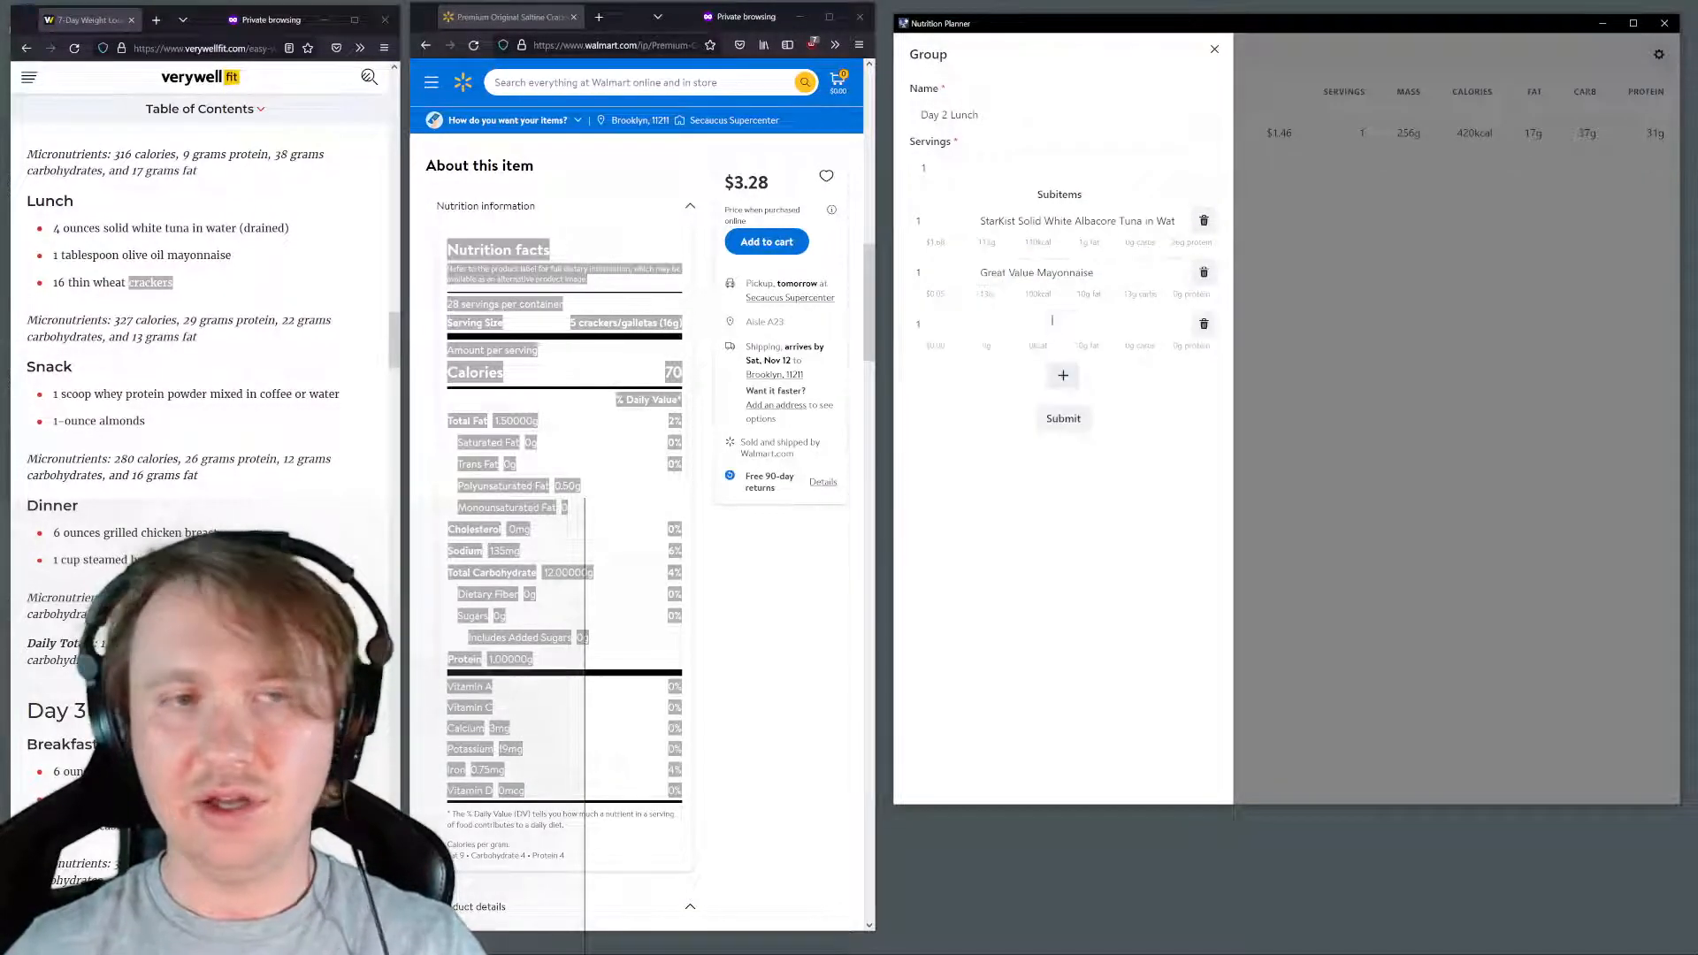
click(1048, 316)
text(cker)
click(1044, 373)
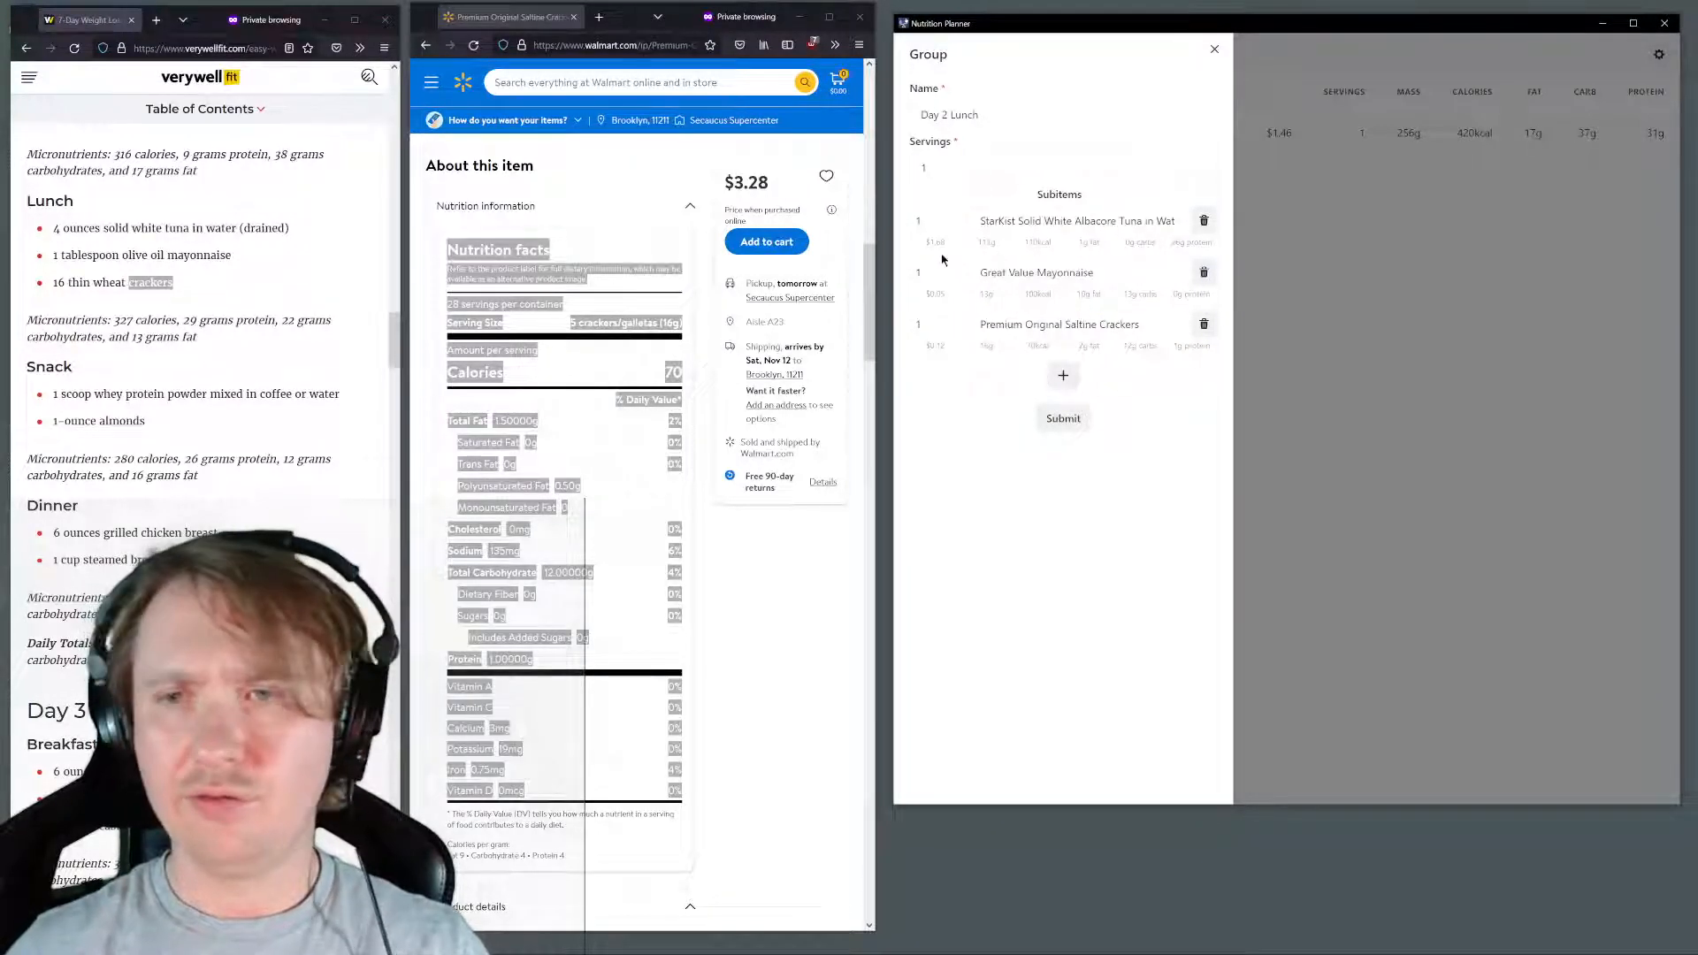
Set the tuna subitem's quantity to 2 and submit the Day 2 Lunch group
drag(941, 222, 900, 221)
text(2)
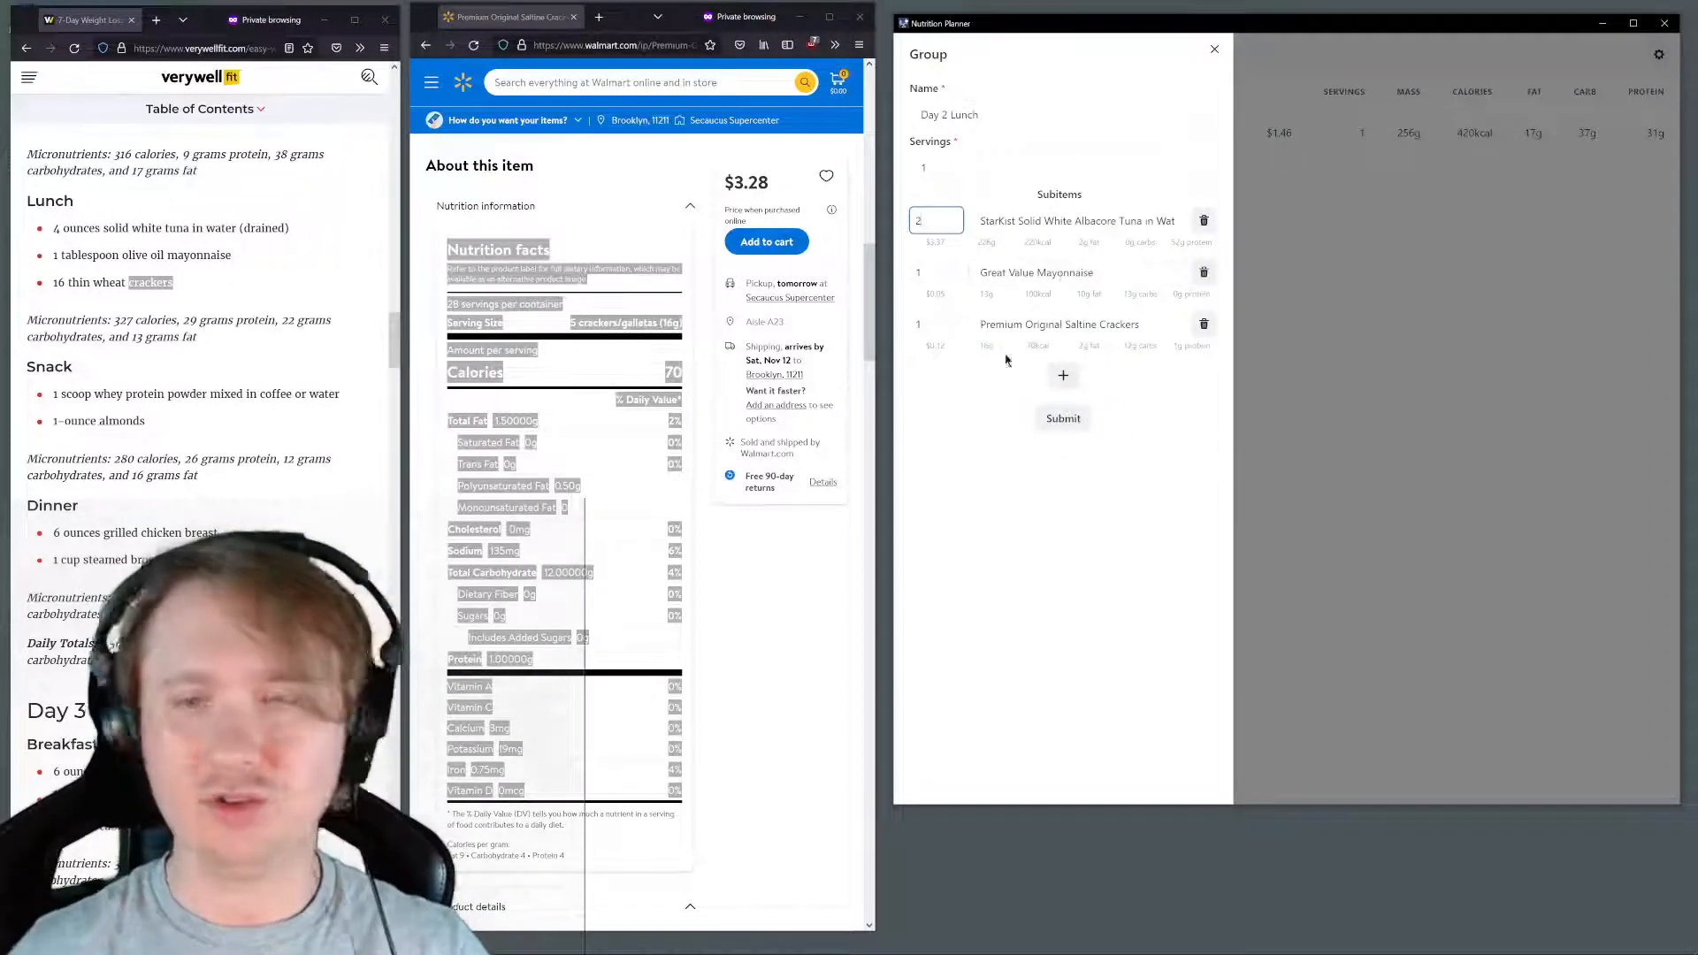
click(1070, 520)
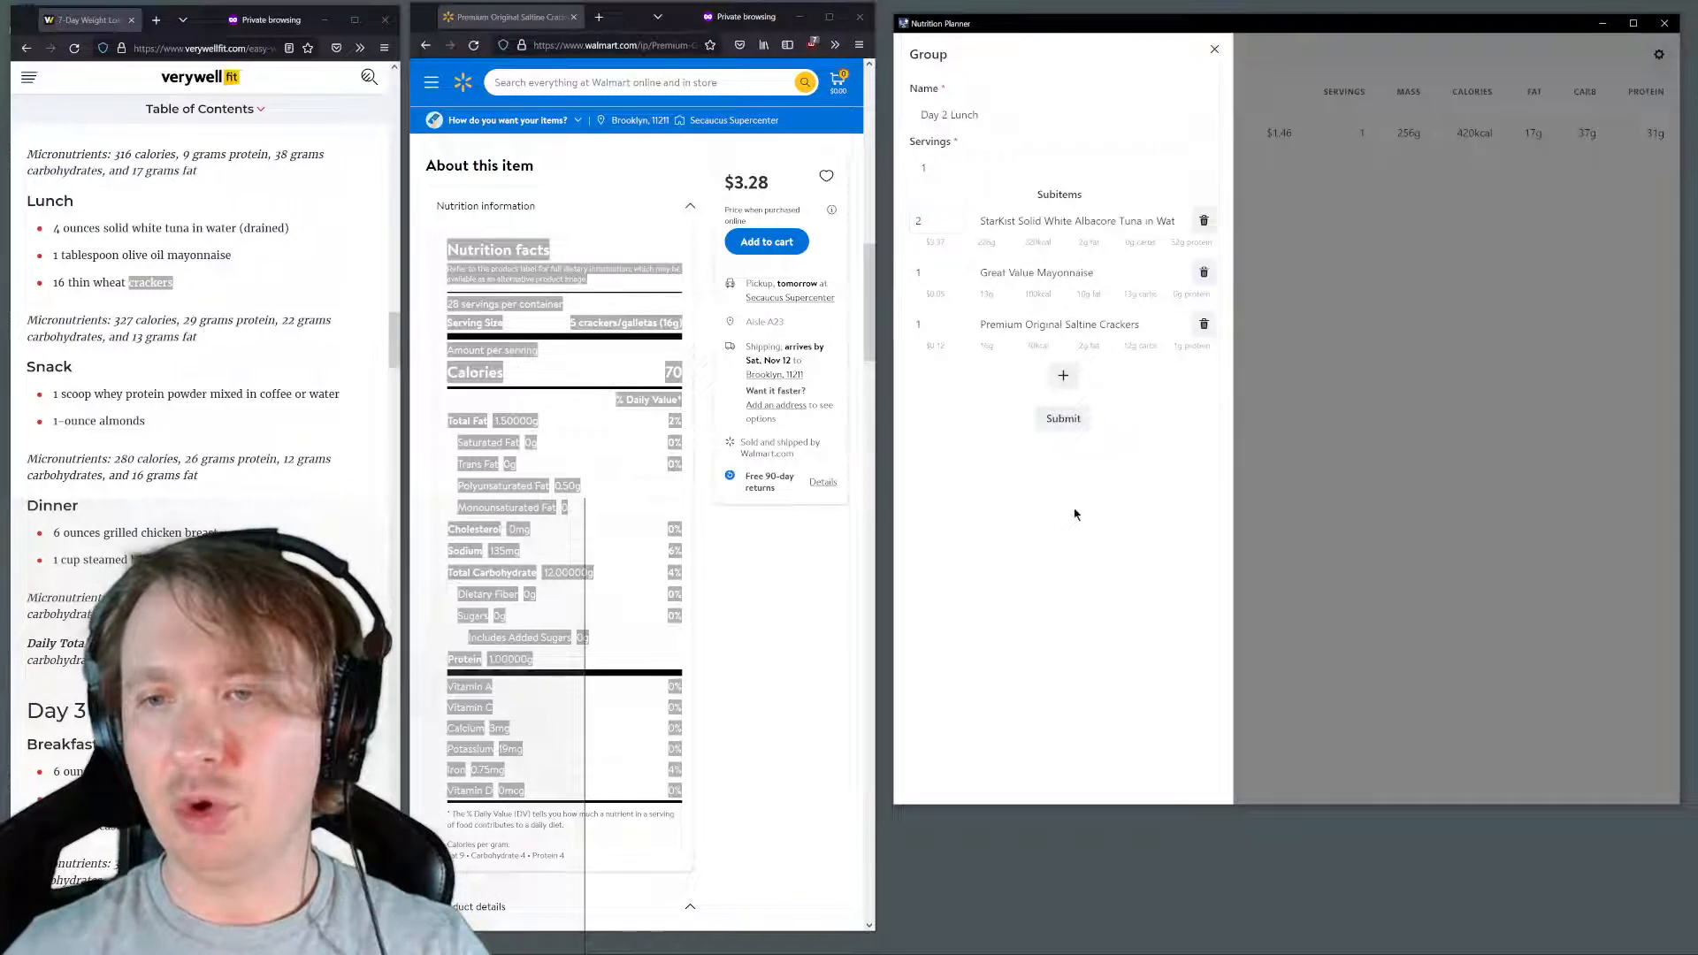
click(1064, 419)
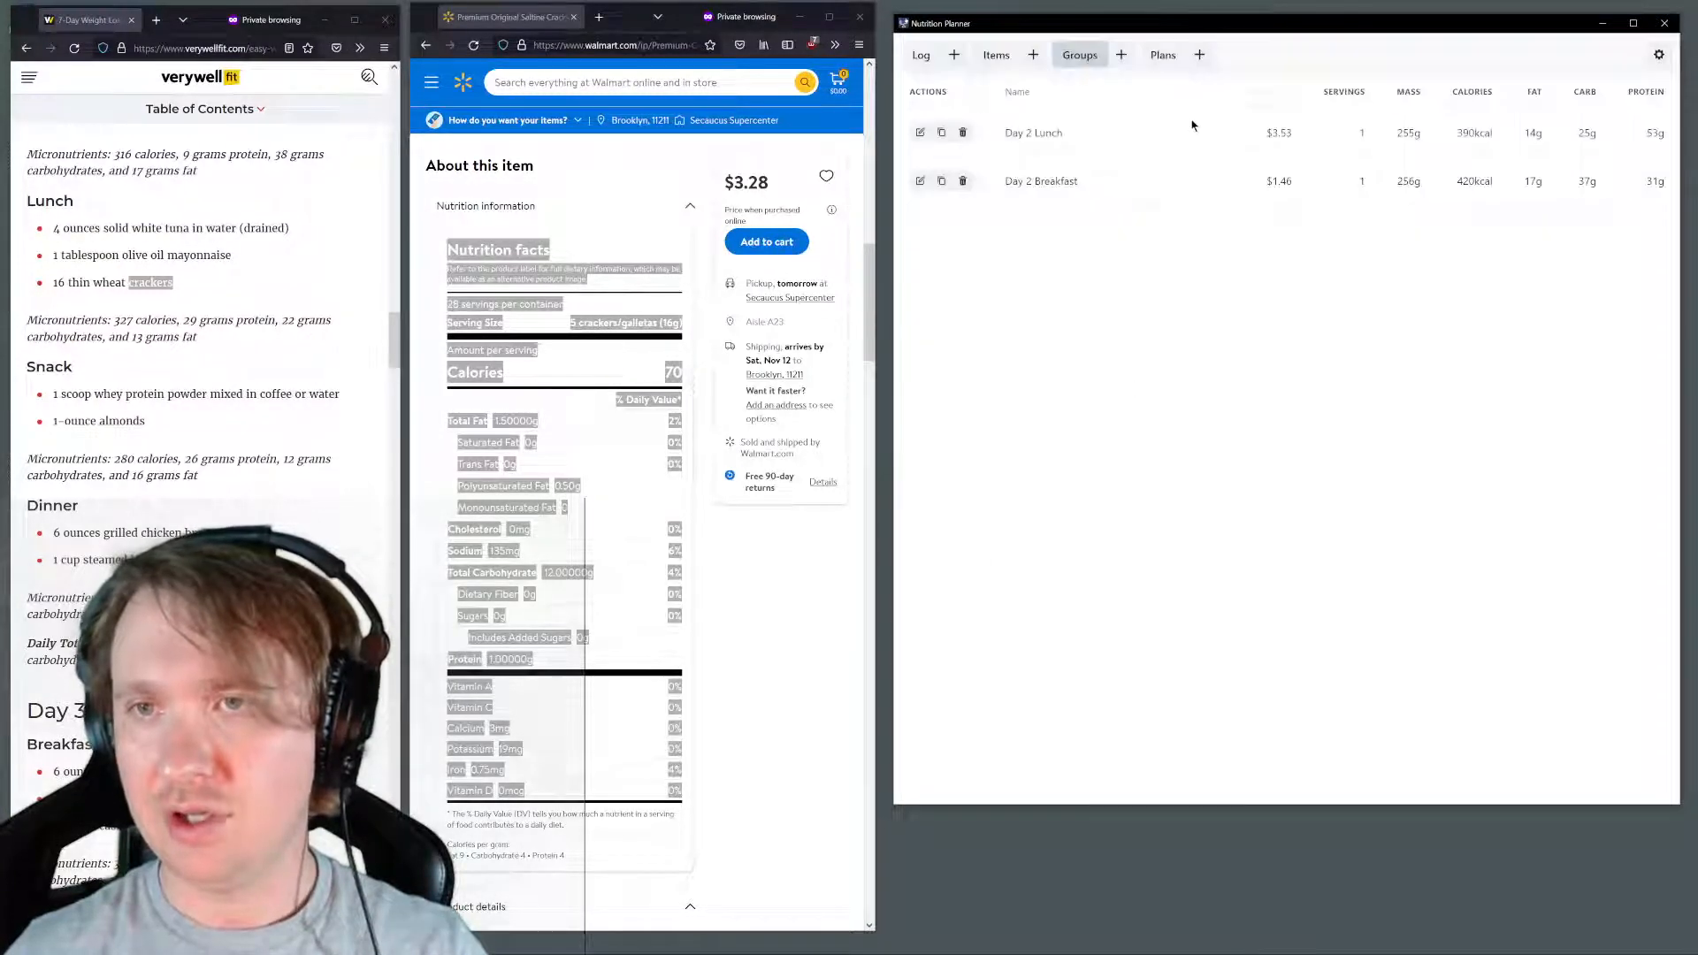
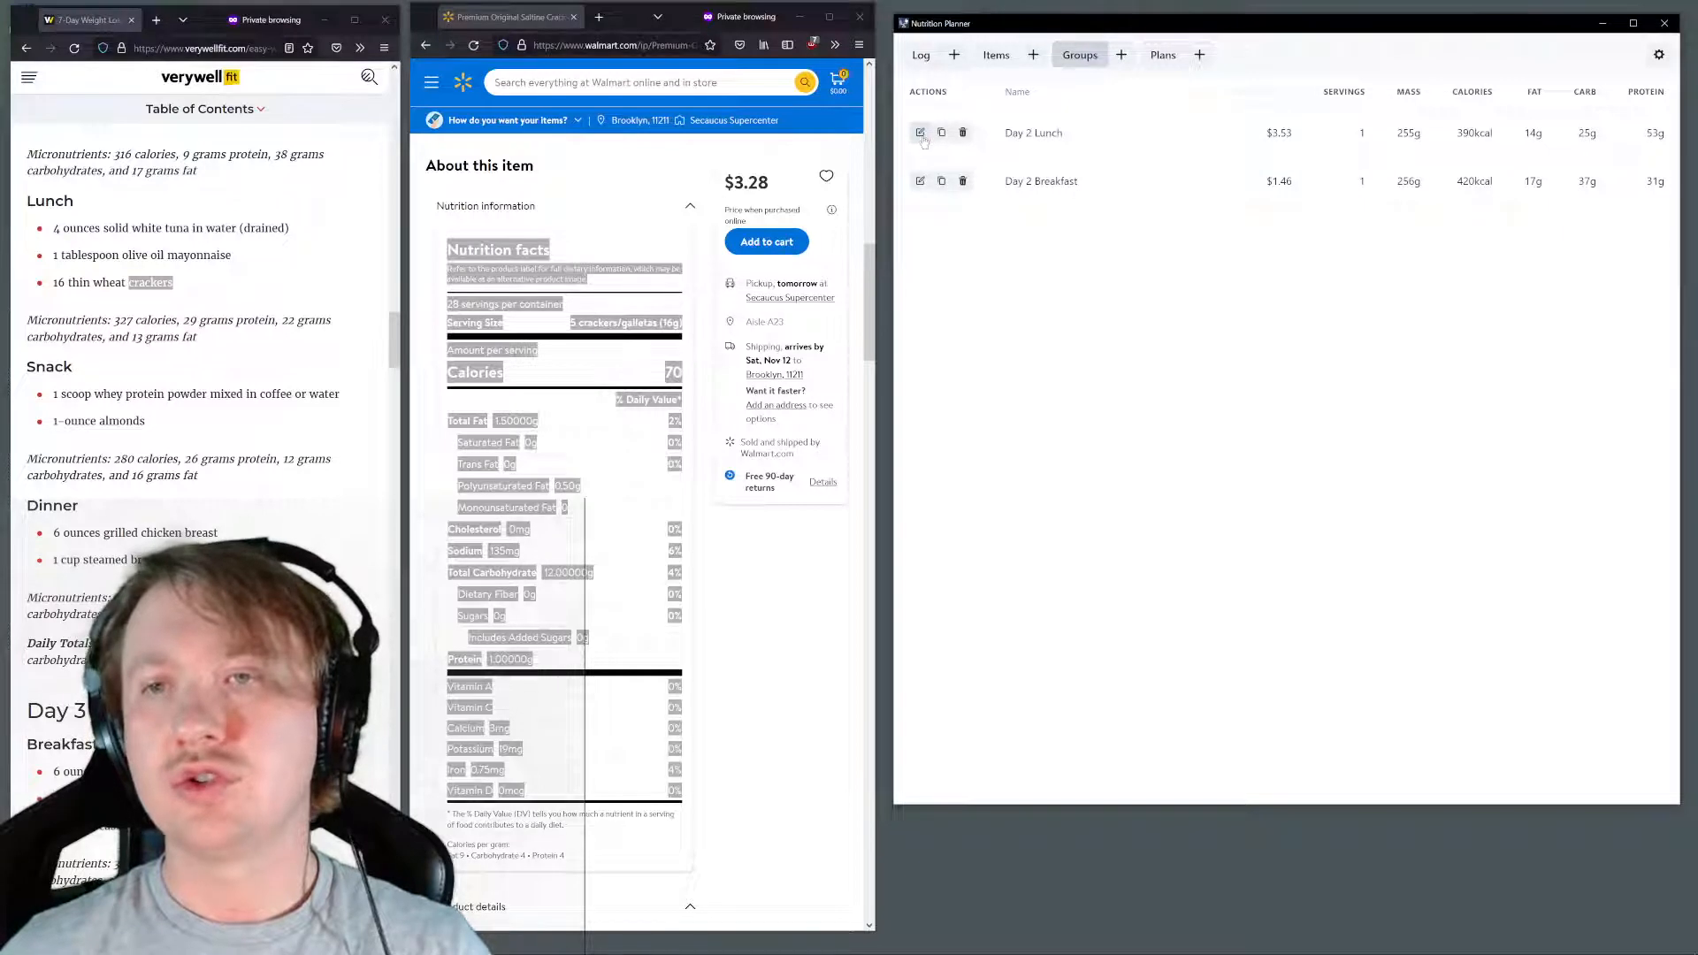
Edit the Day 2 Lunch group and remove its Premium Original Saltine Crackers subitem and the extra blank subitem
click(921, 133)
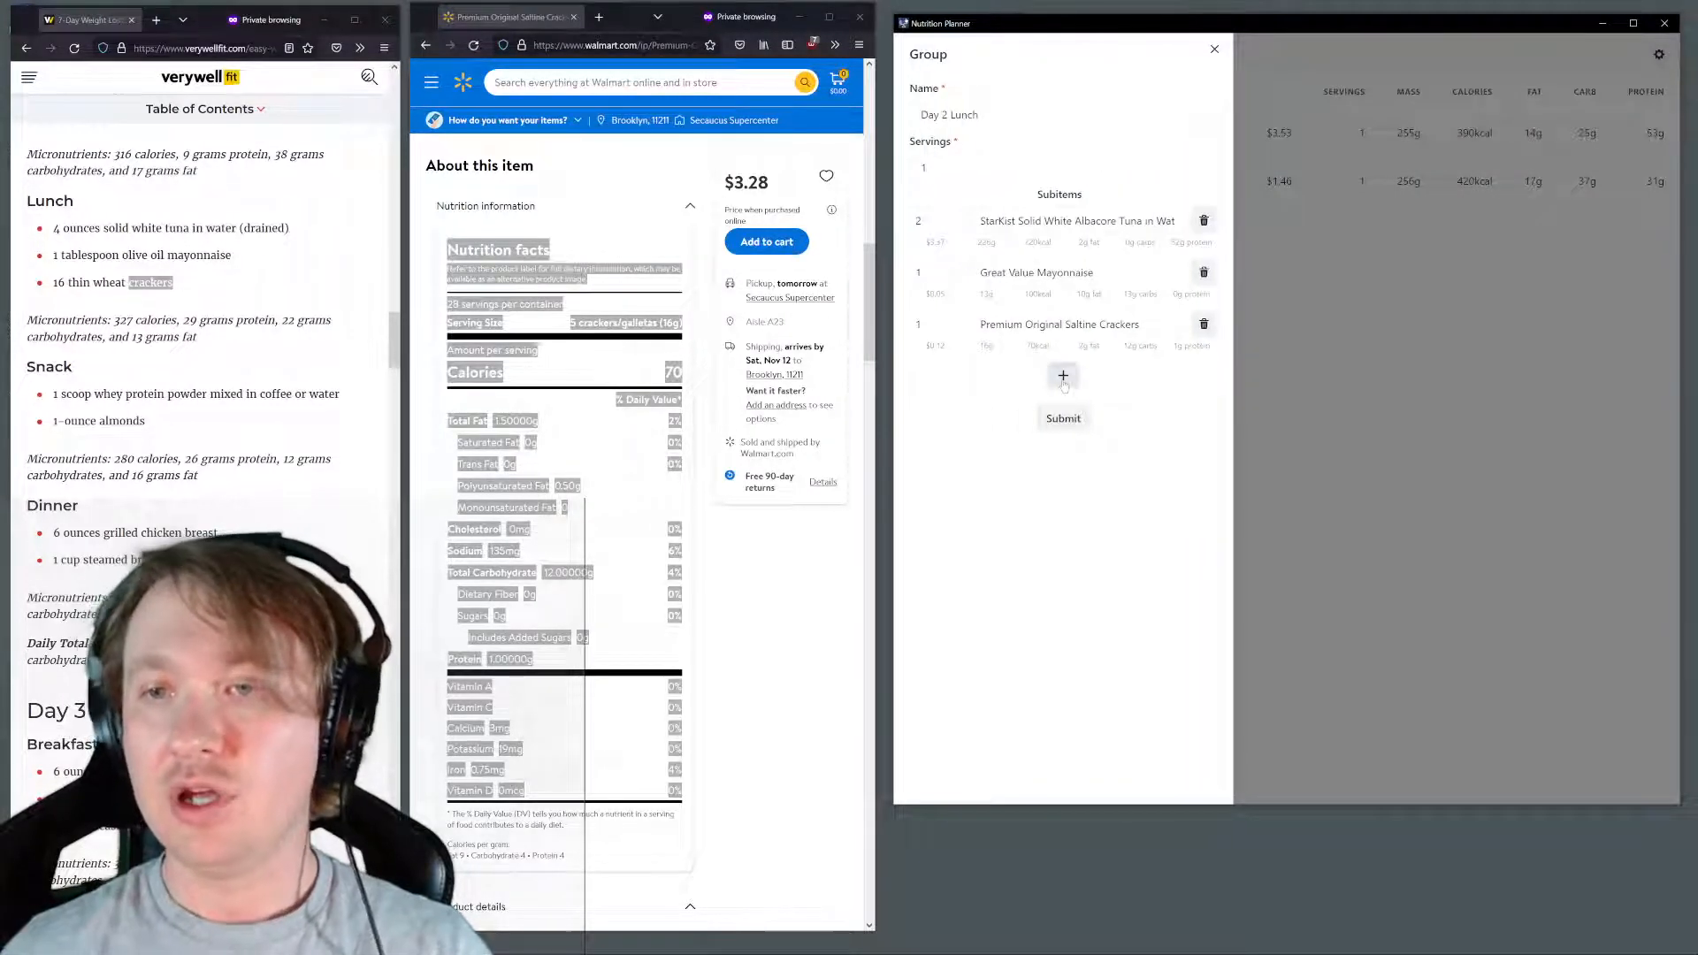
click(1063, 376)
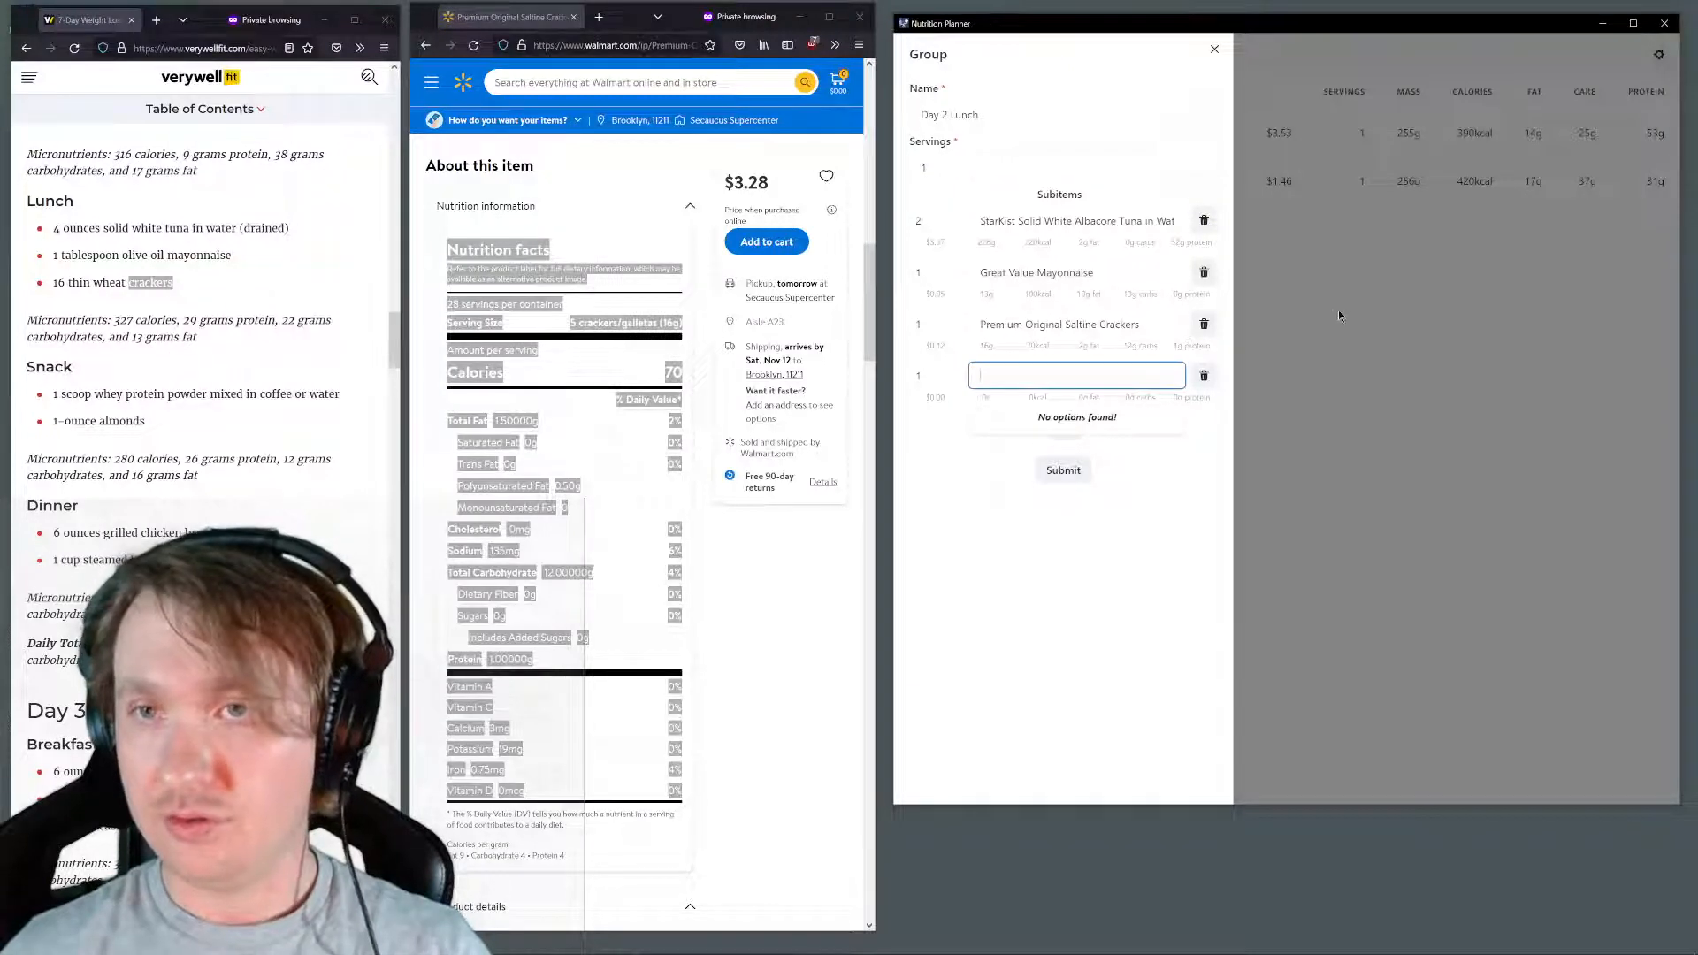
text(day)
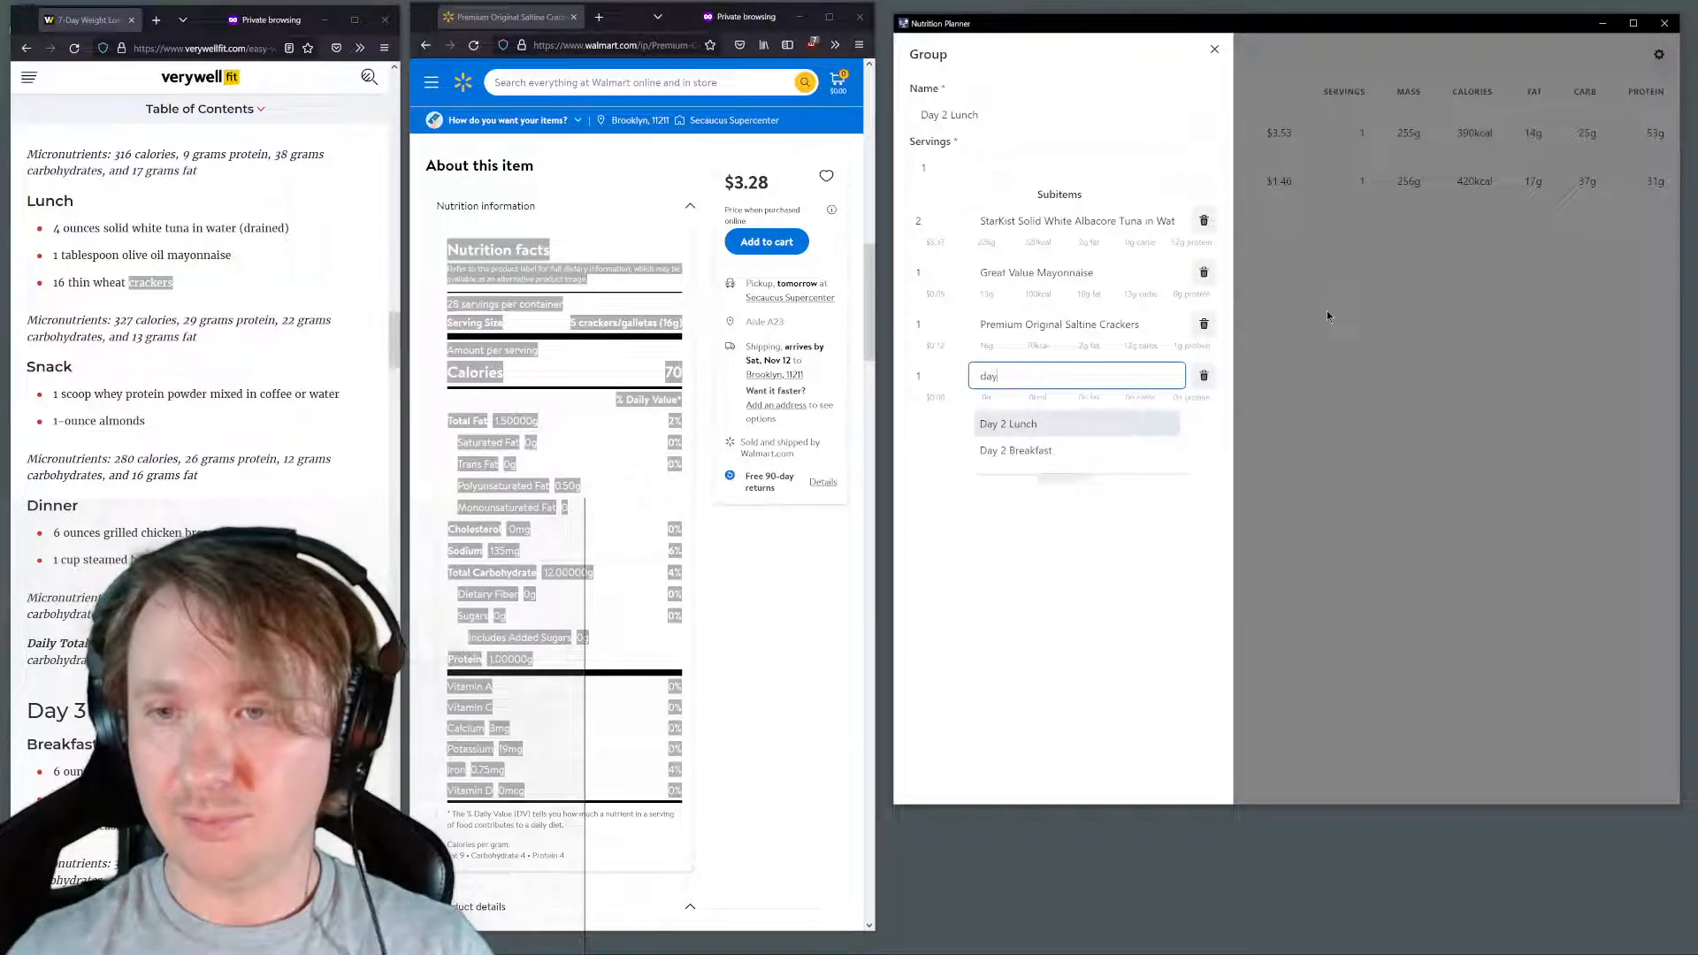
click(1135, 537)
click(1204, 324)
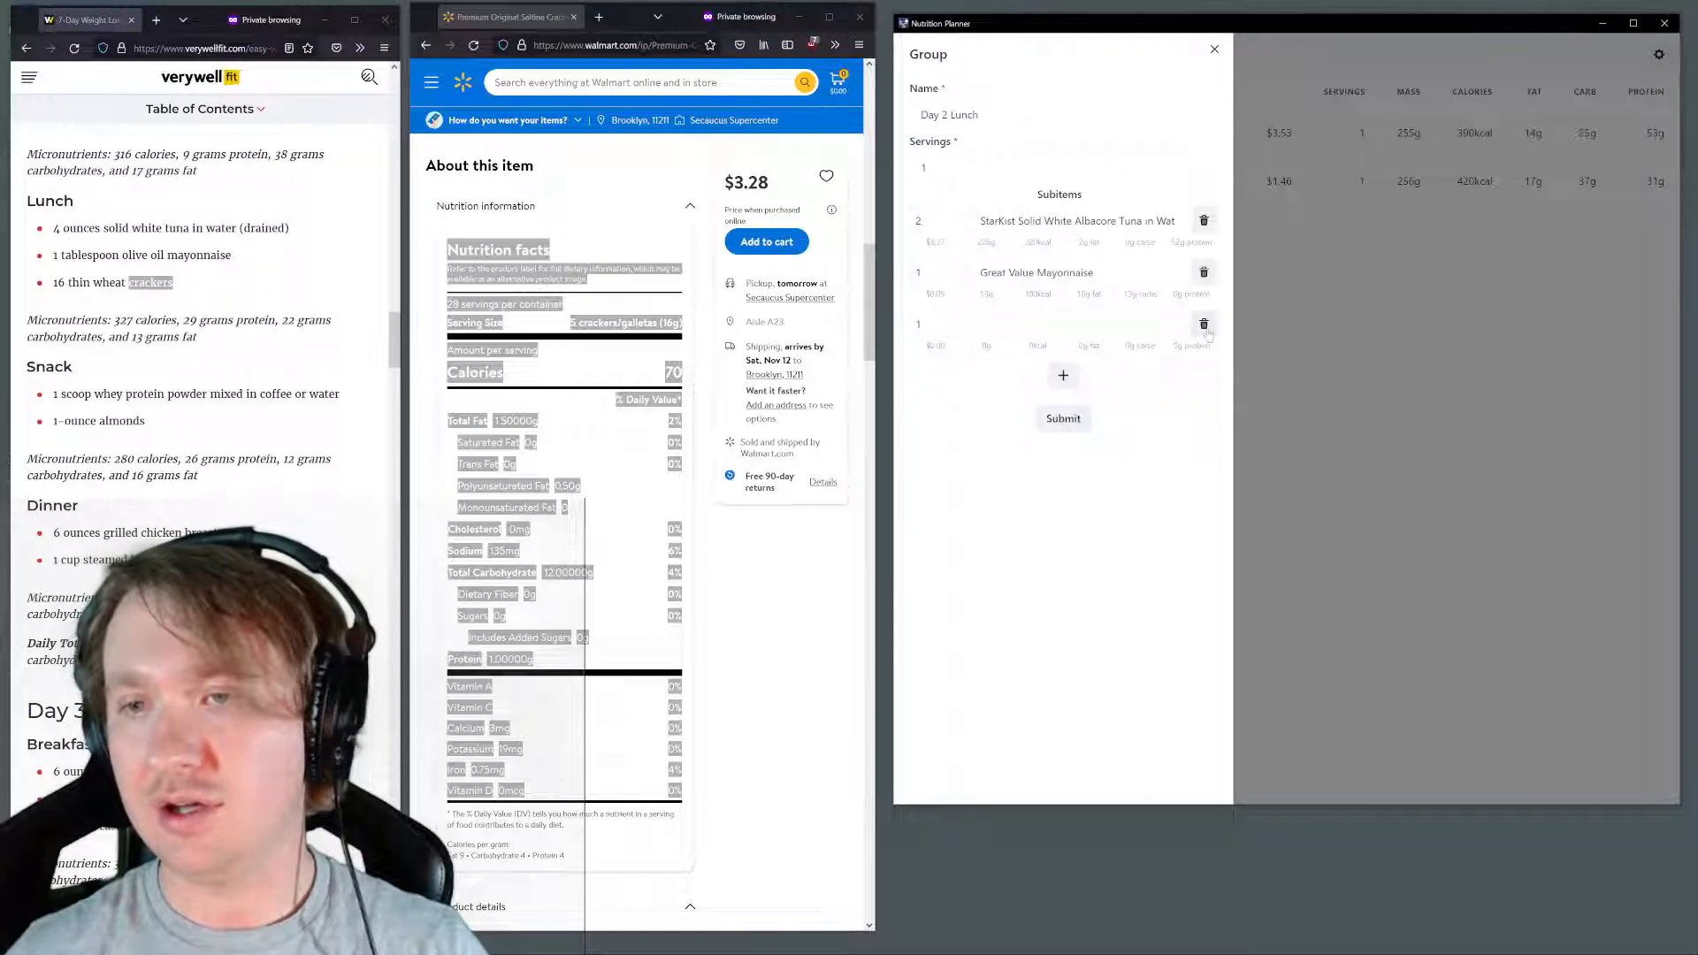
click(1204, 324)
Rename the tuna and mayonnaise group as "Tuna Salad" and submit it
drag(988, 119, 901, 106)
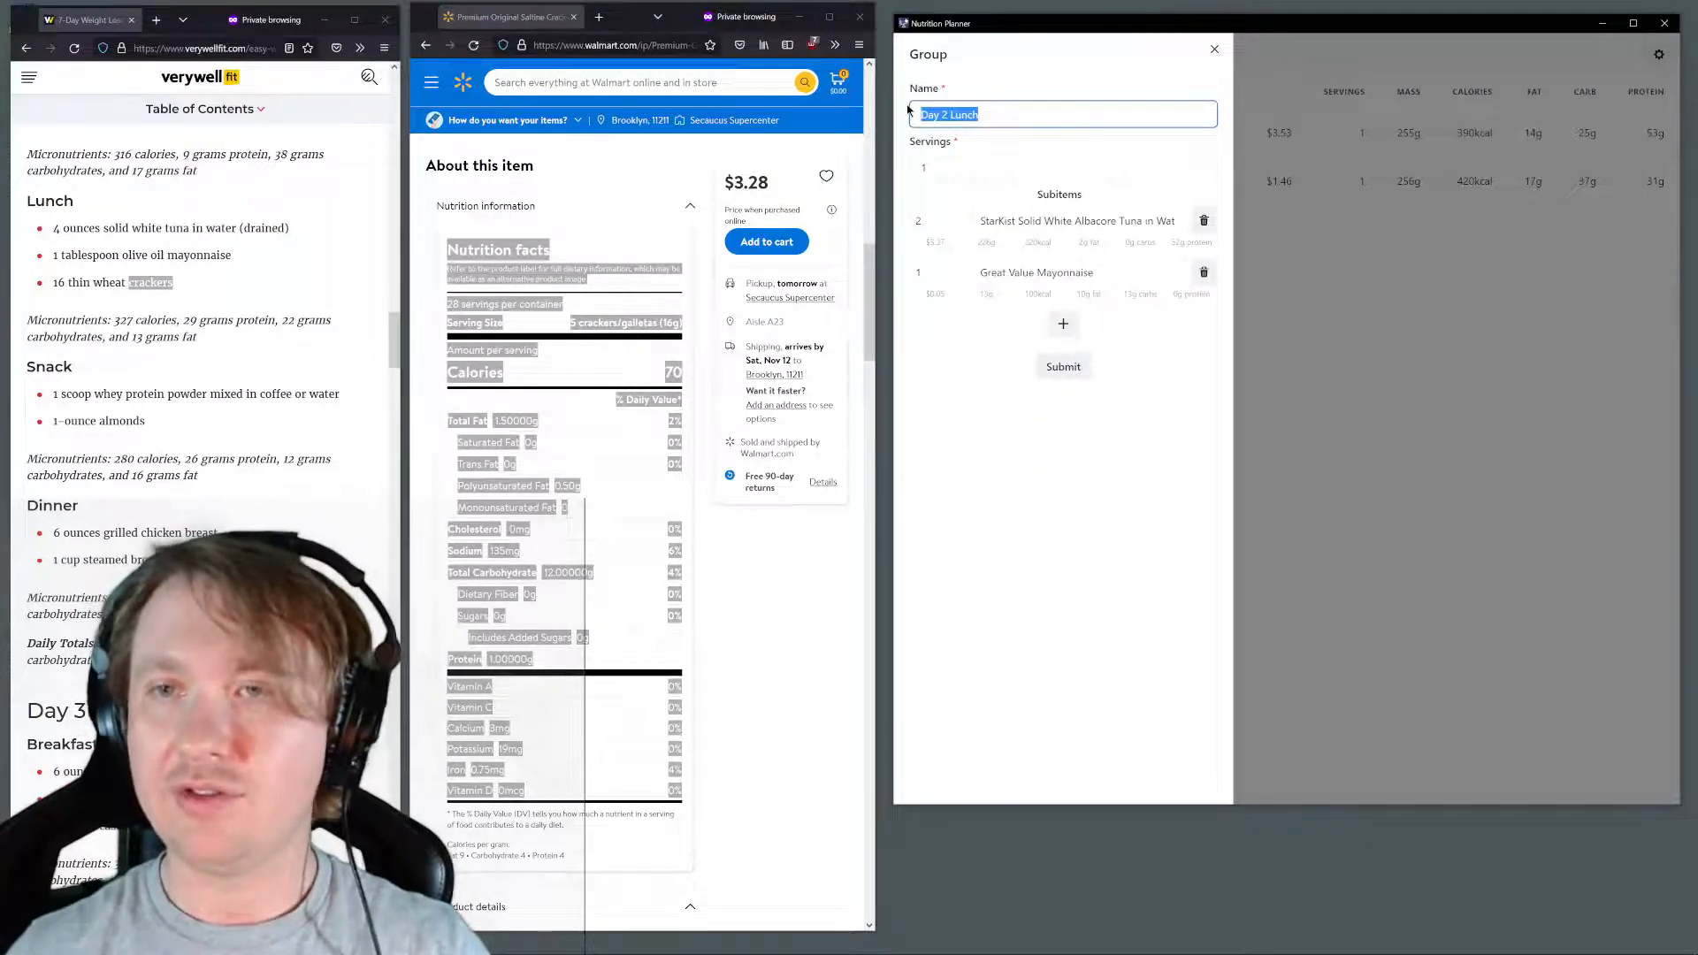
text(Tuna Salad)
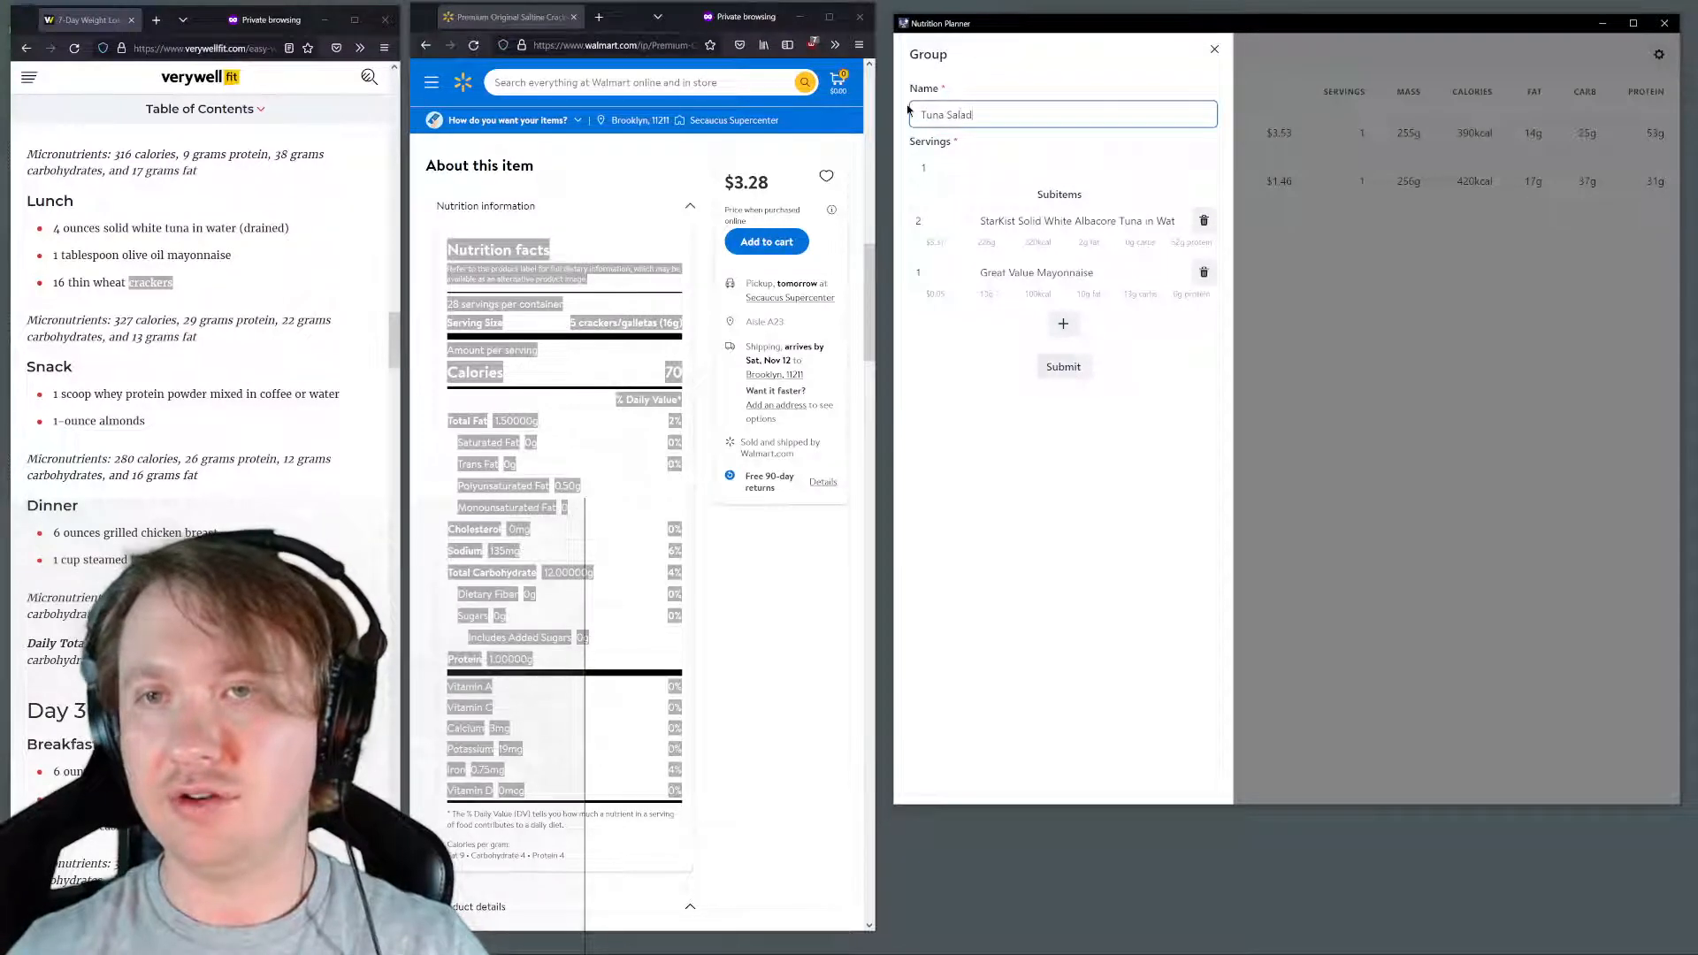
key(Return)
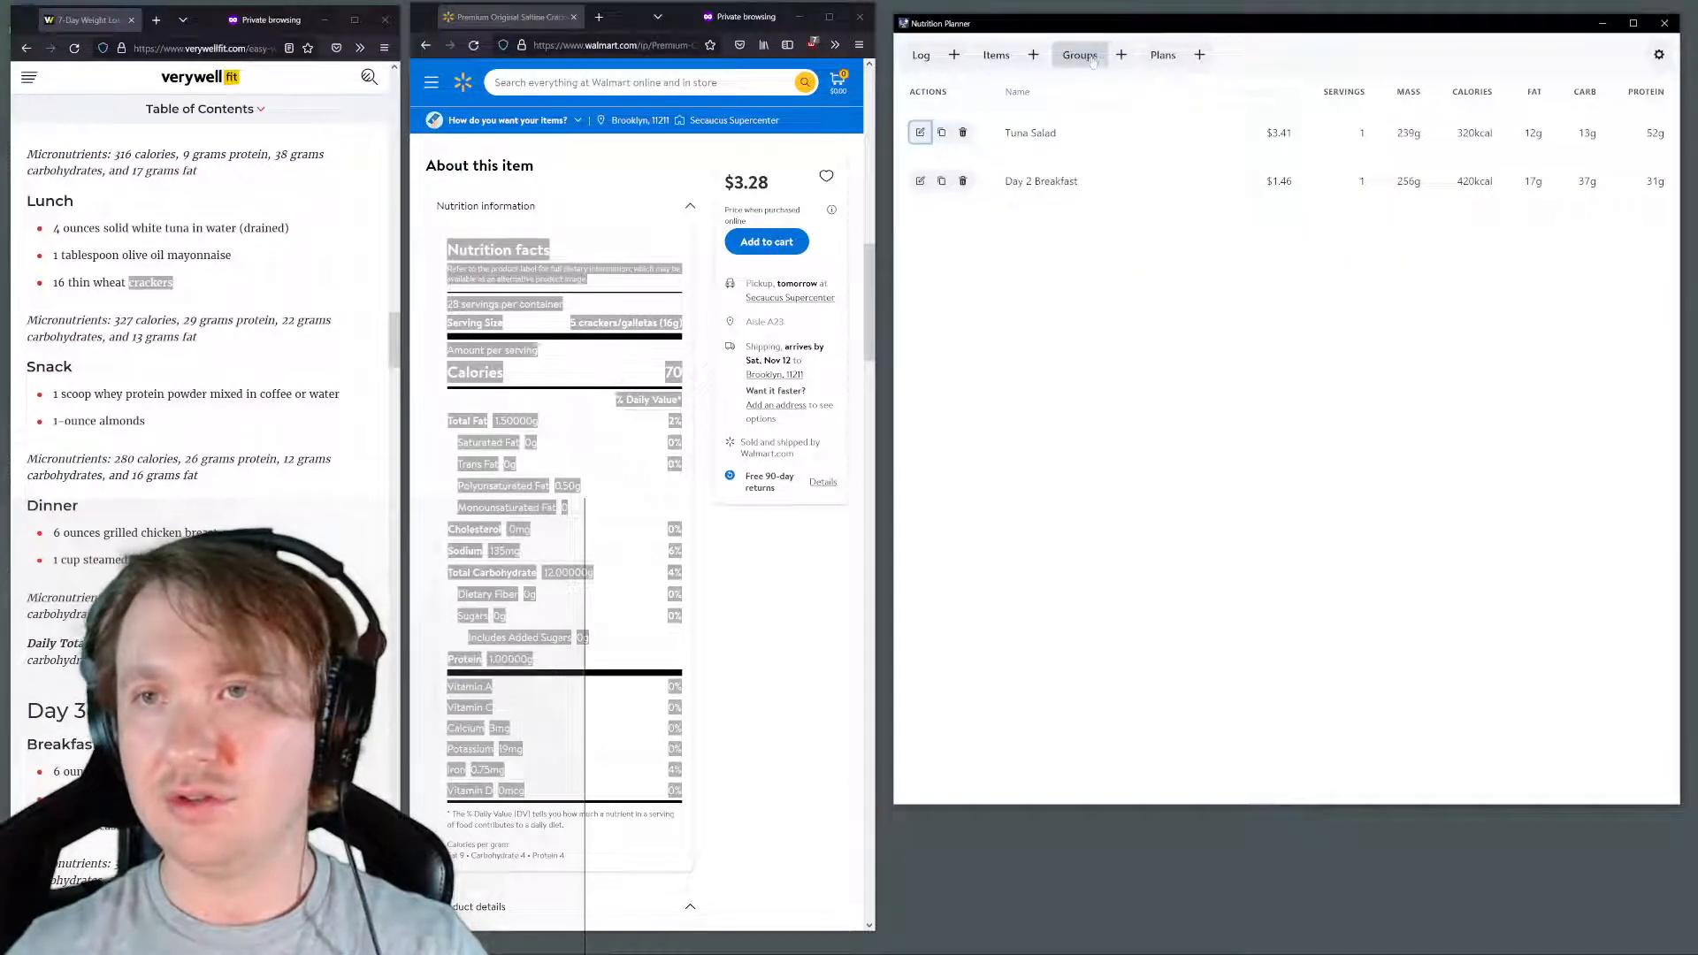
Start a new group named "Day 2 Lunch"
click(1122, 54)
click(1027, 115)
text(D)
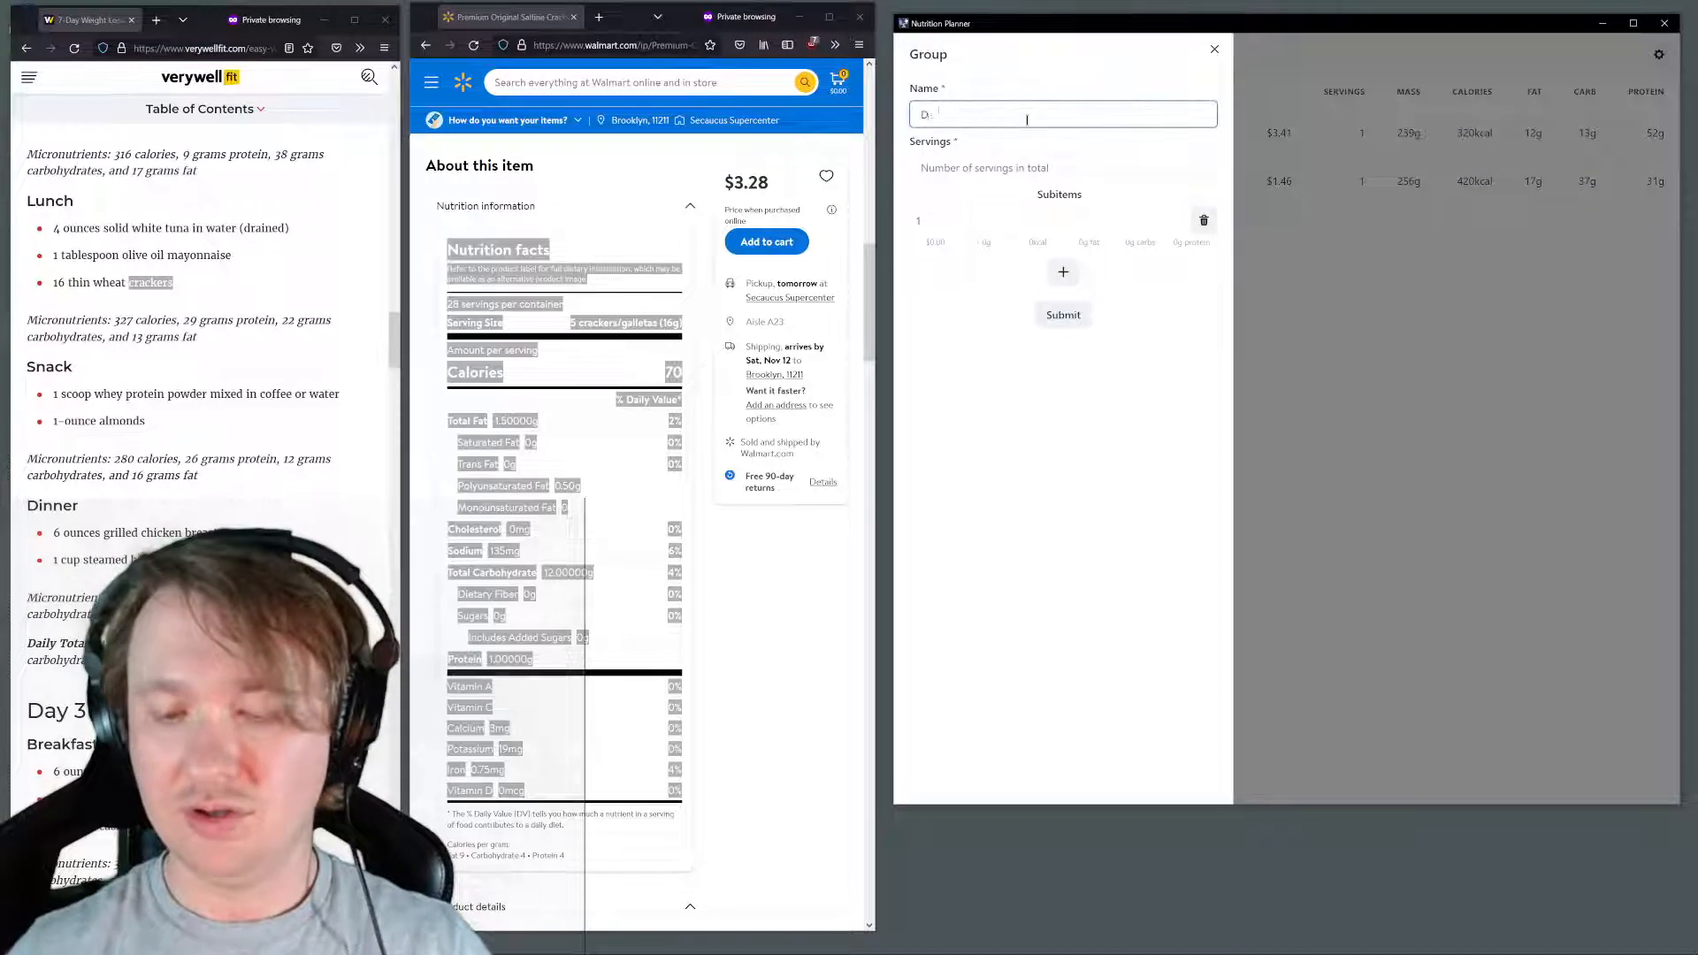
text(ay 2 L)
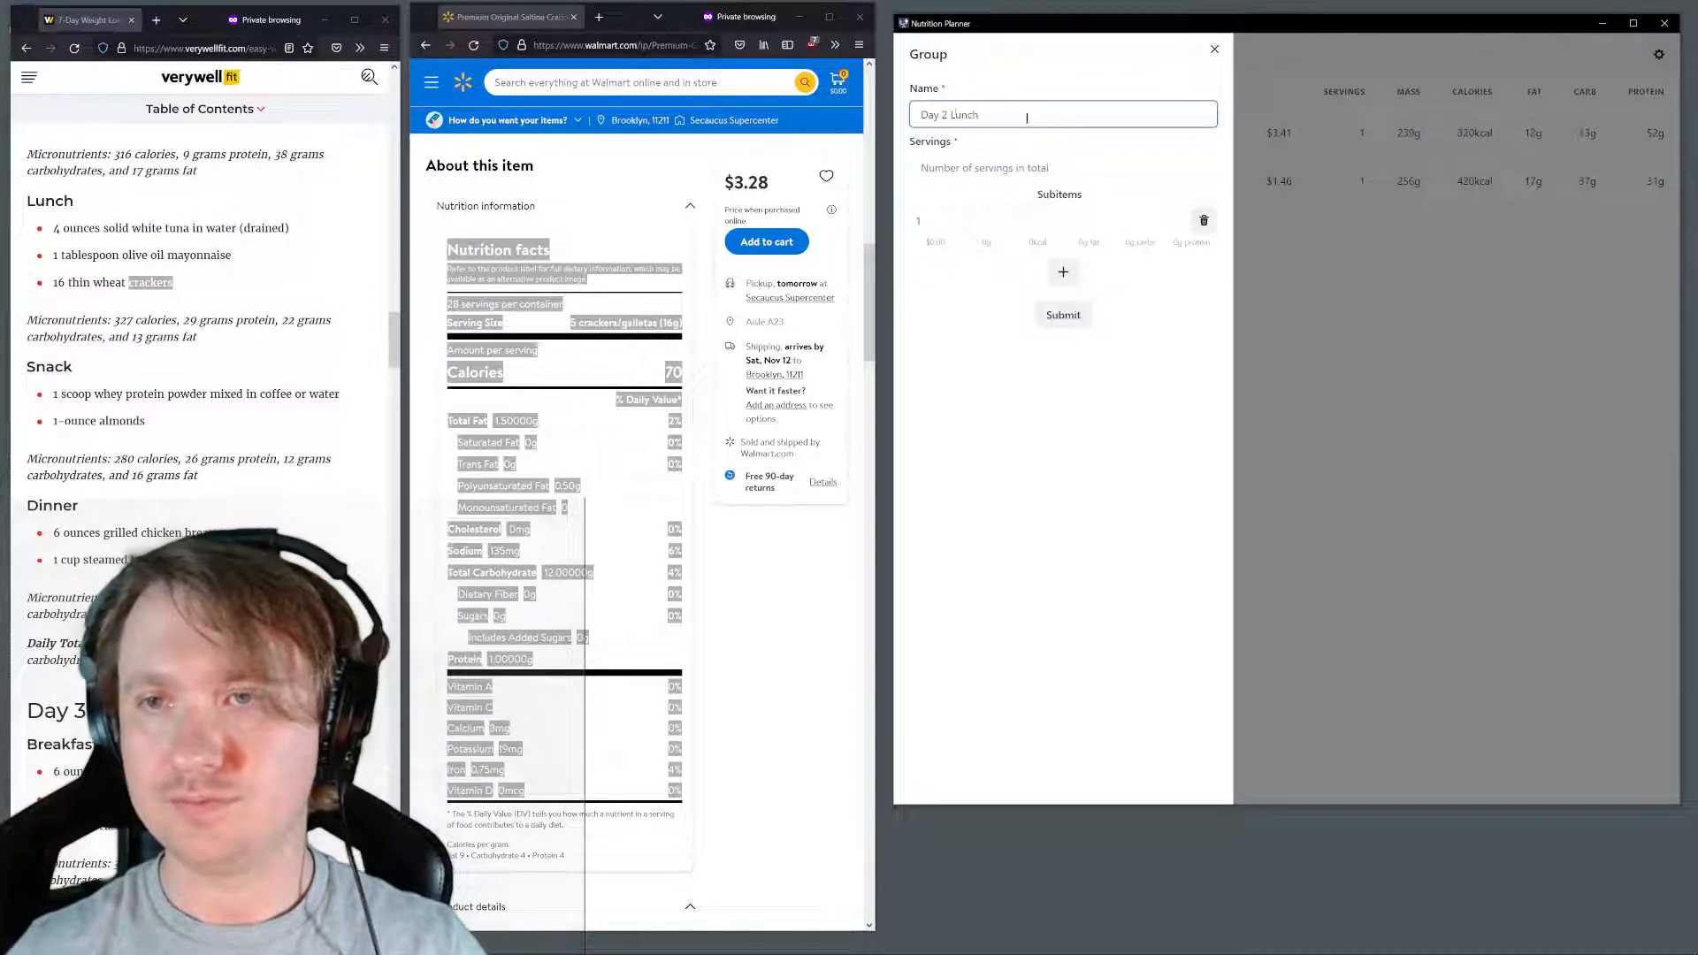
text(unch)
Add Tuna Salad and Premium Original Saltine Crackers as subitems of the new lunch group and submit it
click(1039, 217)
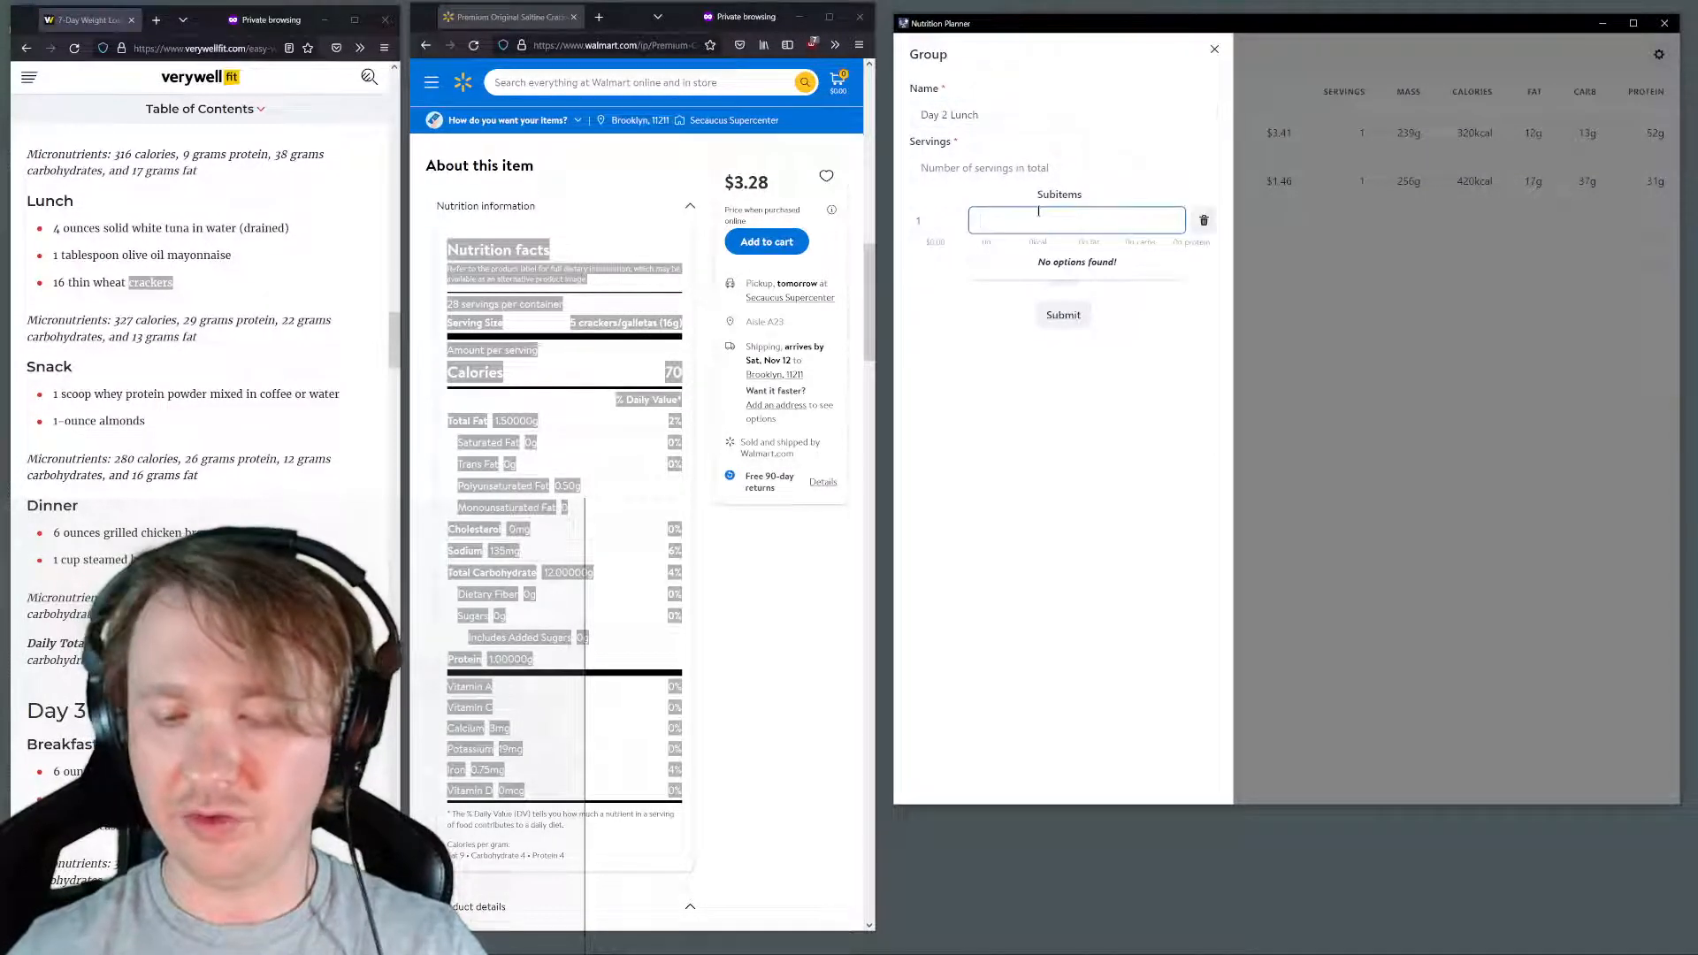
text(tuna)
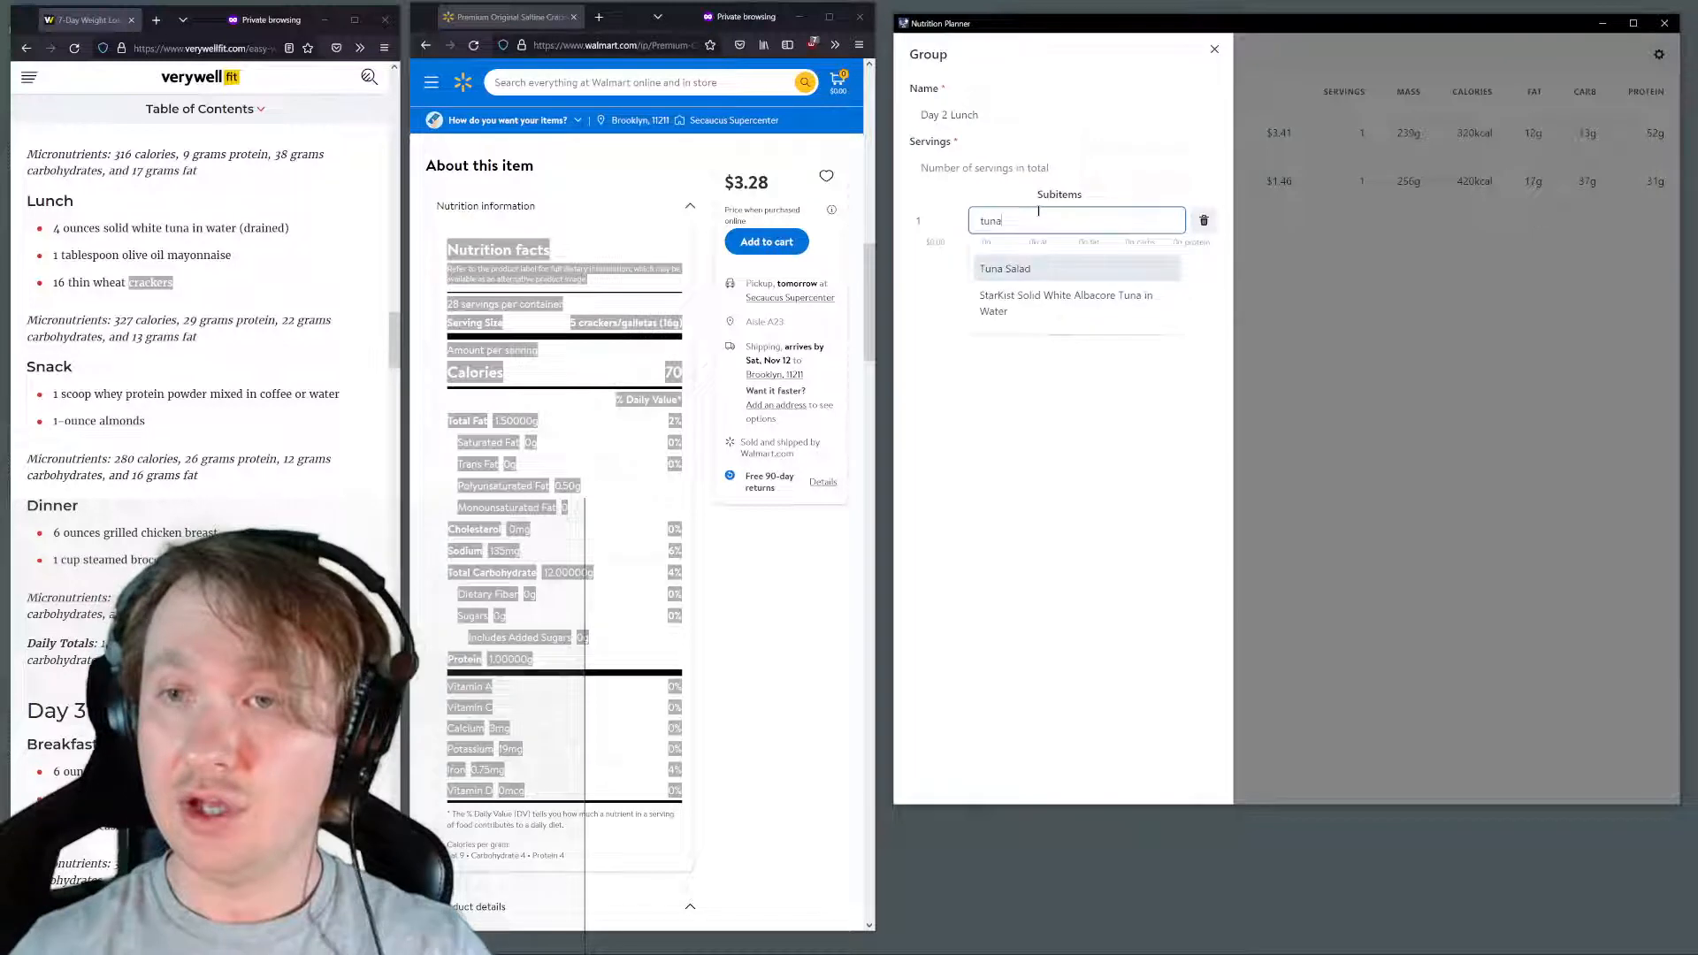
click(1019, 270)
click(1048, 263)
text(cr)
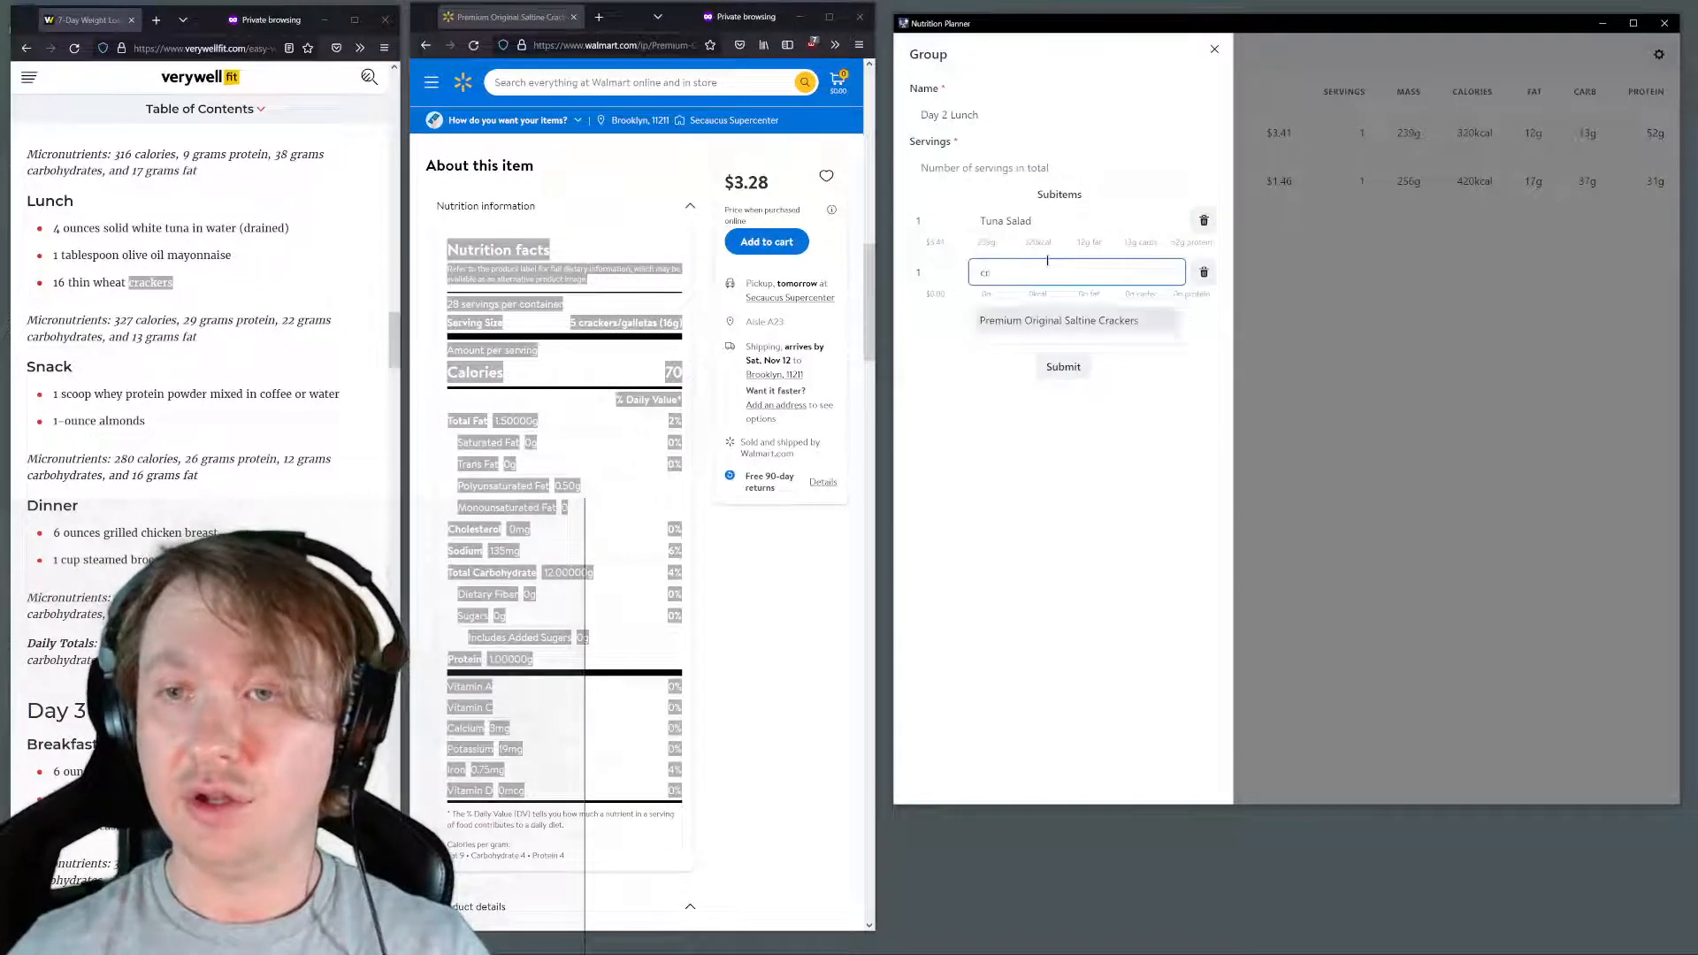
text(a)
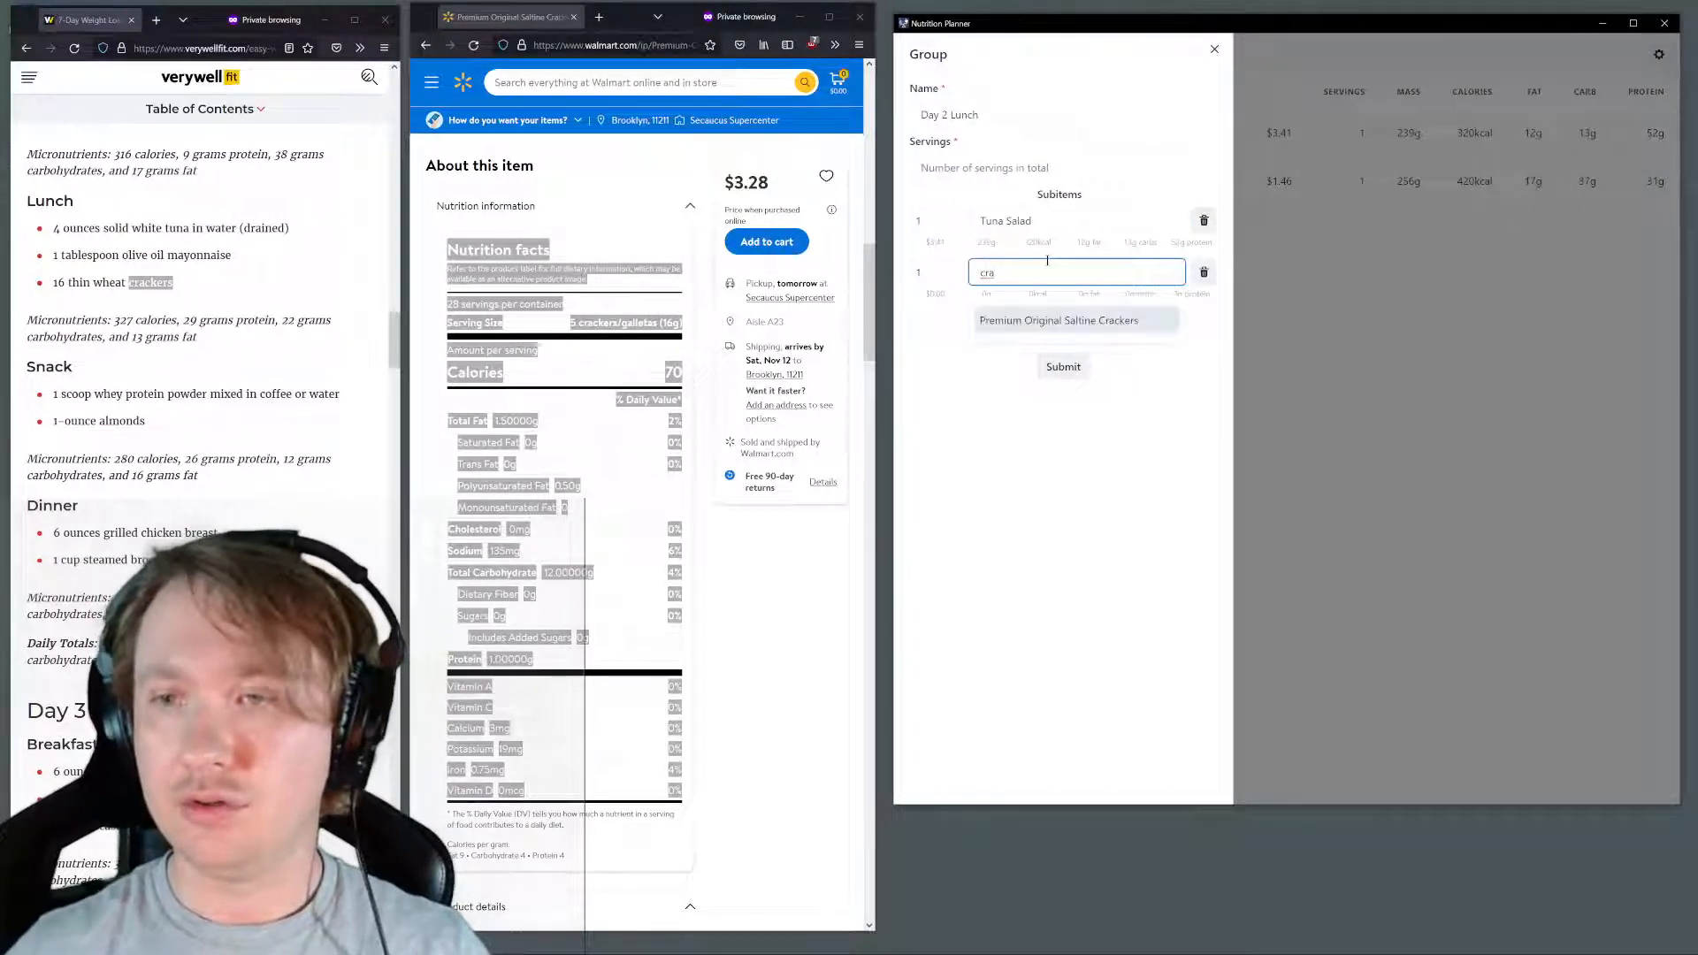
click(1059, 320)
click(1066, 371)
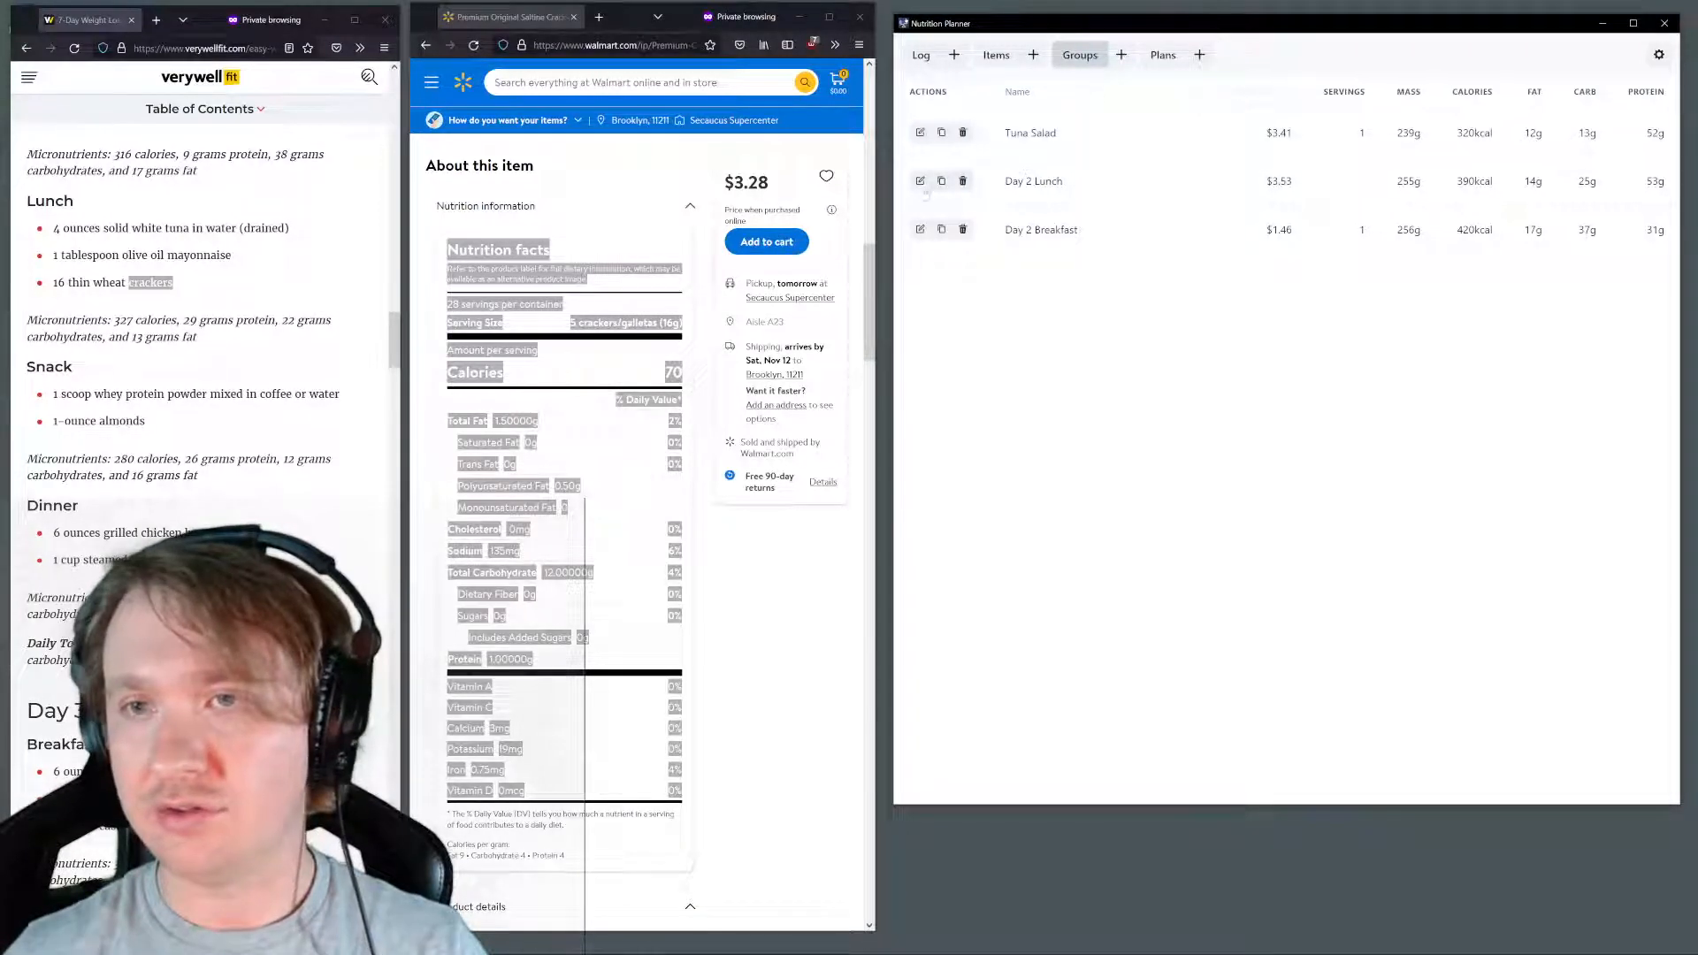
Edit the Day 2 Lunch group to set its servings to 1 and submit it
click(921, 182)
click(981, 167)
text(1)
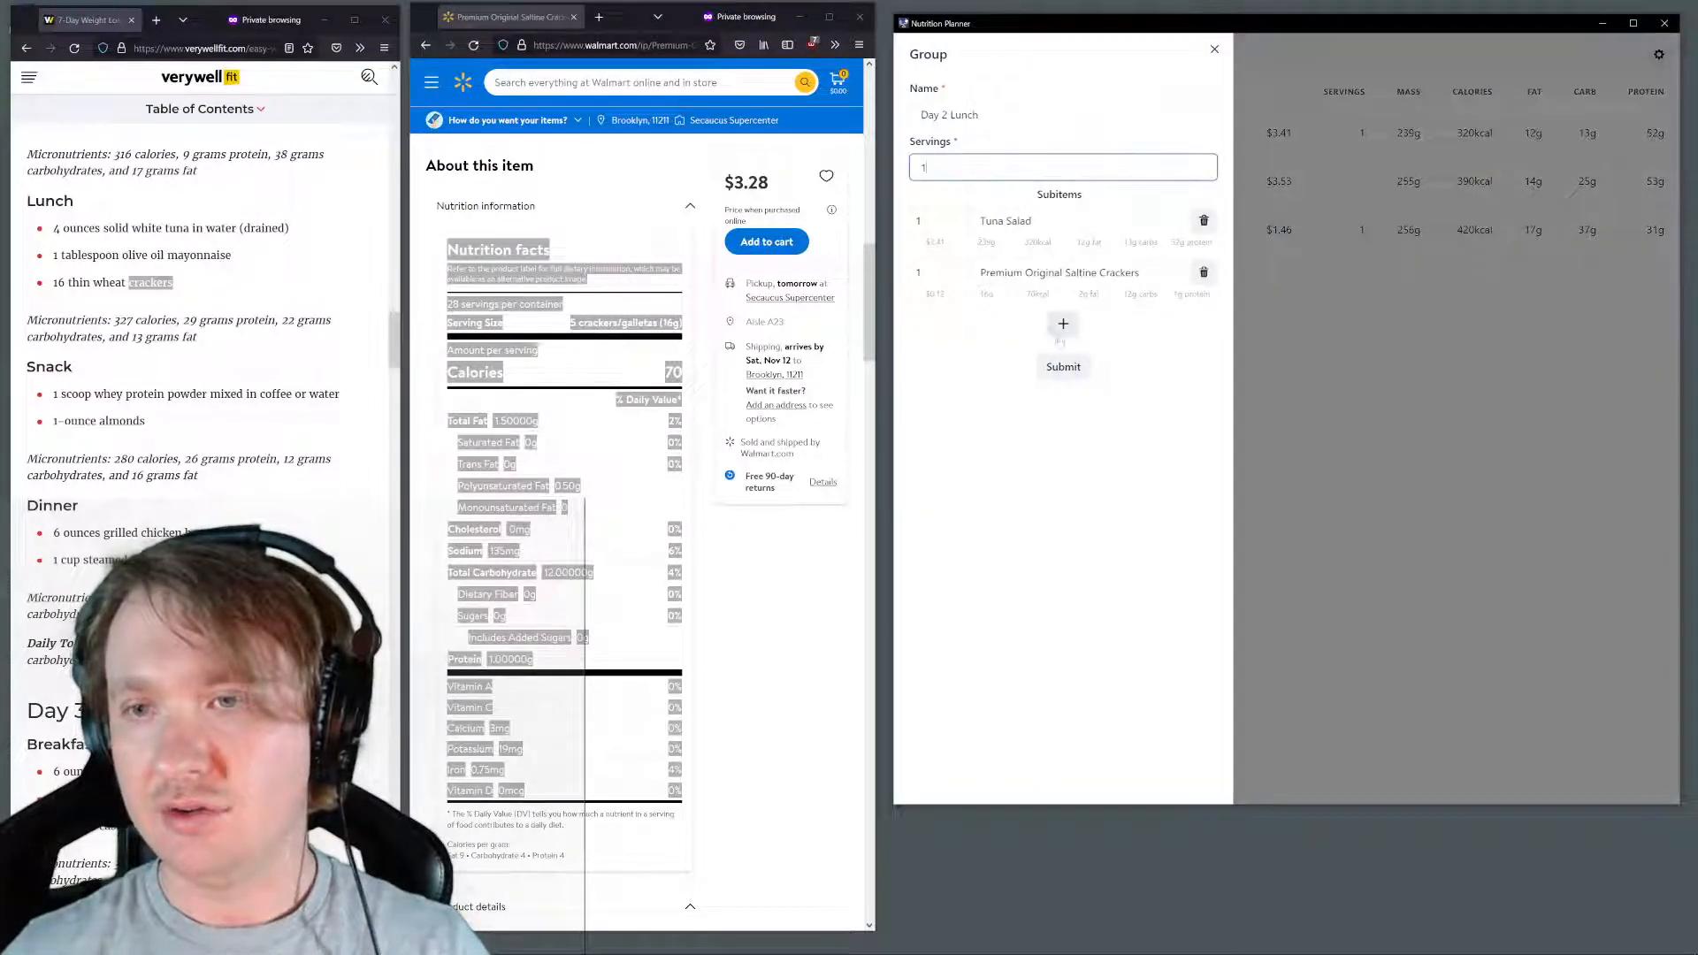
click(1064, 366)
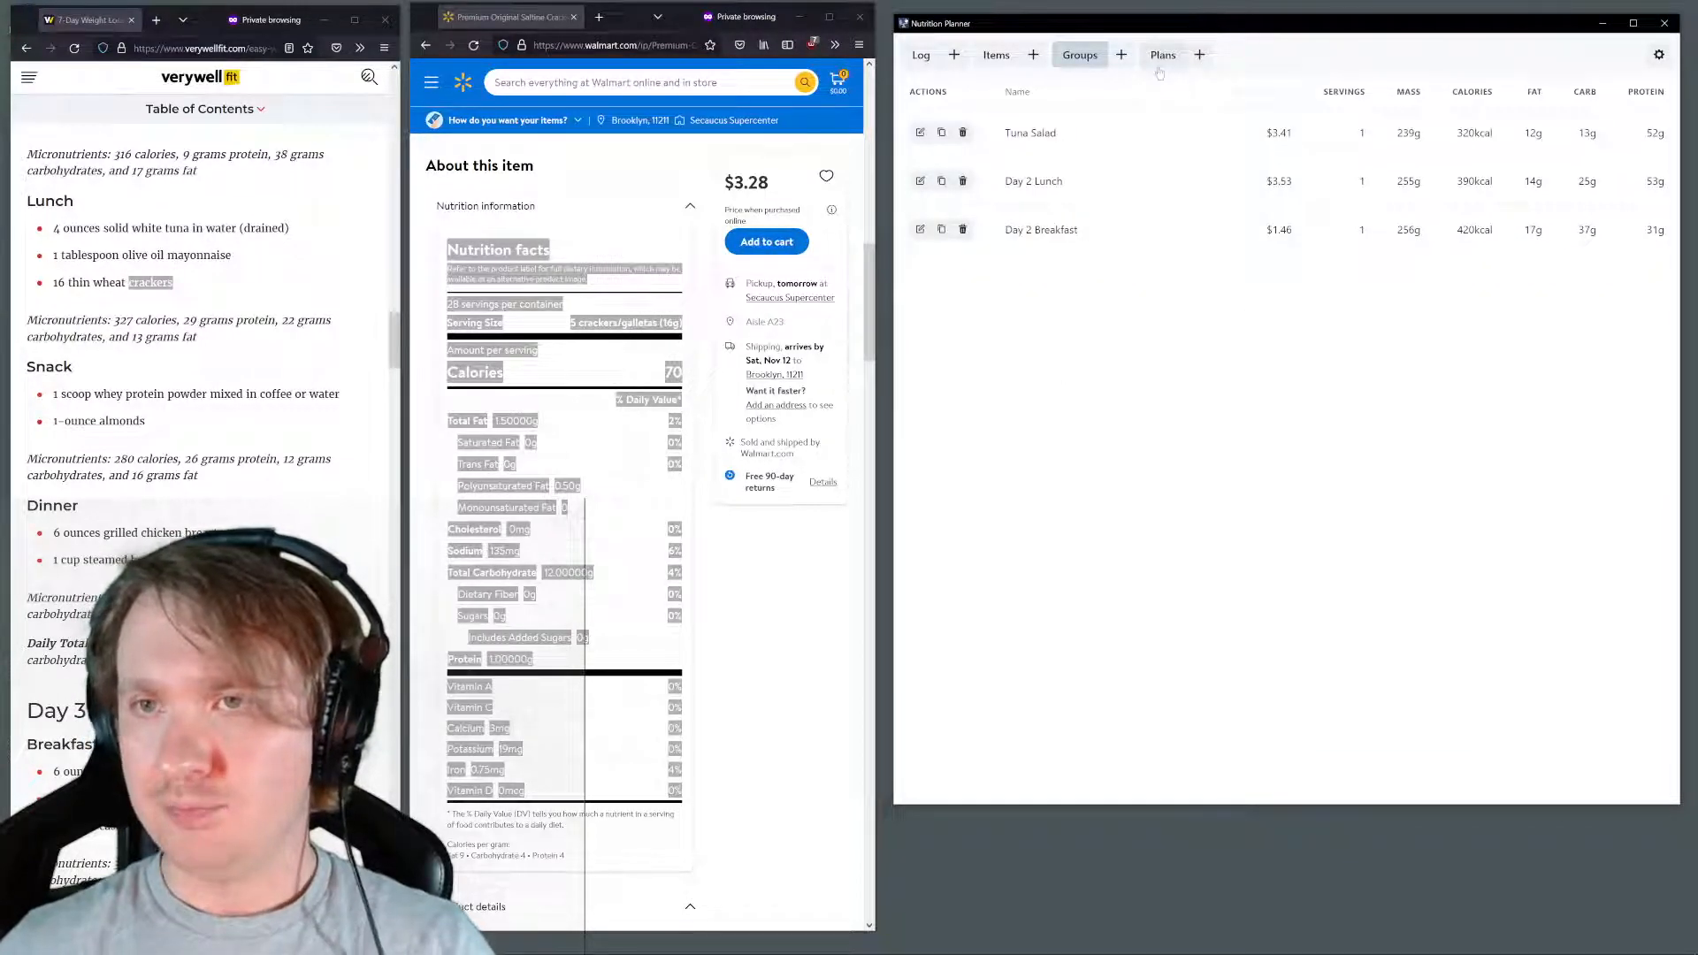
Try to create an unnamed plan with Day 2 Lunch and Day 2 Breakfast as its subitems
click(1162, 56)
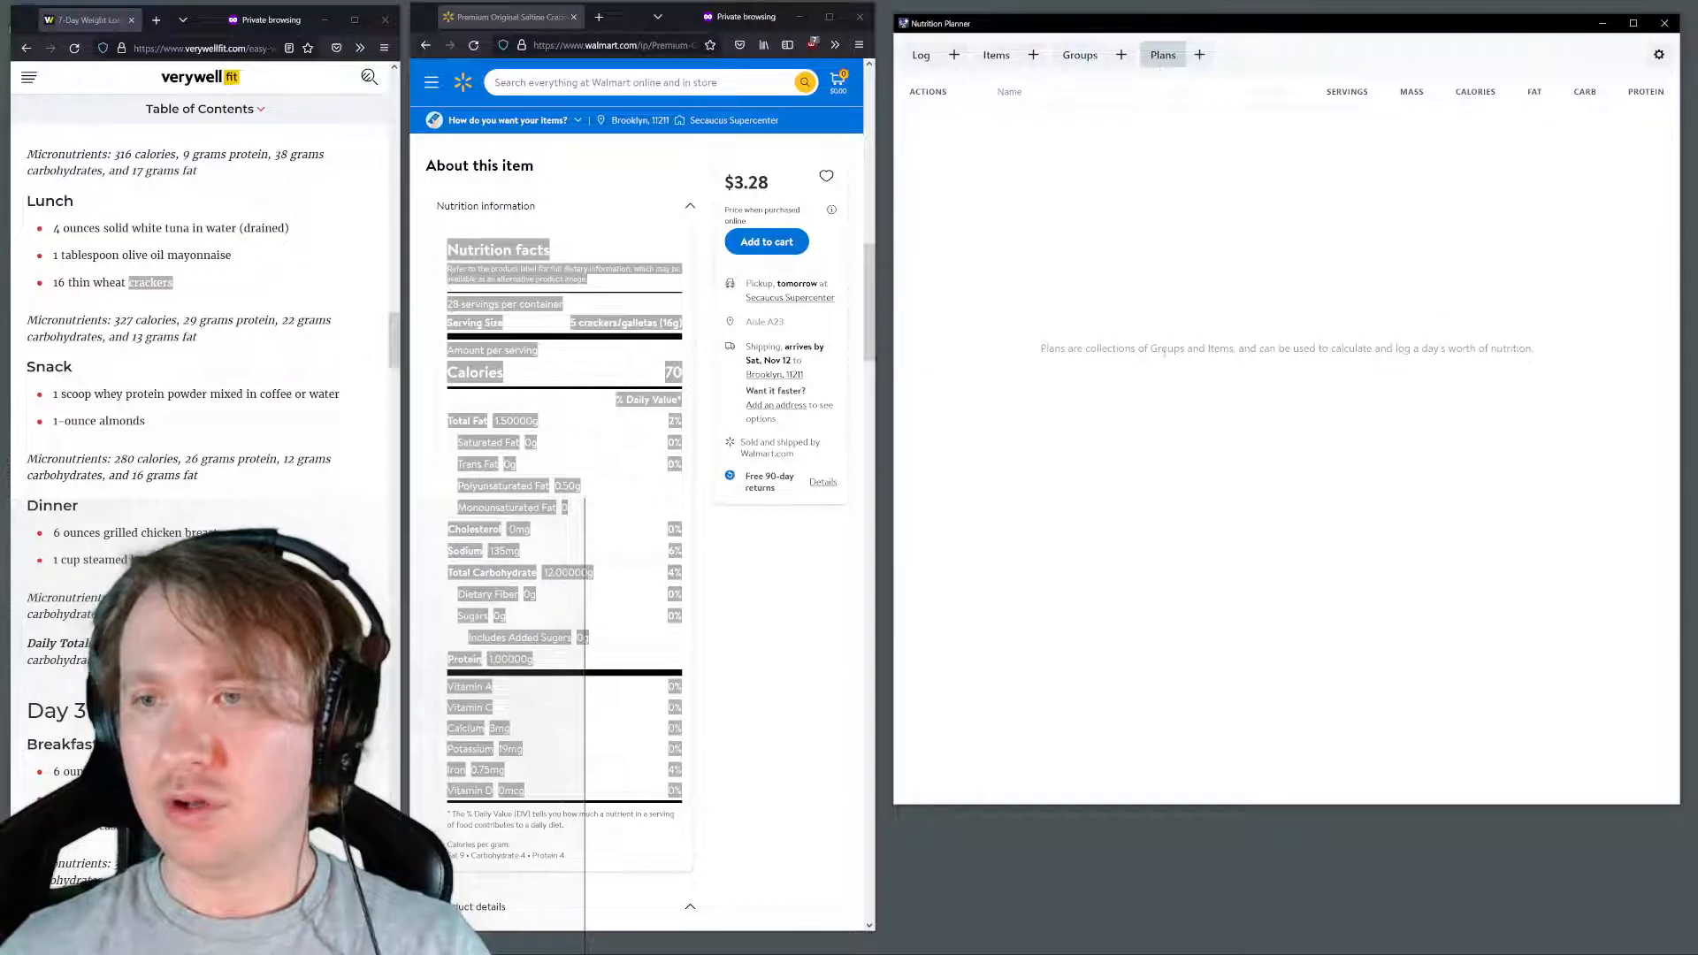
click(1200, 55)
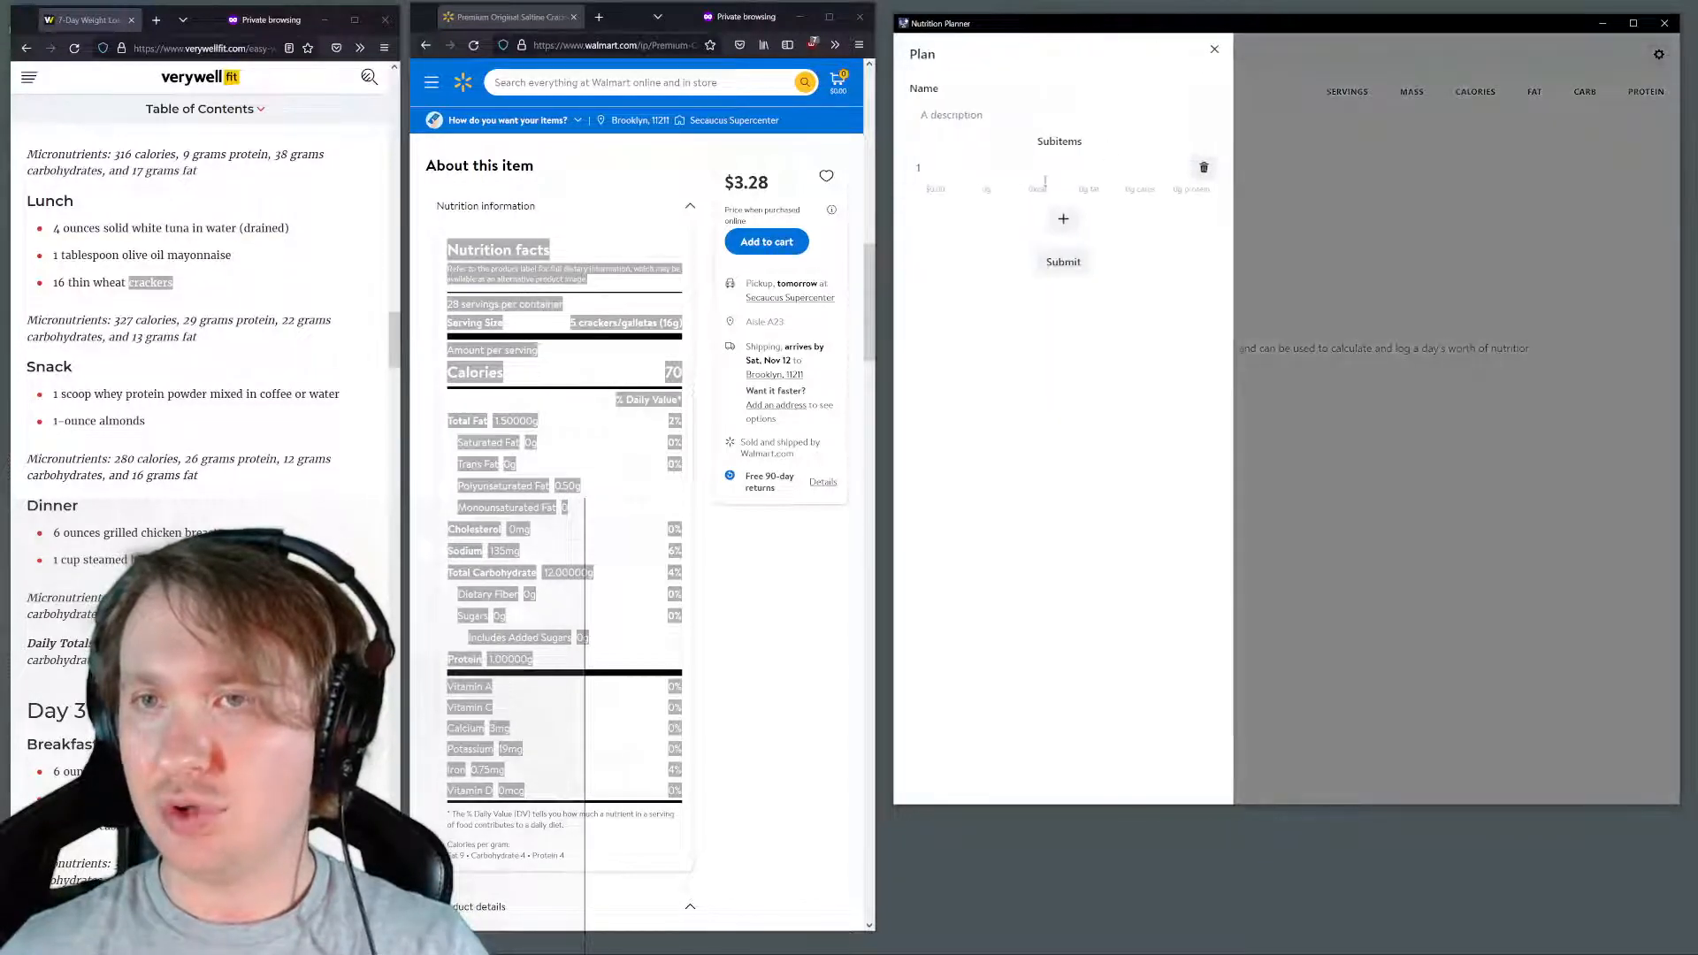
click(1047, 171)
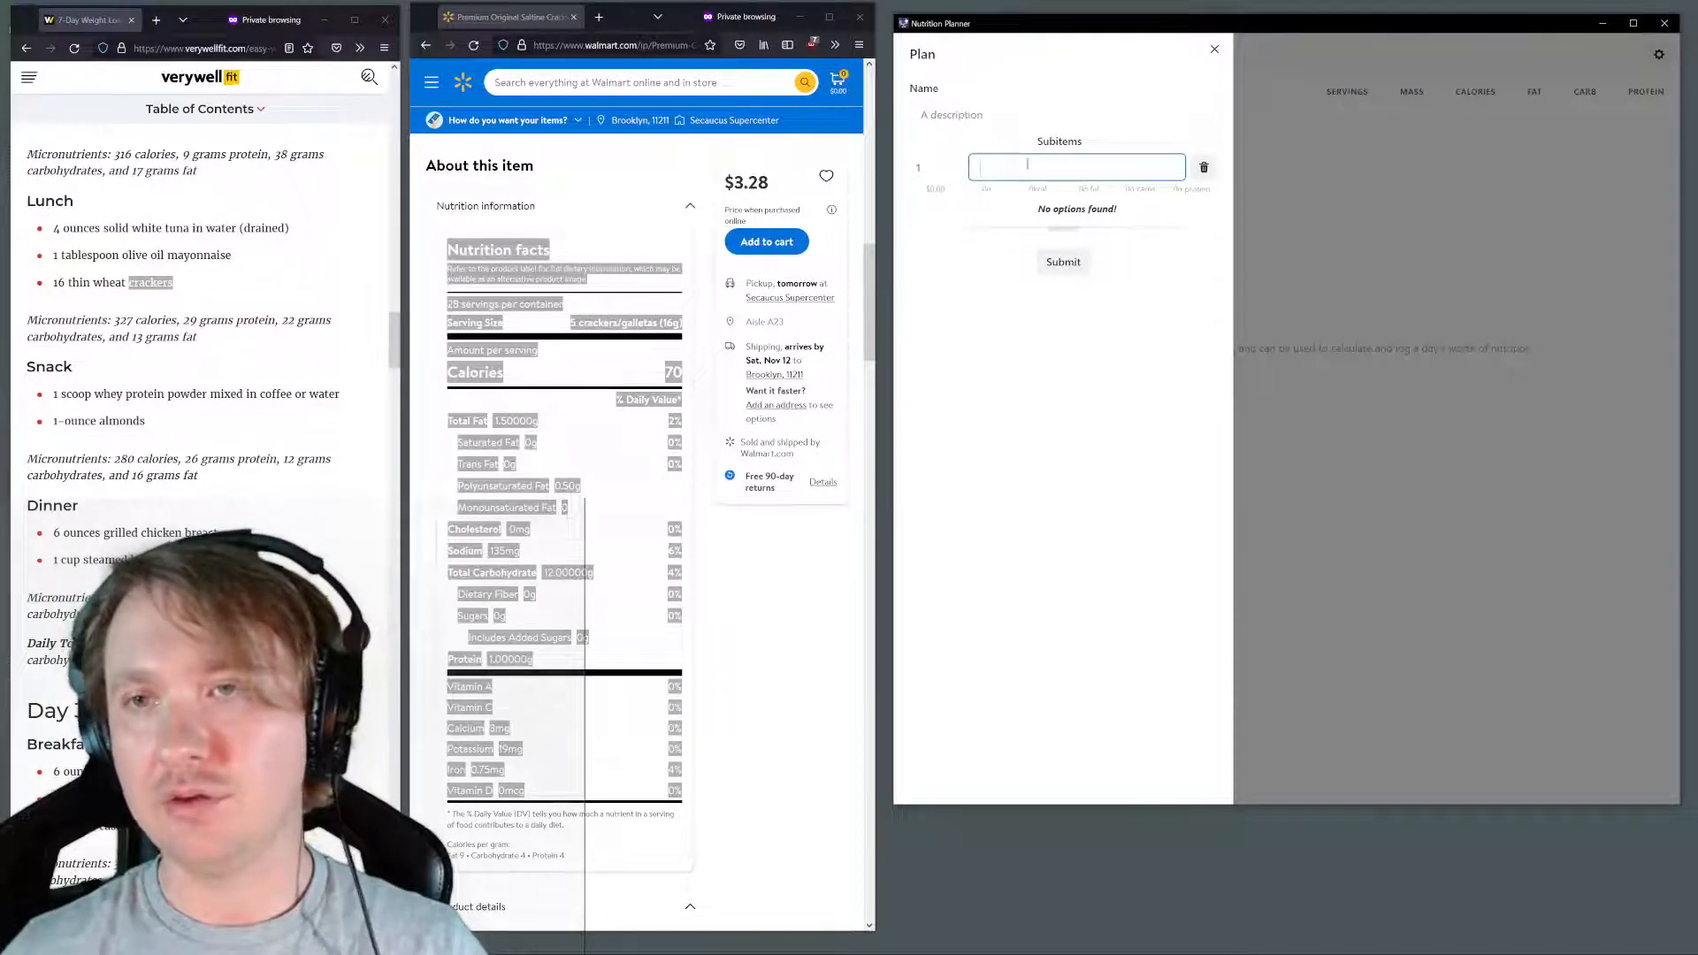
text(Da)
click(1031, 215)
click(1061, 220)
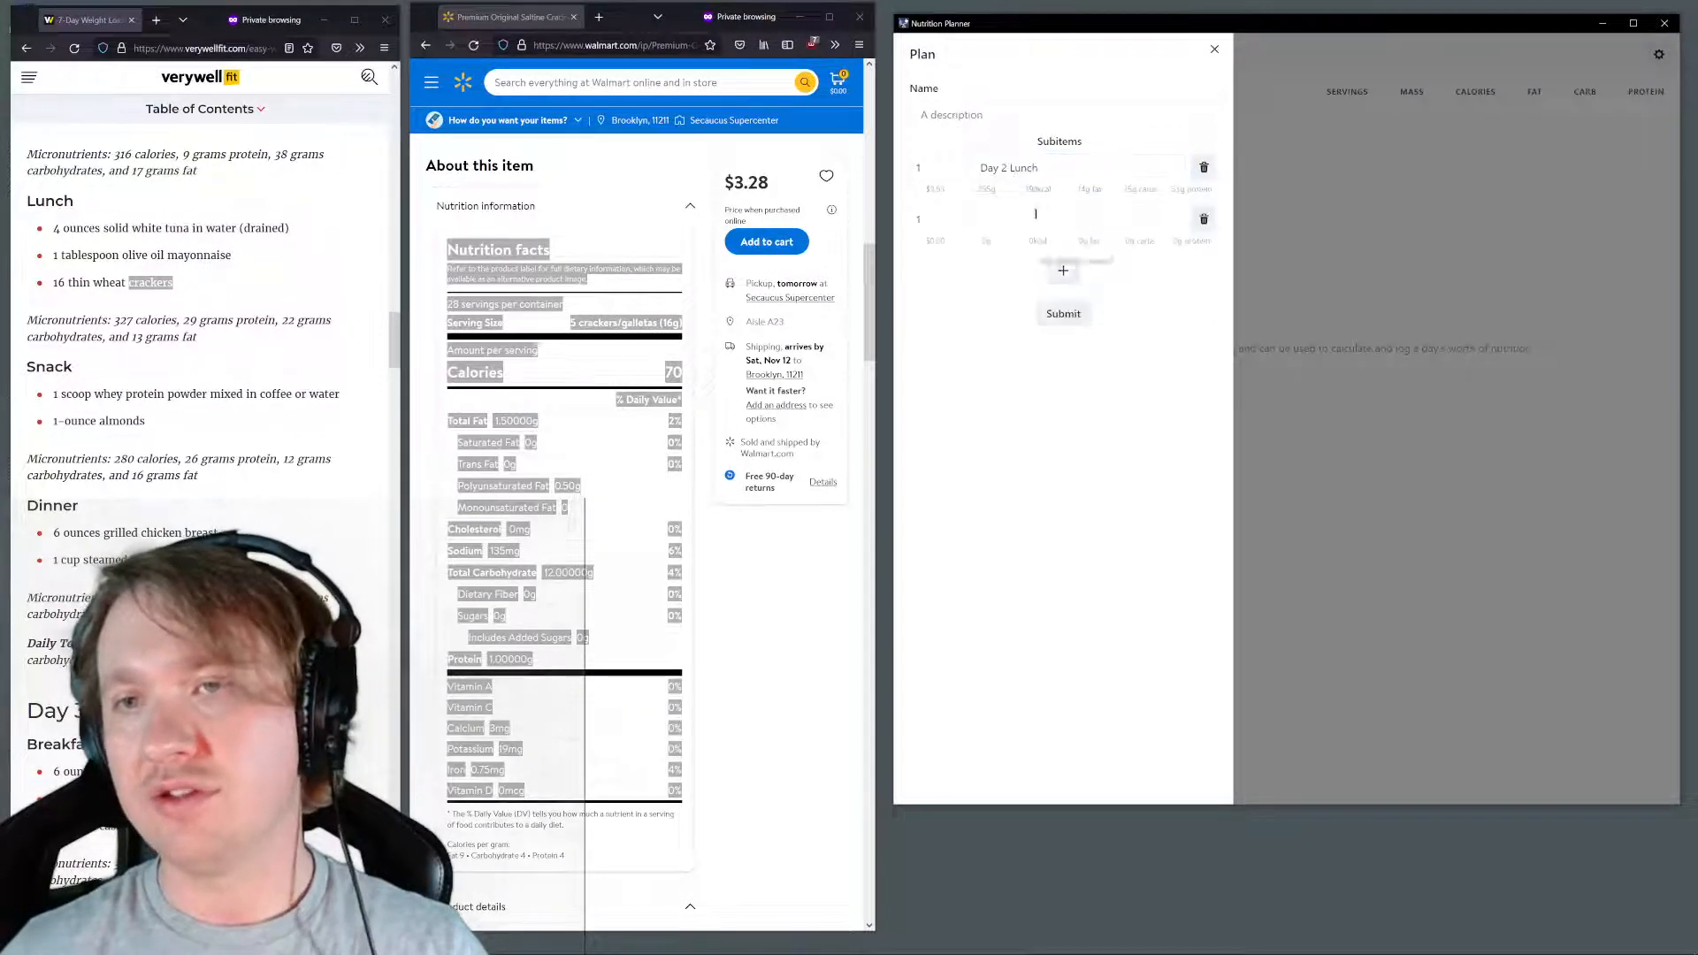
text(d)
click(1050, 292)
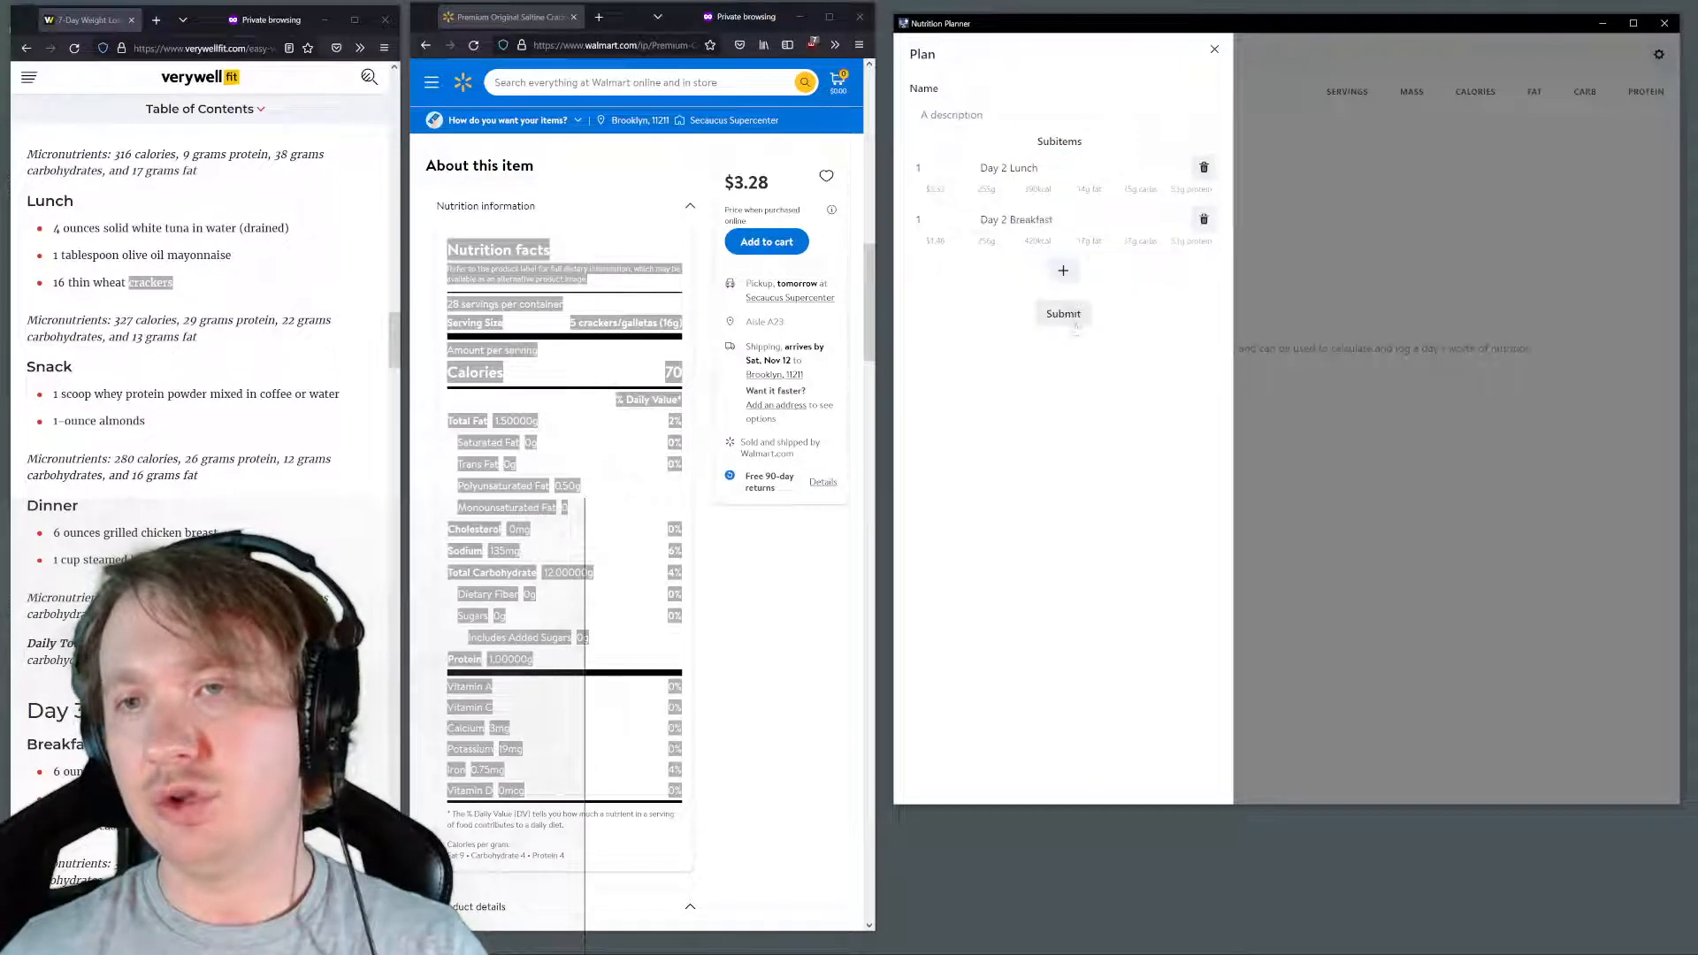
click(1068, 323)
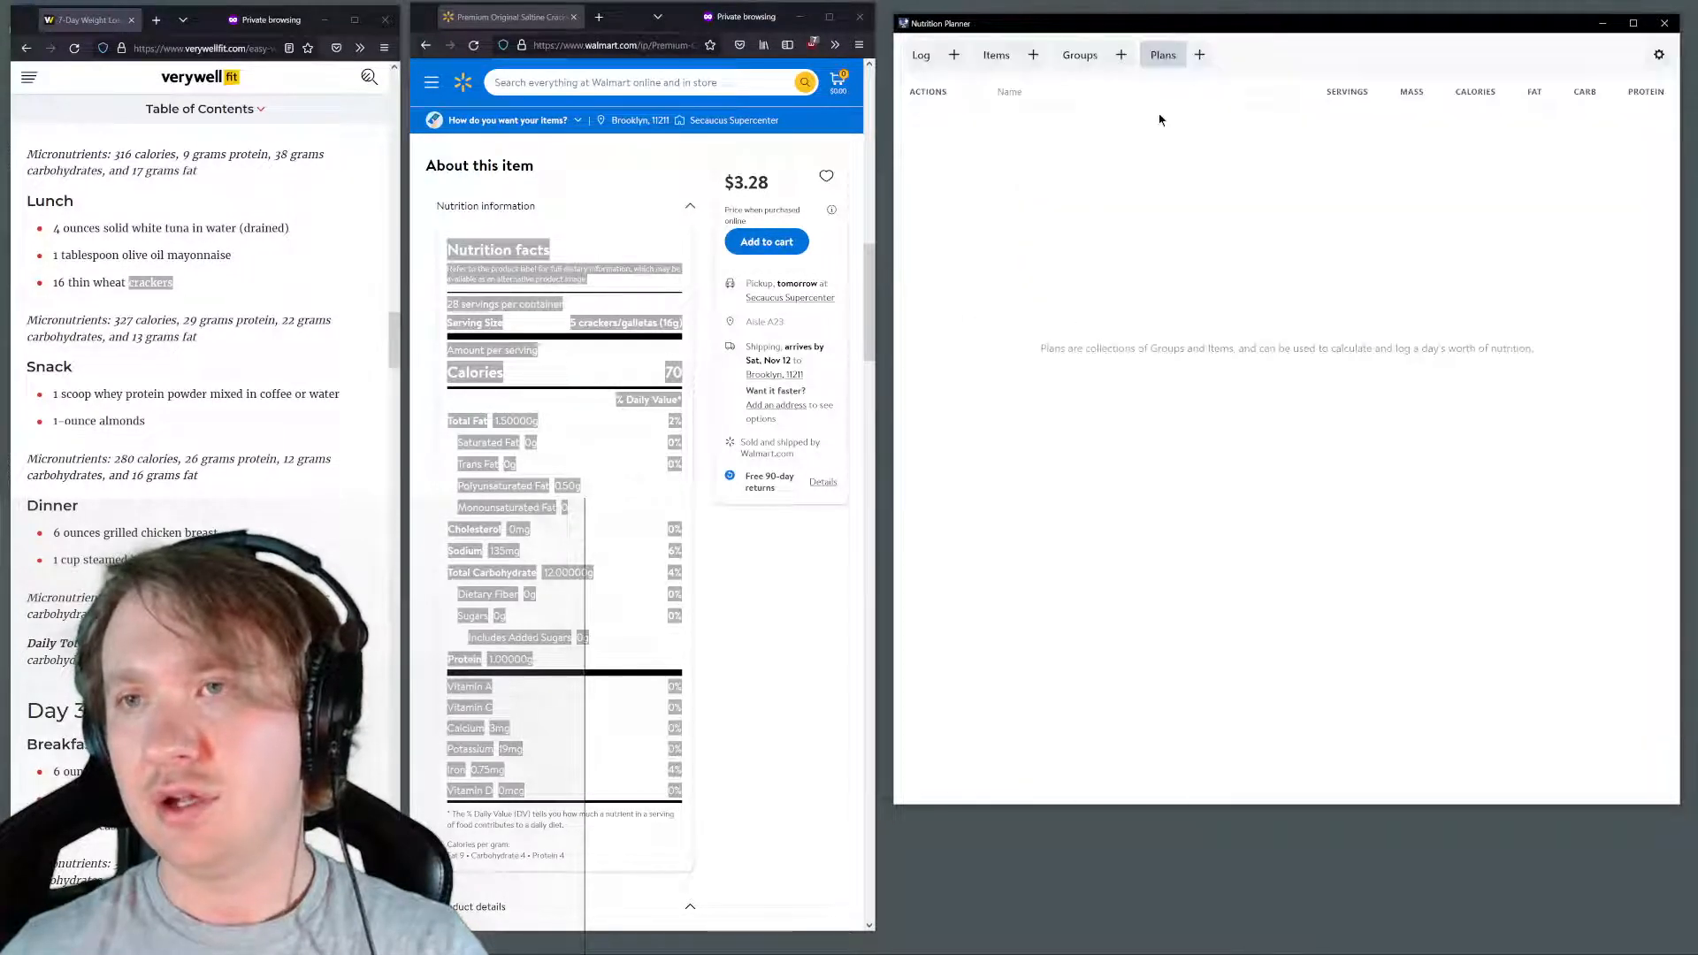
Start a new plan and add the Day 2 Lunch and Day 2 Breakfast groups as subitems
click(1198, 54)
click(1023, 170)
text(Da)
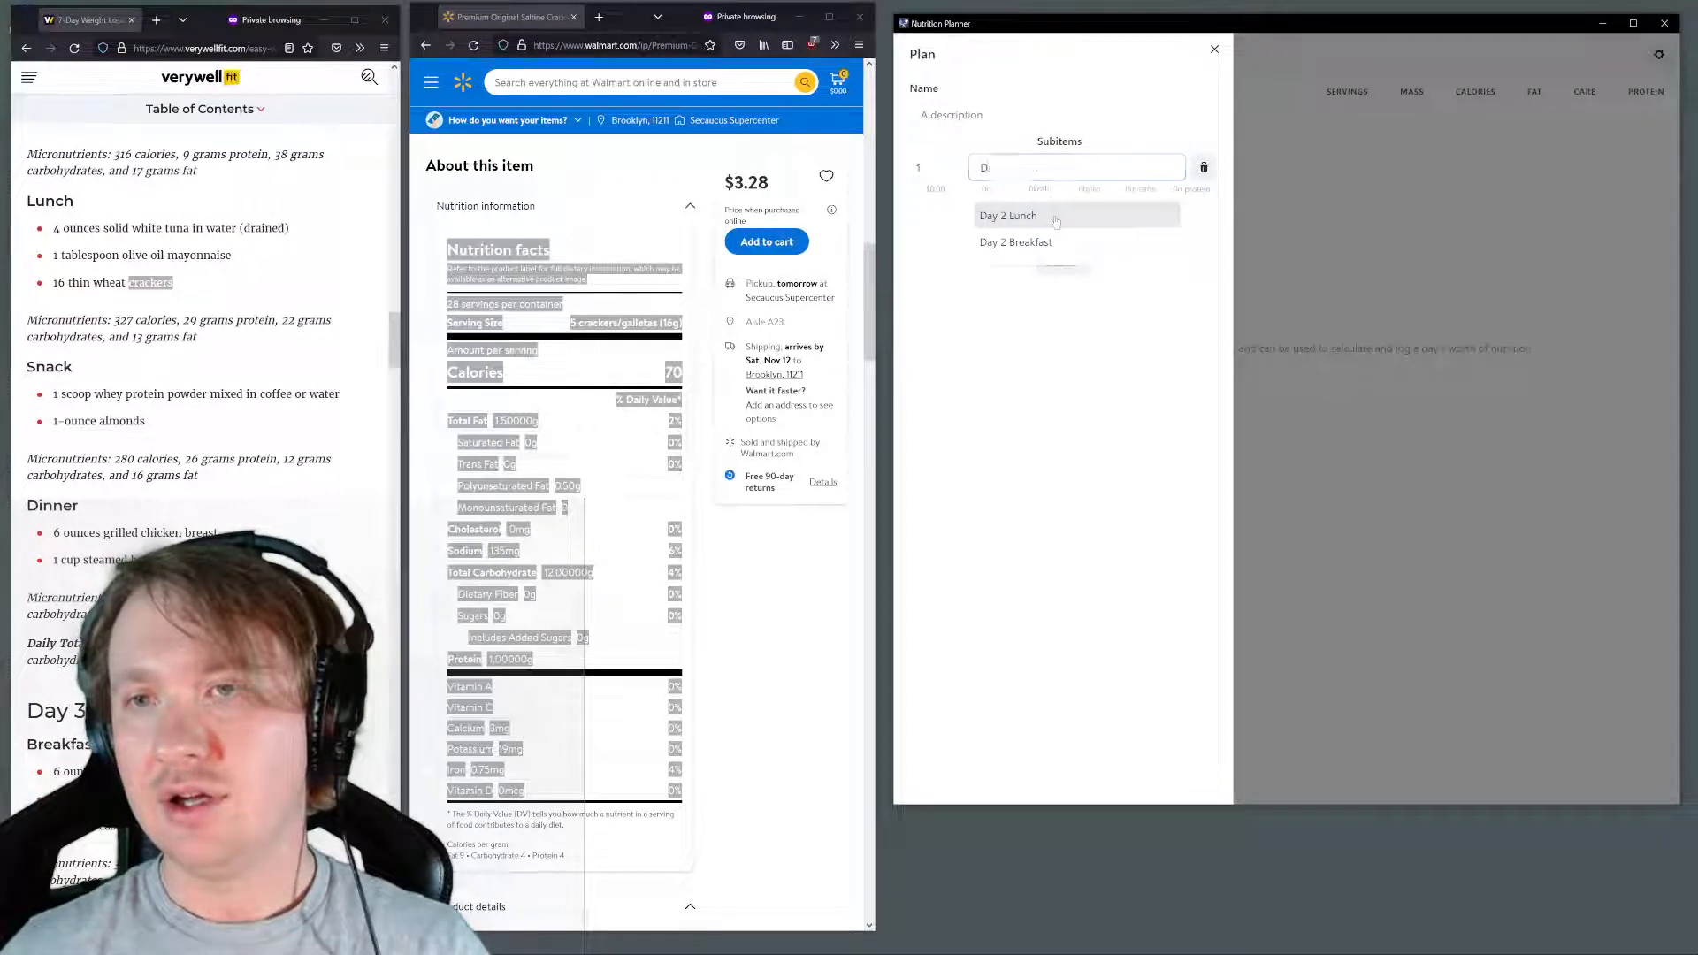
click(1072, 215)
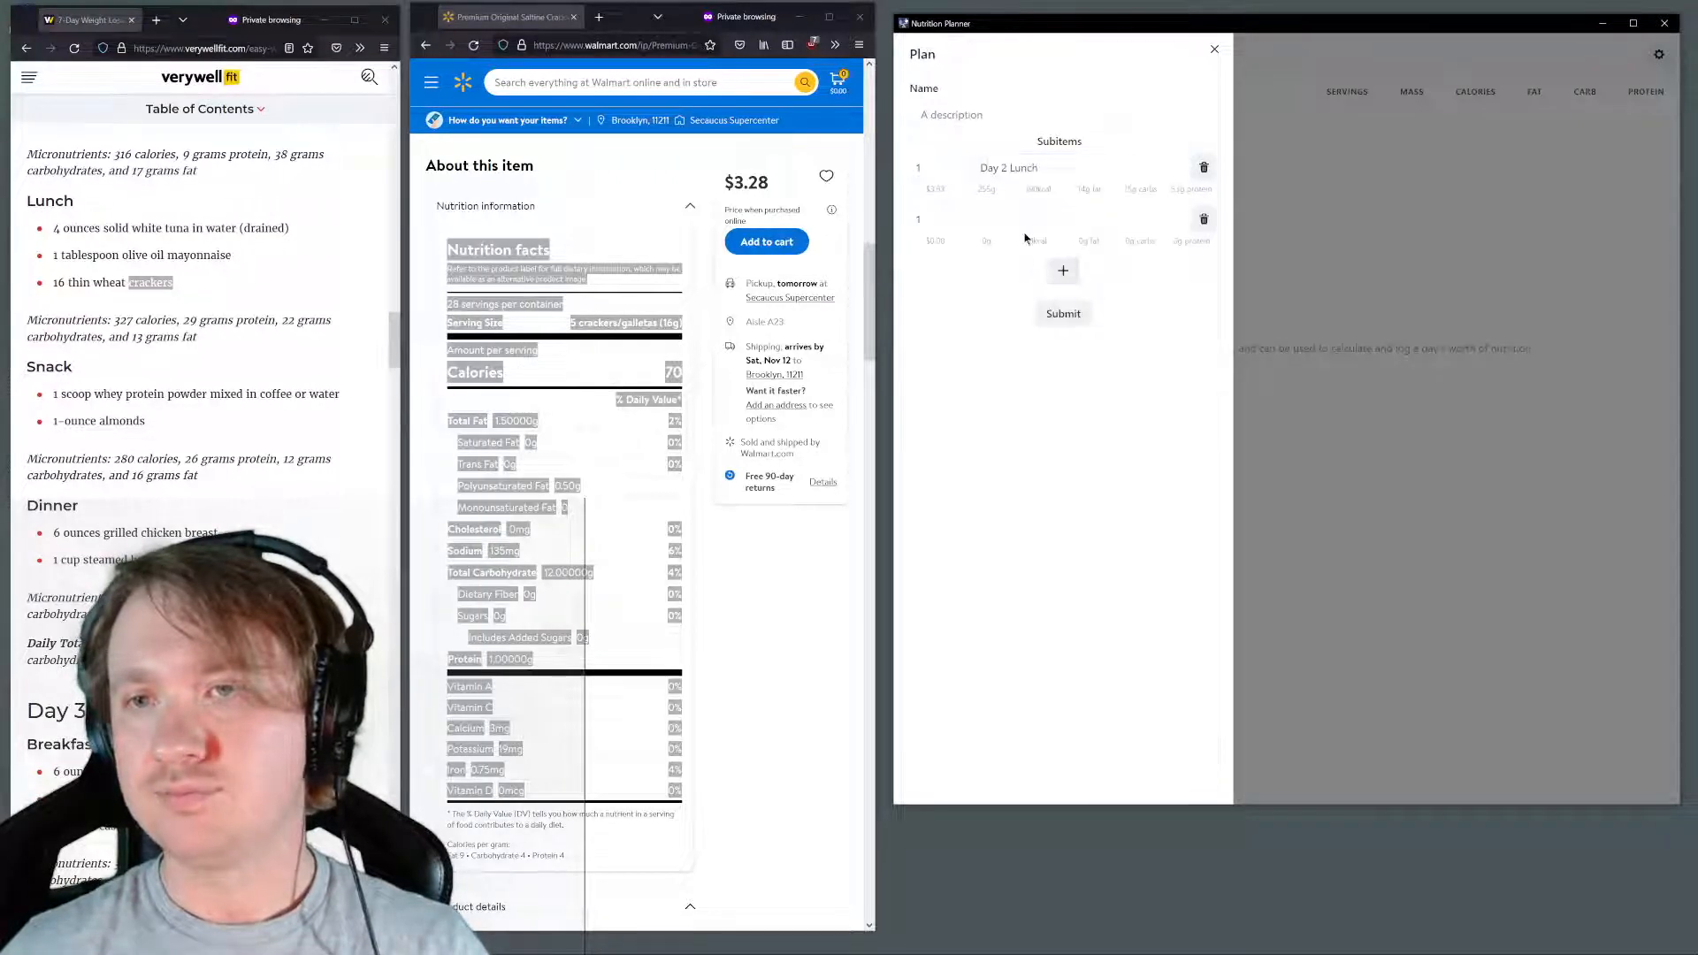
click(1033, 224)
text(D)
click(1026, 293)
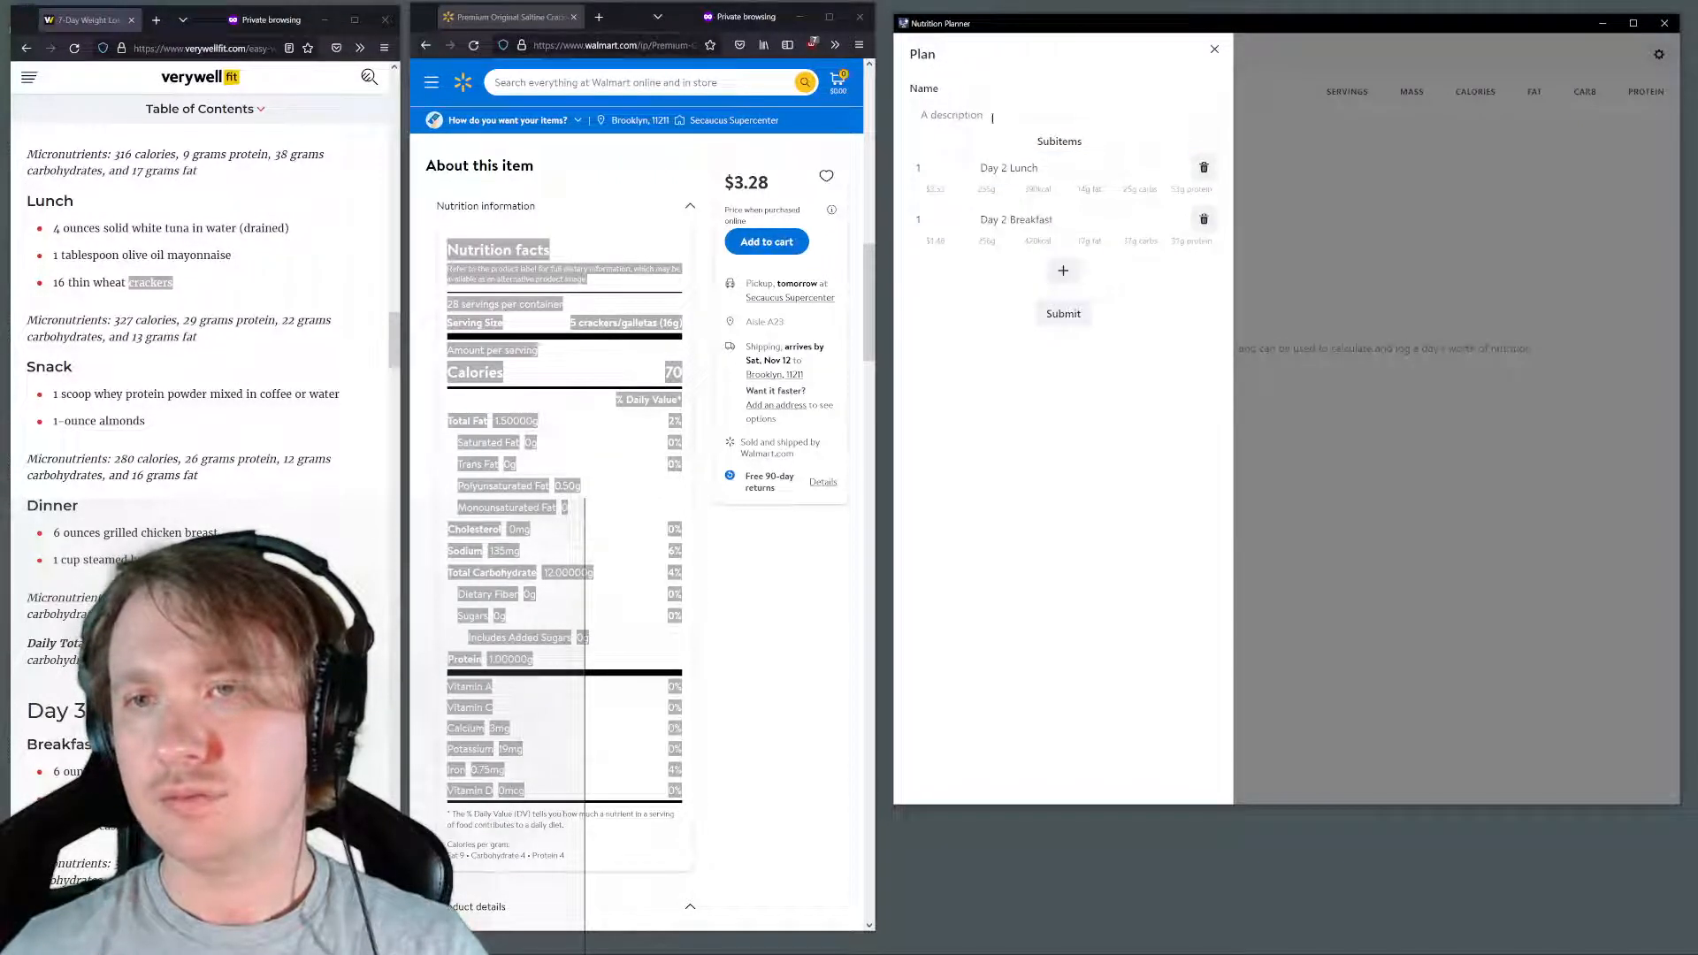
Name the plan "Verywellfit Day 2 Diet" and submit it
click(990, 115)
text(Ful)
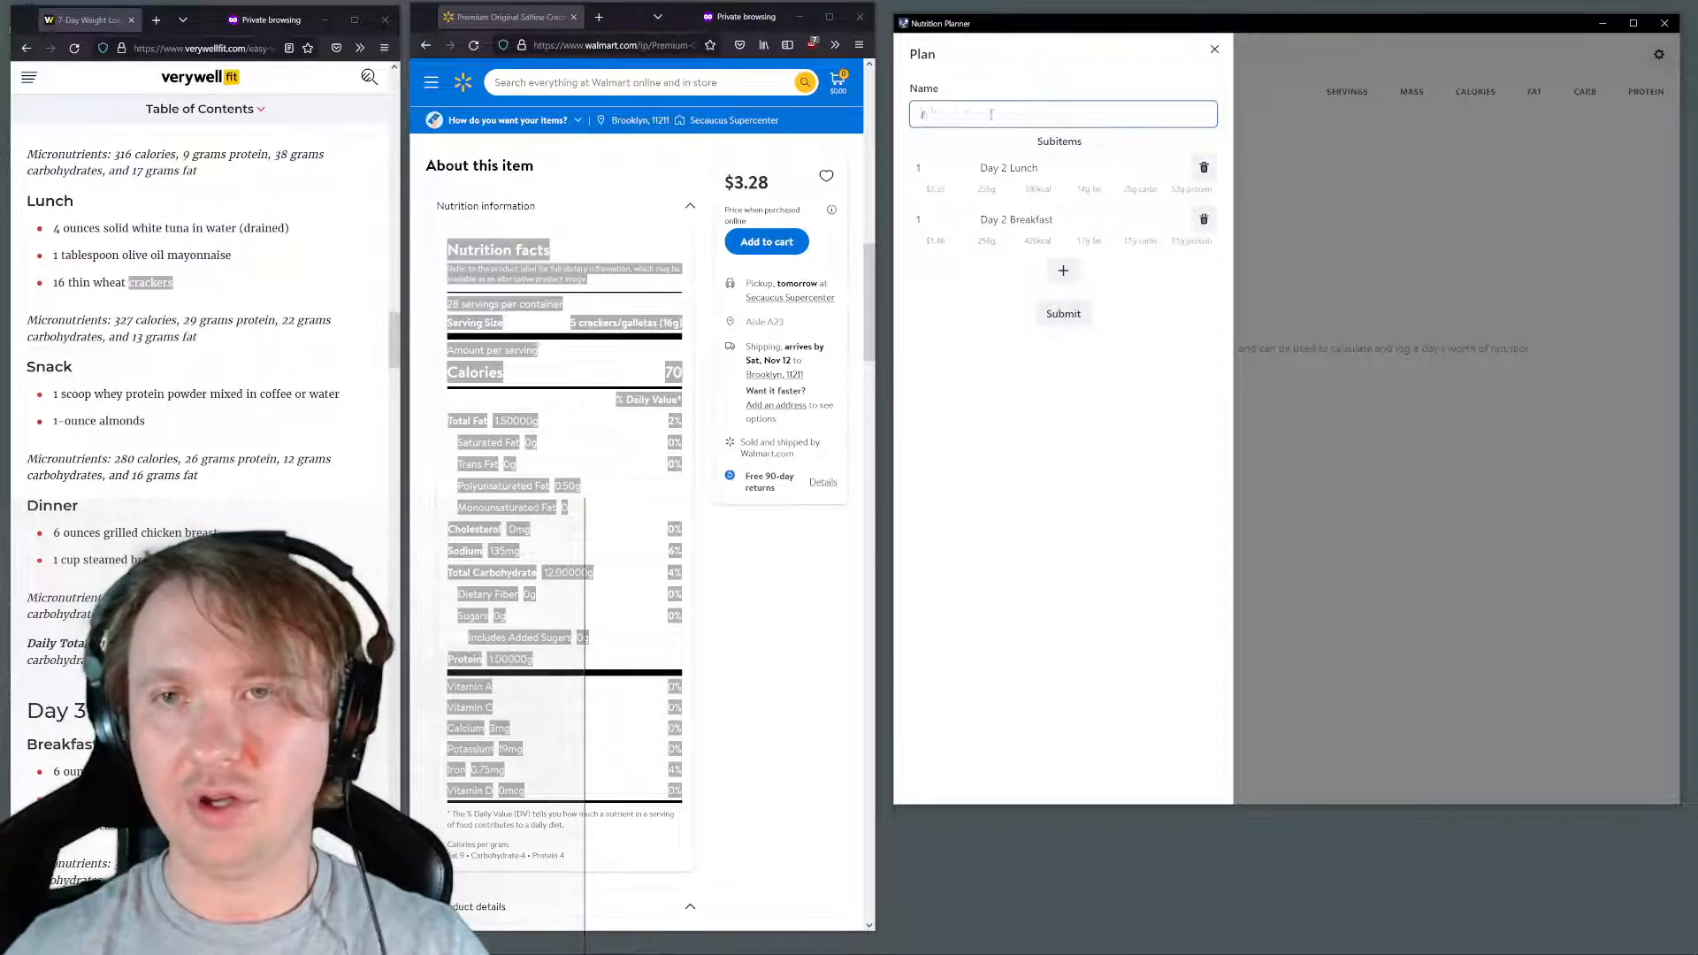
key(BackSpace)
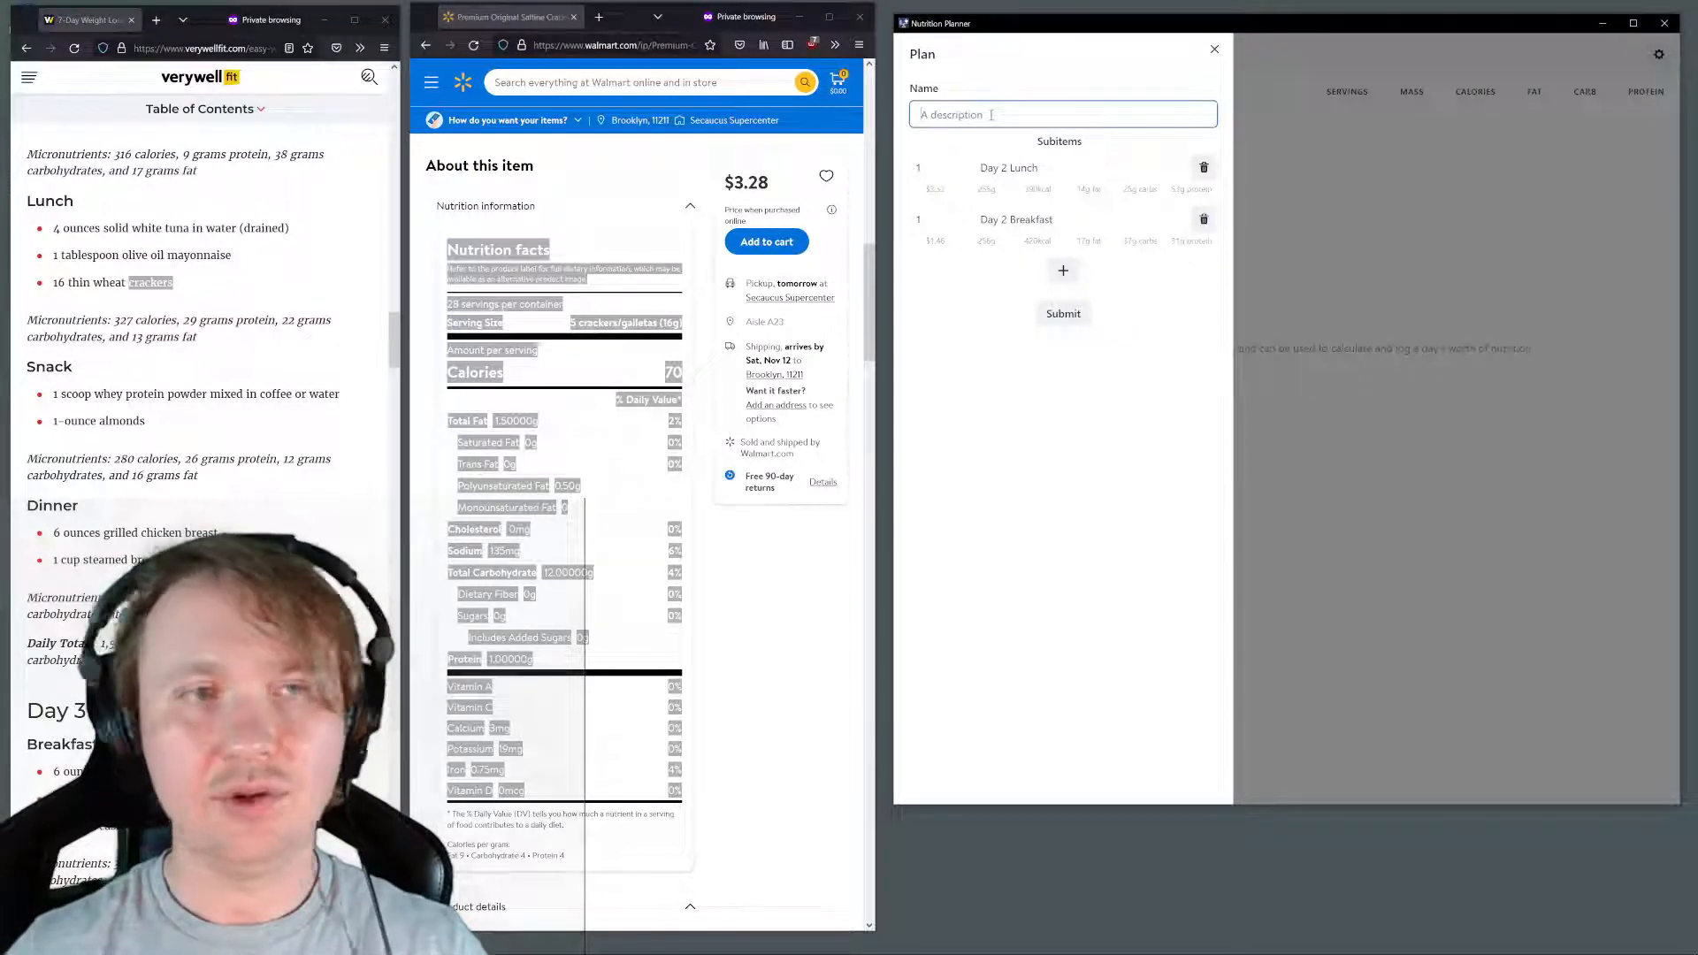
text(Very)
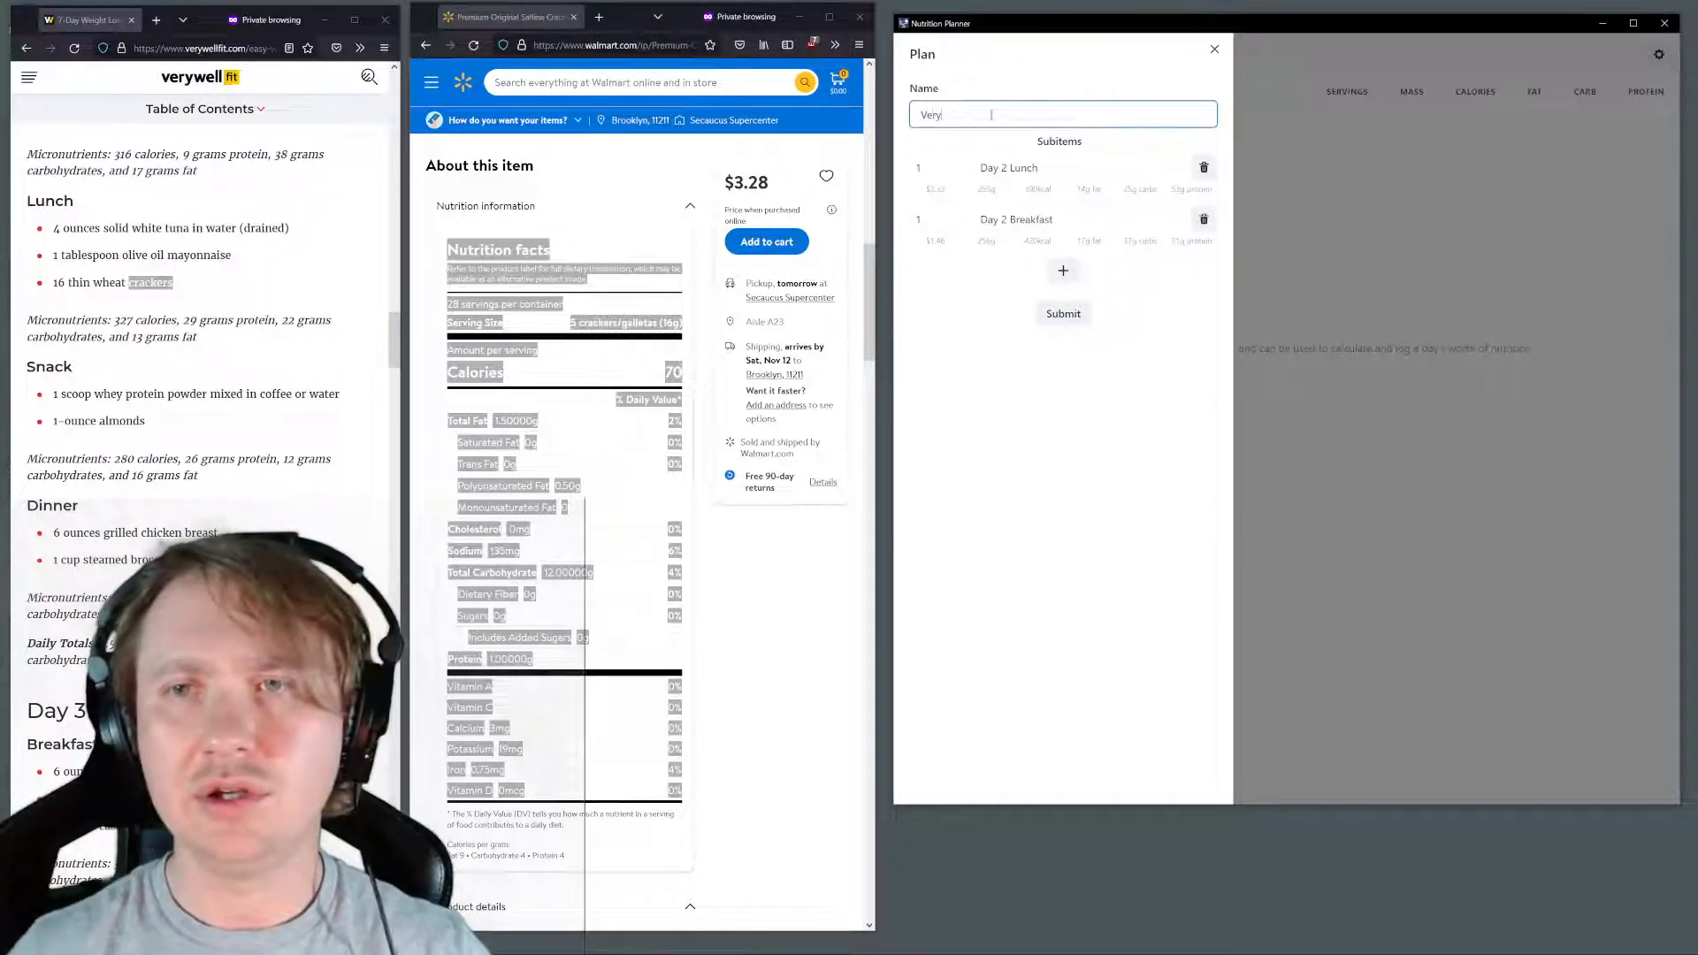
text(wellfit )
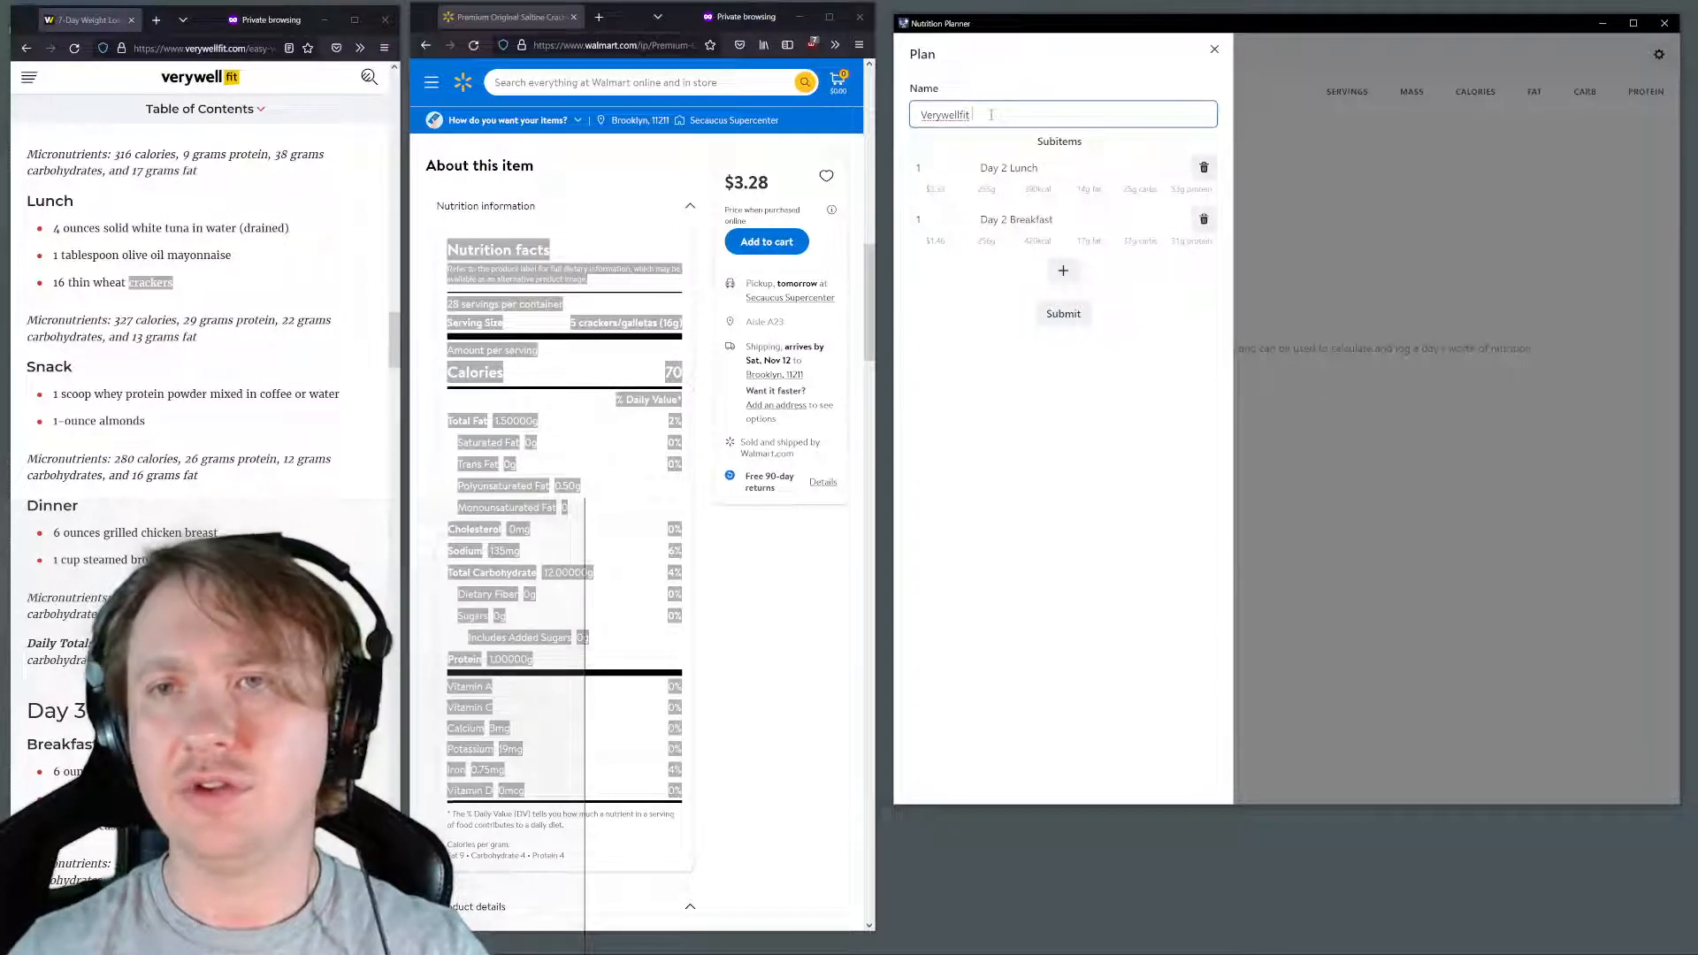
text(Day 2 Die)
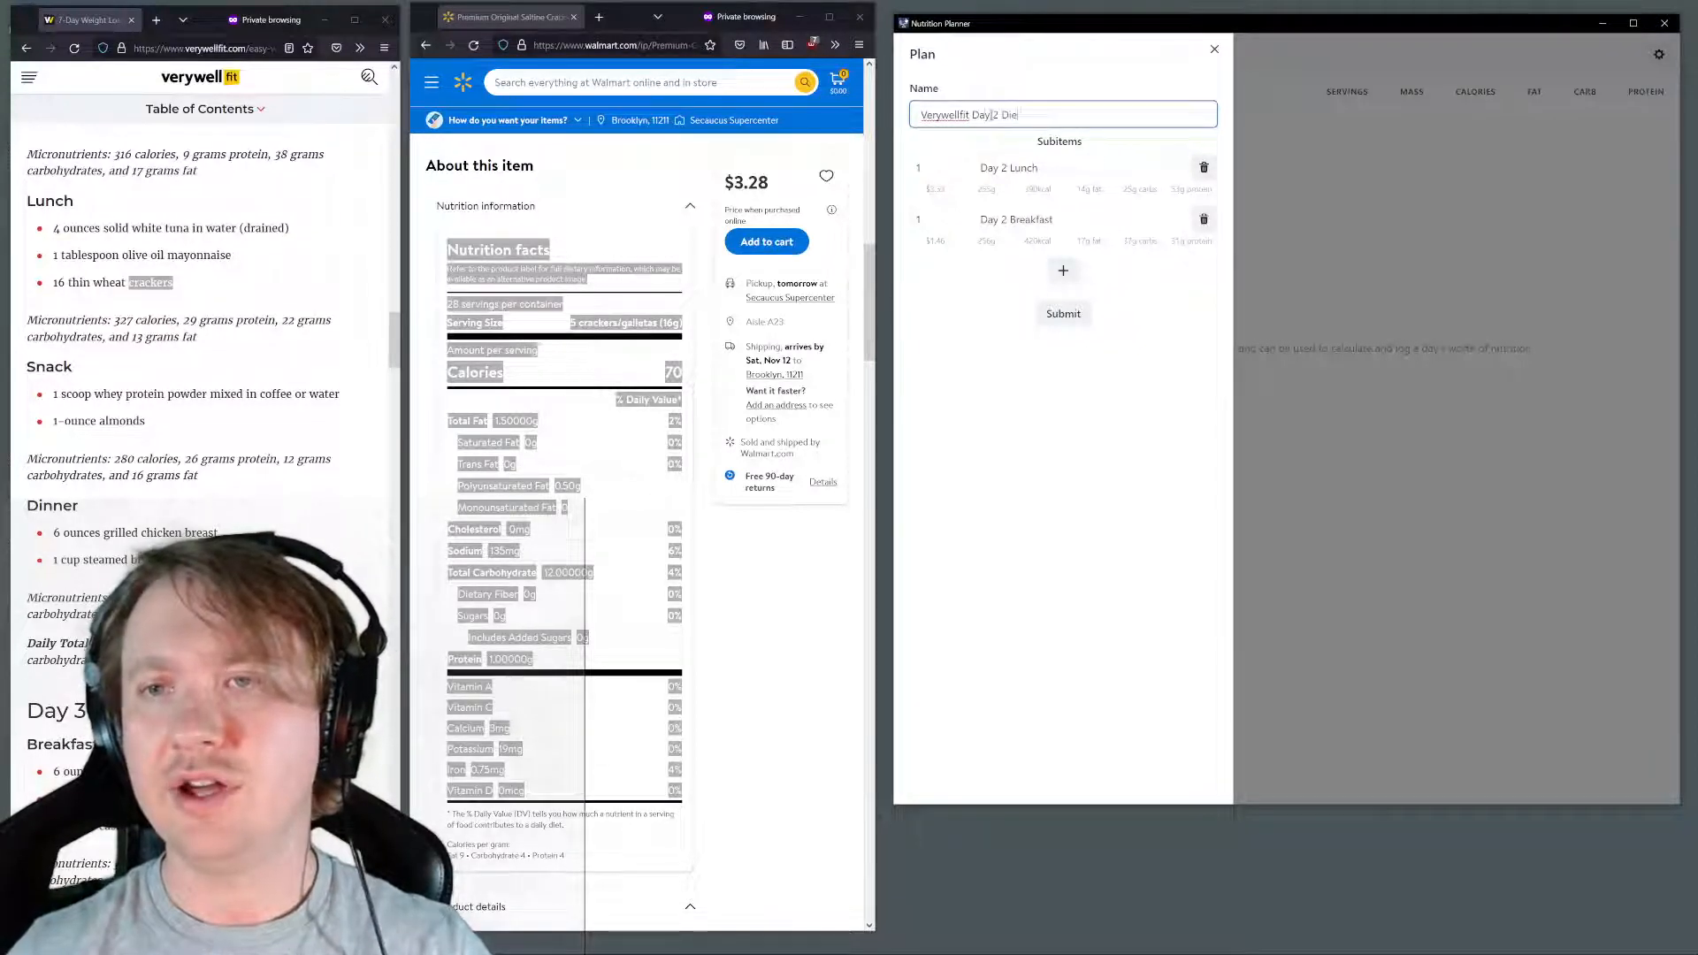
text(t)
click(1064, 314)
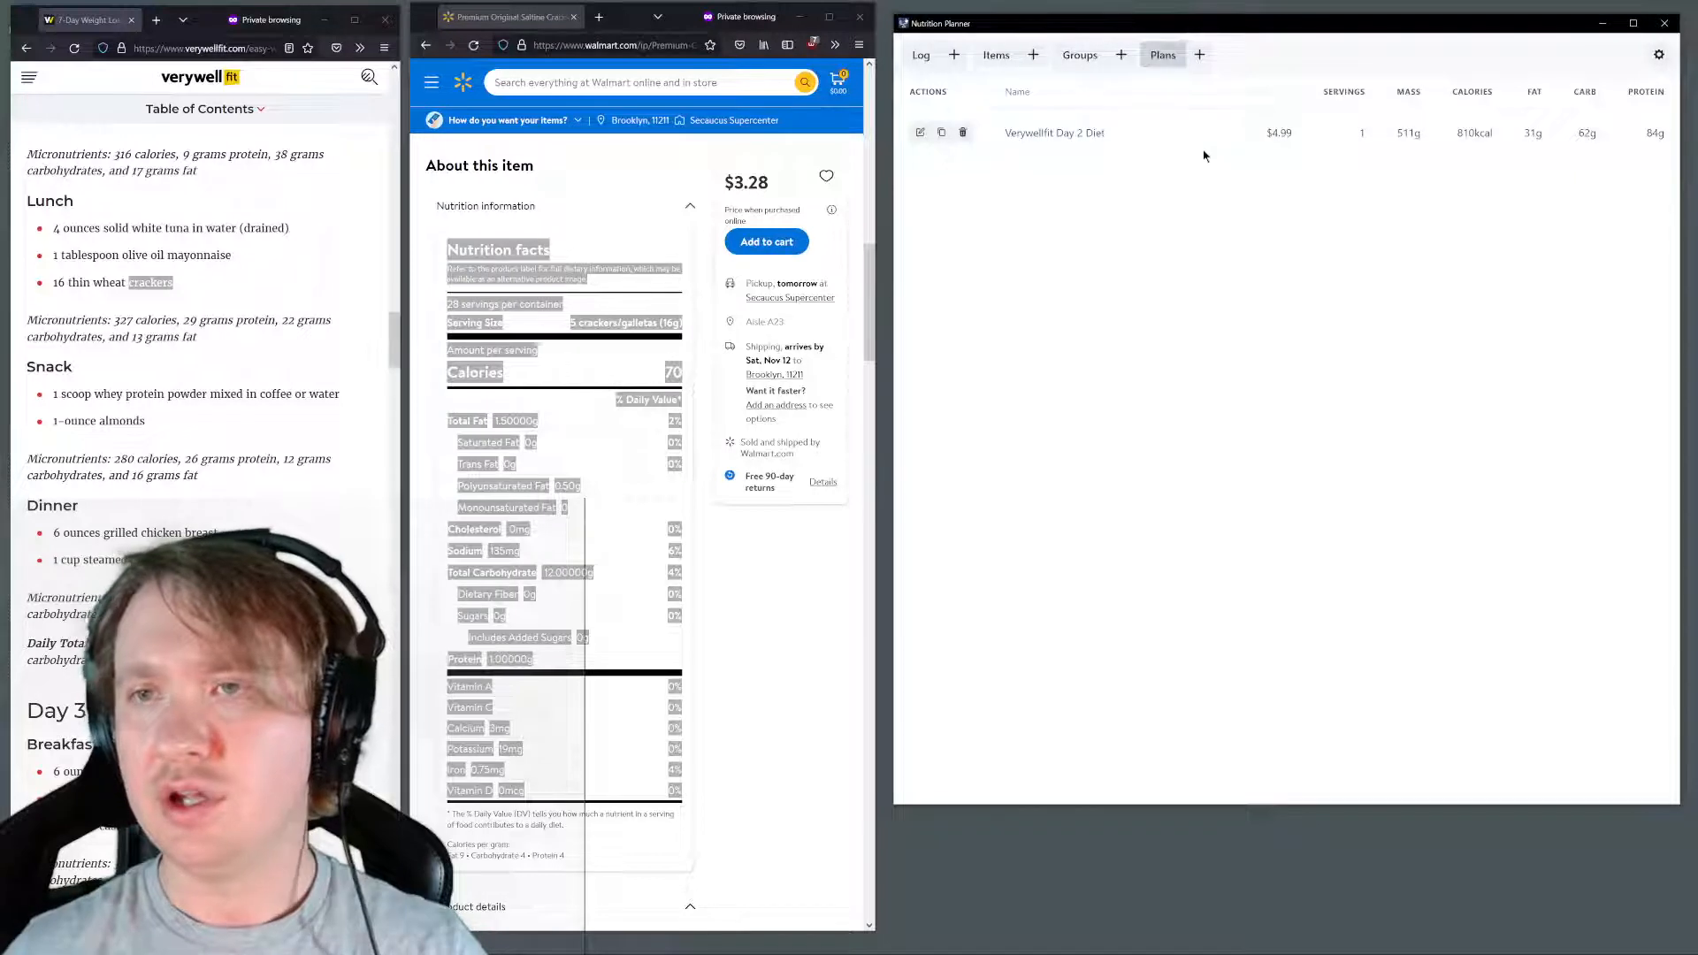
Review the new plan's nutrition totals, and open the details of the 9:00 AM entry in the day's log
drag(1068, 136, 1630, 139)
click(1484, 152)
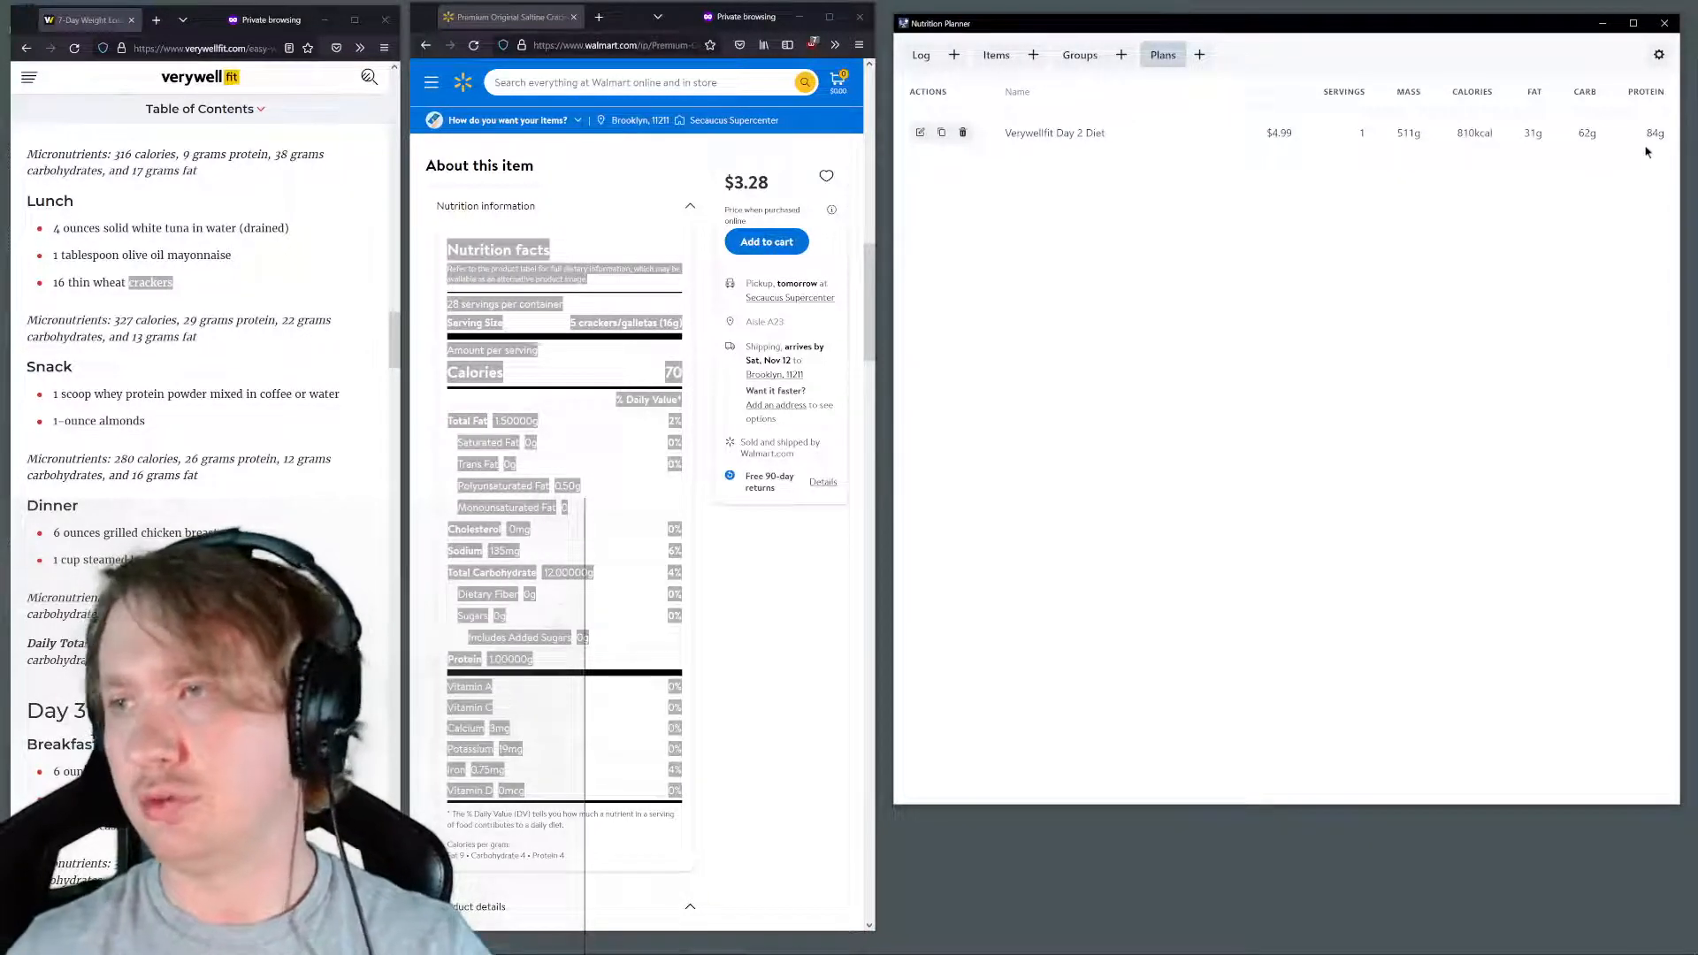
click(924, 57)
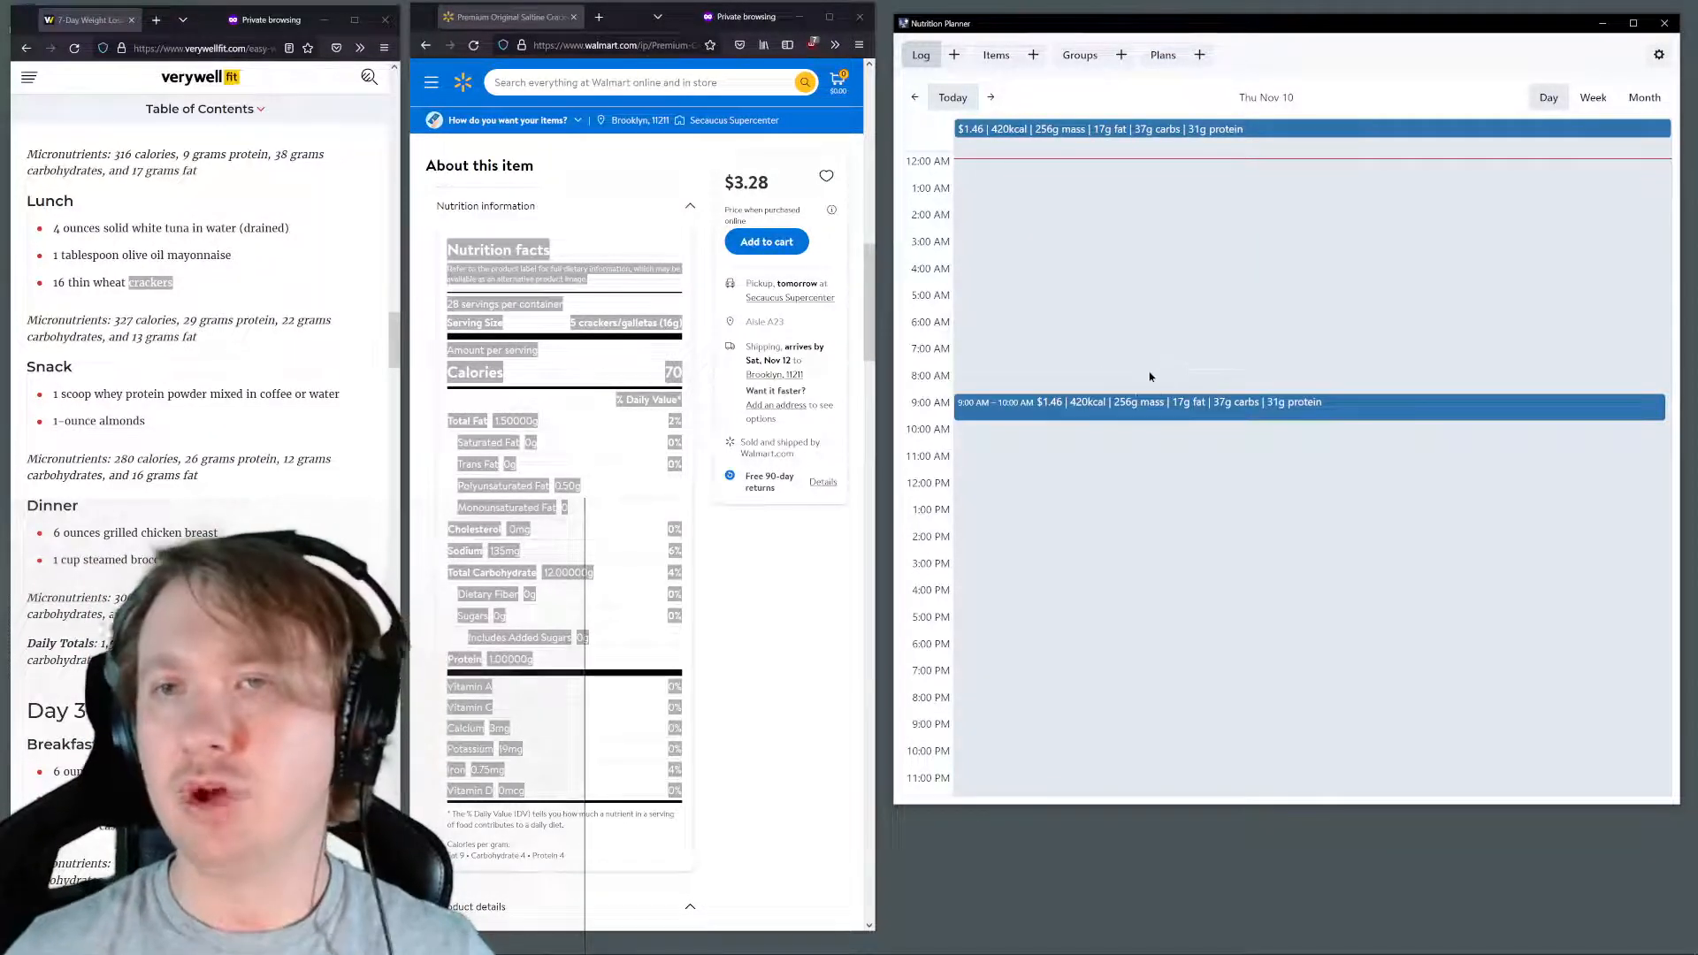
click(1116, 408)
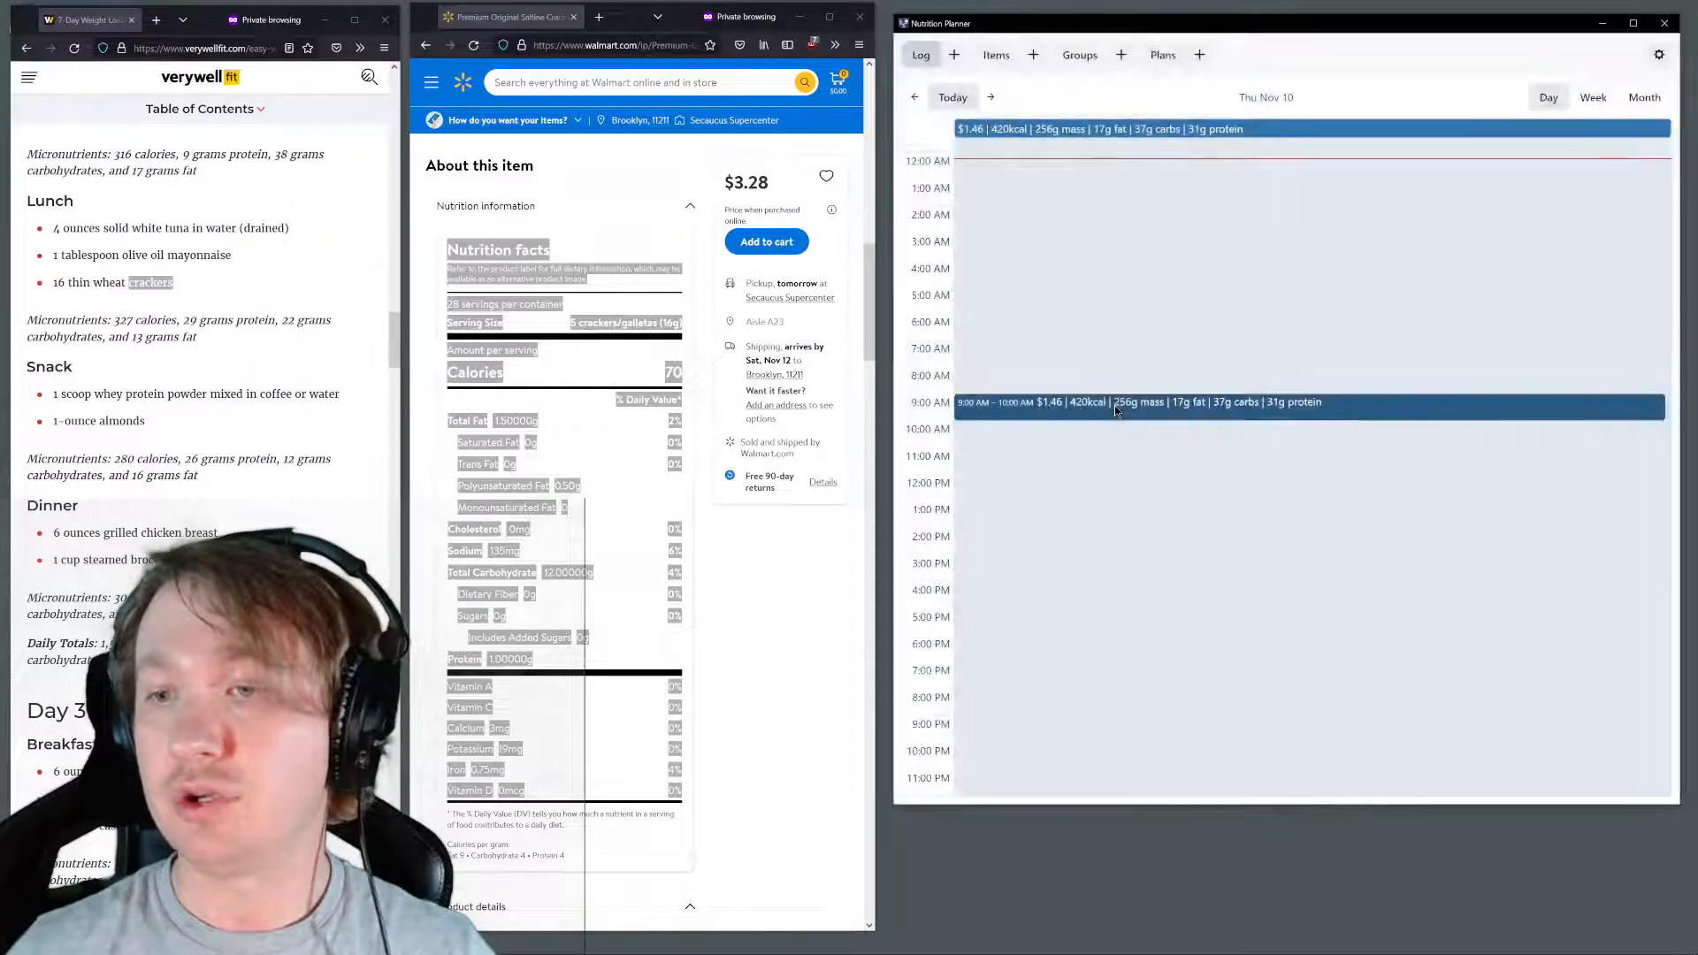
click(1116, 408)
click(1119, 417)
click(1118, 417)
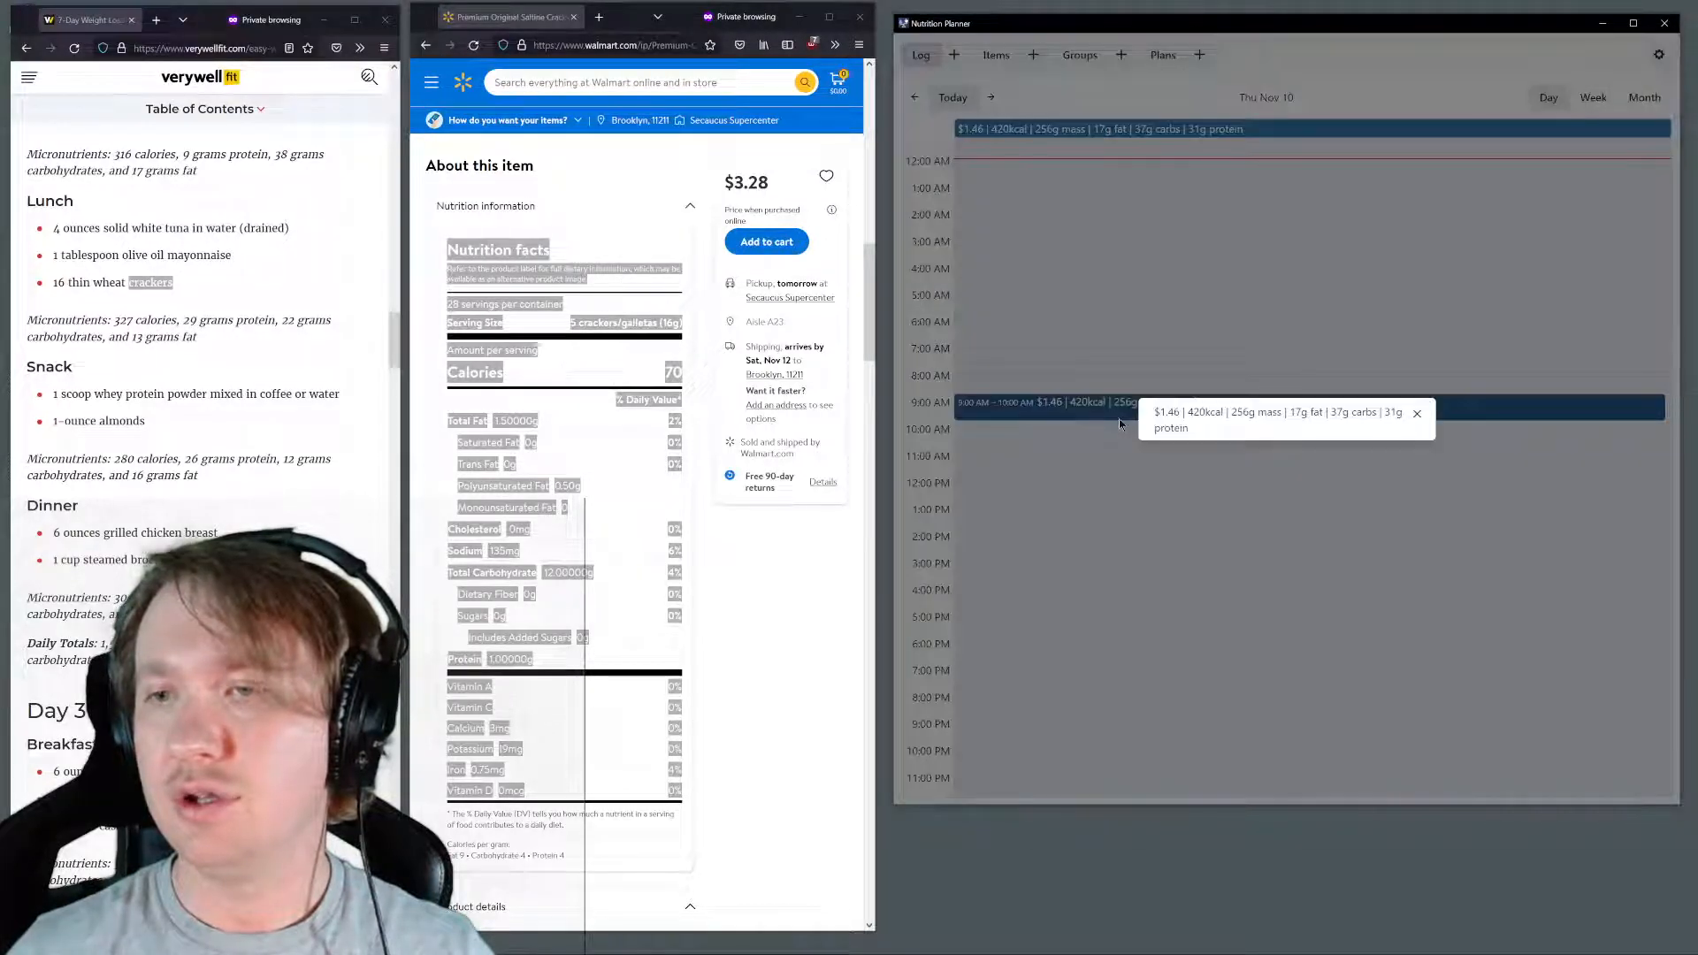
click(1119, 417)
click(1293, 418)
drag(1337, 413, 1343, 413)
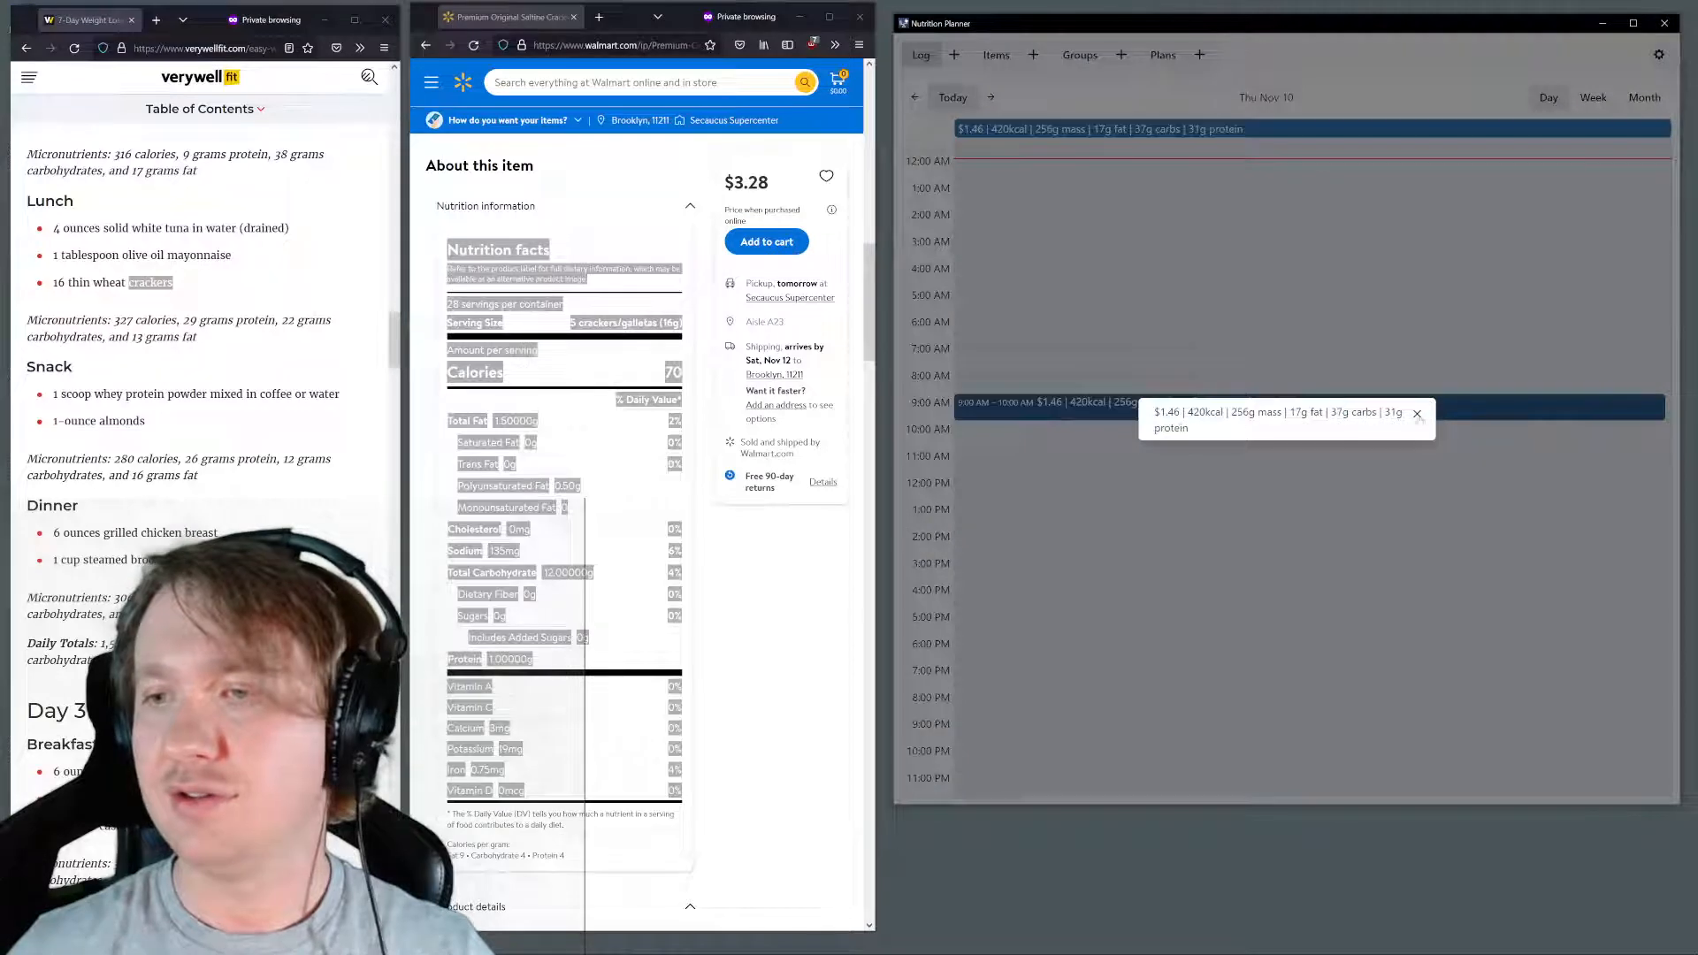
click(1419, 413)
click(1424, 414)
click(1424, 414)
click(1456, 413)
click(1456, 413)
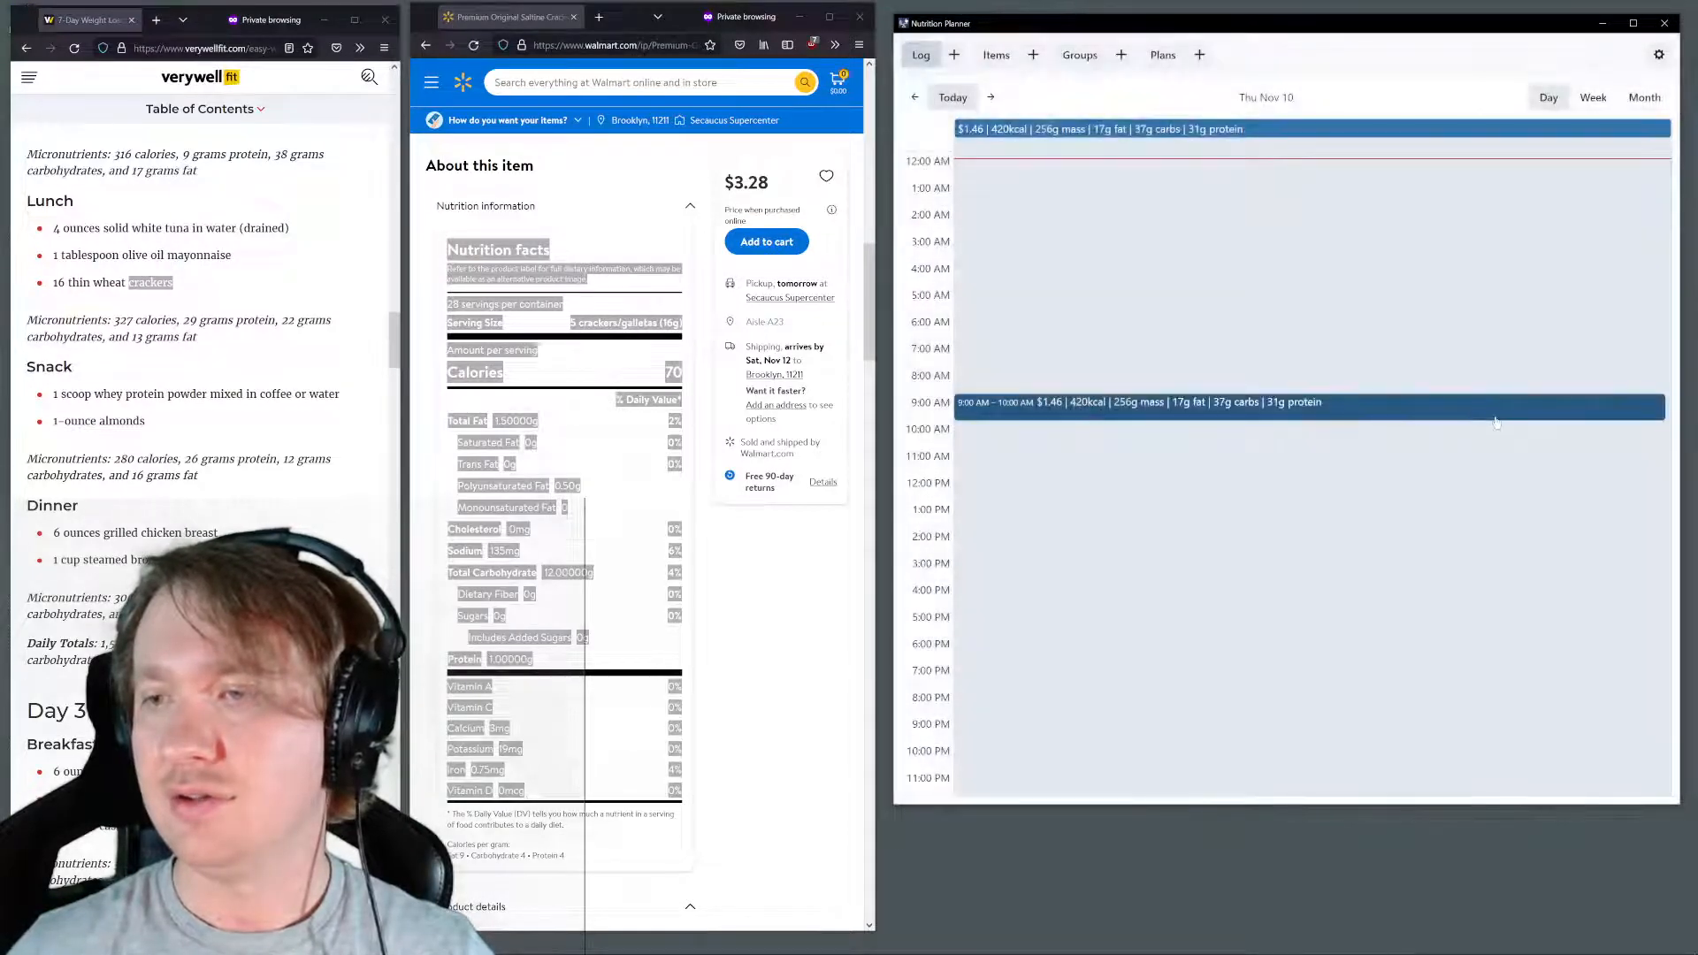
click(1455, 413)
click(1456, 414)
click(1495, 416)
click(1495, 416)
click(1496, 419)
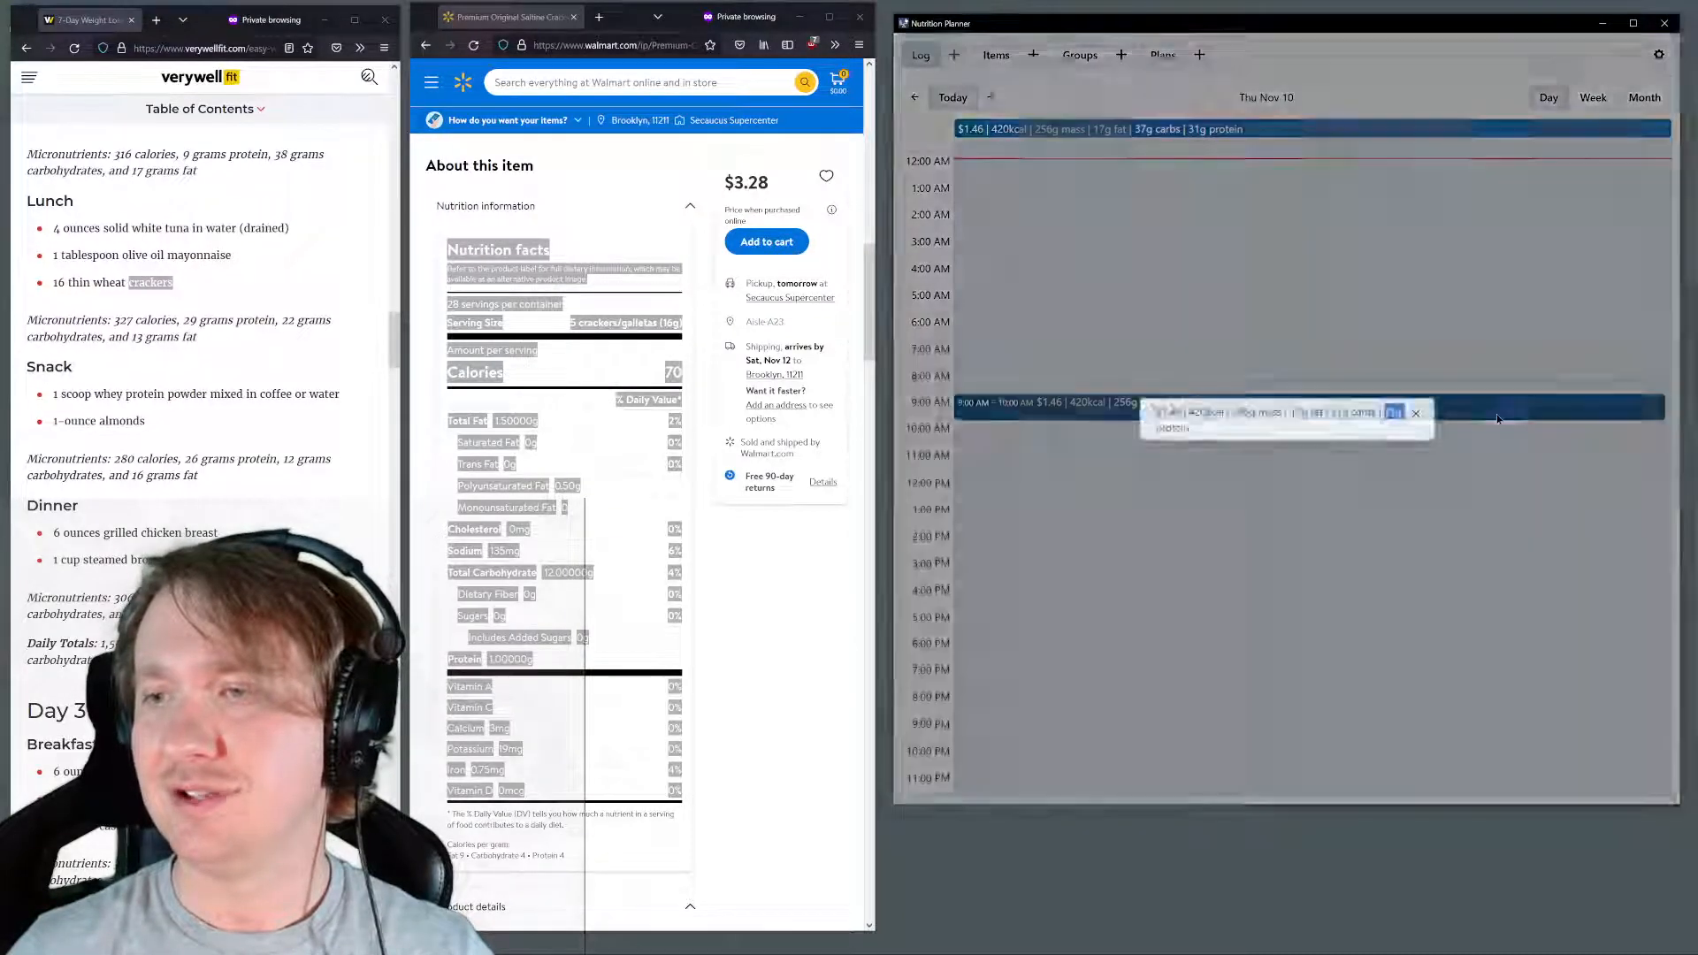
click(1497, 417)
click(1496, 418)
click(1468, 412)
click(1454, 407)
drag(1394, 410, 1351, 413)
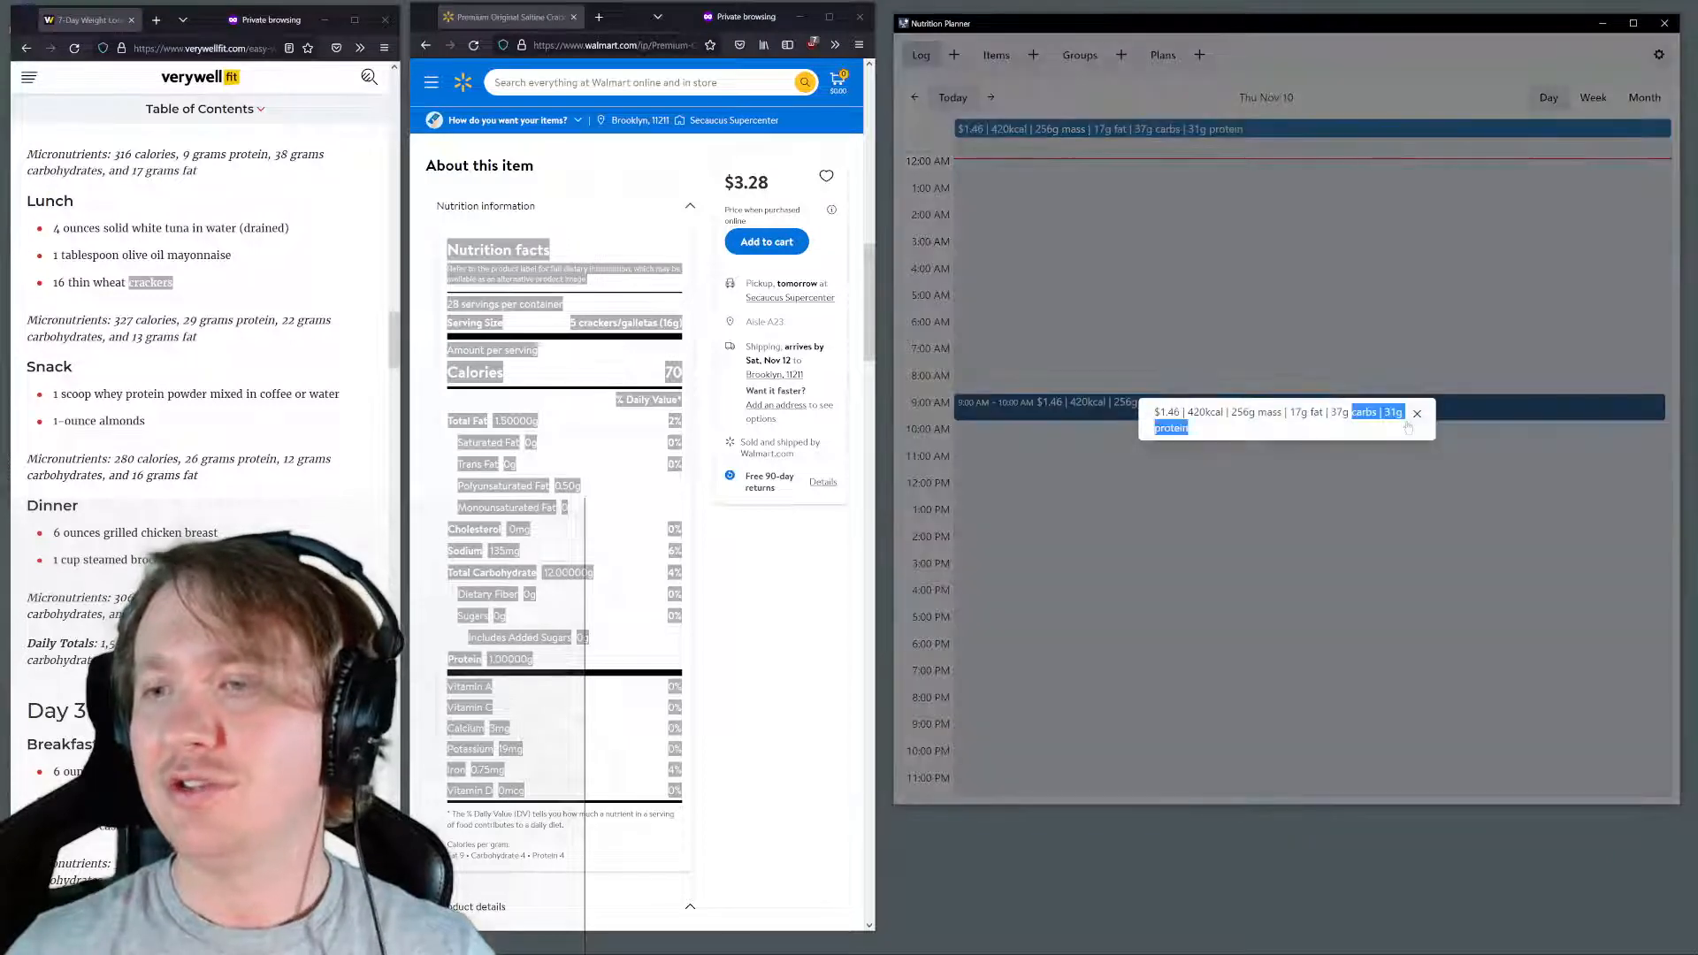
double_click(1404, 417)
click(1399, 417)
click(1421, 415)
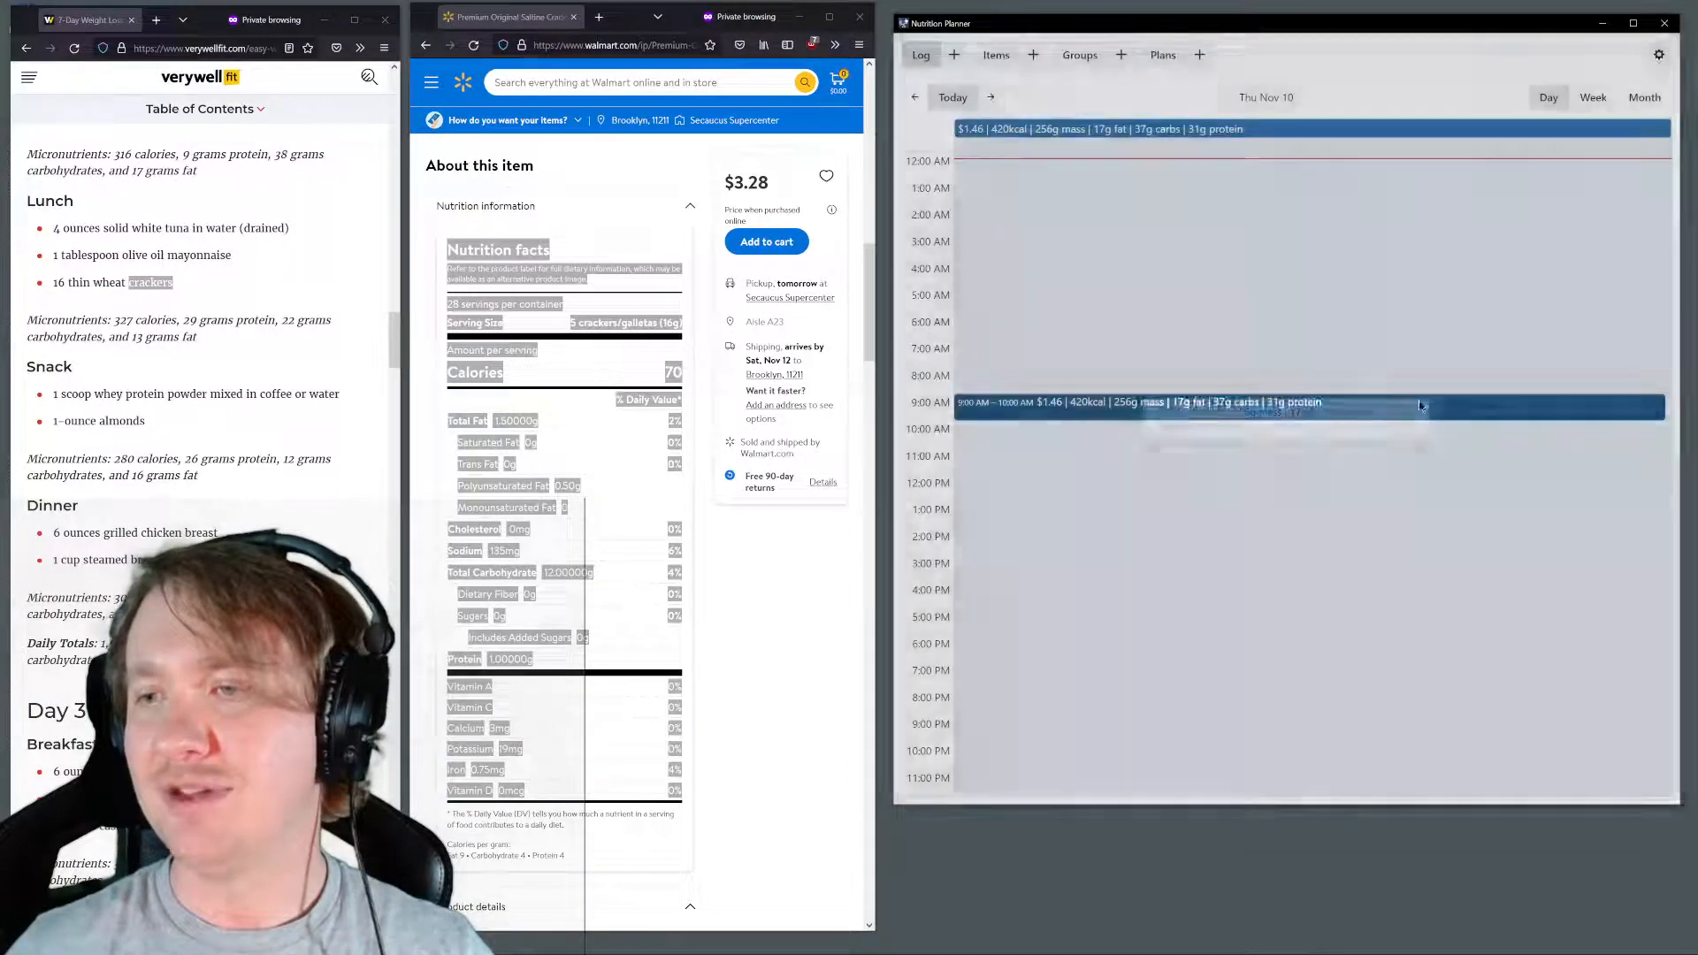
click(1417, 409)
click(1435, 398)
click(1435, 398)
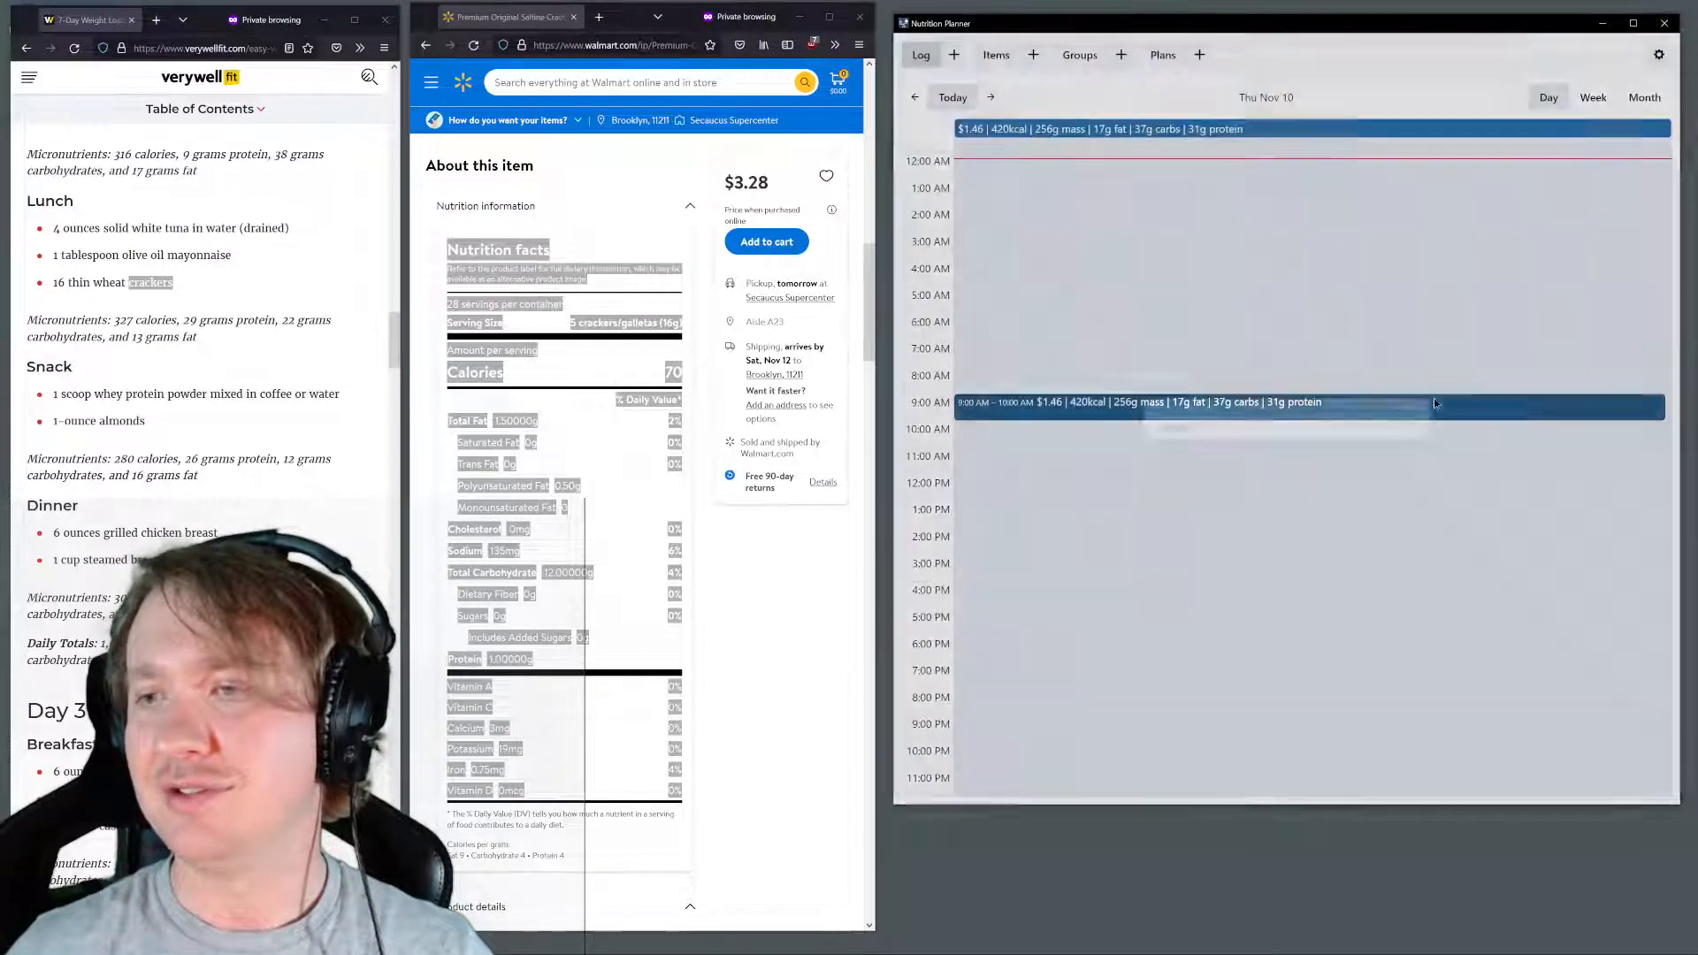
Delete the 9:00 AM entry from the Thu Nov 10 log and close its details
double_click(1435, 400)
click(1417, 413)
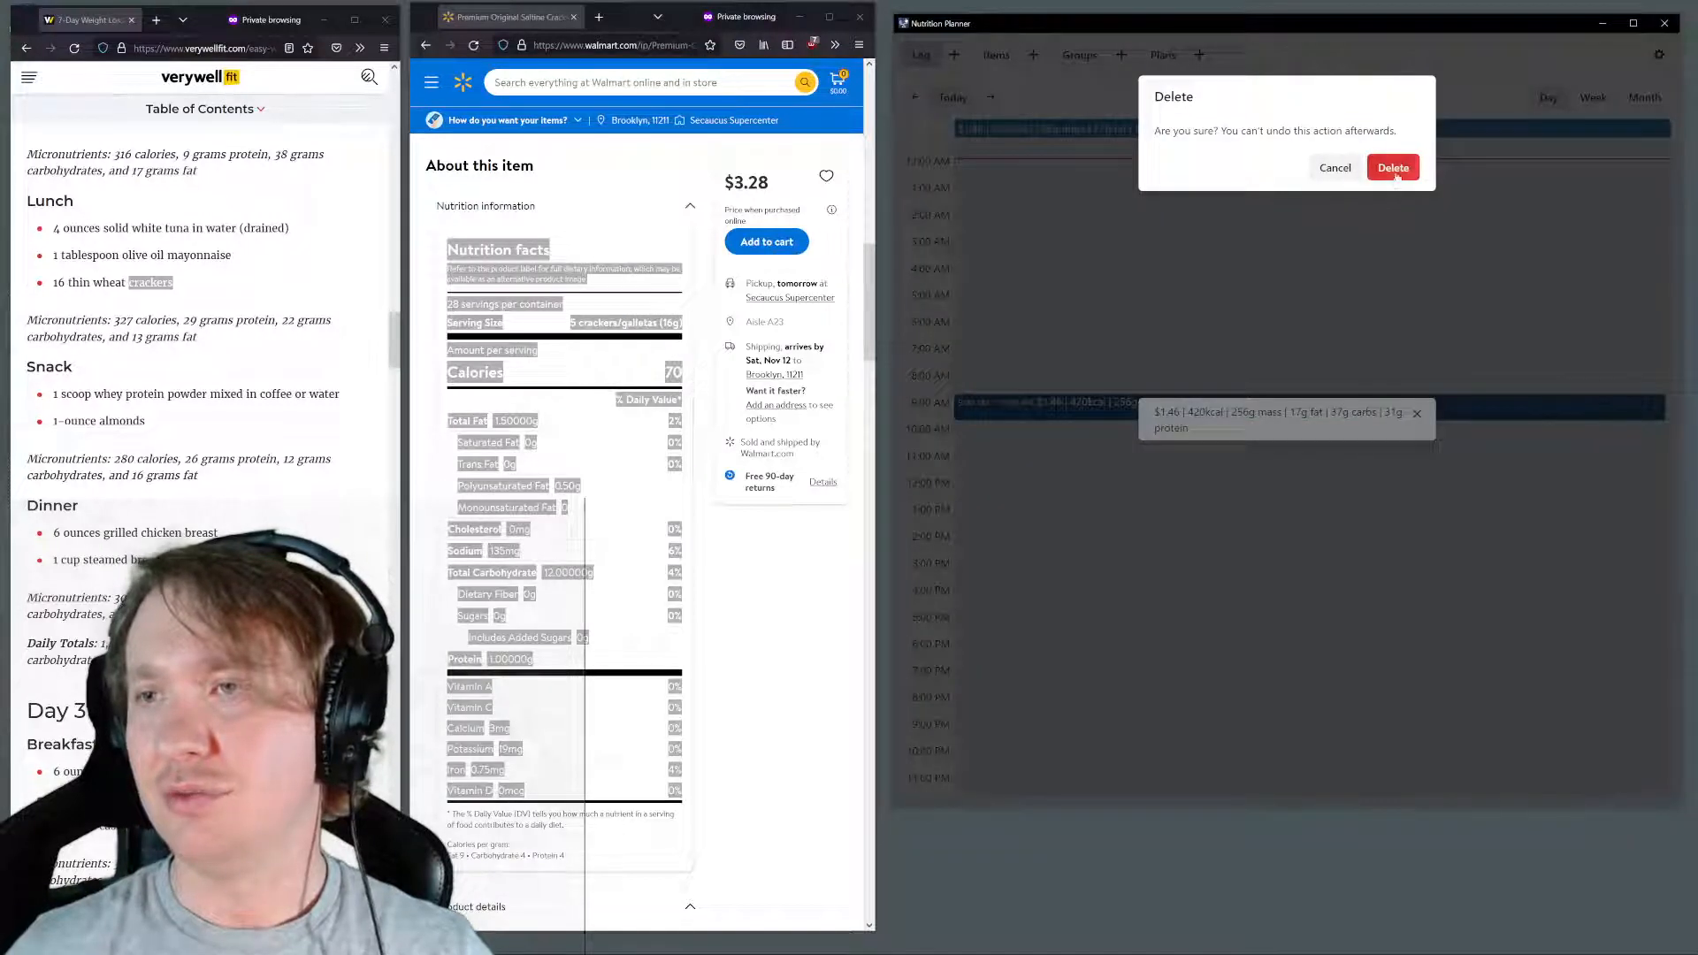
click(1396, 168)
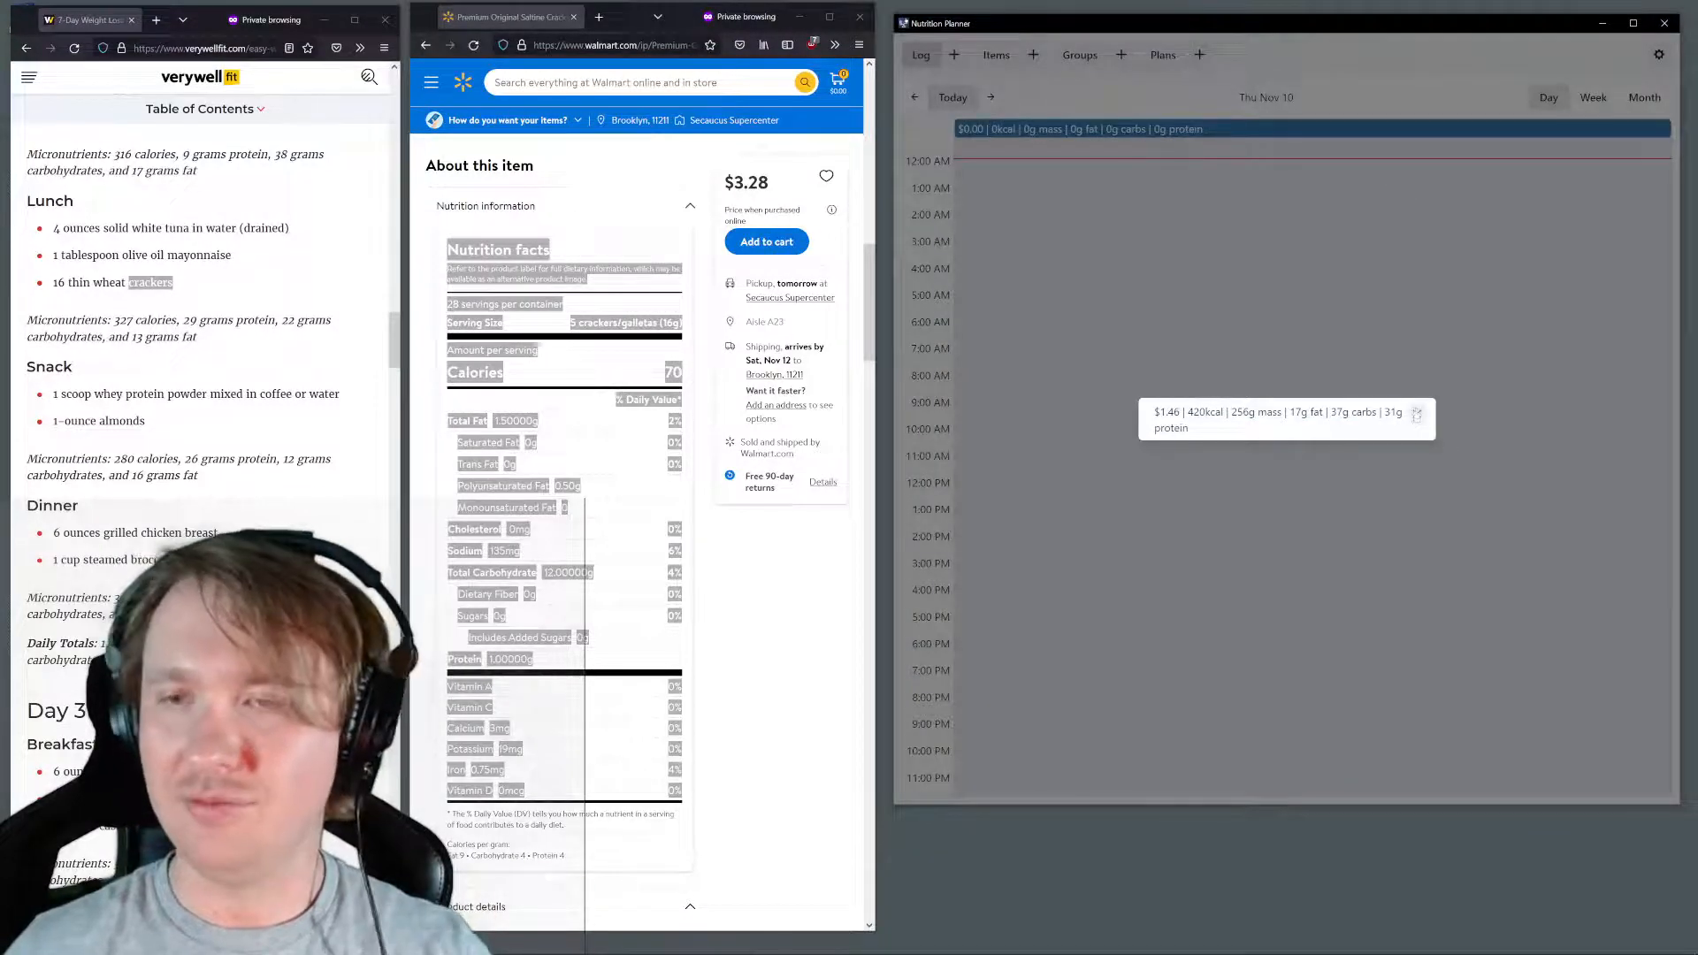
click(1408, 409)
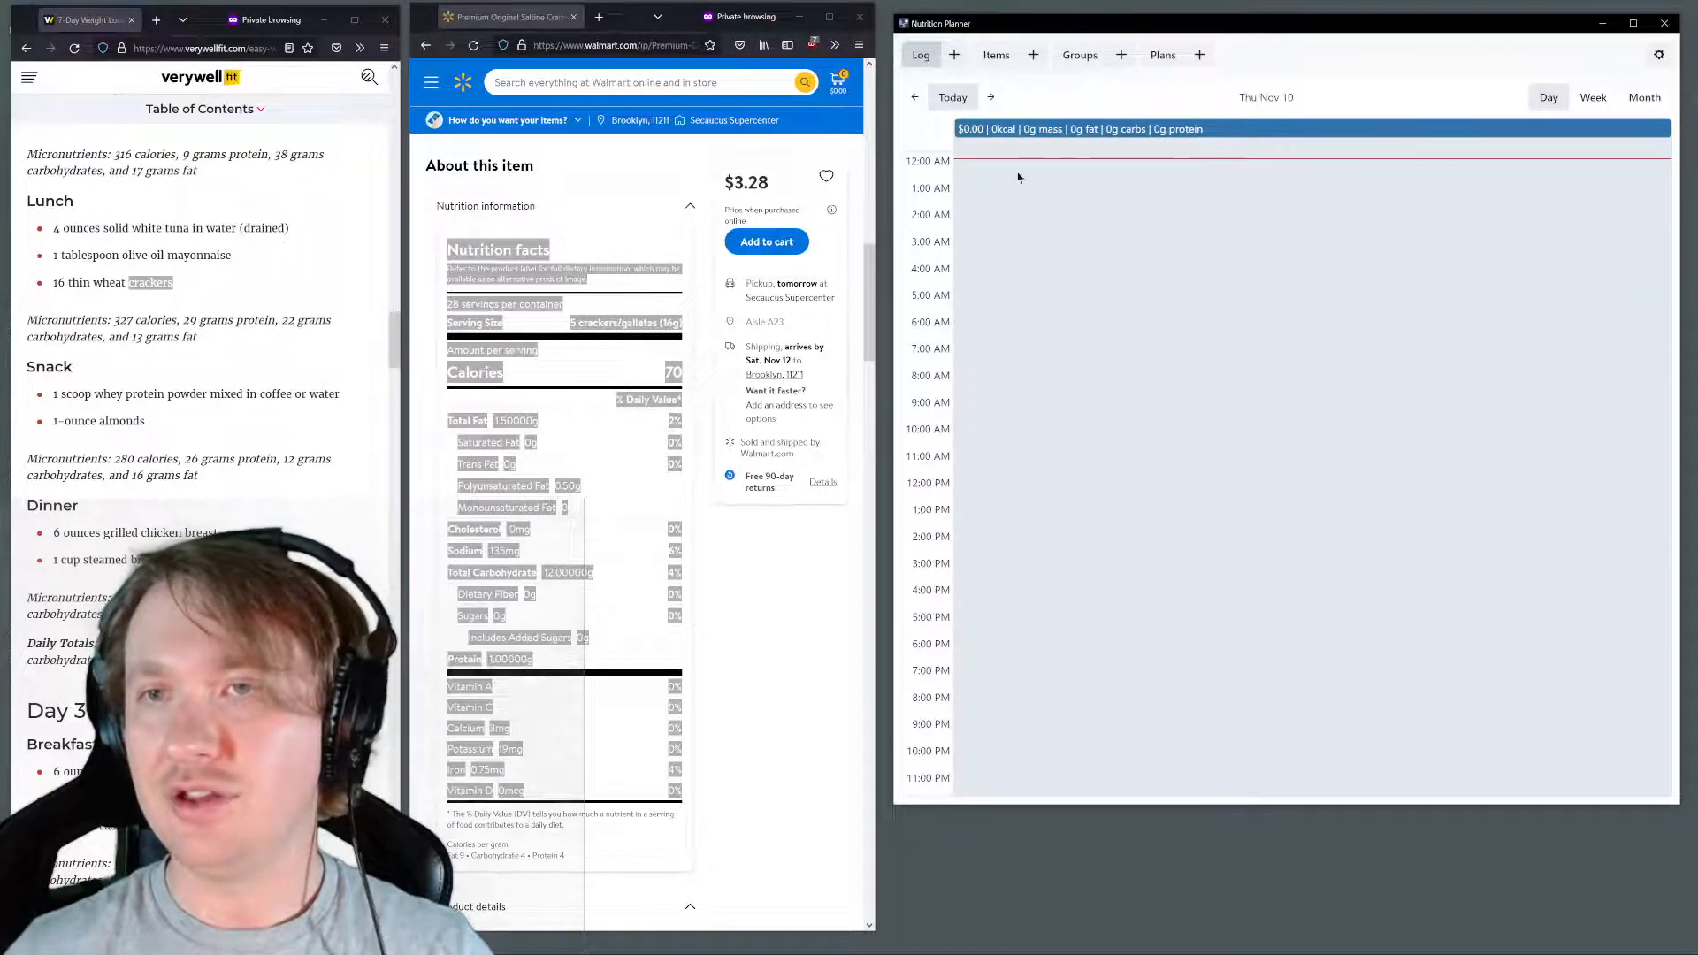
Create a log entry for 11/10/2022 12:13 AM with Verywellfit Day 2 Diet as its subitem and submit it
click(954, 55)
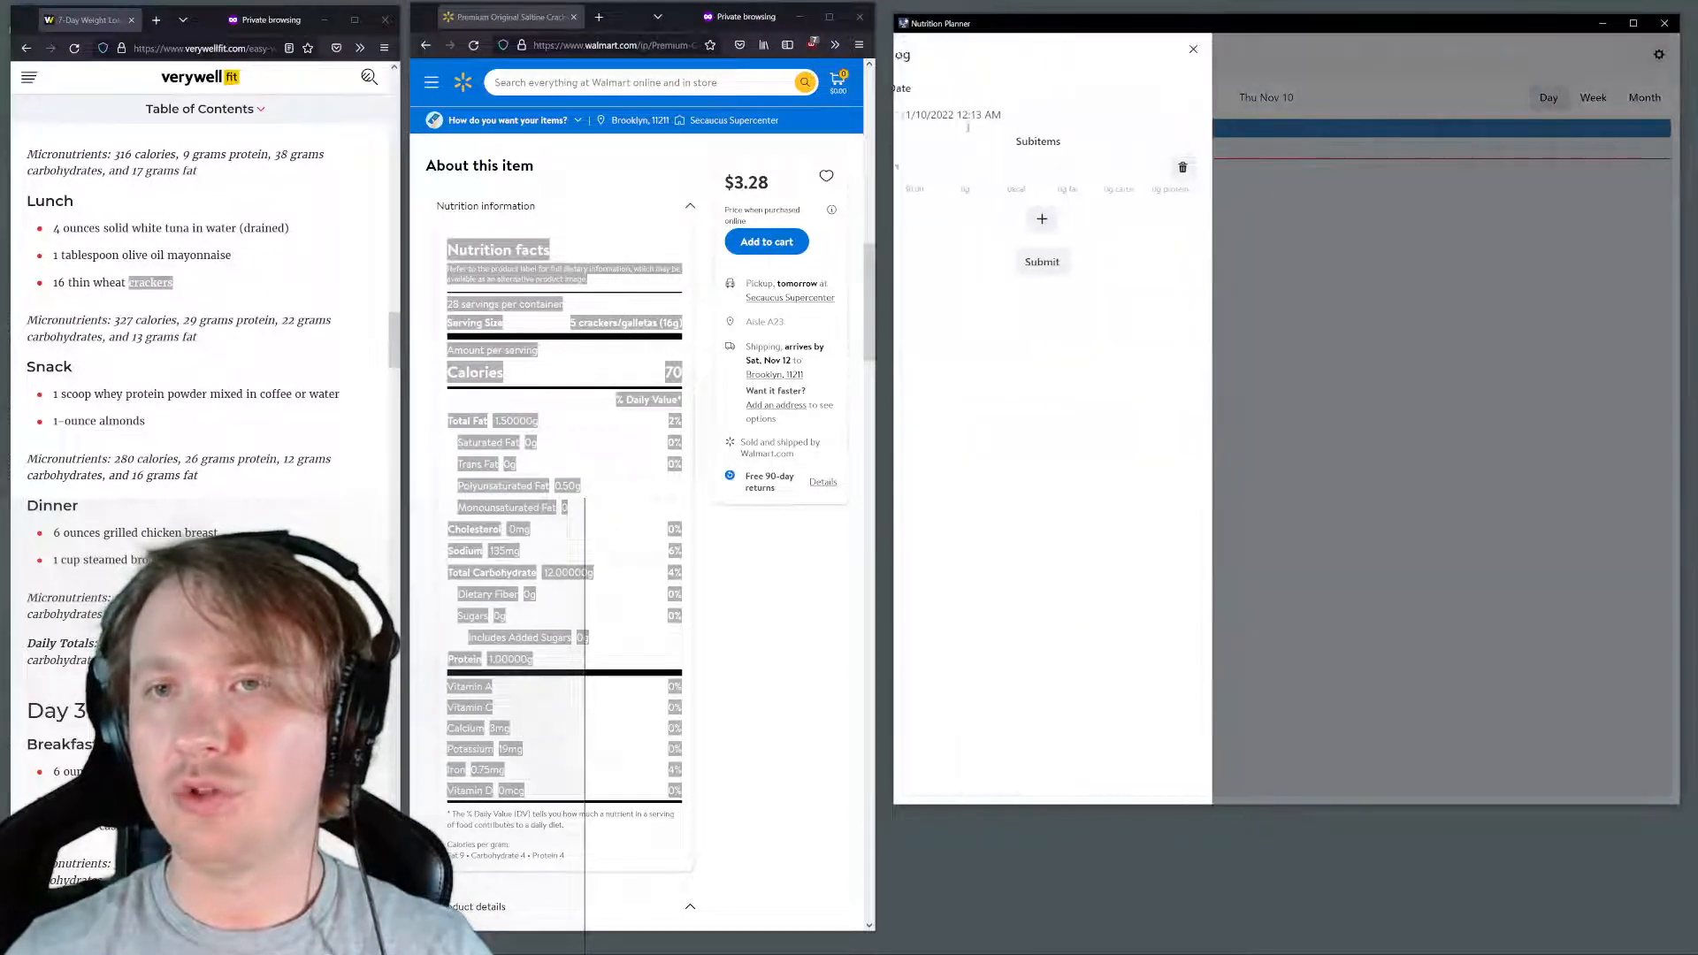
click(1027, 165)
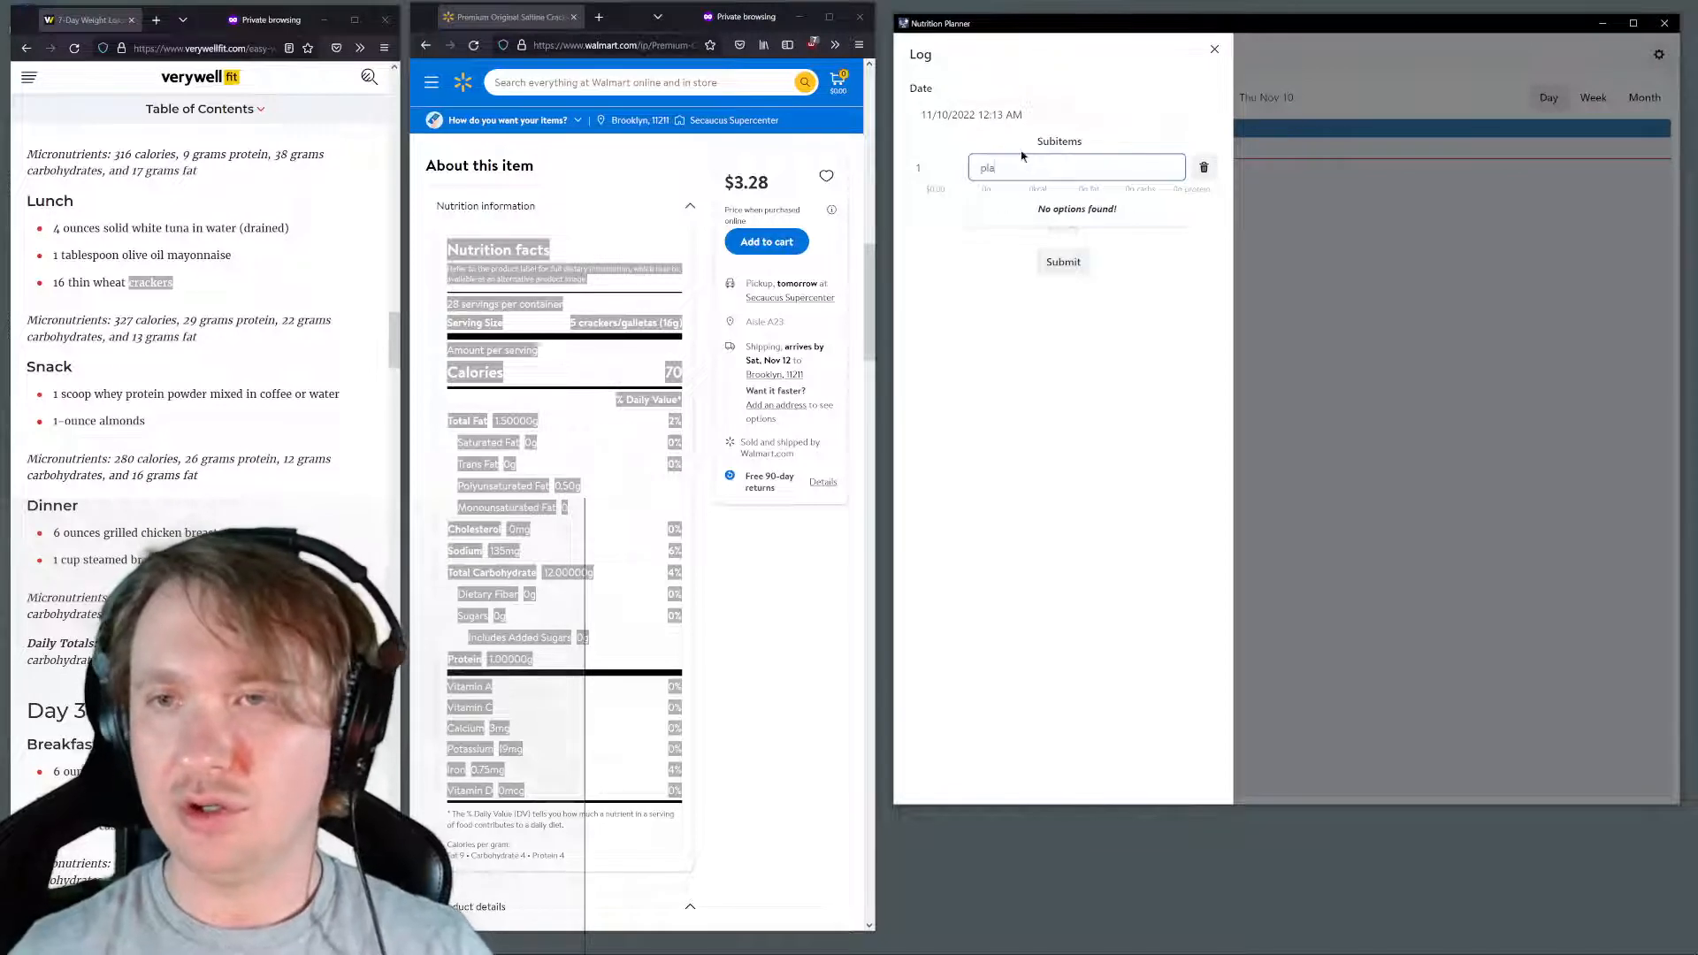
key(BackSpace)
key(BackSpace)
key(BackSpace)
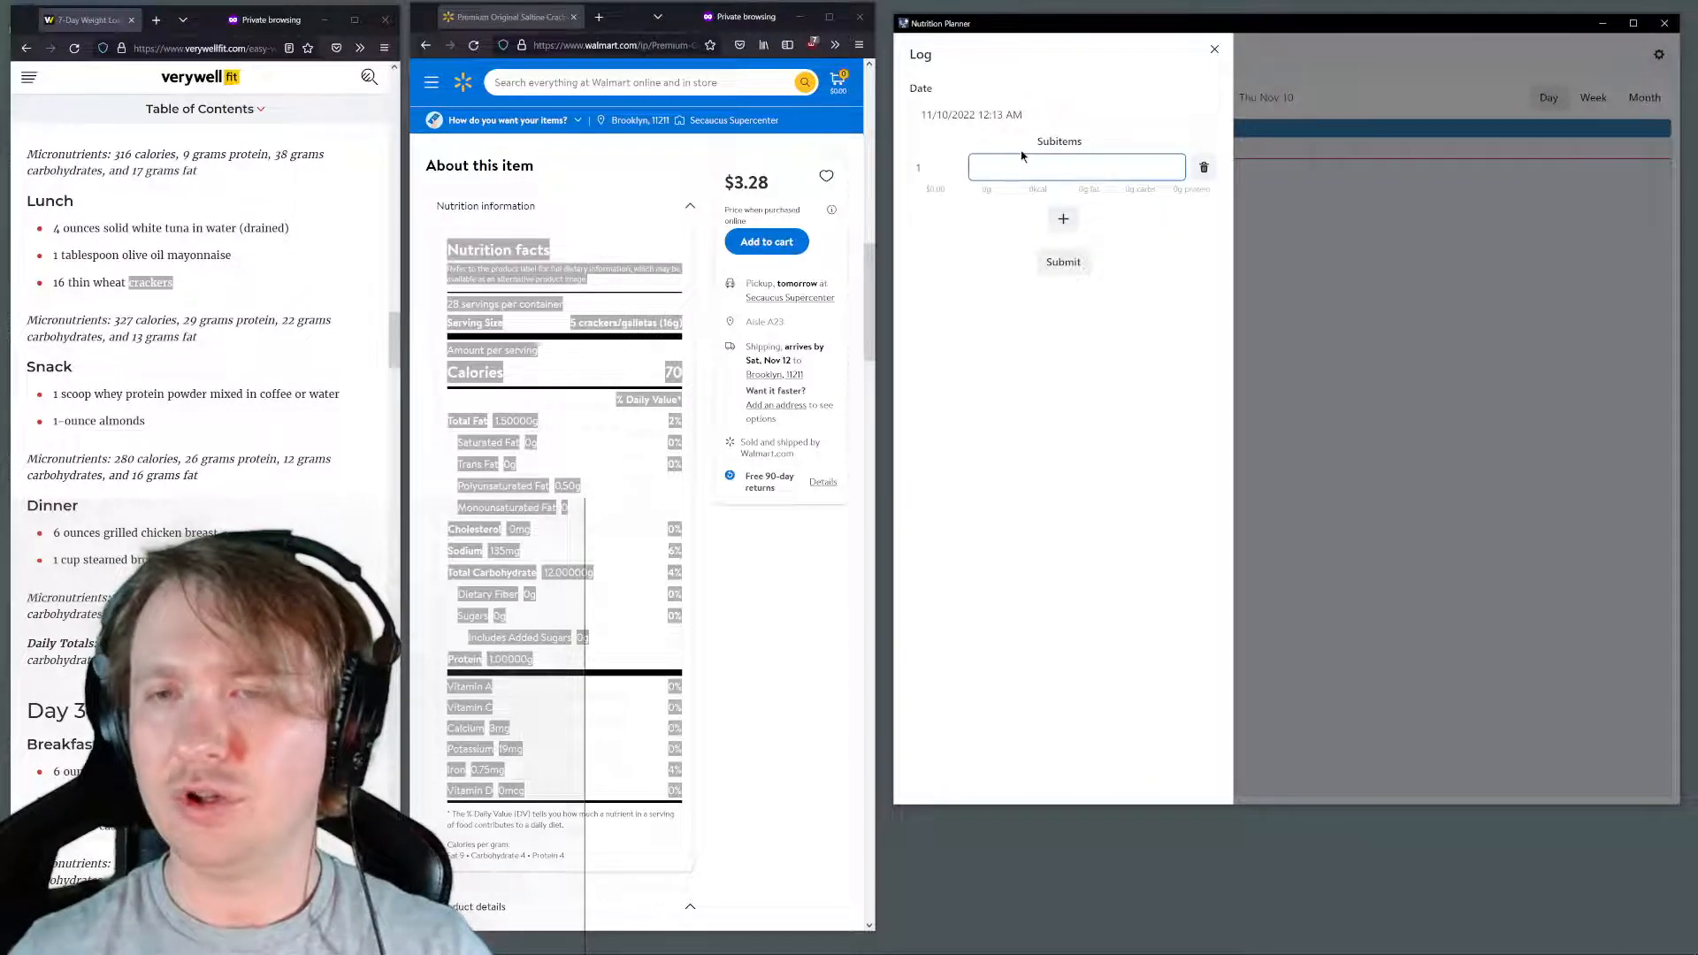
text(ver)
click(1013, 219)
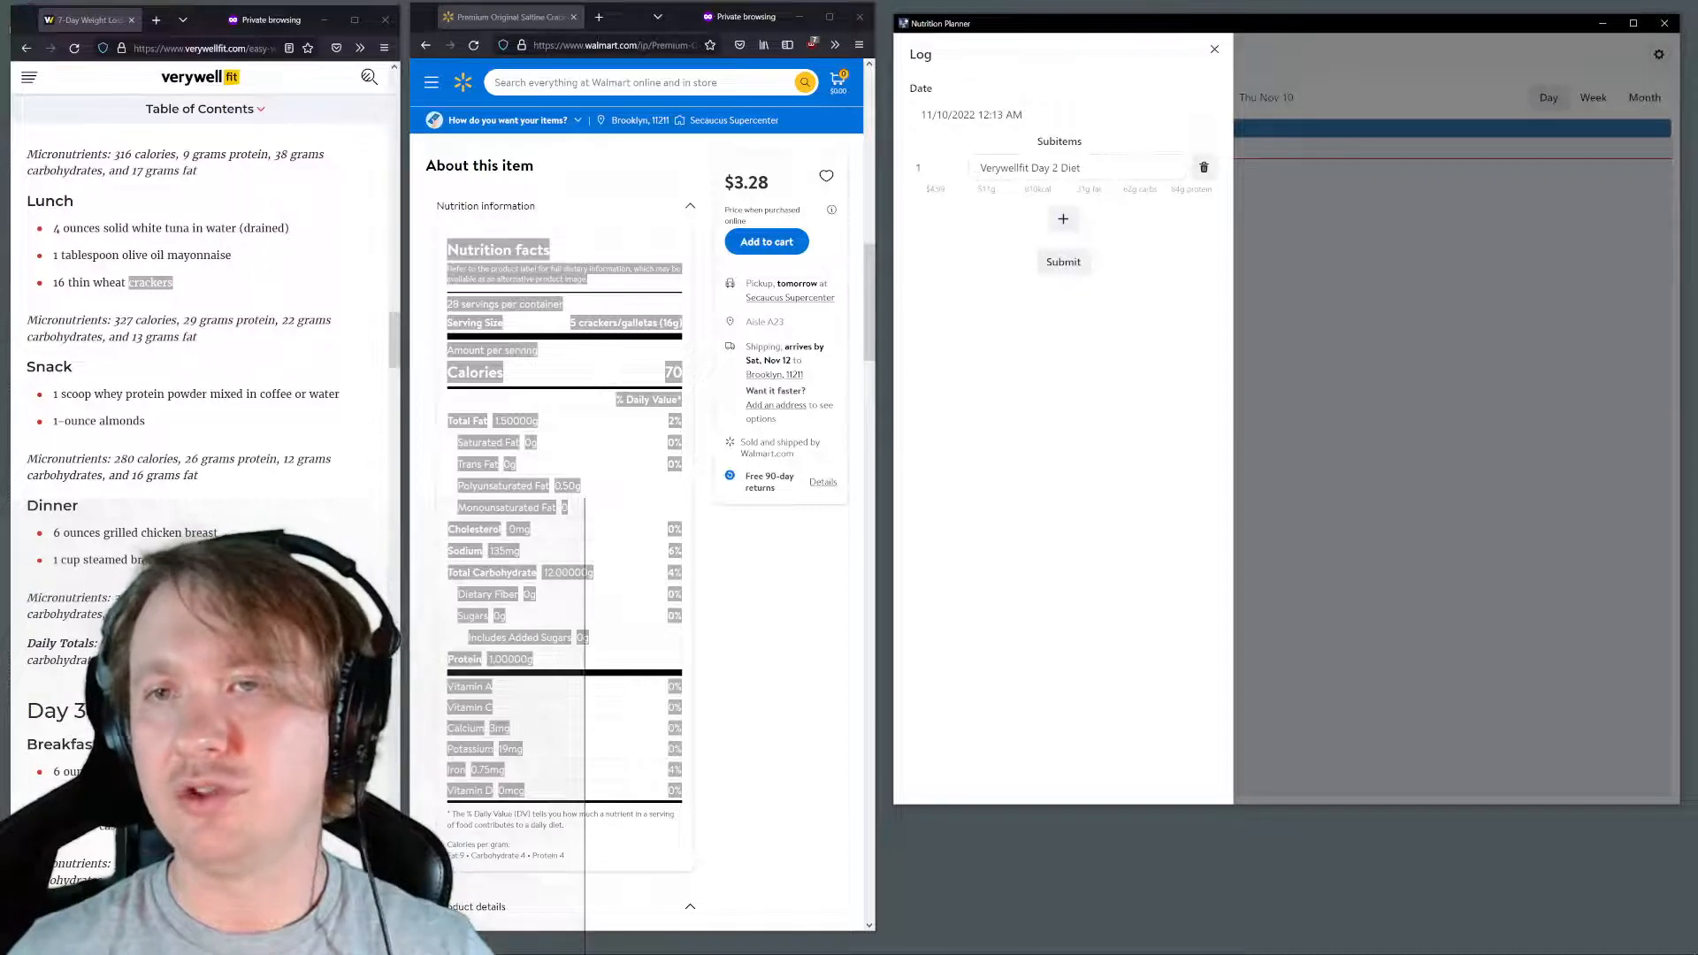
click(1063, 262)
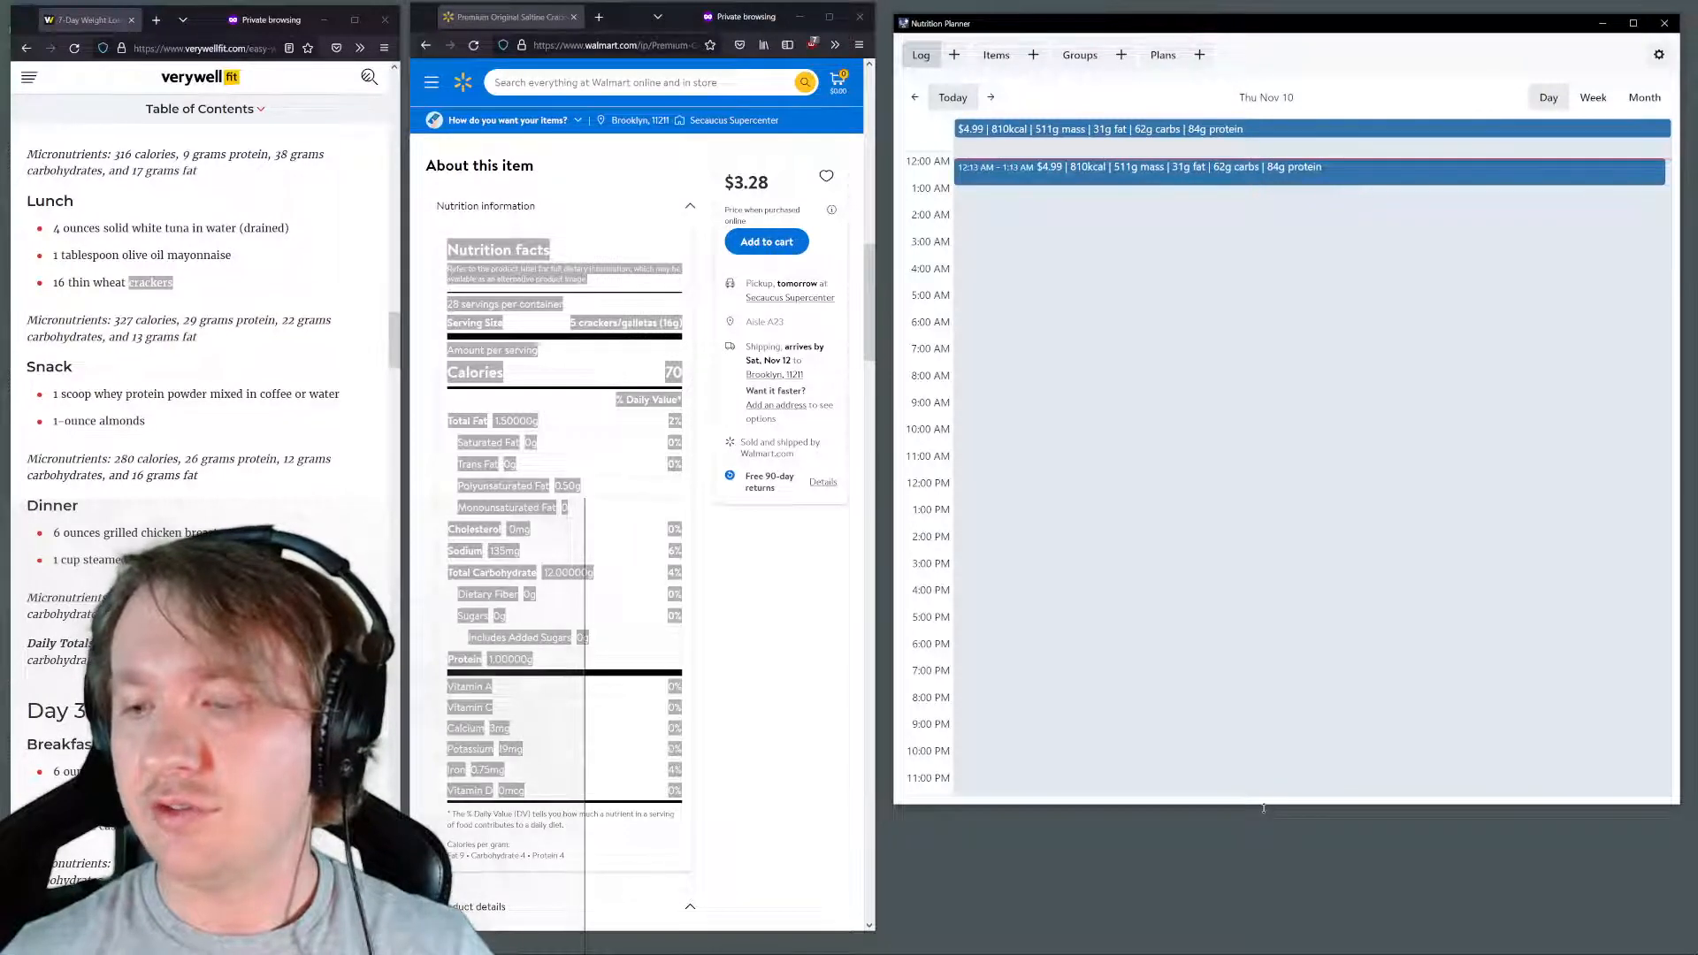
Reduce the planner window's height by about a third
drag(1263, 807, 1268, 546)
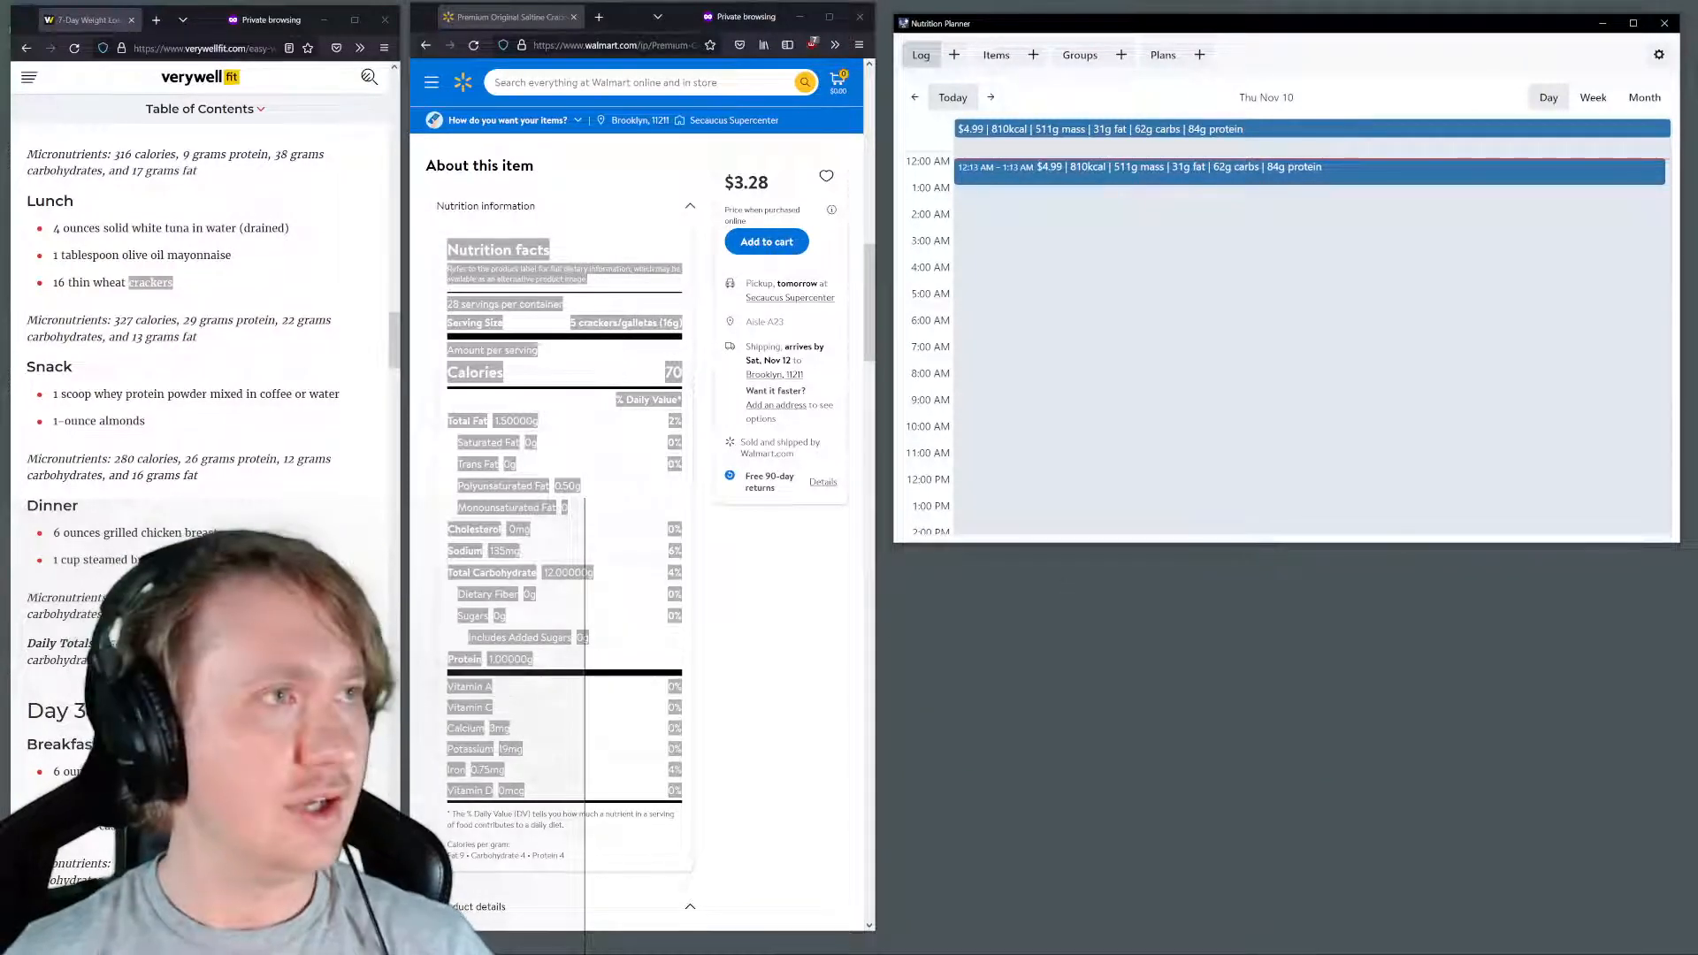
key(super)
key(super)
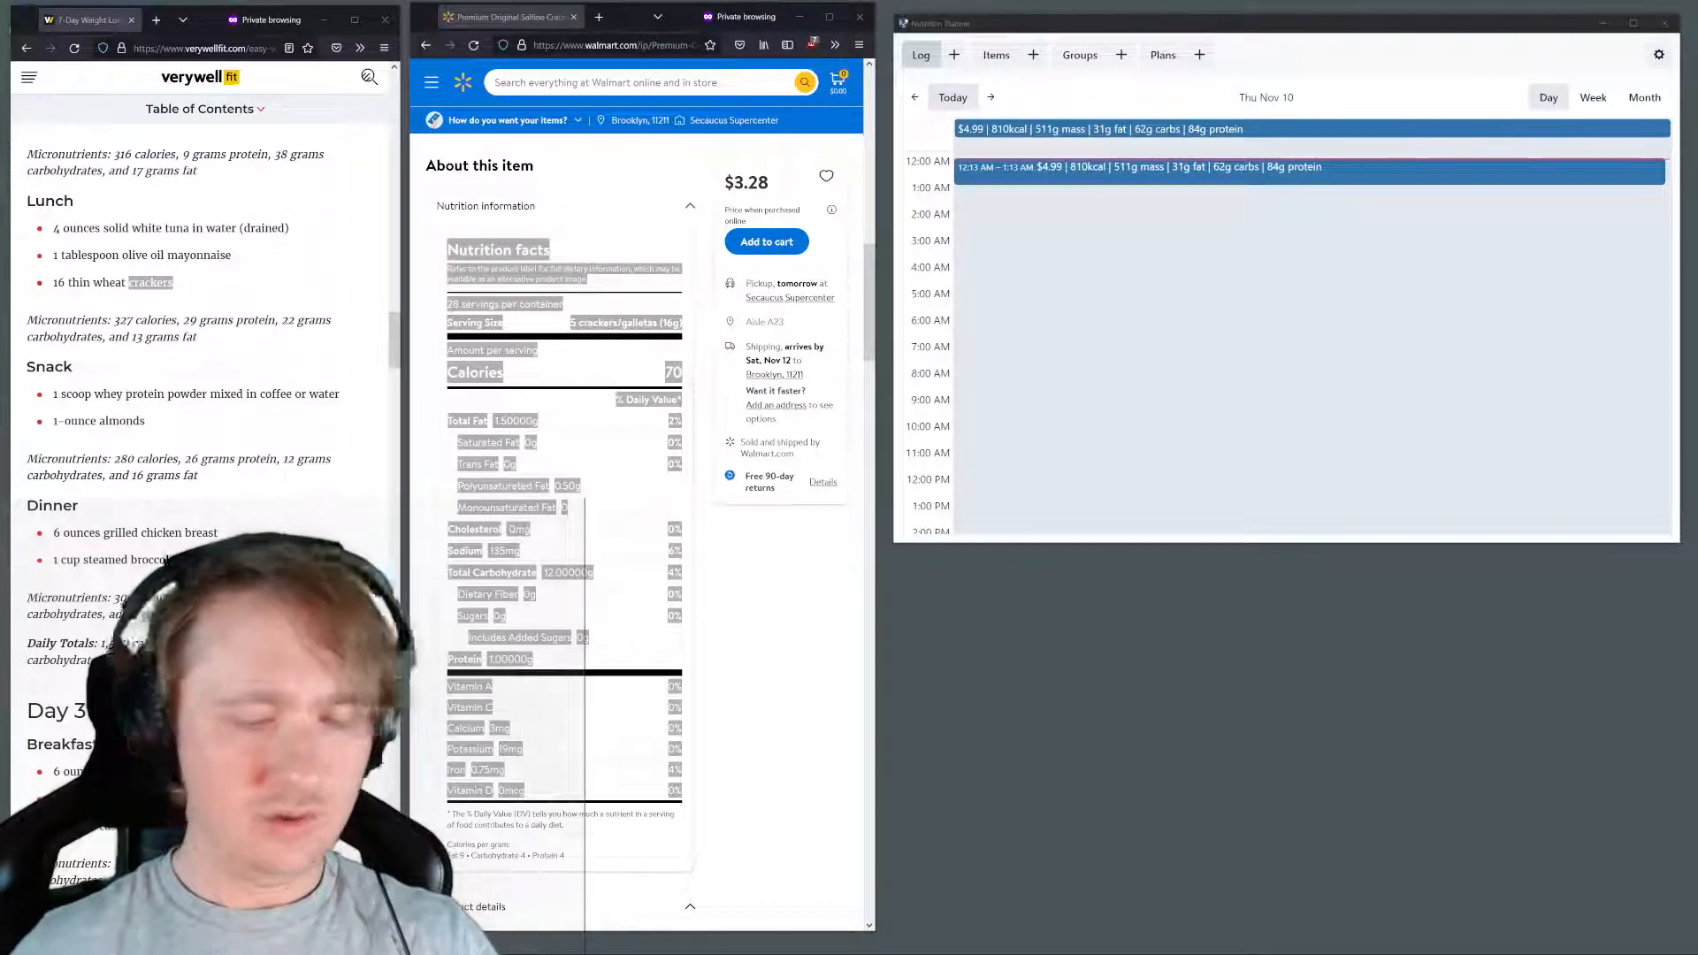
key(super)
text(text)
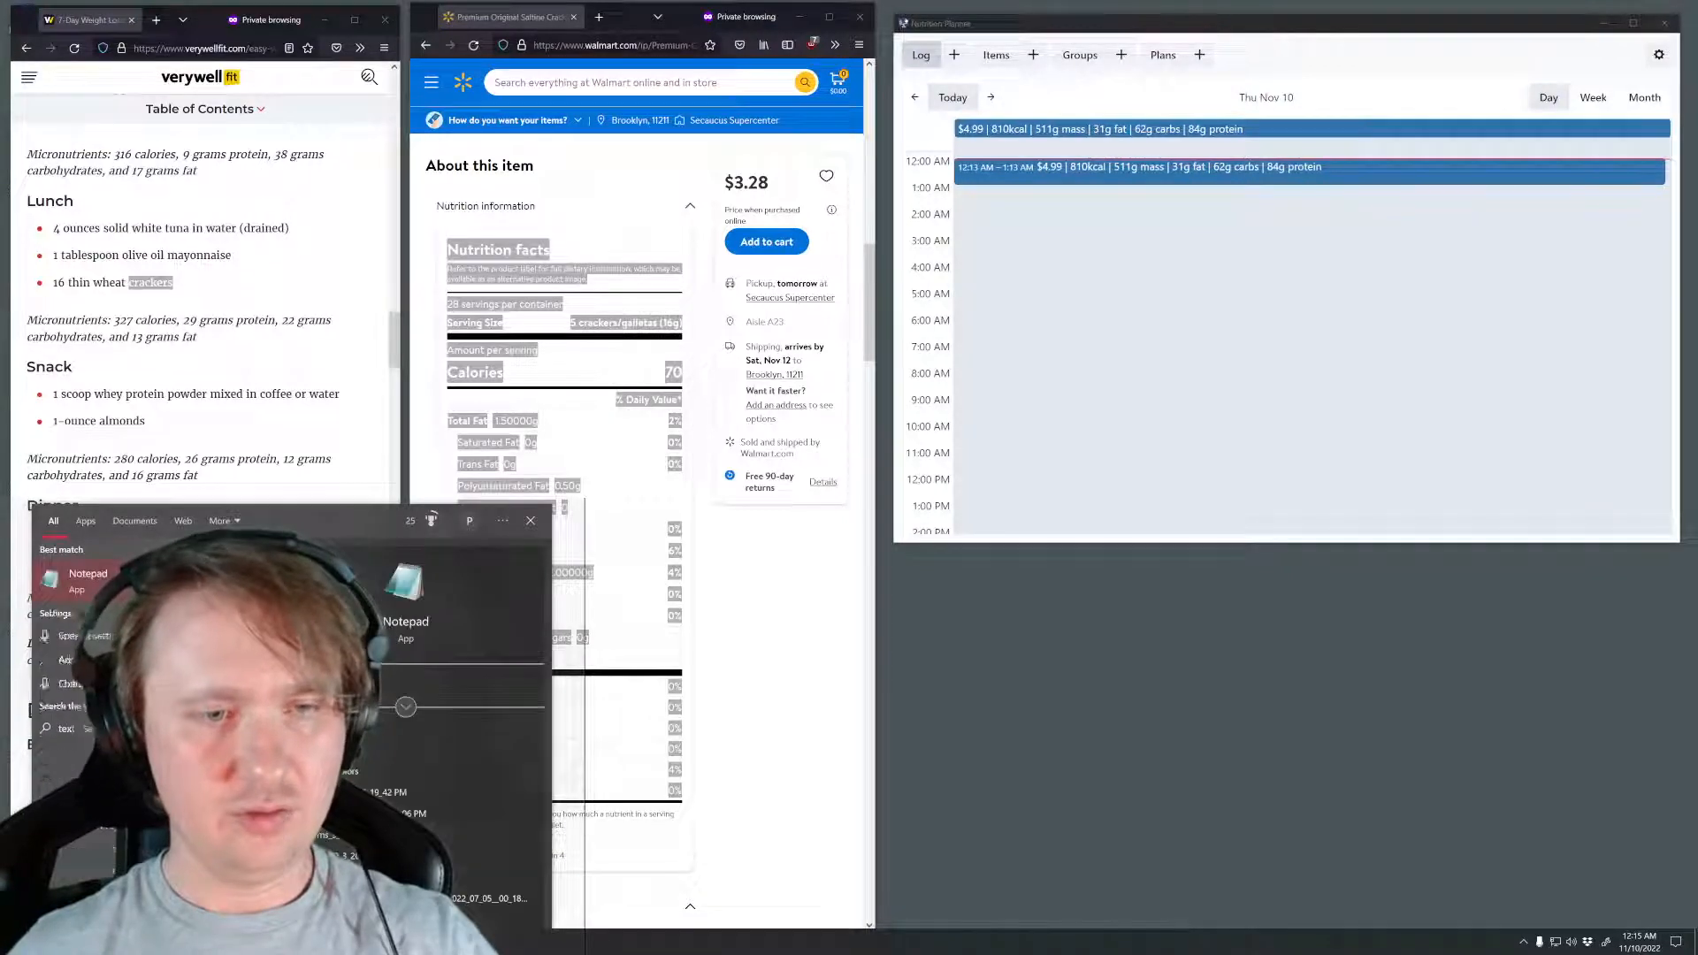
key(Escape)
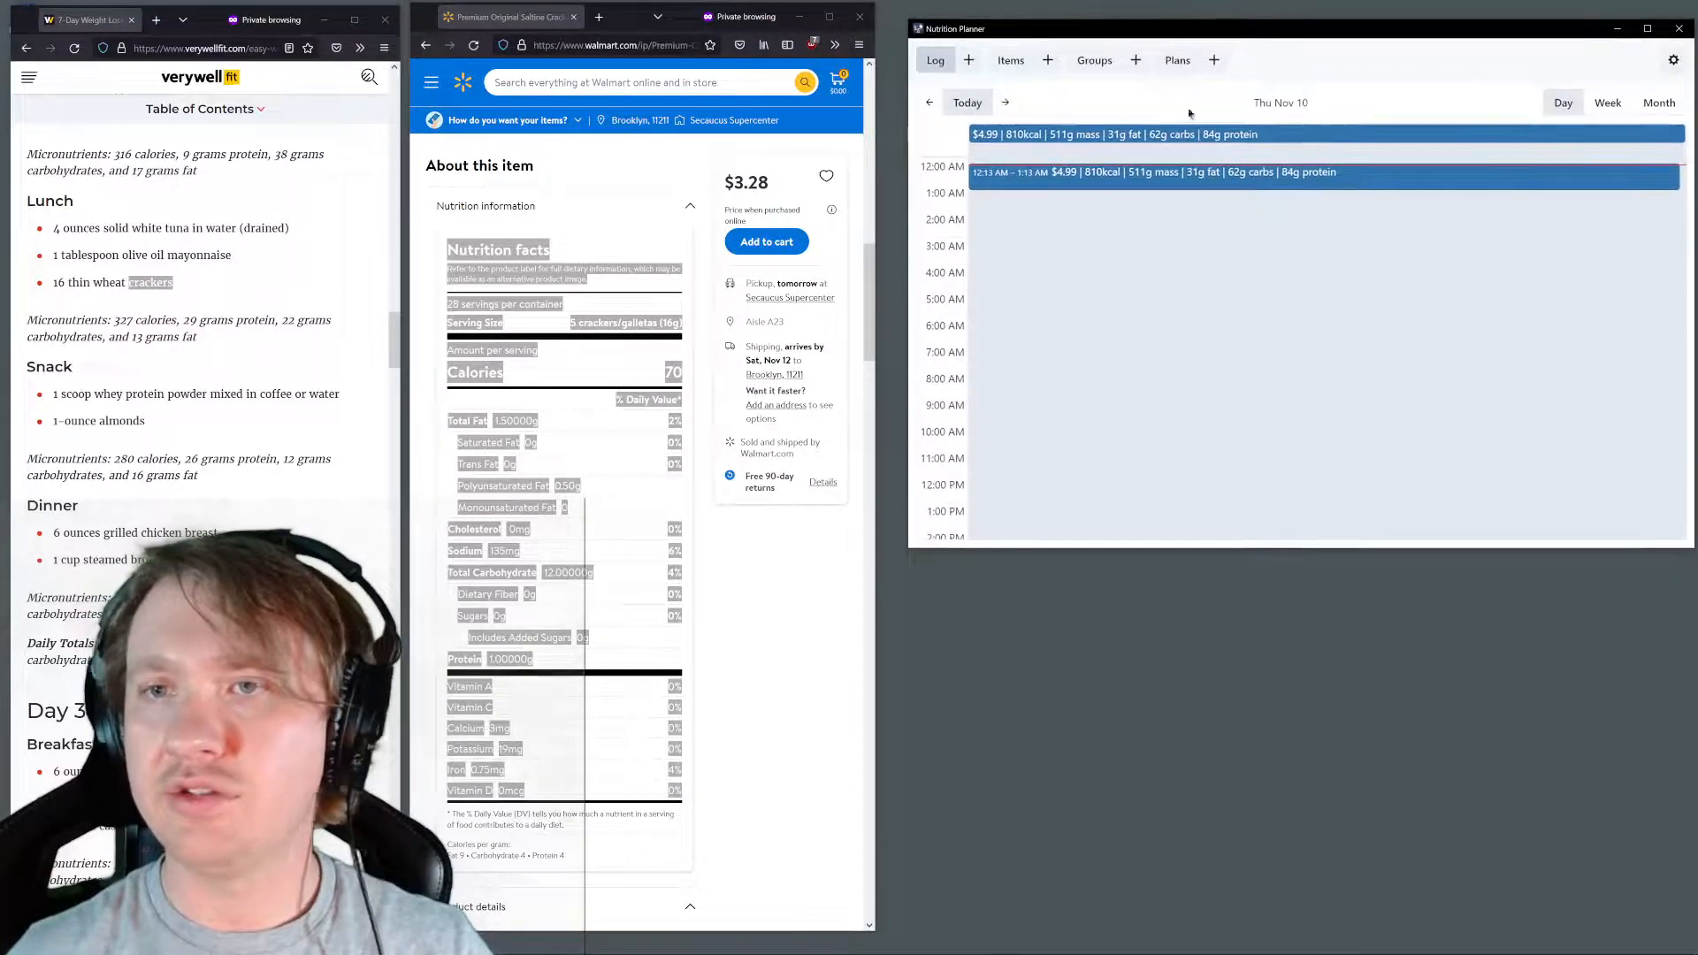
click(575, 189)
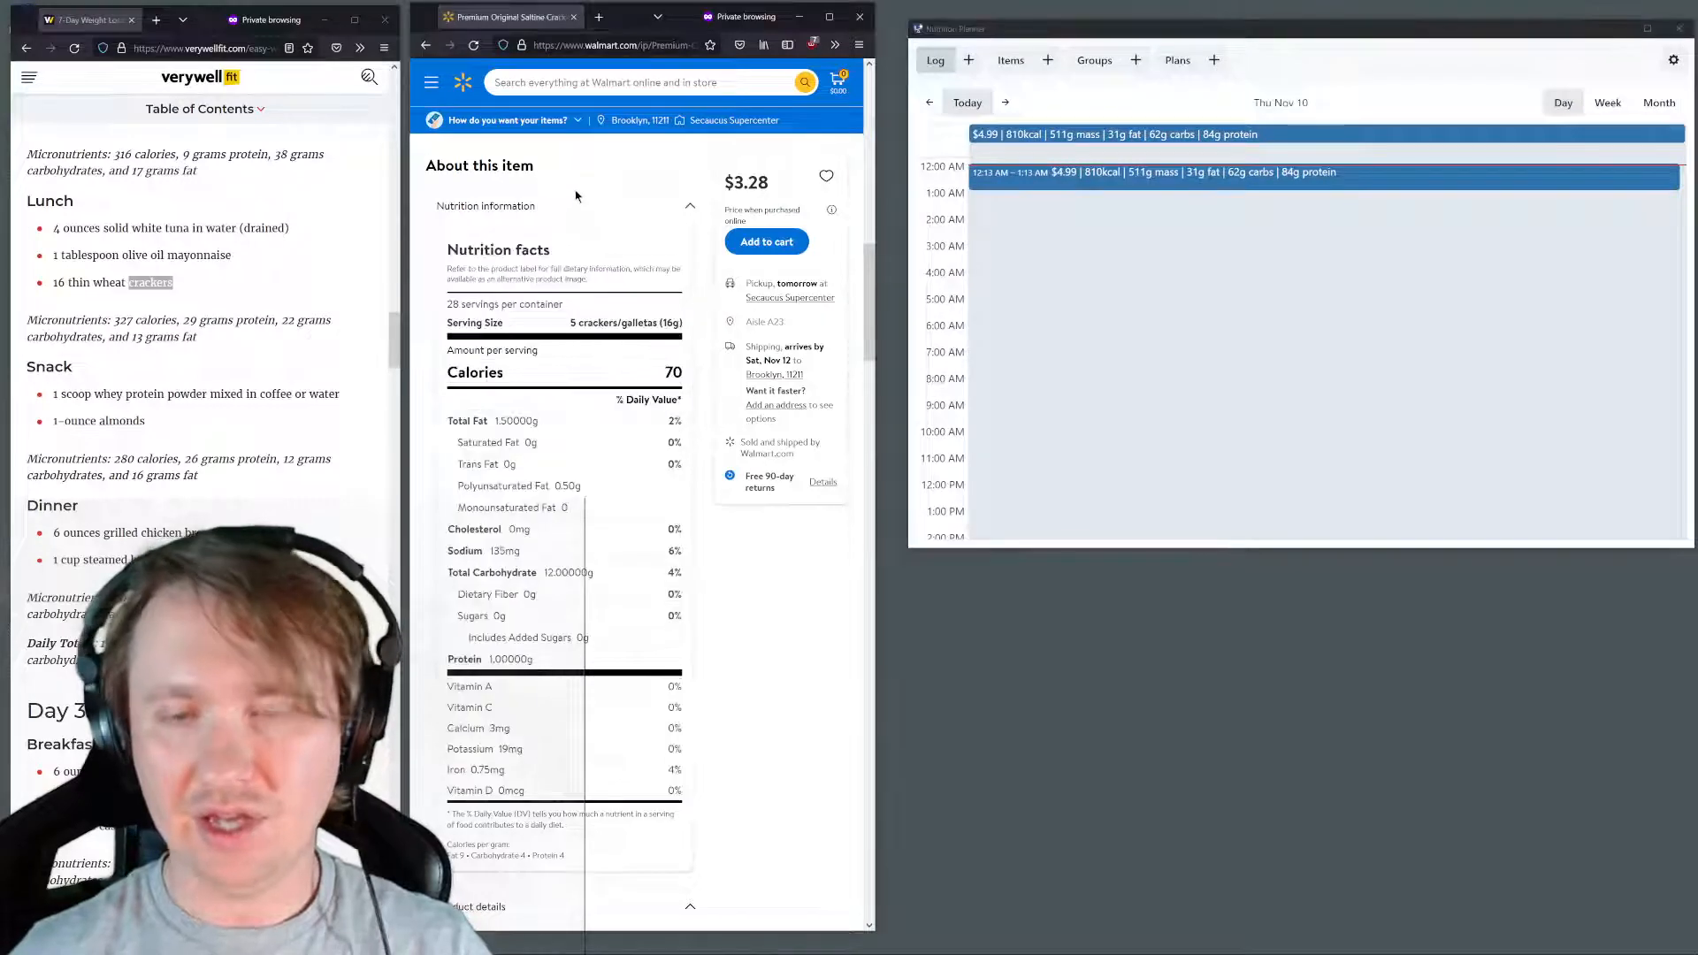
key(ctrl+p)
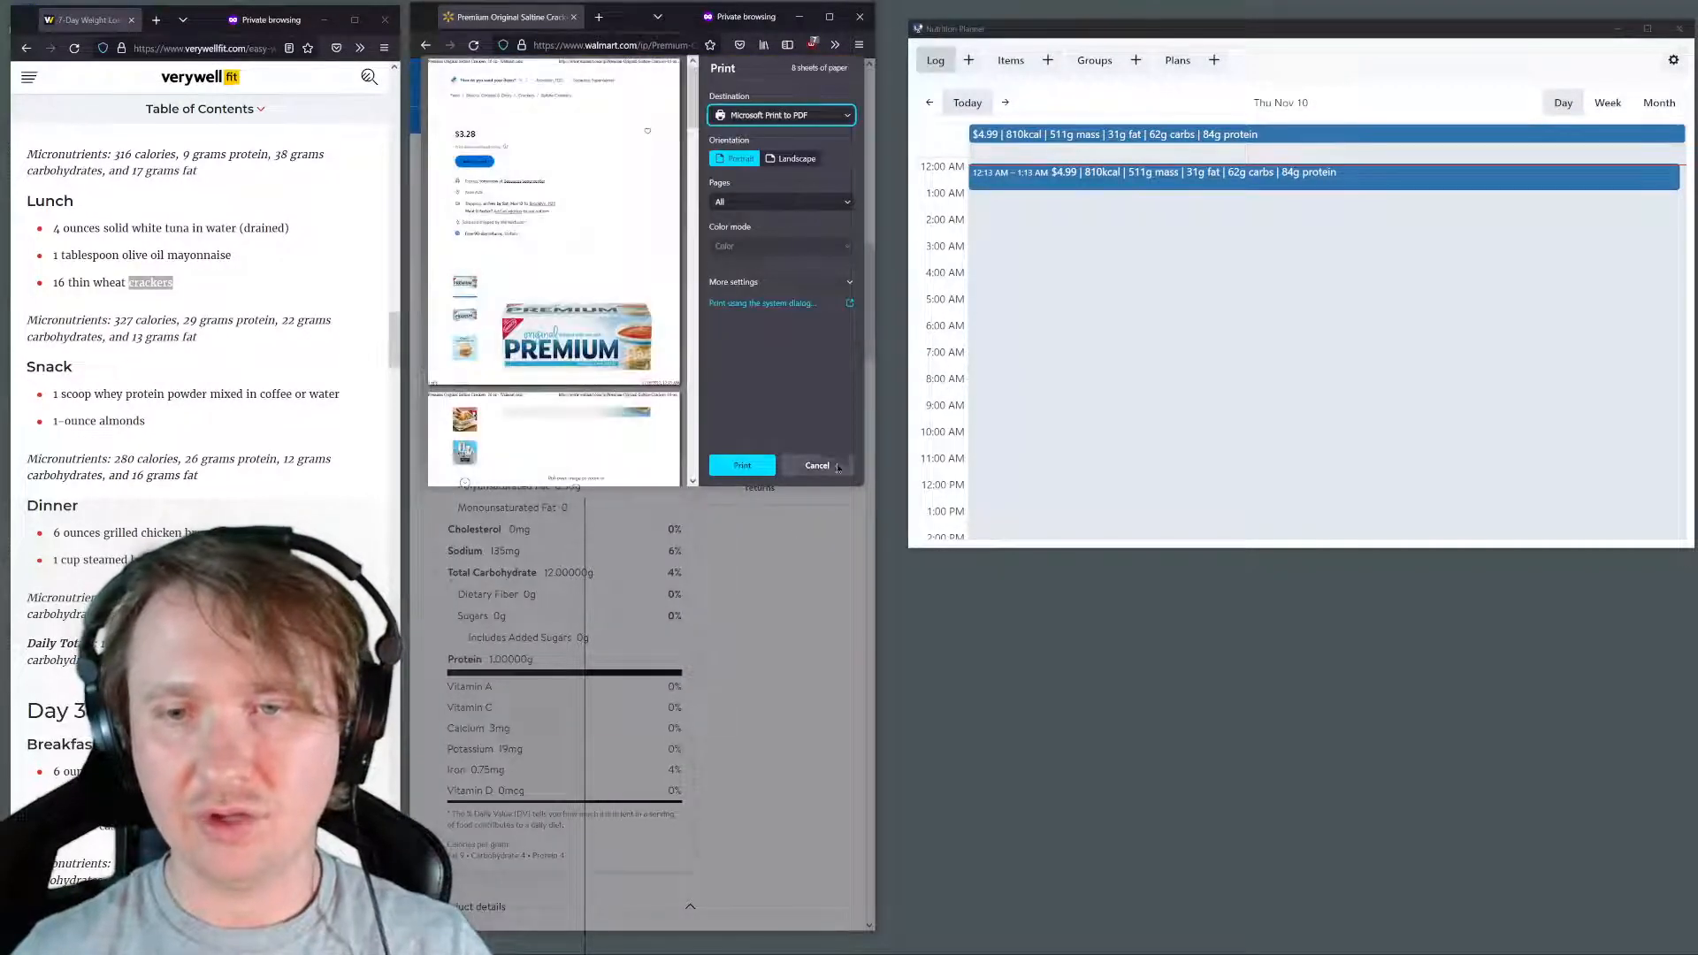
click(832, 462)
Open a new browser window, place it beside the planner window, and try to load nutrionplanner.app
key(ctrl+n)
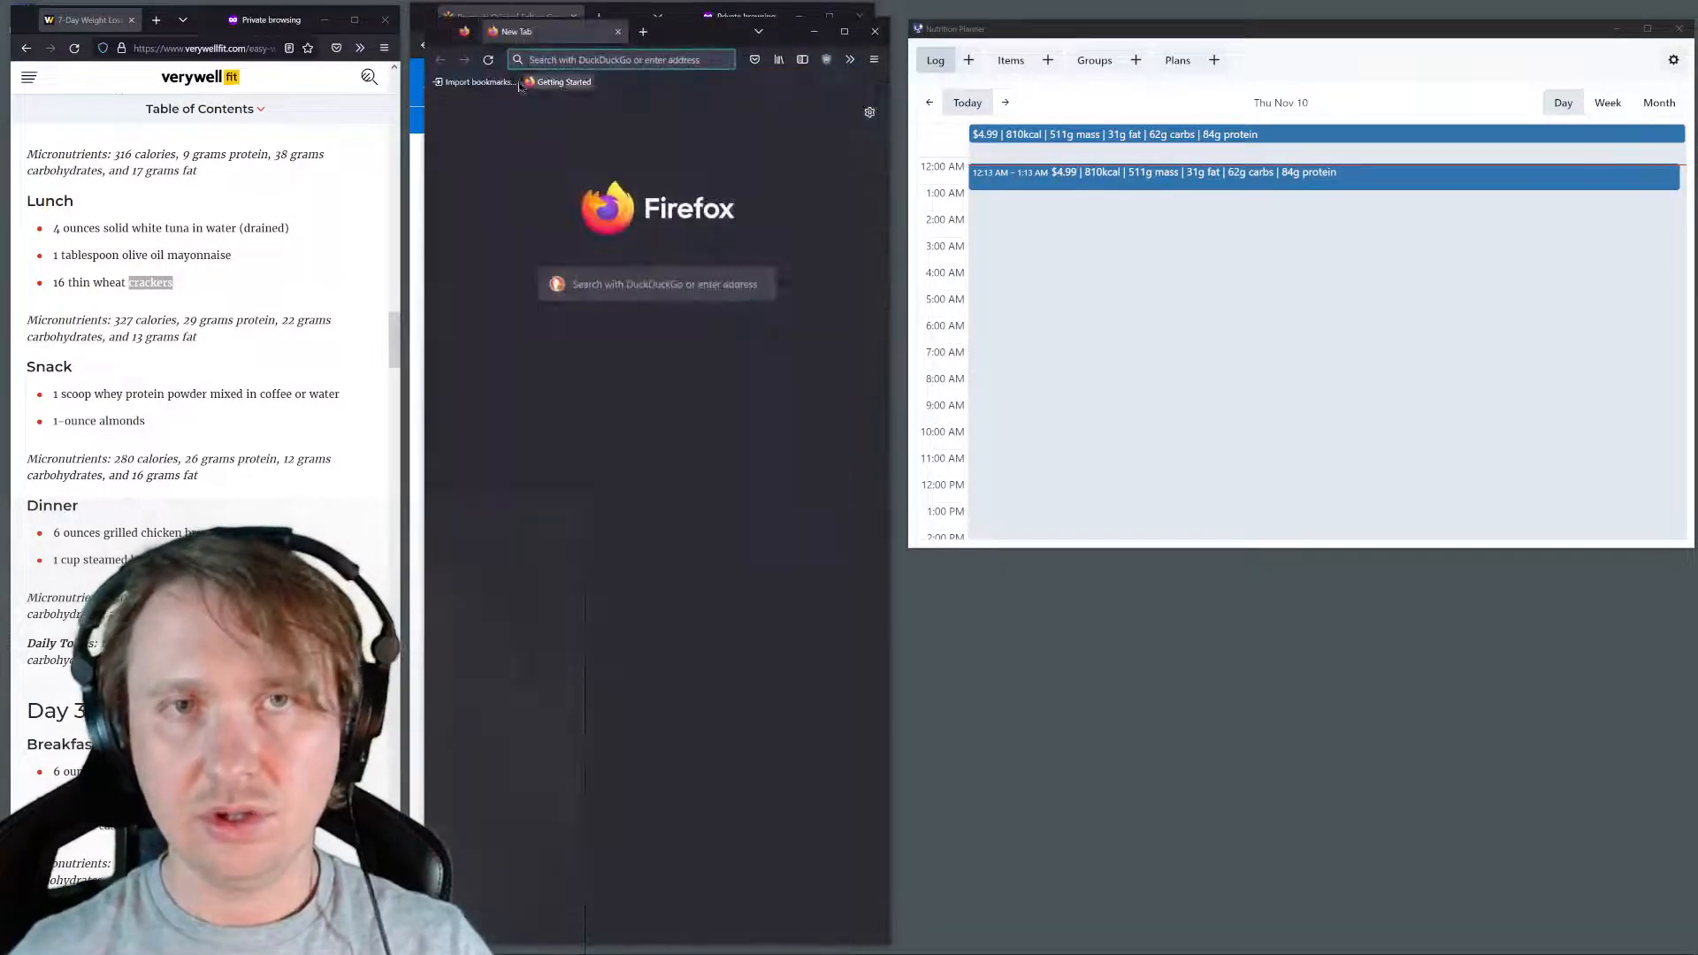
drag(596, 27, 390, 112)
text(nut)
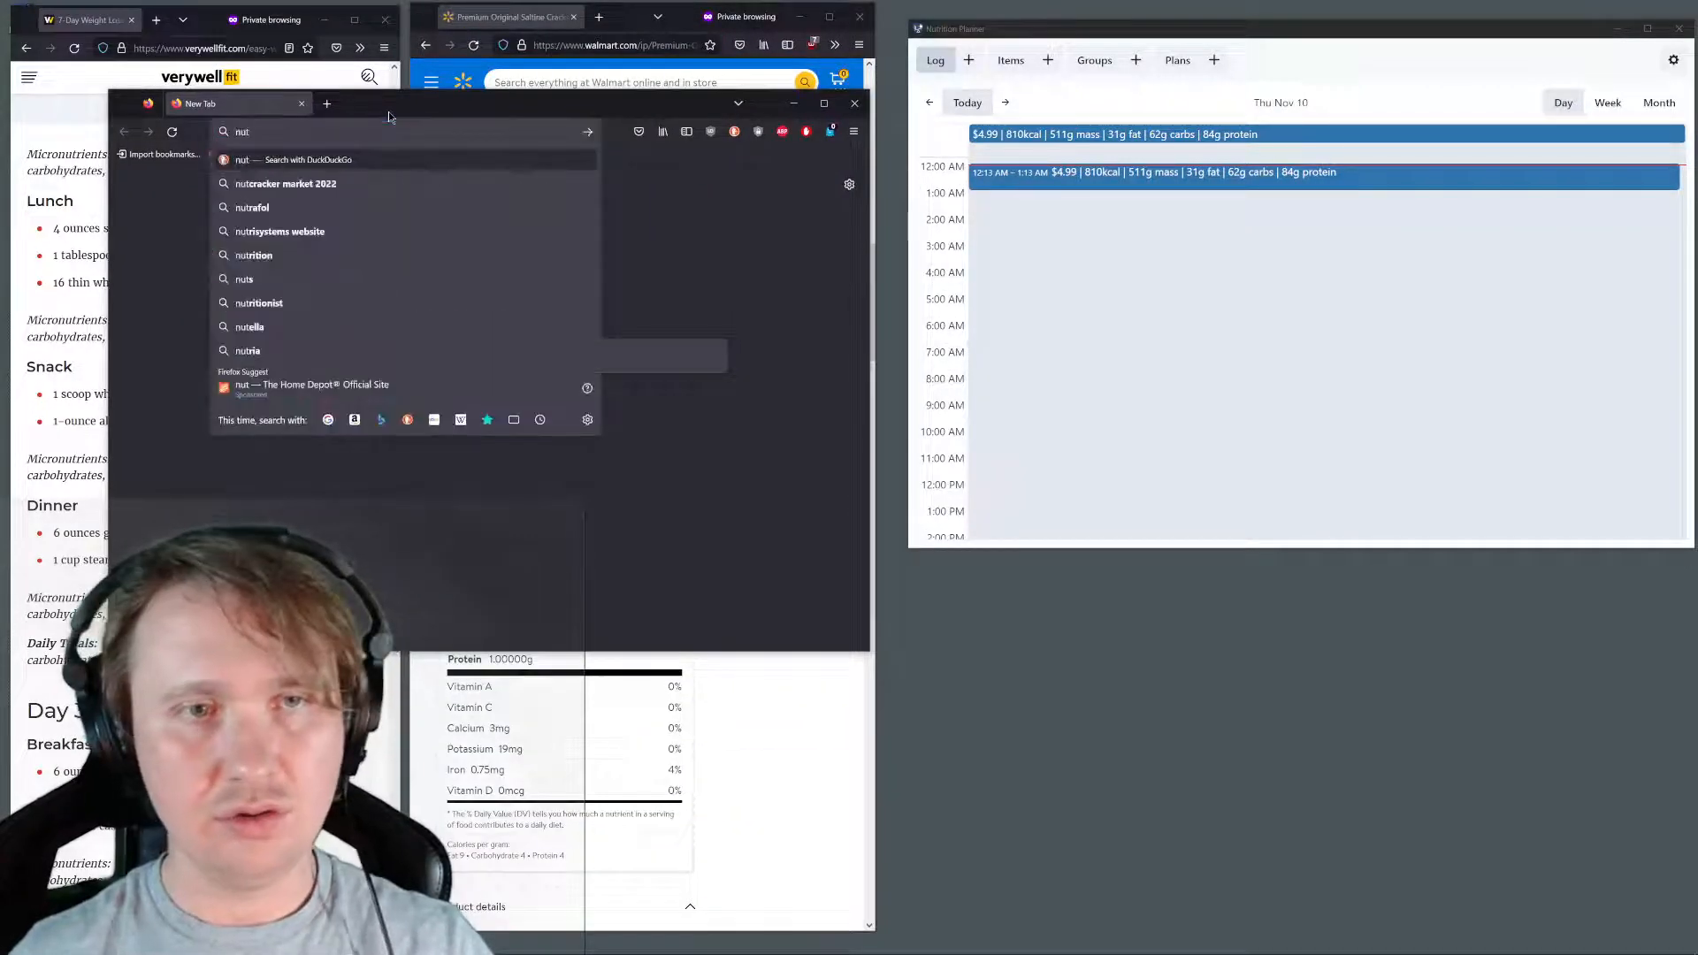
text(rionplan)
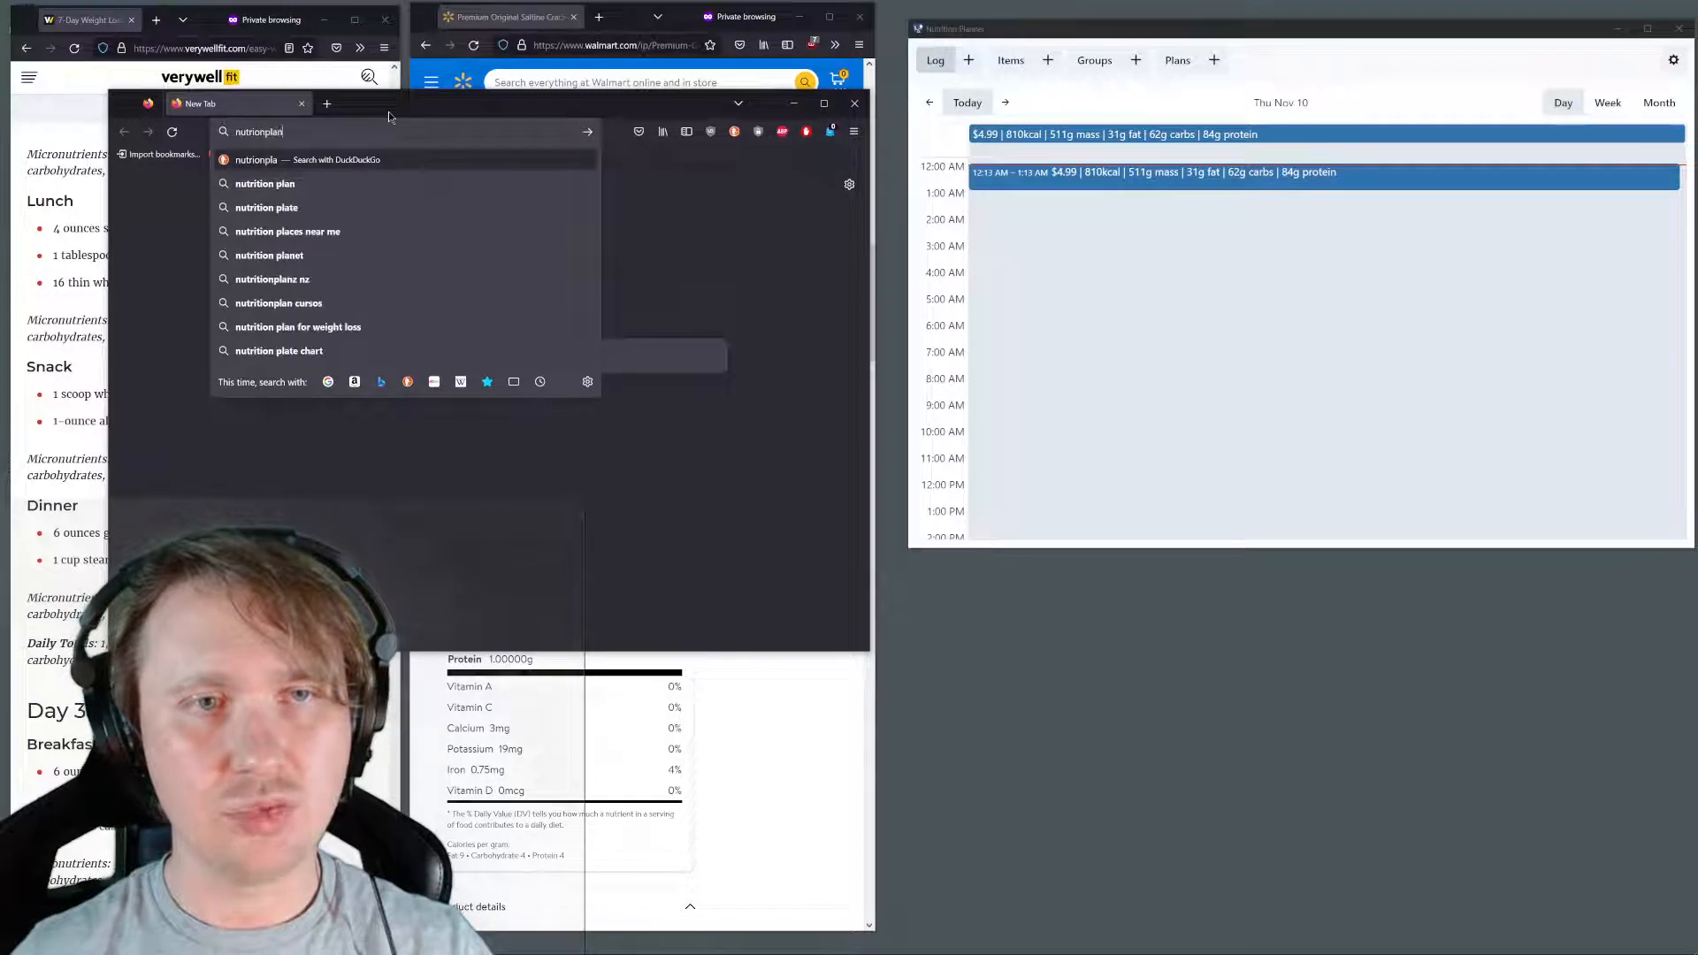
text(ner.app)
key(Return)
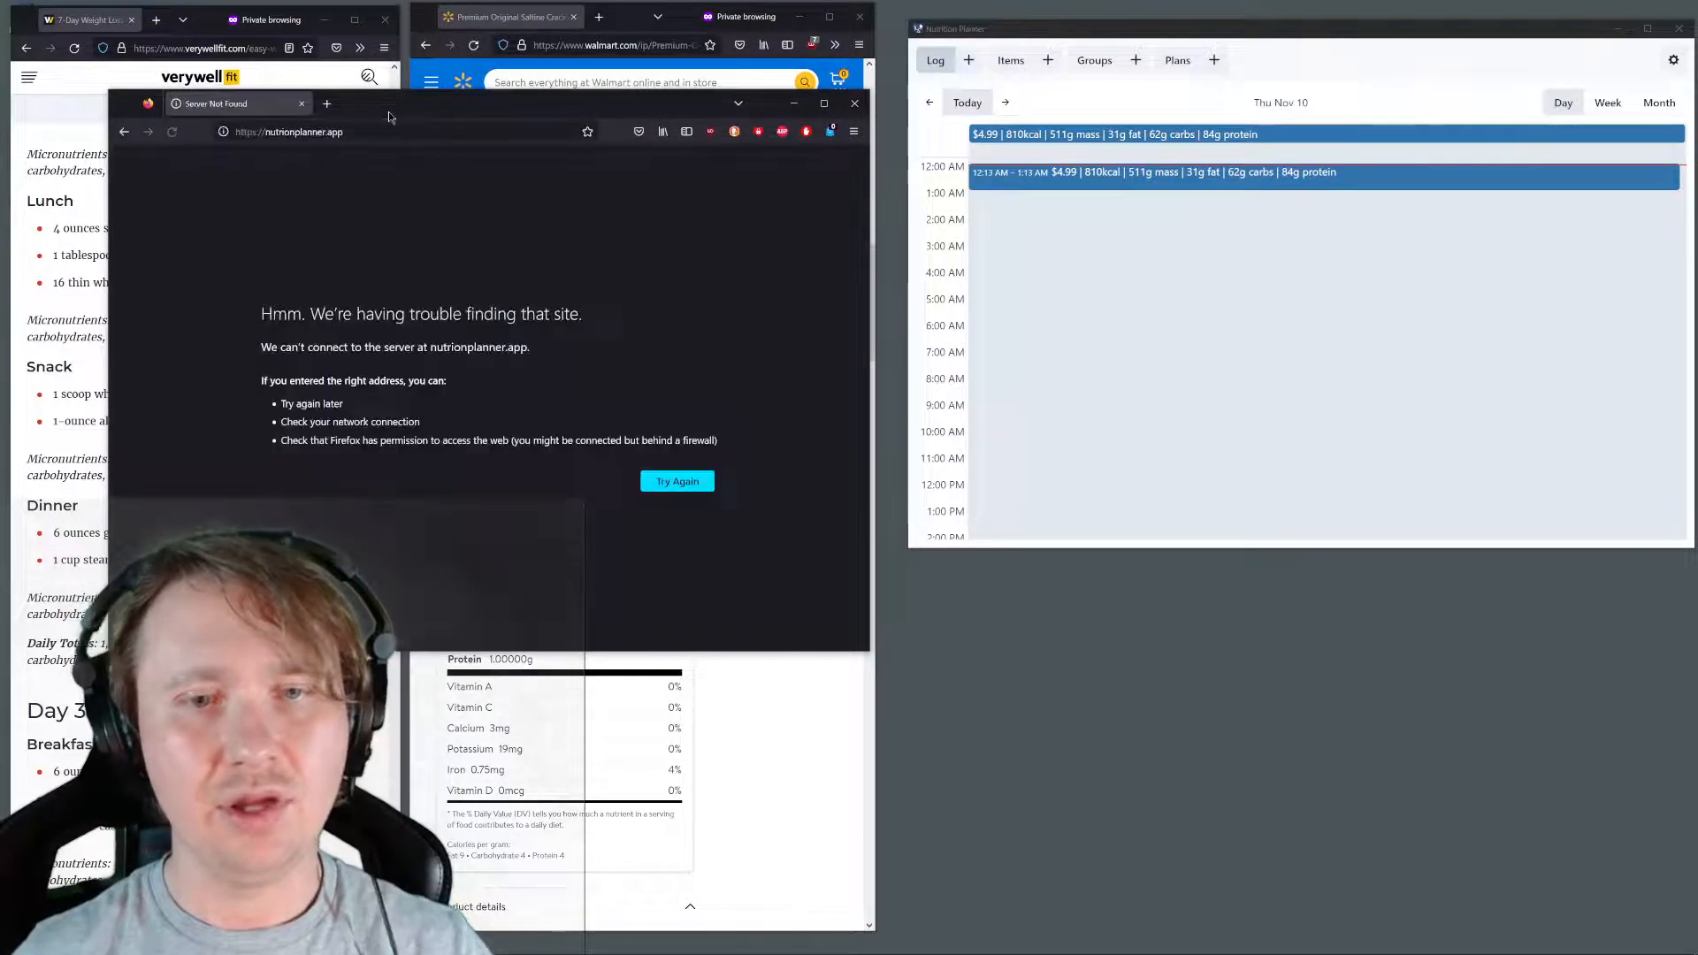
Correct the misspelled address to nutritionplanner.app and load the site
click(389, 131)
click(287, 131)
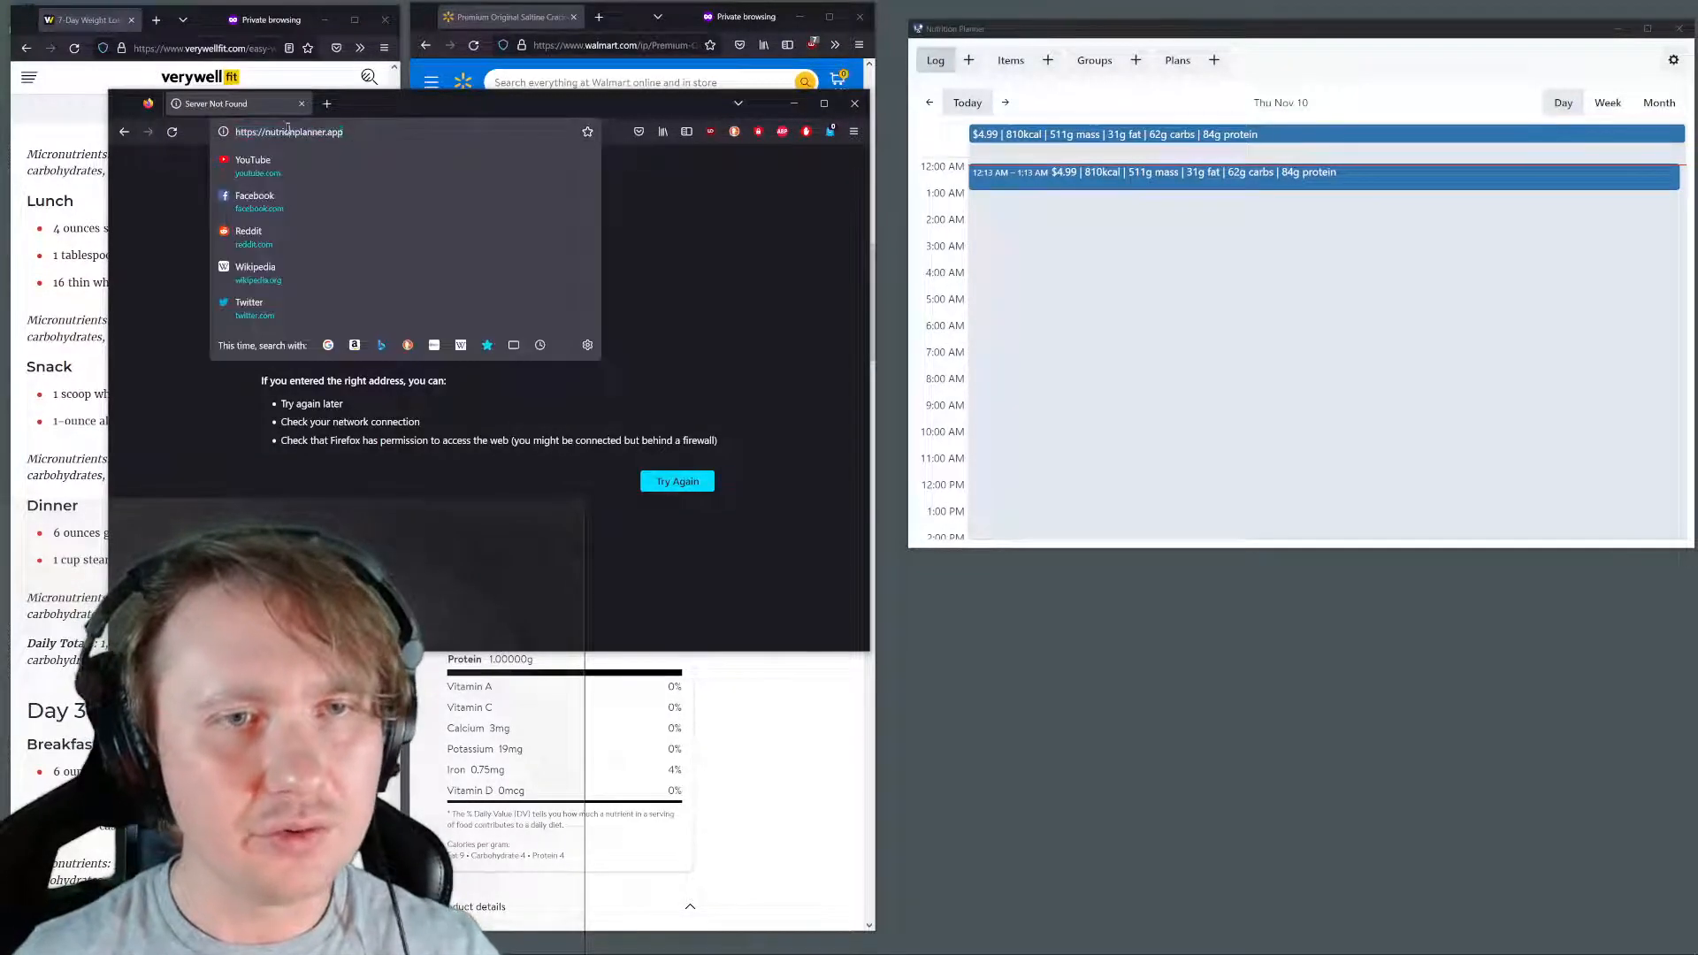
key(BackSpace)
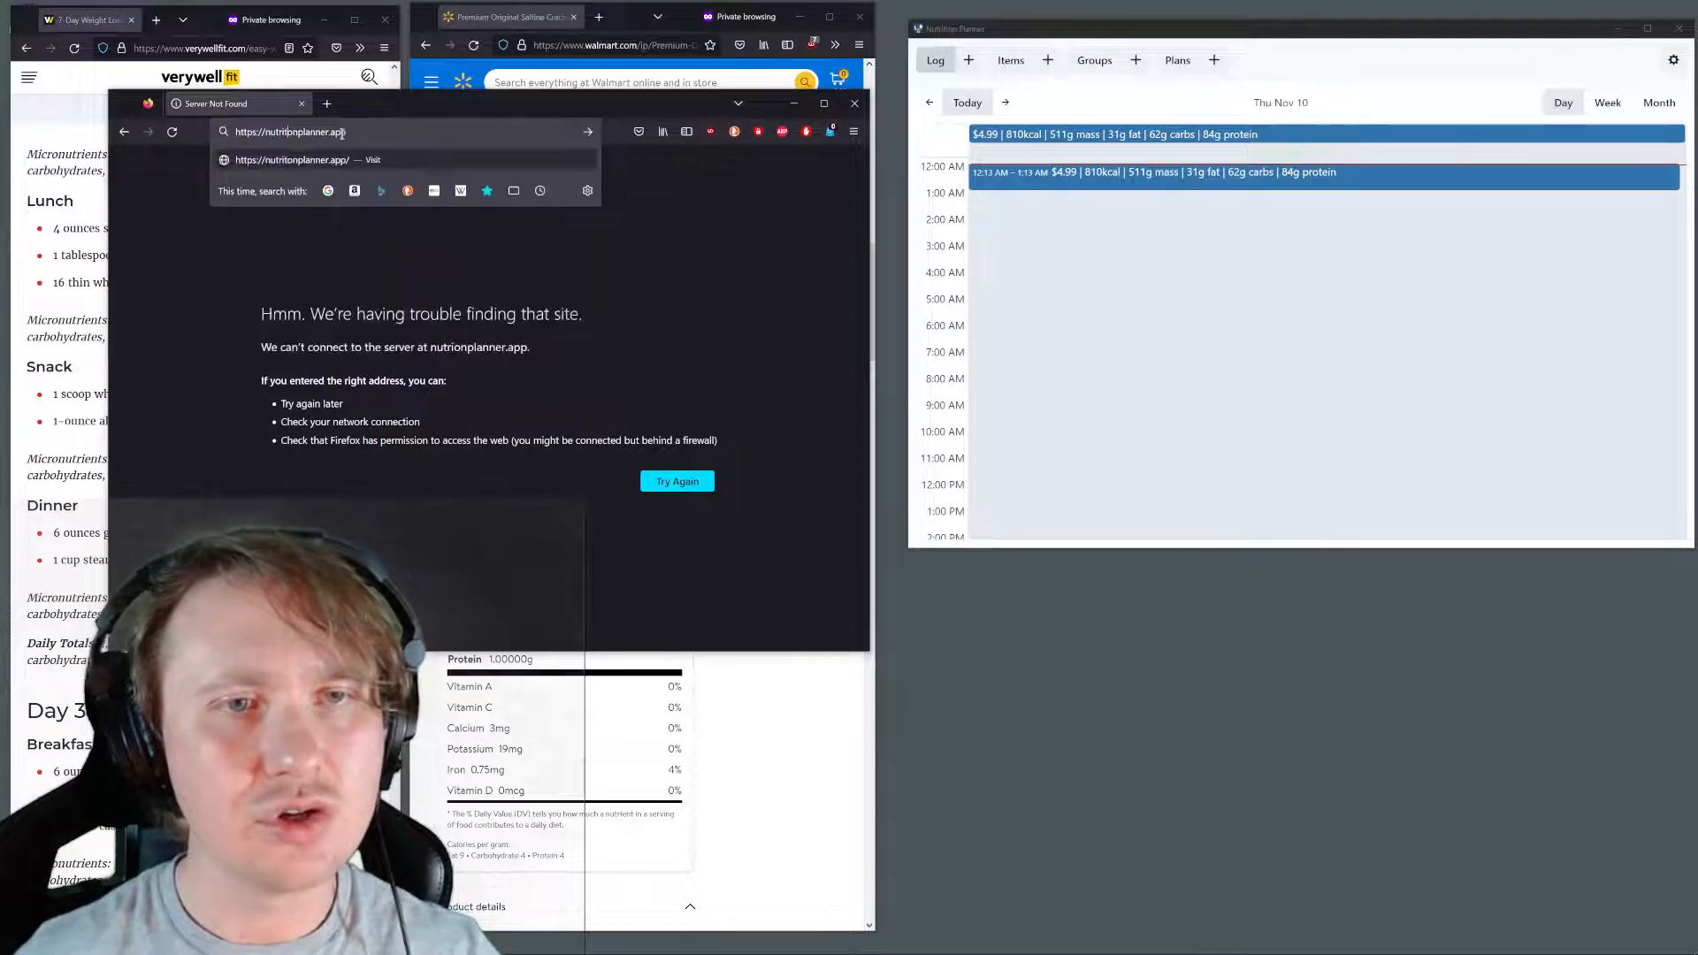
text(iti)
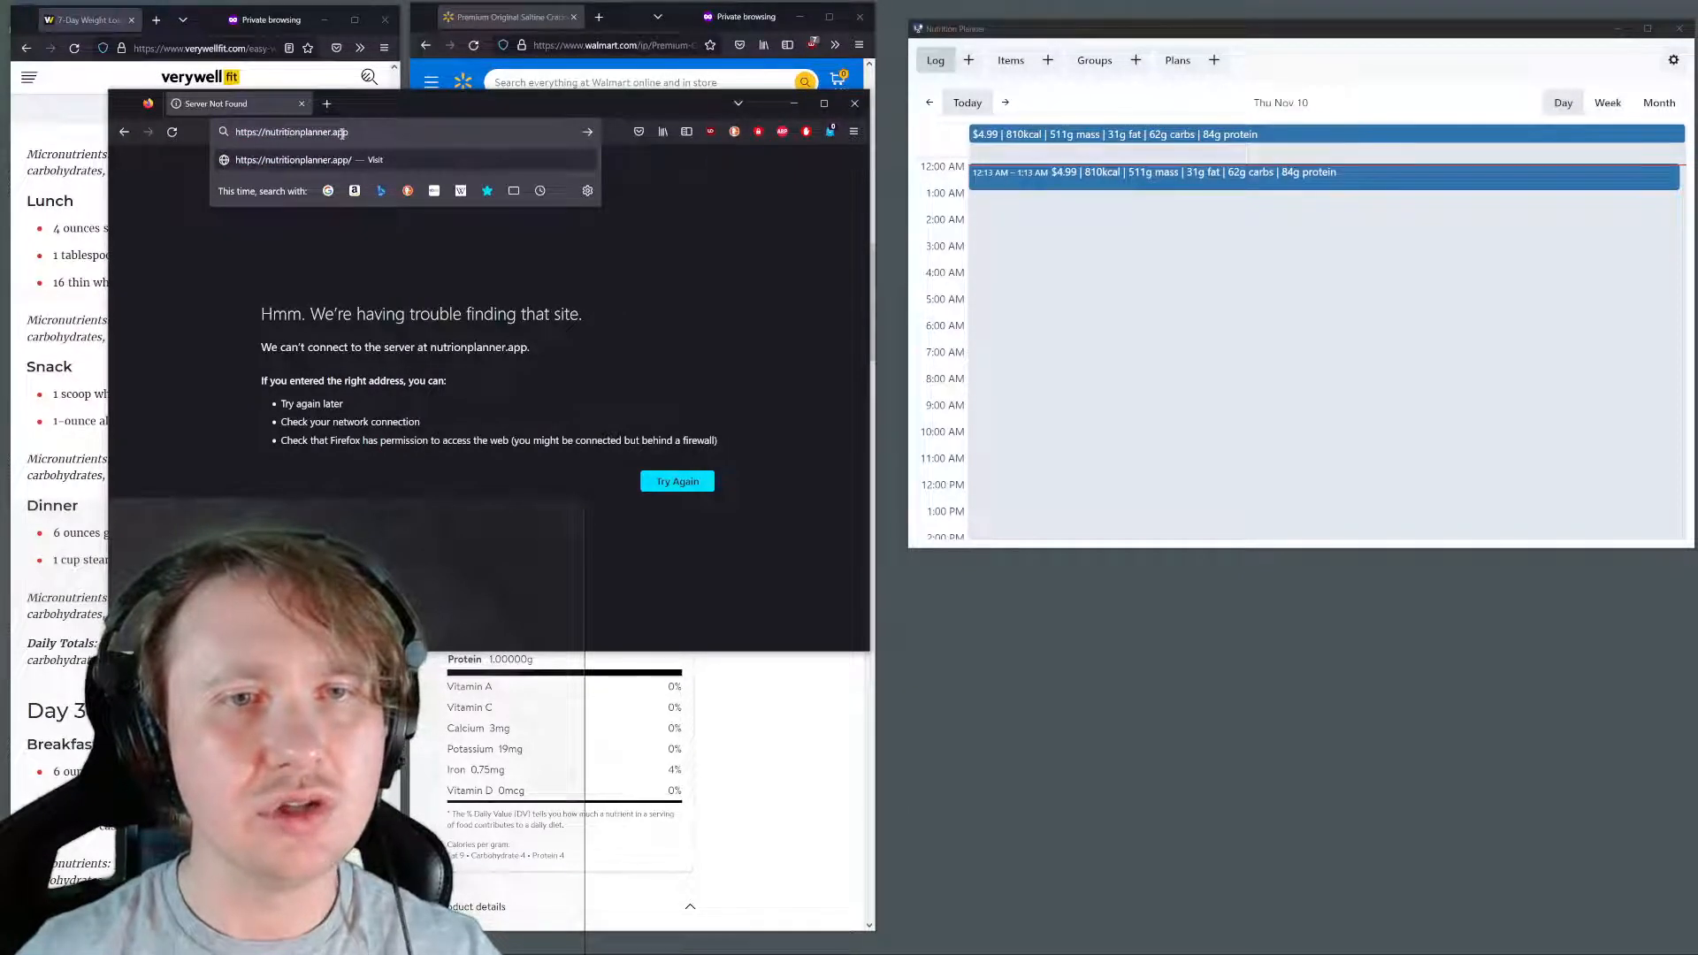
key(Return)
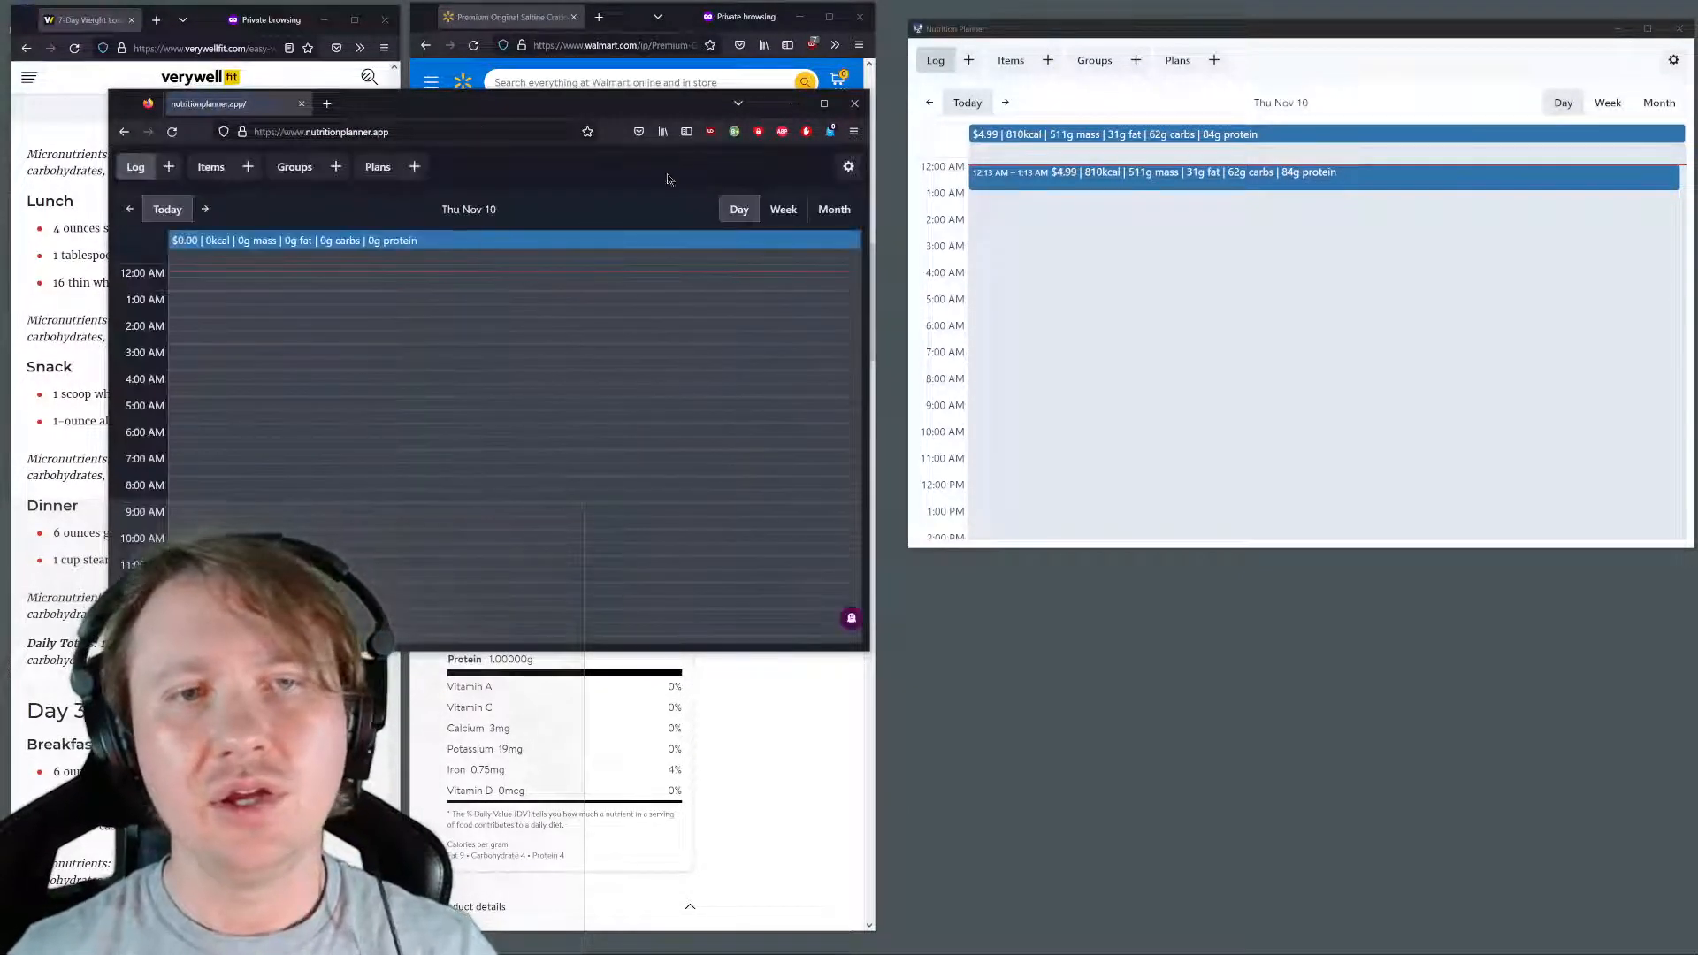
scroll(668, 434, up, 3)
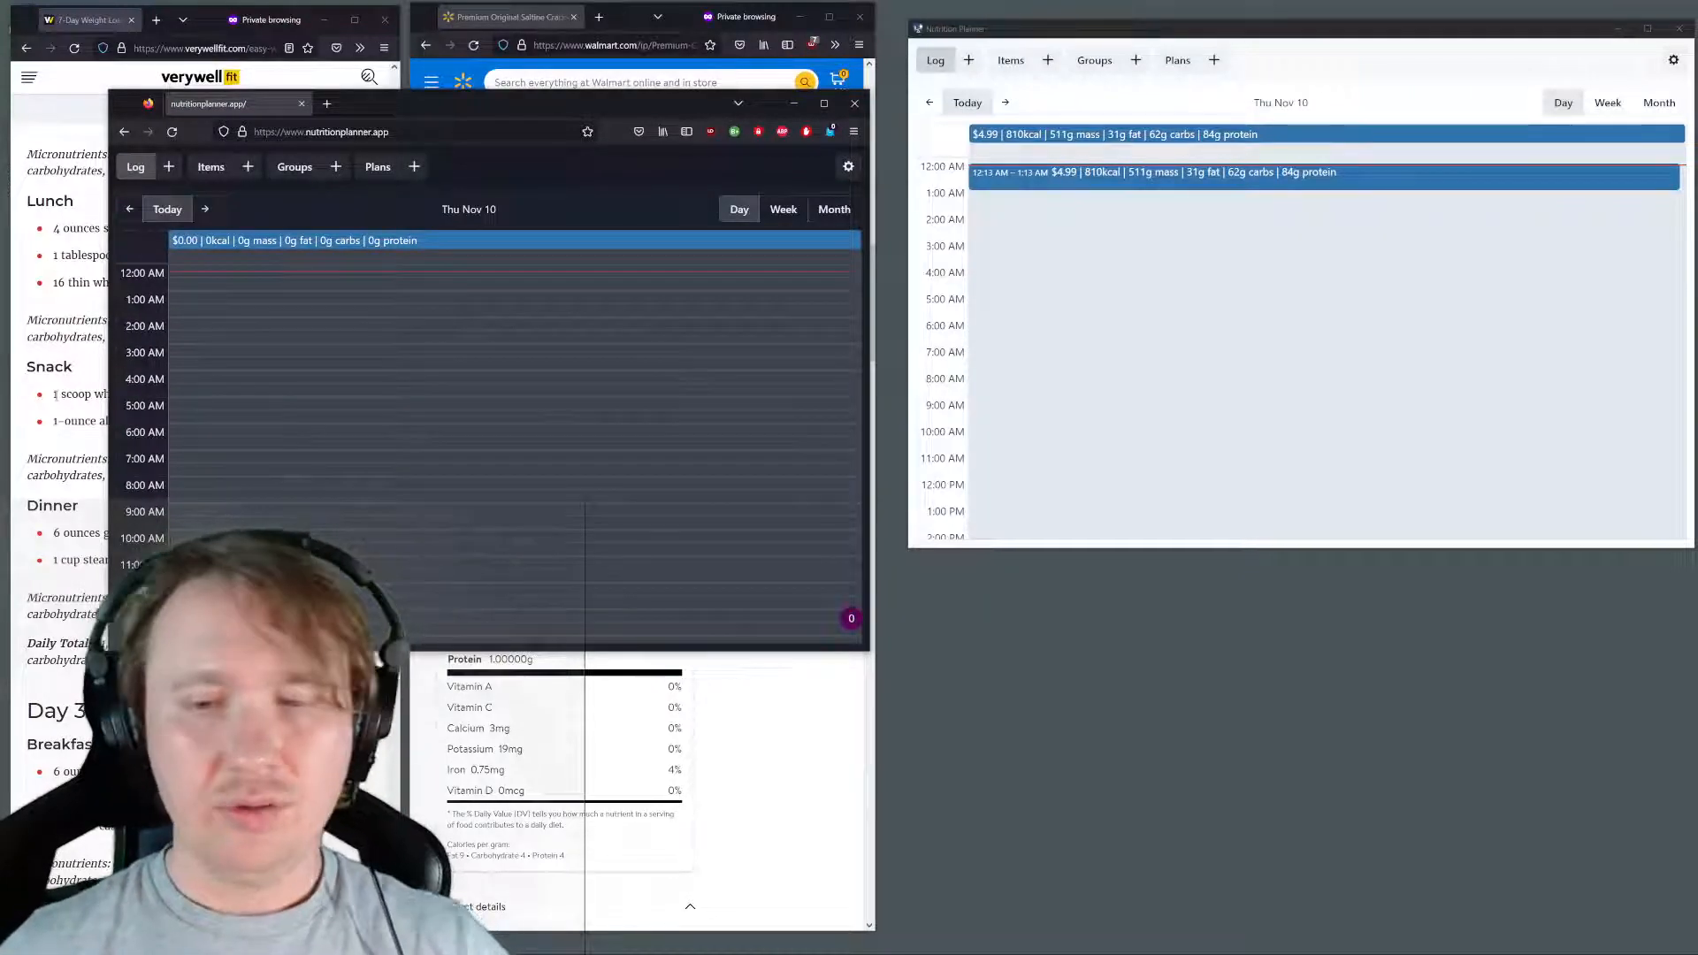
click(849, 166)
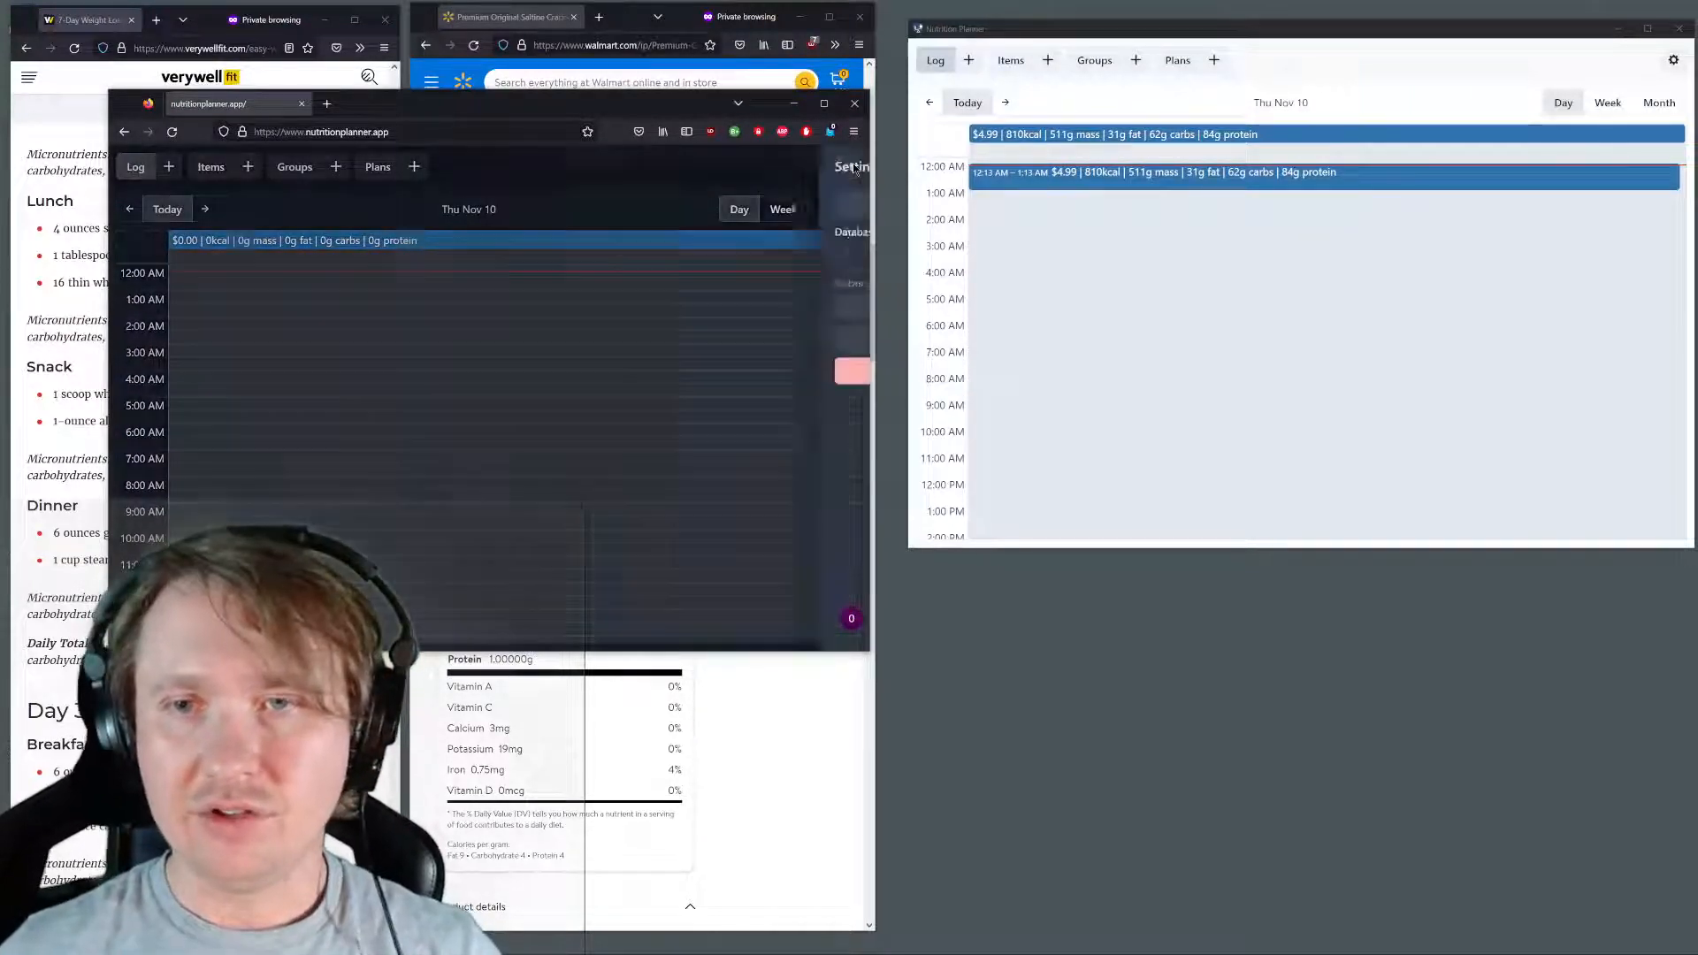
click(433, 348)
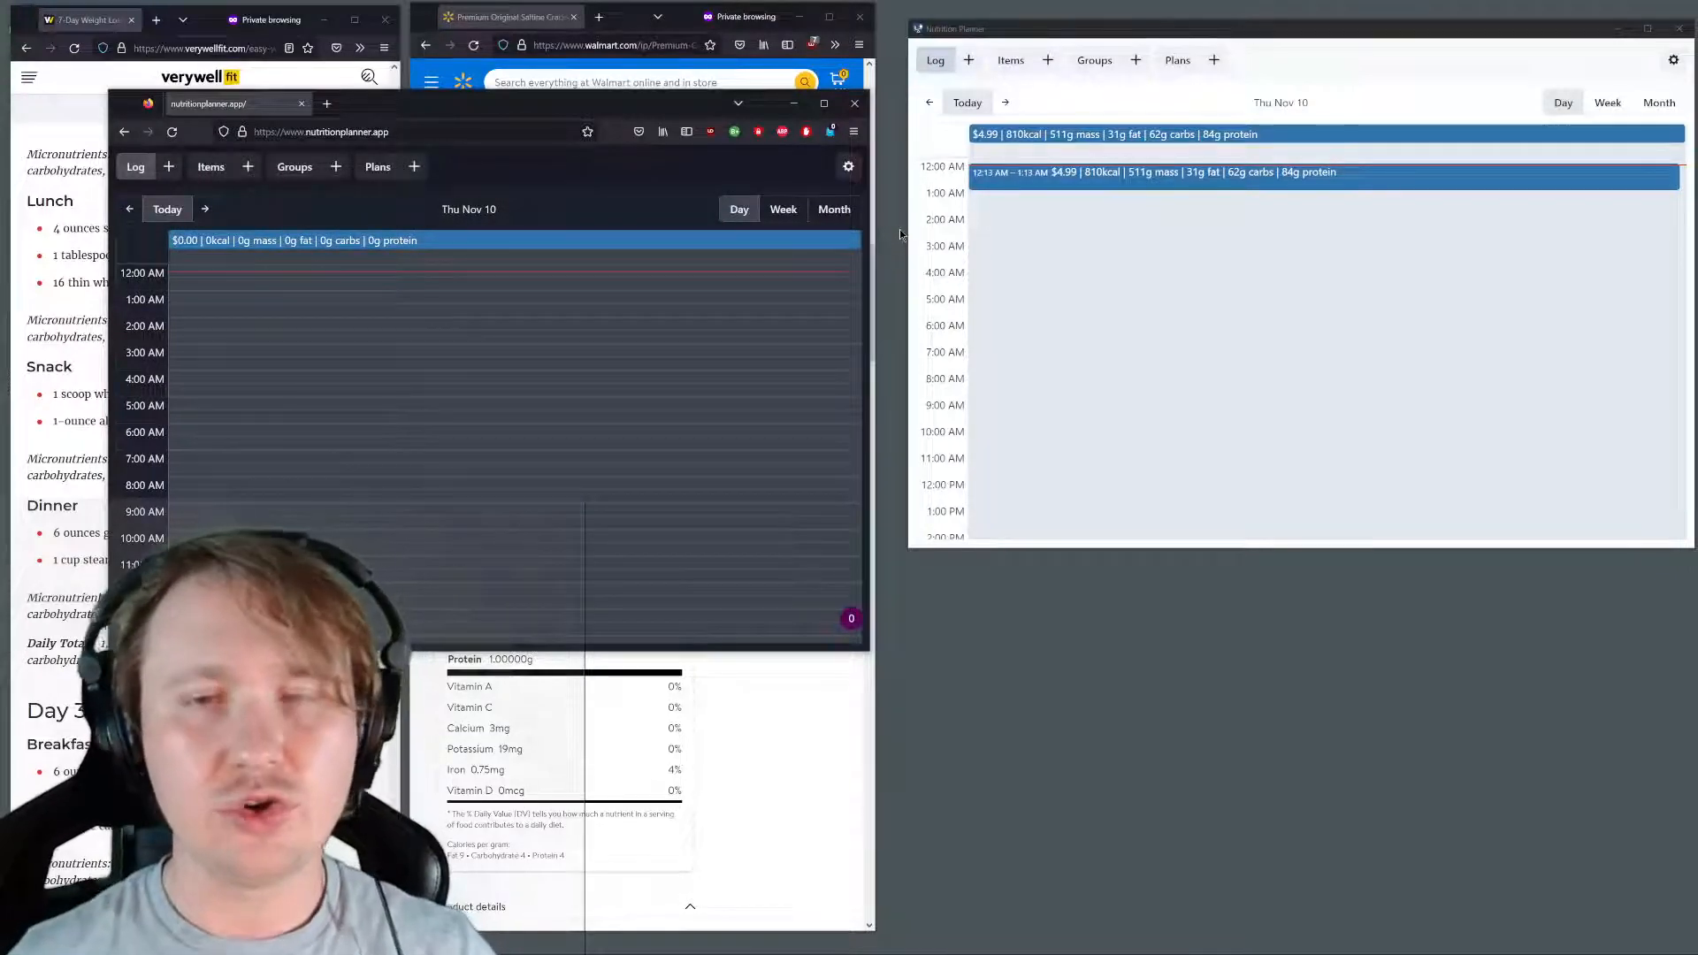
Paste the CouchDB database URL with its login credentials into the web version's settings, apply it and close the settings
click(849, 168)
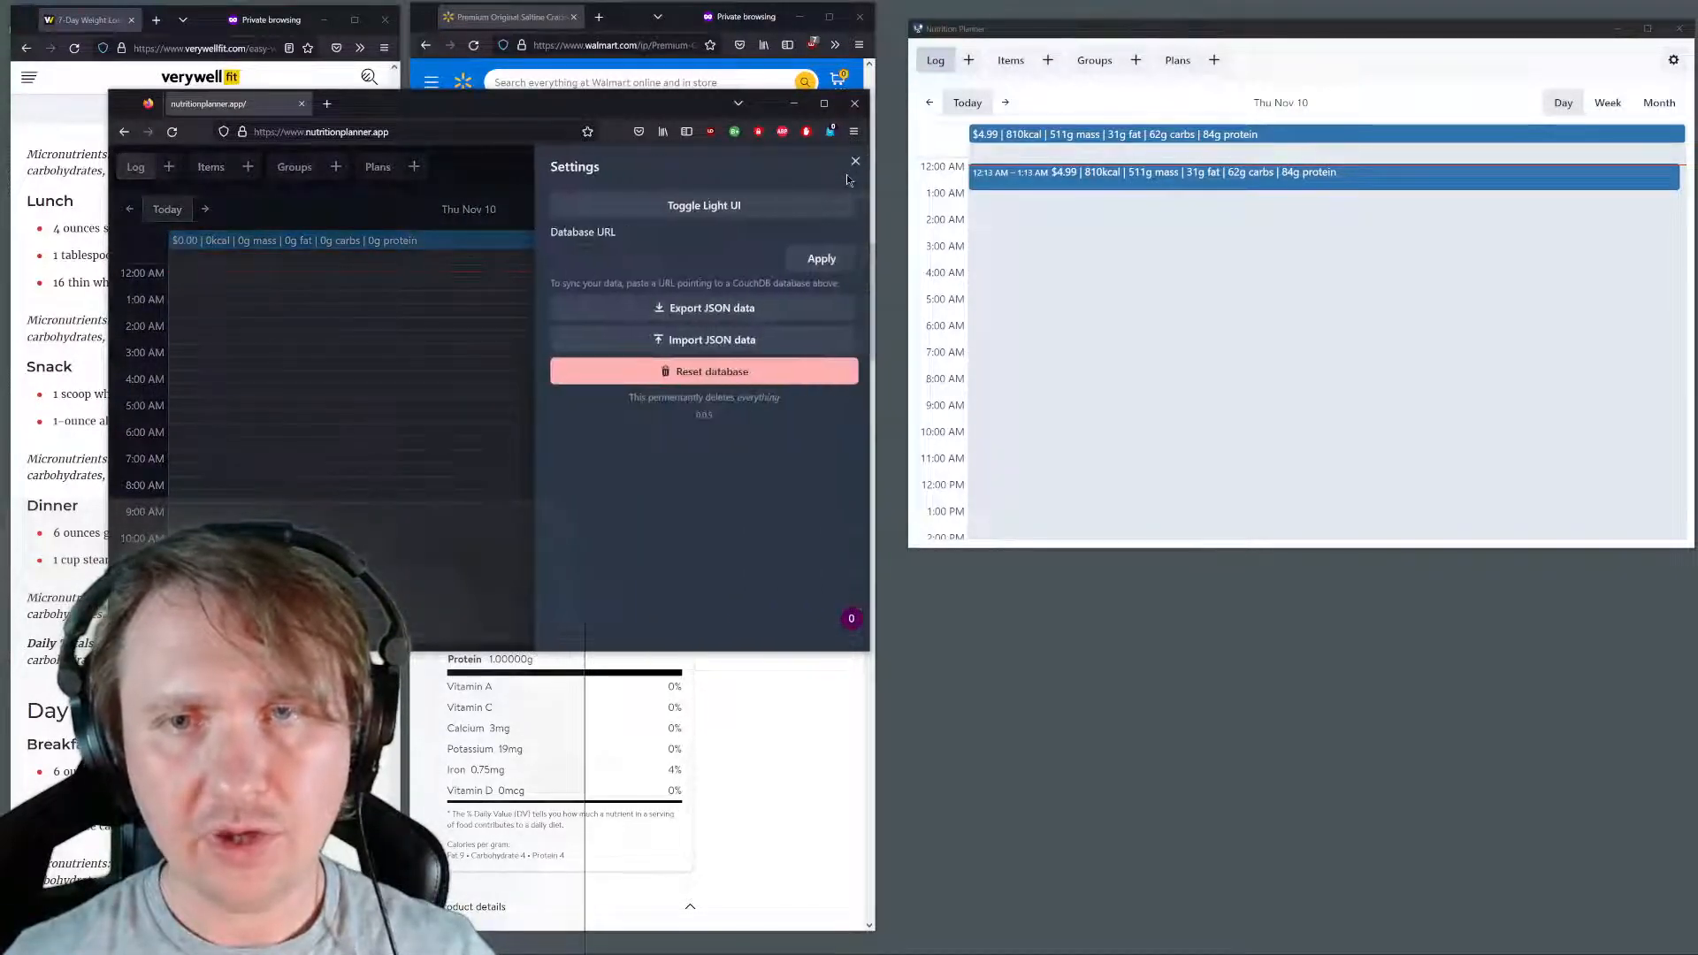
click(739, 252)
key(ctrl+v)
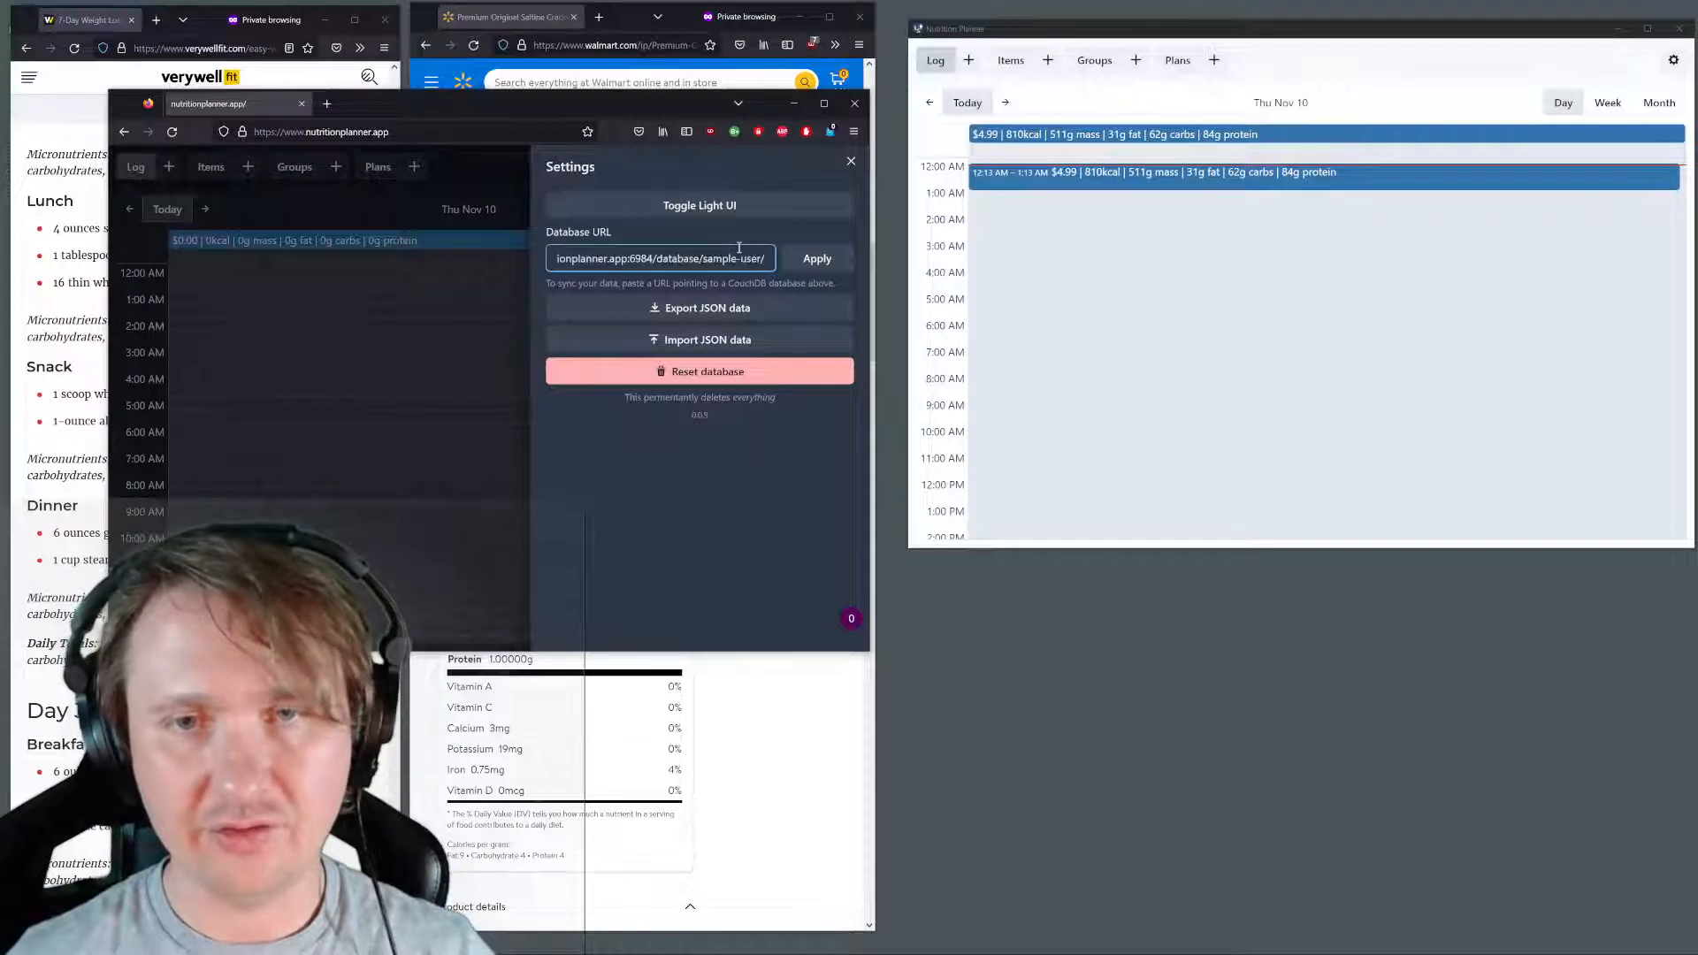
key(ctrl+a)
click(672, 253)
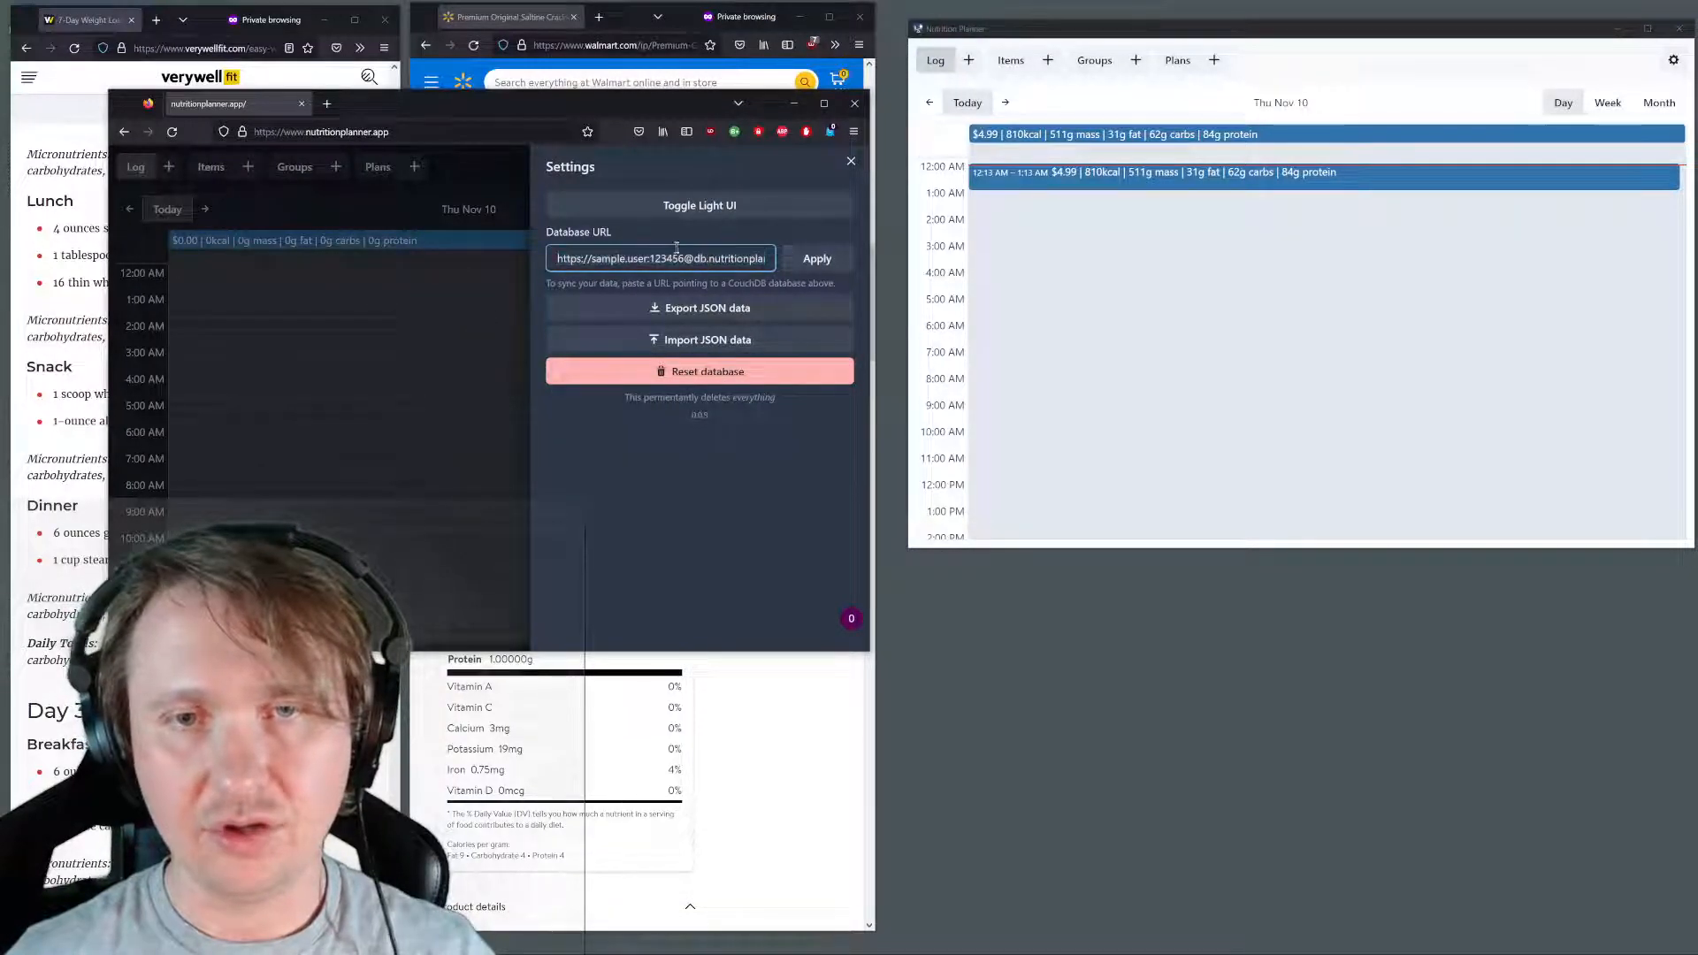
drag(670, 255, 895, 265)
click(751, 259)
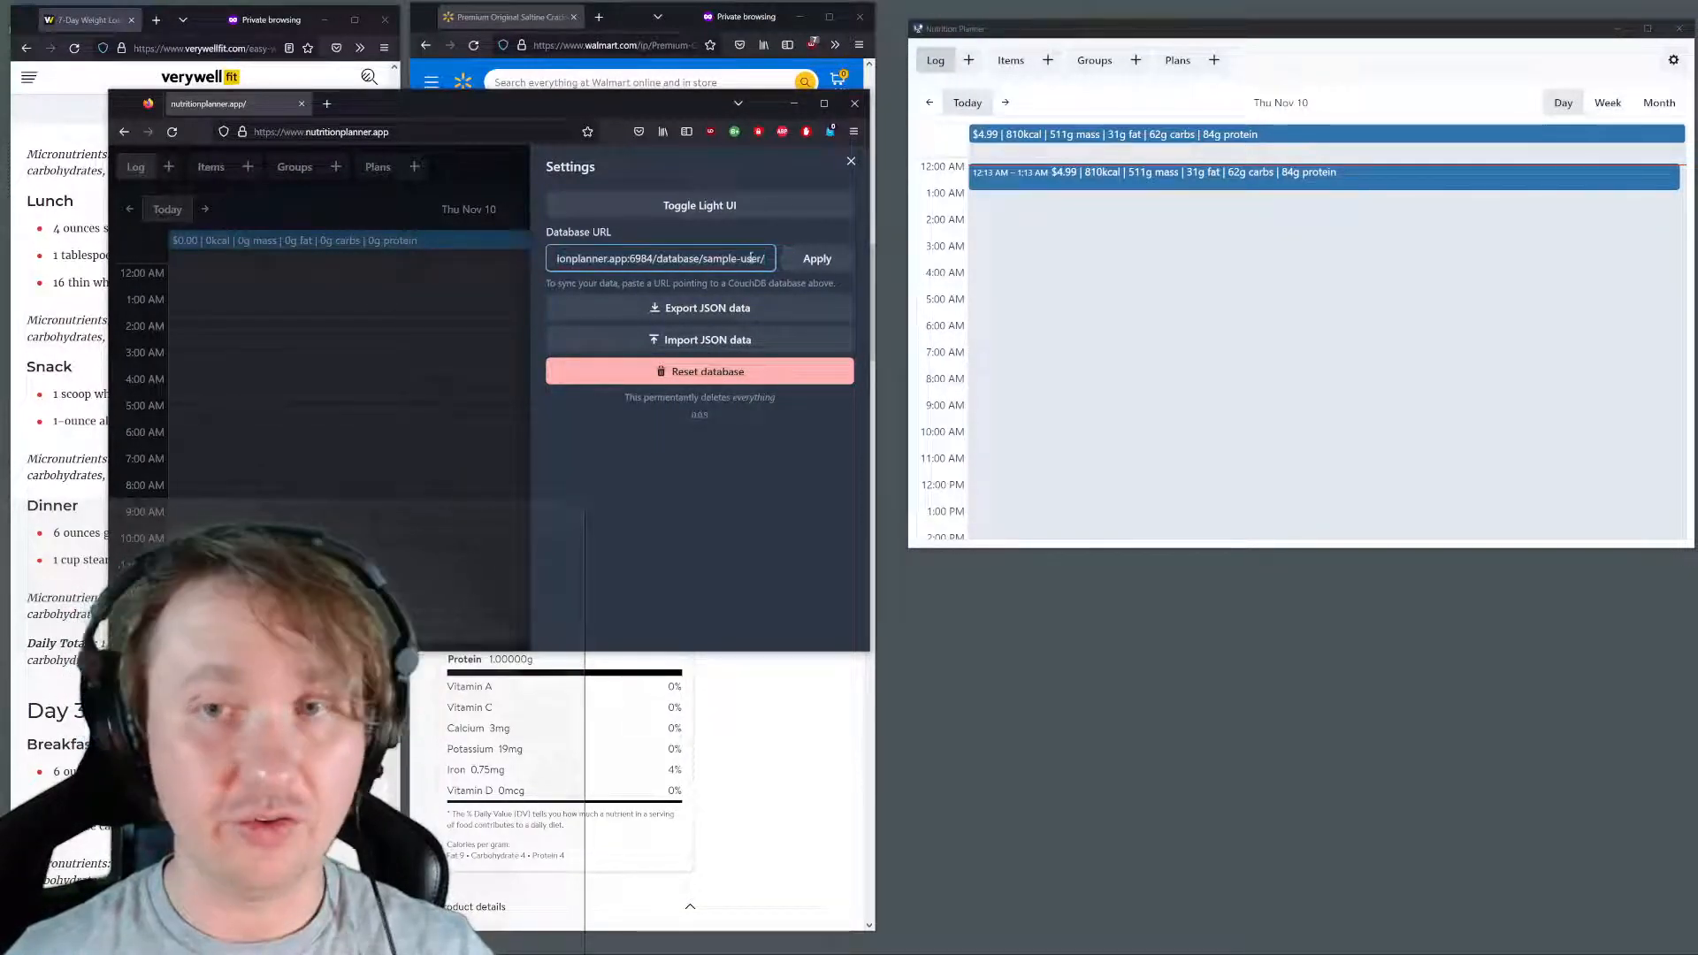
click(797, 261)
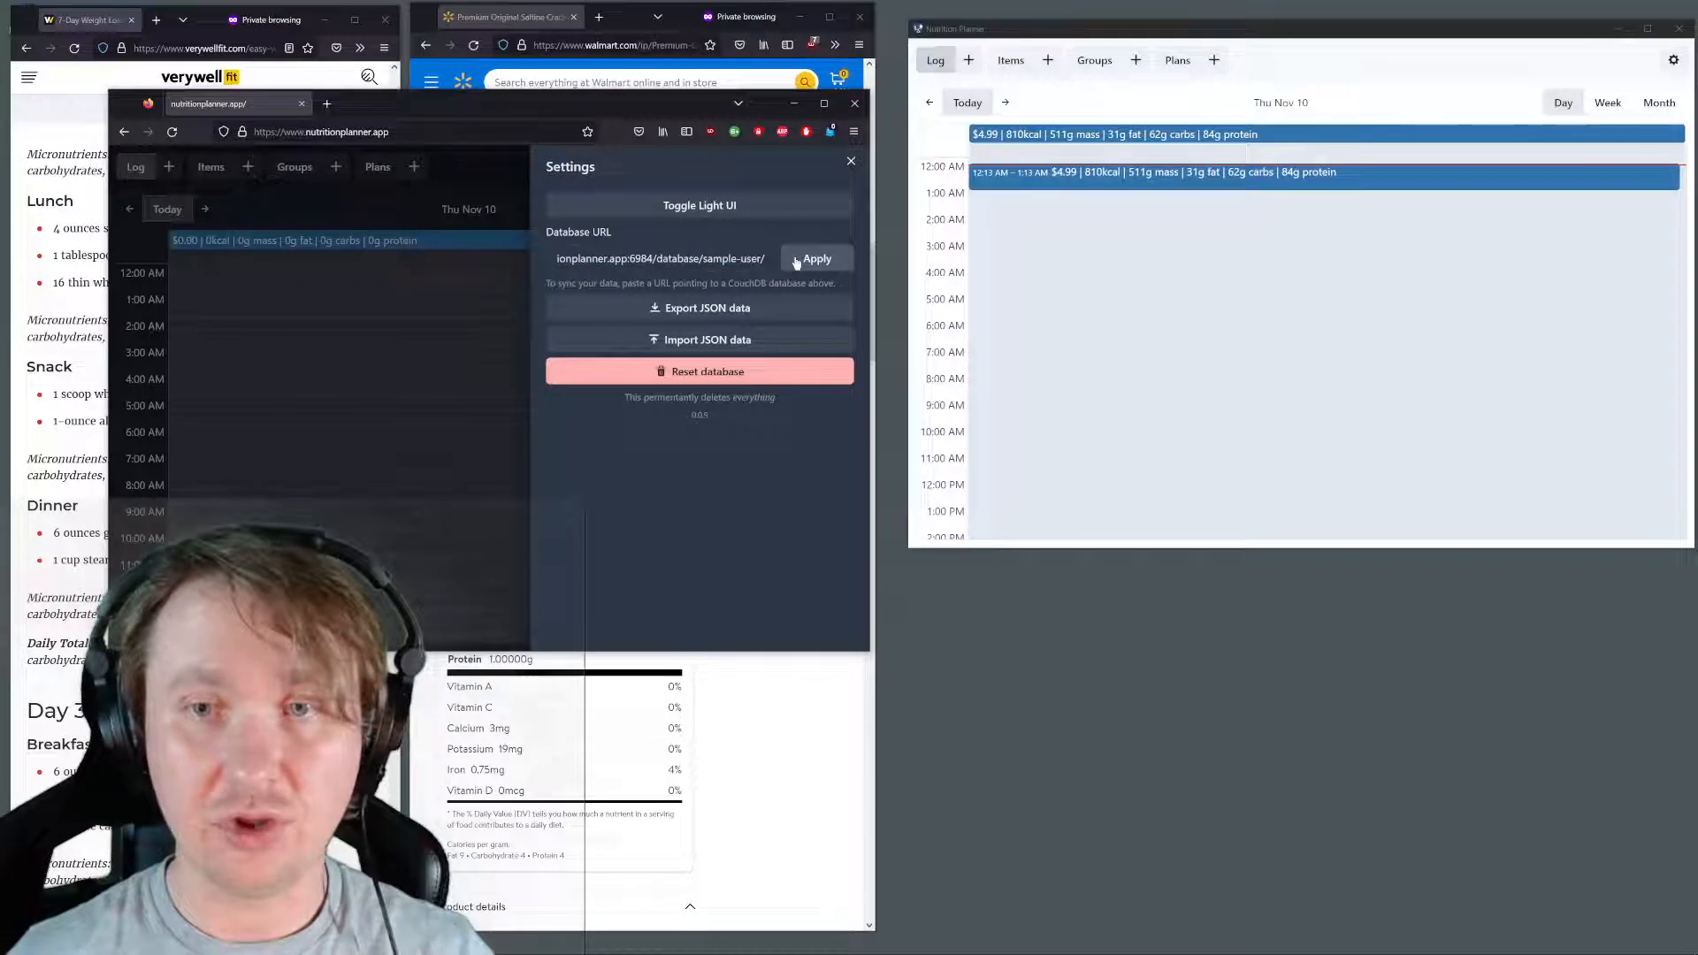
click(850, 163)
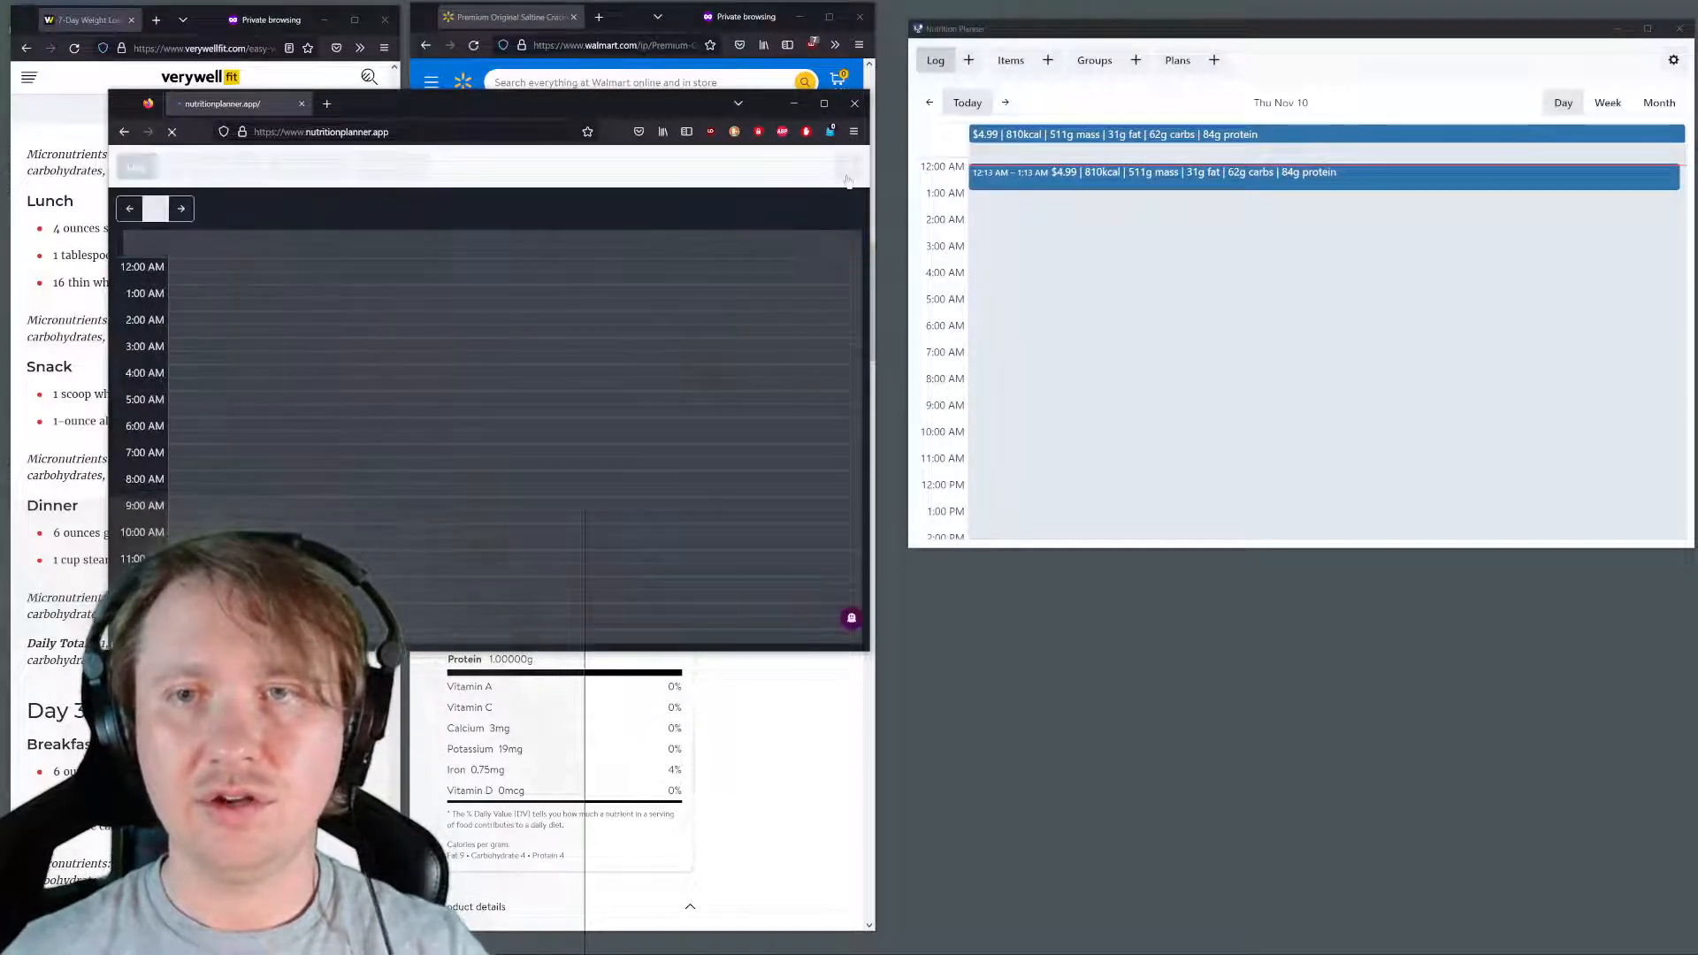
Check the web version's saved database URL, then compare the item lists of the desktop and web versions
click(846, 168)
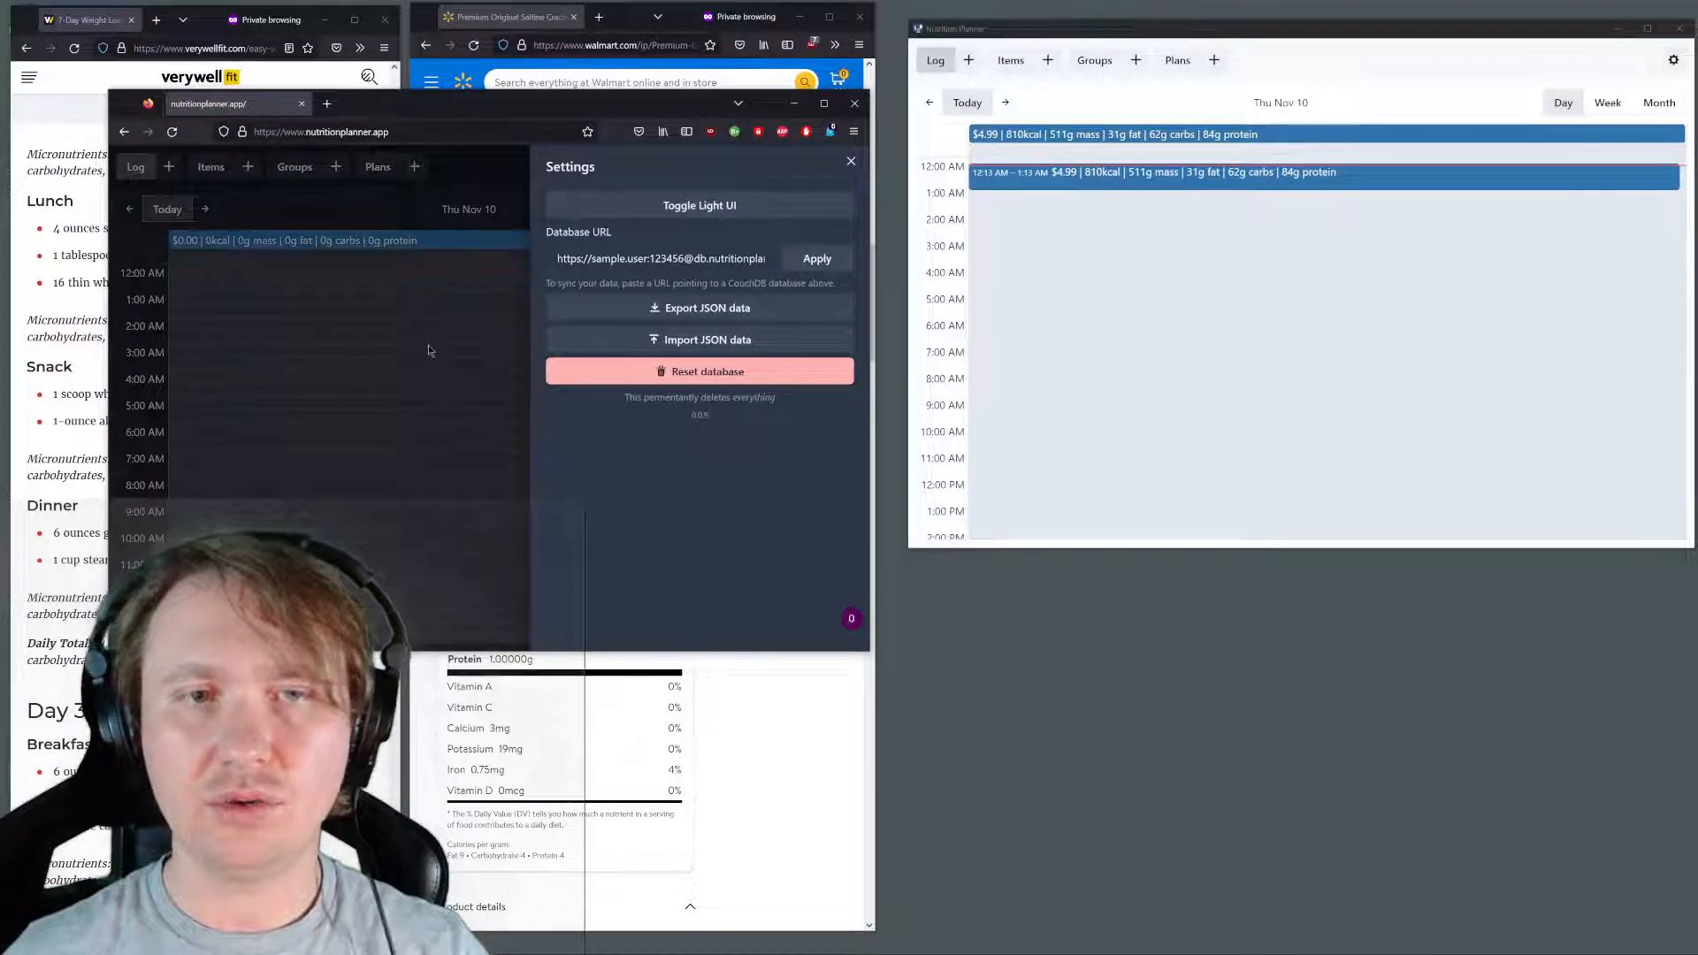
click(429, 346)
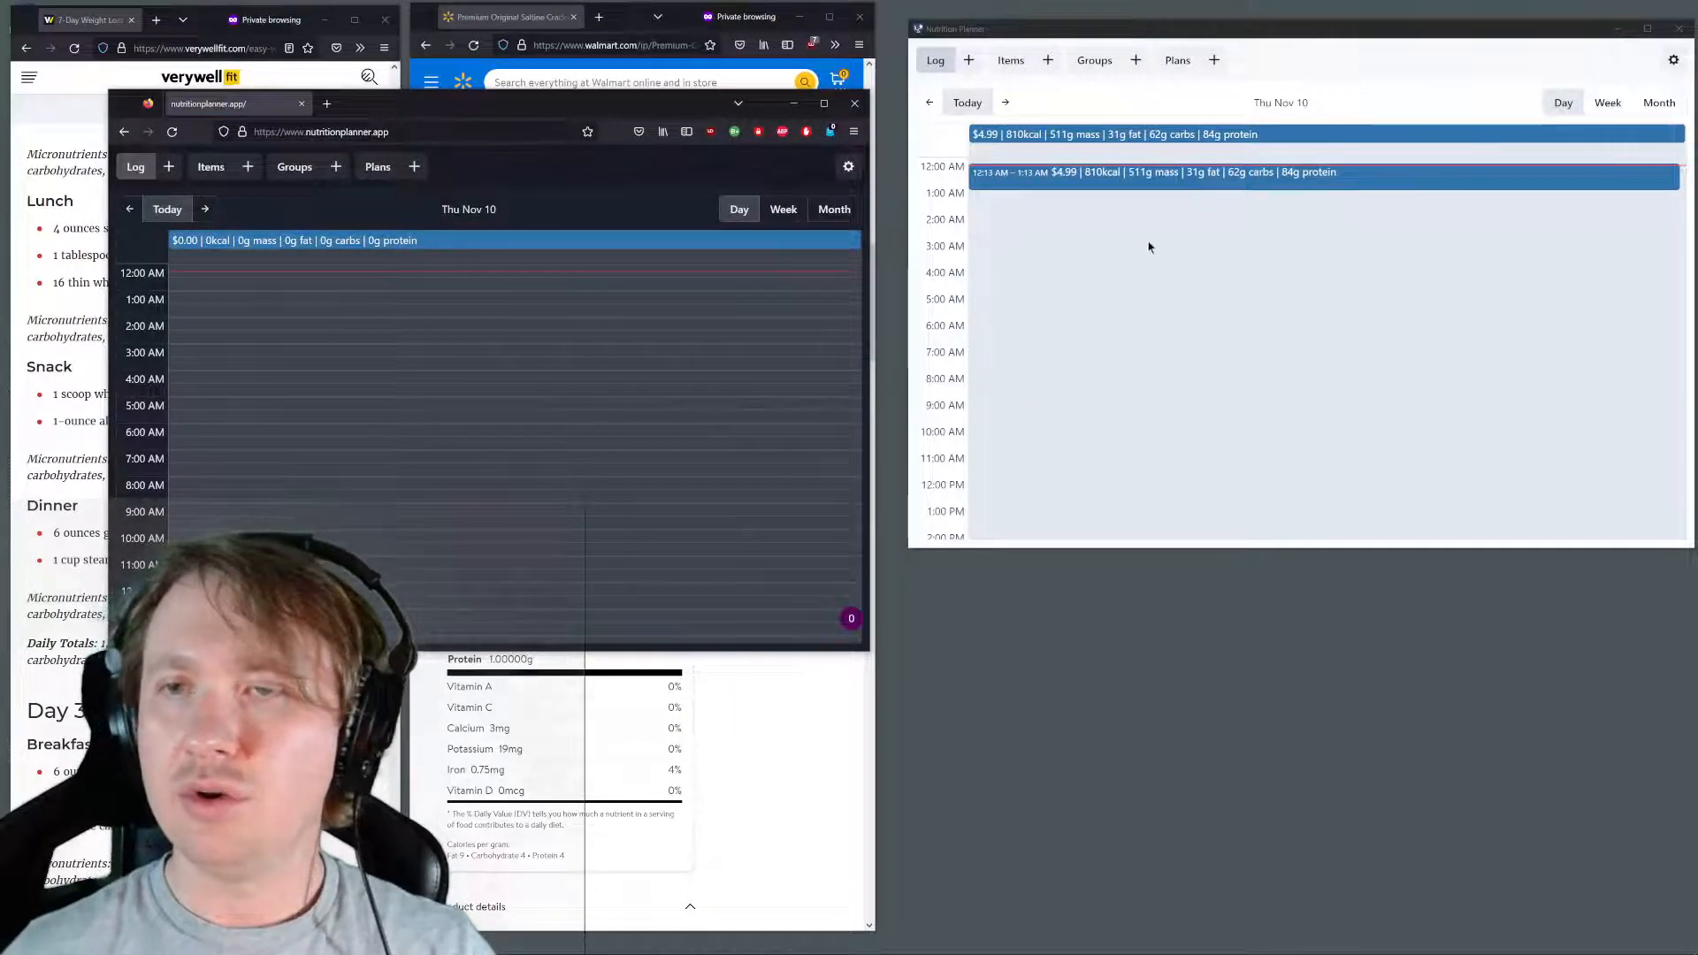
scroll(1096, 204, down, 3)
click(1012, 64)
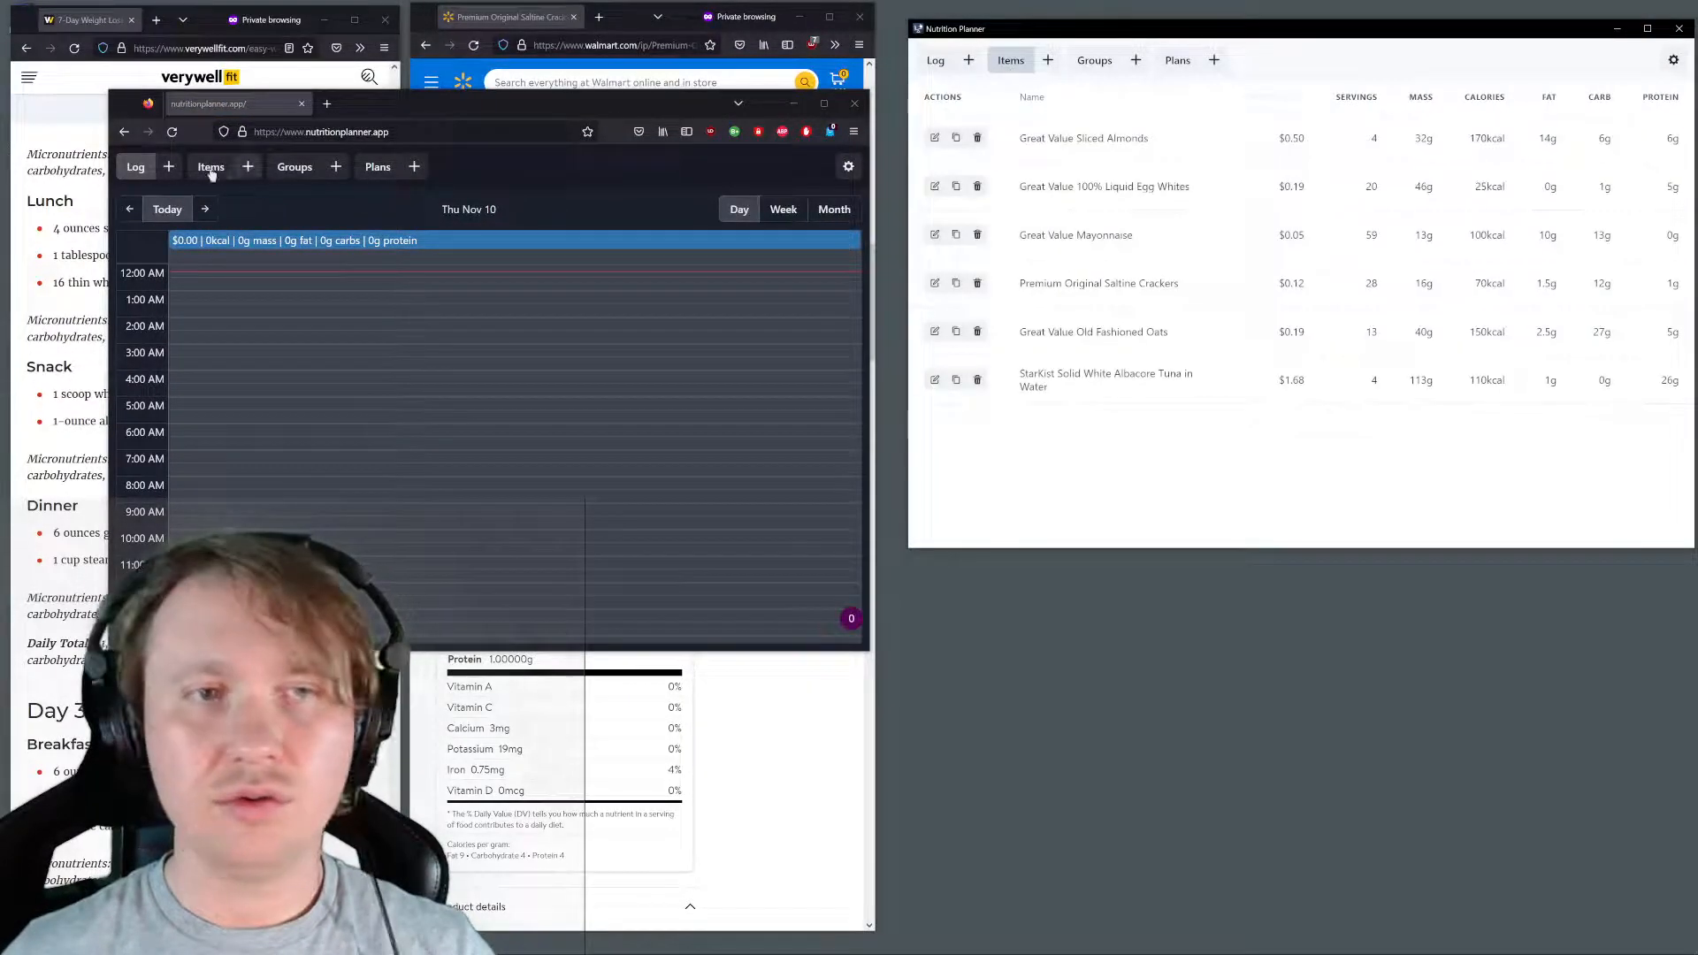
click(211, 166)
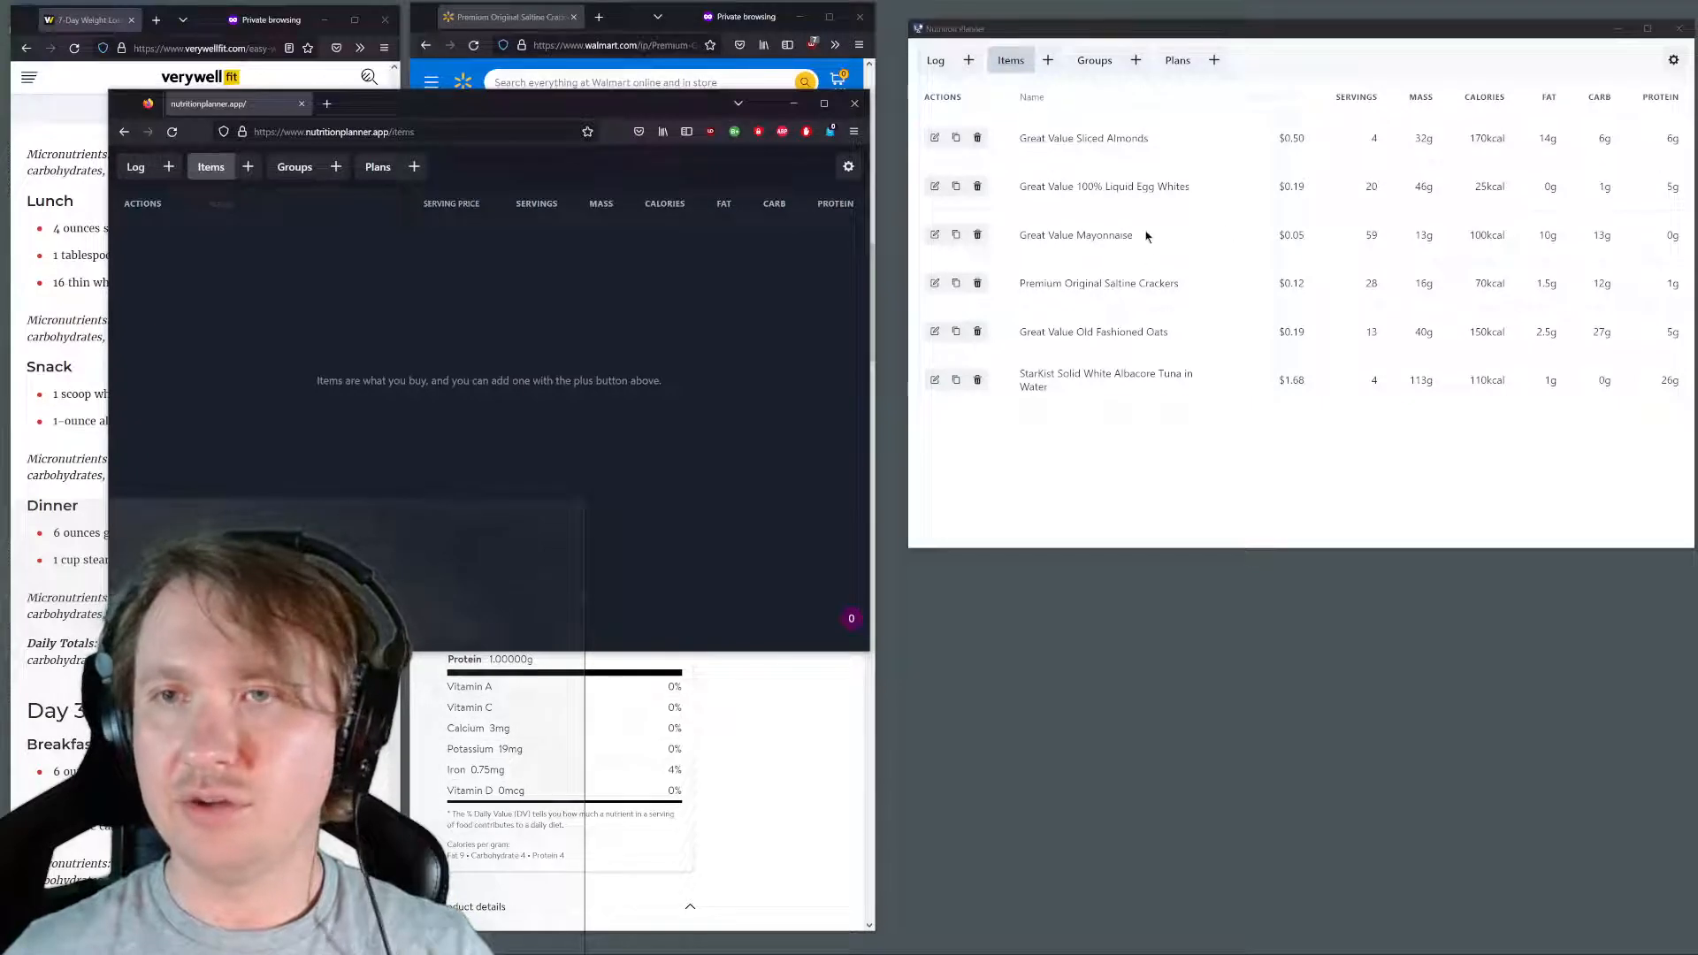
Paste the same CouchDB database URL with its credentials into the desktop planner's settings and apply it
click(1673, 62)
click(1511, 150)
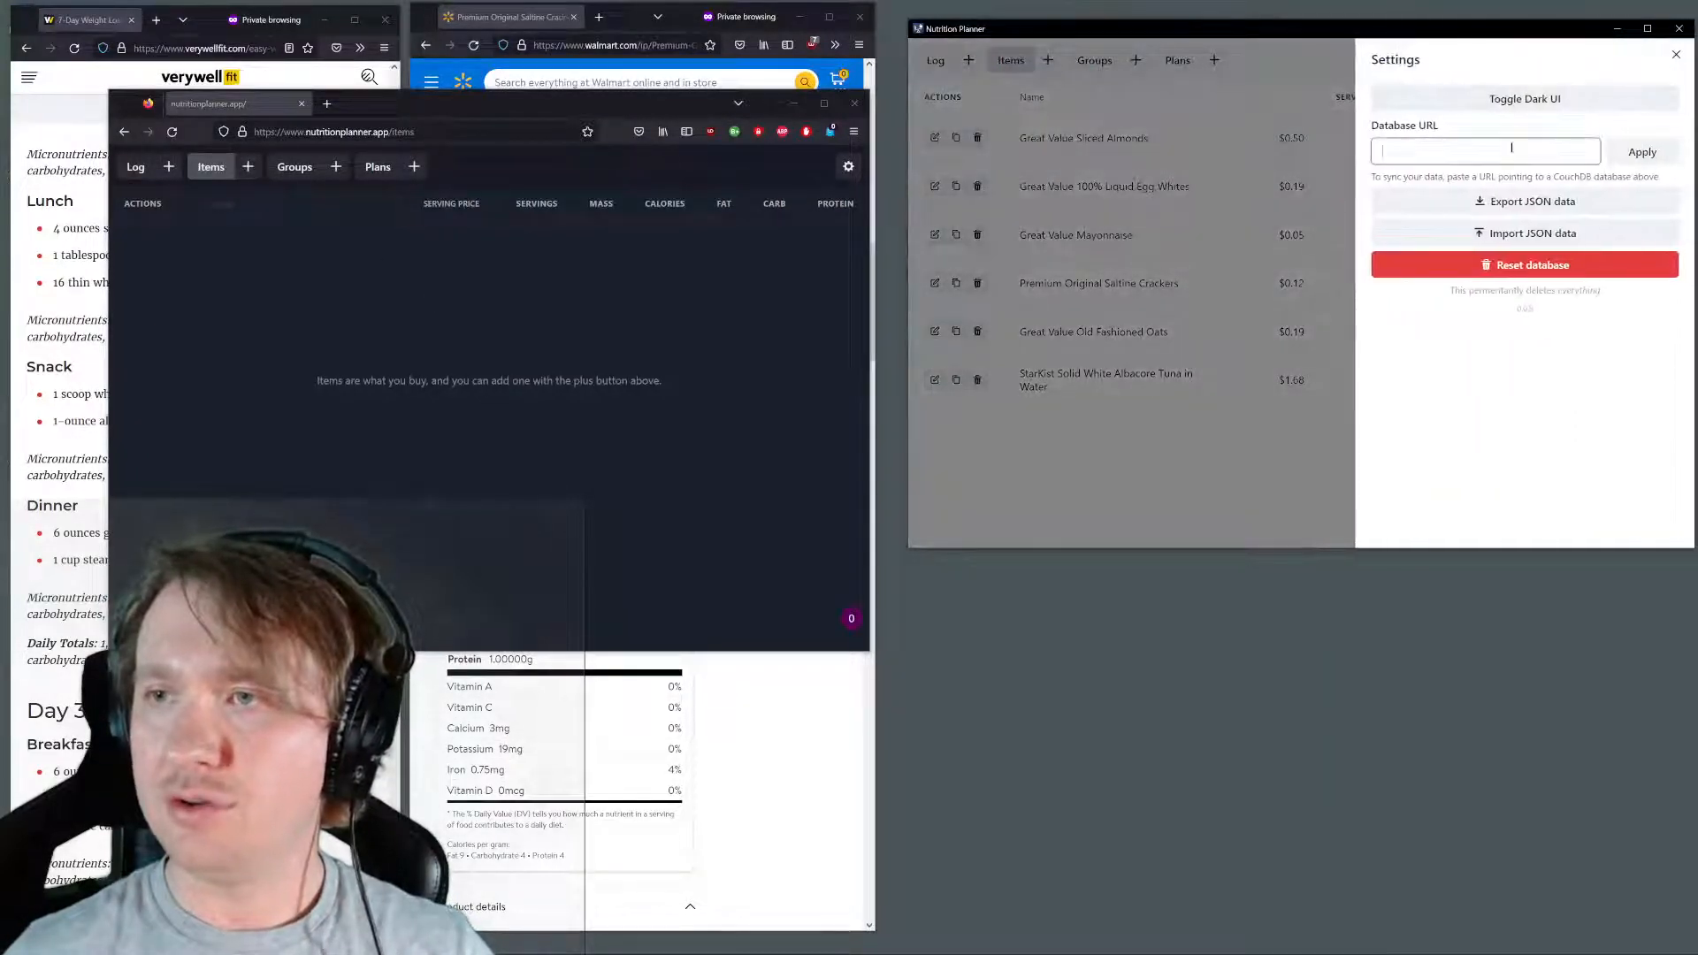
key(ctrl+v)
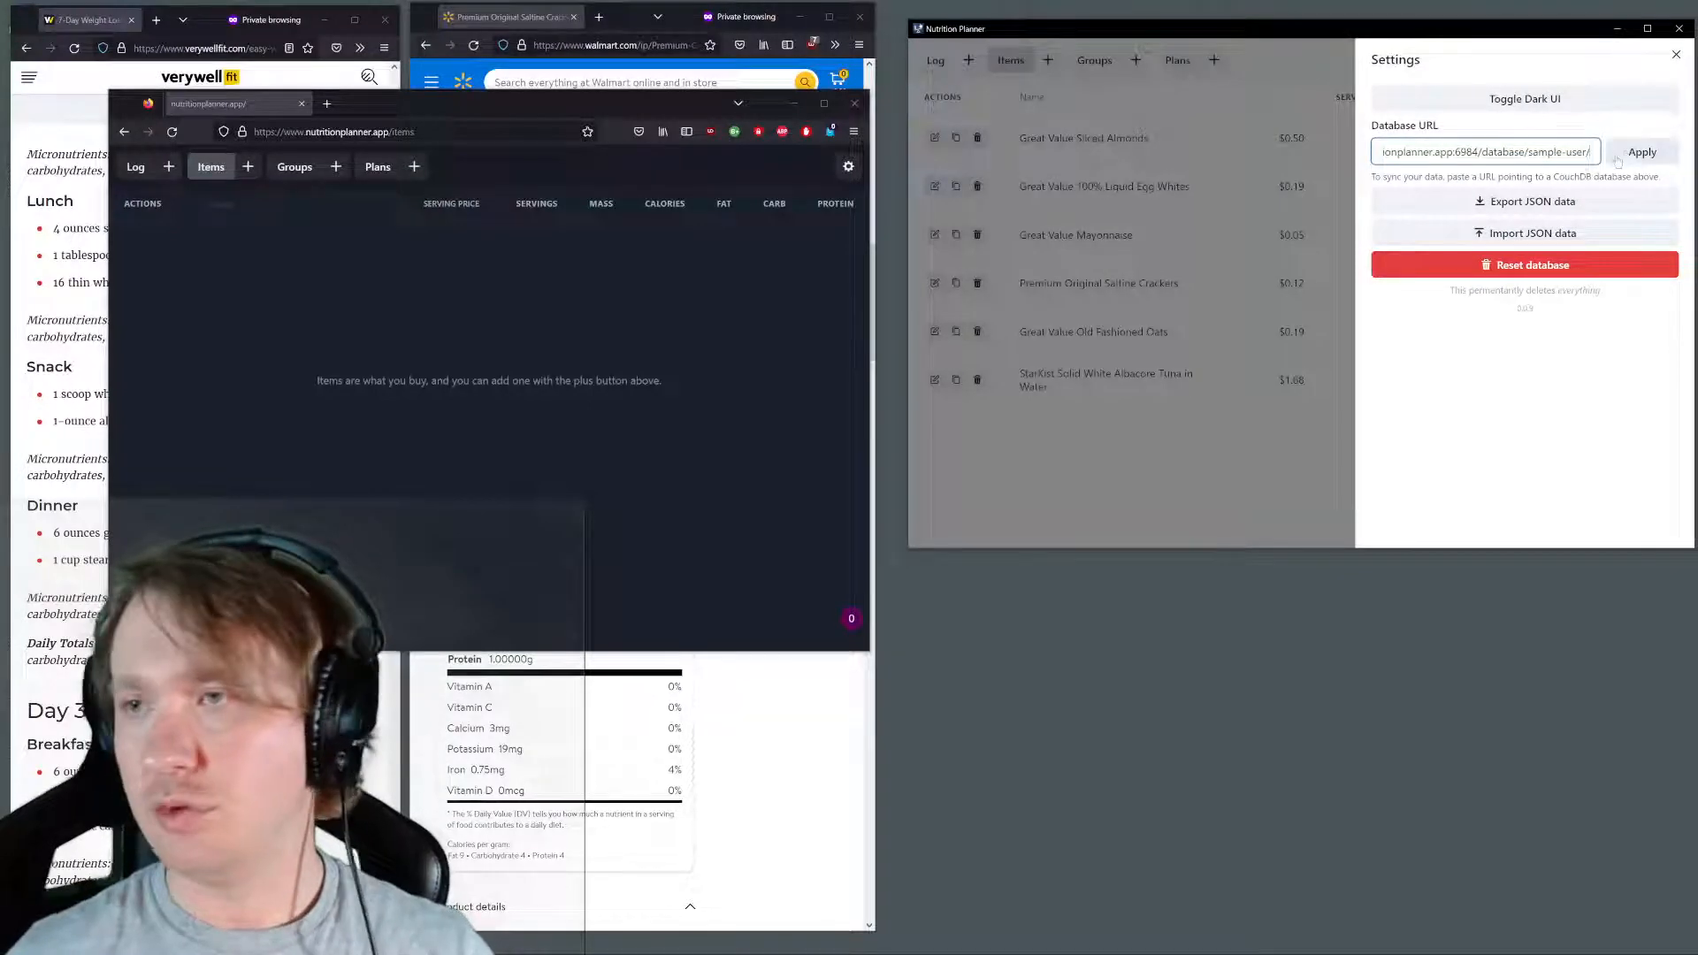
click(1650, 162)
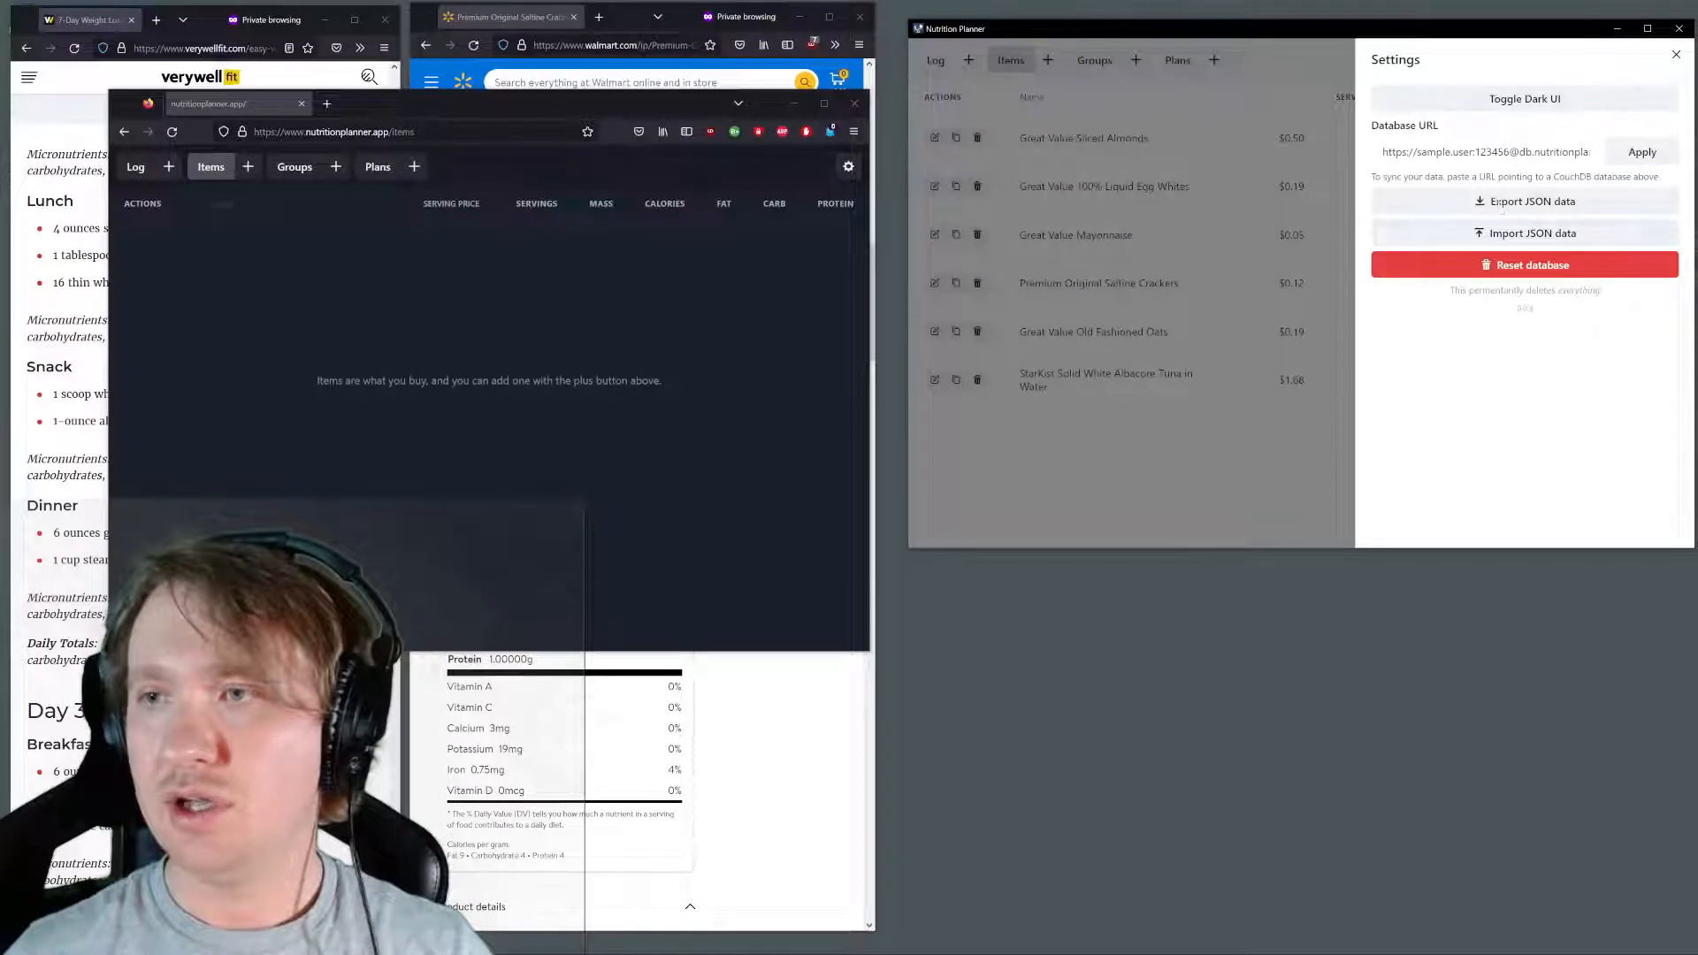
Reload the desktop planner and check the saved database URL in its settings
click(1299, 284)
key(F5)
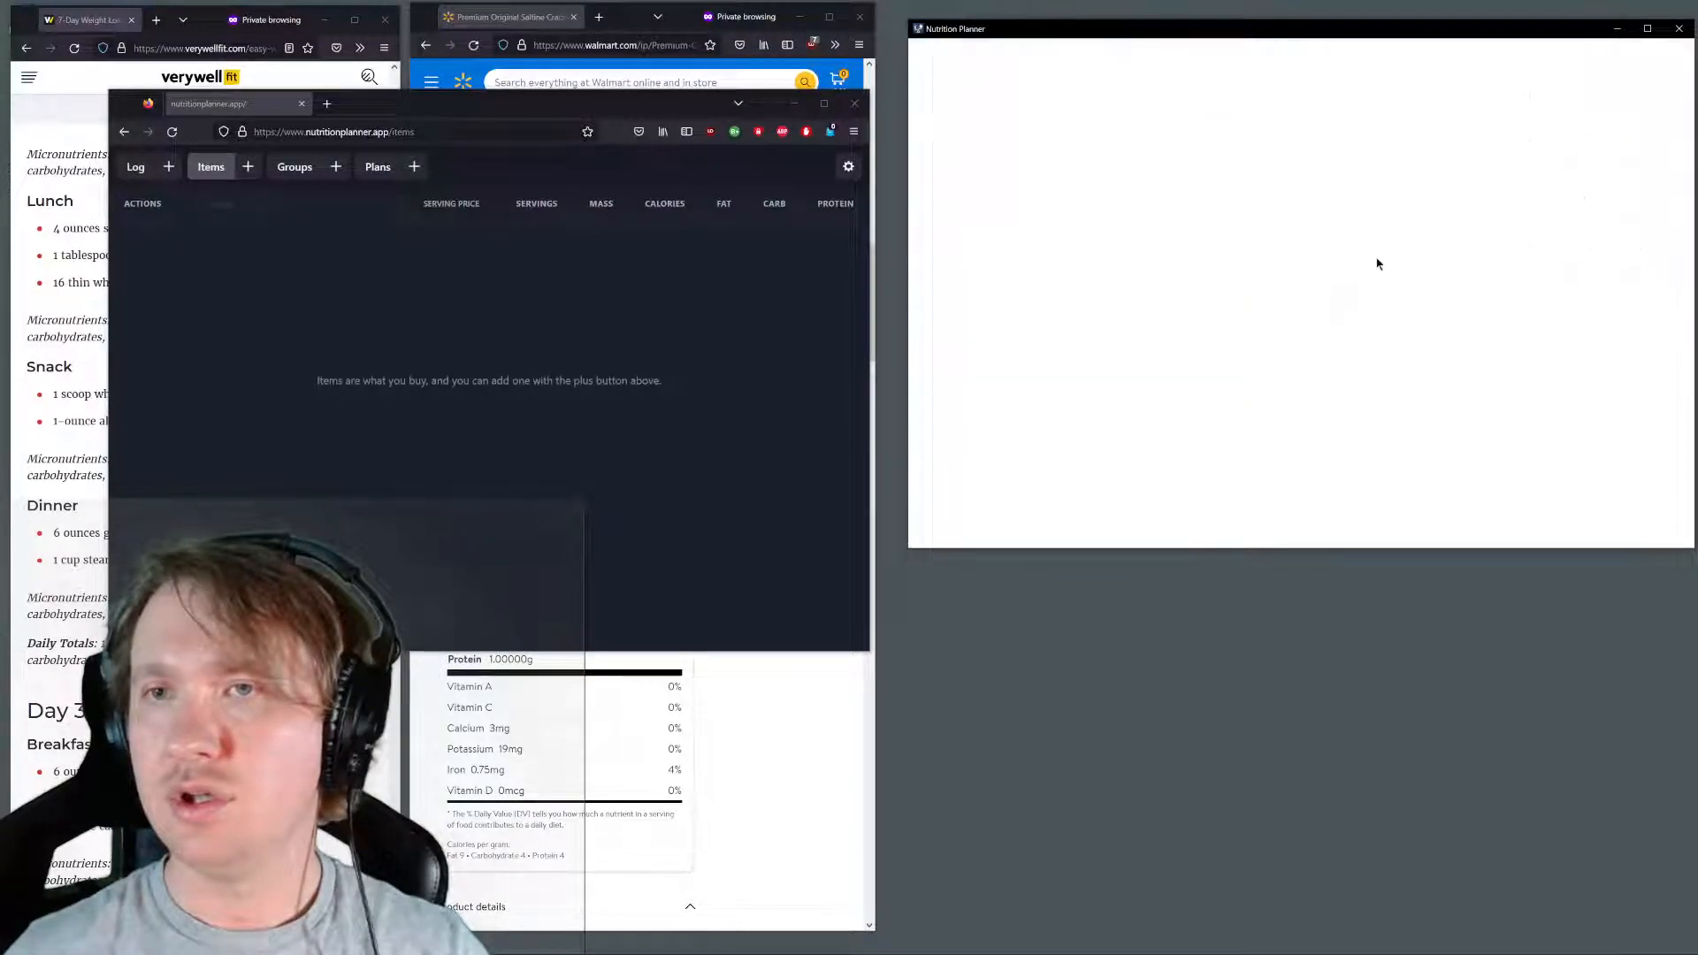
click(1673, 60)
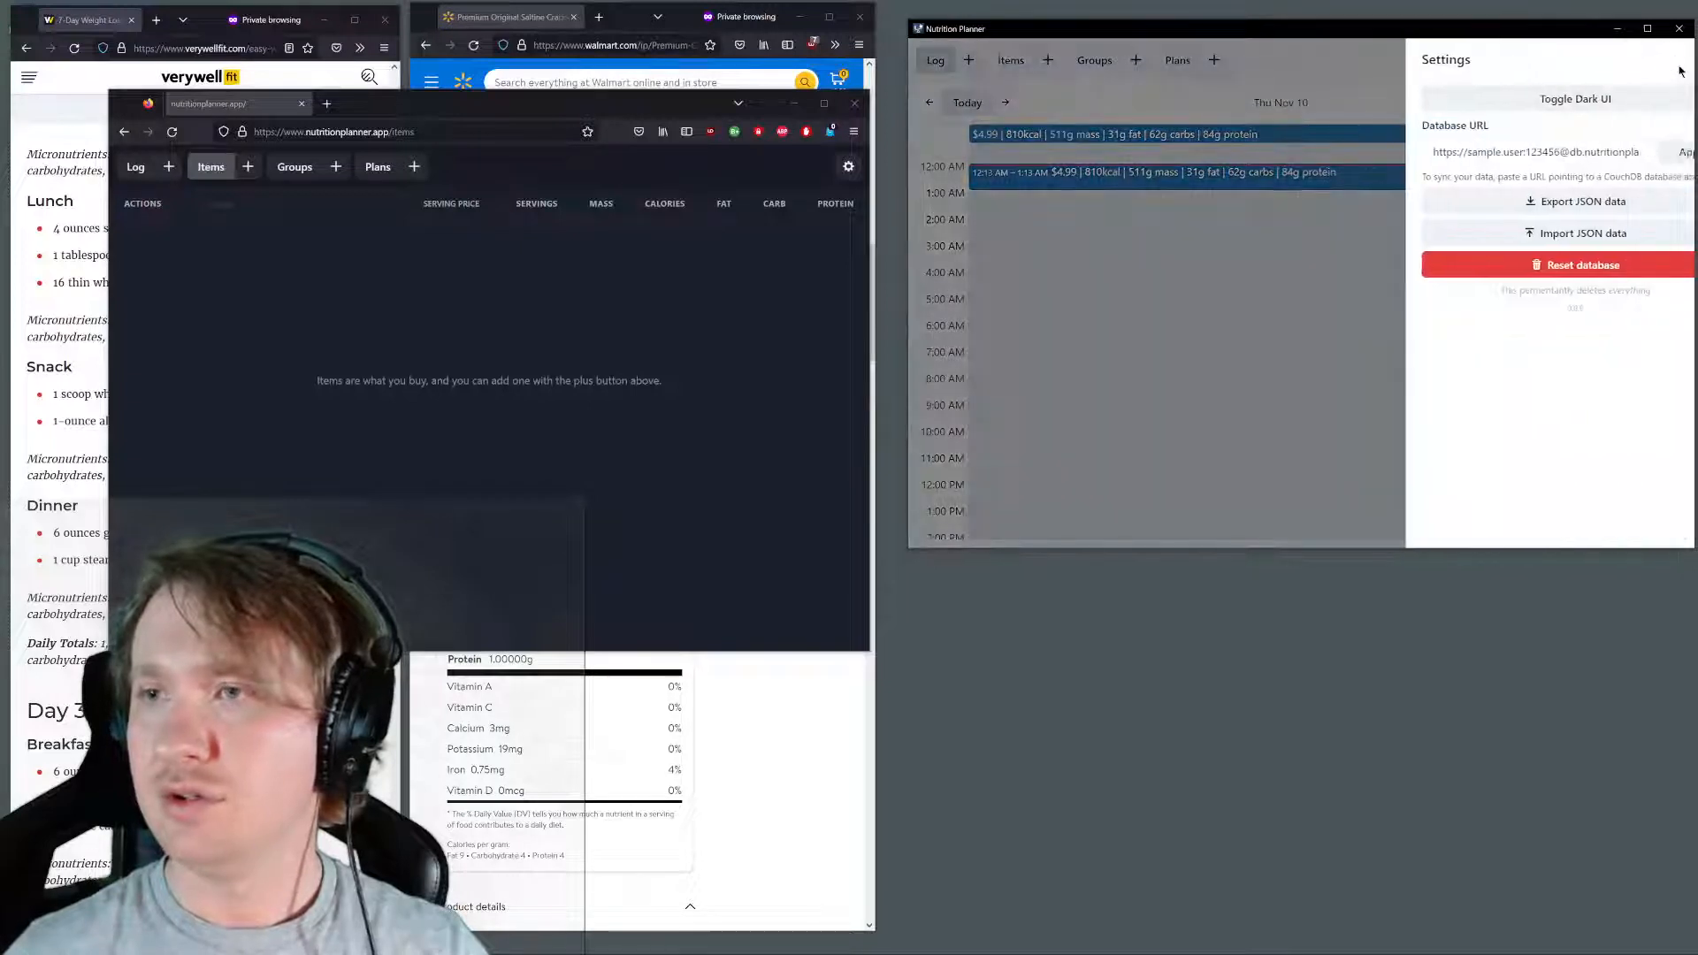
click(1205, 204)
Reload the web version and check its saved database URL and its items, groups and log for synced data
click(392, 317)
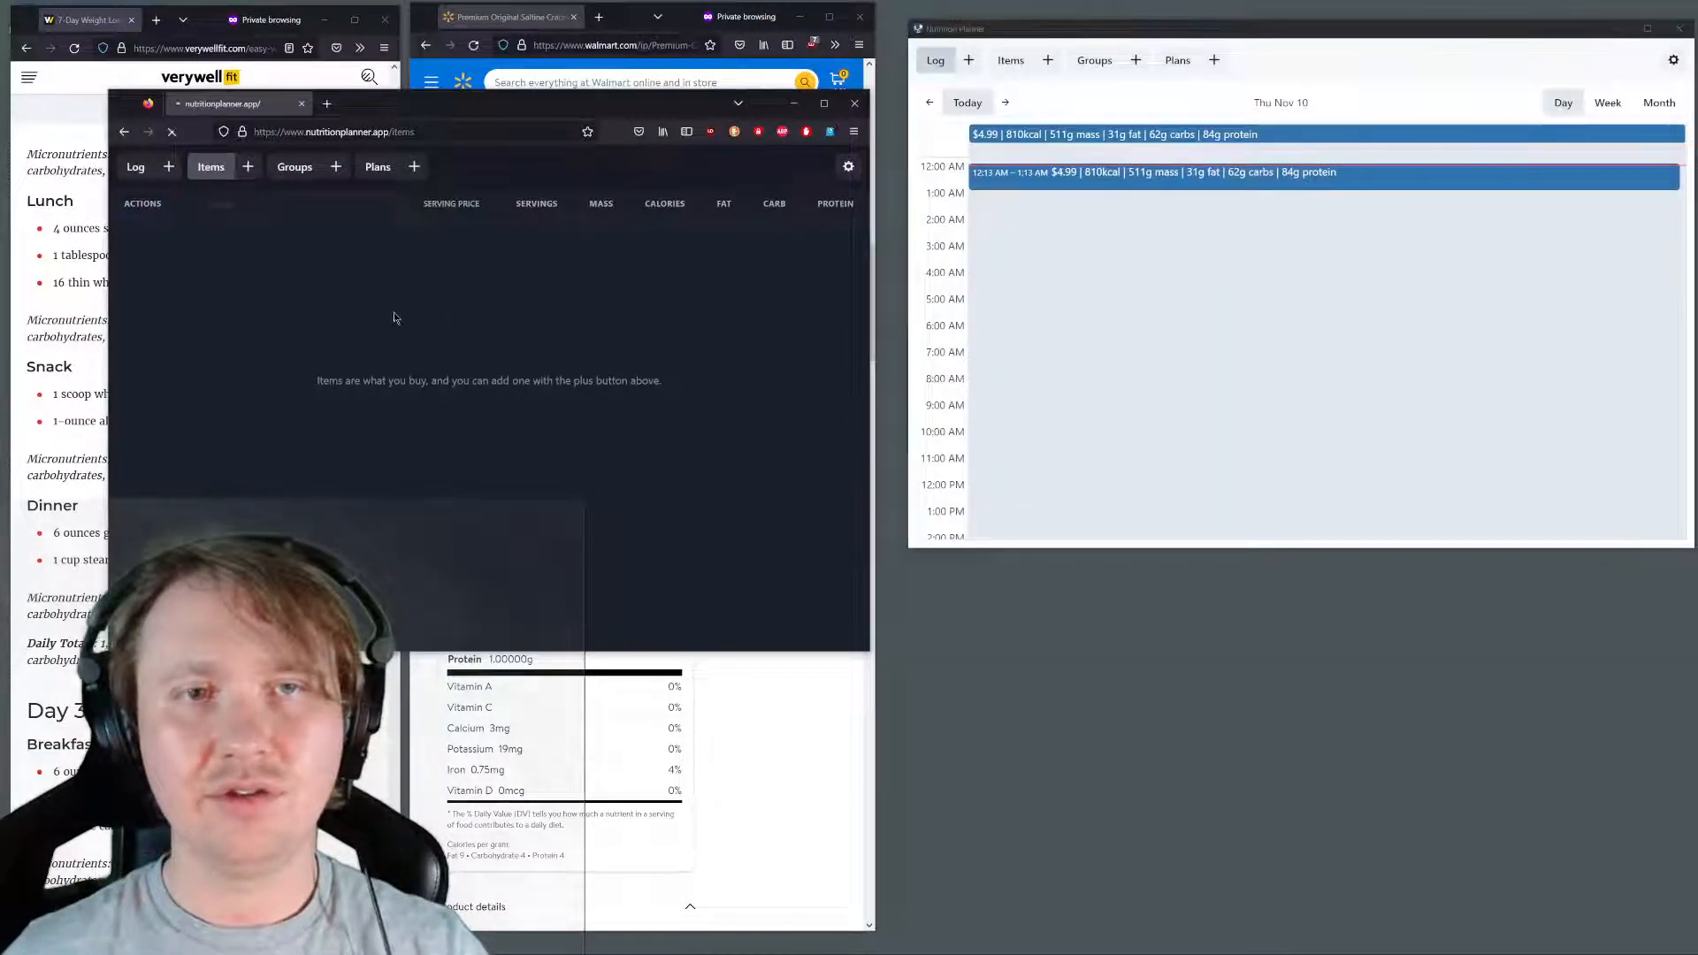
click(849, 168)
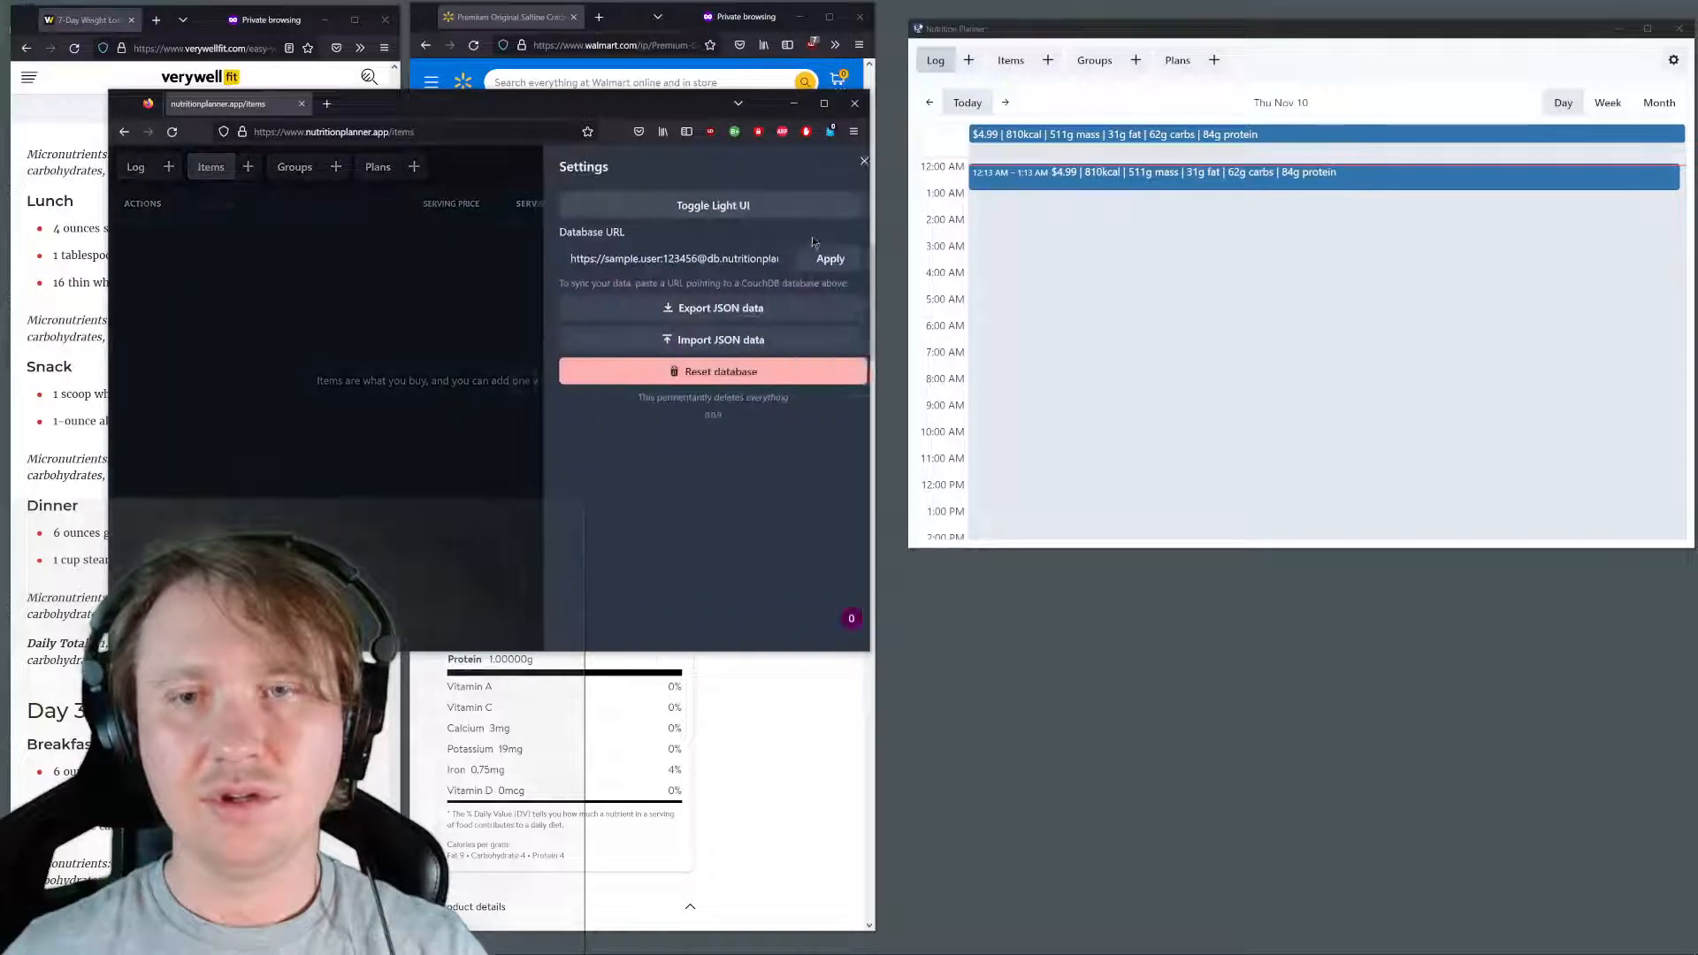
click(454, 292)
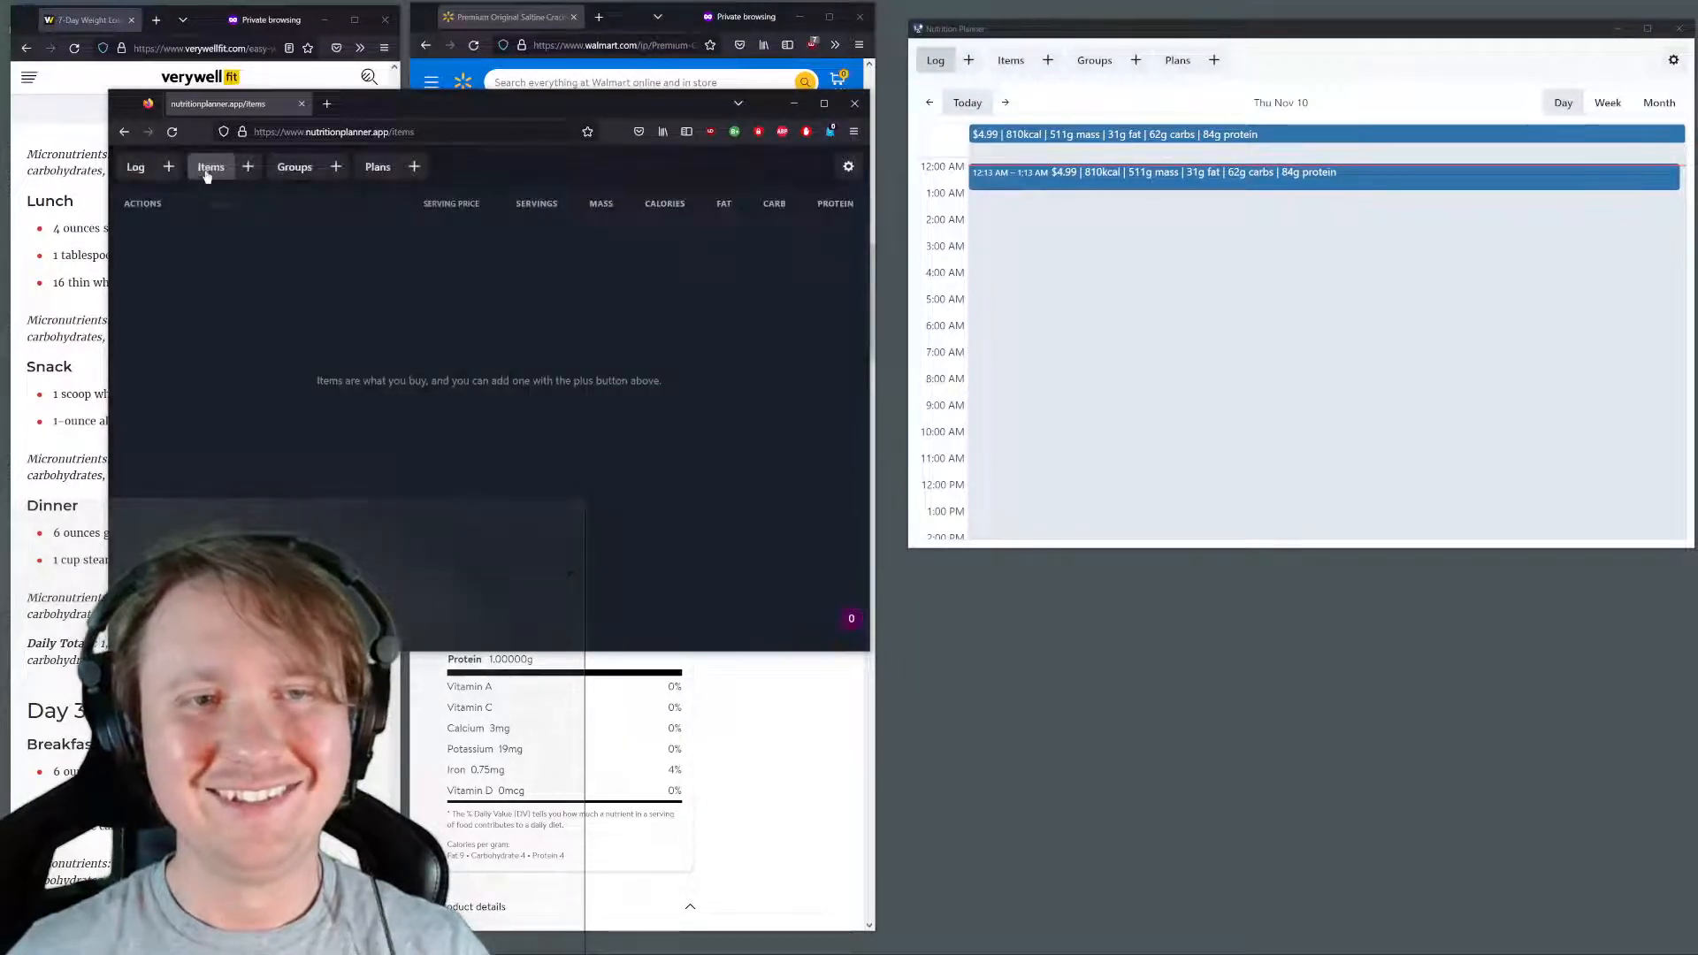
click(257, 175)
click(469, 234)
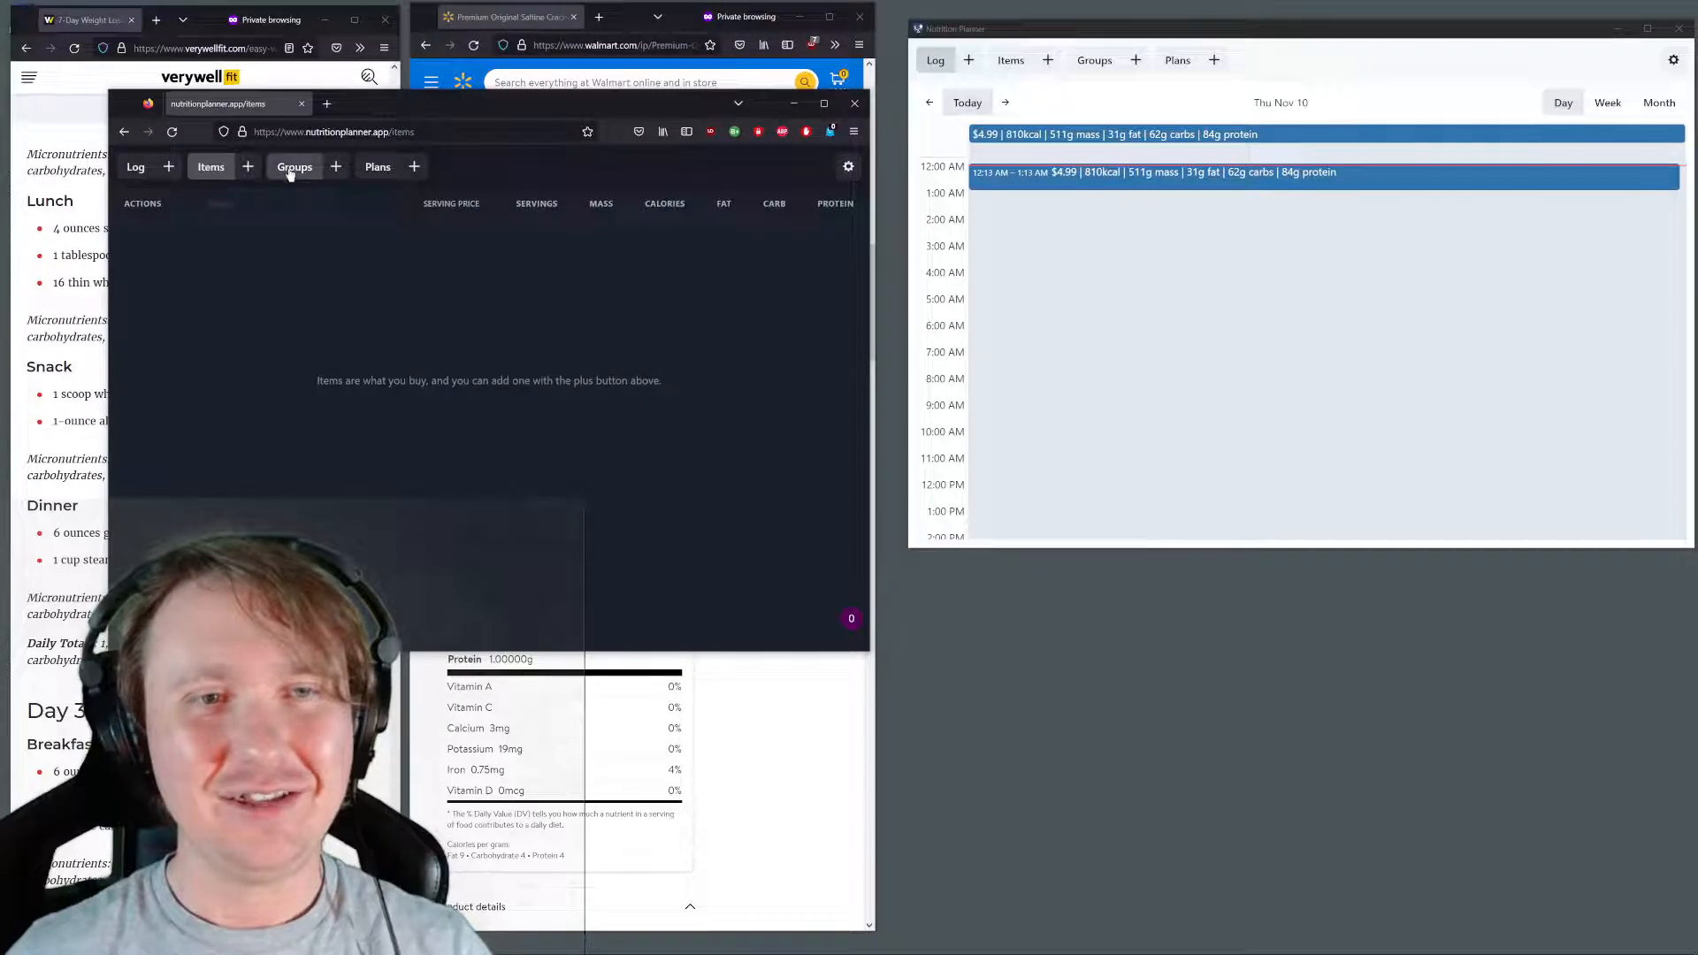
click(291, 171)
click(136, 166)
key(F5)
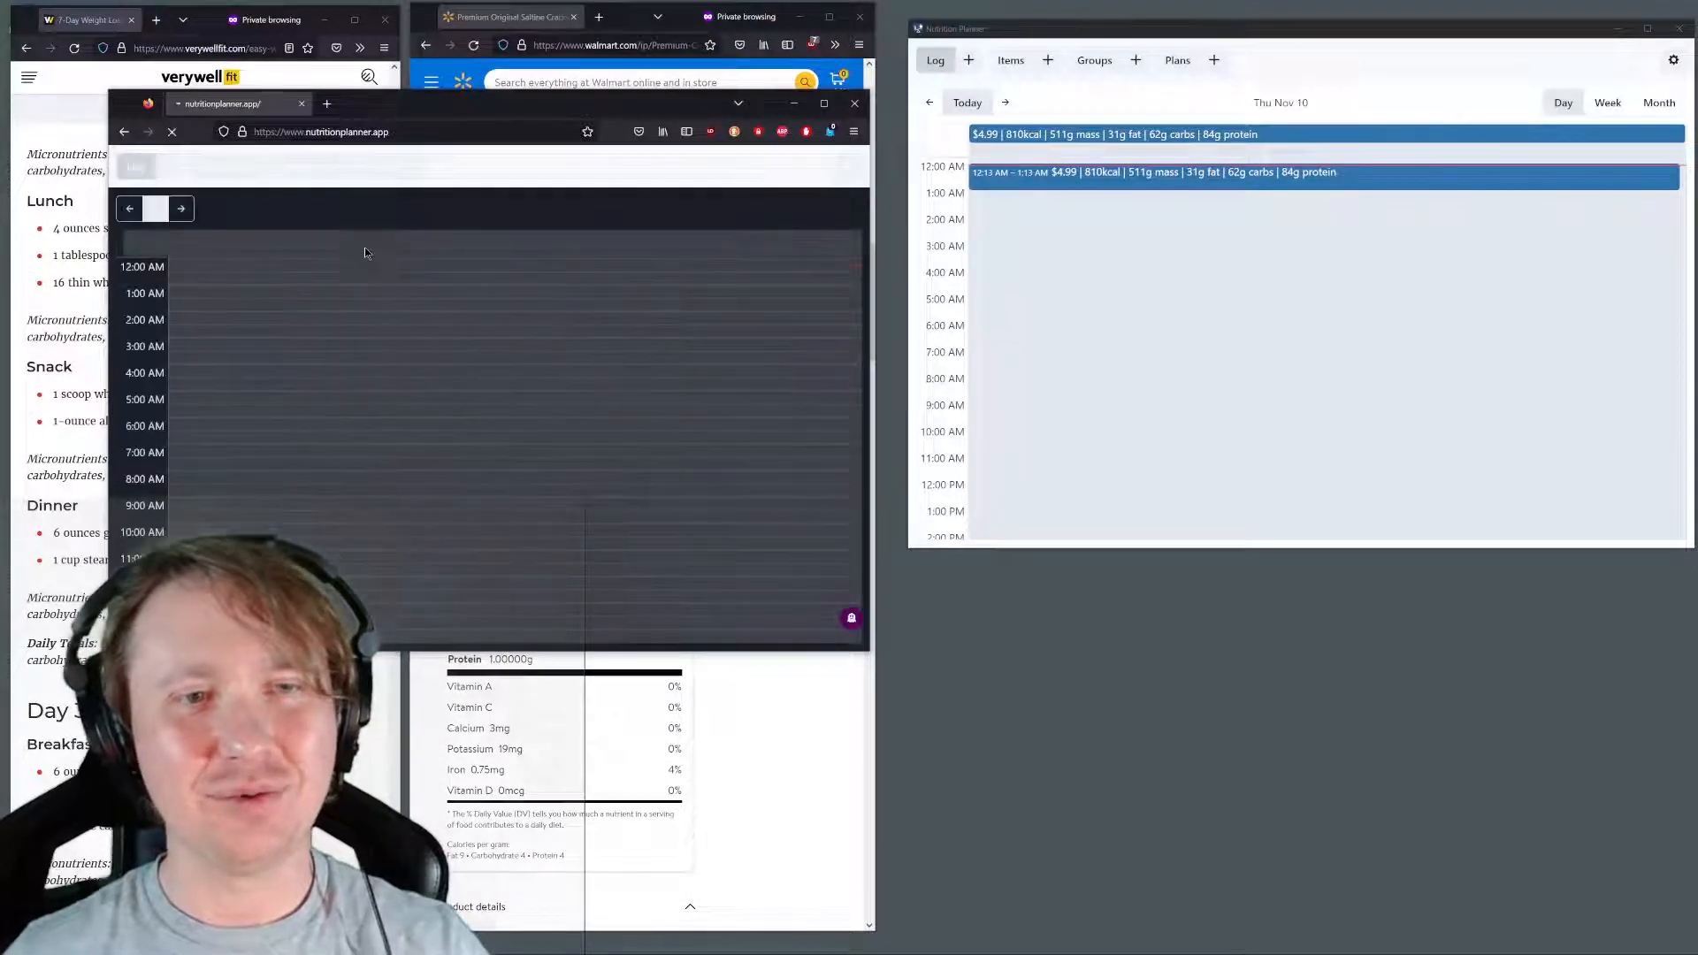
Review the desktop planner's item list and the database URL saved in its settings
click(1501, 254)
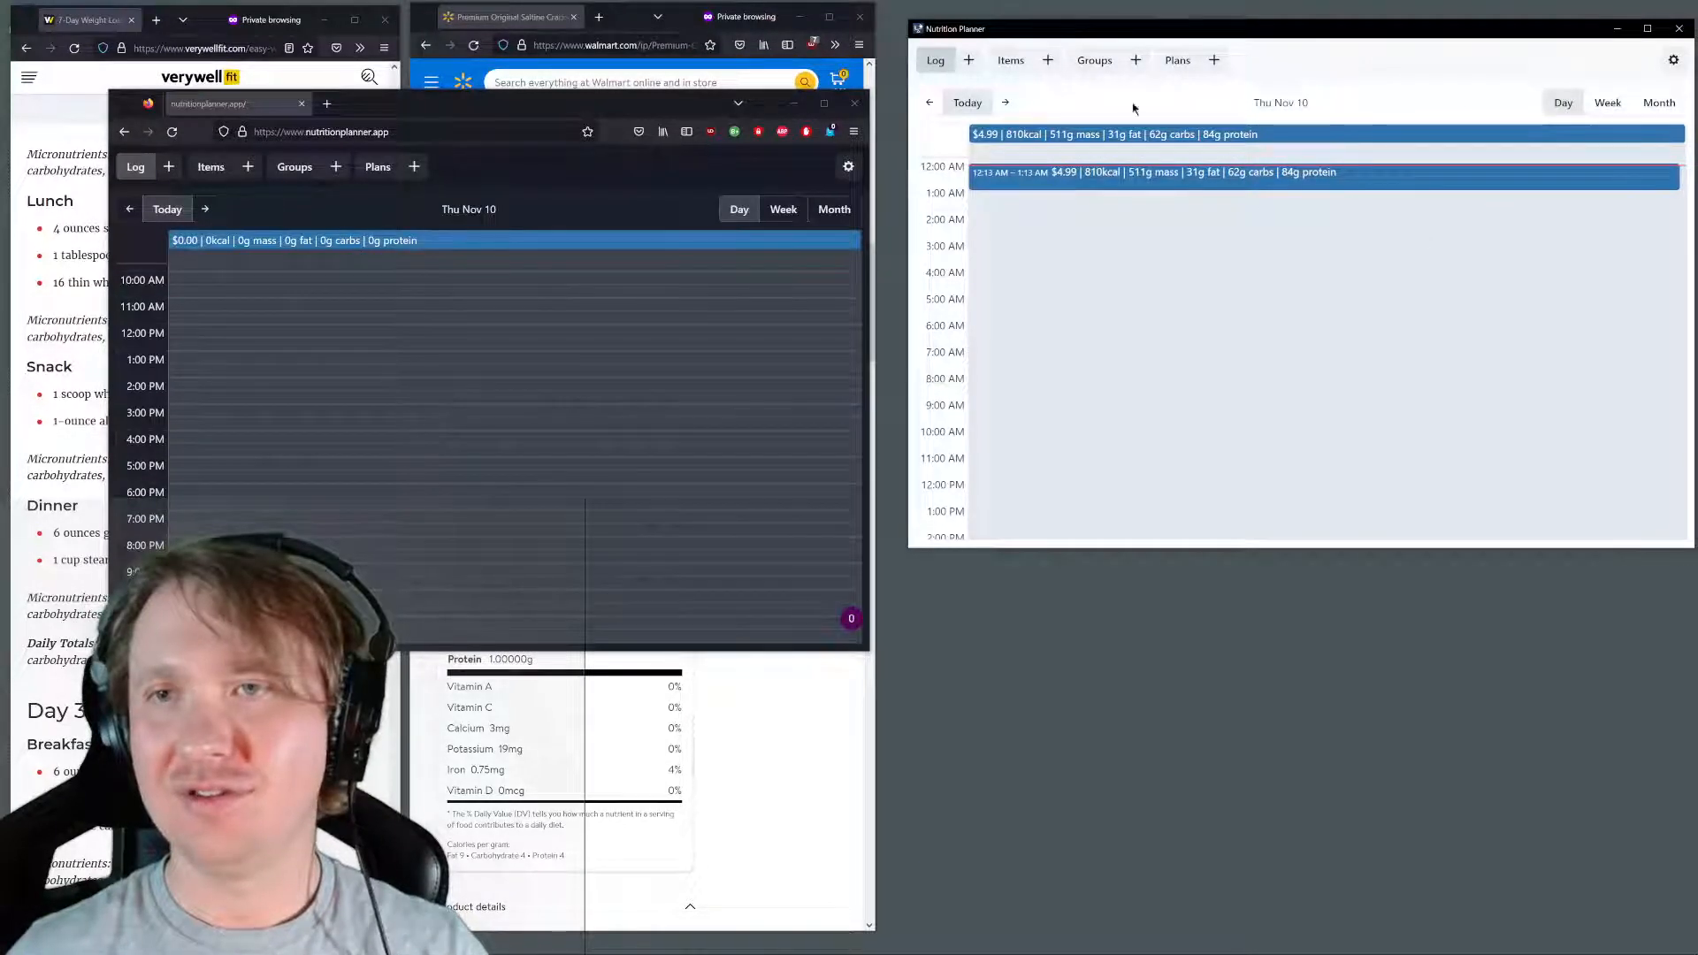
click(1004, 64)
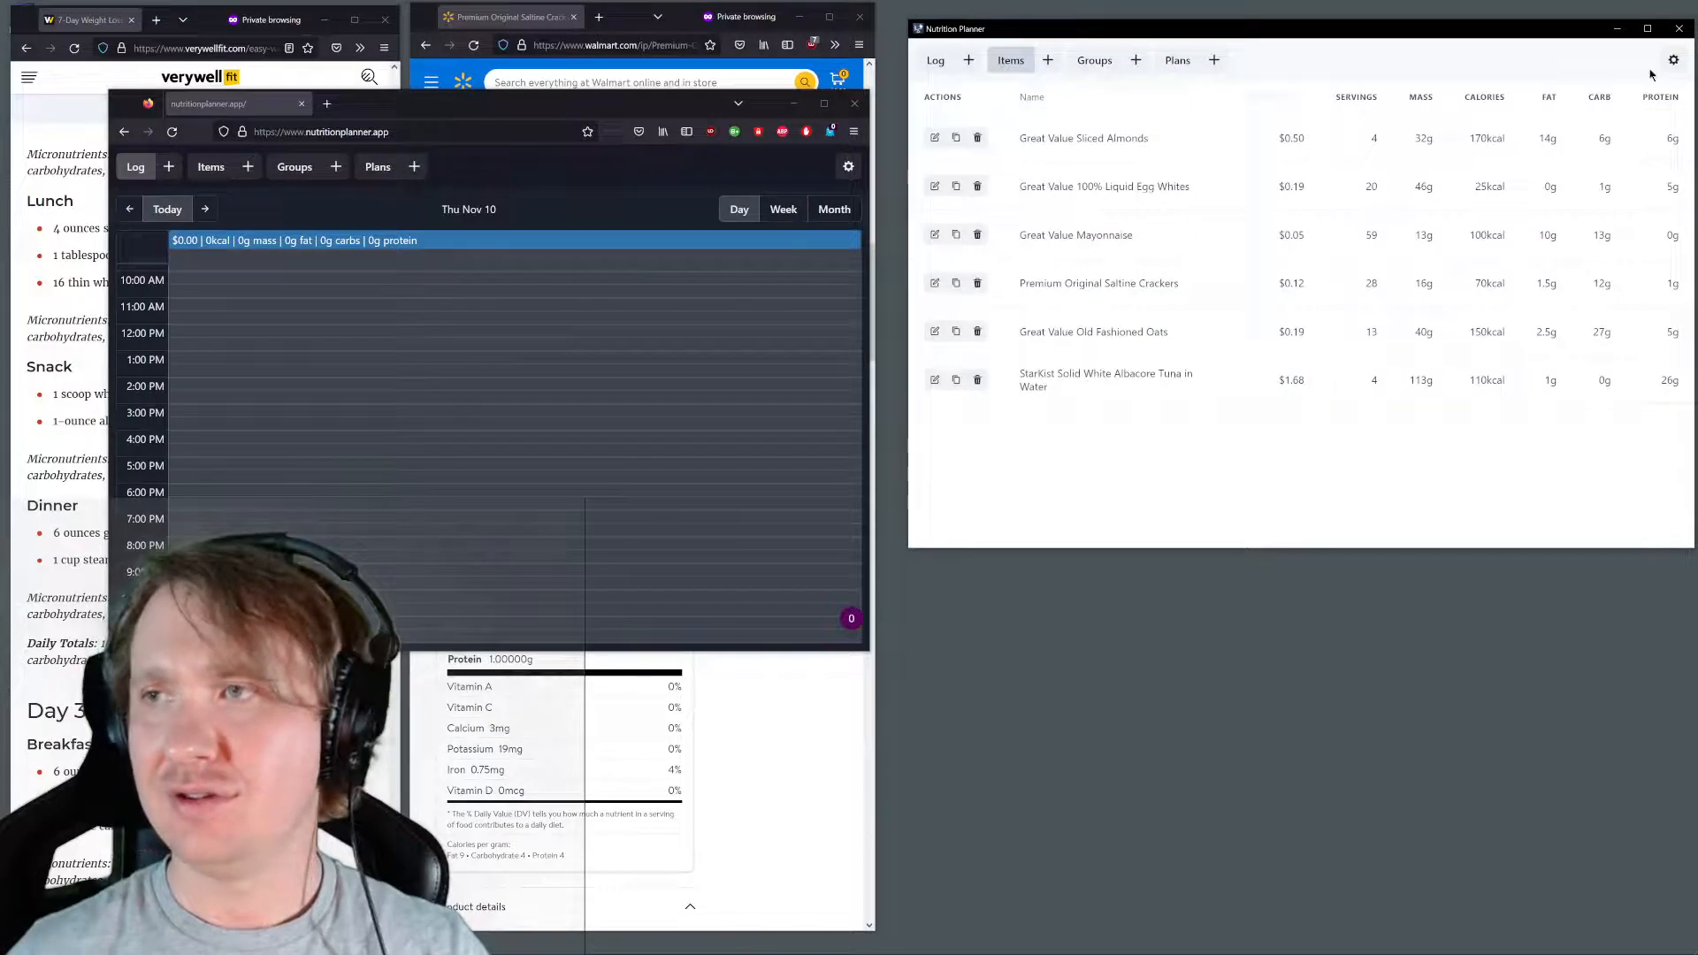
click(1671, 61)
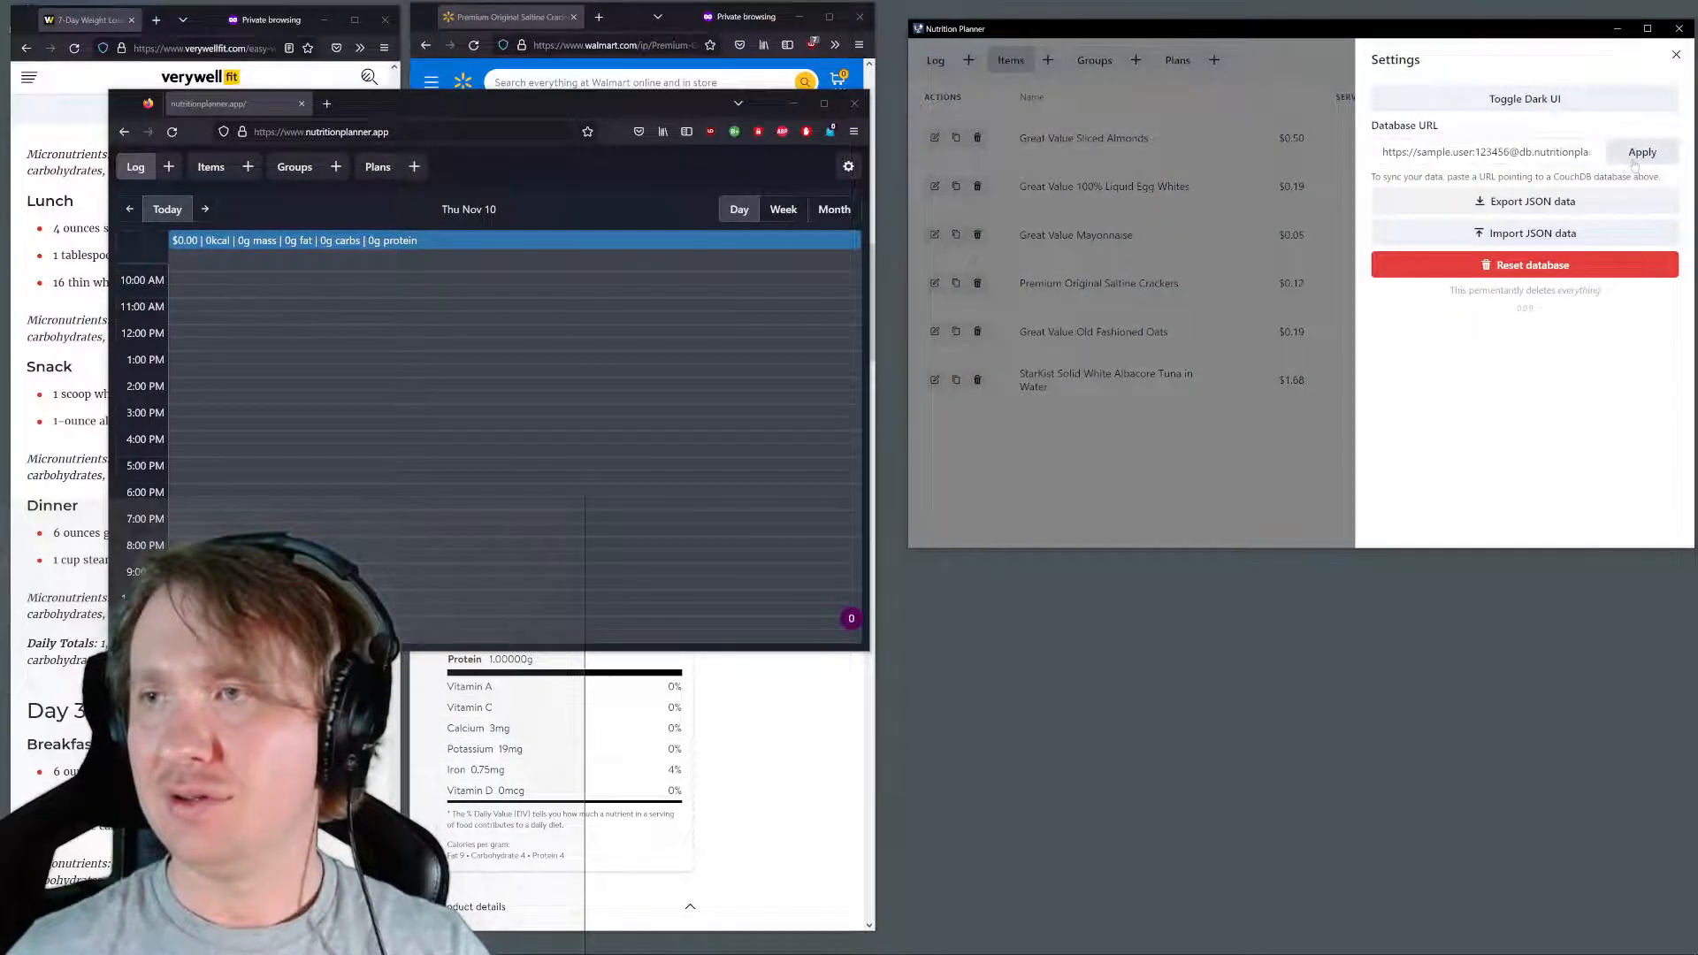
Open the browser's developer tools on the web version, switch to network monitoring and reload the page to record its requests
click(417, 415)
right_click(418, 415)
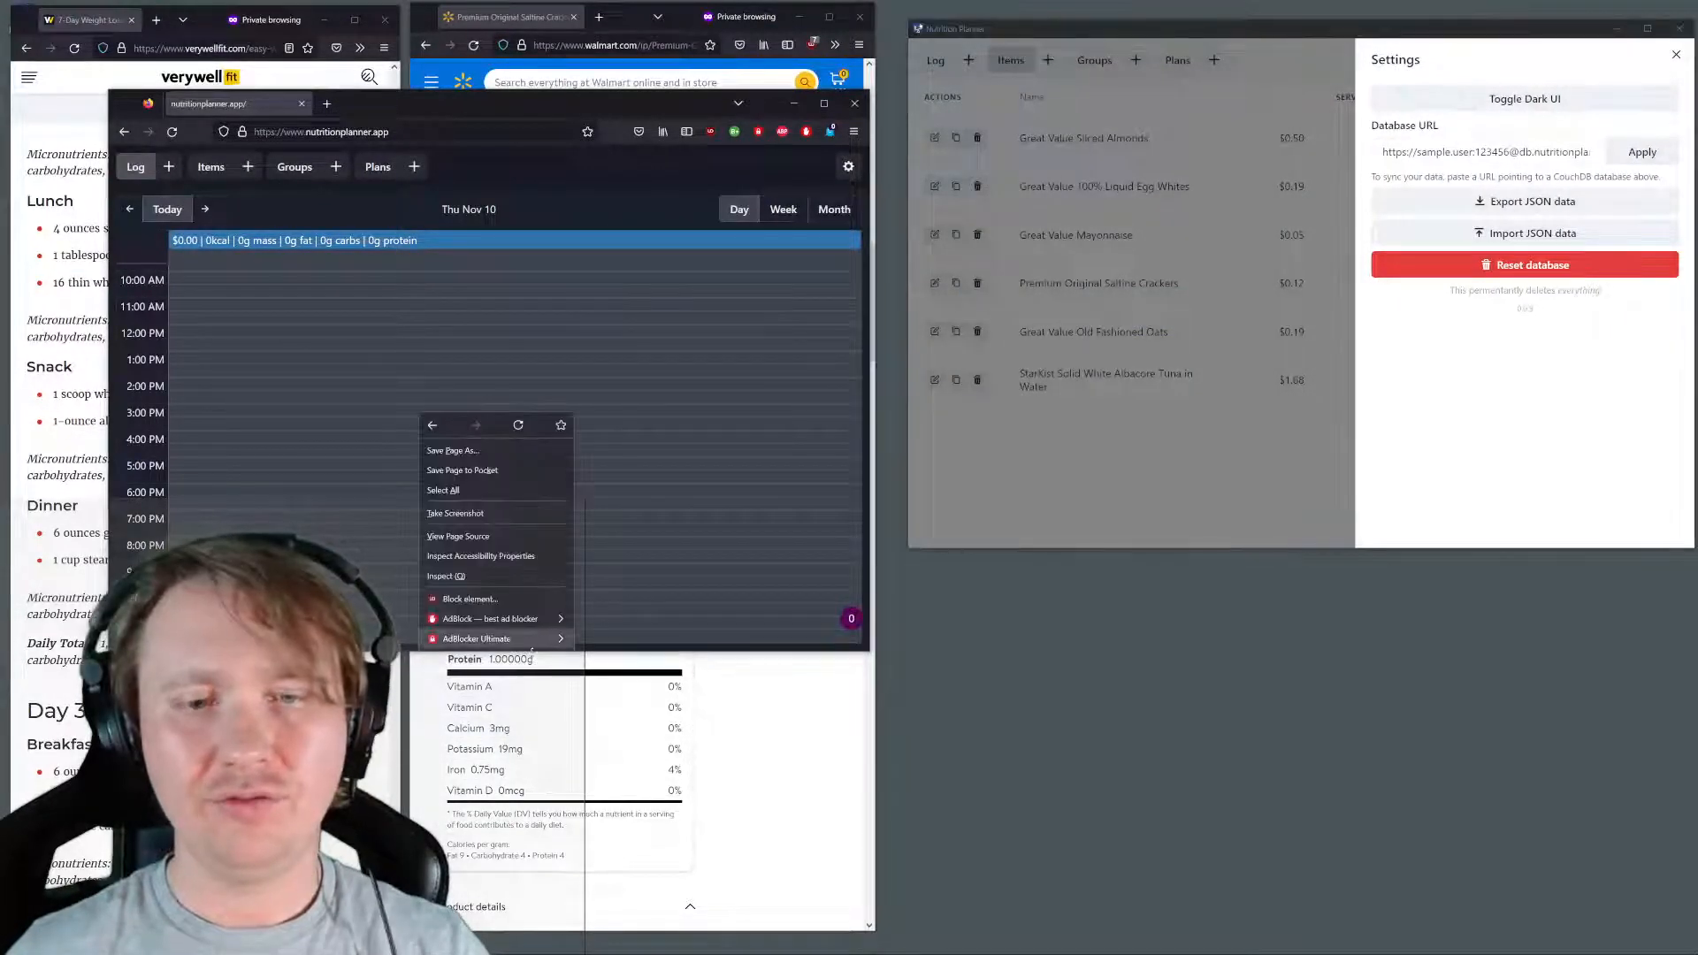
click(460, 639)
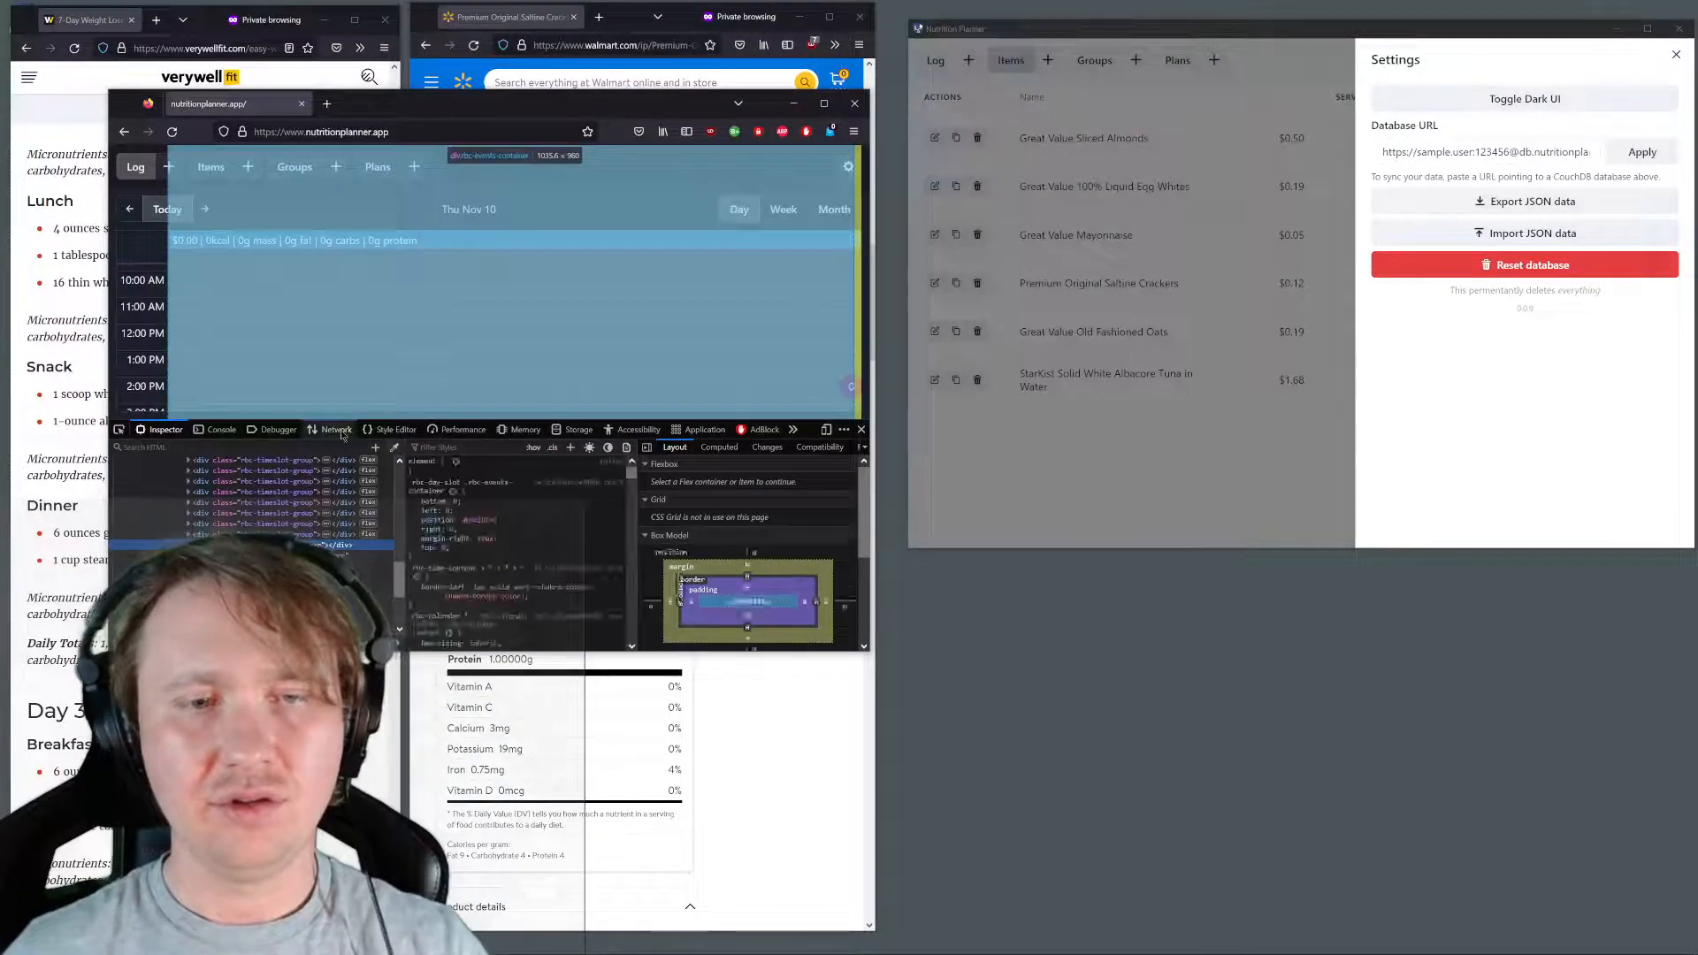
click(336, 429)
key(ctrl+r)
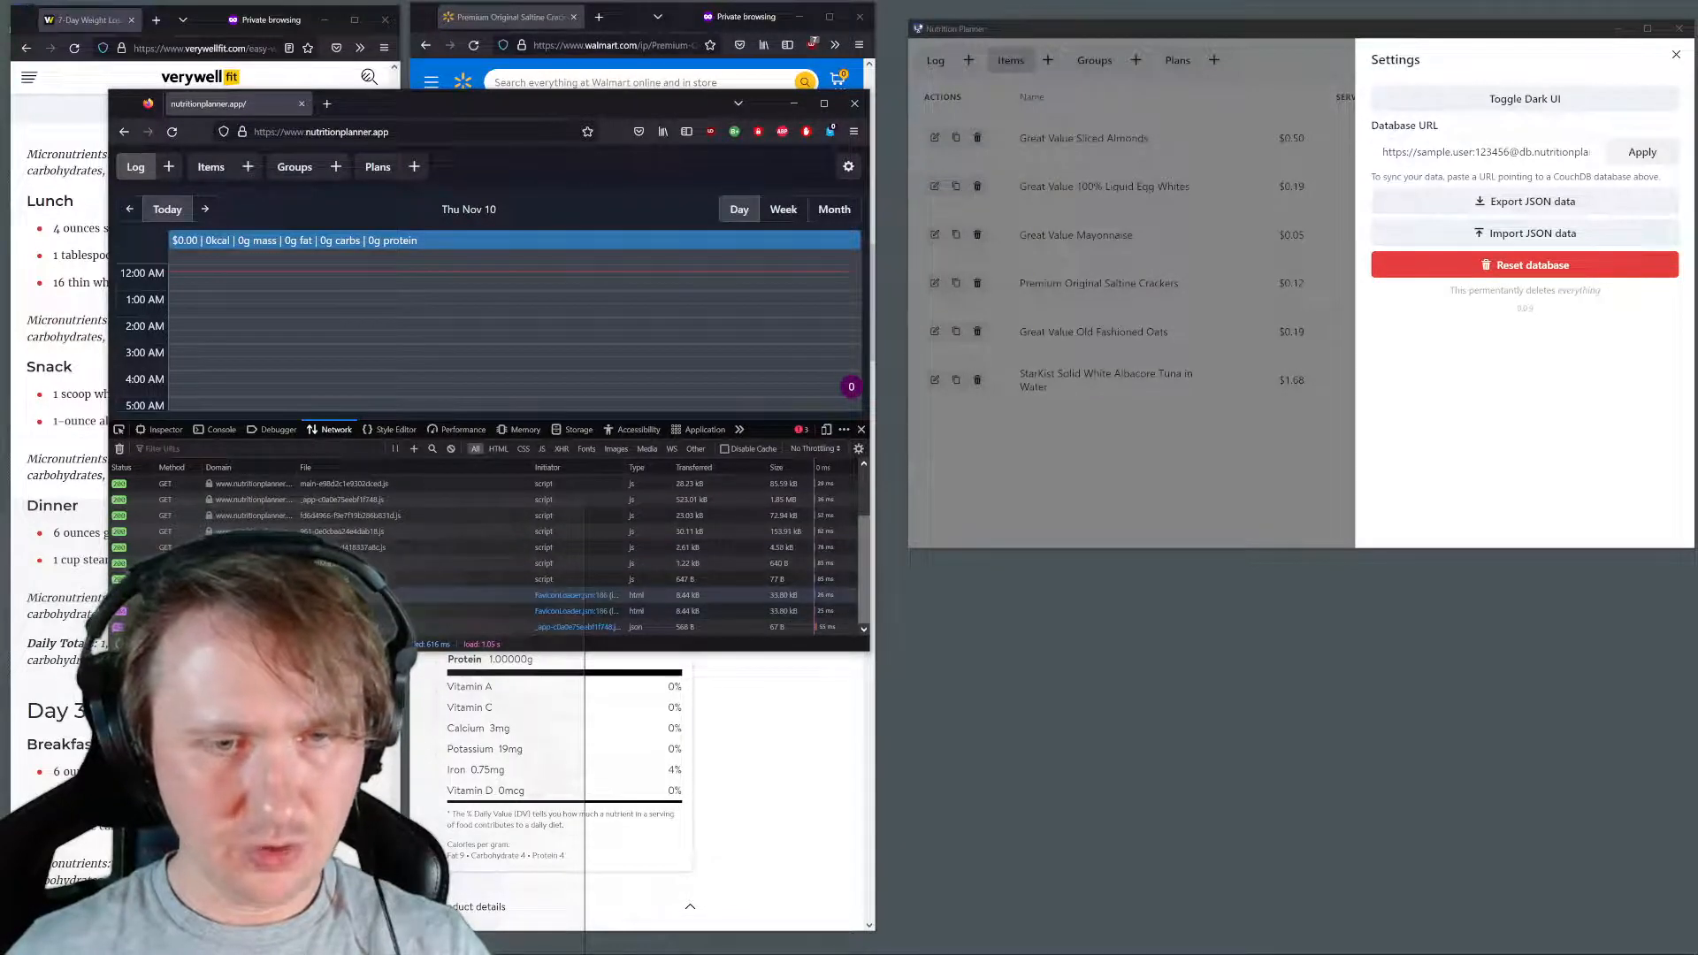
Look through the recorded network requests and inspect the headers of the request to the sample-user database
scroll(301, 531, up, 3)
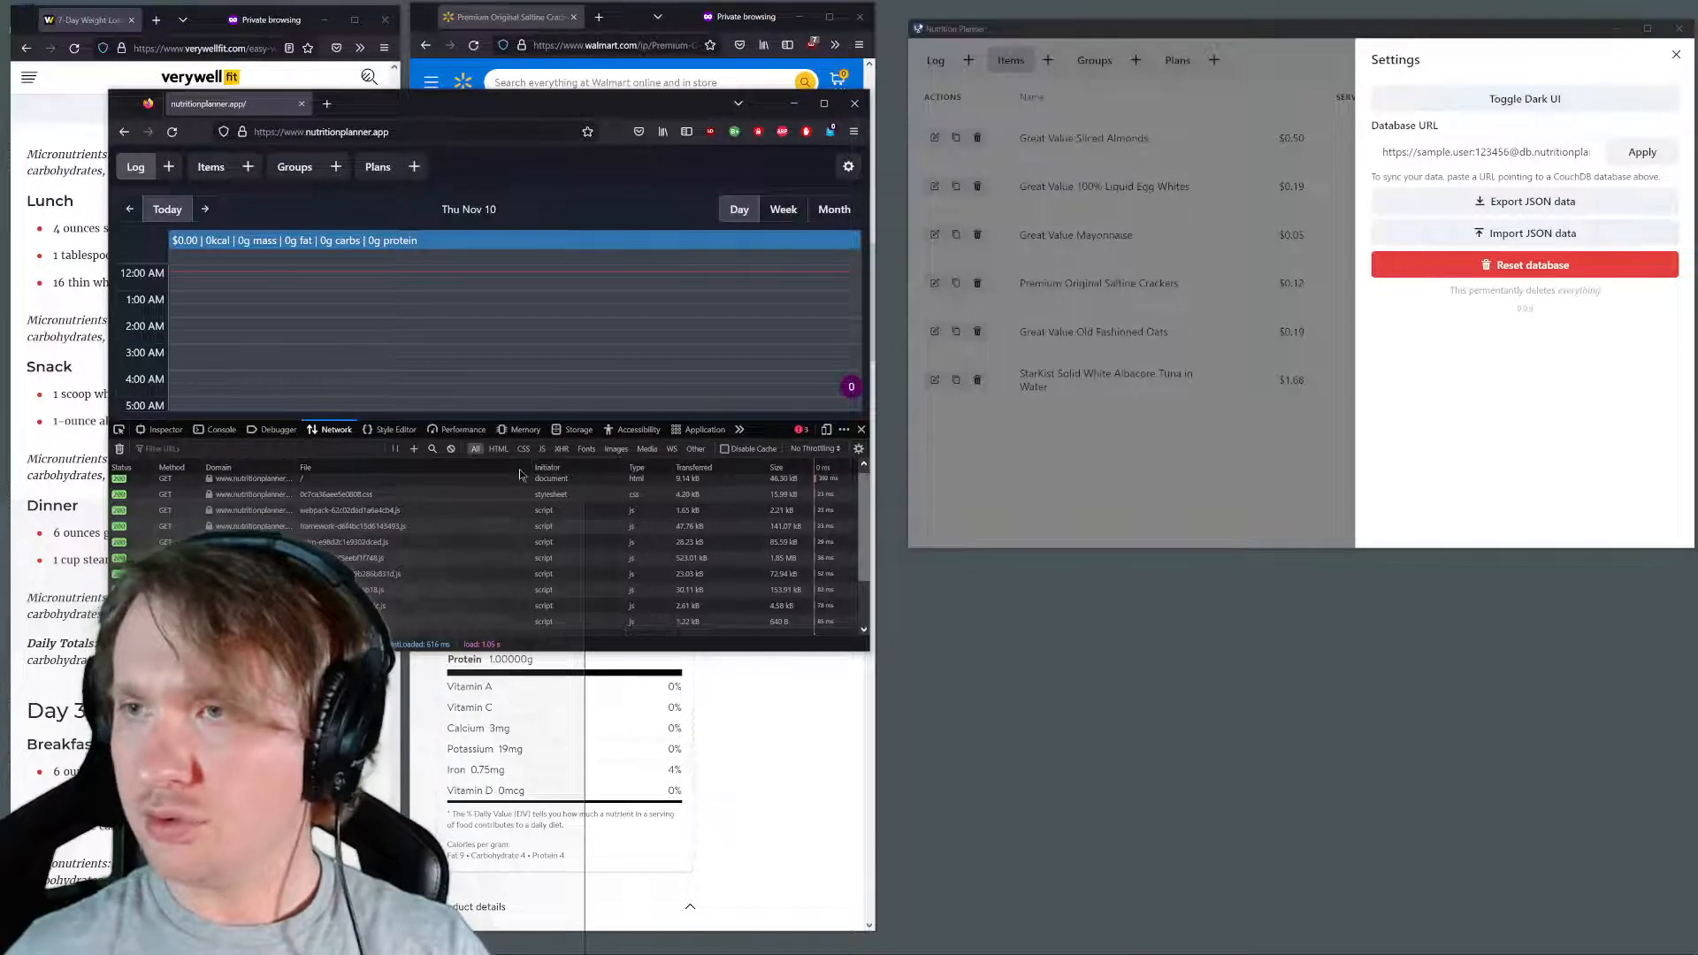
scroll(356, 522, up, 1)
scroll(357, 522, down, 3)
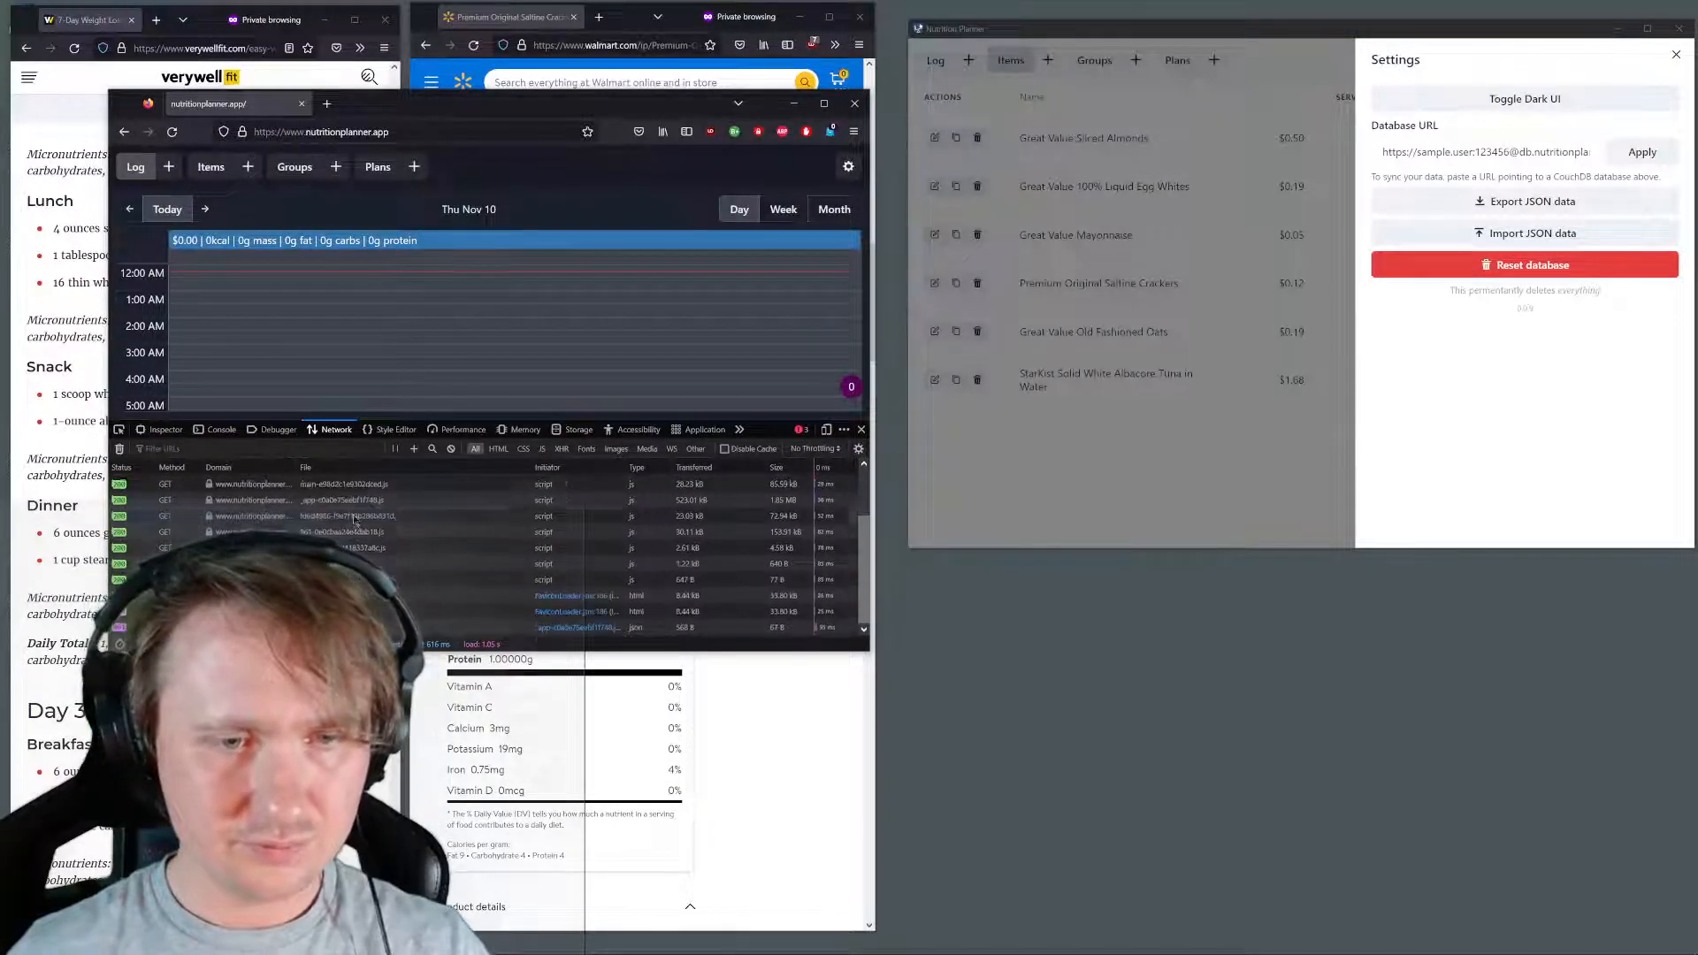
click(849, 167)
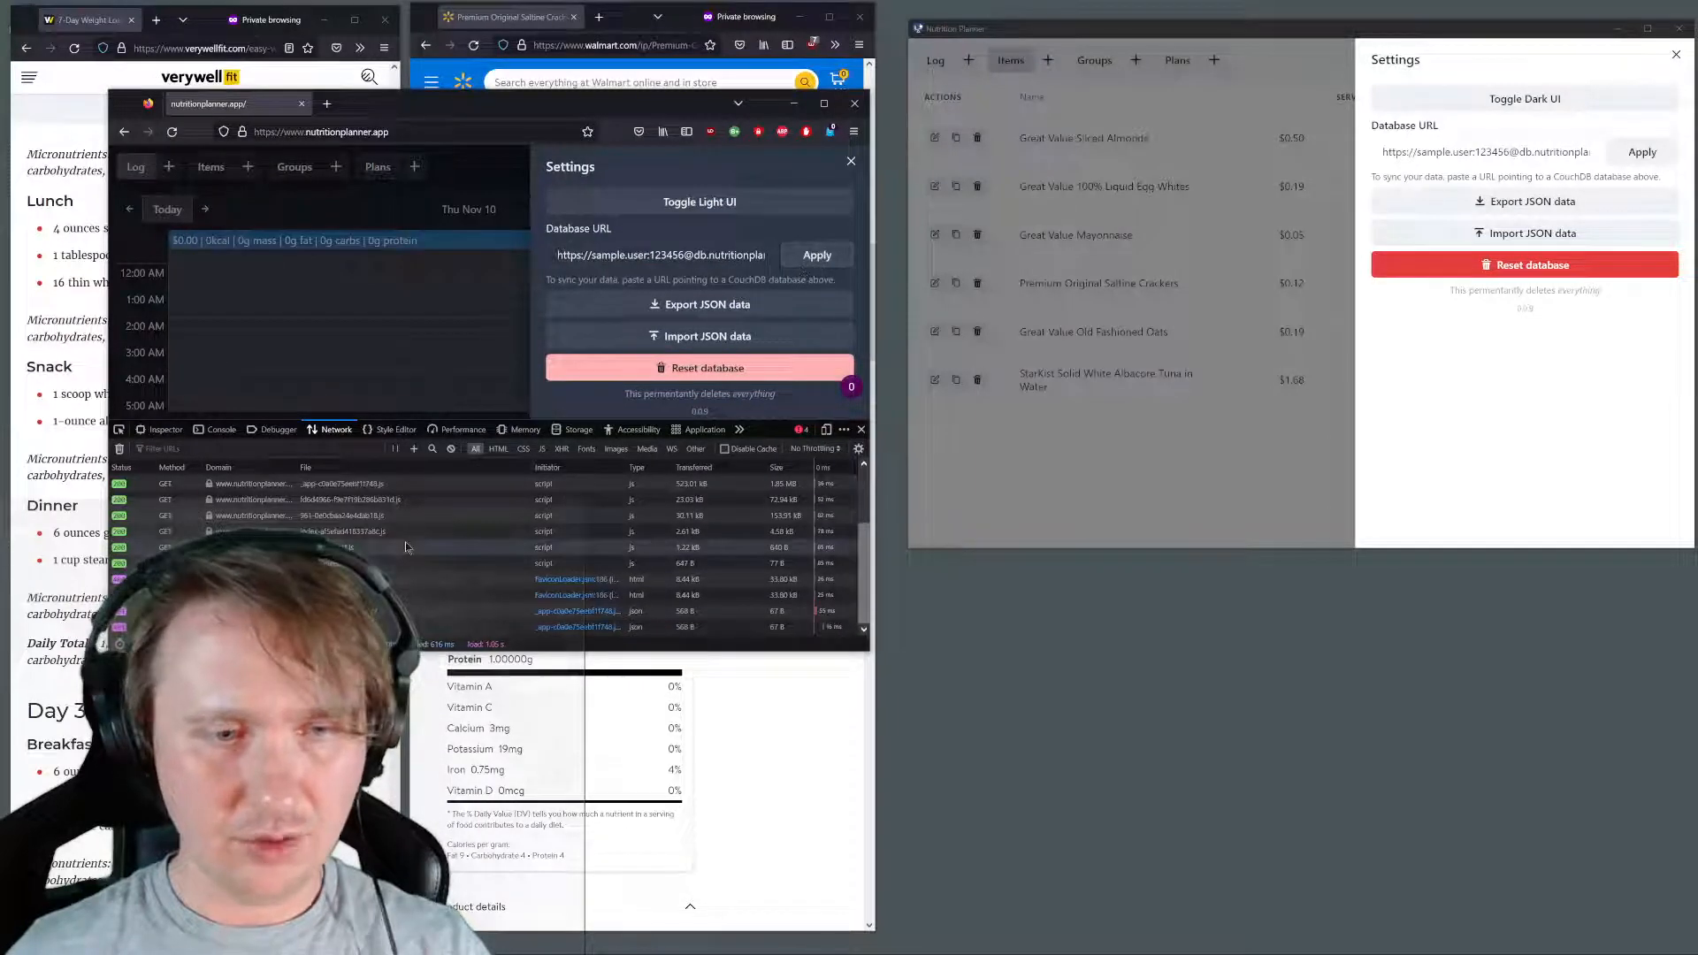
click(484, 611)
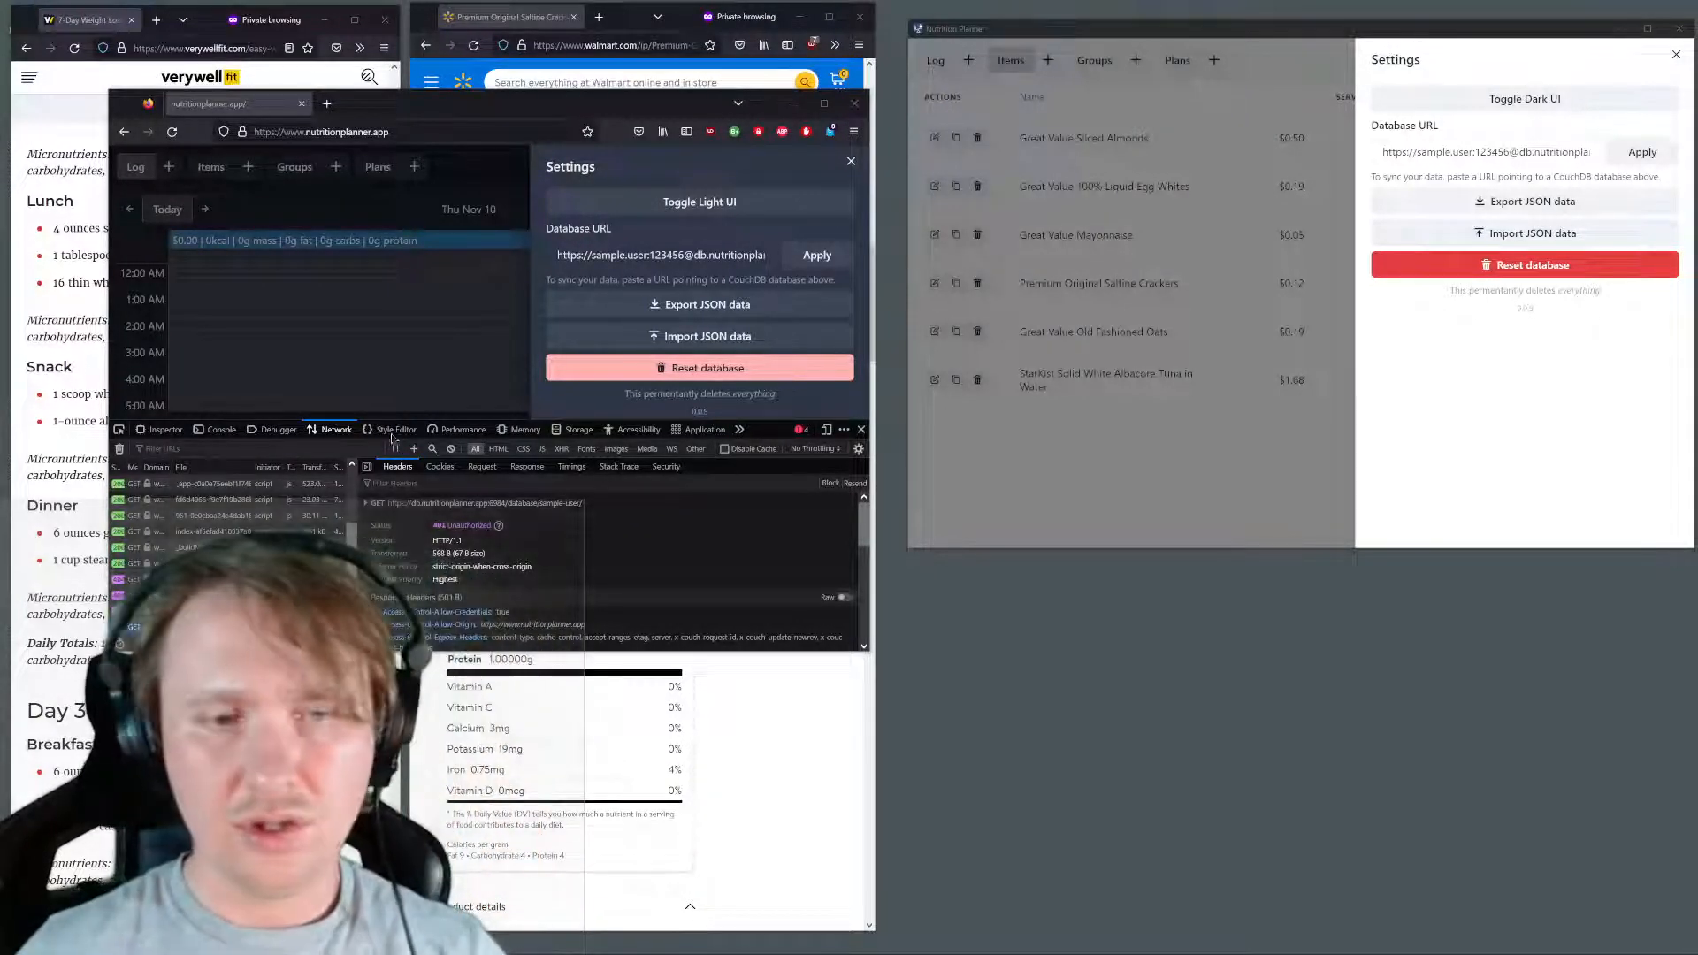
Clear the network request log and reapply the database URL in the web version's settings
click(119, 448)
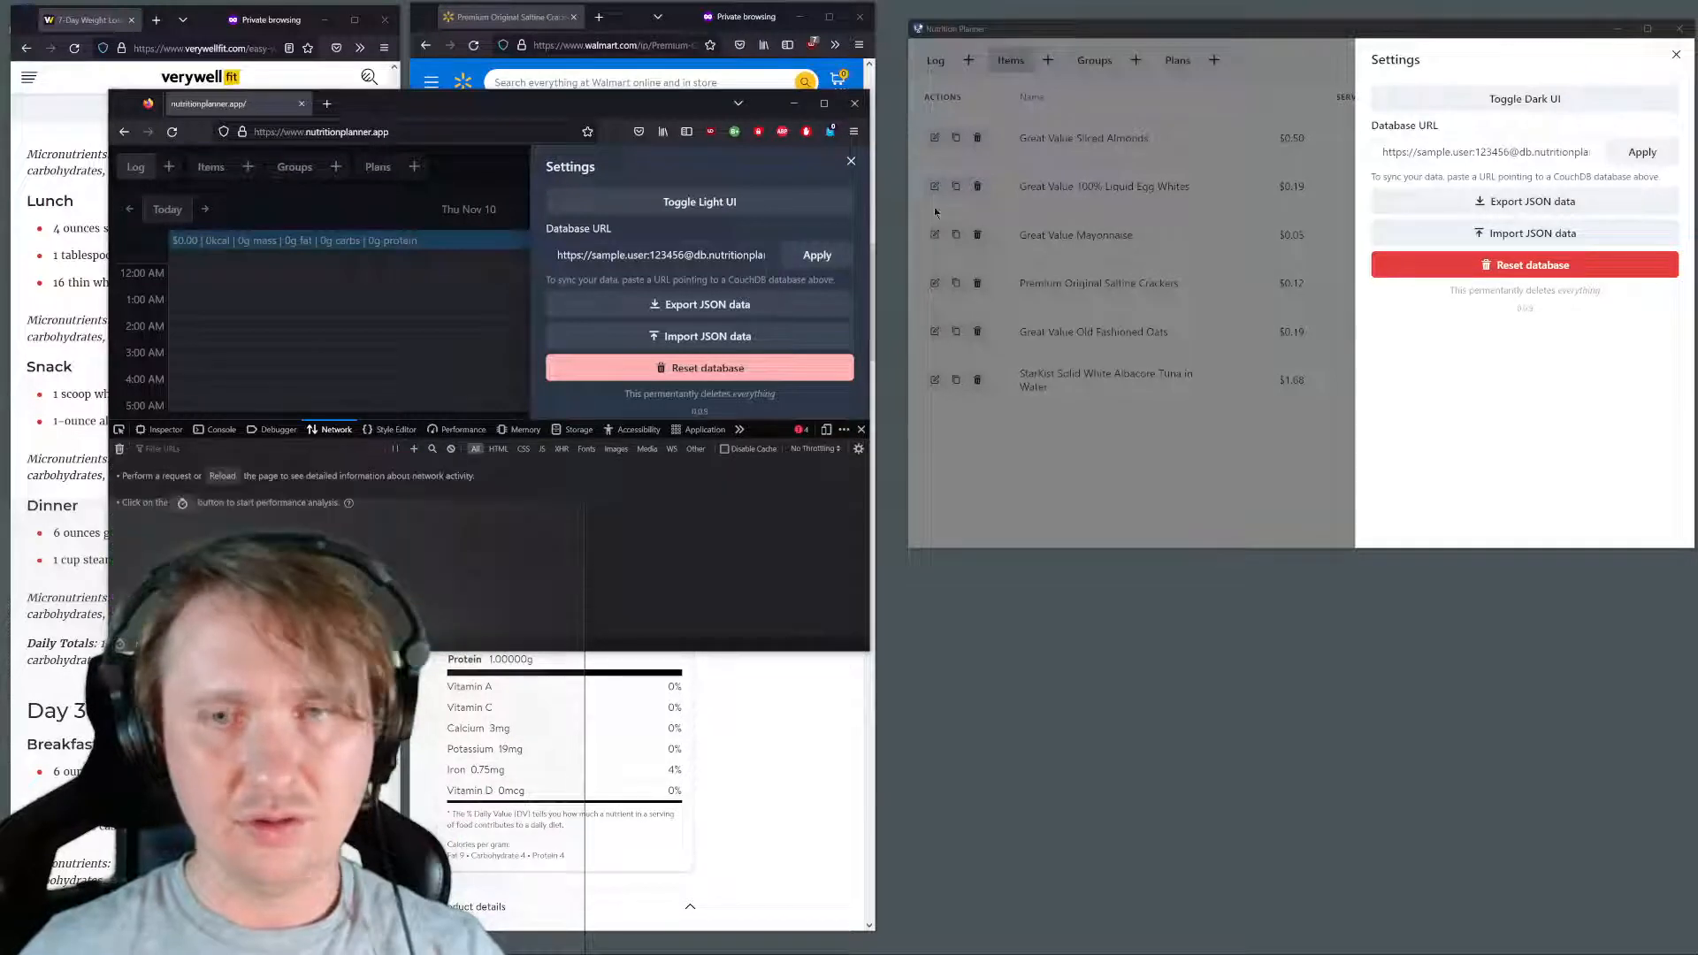
click(818, 255)
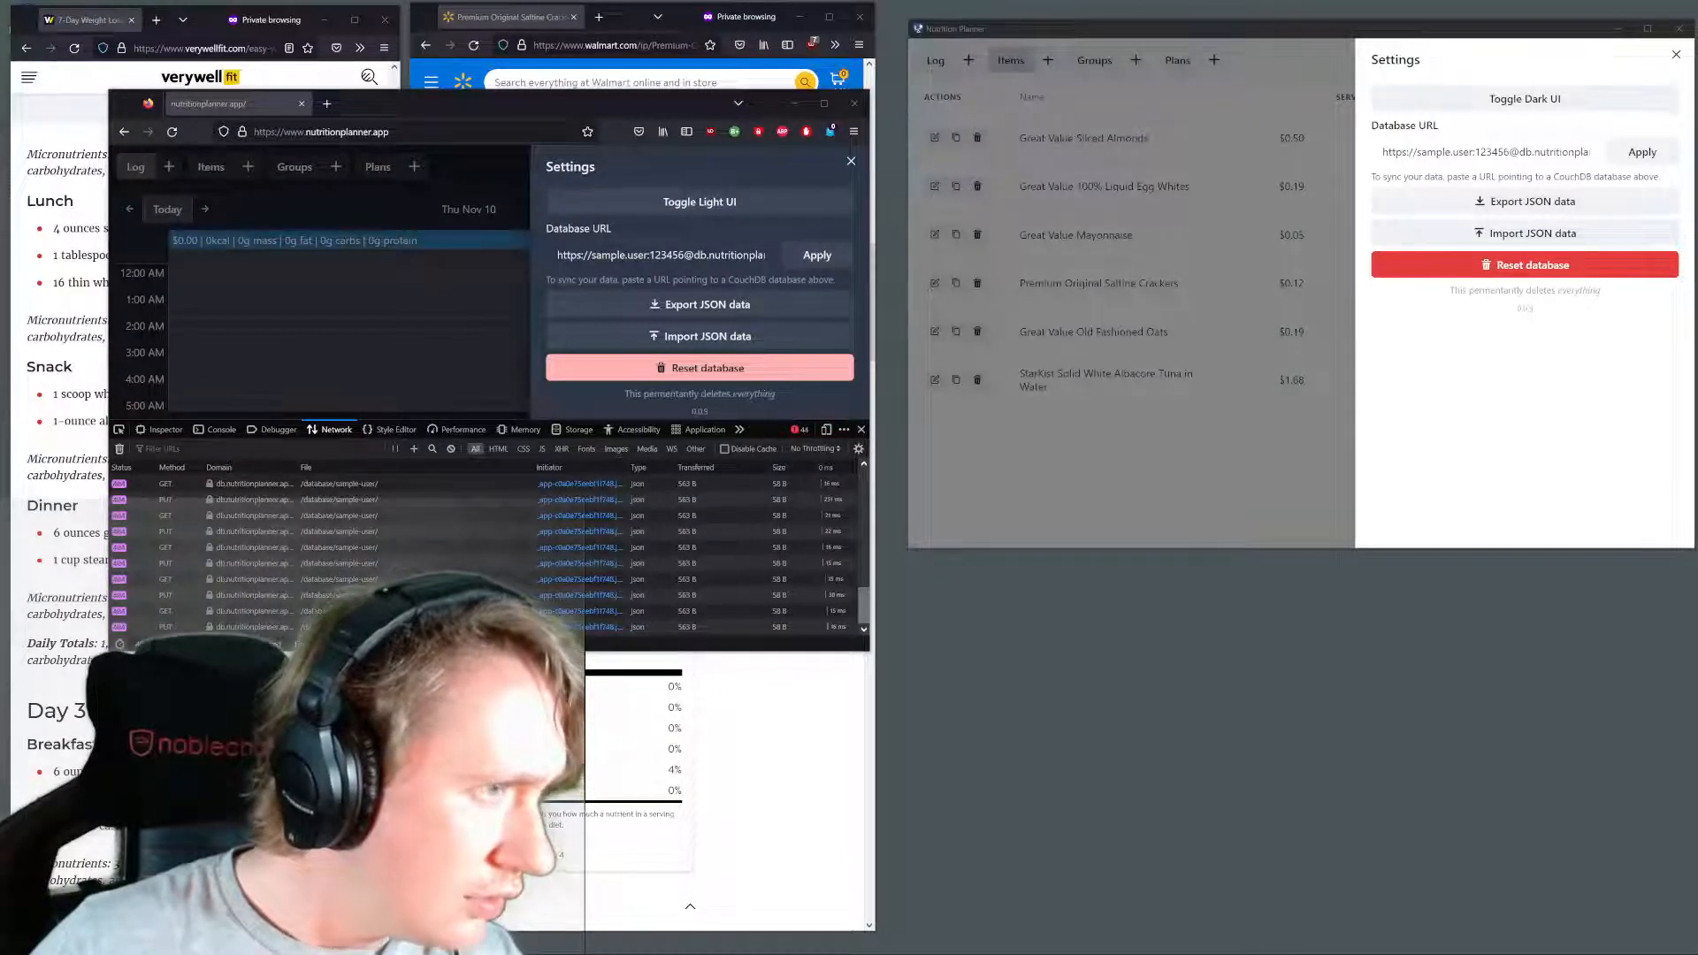
Clear the web version's network log, reload the page and examine the headers of a request to the sample-user database
click(483, 363)
key(F5)
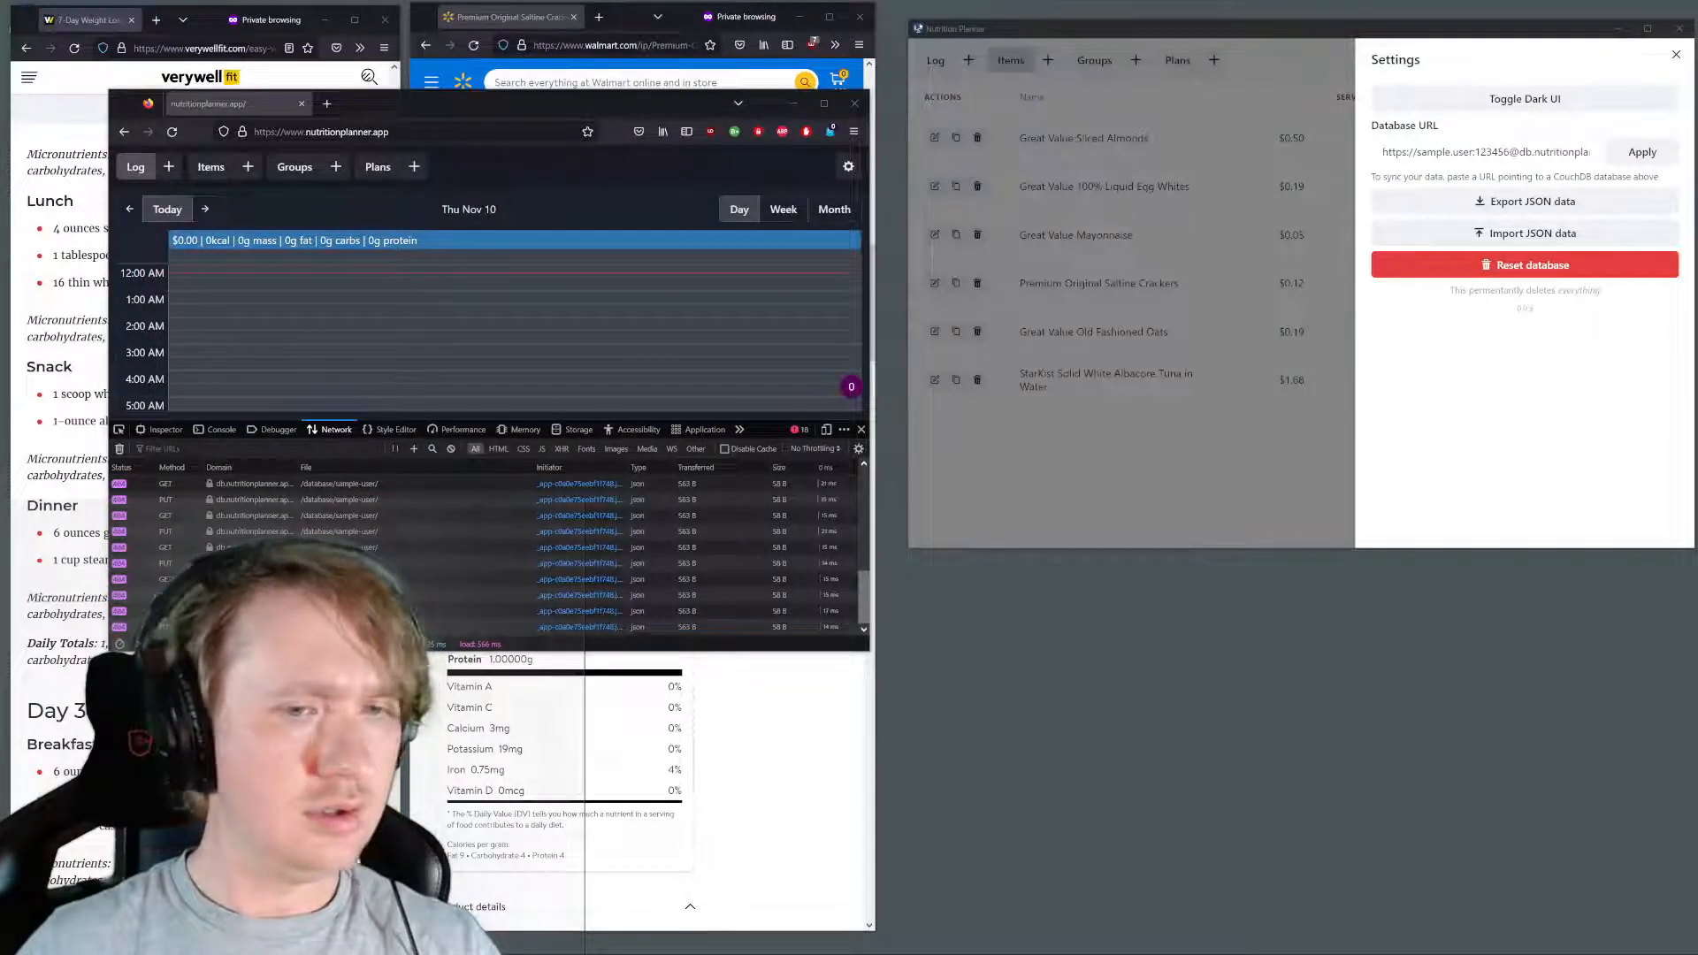
click(119, 449)
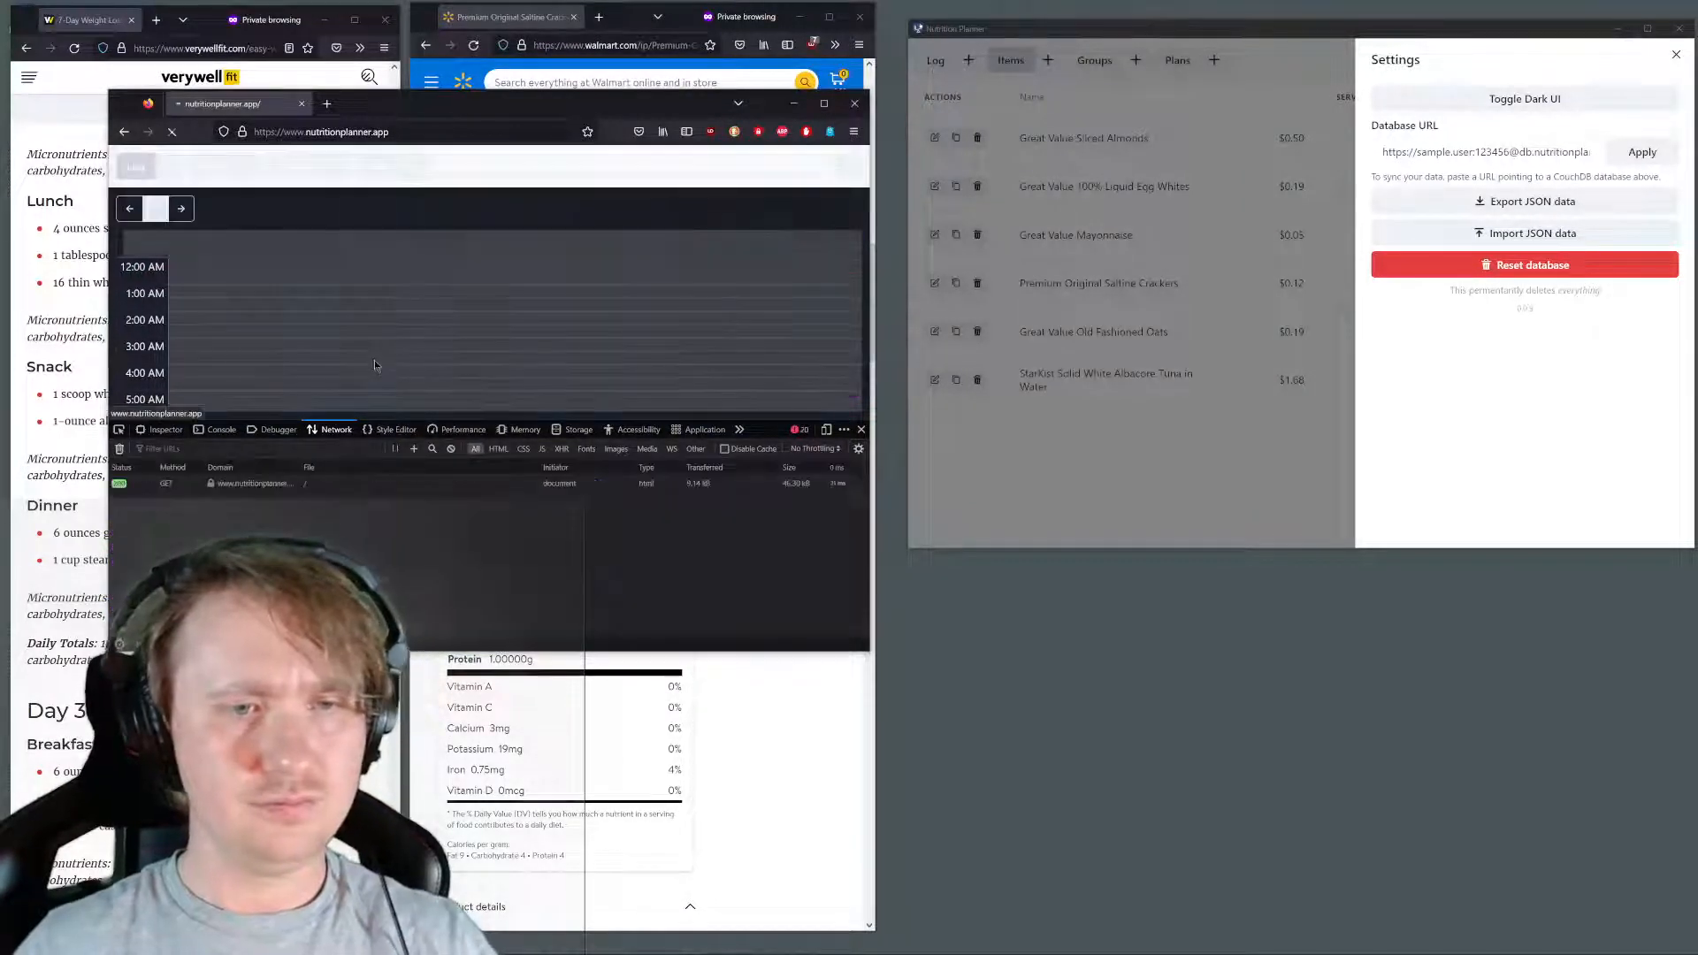
key(F5)
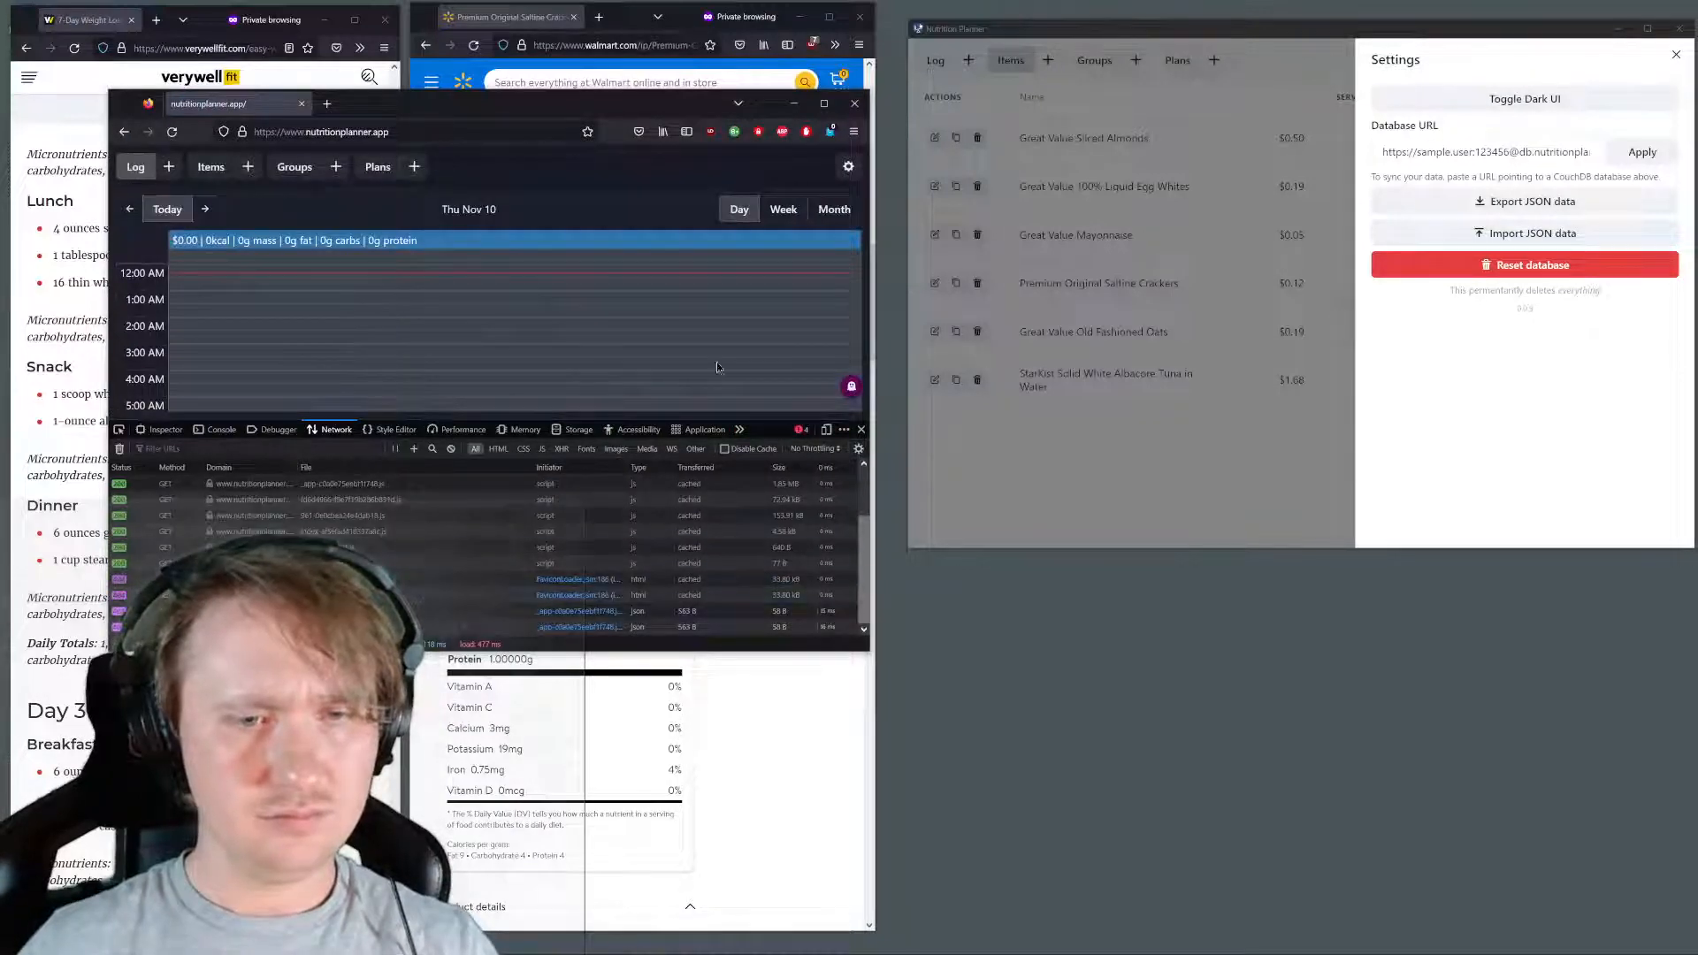
click(444, 568)
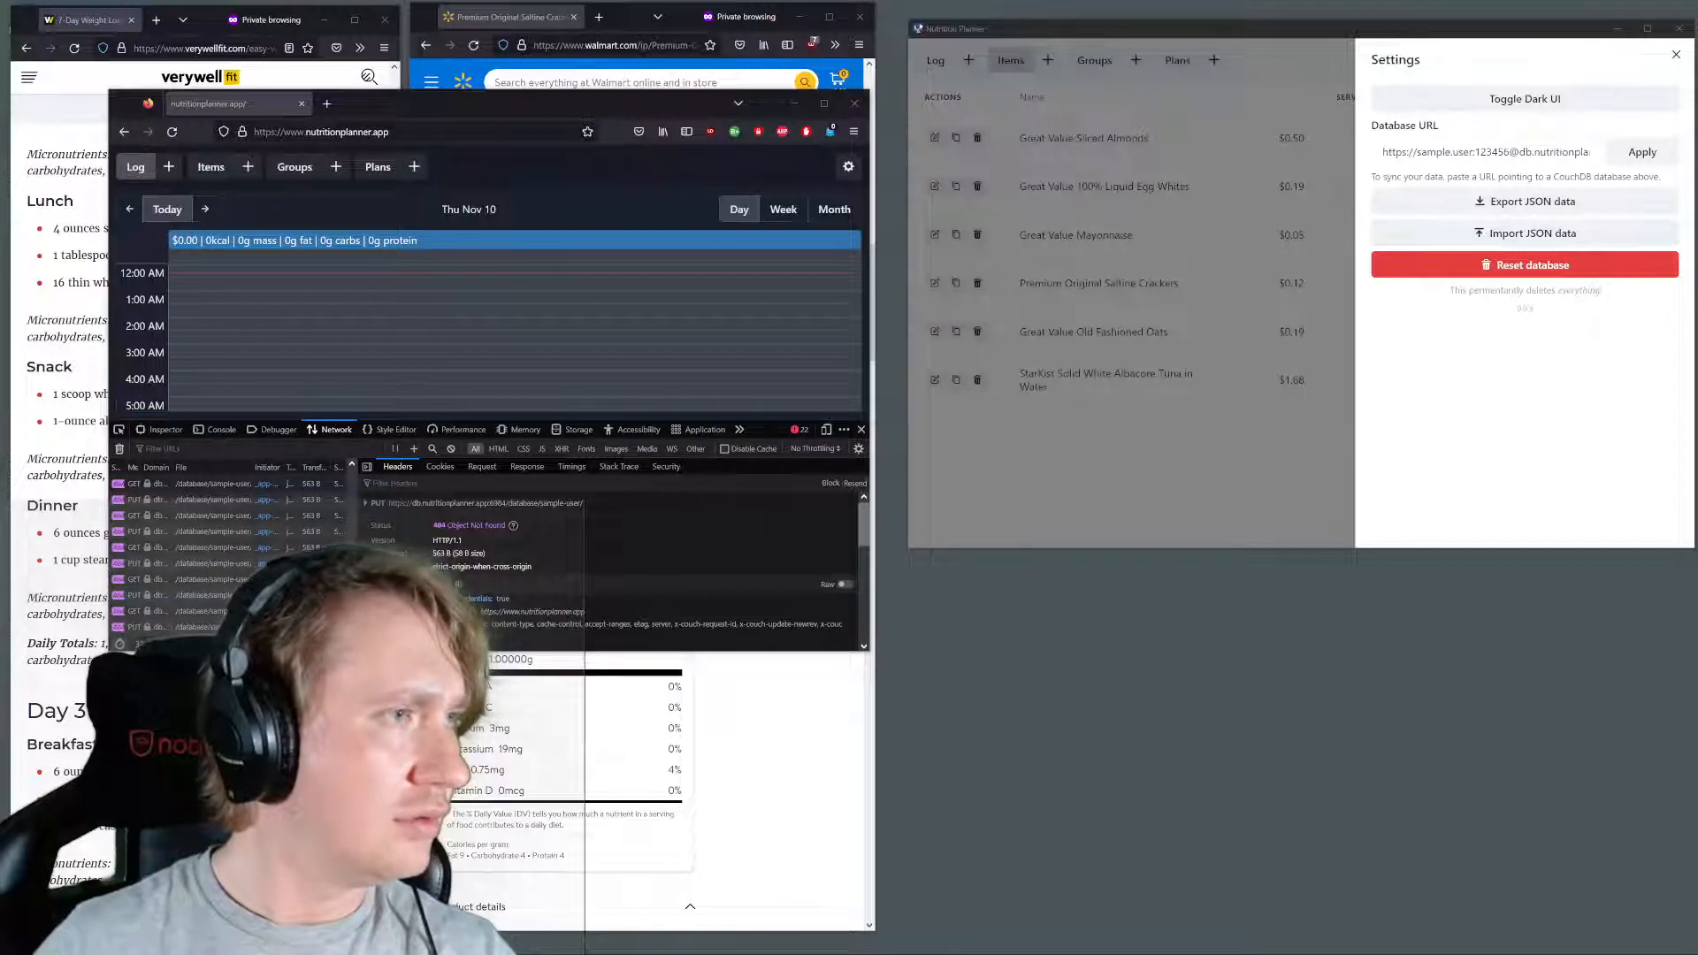
Remove the "database" path segment from the database URL in the desktop planner's settings and copy the whole corrected URL
click(1496, 143)
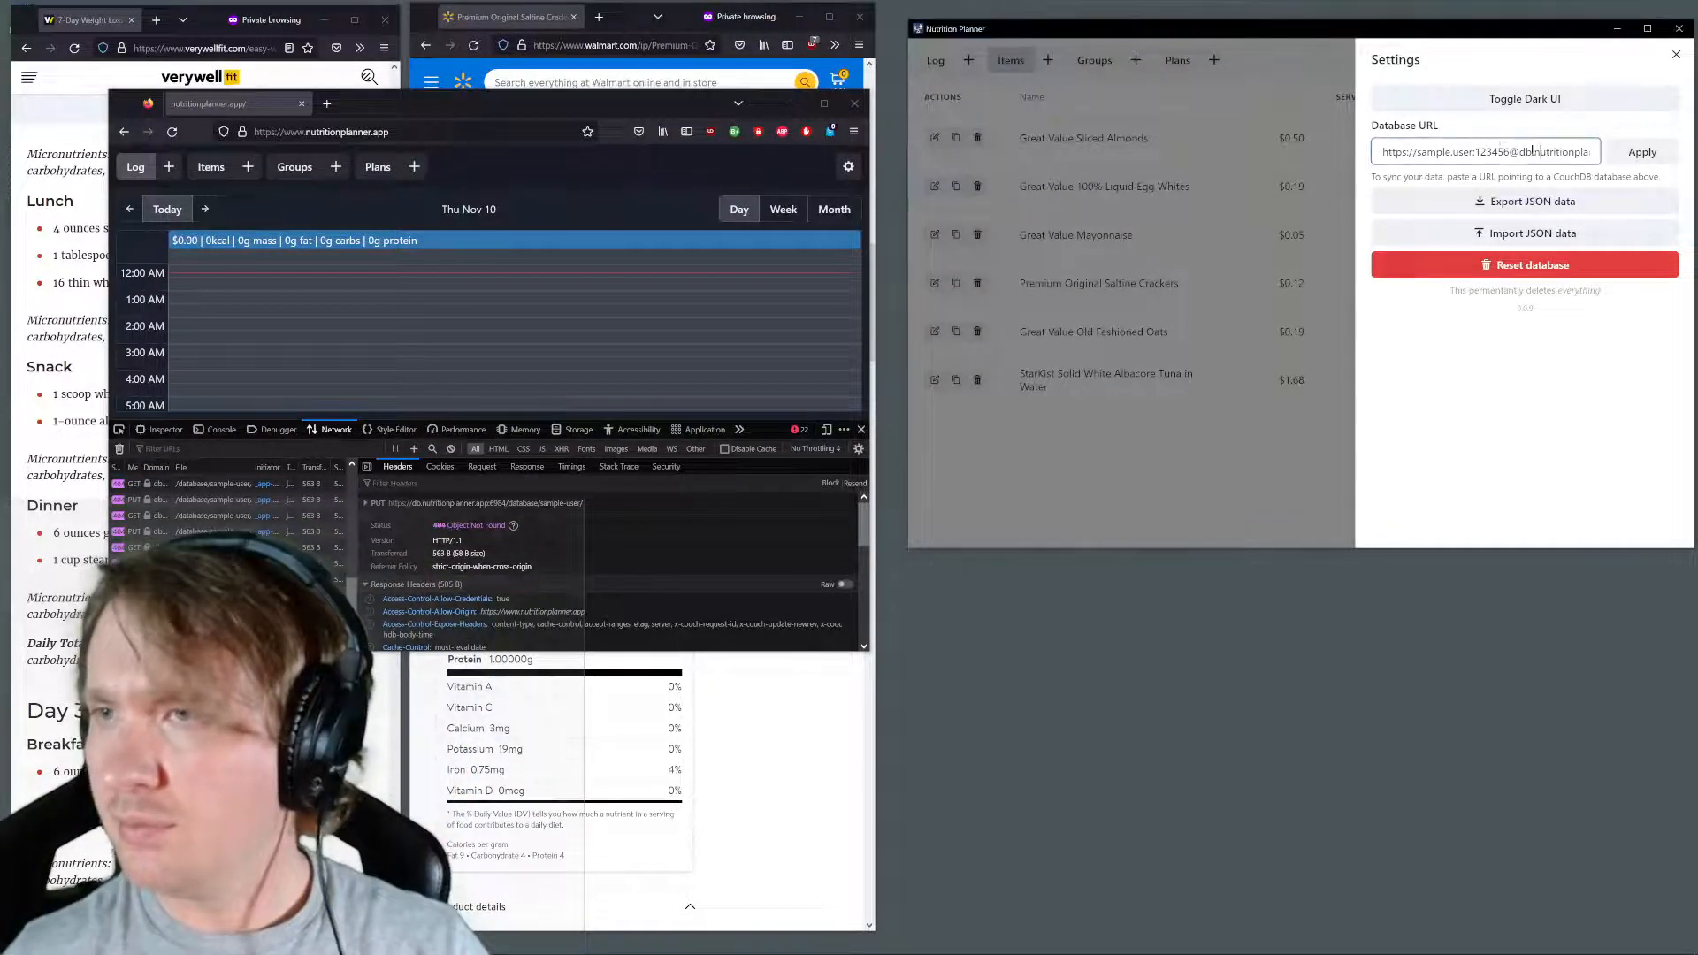
key(ctrl+a)
double_click(1503, 152)
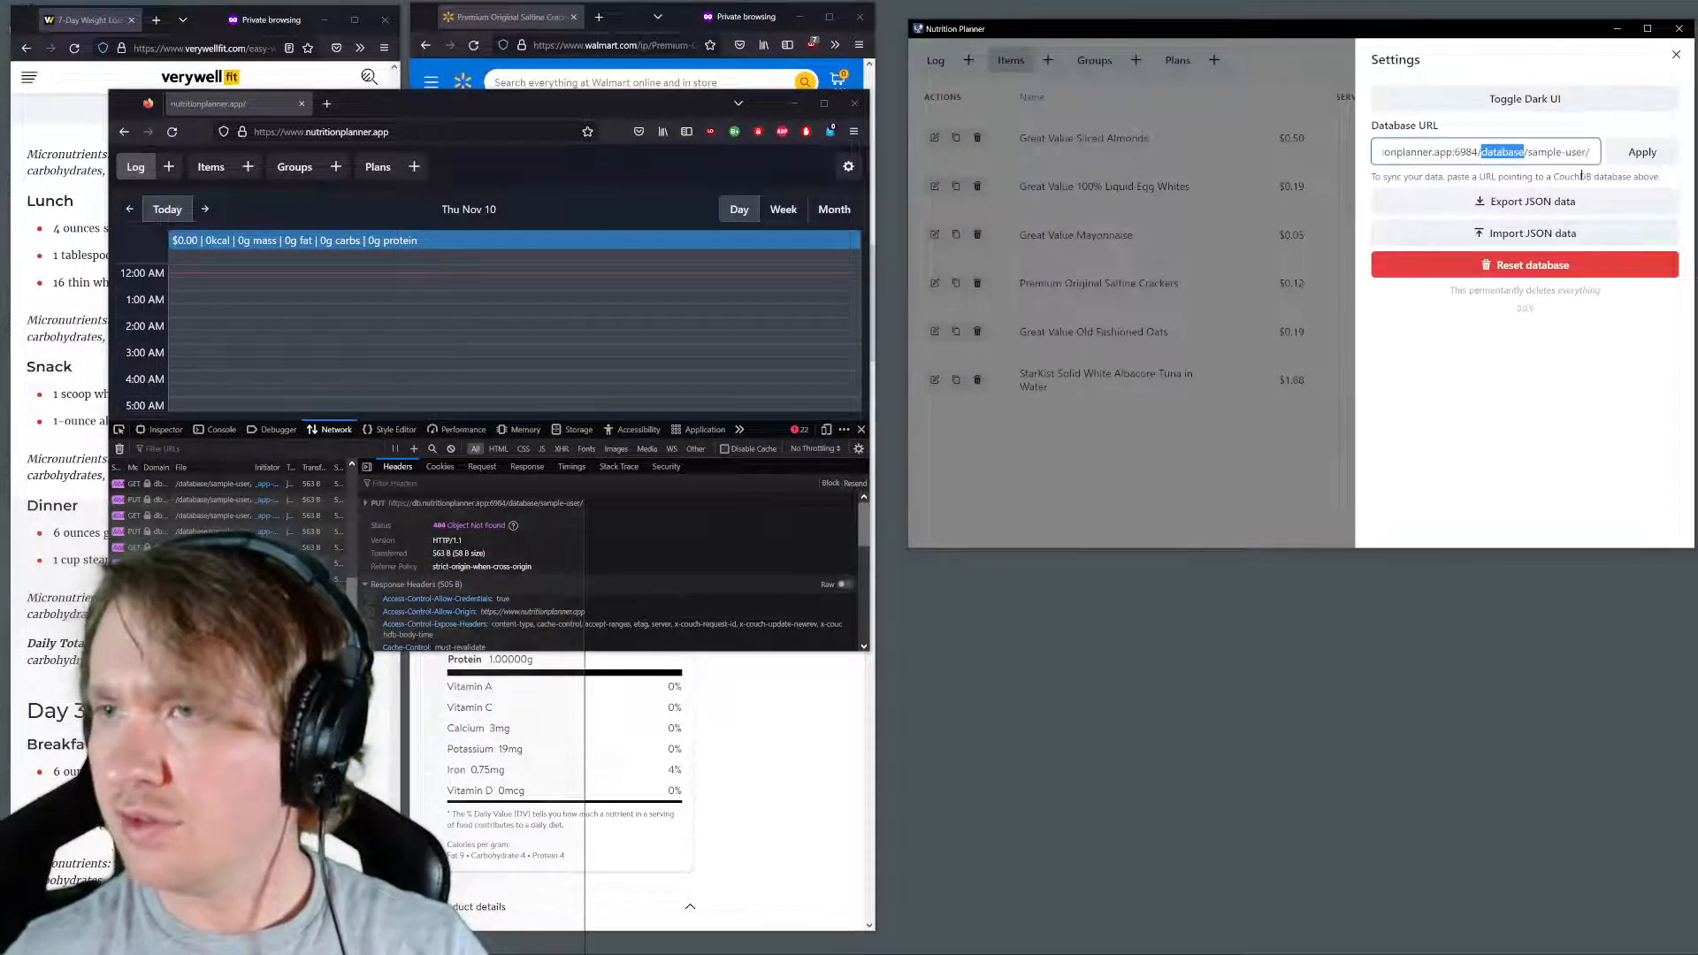
key(BackSpace)
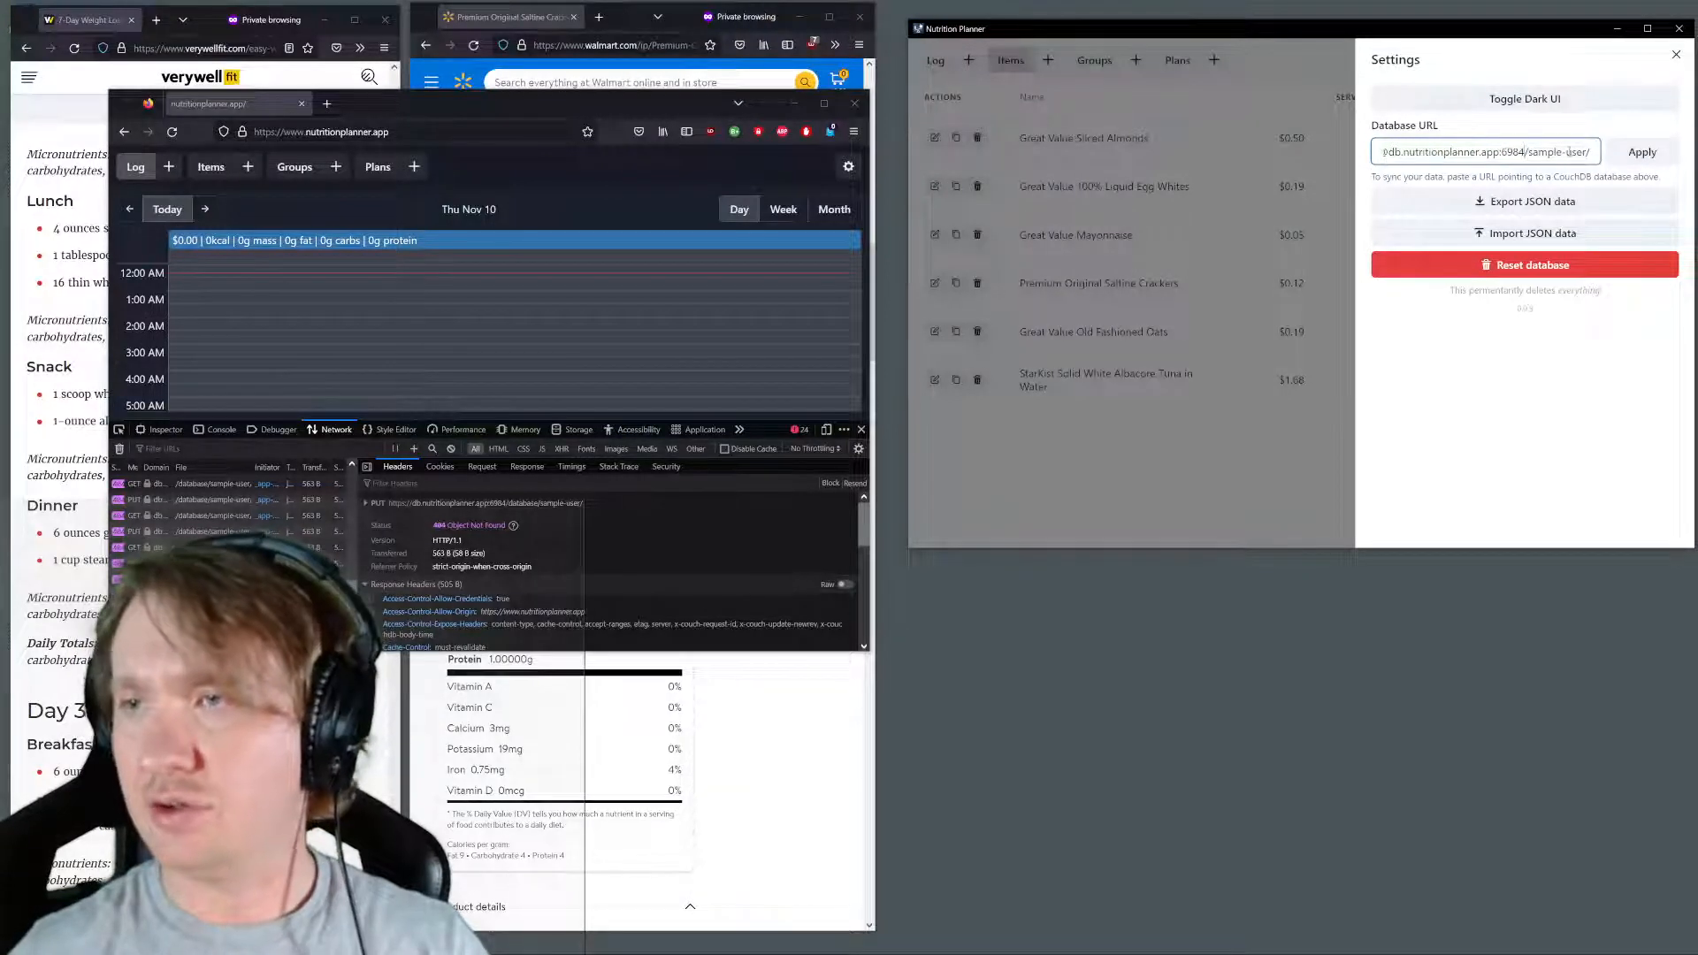
key(ctrl+a)
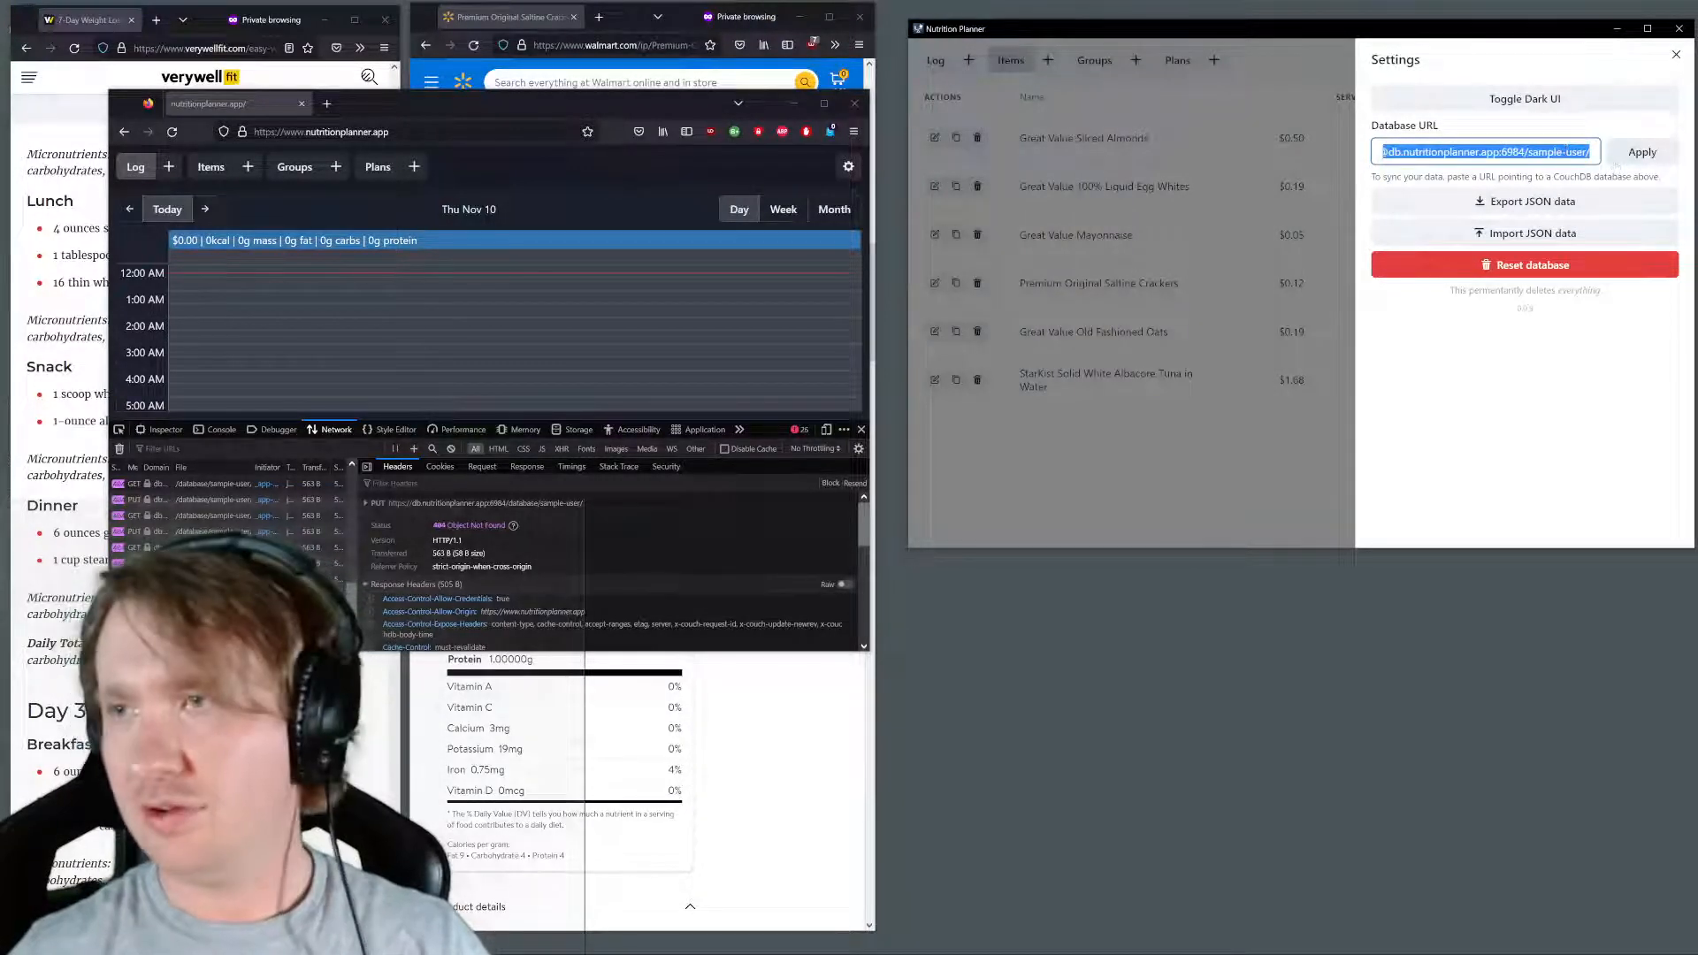
Close the developer tools and apply the copied database URL, including its account password, in the web version's settings
click(860, 429)
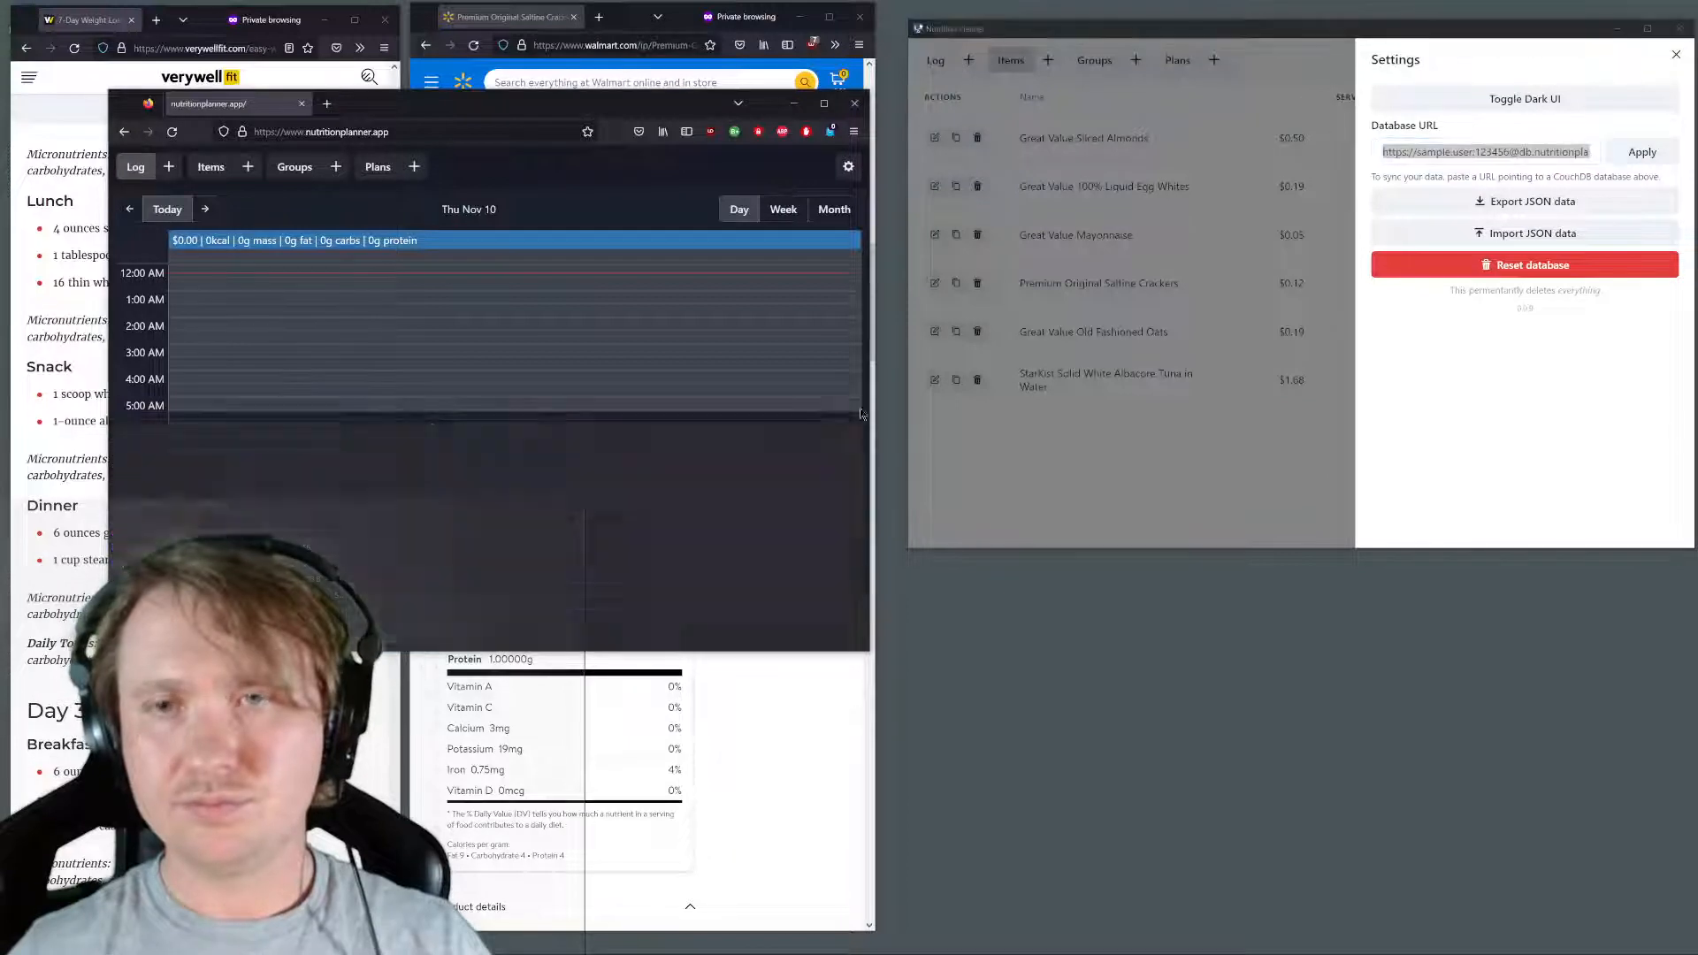
click(849, 166)
click(674, 256)
key(ctrl+a)
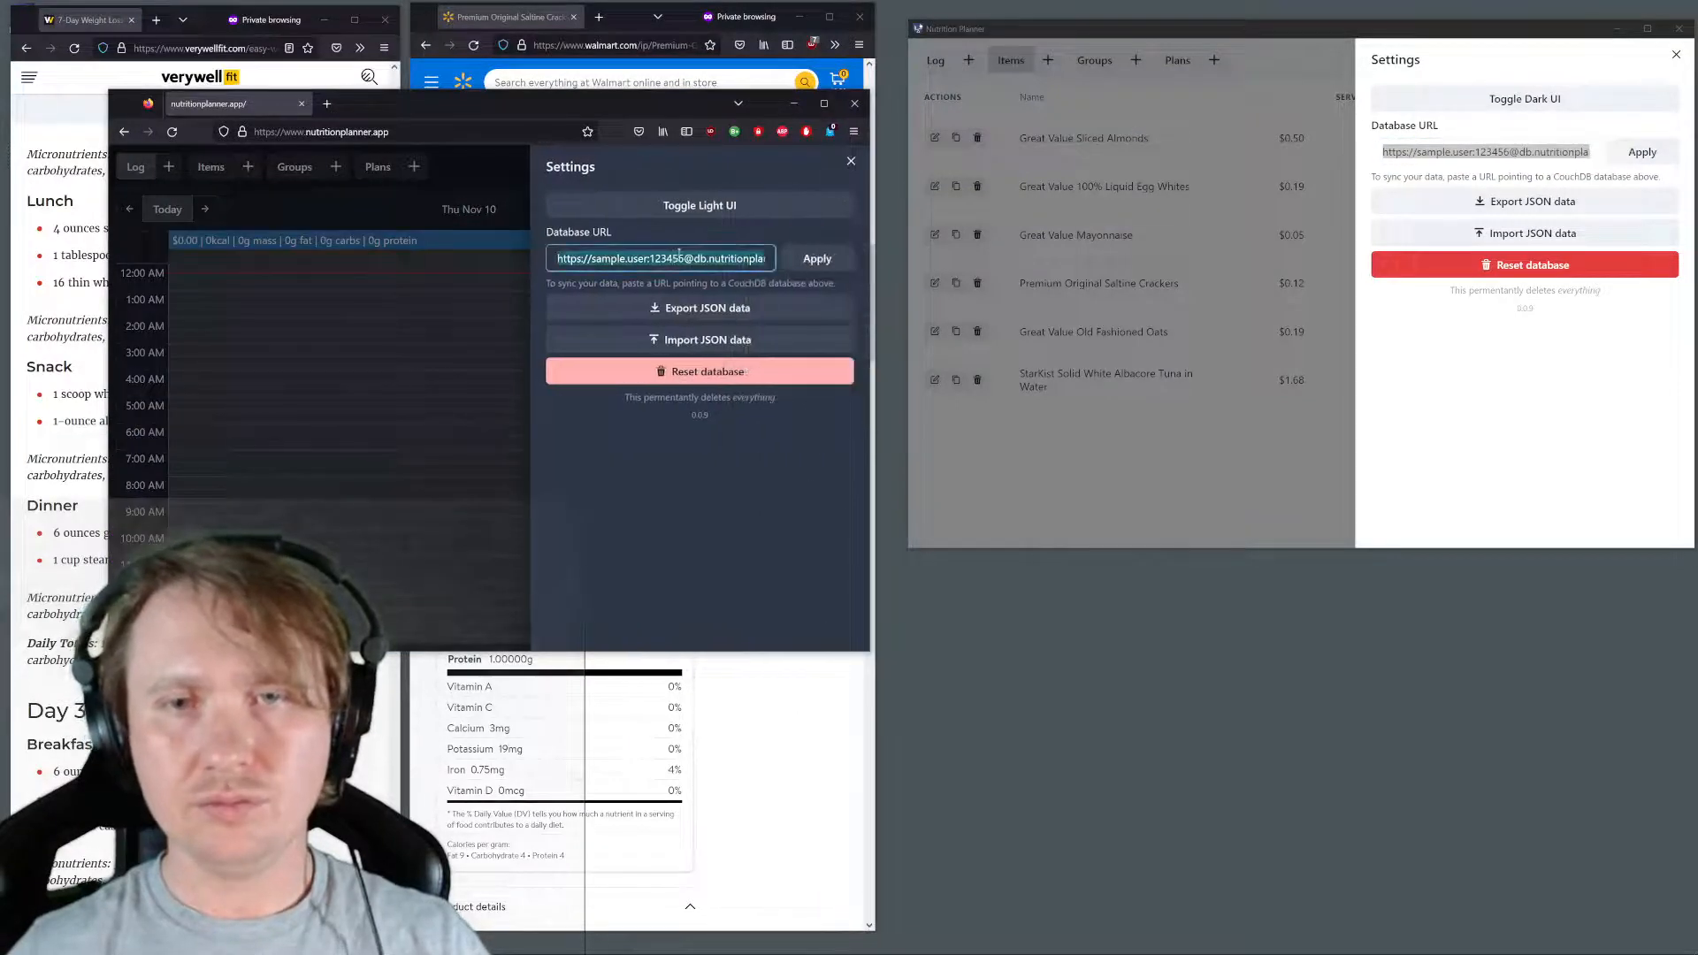
key(ctrl+v)
click(801, 270)
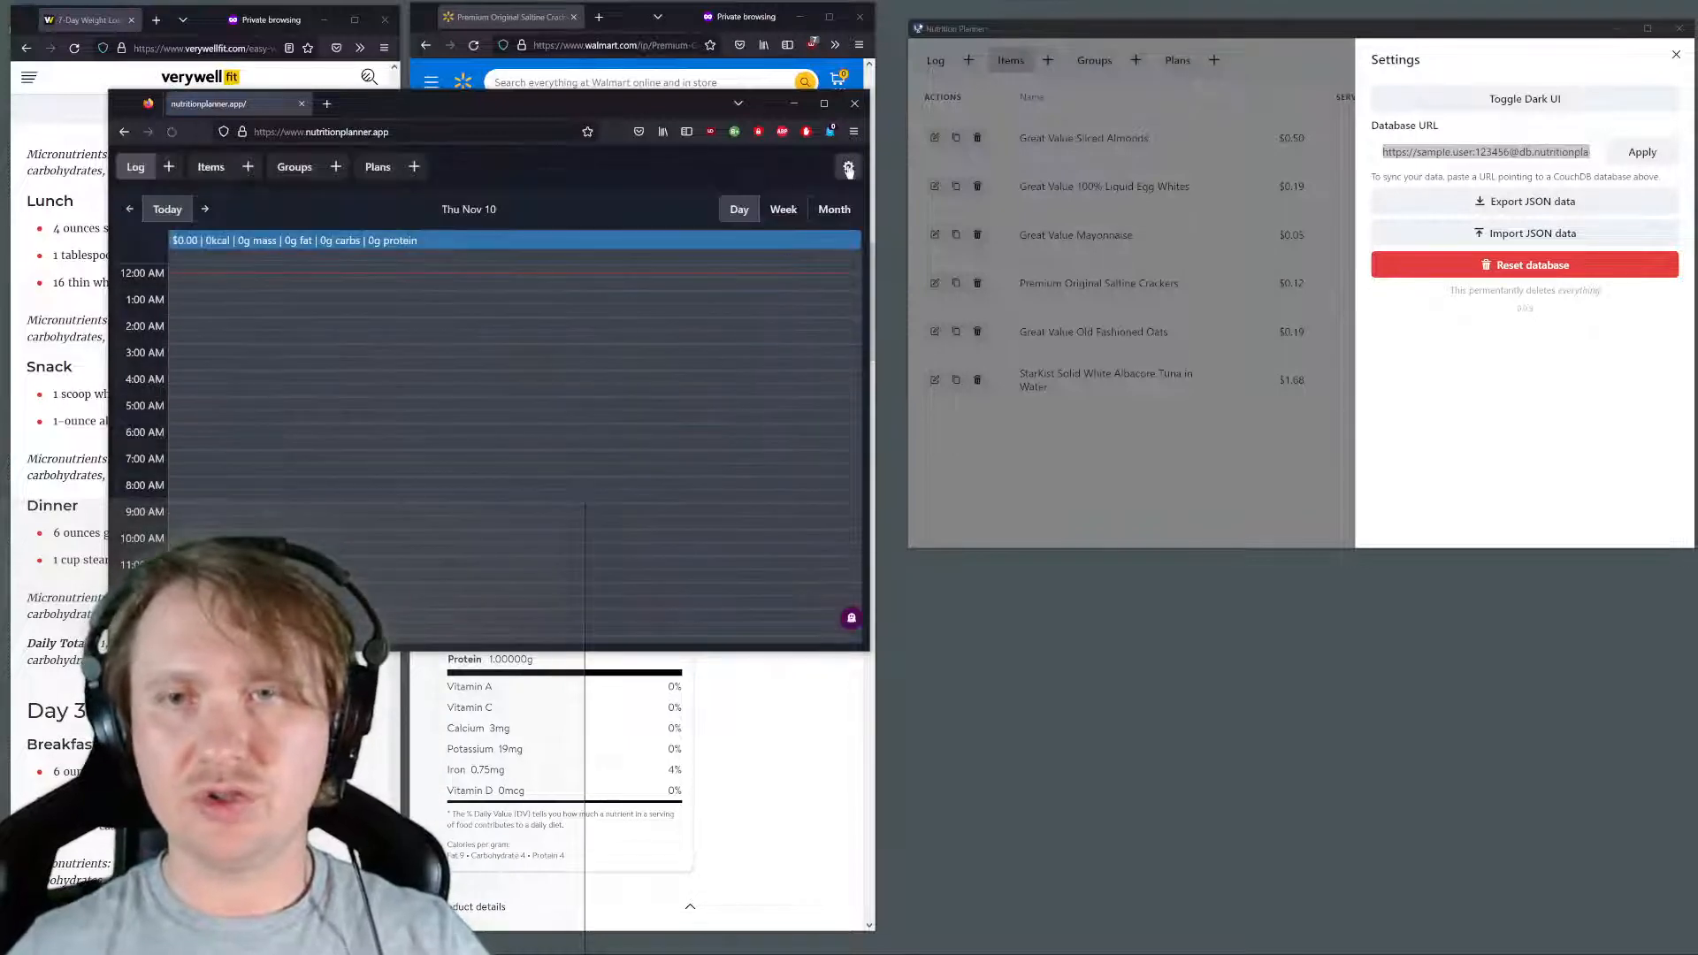
Replace the desktop planner's database URL with the corrected one ending in /sample-user/, including its account password, and apply it
click(847, 167)
drag(669, 258, 520, 262)
drag(1382, 152, 1476, 144)
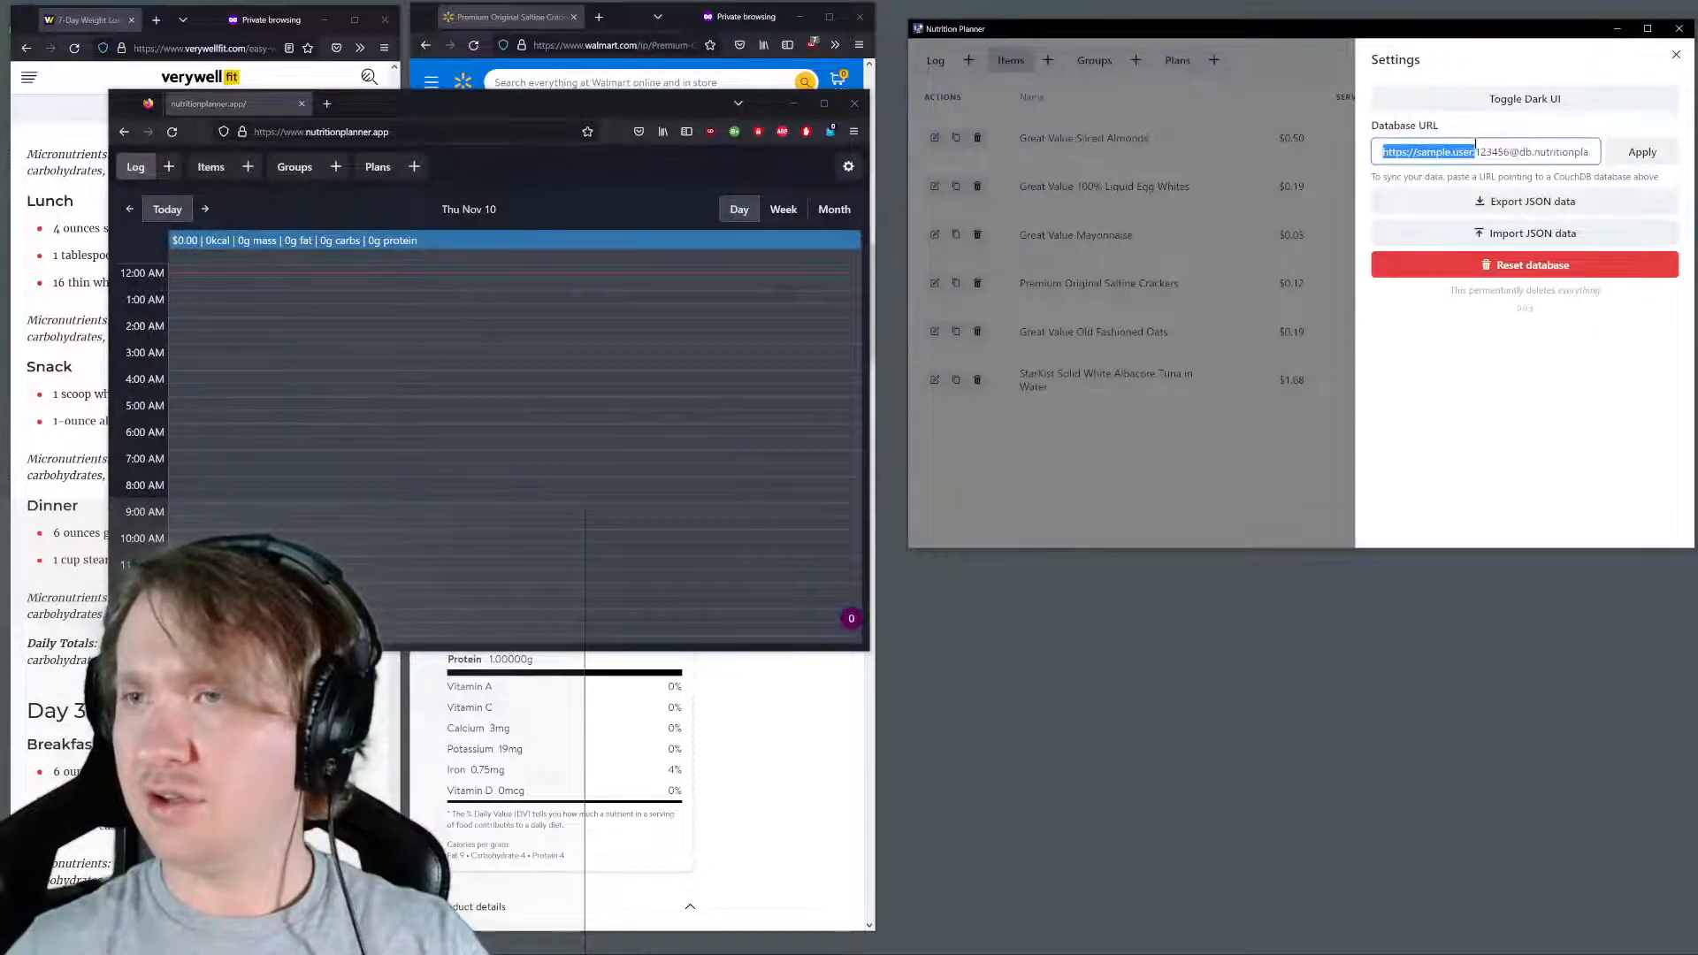
key(ctrl+a)
key(ctrl+v)
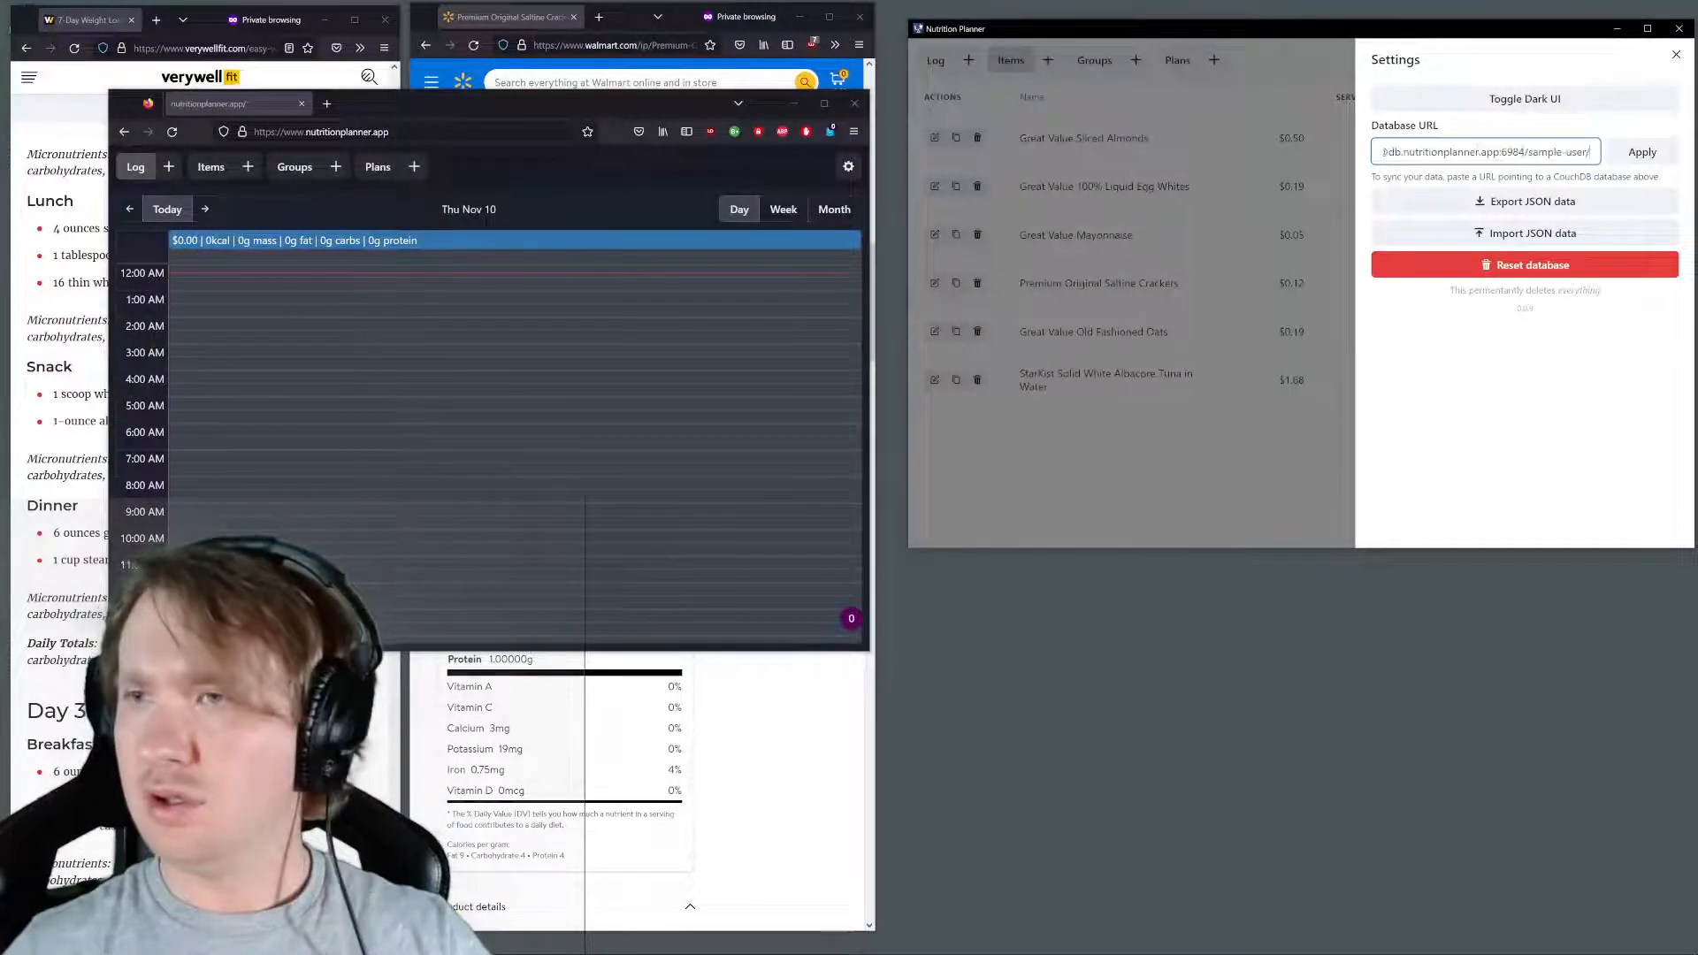
click(1631, 157)
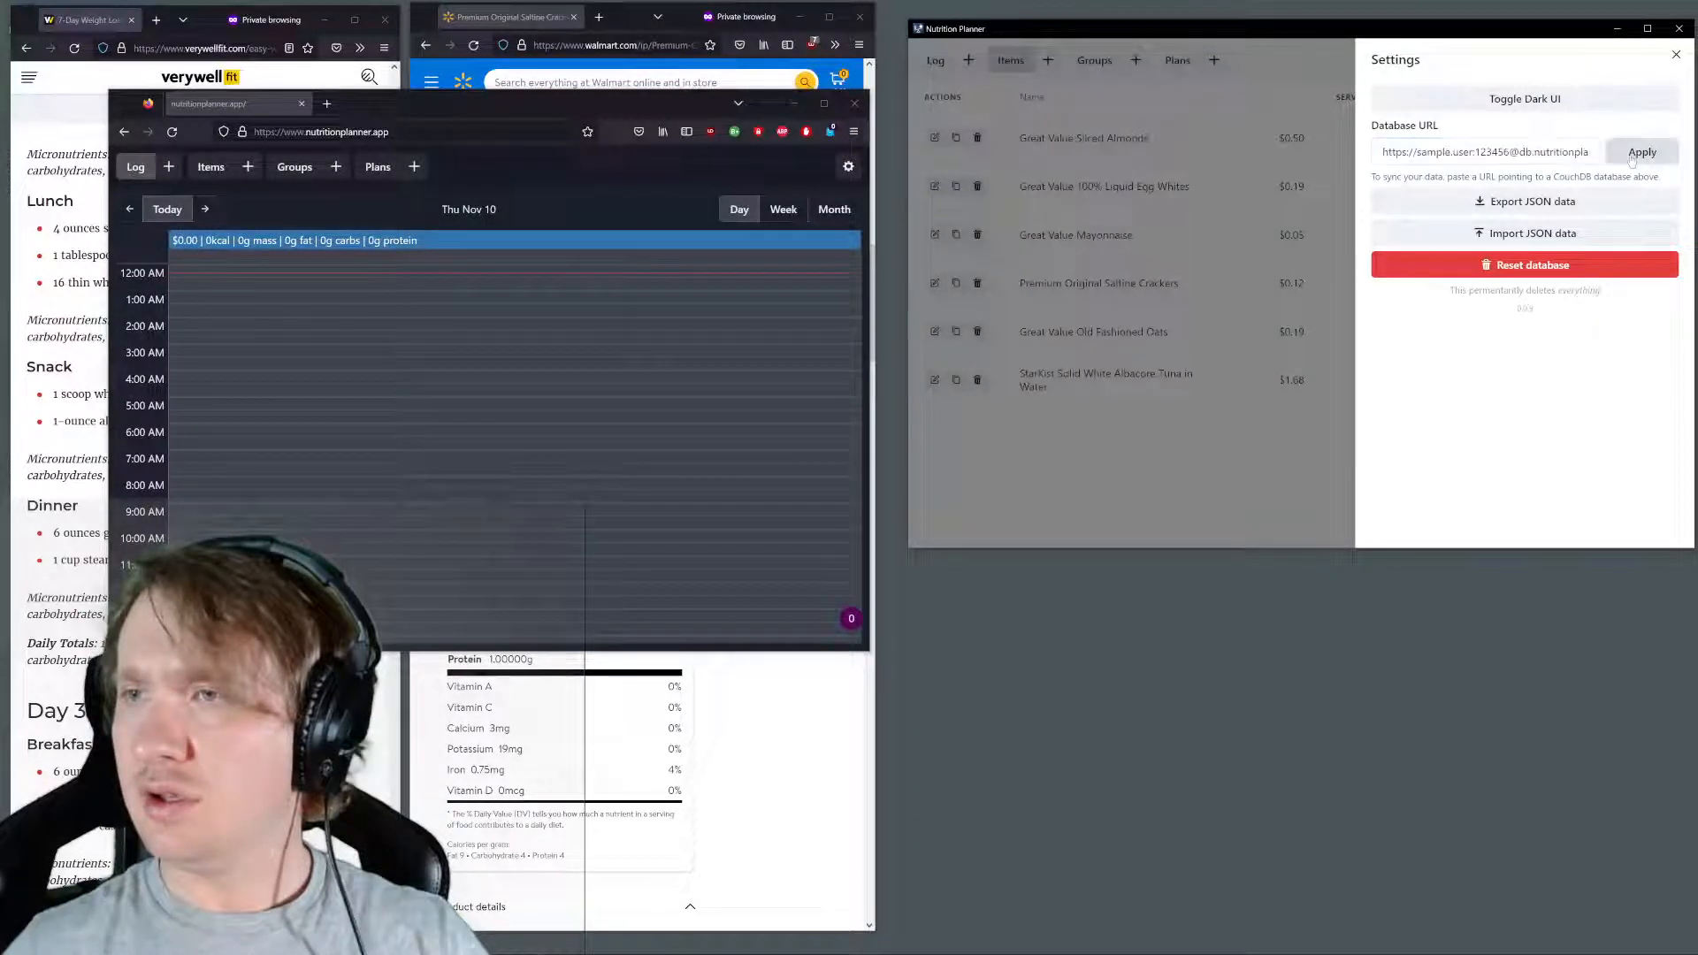
Check the items, log and groups in the web version for the data synced from the desktop planner
click(208, 169)
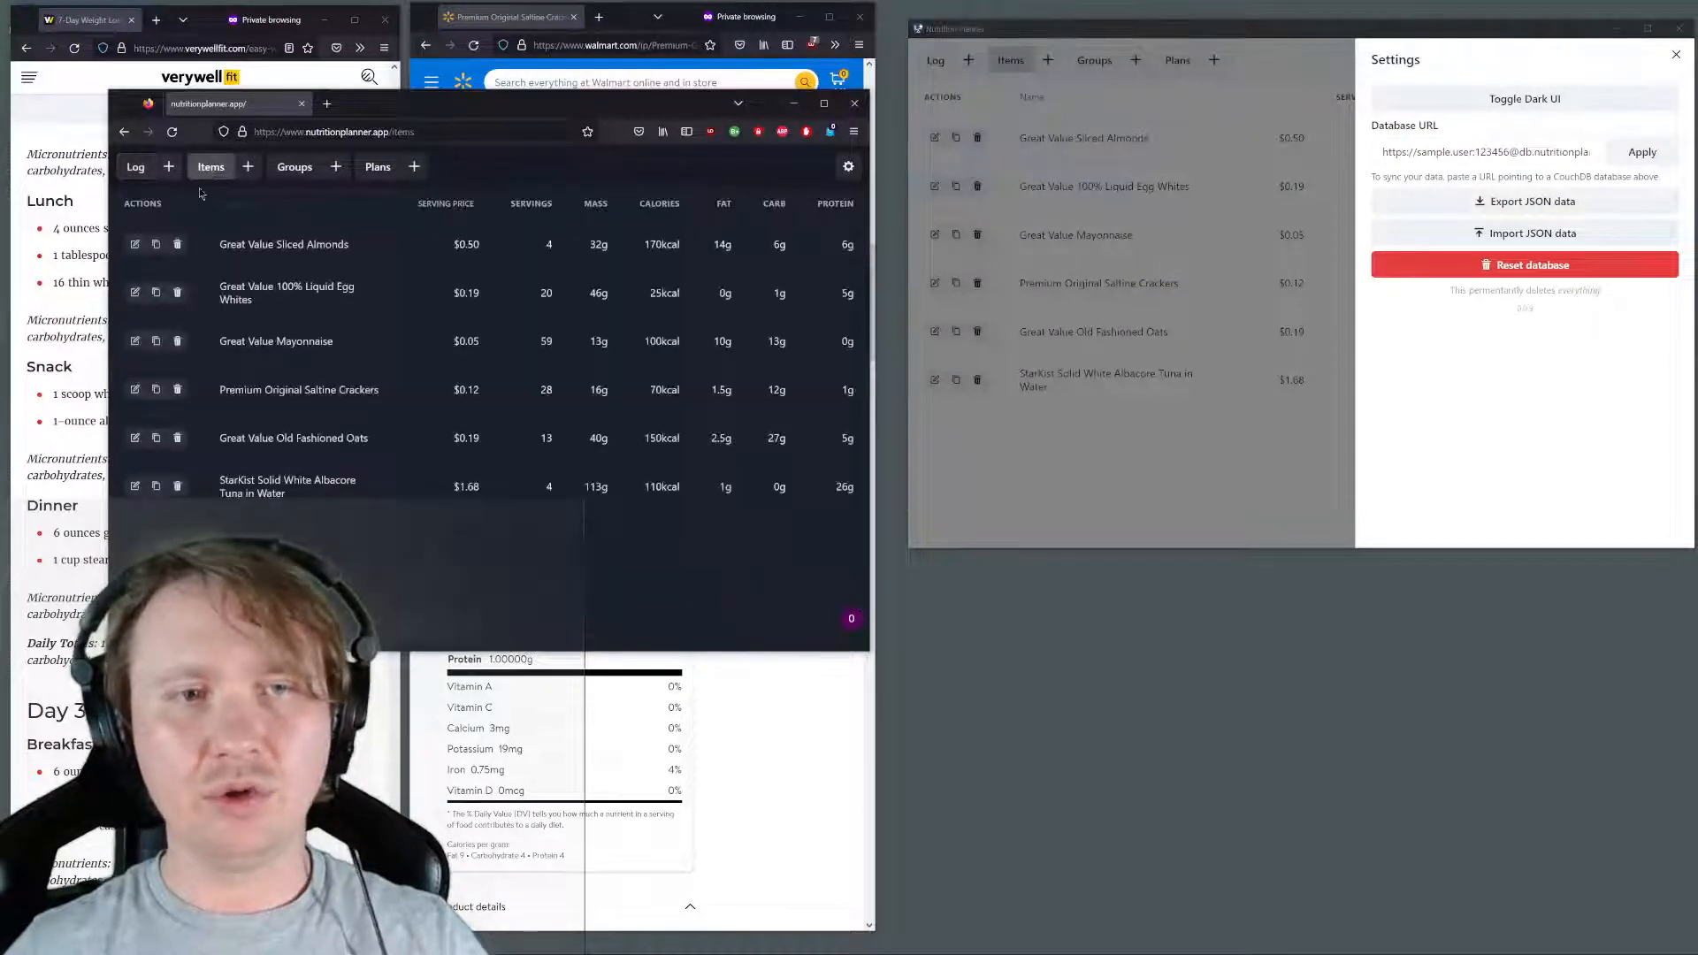
click(133, 166)
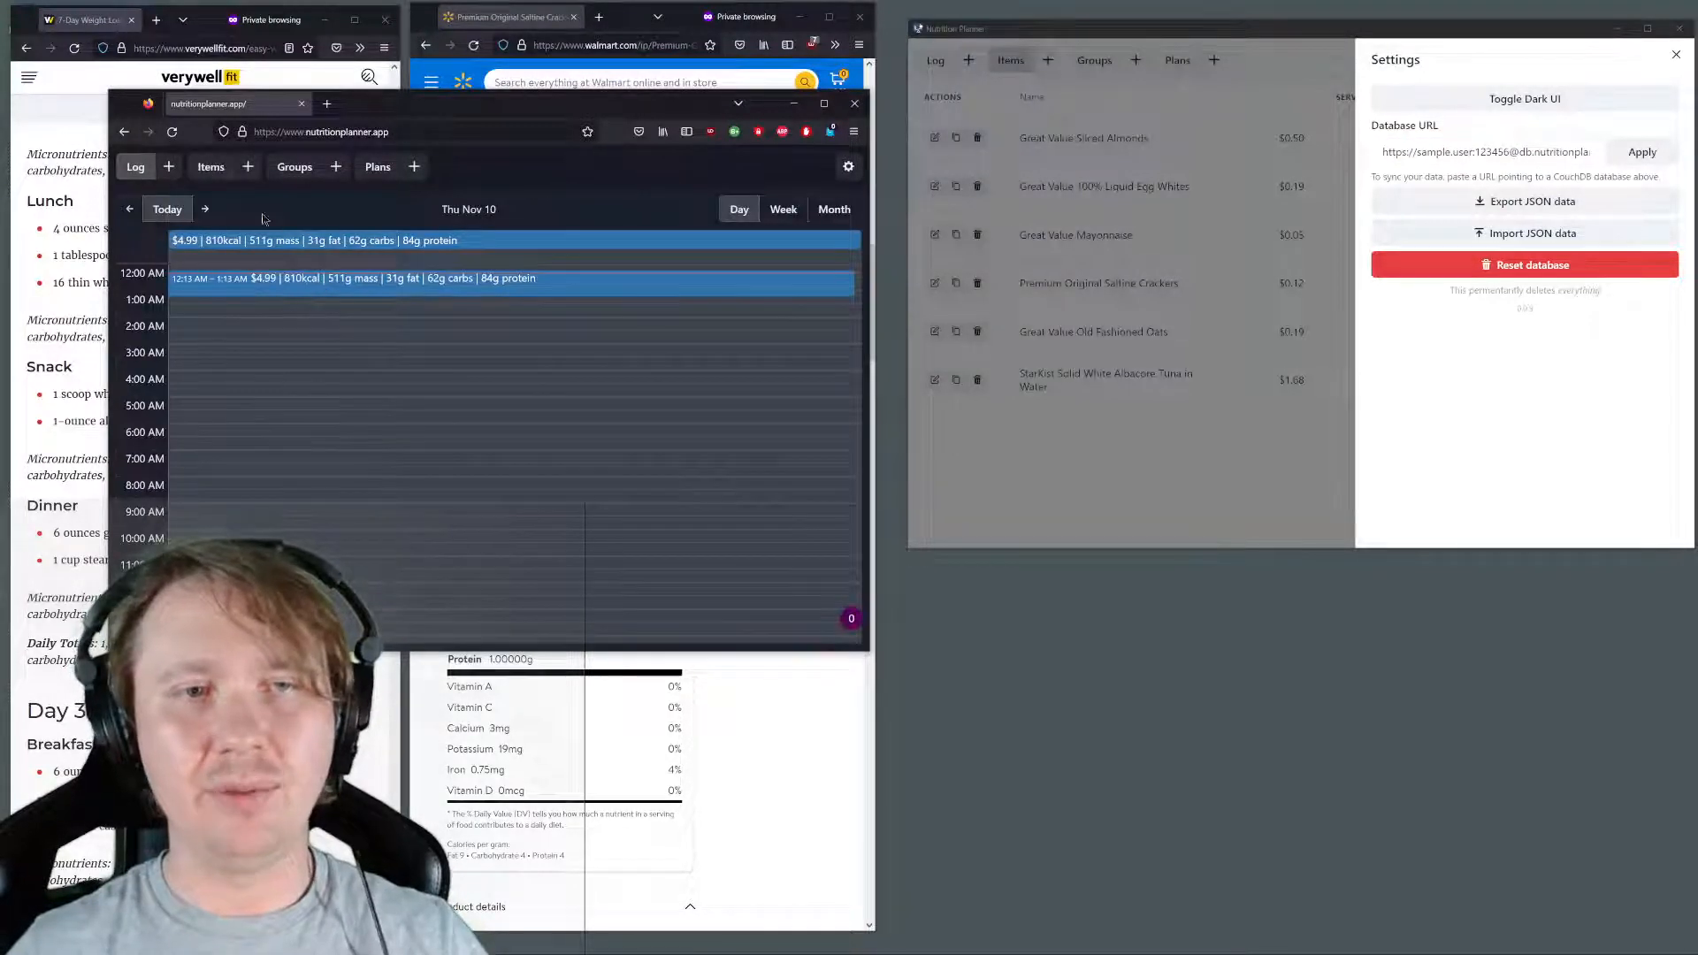
click(211, 168)
click(295, 167)
click(229, 171)
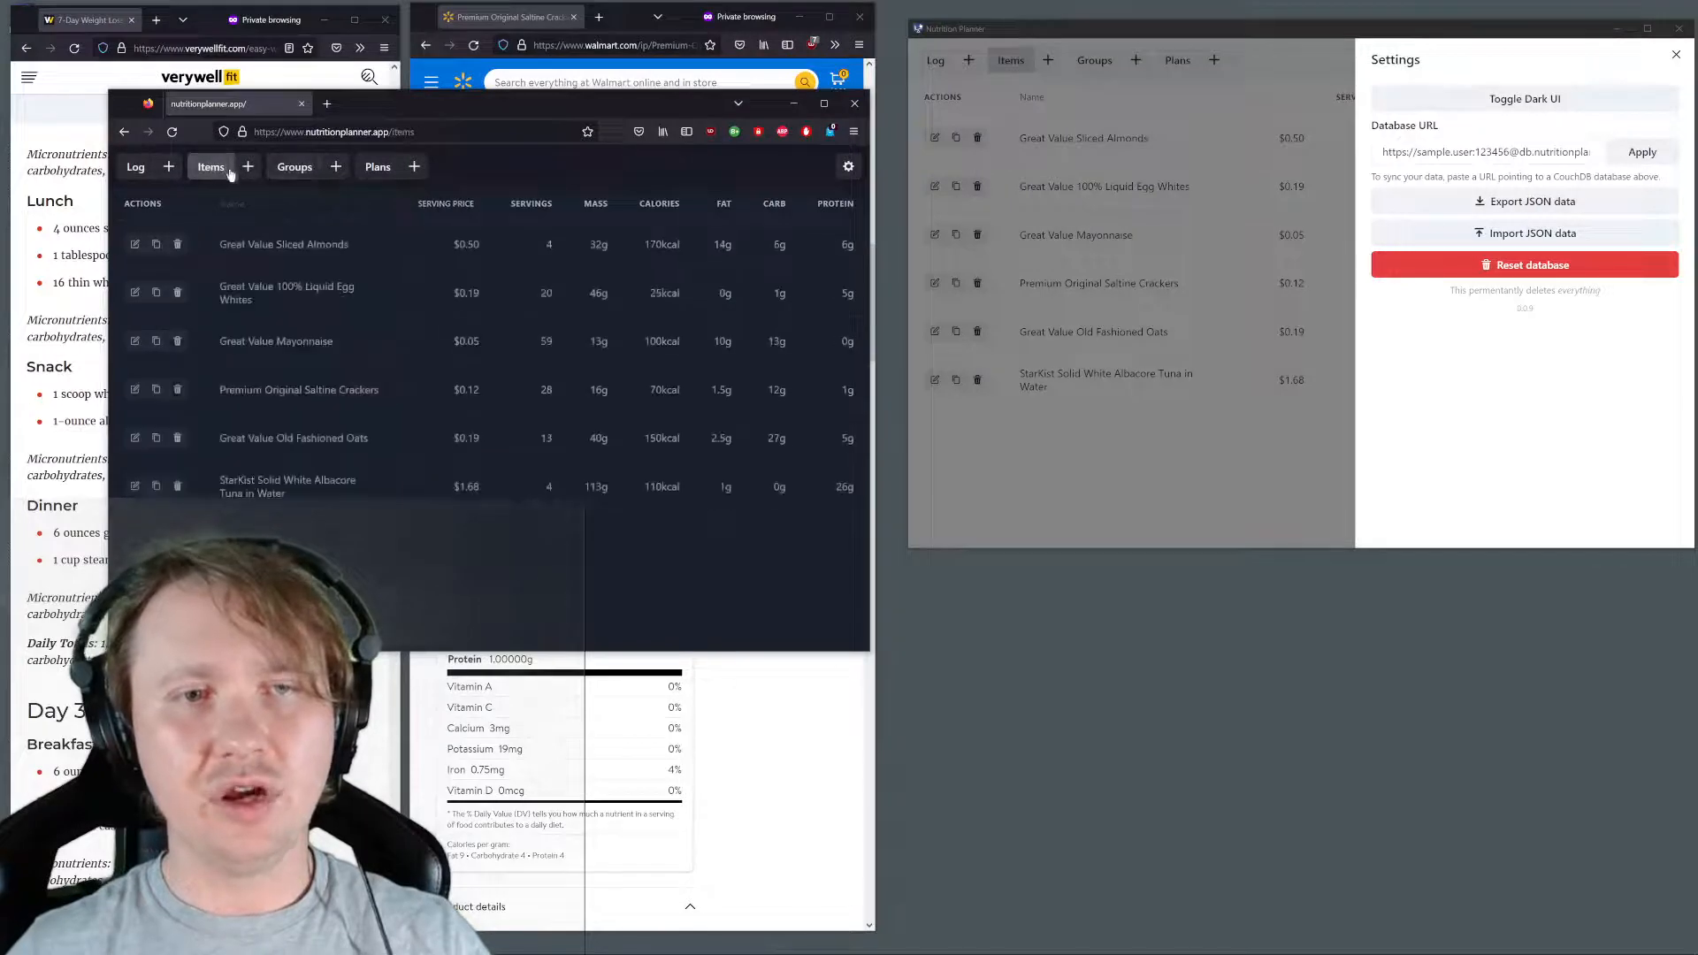
Close the desktop planner's settings and move the web version's window below the desktop planner
drag(507, 108, 488, 119)
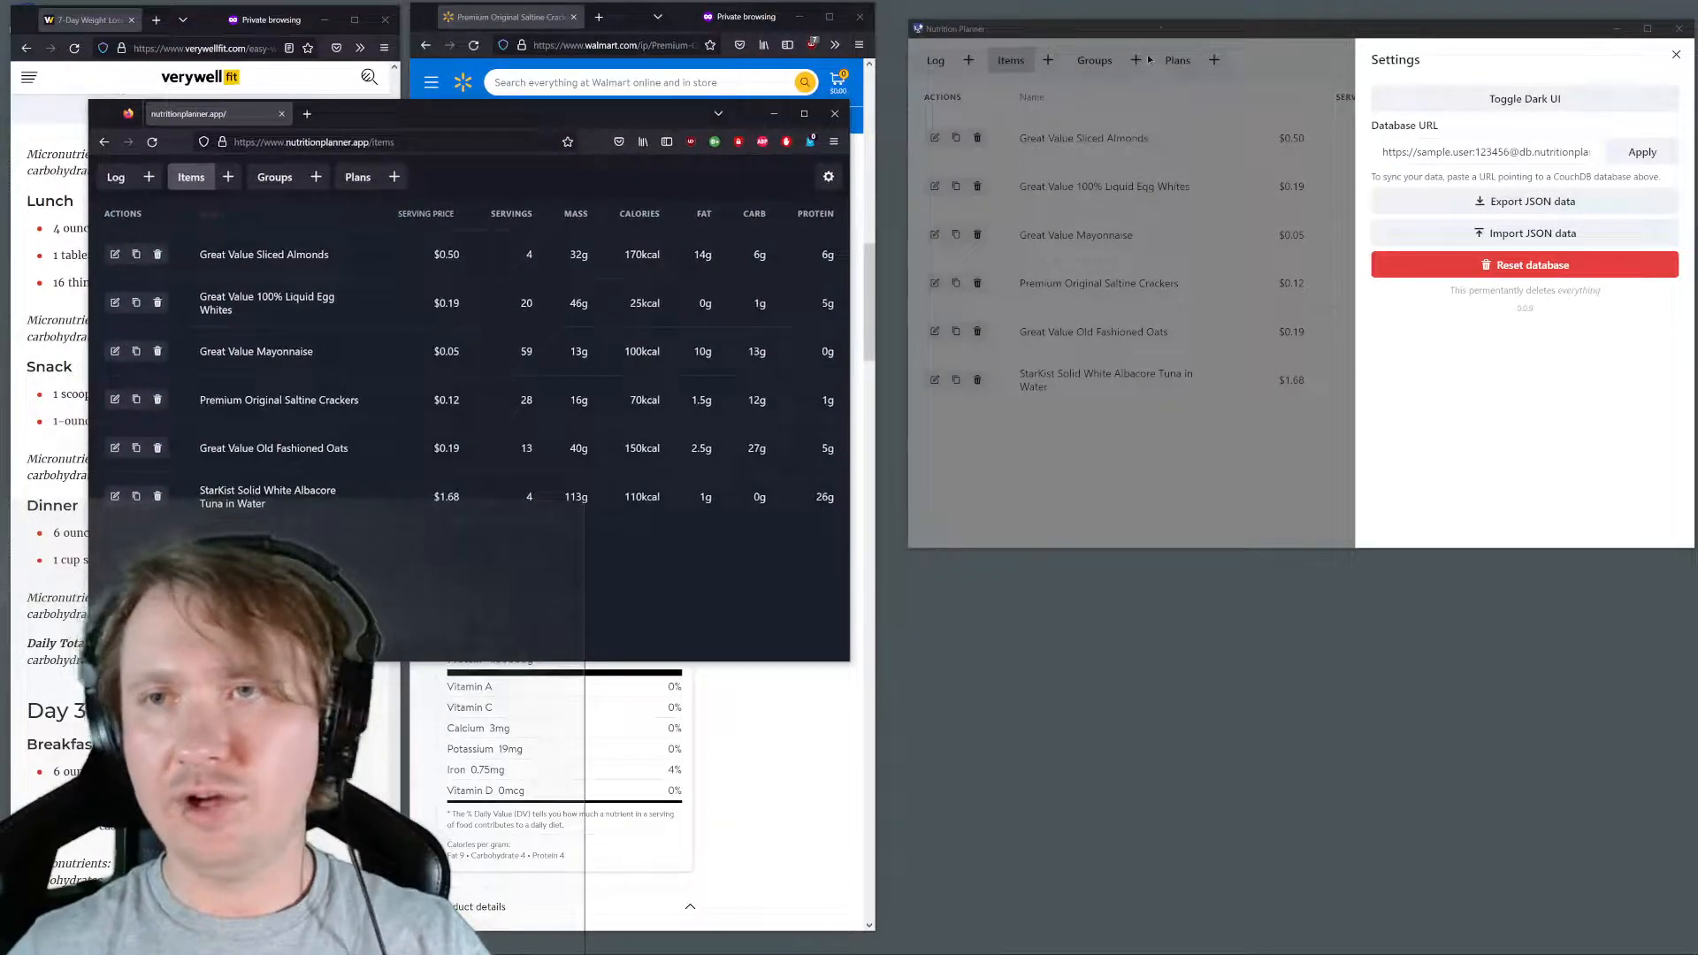
drag(1165, 34, 1193, 37)
click(1141, 113)
drag(663, 118, 1440, 411)
click(1047, 144)
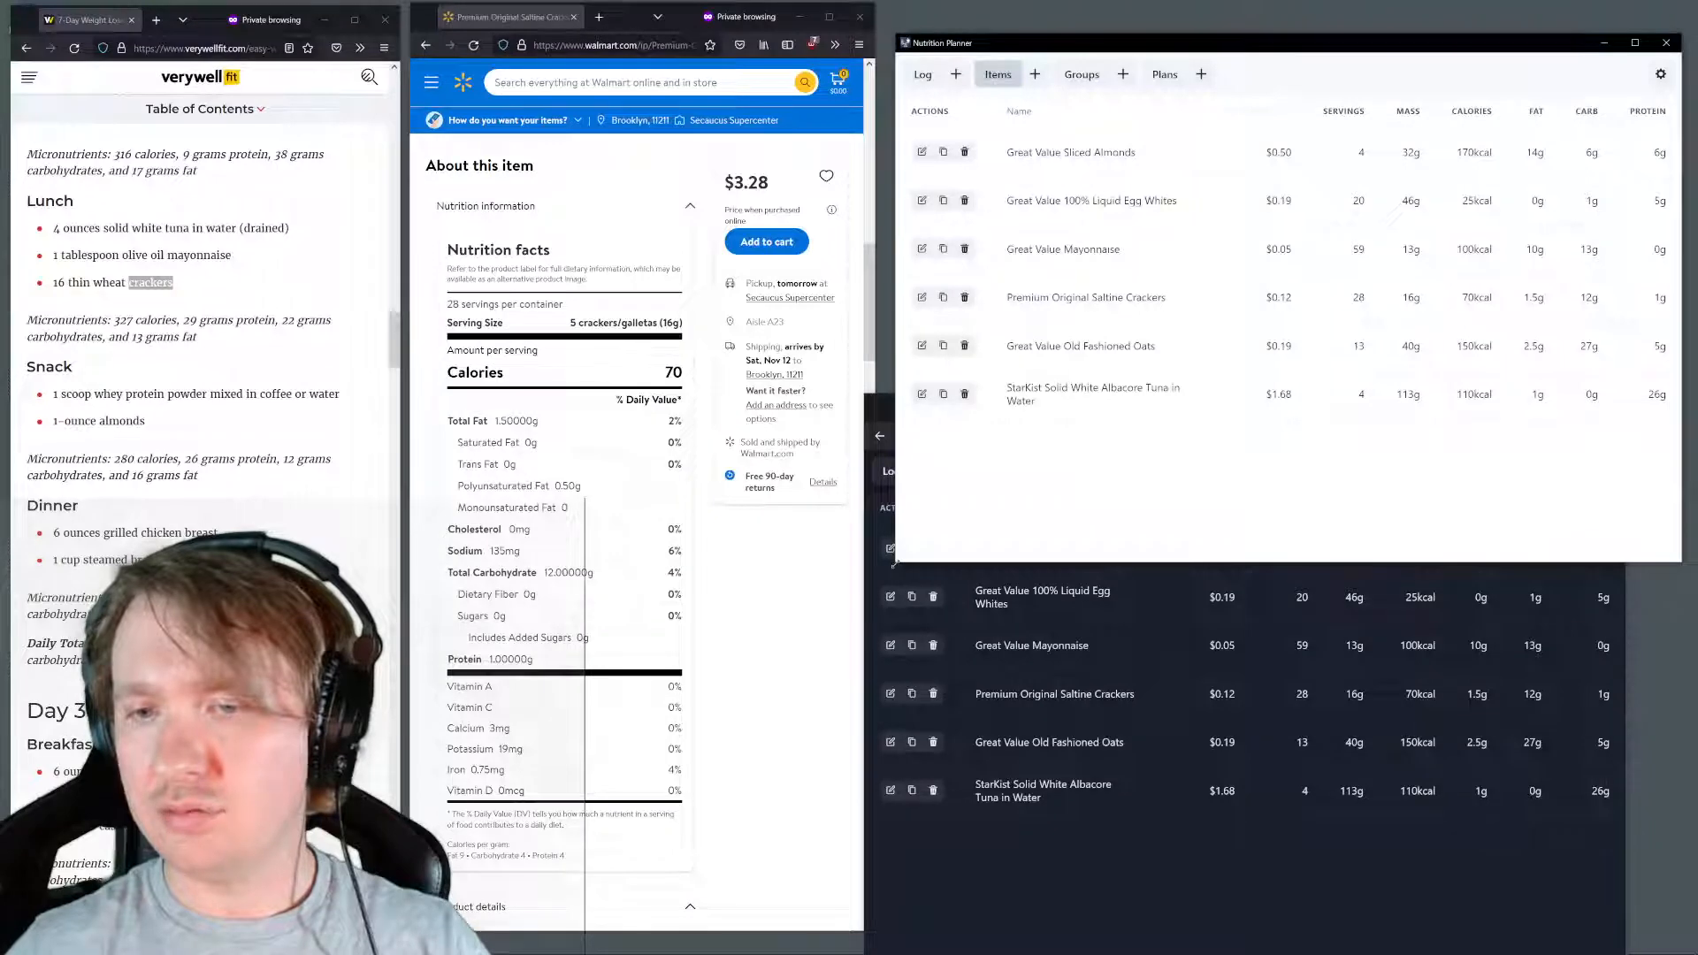
Shrink both planner windows and stack them without overlap, with the desktop planner above the web version
drag(894, 562, 1016, 458)
drag(1310, 50, 1283, 20)
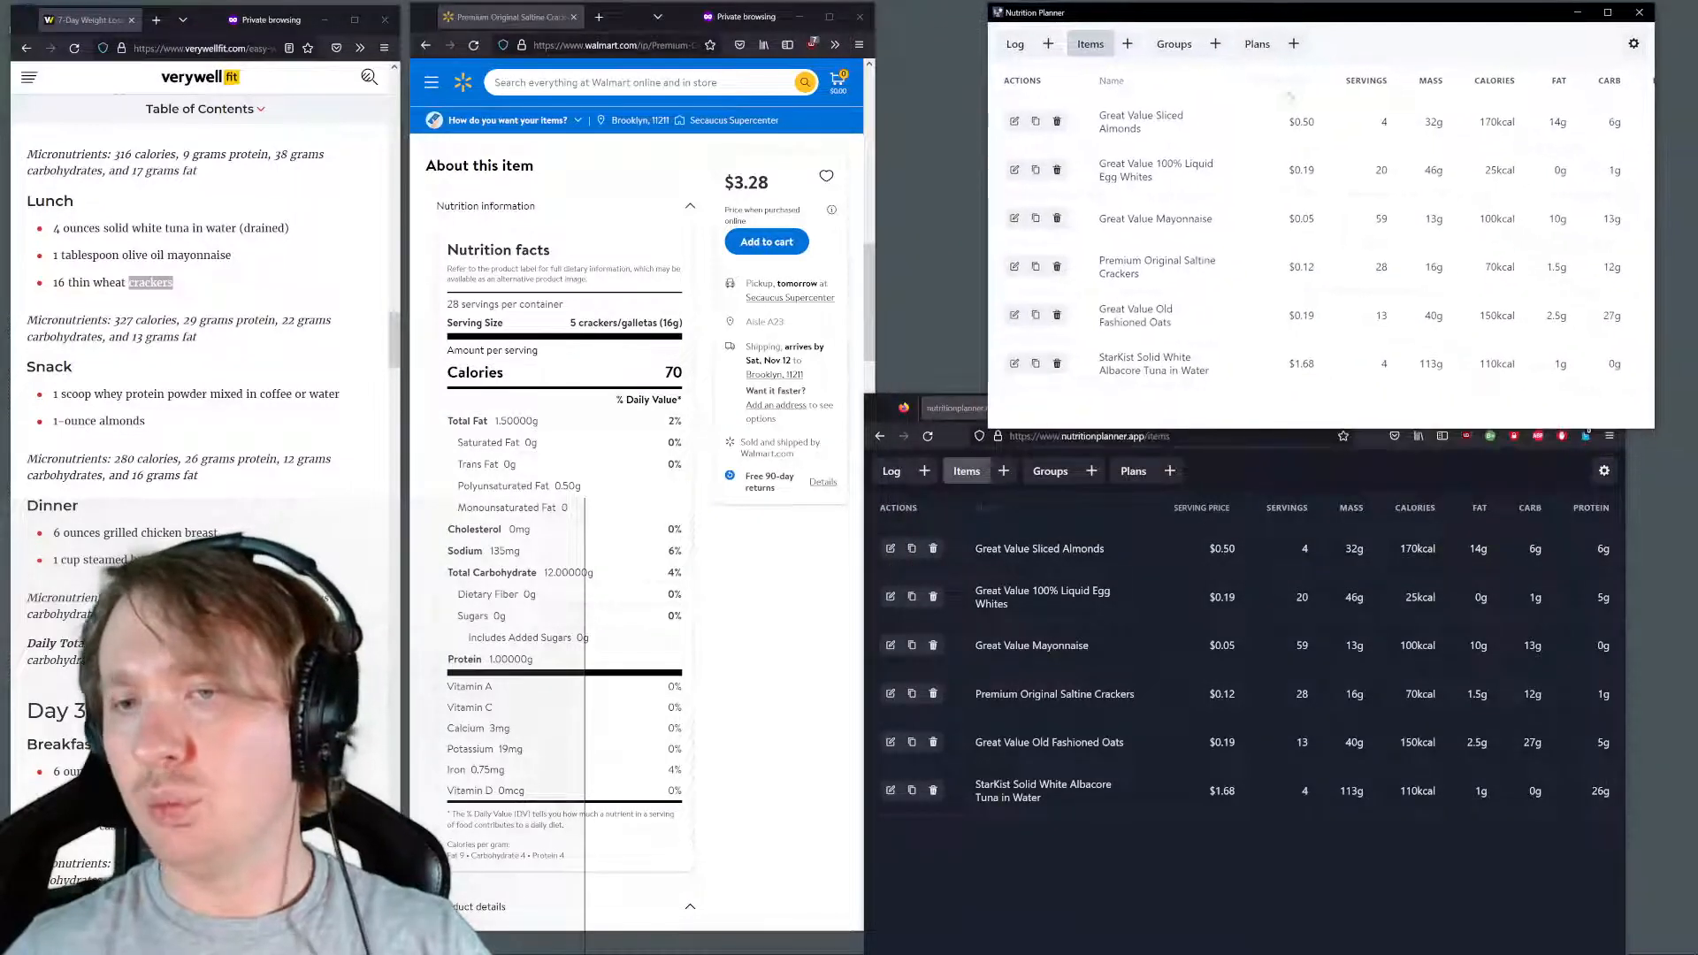
click(878, 405)
drag(865, 395, 990, 453)
drag(1294, 466, 1311, 451)
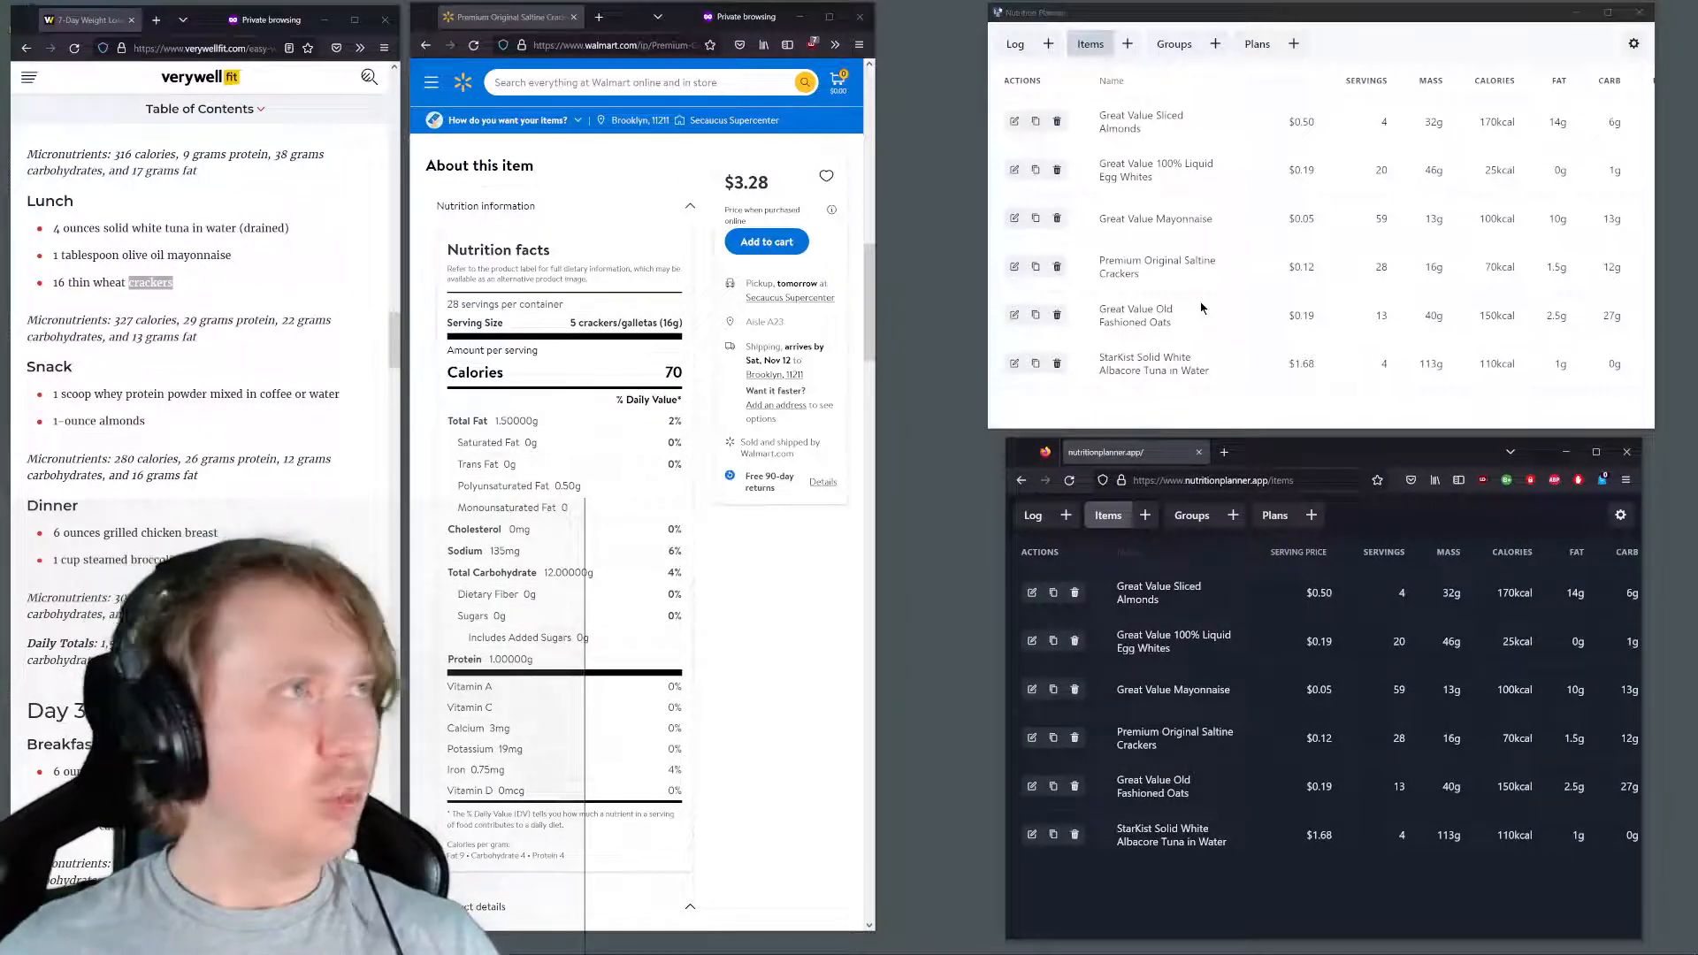
Find Discord among the installed applications and launch it
key(super)
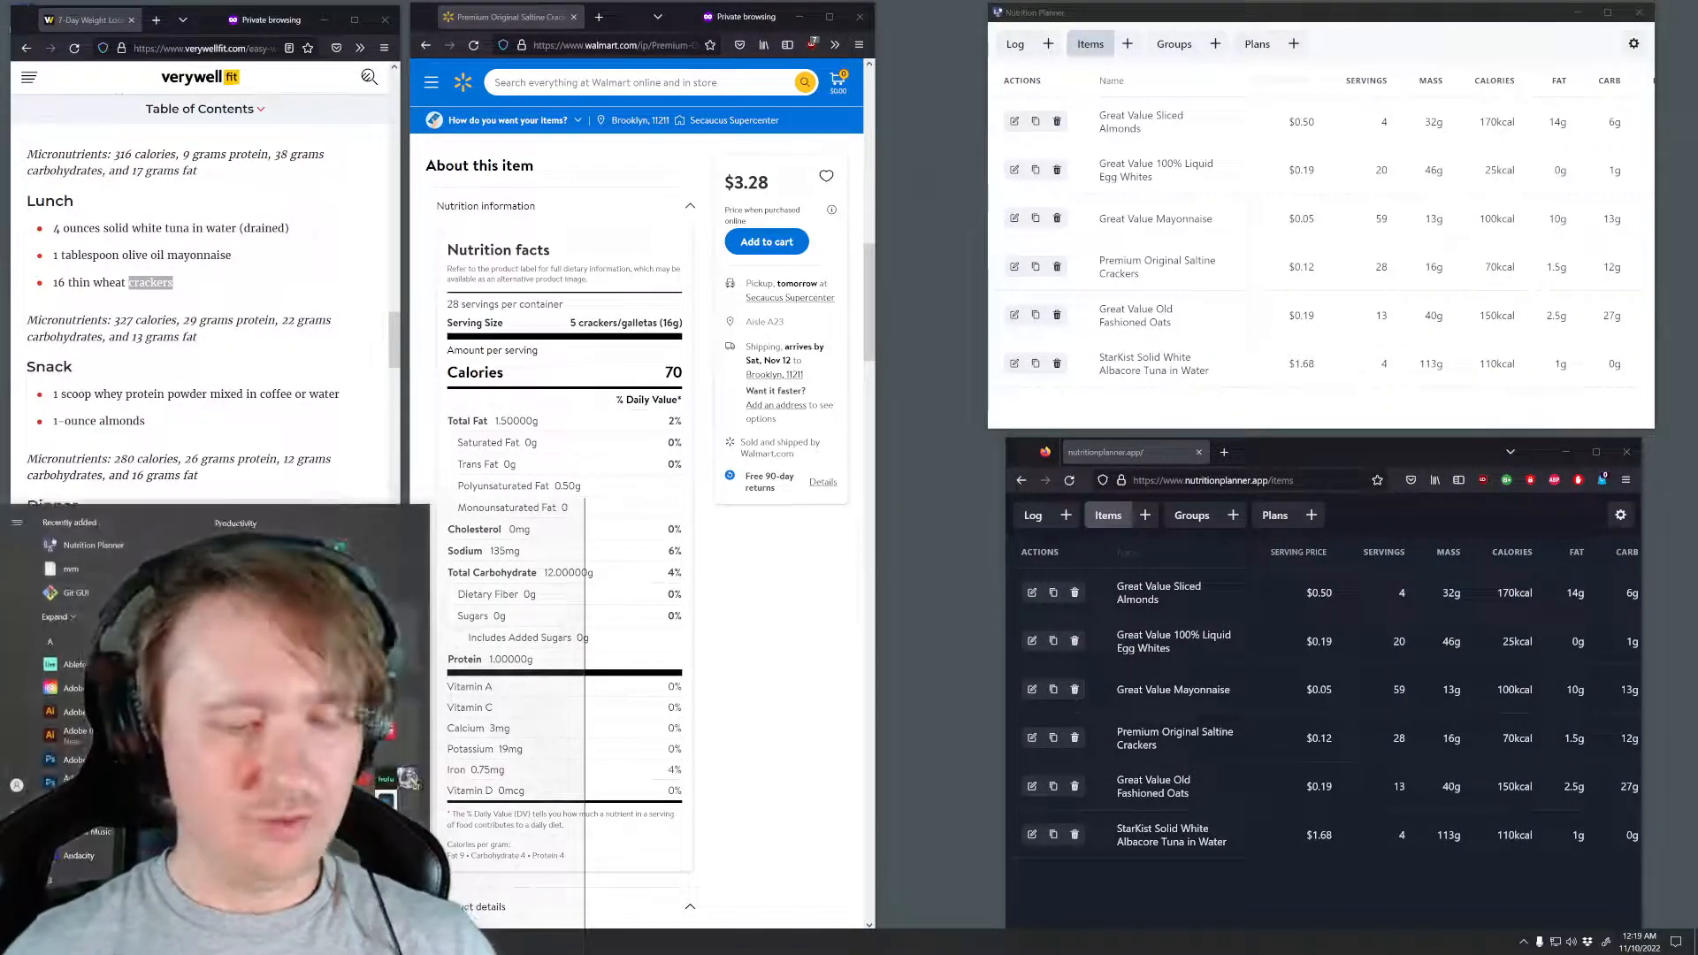
key(super)
key(super)
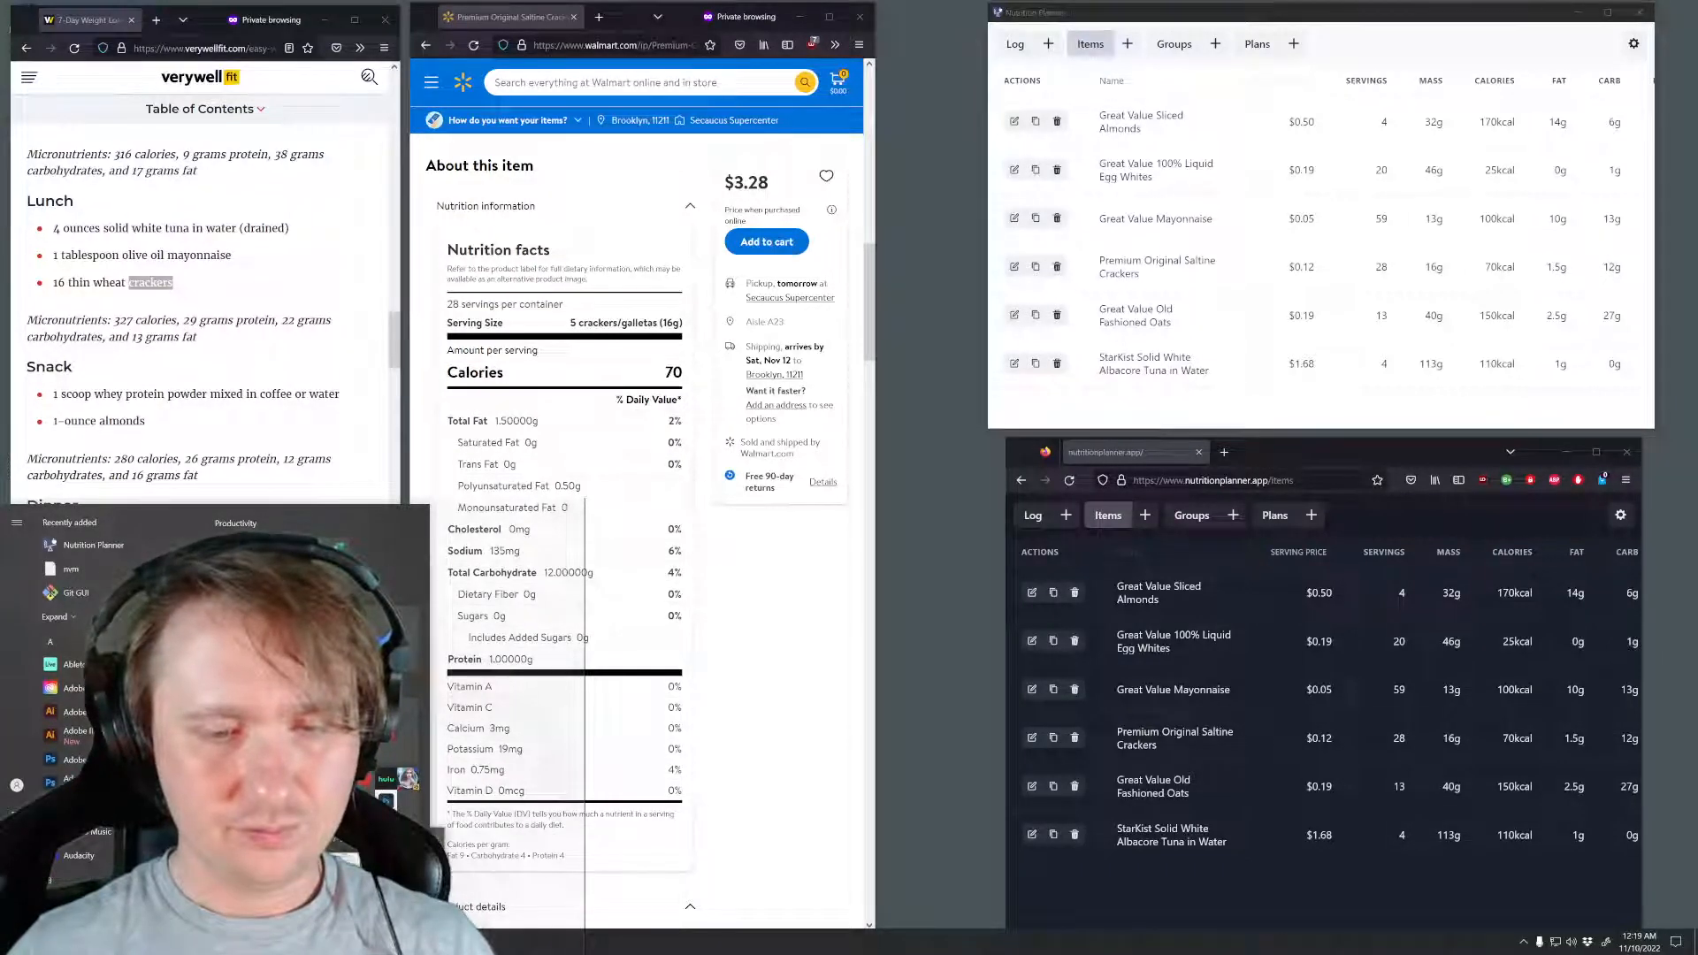
text(d)
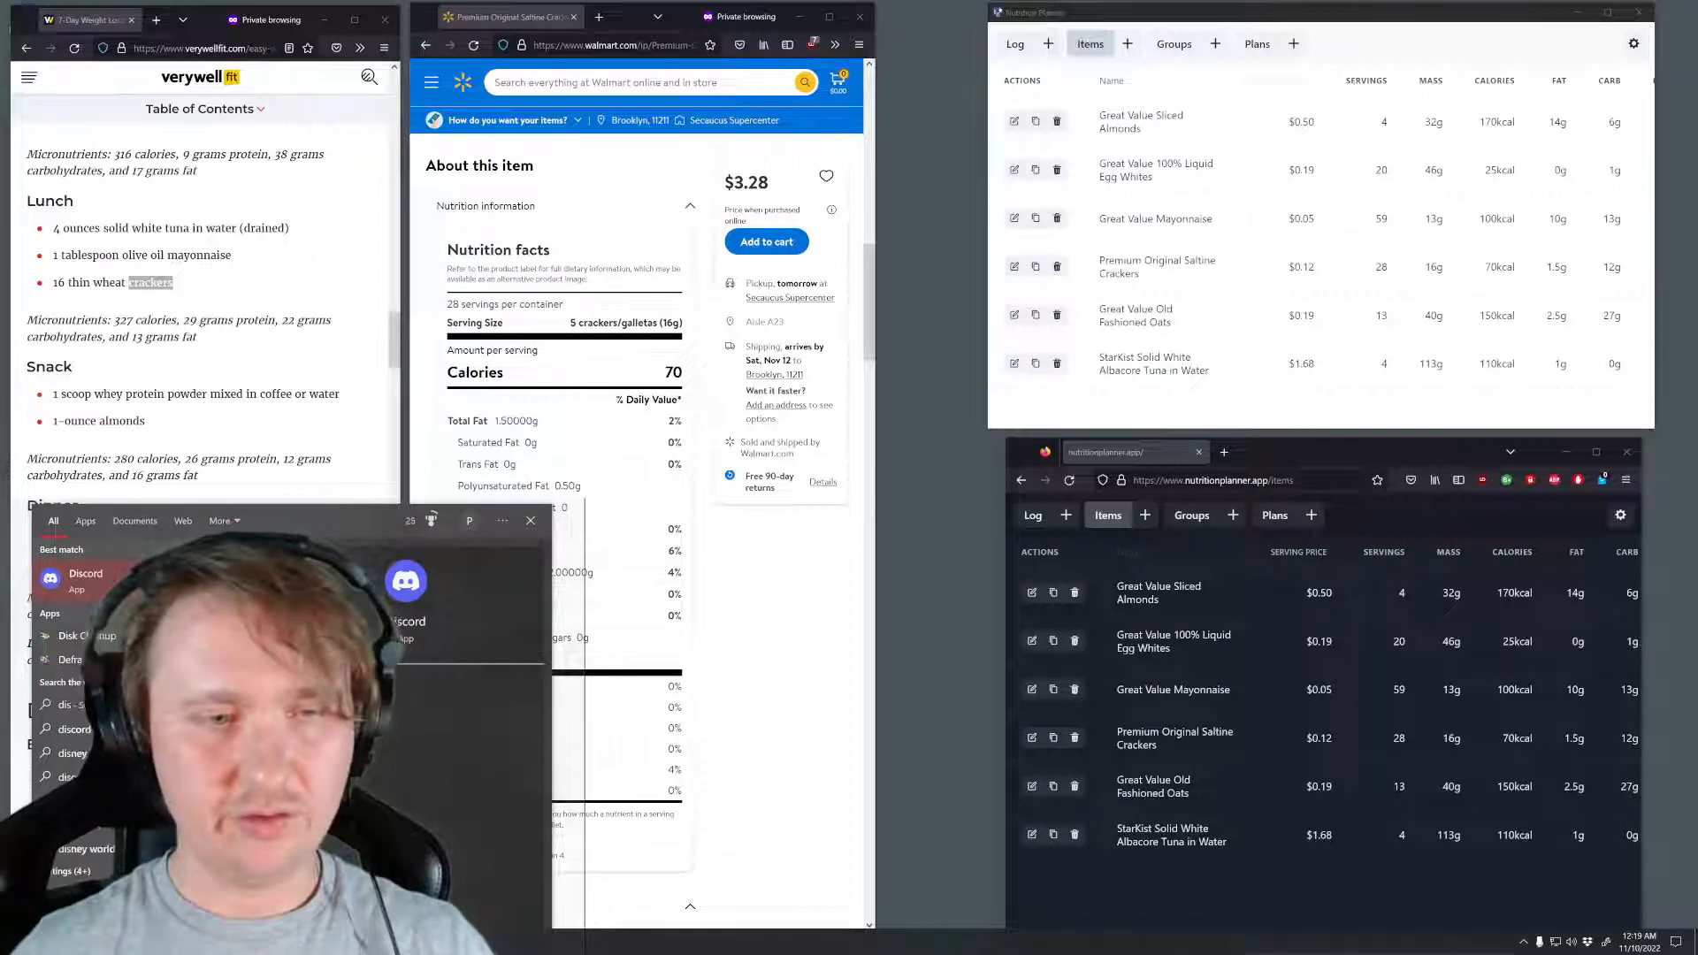
key(Return)
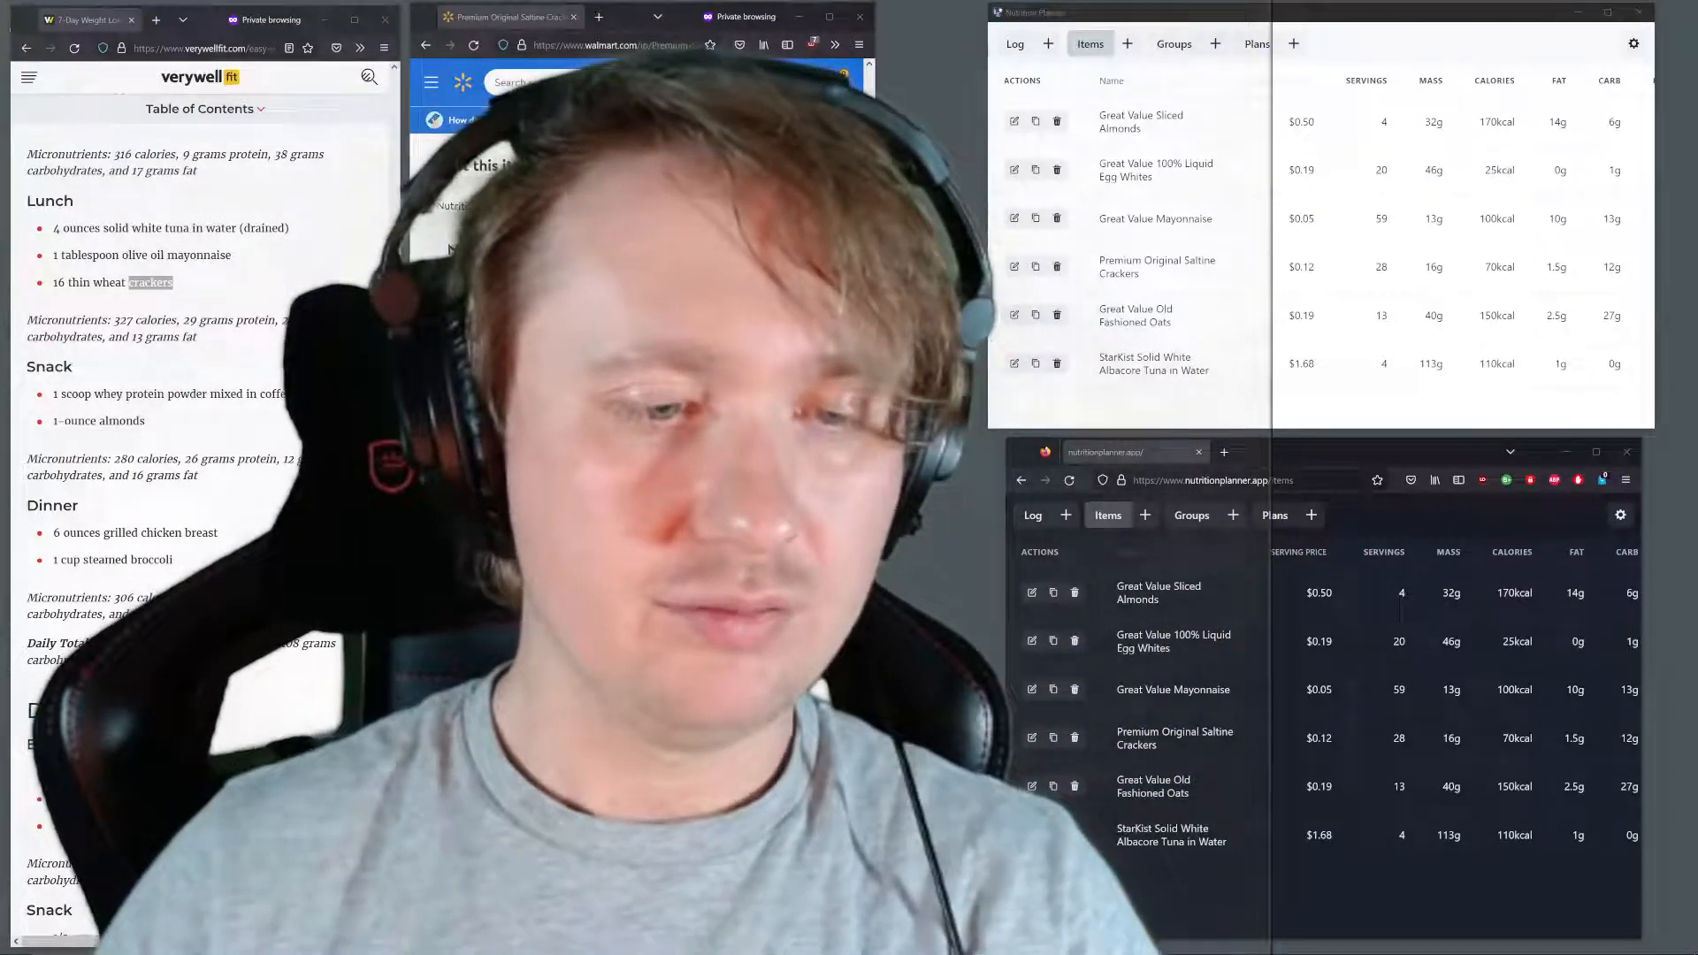
Show the log in both the web version and the desktop planner and align the web window under the desktop one
click(1033, 516)
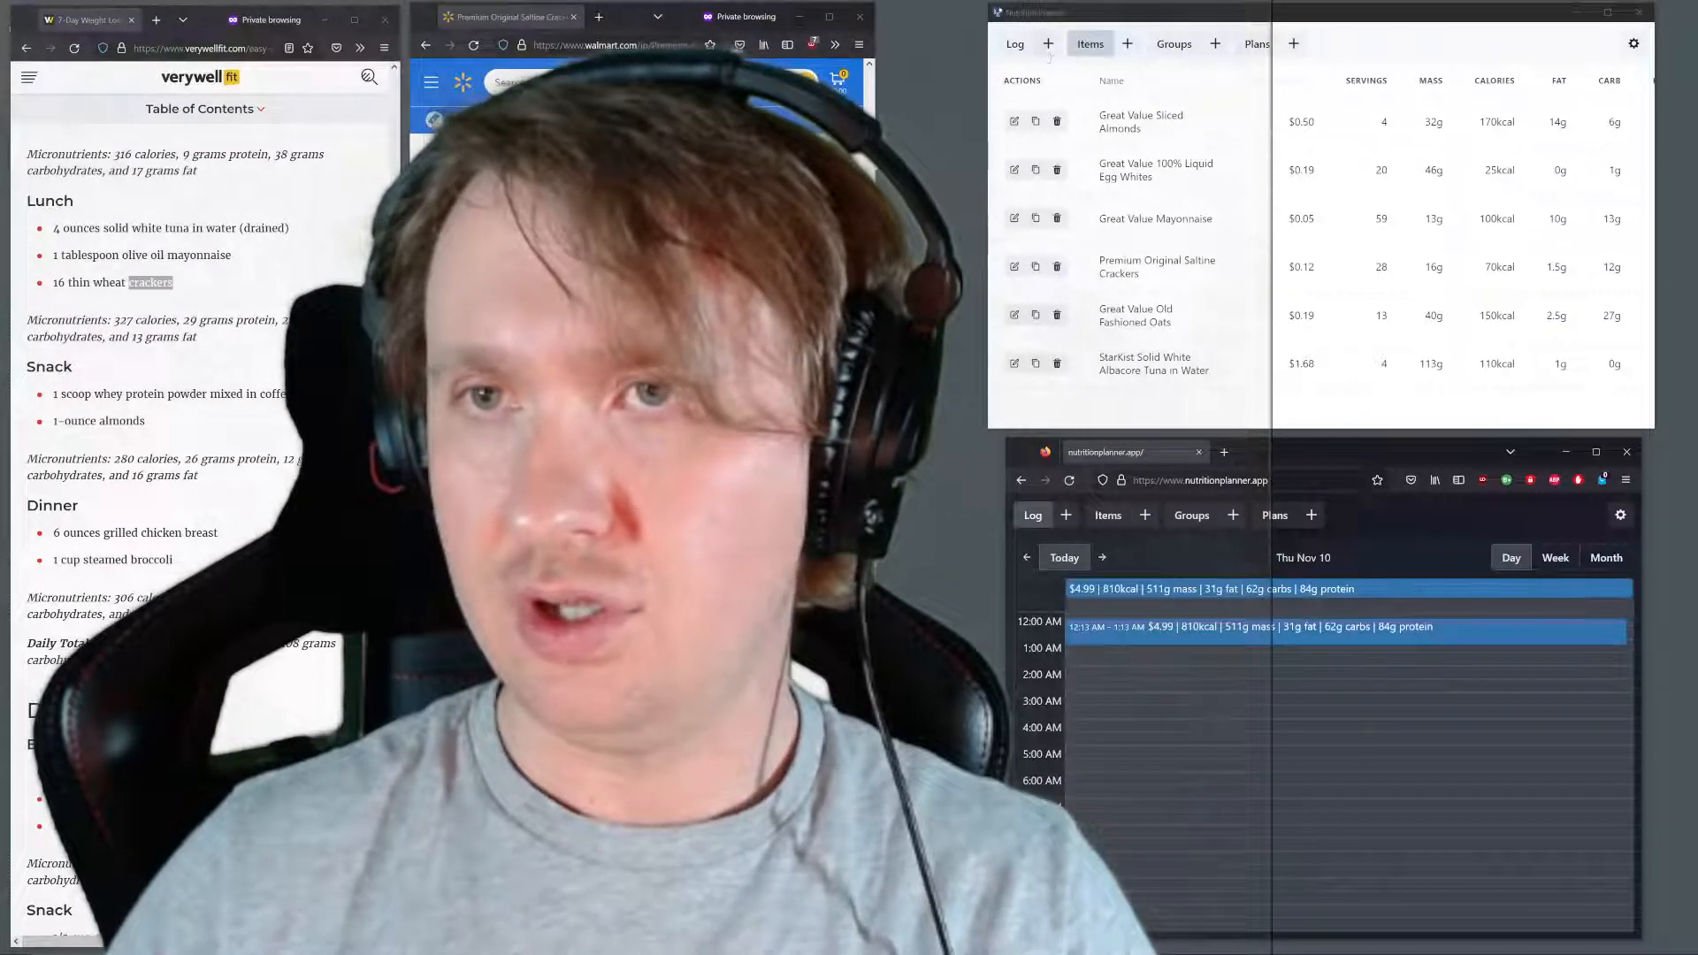
click(1016, 44)
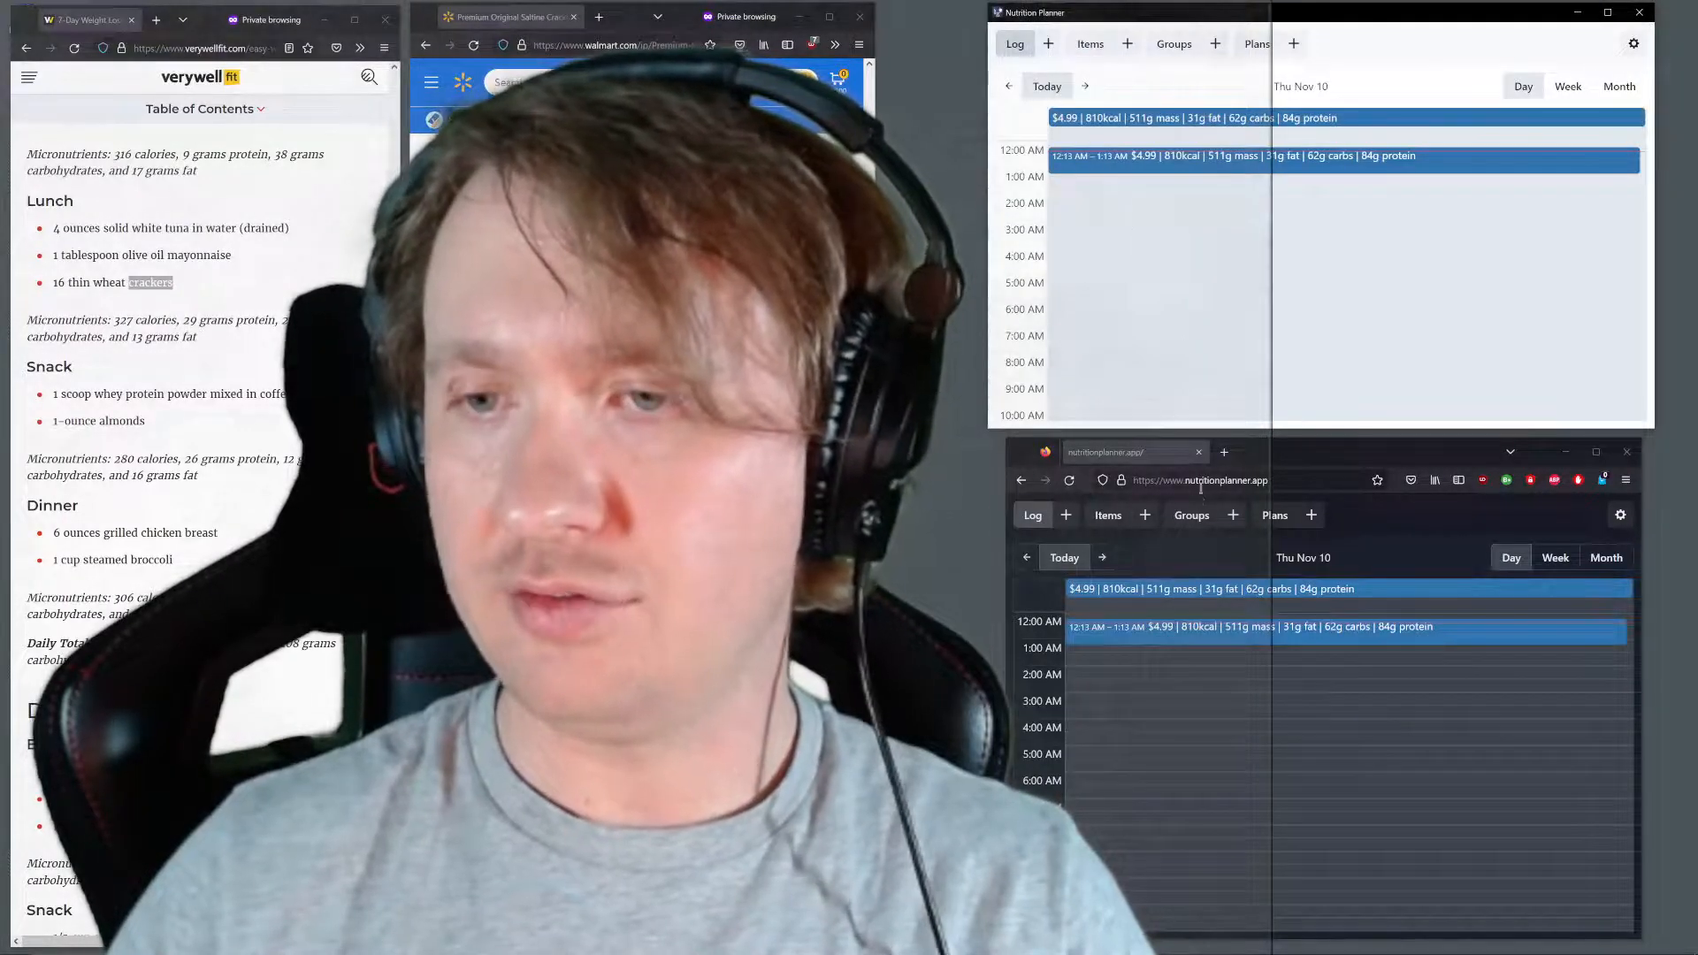
drag(1267, 455, 1248, 455)
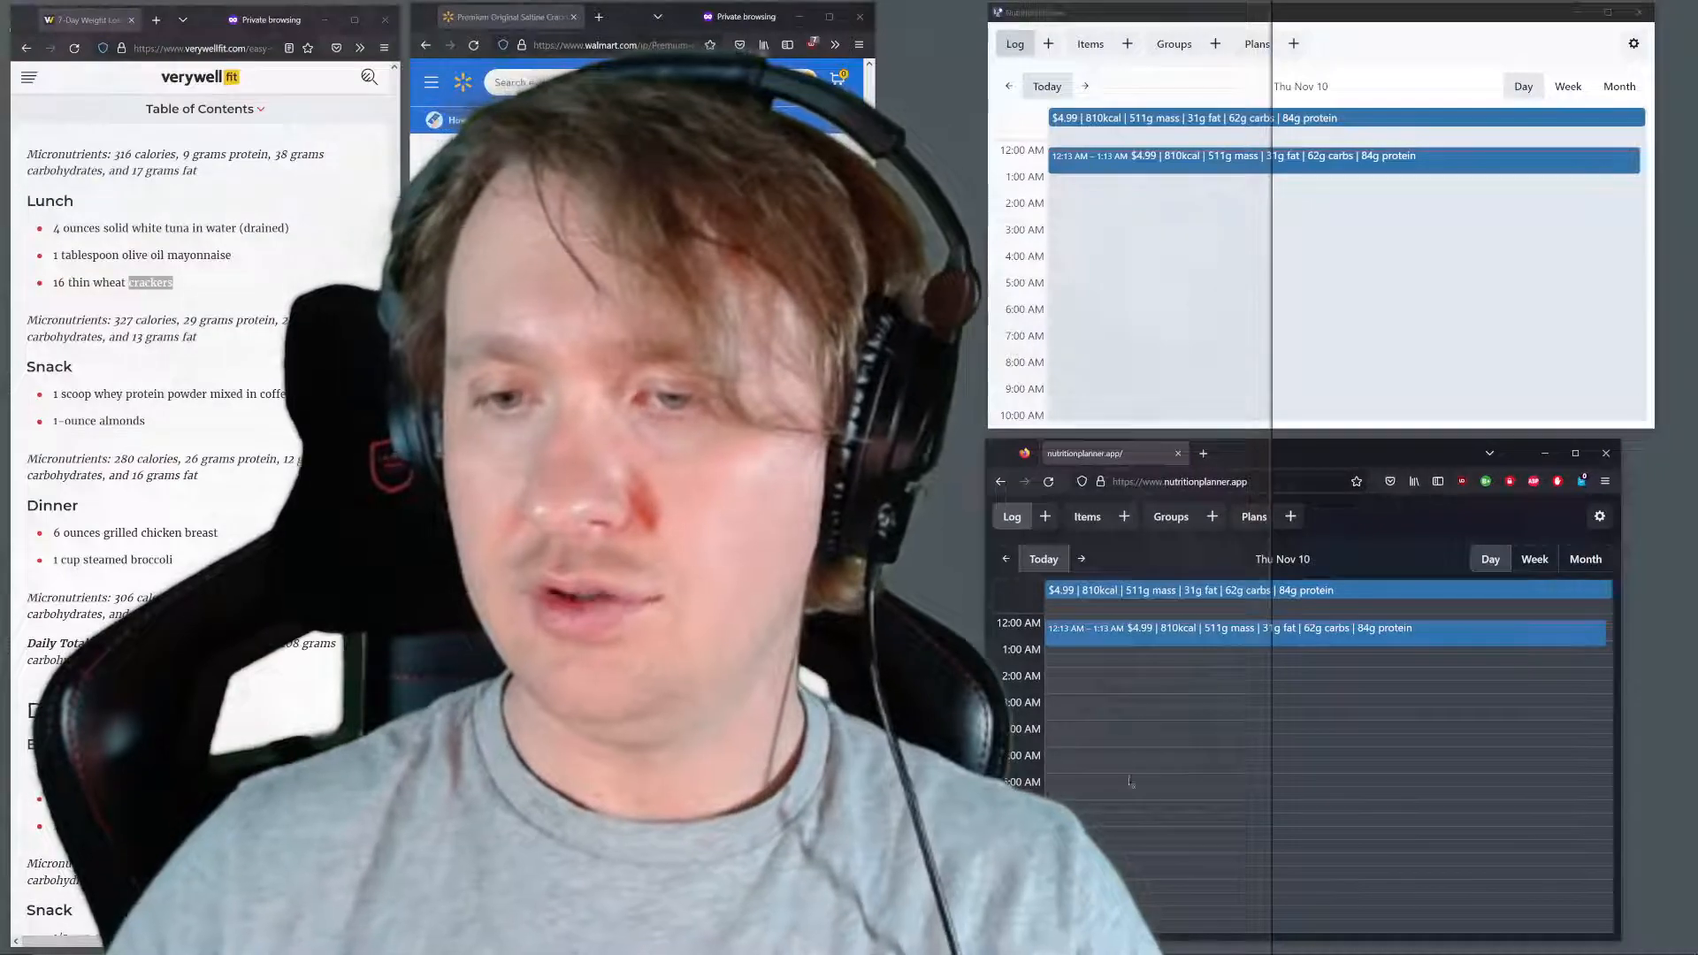